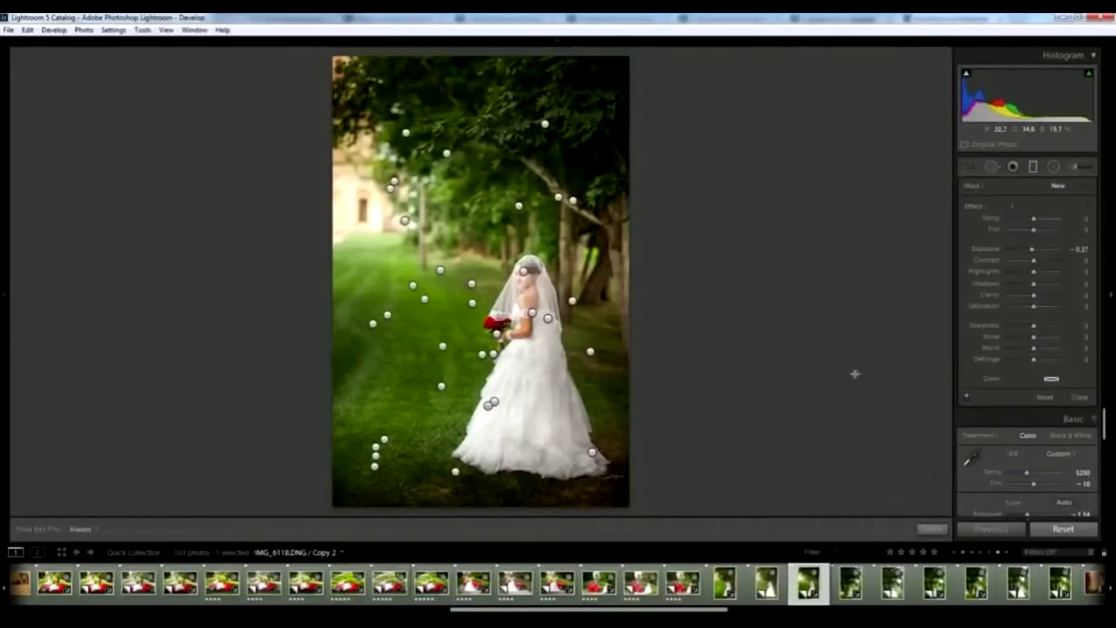
Step: Set Orange hue to -4 and Whites to +5, and pull the tone curve's white point left
left_click(1080, 397)
left_click(1096, 441)
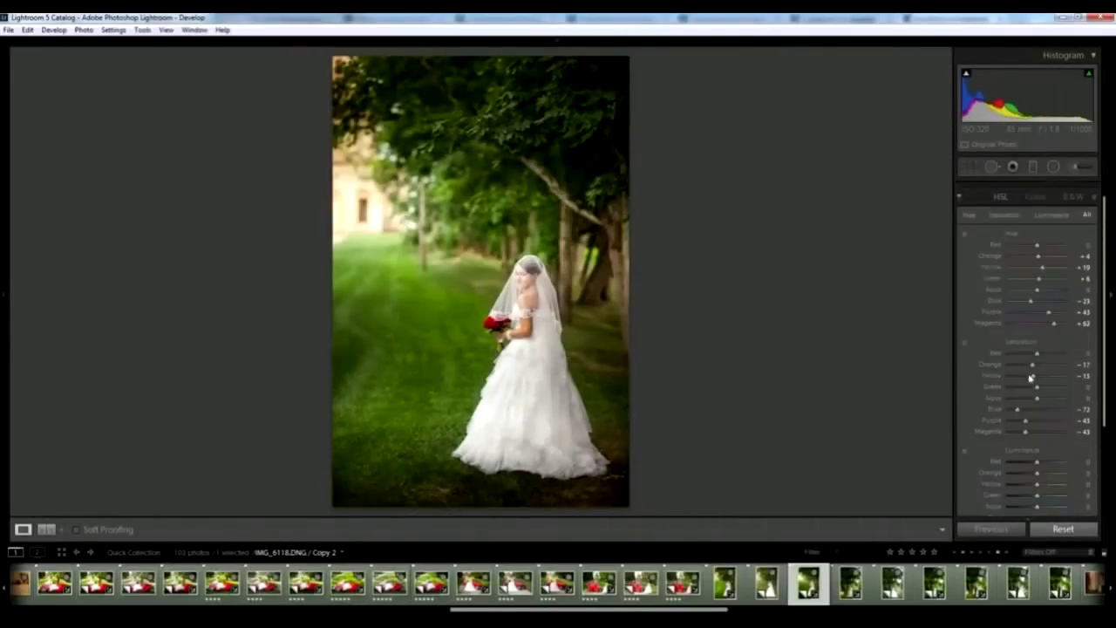
double_click(989, 256)
left_click_drag(1037, 261, 1036, 261)
scroll(1064, 194, "up", 1)
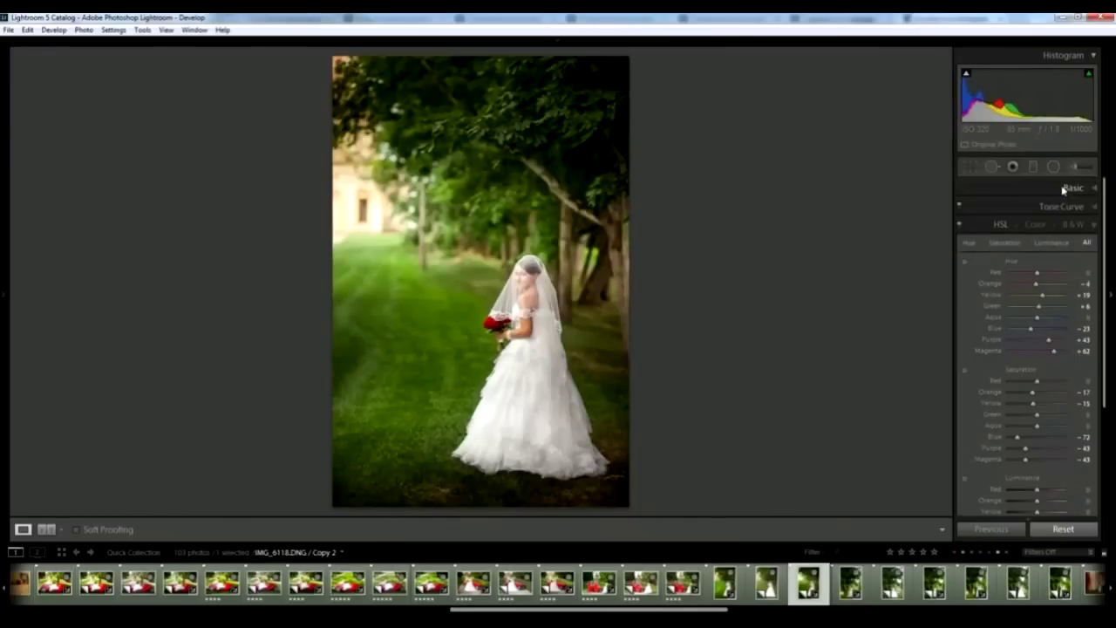
left_click(1064, 191)
left_click_drag(1038, 340, 1040, 340)
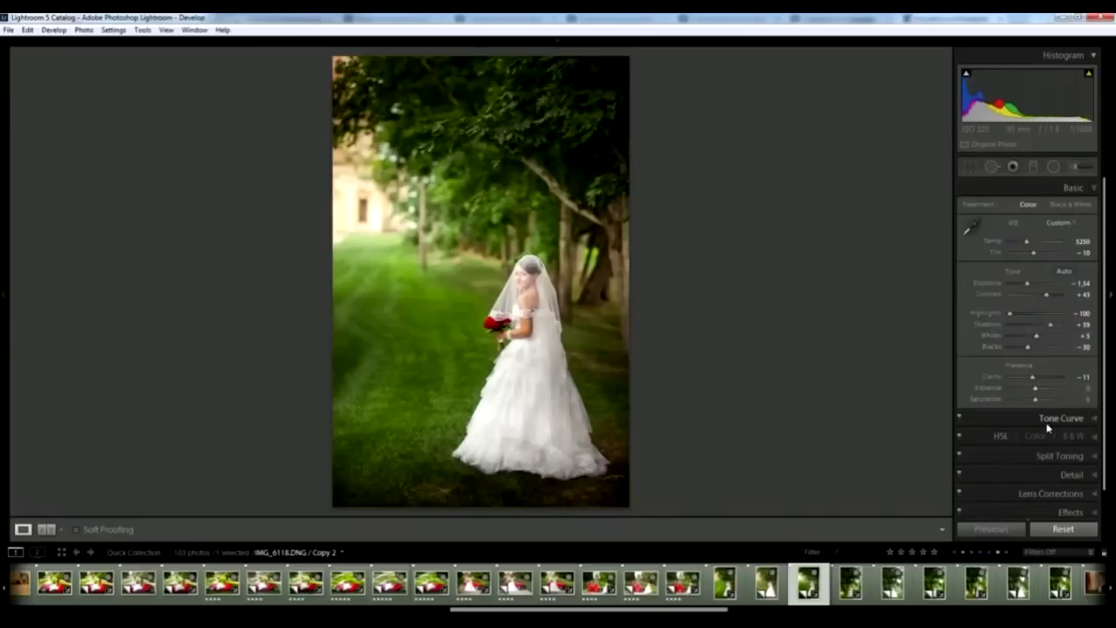
left_click(1051, 417)
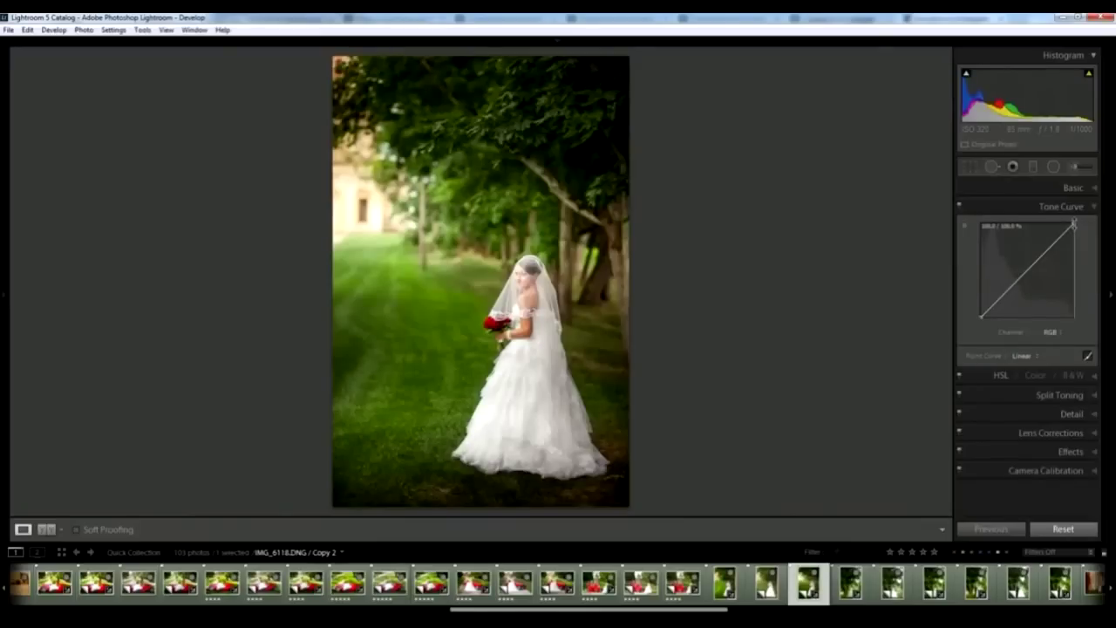
left_click_drag(1074, 224, 1067, 225)
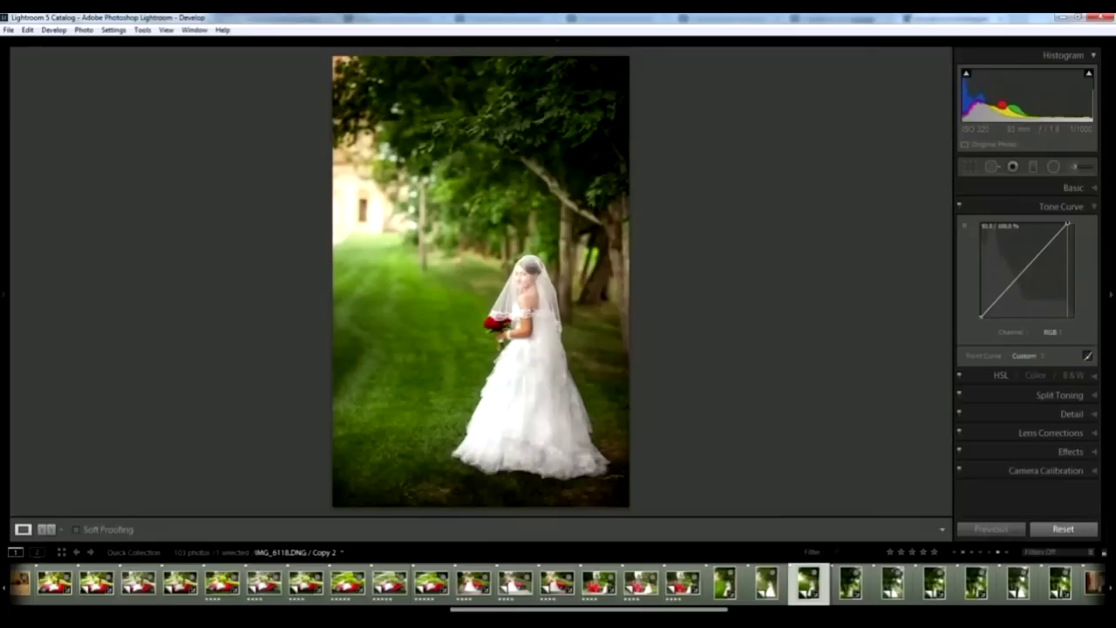
Step: Add a graduated filter across the bride with Highlights -16 and exposure reset to zero
left_click(1034, 167)
double_click(986, 249)
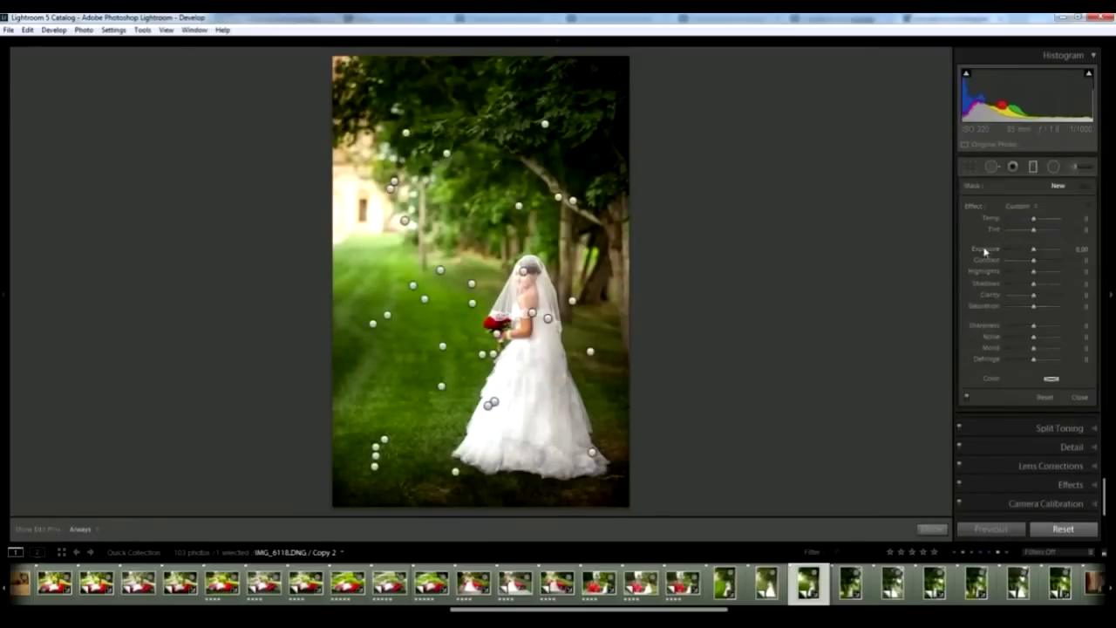
left_click_drag(1034, 271, 1030, 272)
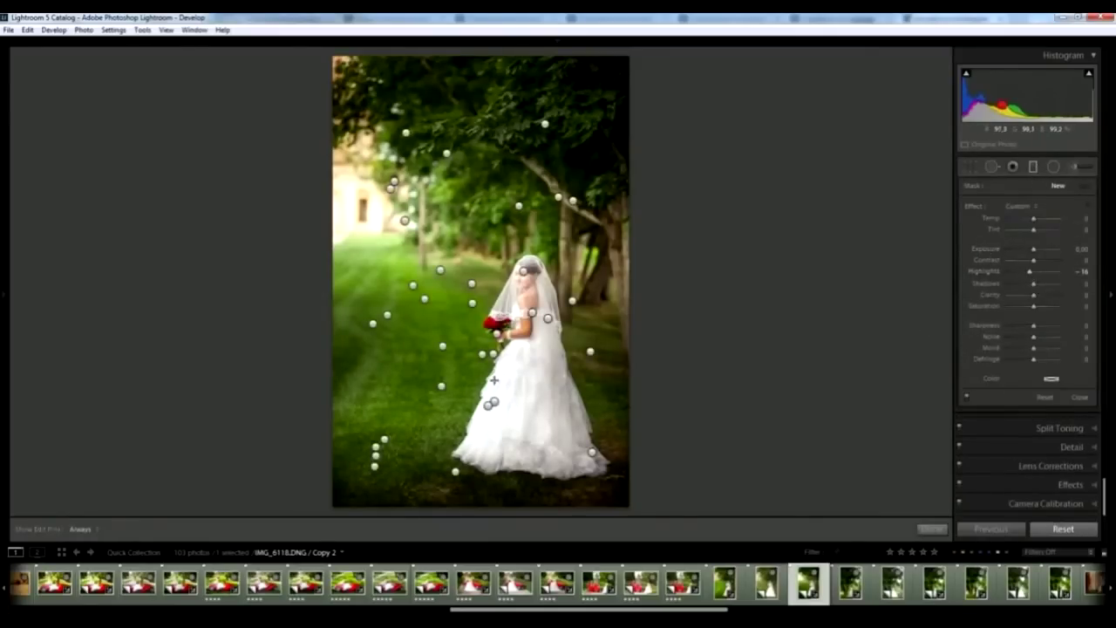
left_click_drag(504, 357, 493, 380)
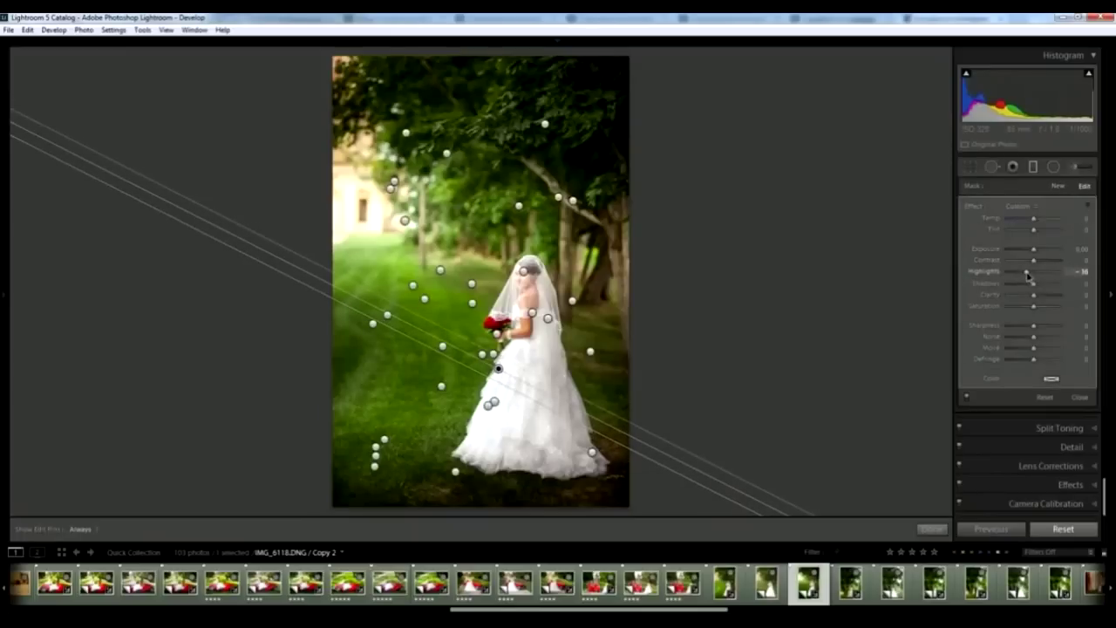
key("m")
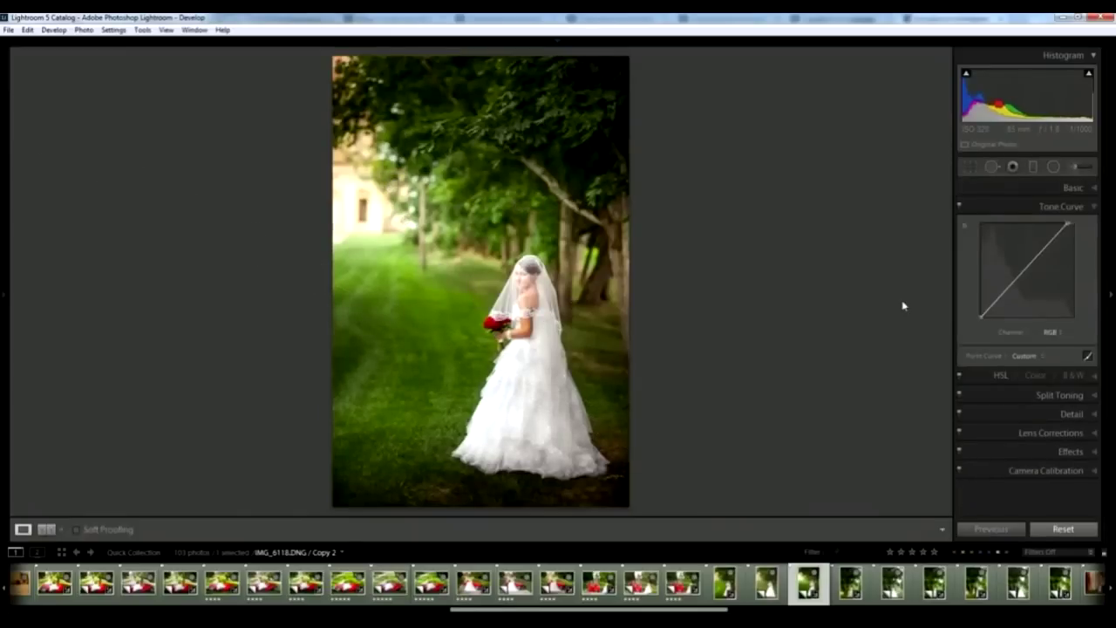
Step: Compare with the previous copy of the photo and add that copy to the selection
key("Left")
key("Right")
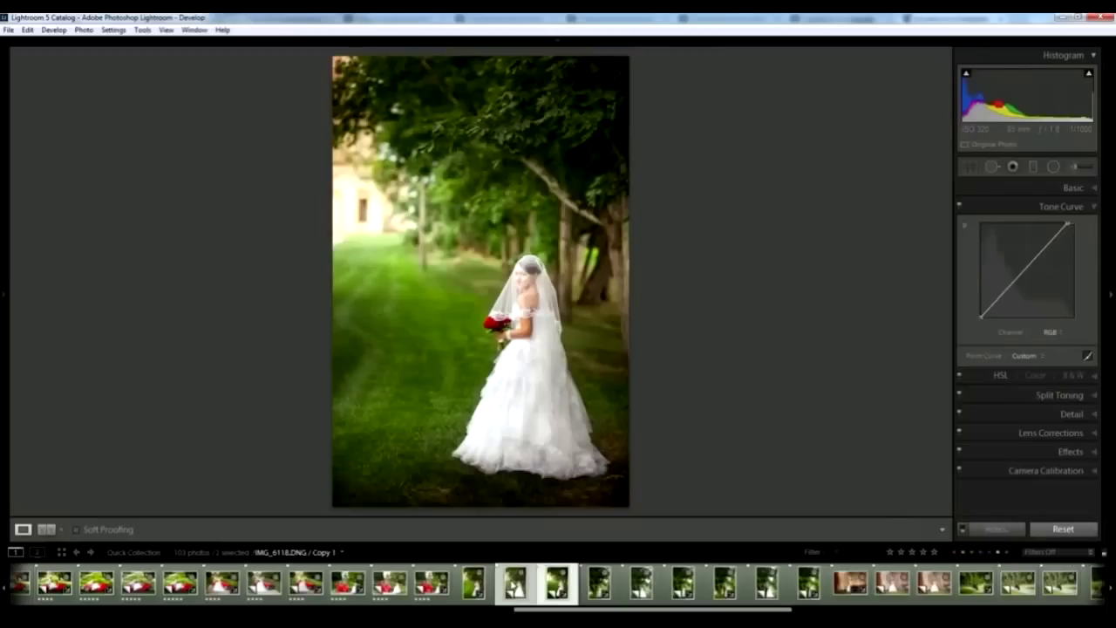
left_click(516, 582, "ctrl")
Step: Show both bride photos in Survey view with panels hidden on a black background
key("n")
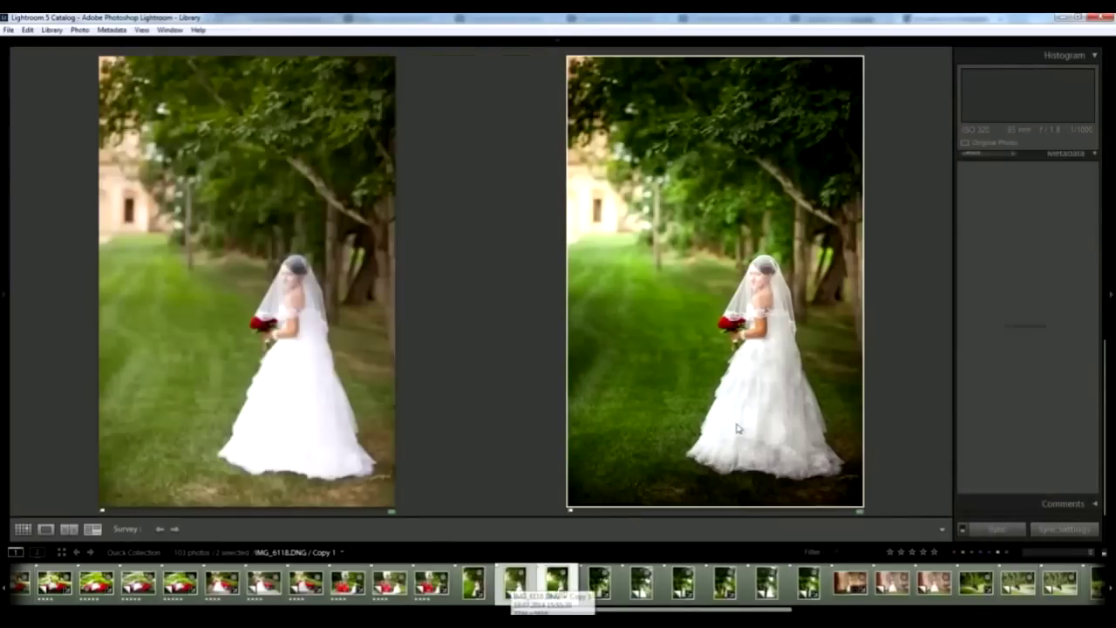
key("Tab")
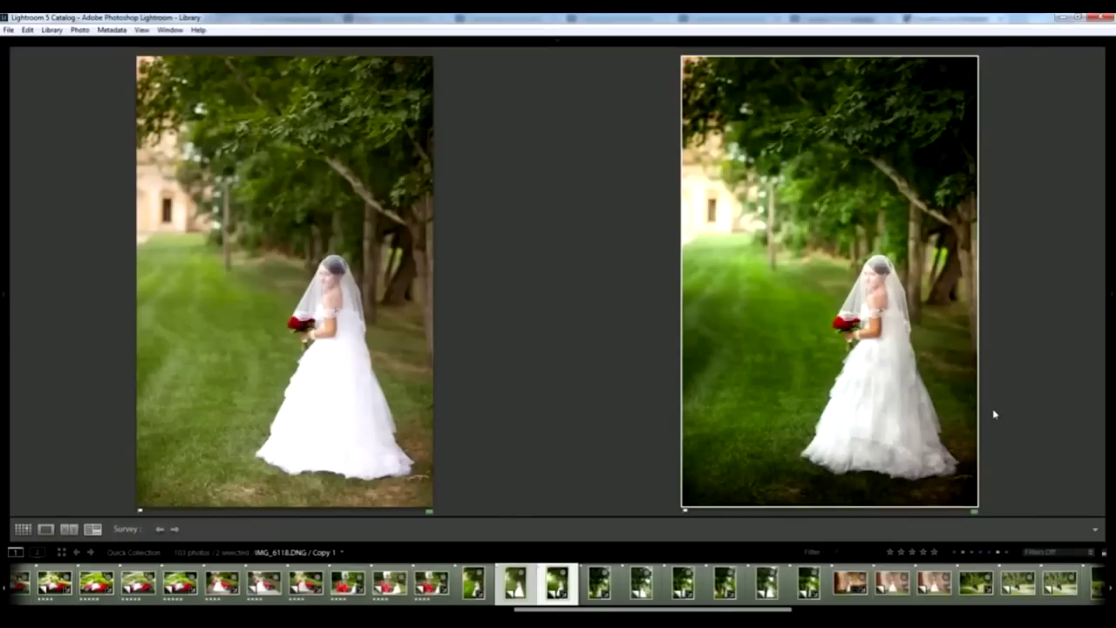
right_click(994, 414)
left_click(1038, 471)
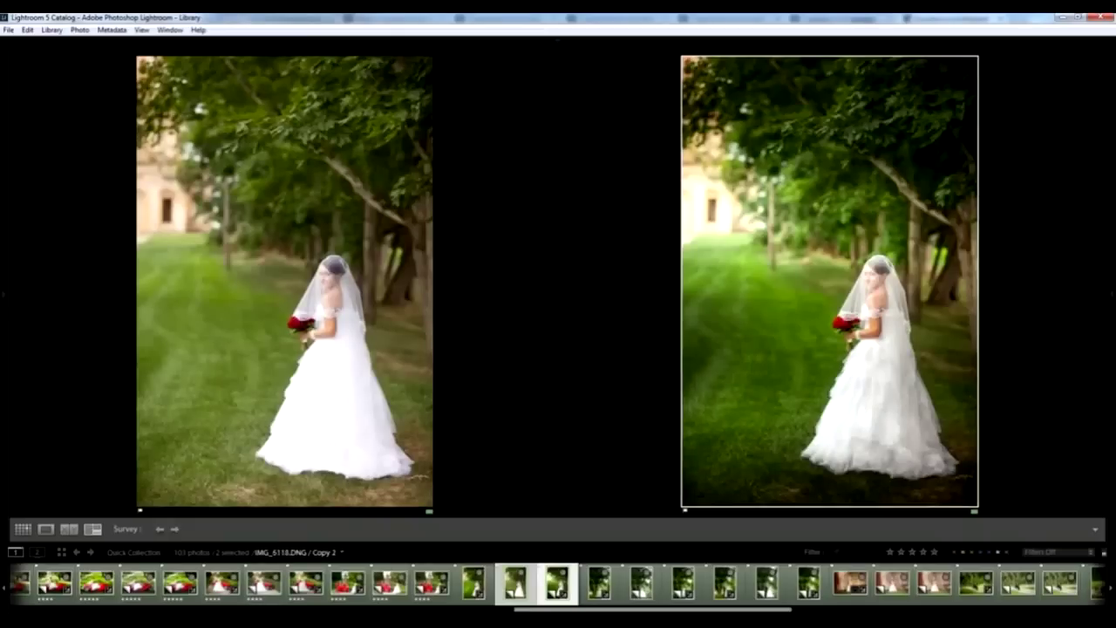
Step: Switch to the browser's Instagram window, then to the Yandex image search tab
left_click(258, 576)
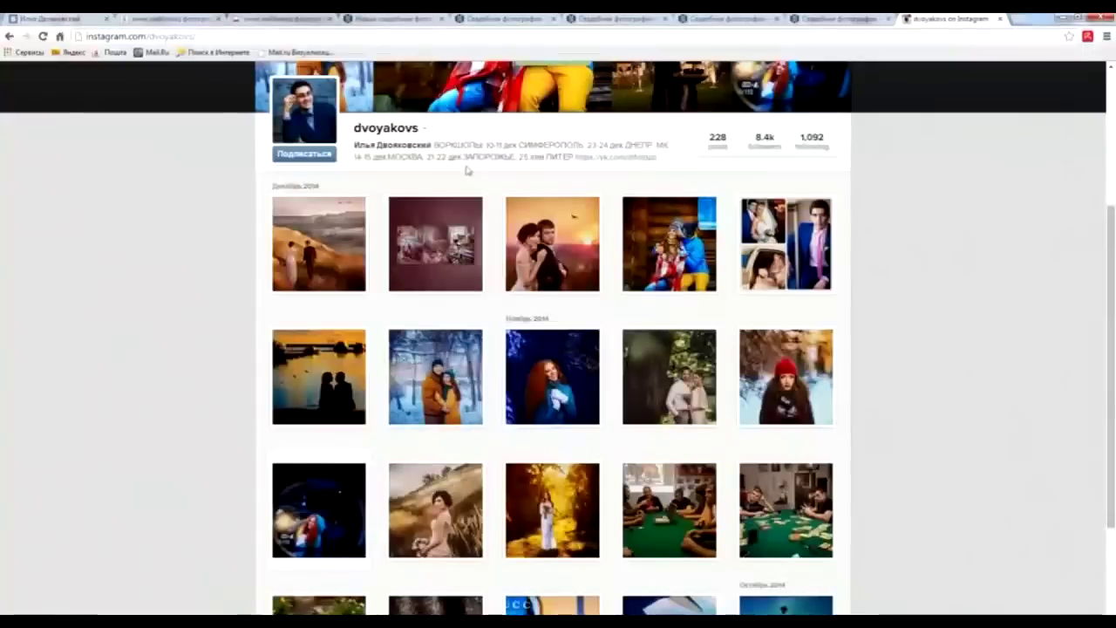
left_click(266, 19)
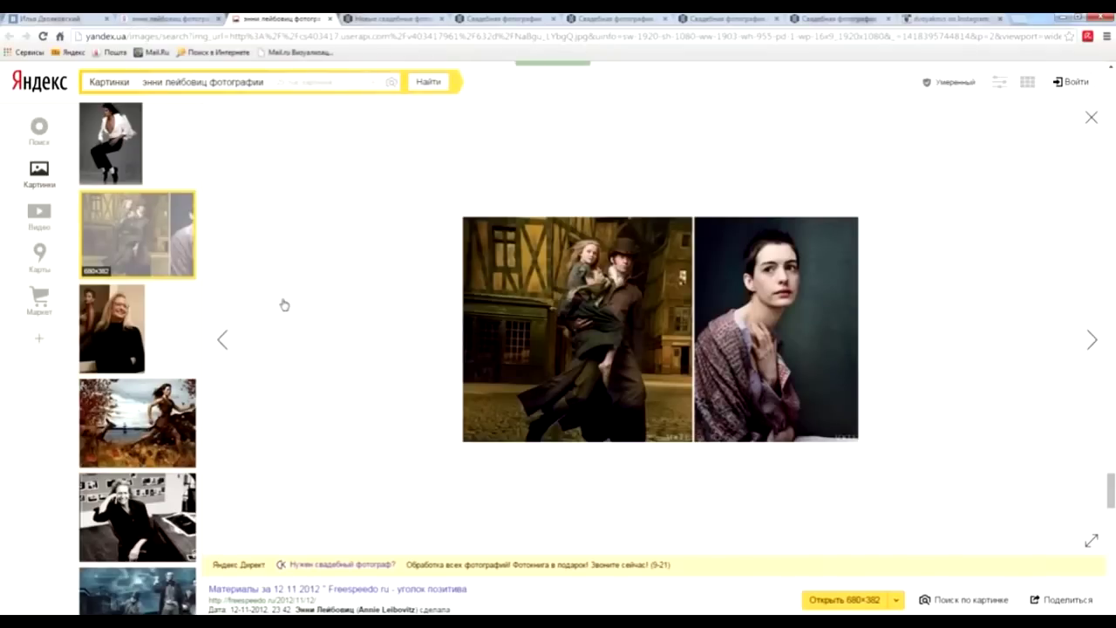
Step: View the autumn running-woman, room-scene and white-horse reference photos
left_click(165, 421)
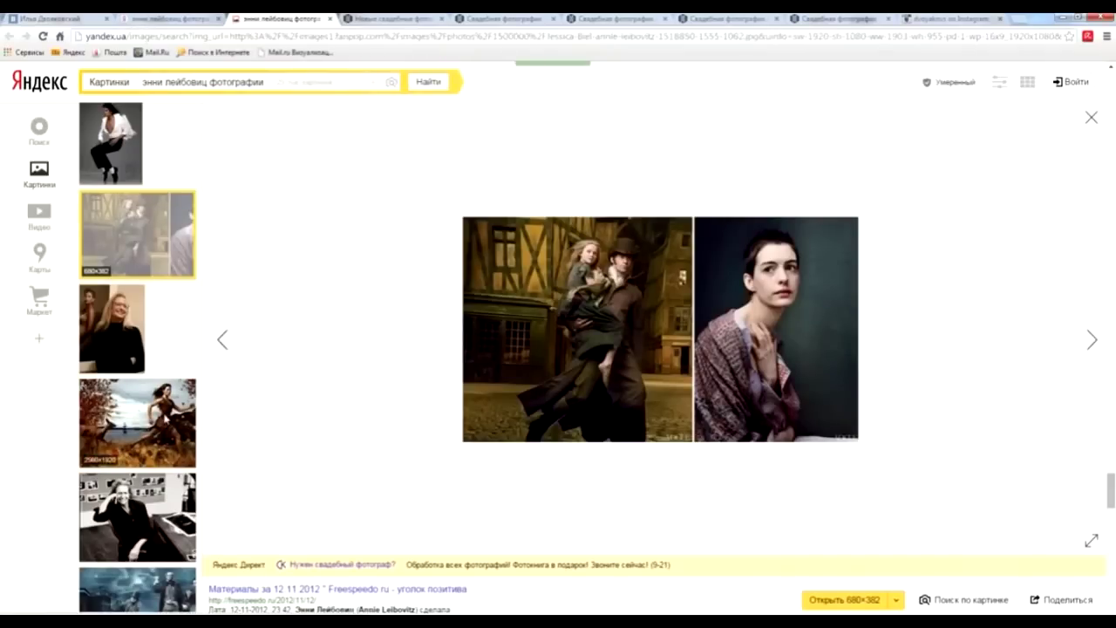
scroll(164, 509, "down", 1)
scroll(206, 454, "down", 1)
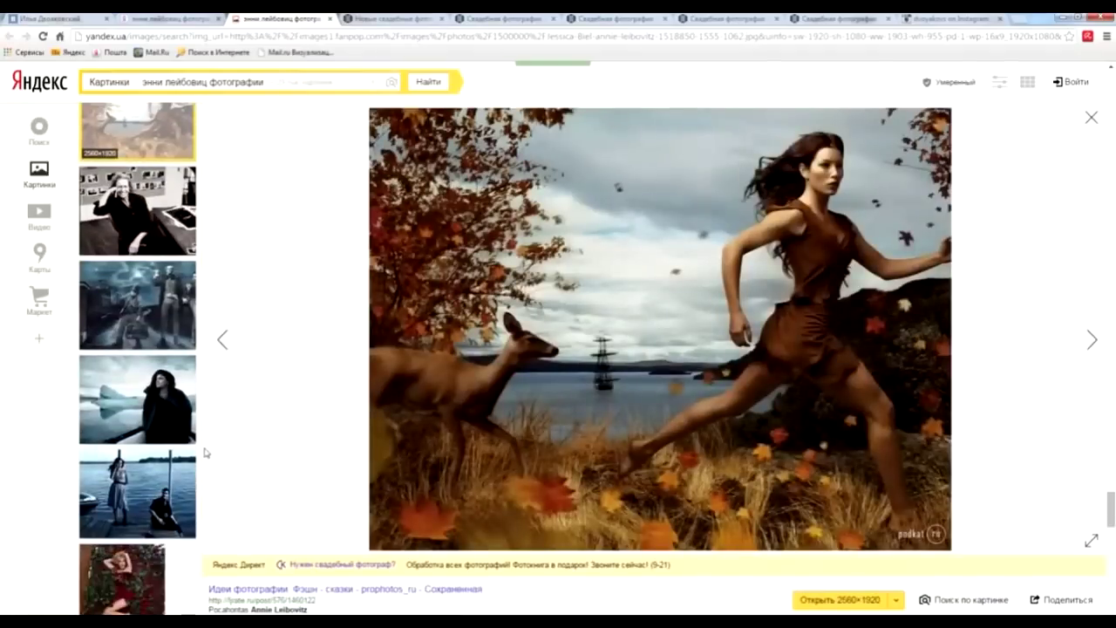
scroll(203, 452, "down", 1)
scroll(175, 449, "down", 1)
scroll(148, 418, "down", 2)
left_click(140, 393)
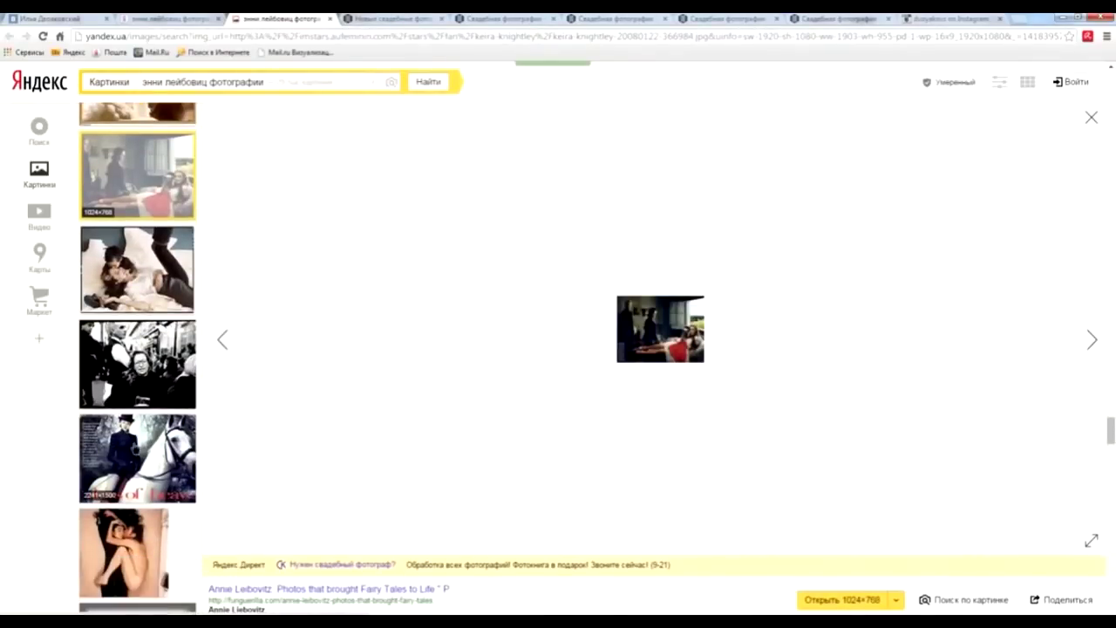
left_click(130, 453)
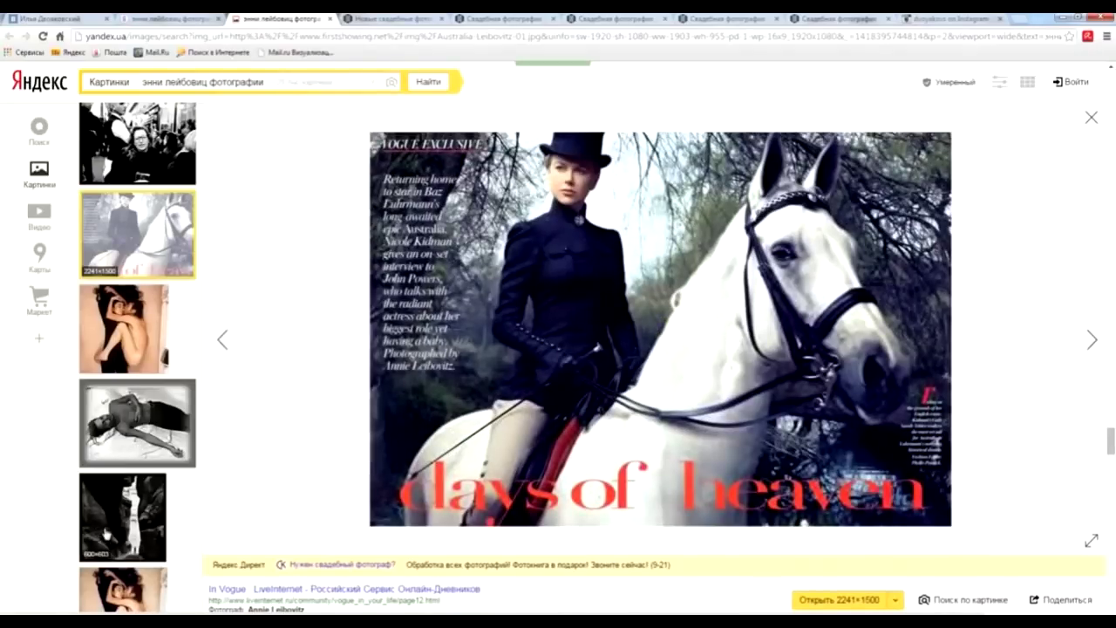
Step: Scroll on to view the three women in white and the men in tuxedos
scroll(118, 521, "down", 2)
scroll(118, 521, "down", 1)
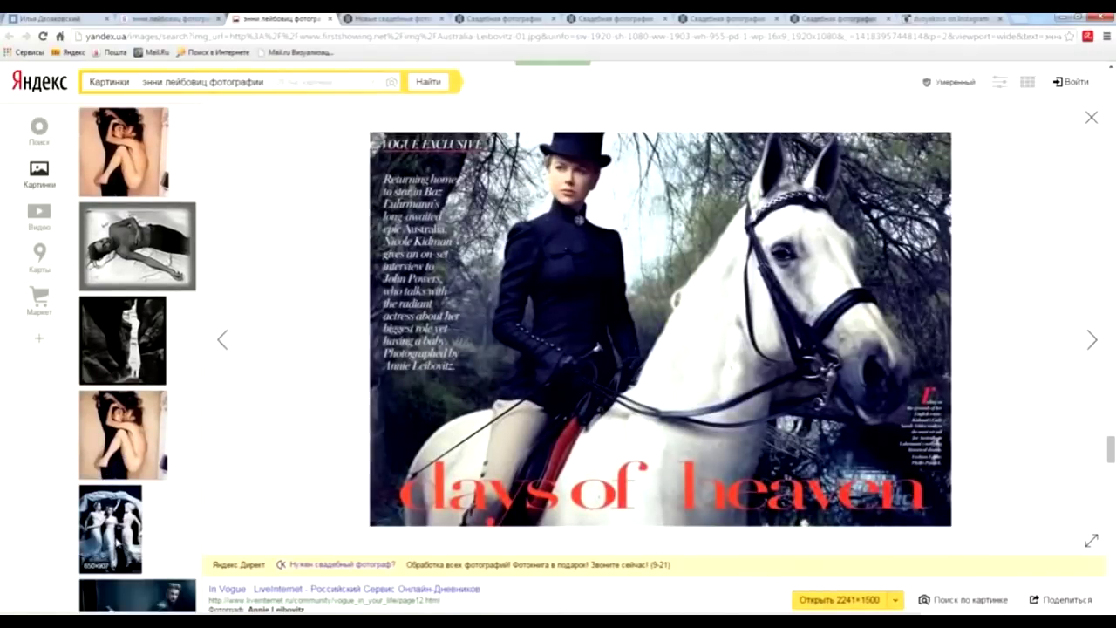
left_click(119, 543)
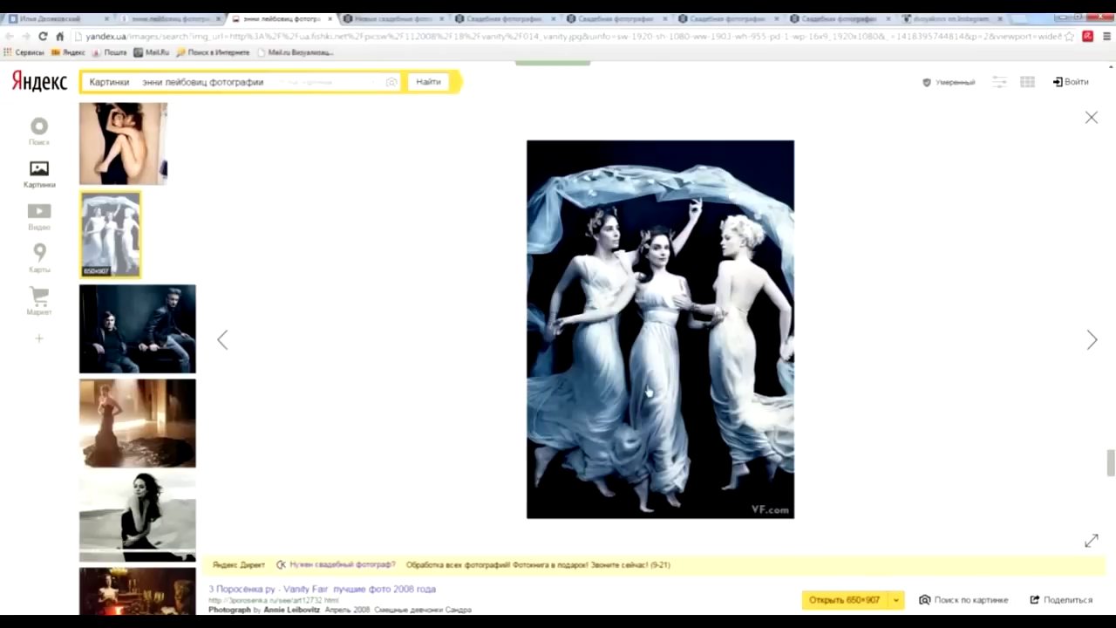
scroll(225, 497, "down", 2)
scroll(202, 494, "down", 2)
scroll(190, 489, "down", 2)
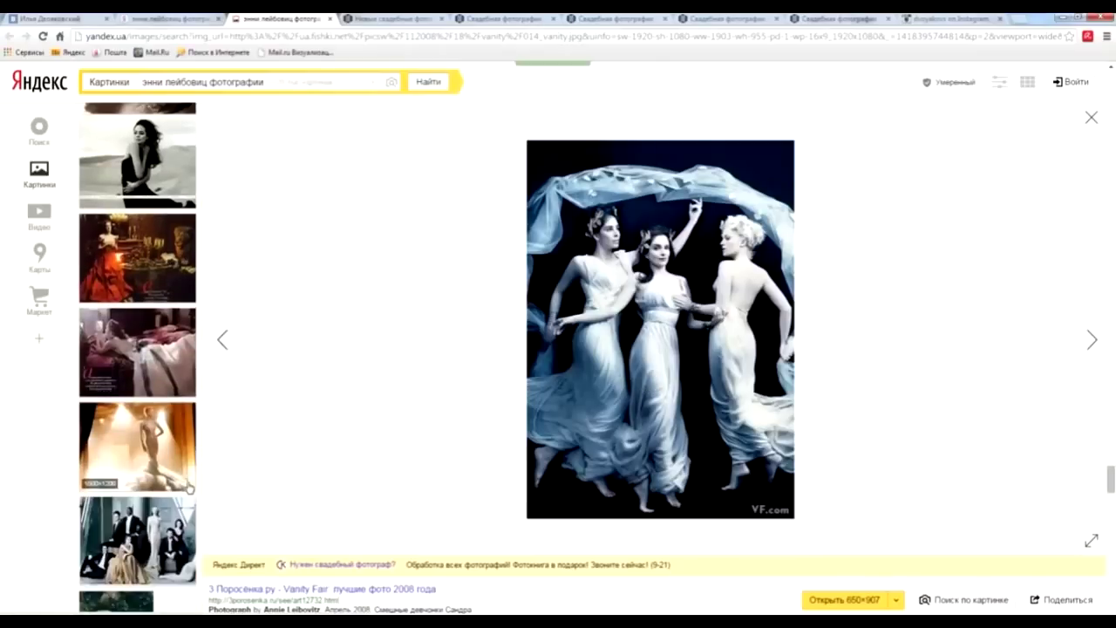
scroll(190, 486, "down", 2)
scroll(188, 487, "down", 2)
scroll(187, 487, "down", 2)
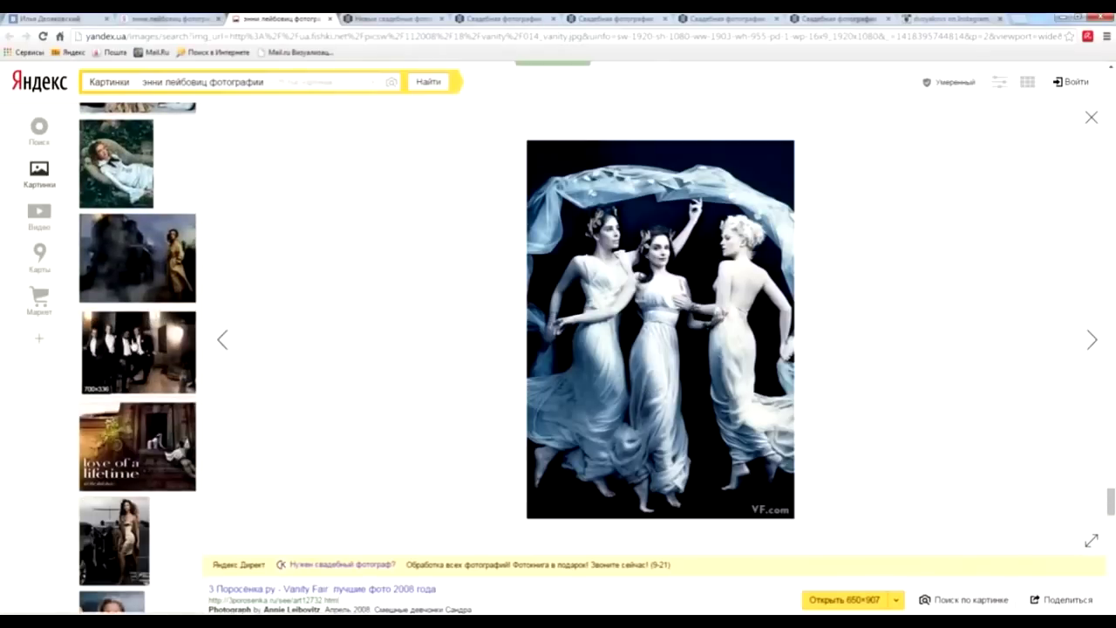
left_click(133, 347)
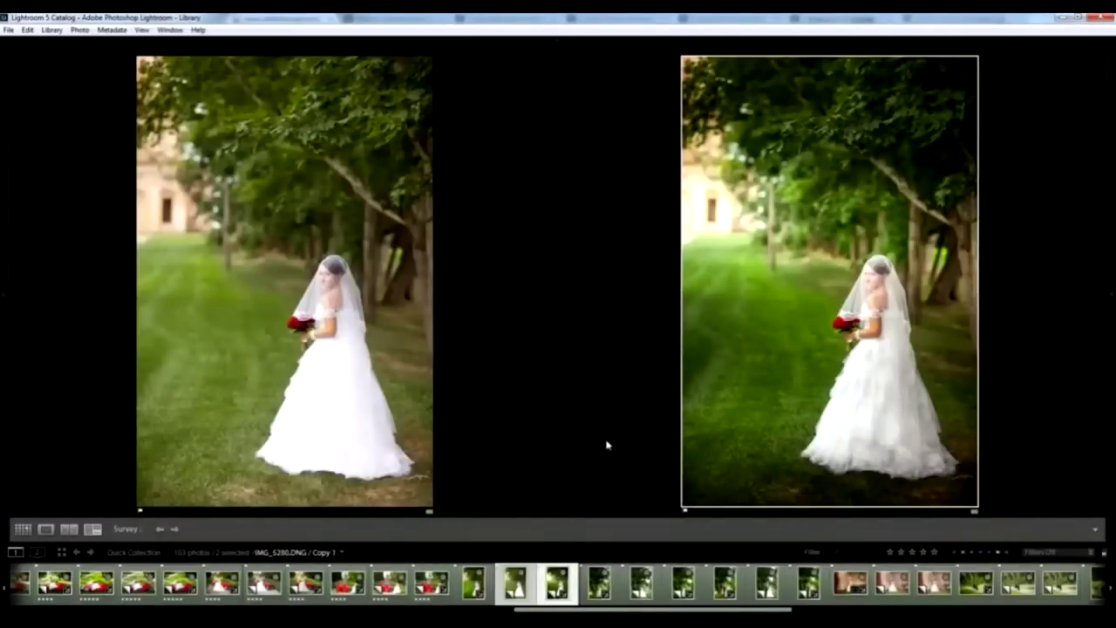
Step: Copy the develop settings from the edited bride photo in single-photo view
left_click(1111, 295)
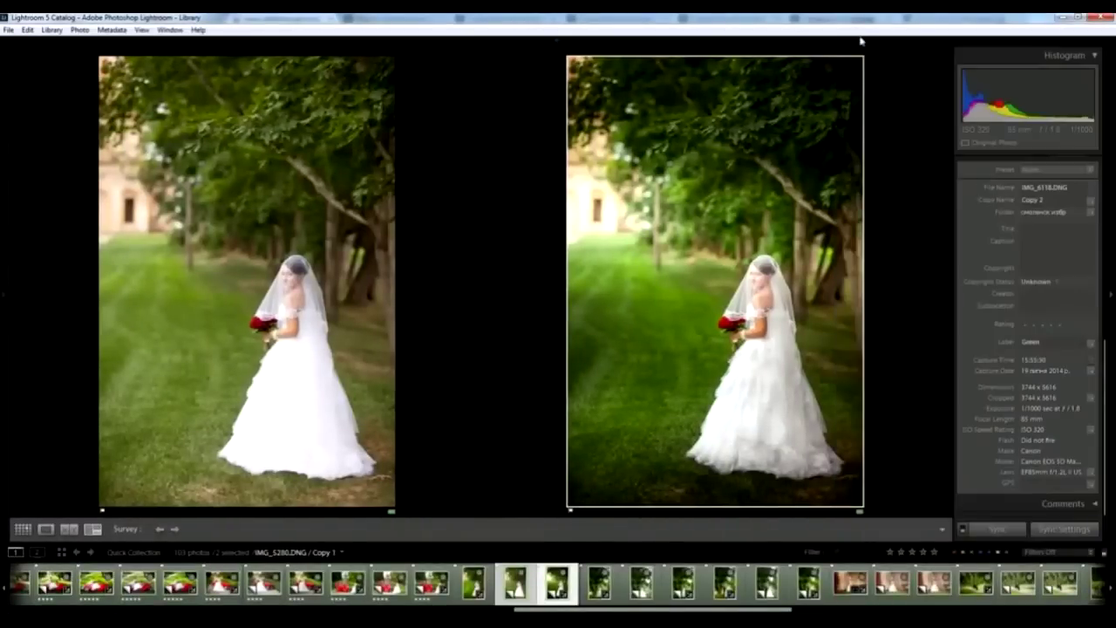
left_click(862, 62)
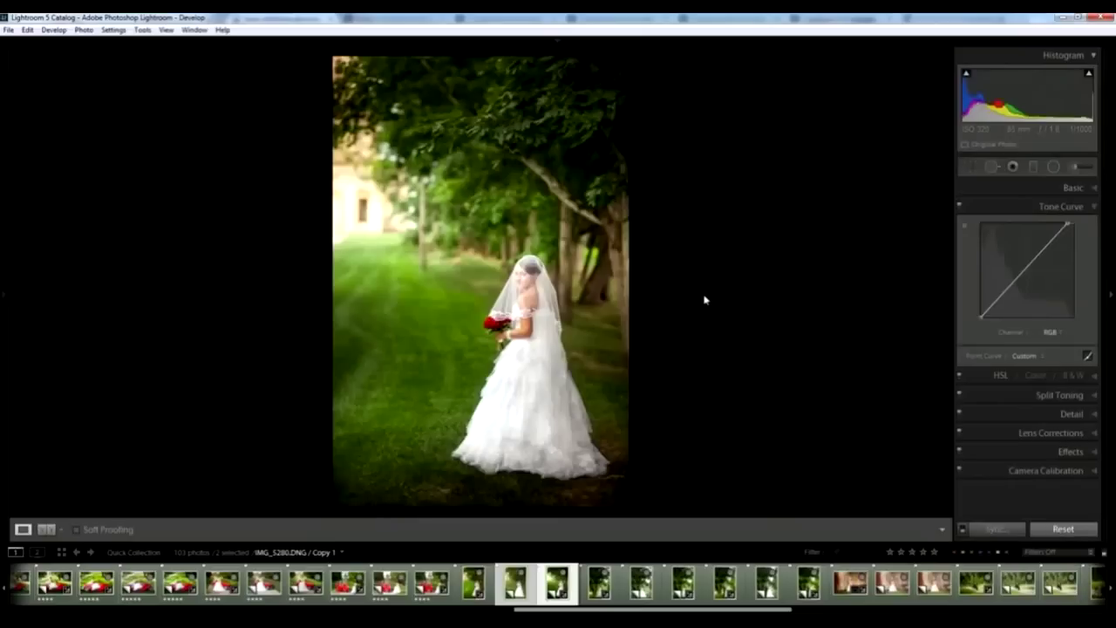
key("ctrl+d")
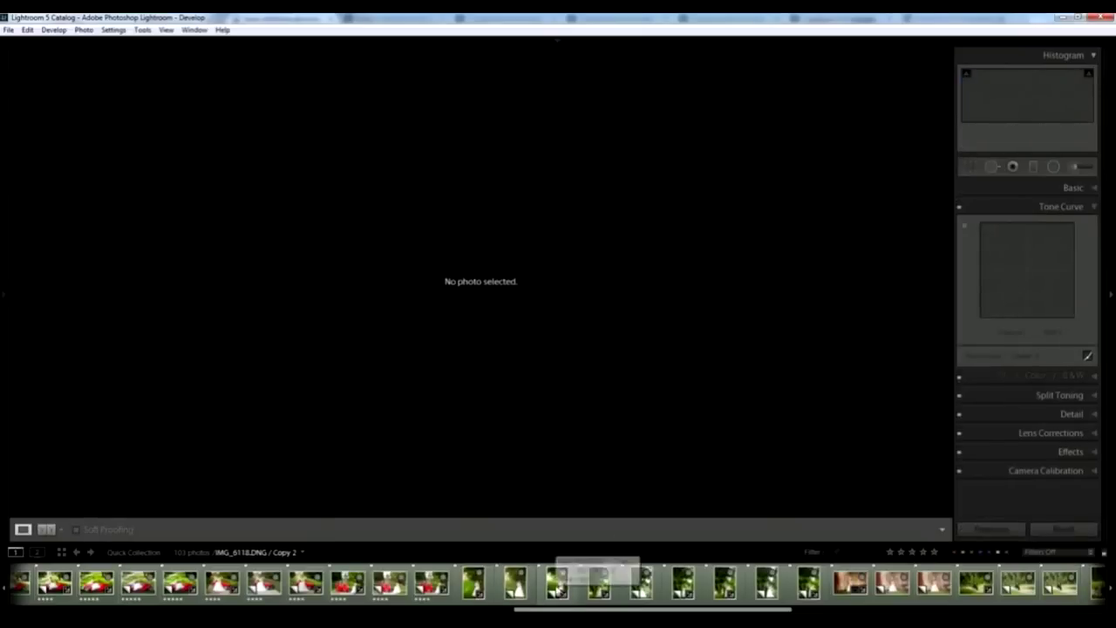
left_click(559, 586)
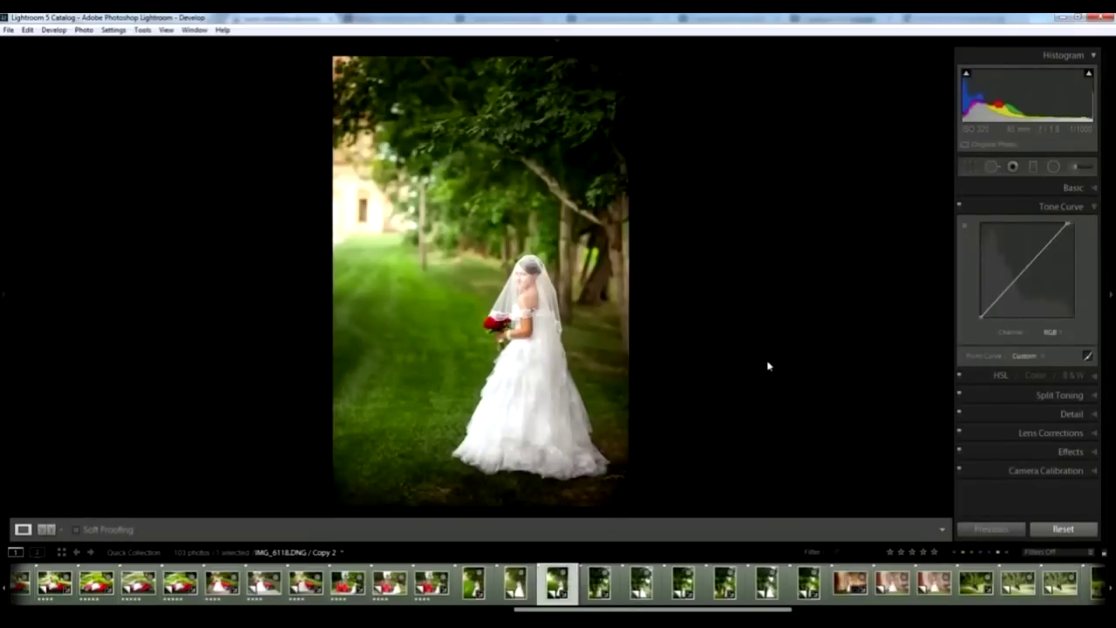
key("ctrl+shift+c")
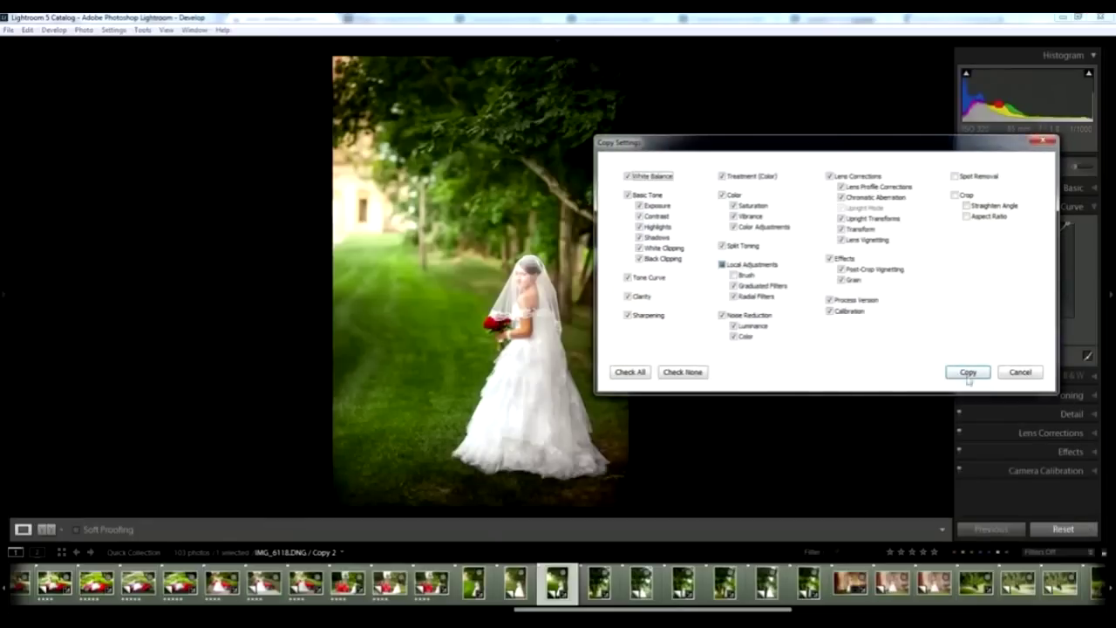
left_click(968, 373)
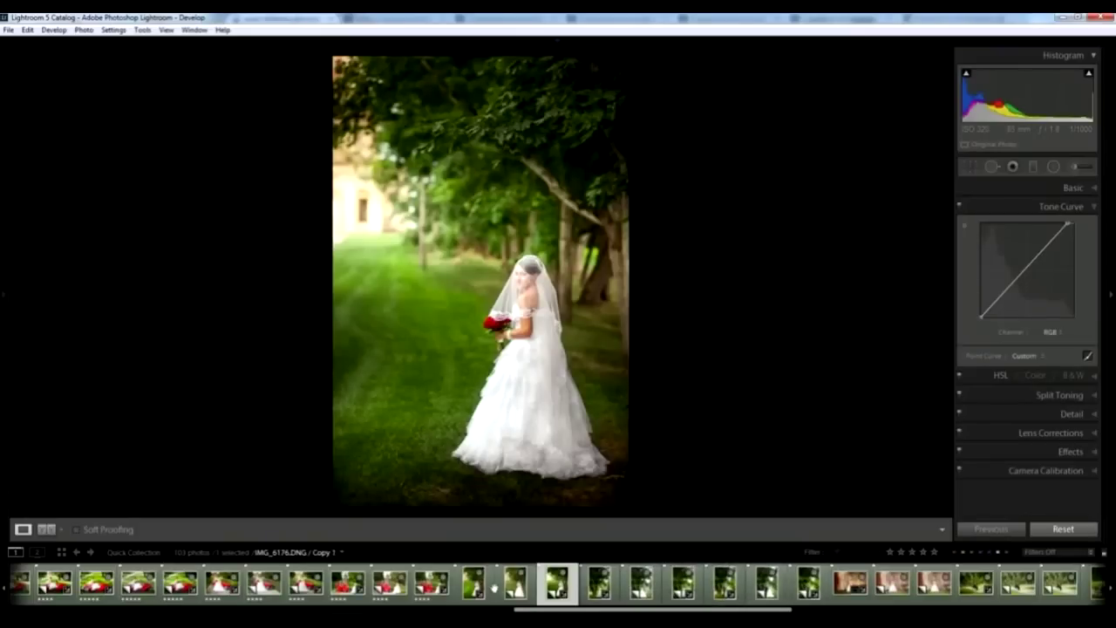
Step: Select the other garden-path photo versions and synchronize the edits to them
left_click(521, 588)
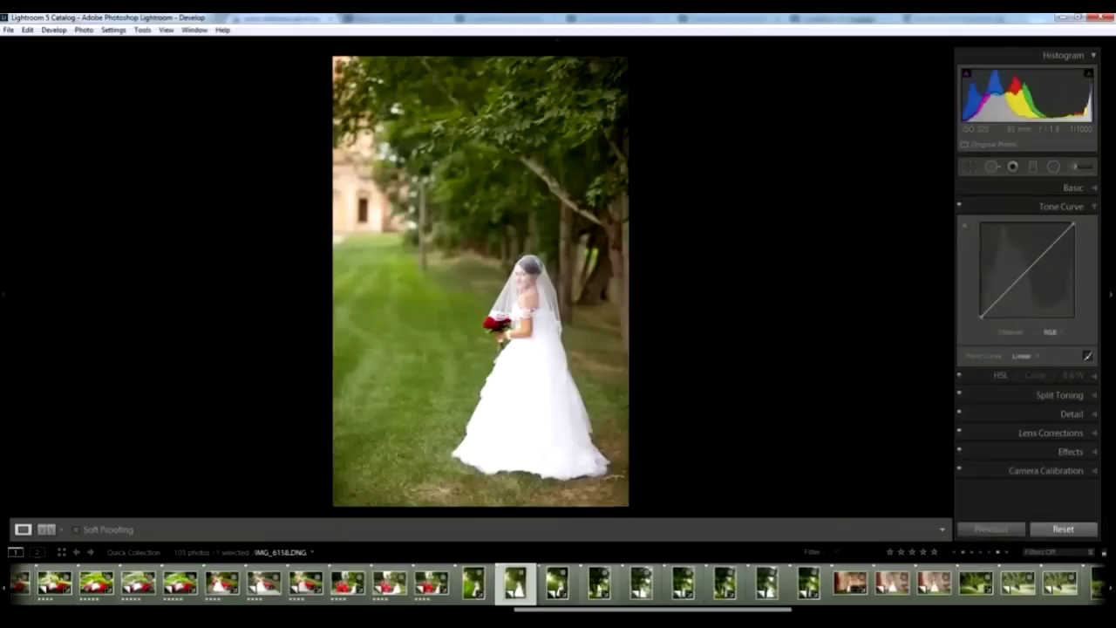
left_click(686, 590, "ctrl")
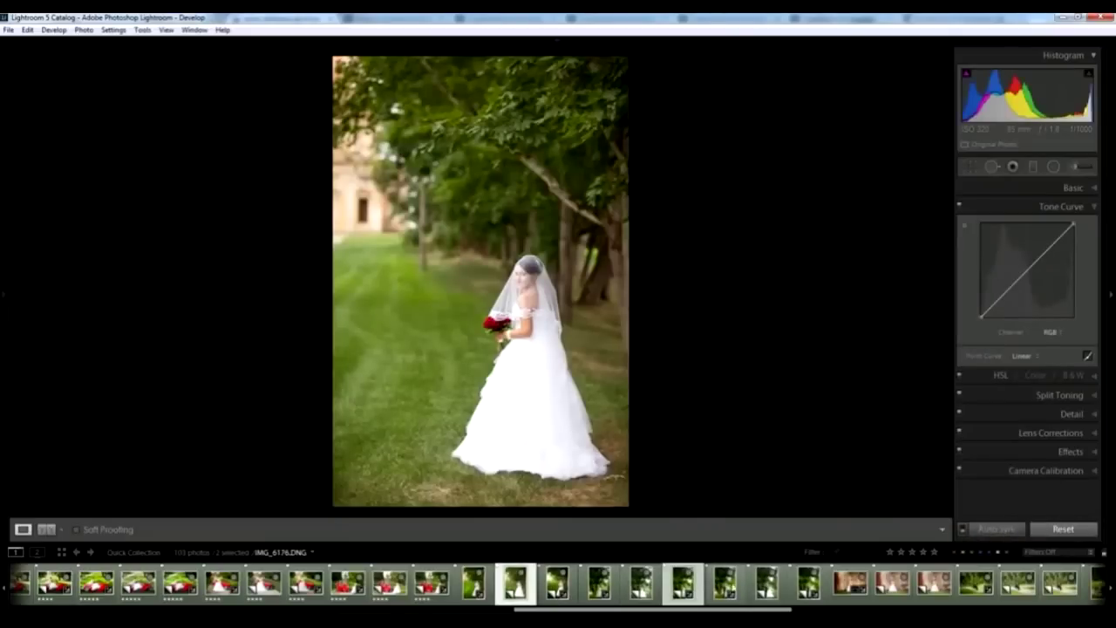
left_click(809, 589, "ctrl")
left_click(990, 529)
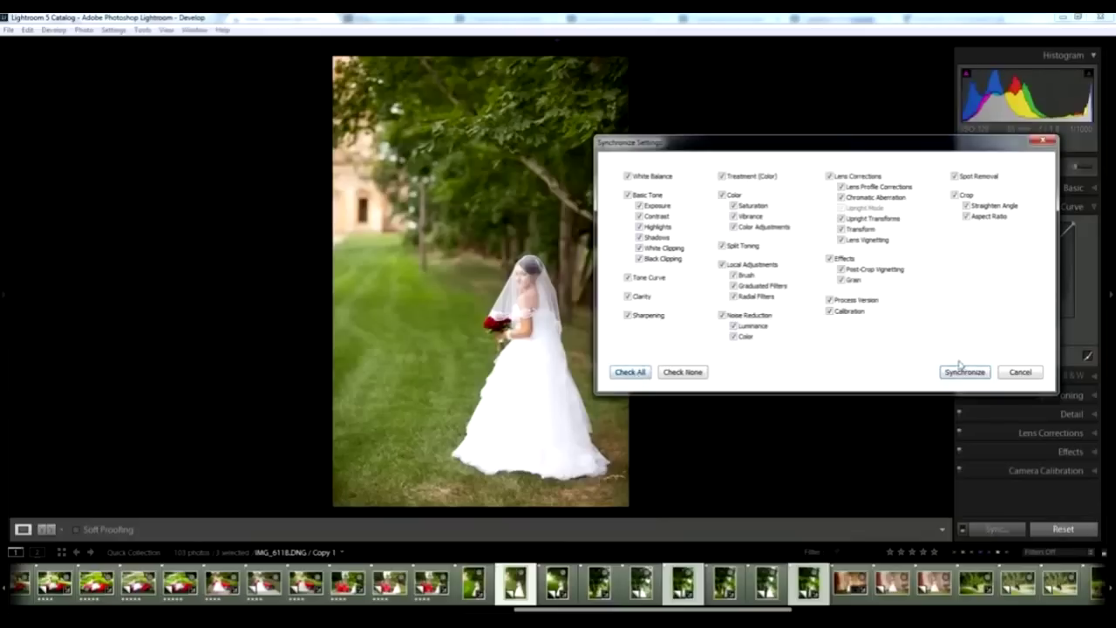
left_click(961, 372)
Step: Copy the next photo's settings without Crop, Spot Removal or Brush, then open IMG_6158
key("Right")
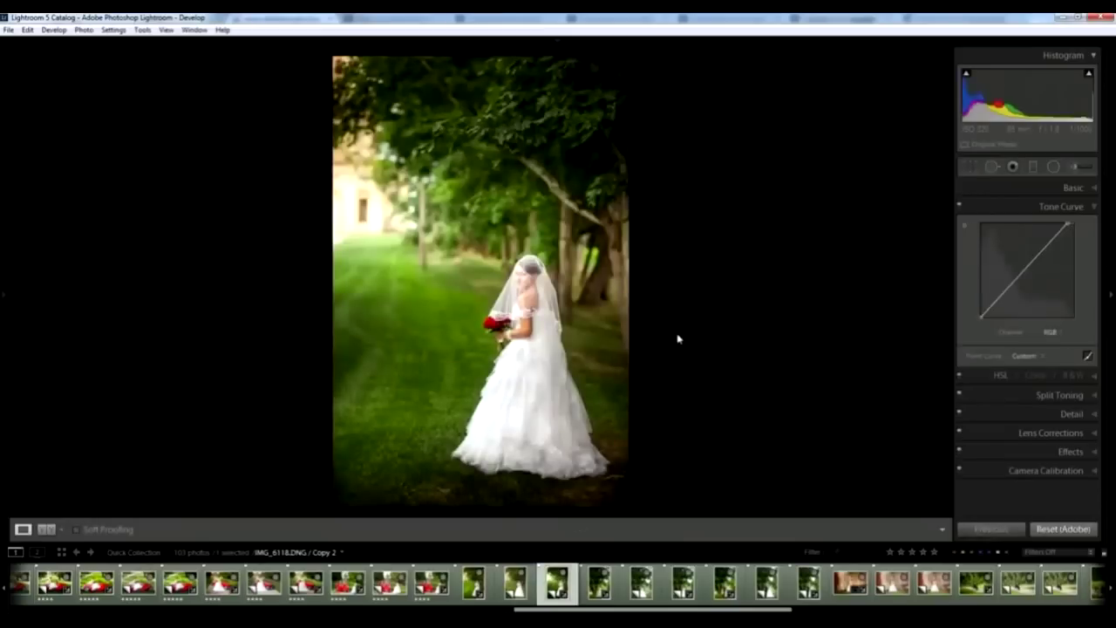
key("ctrl+shift+c")
left_click(955, 194)
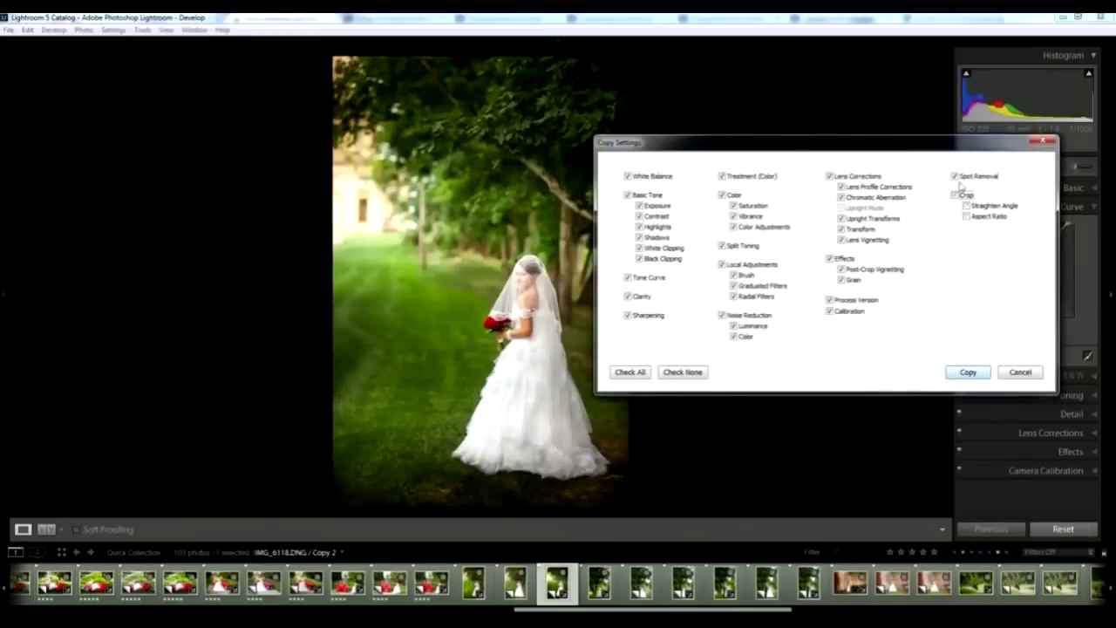
left_click(955, 176)
left_click(733, 275)
left_click(966, 373)
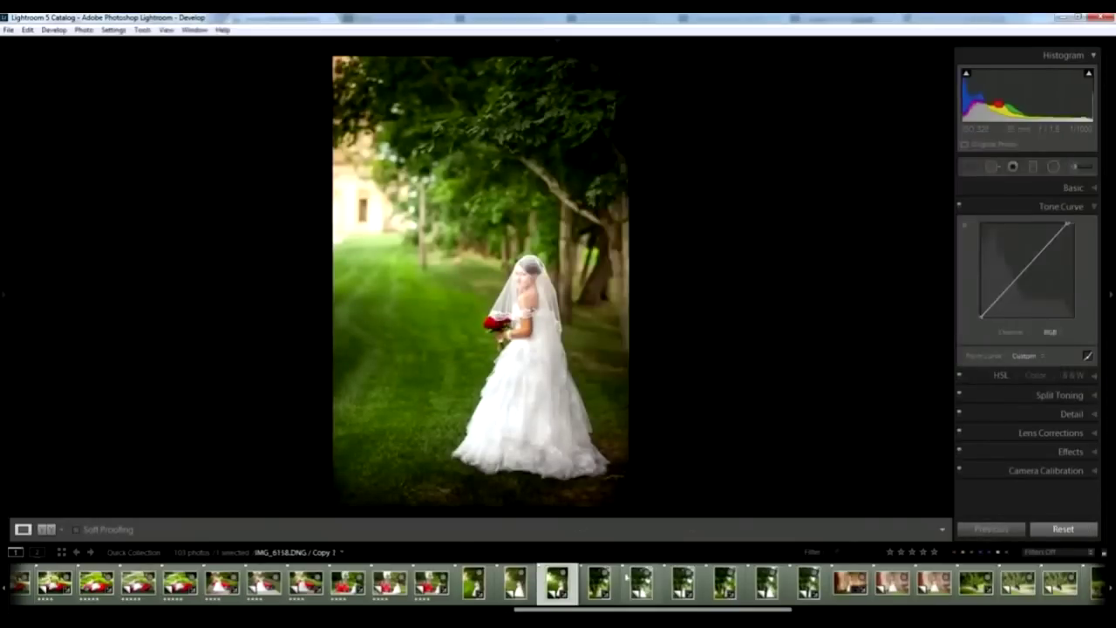
left_click(685, 586)
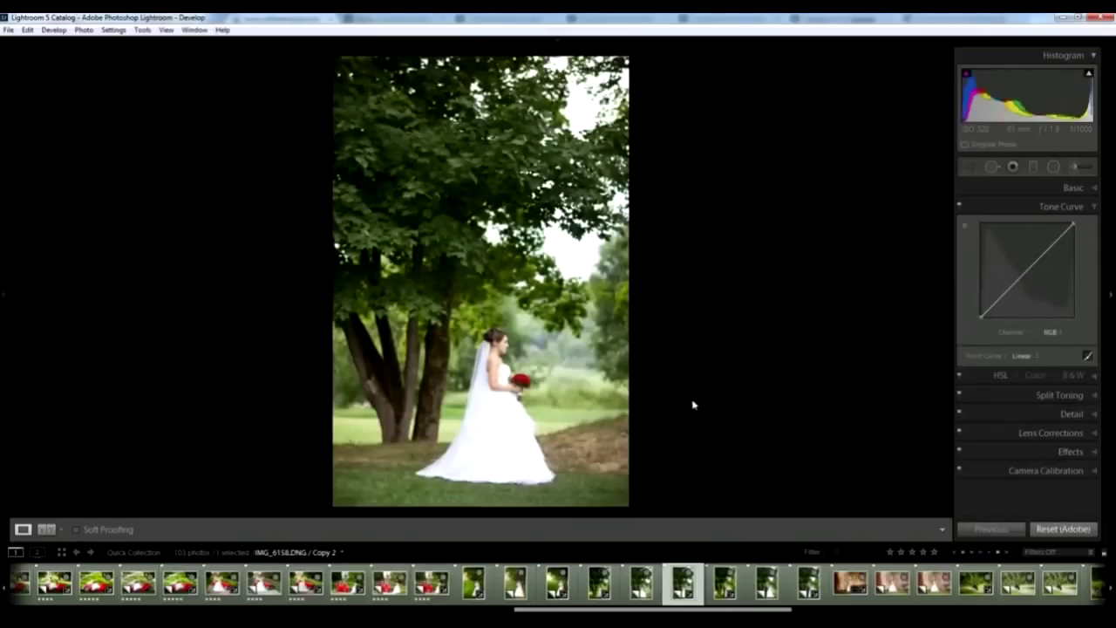
Step: Paste the copied settings and add a 0.95-exposure gradient over the upper tree
key("ctrl+shift+v")
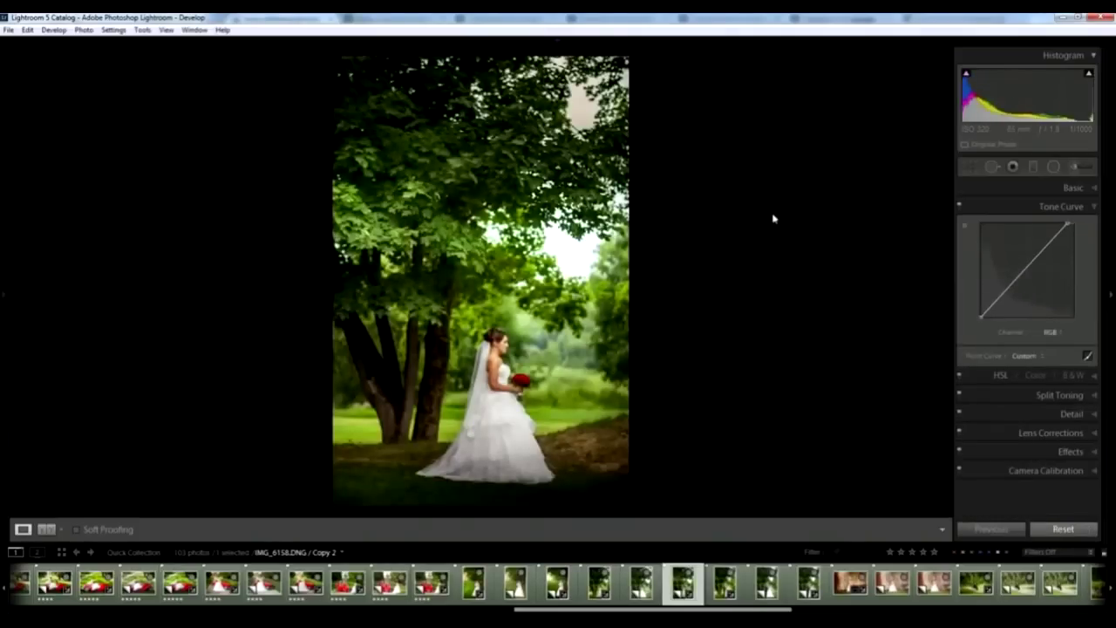
left_click(1034, 167)
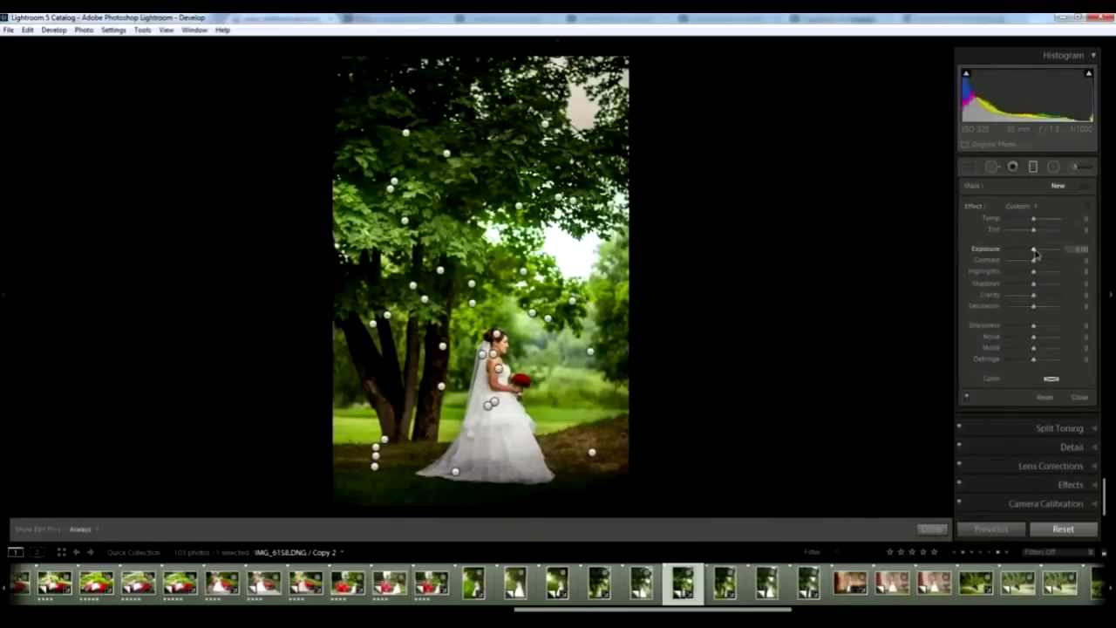
left_click_drag(1033, 250, 1039, 252)
mouse_move(560, 174)
left_mouse_down()
mouse_move(614, 150)
mouse_move(693, 192)
left_mouse_up()
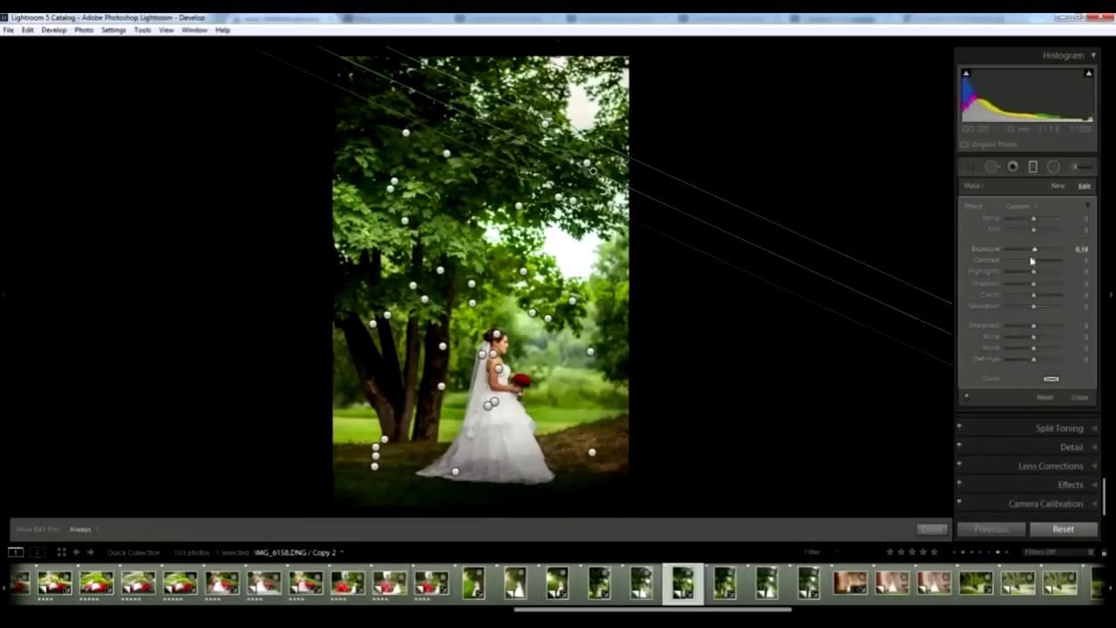
left_click(1058, 186)
Step: Draw a second gradient across the bride's area, cooled to about -18 temperature
left_click(1033, 165)
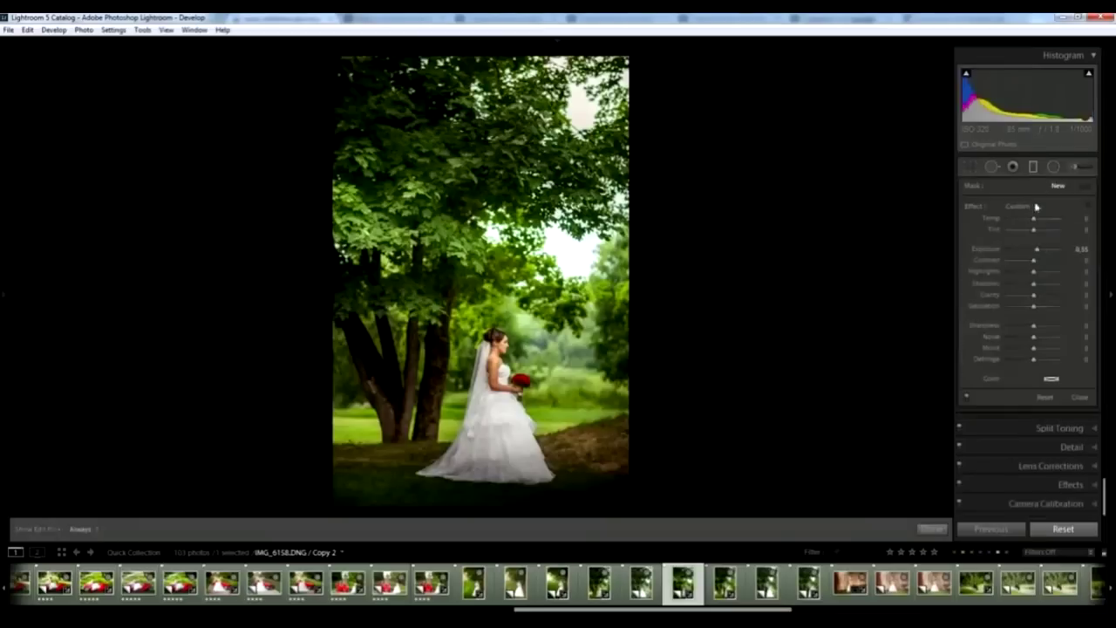
left_click(1034, 167)
mouse_move(529, 361)
left_mouse_down()
mouse_move(532, 284)
mouse_move(515, 285)
left_mouse_up()
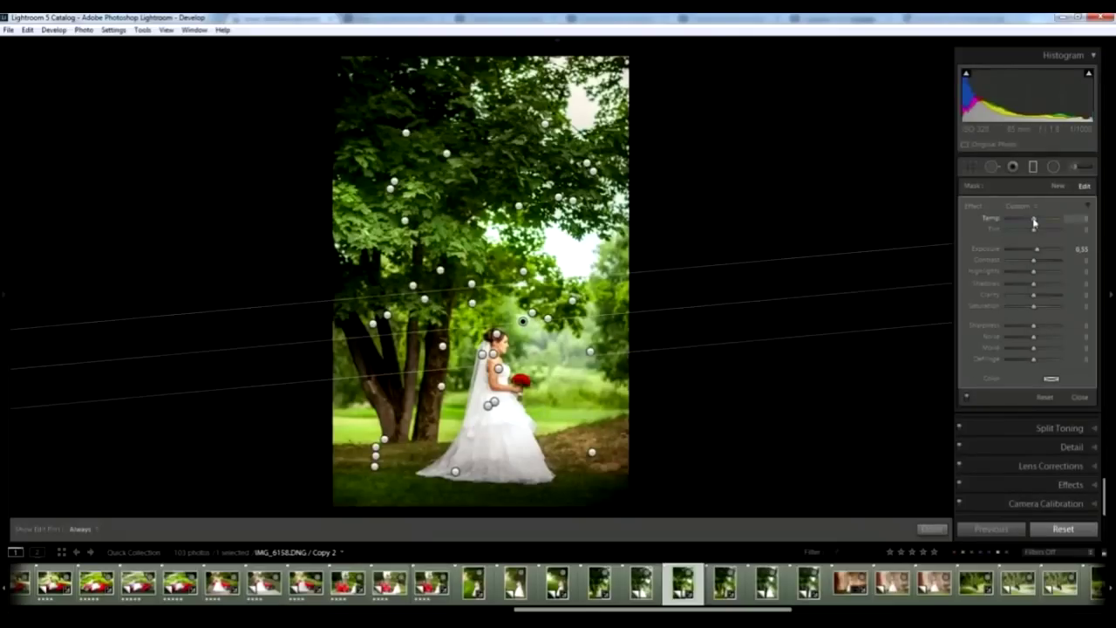
left_click_drag(1035, 222, 1031, 225)
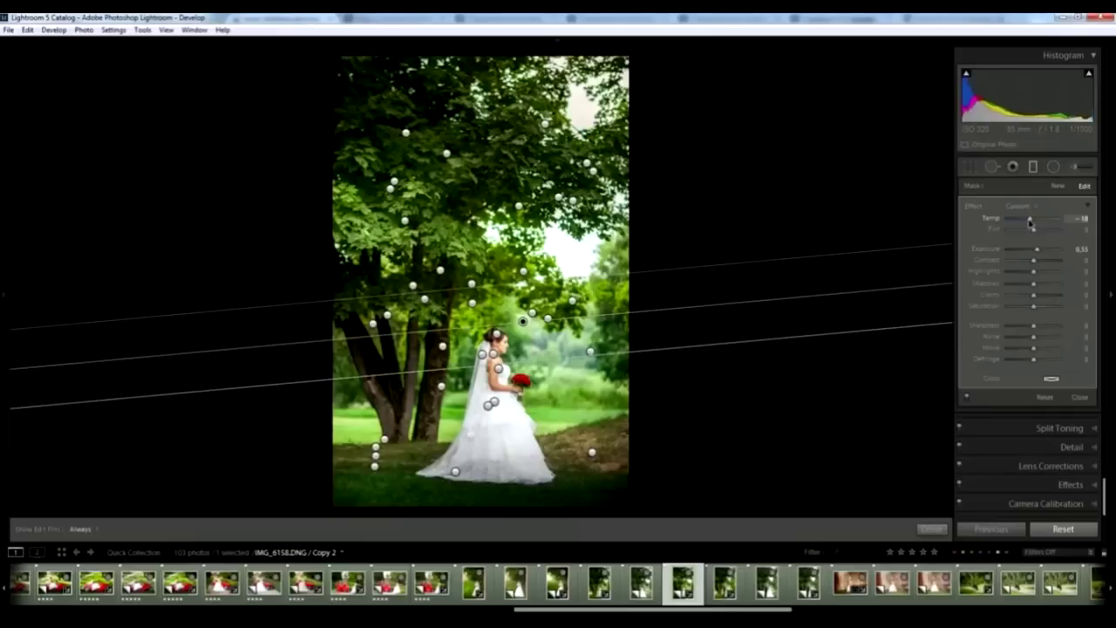
left_click_drag(1032, 224, 1032, 223)
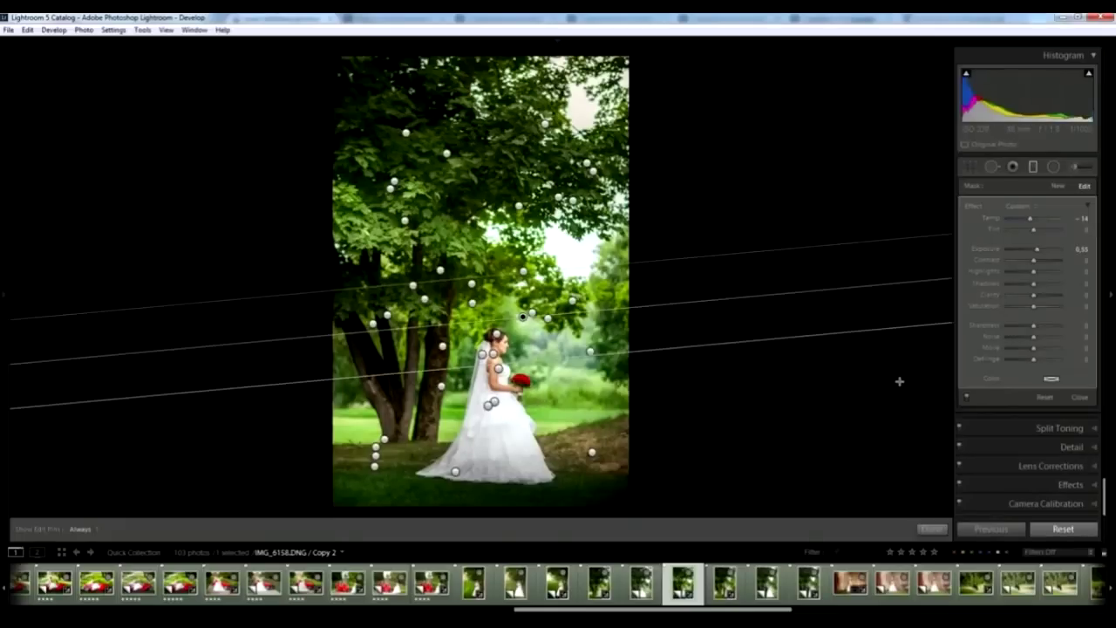
key("m")
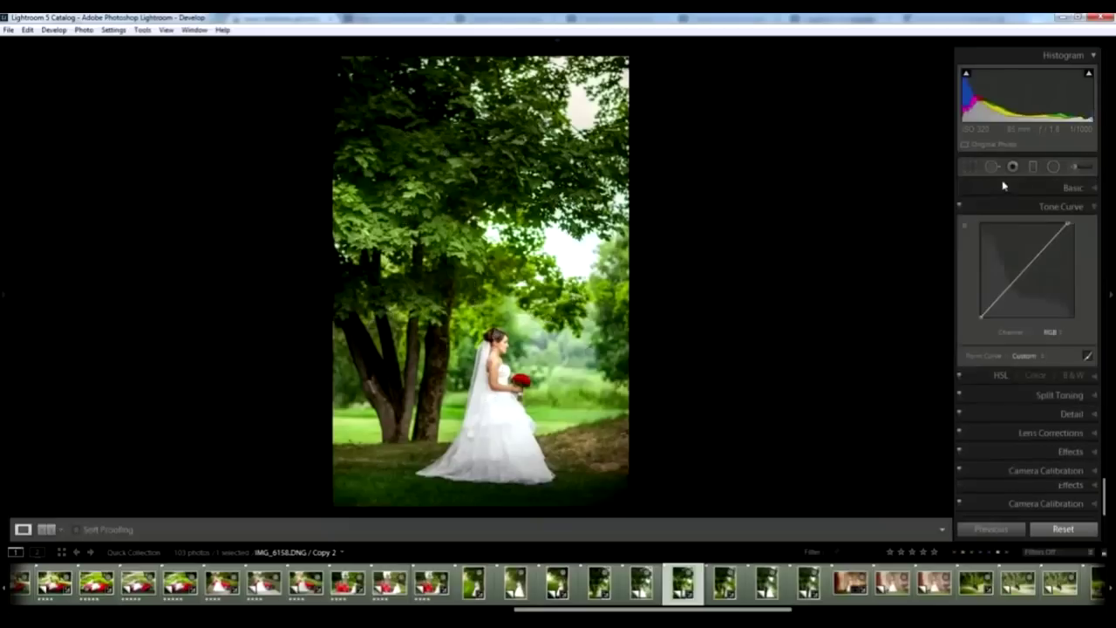
Step: Add a 0.09-exposure gradient over the grass at the bottom
left_click(1032, 169)
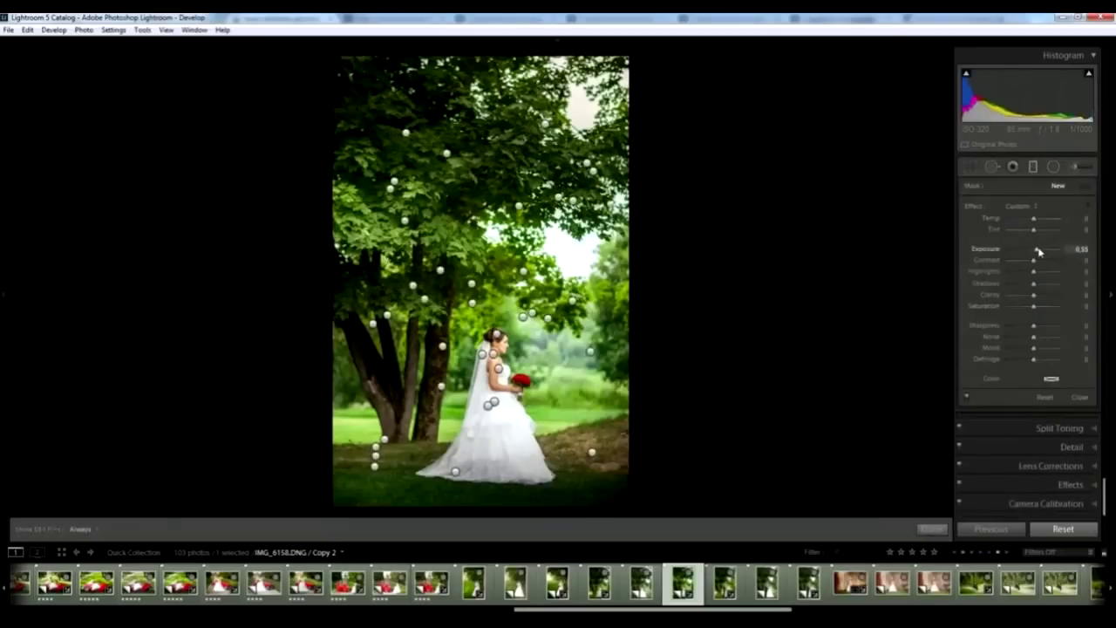
left_click_drag(1036, 251, 1033, 251)
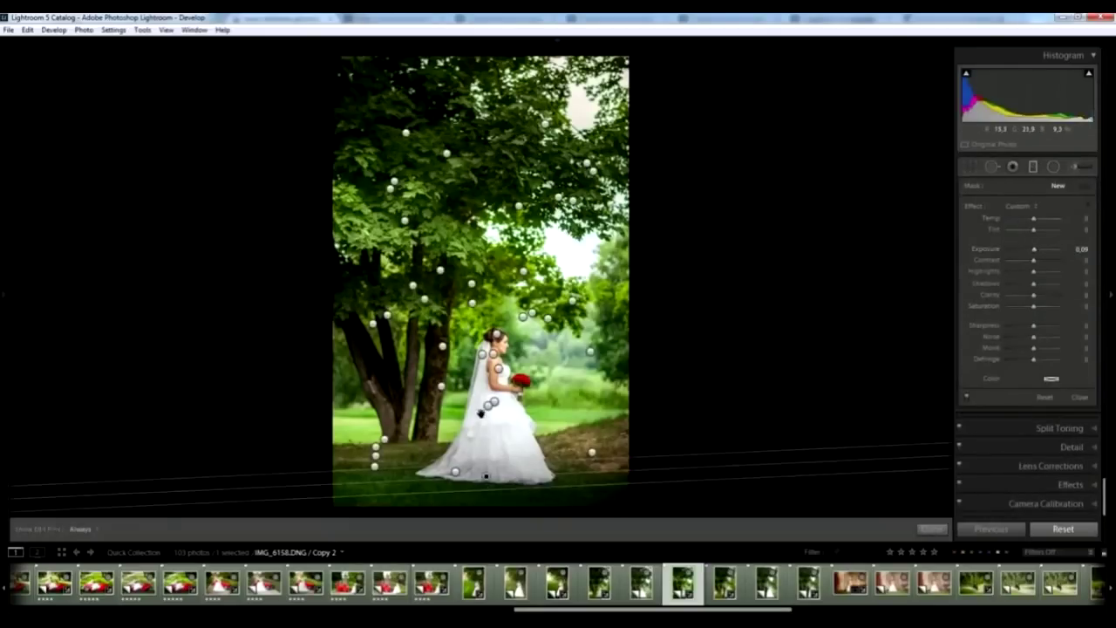
left_click_drag(483, 492, 485, 393)
key("m")
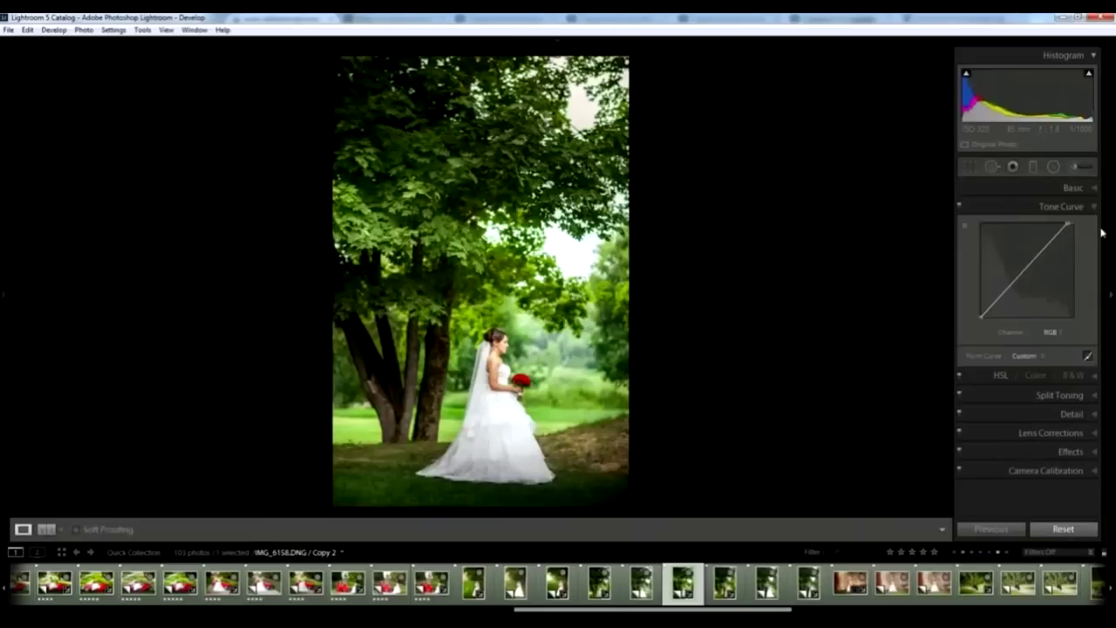
Step: Add a 0.18-exposure gradient across the treetops
left_click(1032, 169)
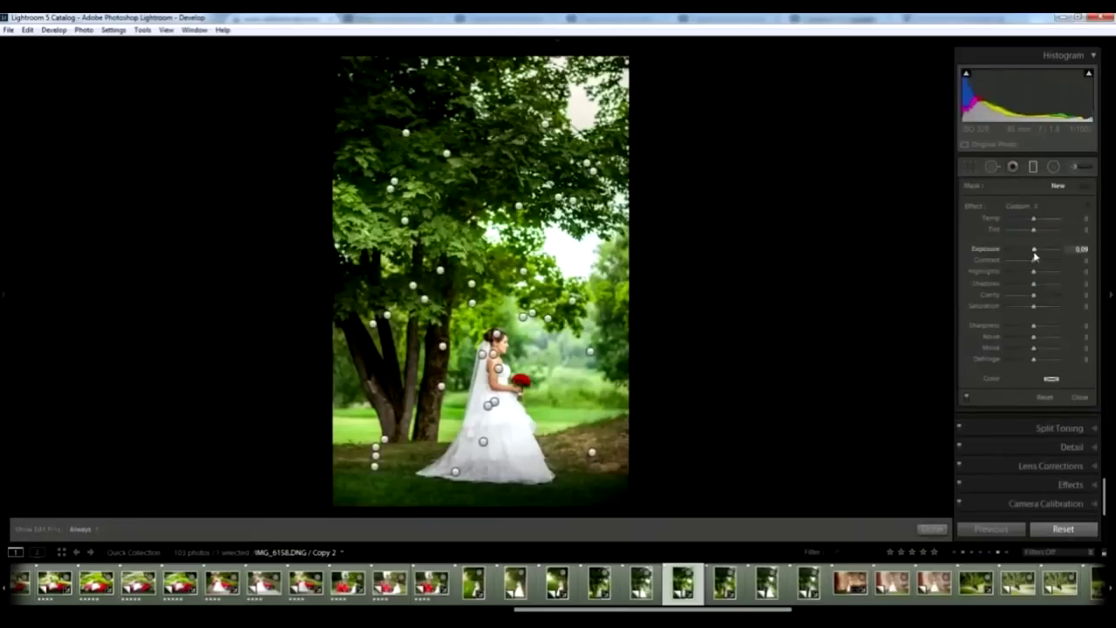
left_click_drag(1036, 252, 1038, 251)
left_click_drag(447, 89, 445, 178)
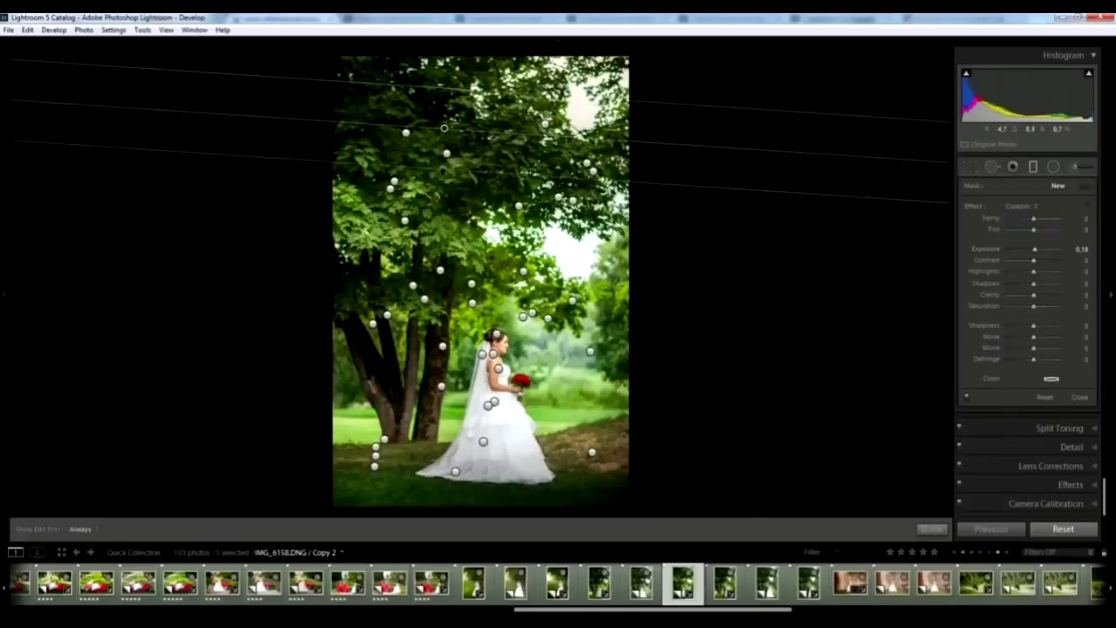
key("m")
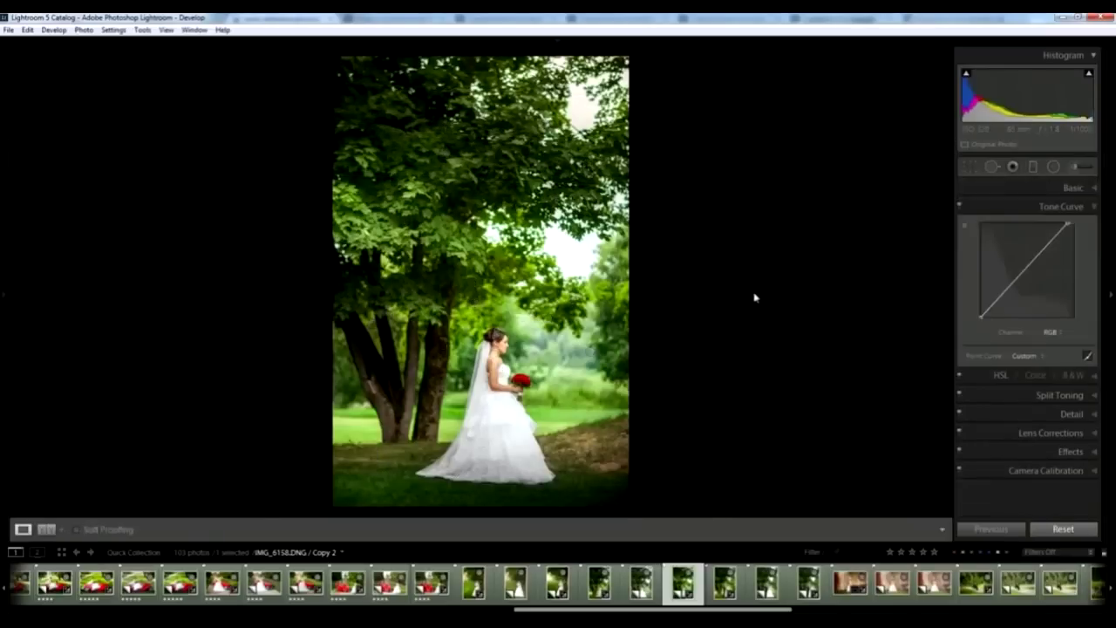
left_click(1082, 188)
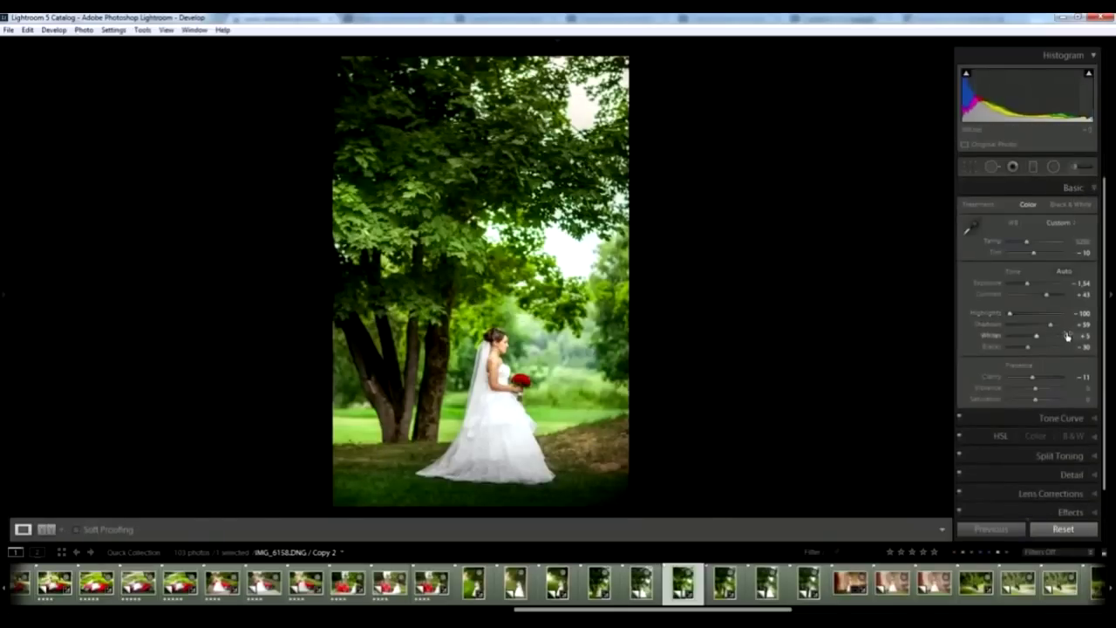
Step: Lower Exposure to -1.64, shift Orange hue to -15, and add Copy 1 to the selection
left_click(1081, 283)
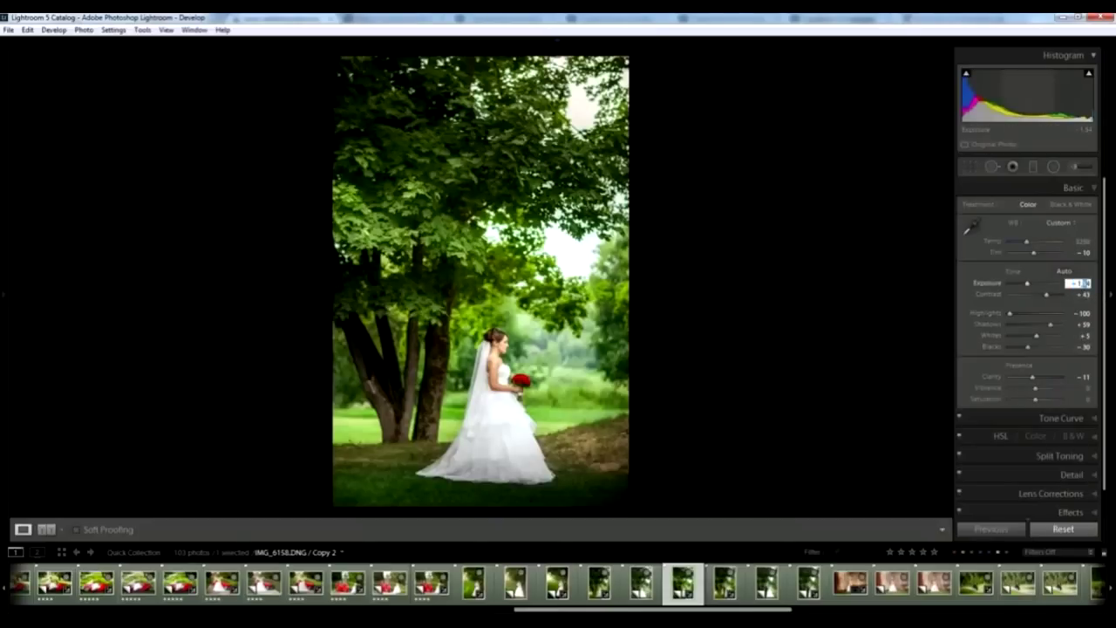
key("Down")
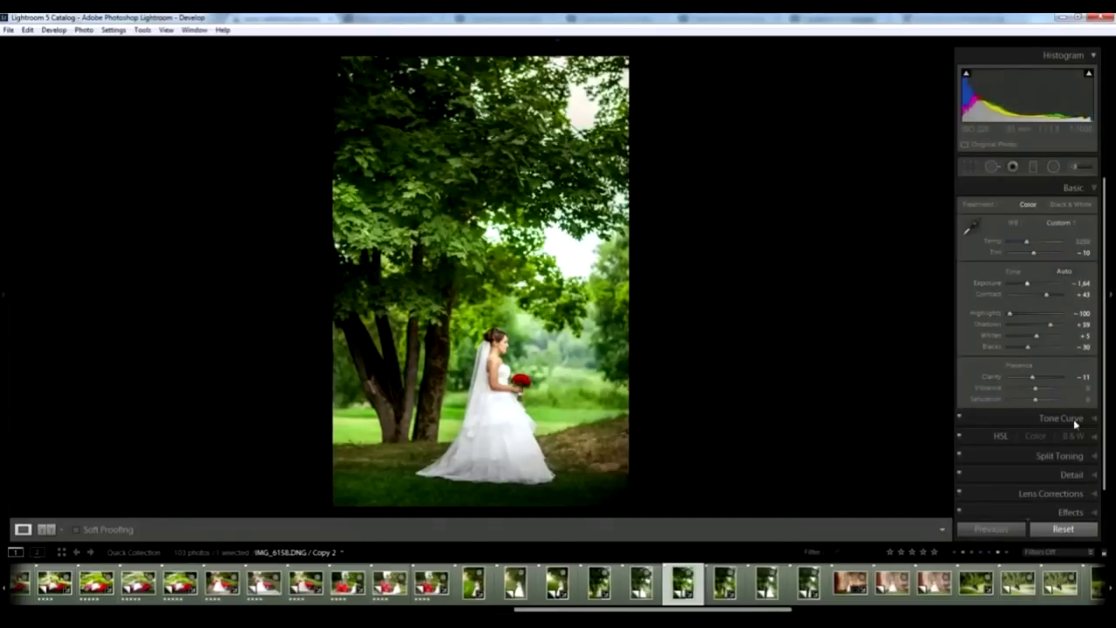
left_click(1089, 436)
left_click_drag(1043, 259, 1034, 260)
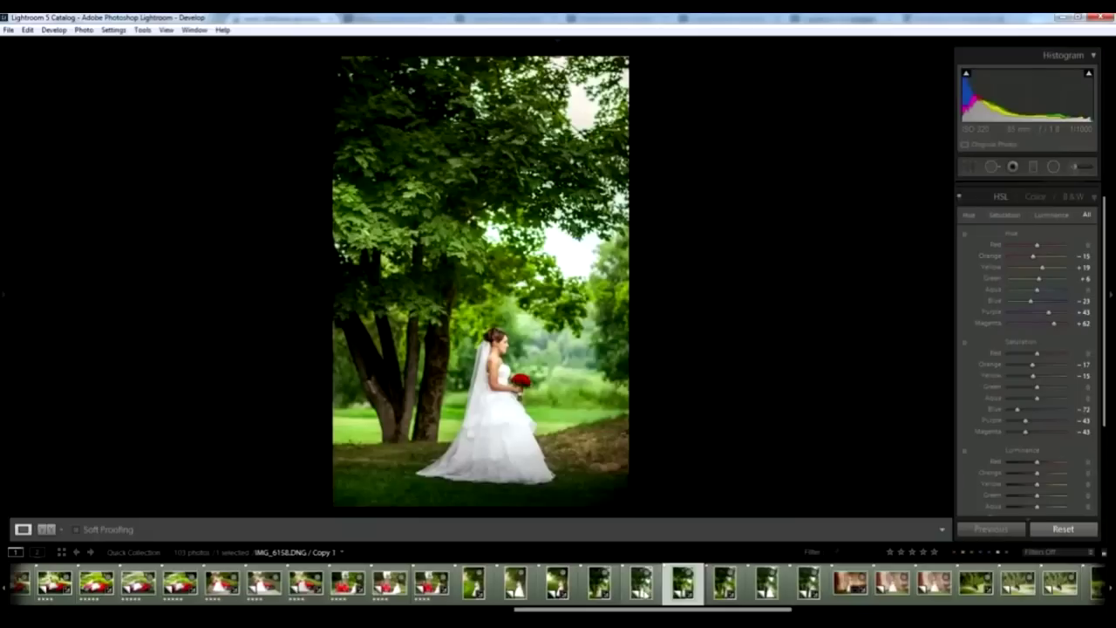
left_click(646, 593, "ctrl")
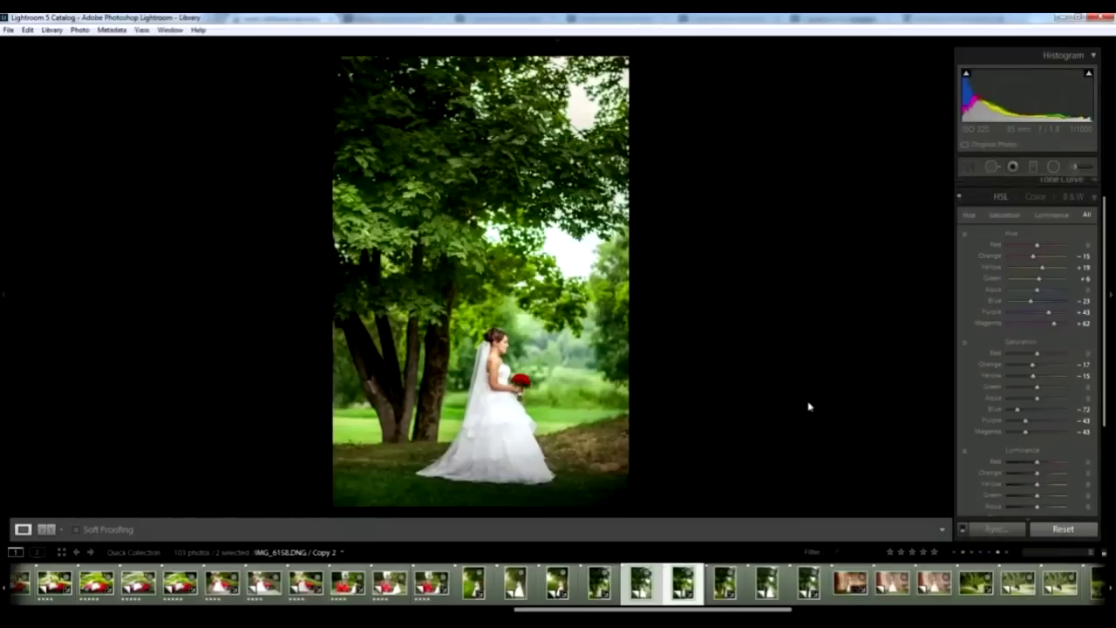
Step: Compare the two selected IMG_6158 versions side by side in Survey view
key("n")
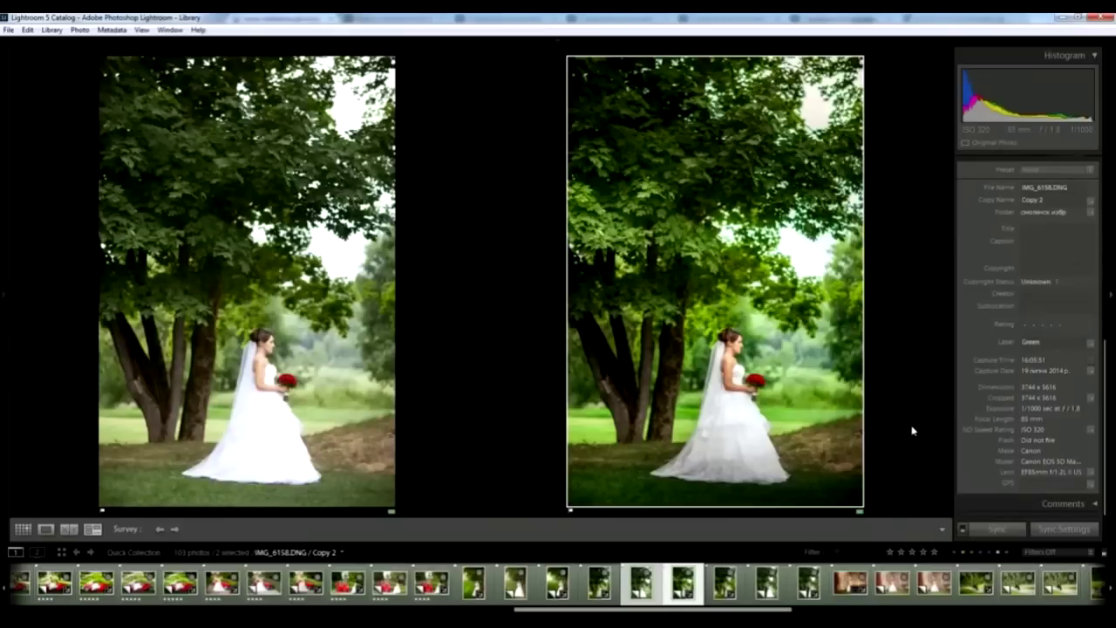
Step: Select only IMG_6158 Copy 2 and bring it back into the Develop module
key("ctrl+d")
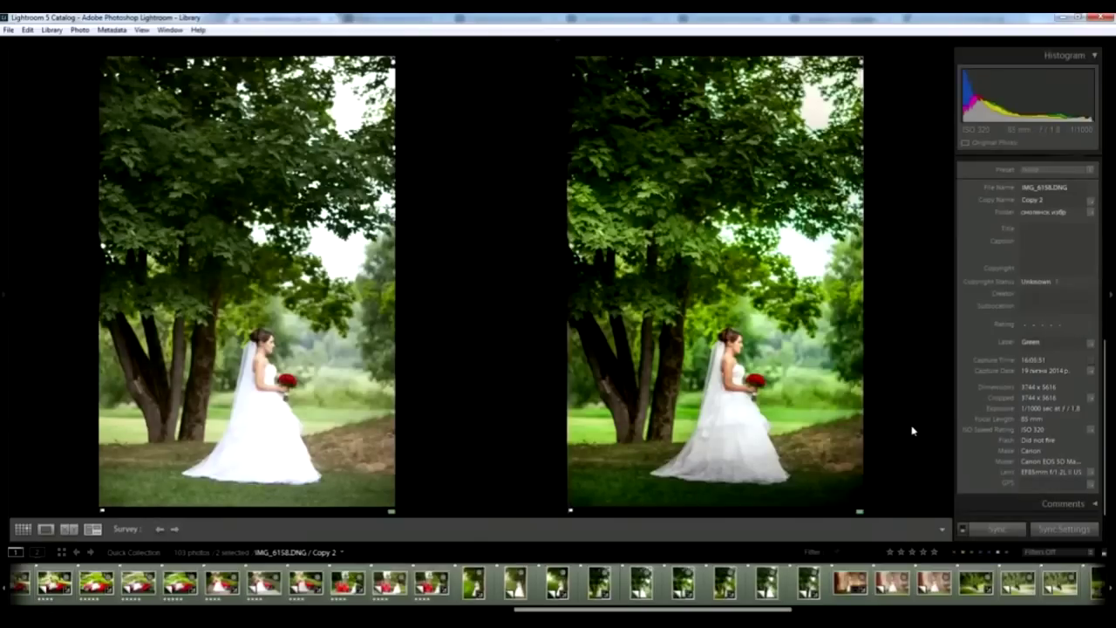
left_click(686, 596)
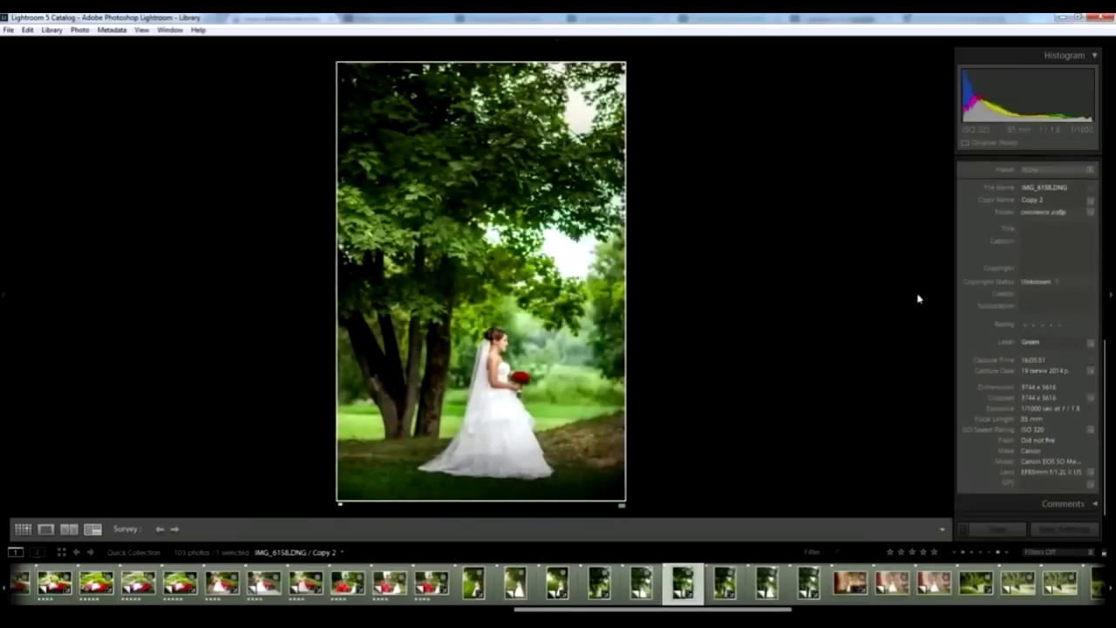
left_click(871, 68)
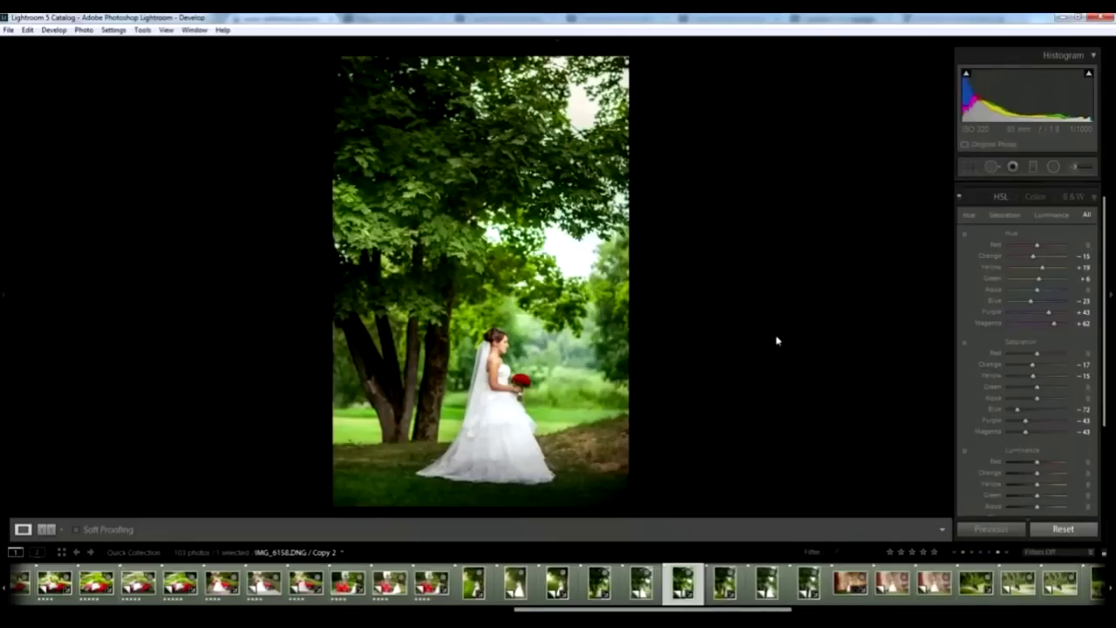
Step: Copy IMG_6158 Copy 2's develop settings and open the brick-wall bride photo IMG_6473
left_click(1033, 166)
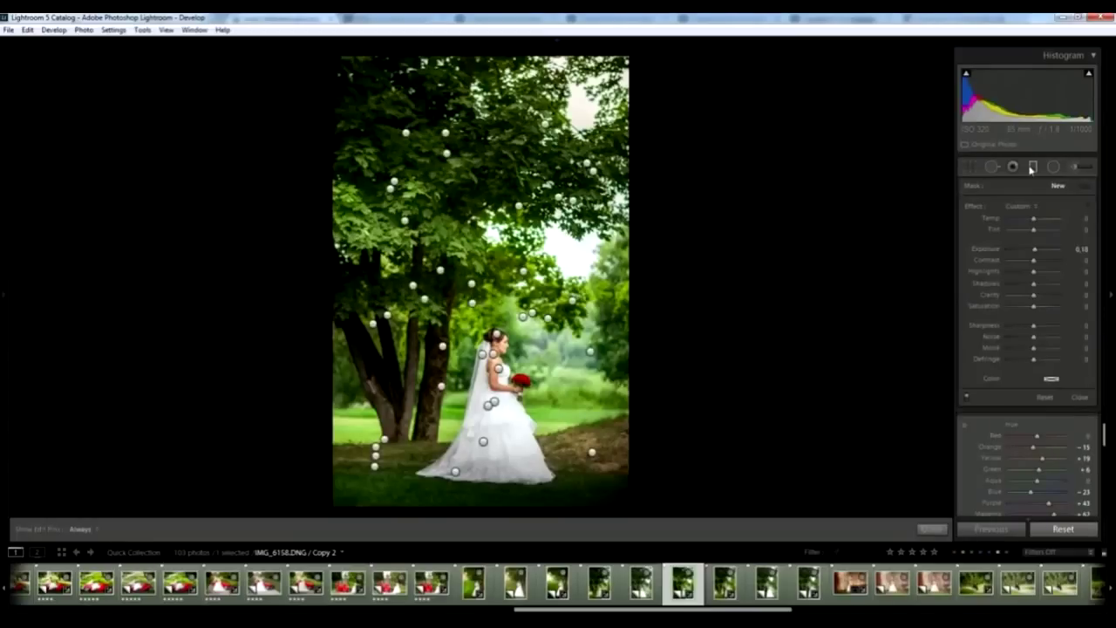
left_click(1080, 396)
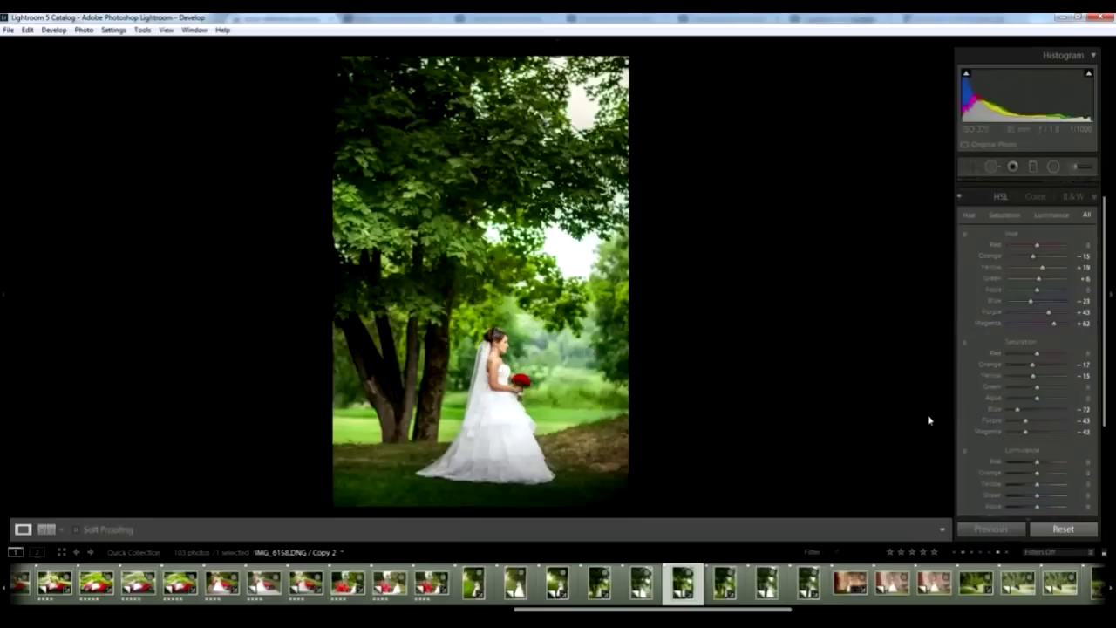
key("ctrl+shift+c")
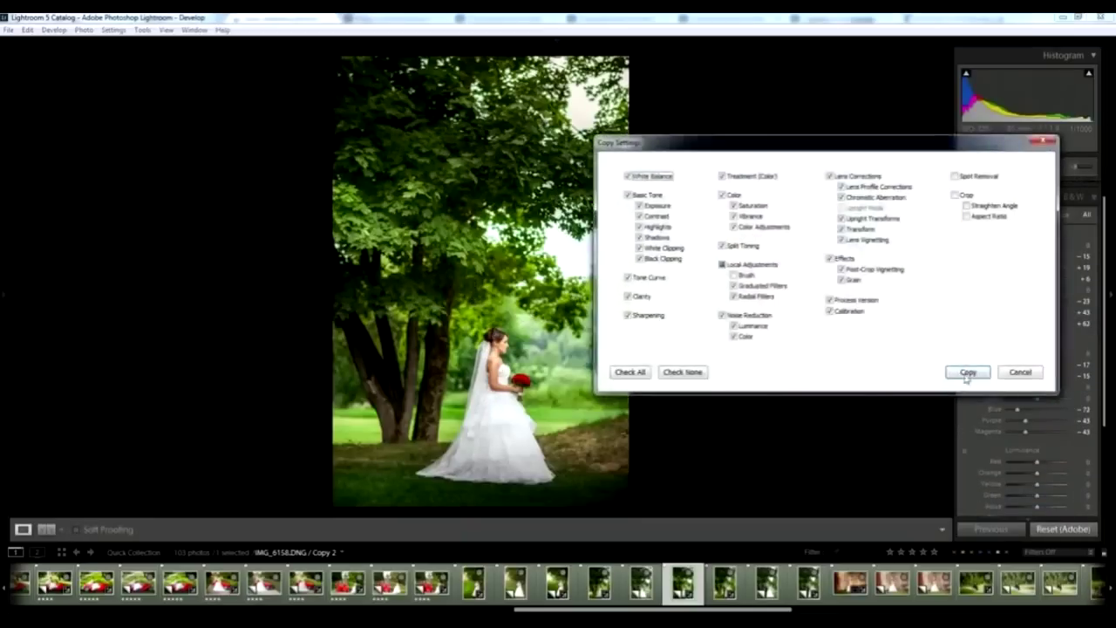
left_click(966, 375)
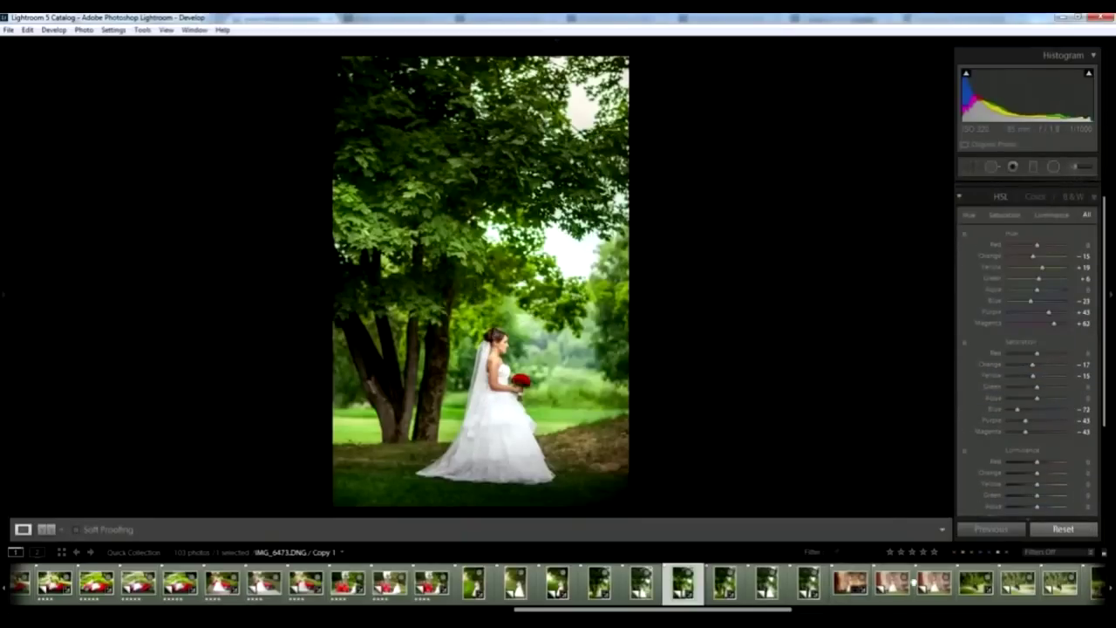
left_click(933, 583)
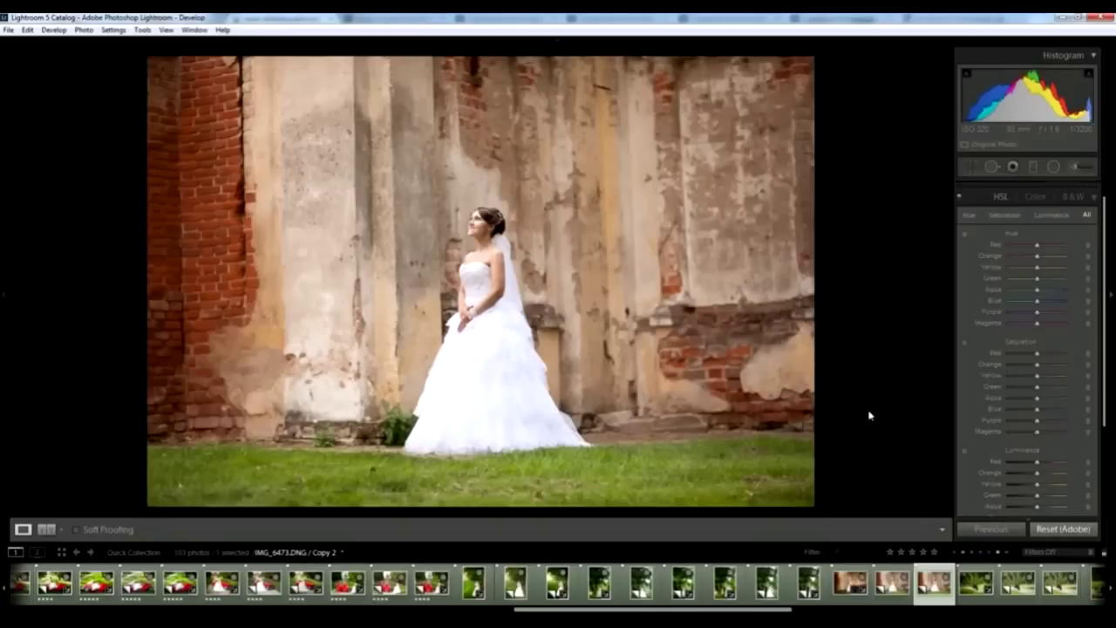
Step: Paste the copied develop settings and set the graduated filter exposure to -0.64, moving the lower filter down
key("ctrl+shift+v")
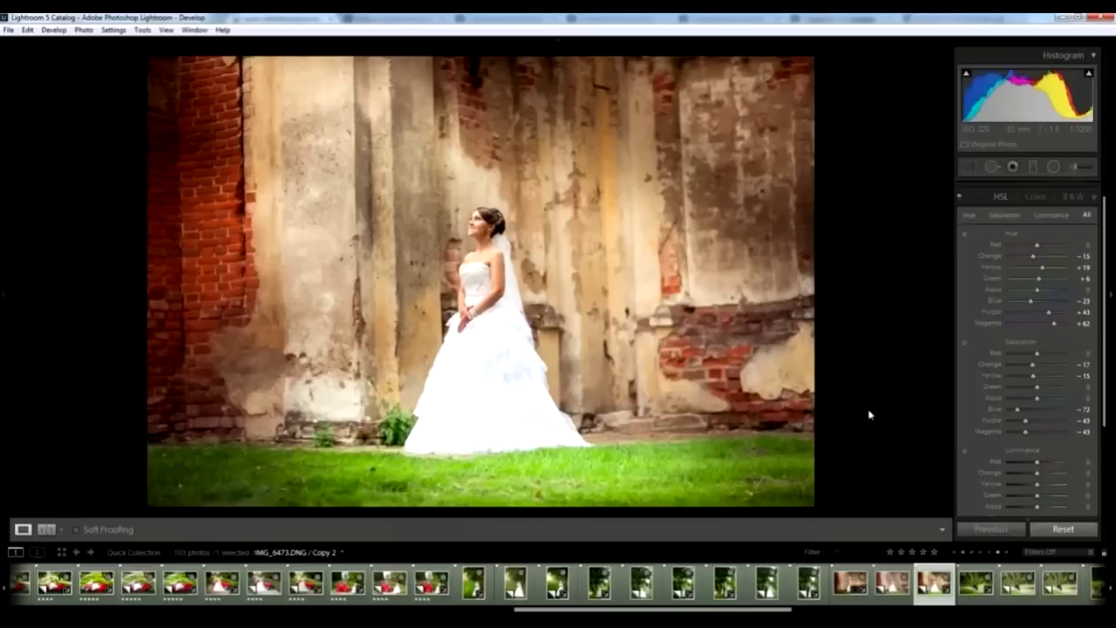
key("k")
left_click_drag(1035, 248, 1029, 249)
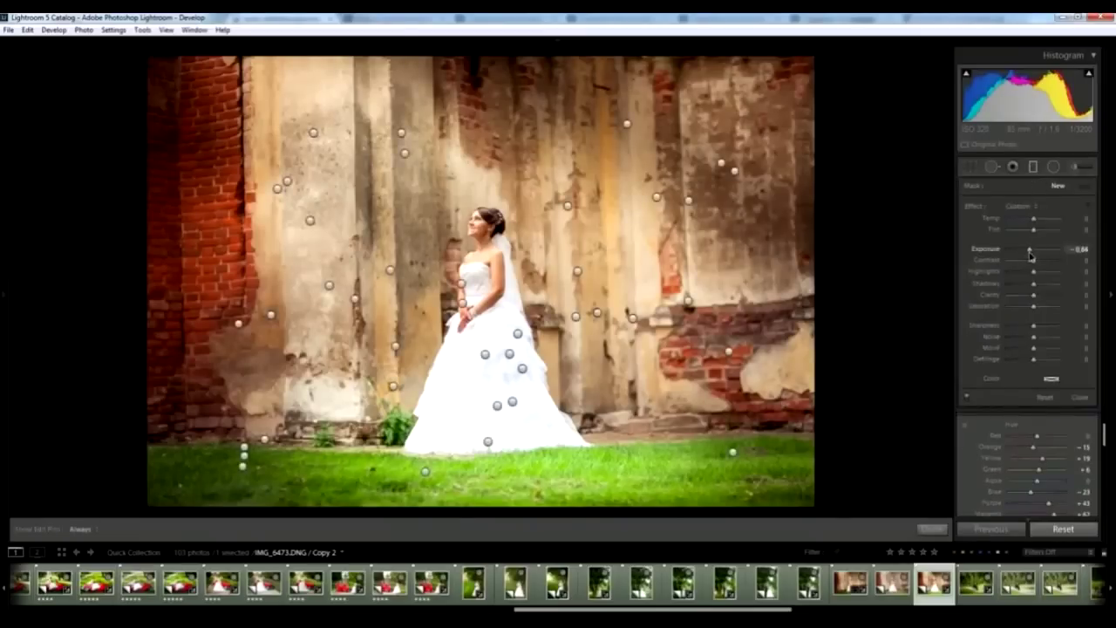
left_click(496, 317)
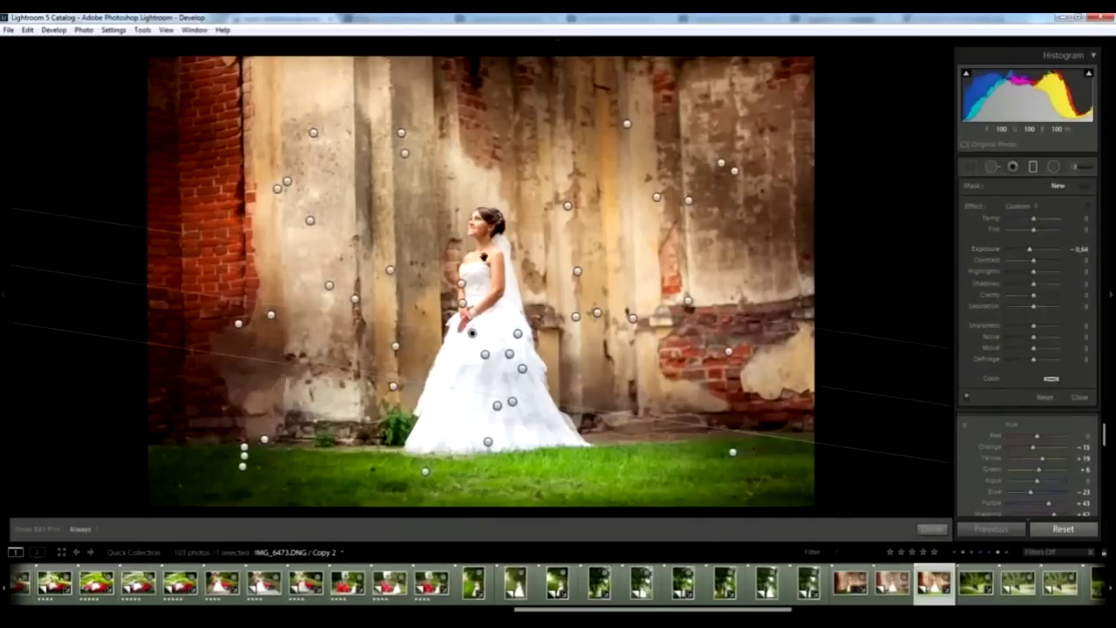
left_click_drag(536, 267, 538, 296)
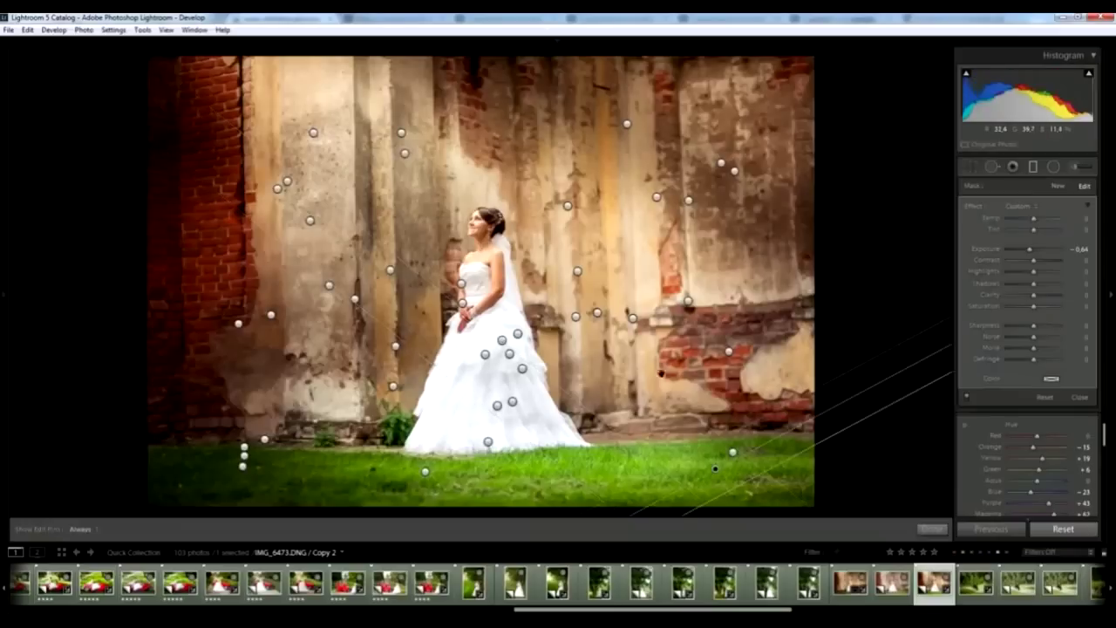
Step: Draw a darkening gradient across the lower right and a 0.55-exposure brightening gradient on the left wall
left_click_drag(724, 496, 652, 297)
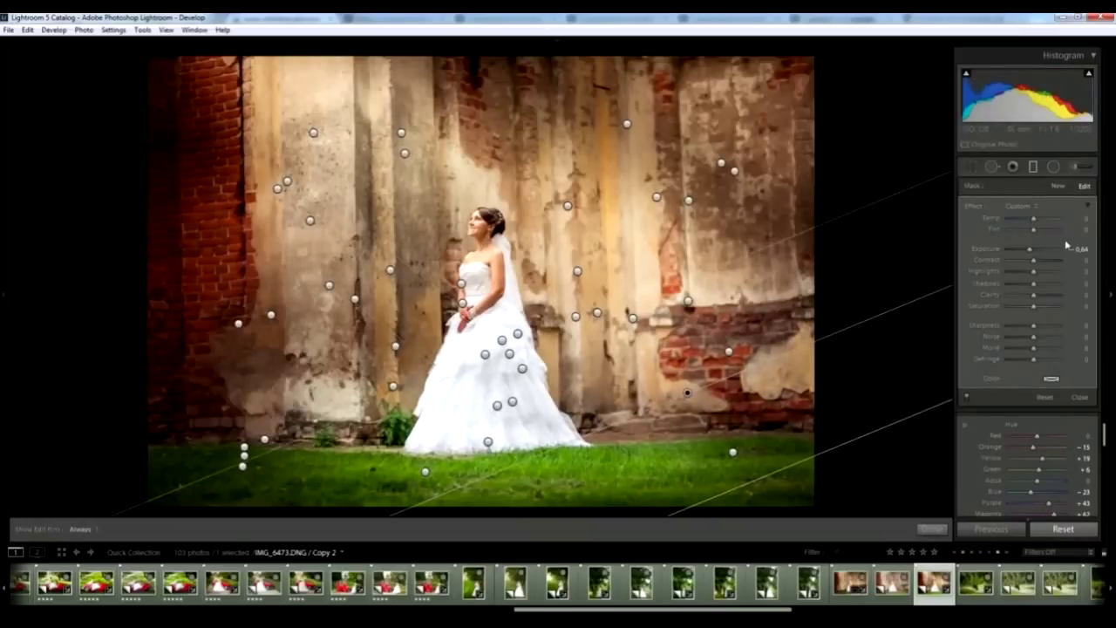
key("Return")
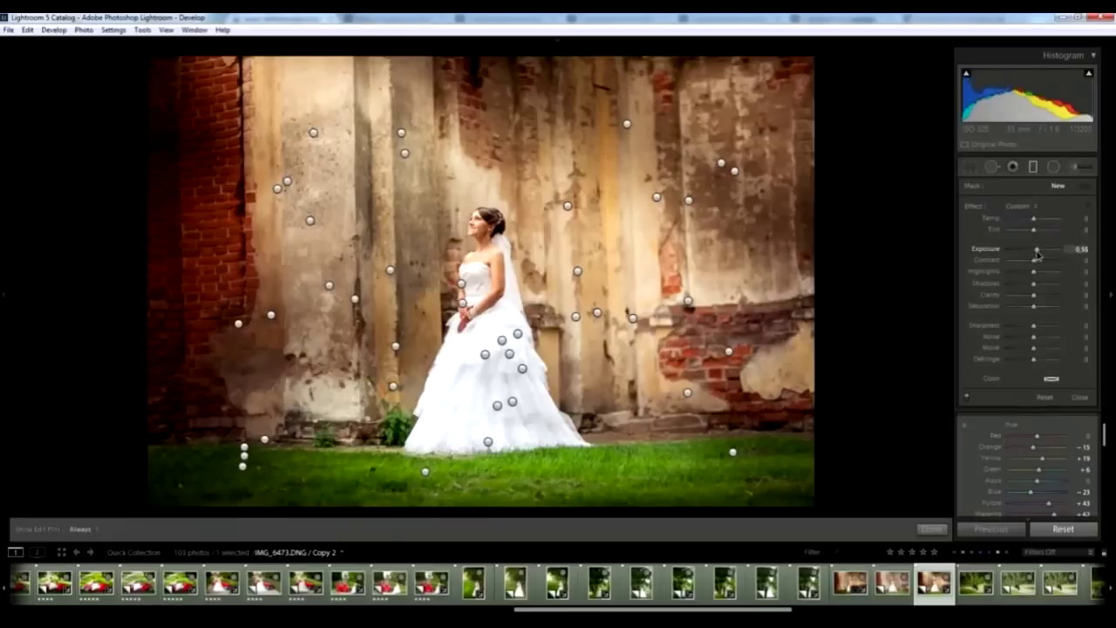
left_click_drag(1036, 252, 1038, 251)
left_click_drag(180, 273, 325, 226)
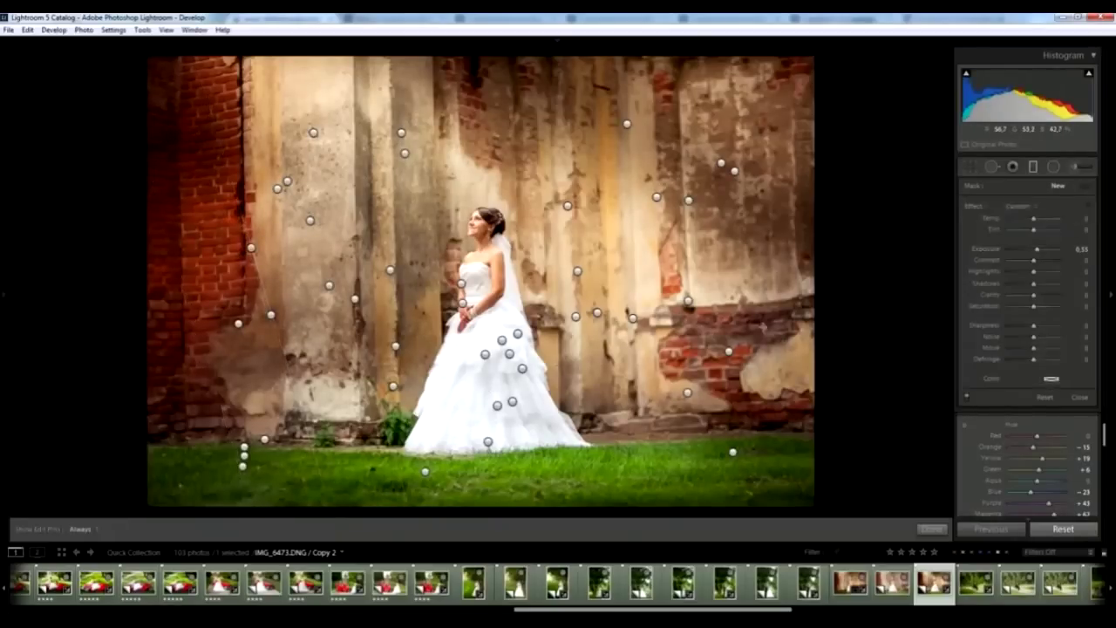
Step: Rotate the brick-wall photo slightly to straighten it and apply the crop
key("m")
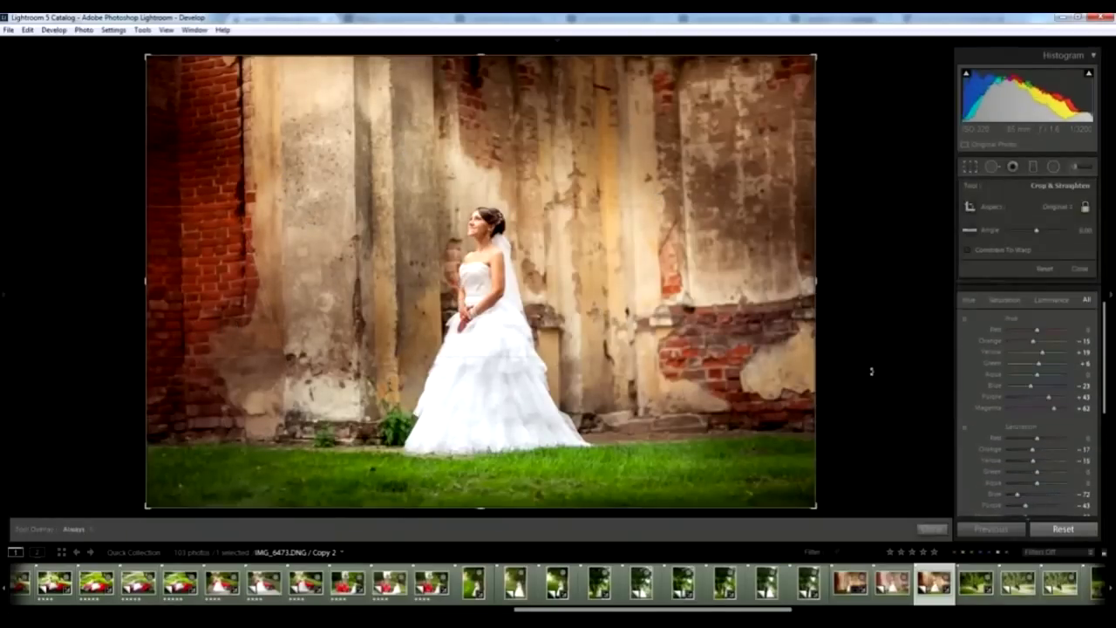
left_click_drag(870, 370, 863, 379)
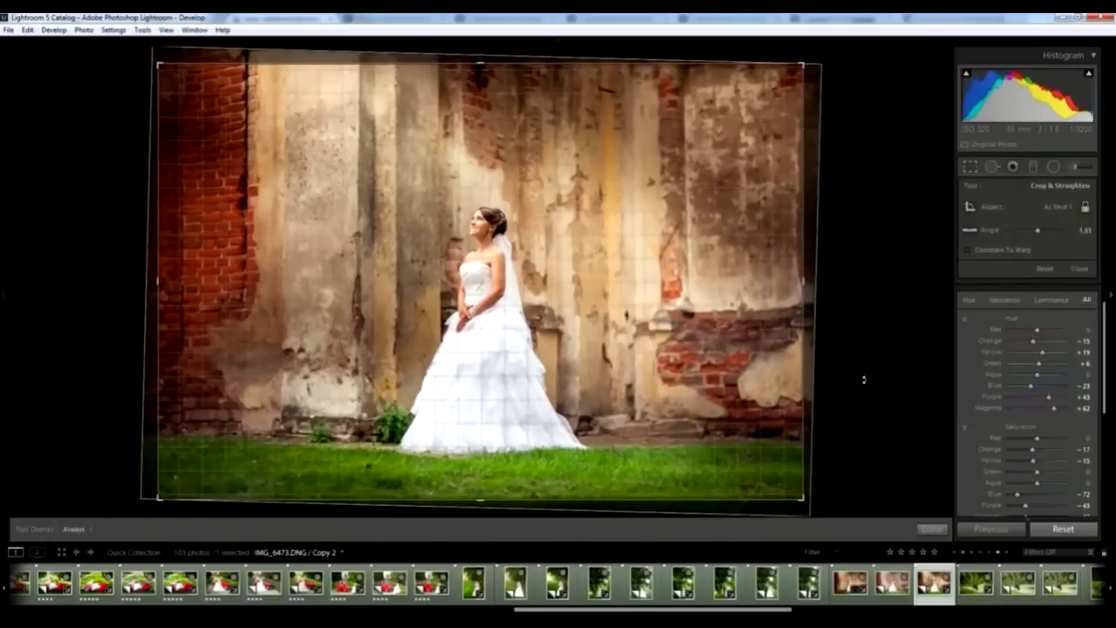
key("Return")
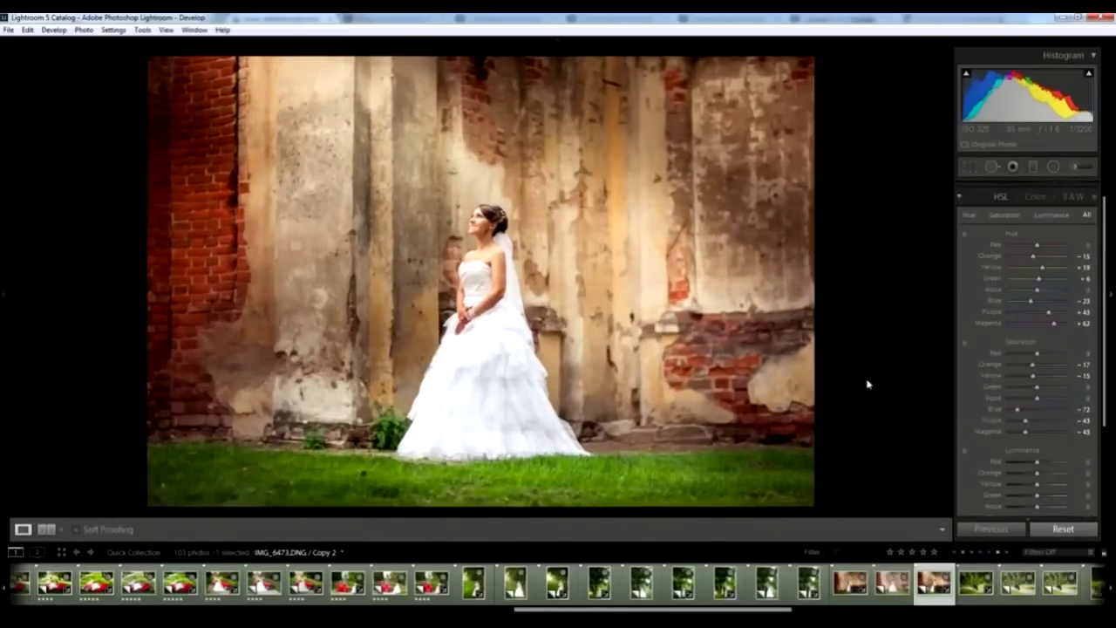
Step: Lower Blacks from -30 to -34 in the Basic panel
scroll(1073, 261, "up", 2)
left_click(1085, 187)
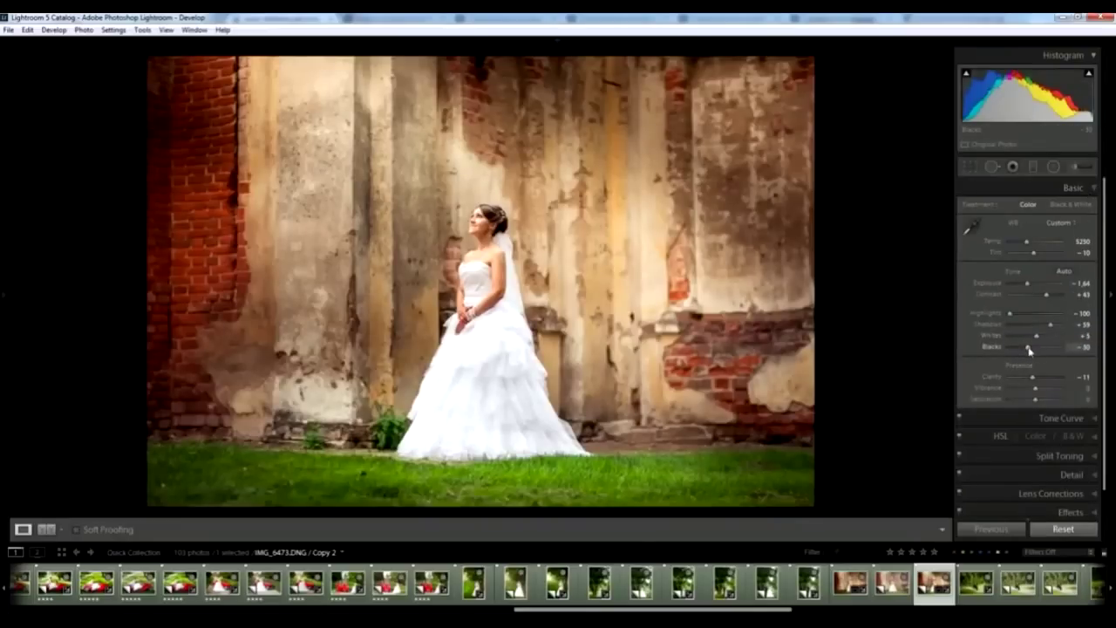
left_click_drag(1029, 349, 1026, 350)
left_click(1095, 444)
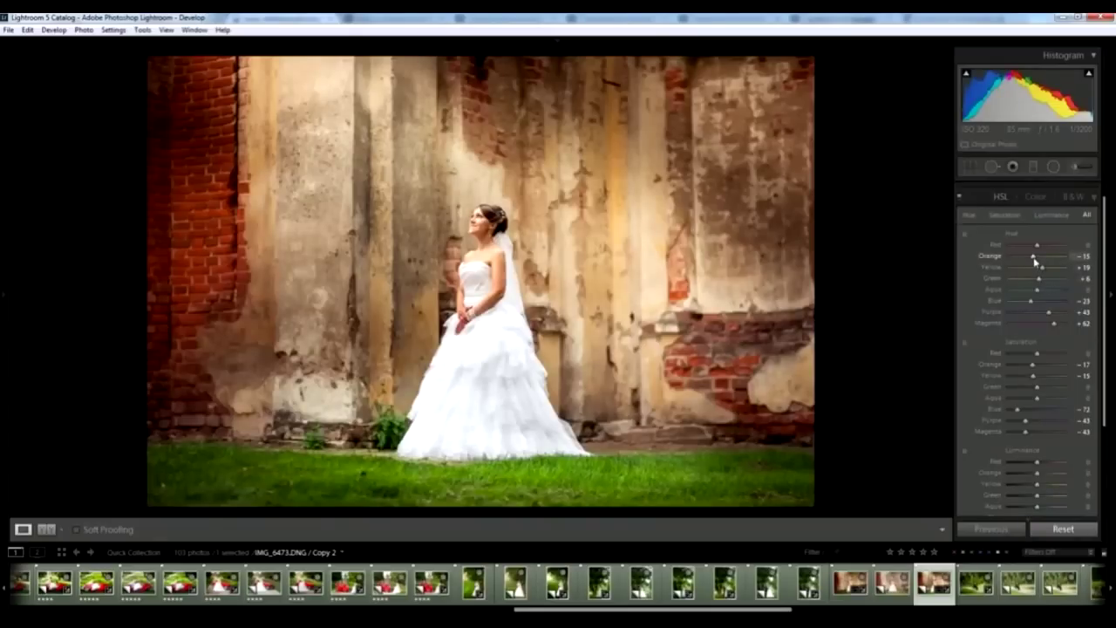
Step: Compare the edited brick-wall photo with its unedited copy in Survey view, then reopen the edited one in Develop
left_click(1112, 322)
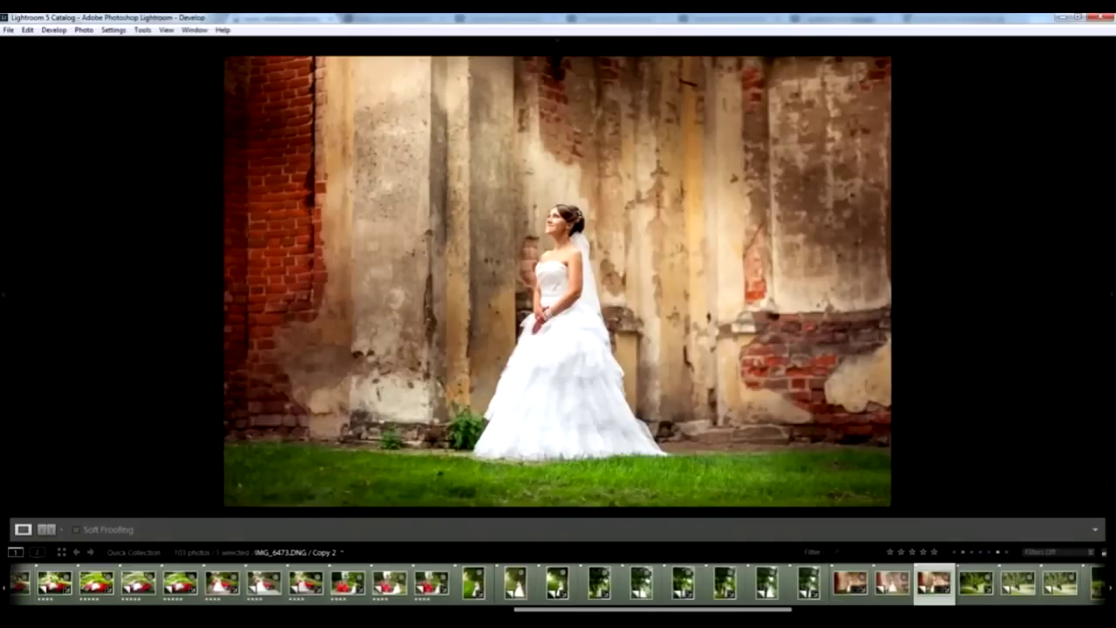
left_click(892, 586)
key("n")
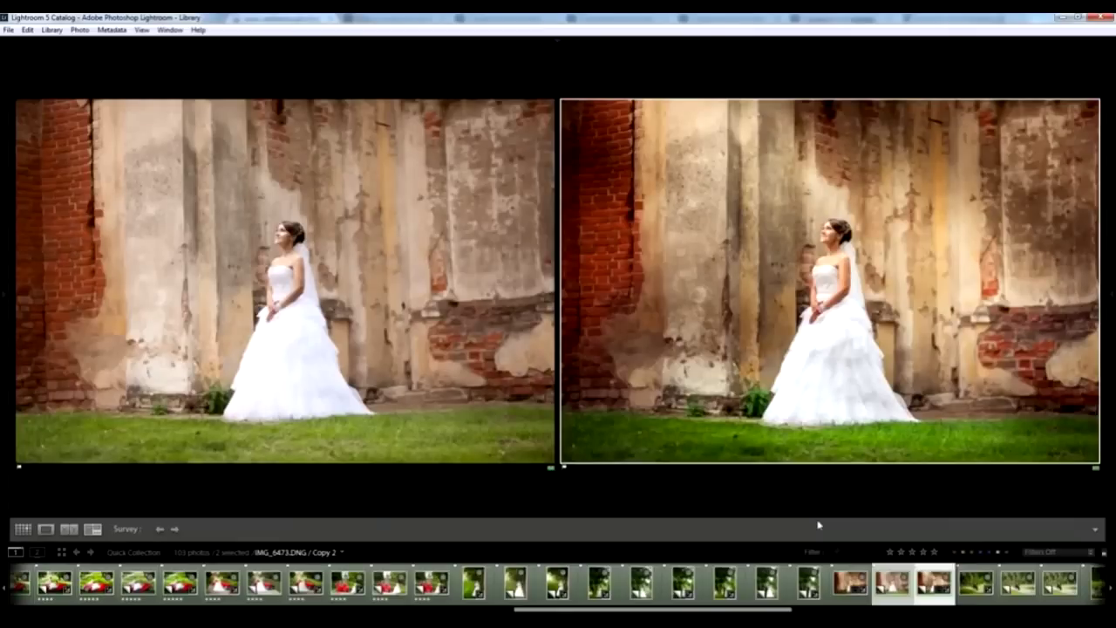
key("ctrl+d")
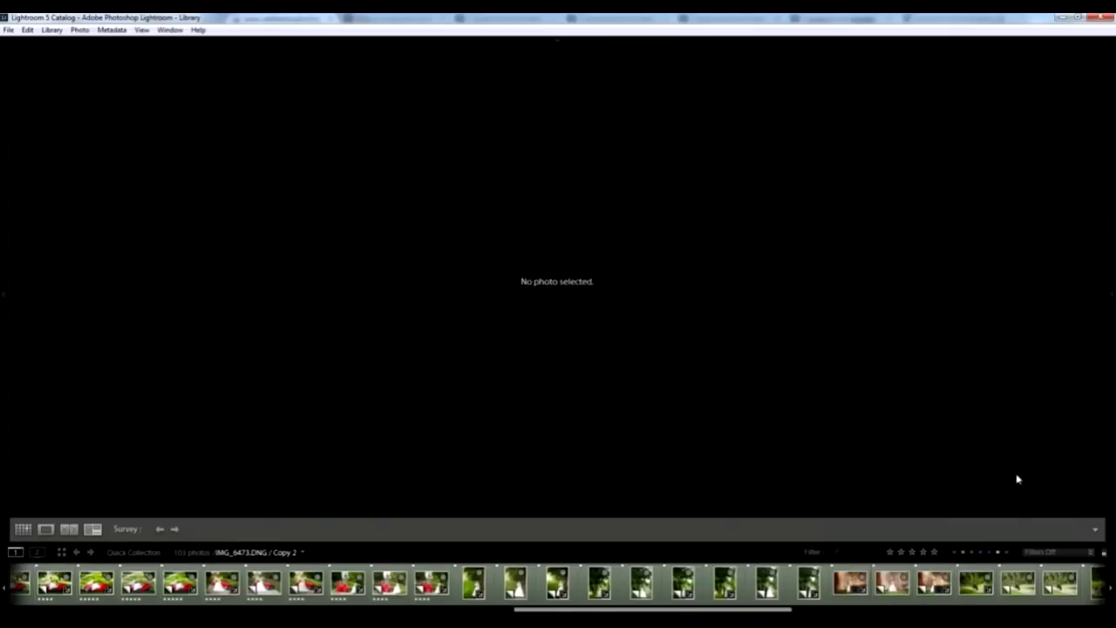
left_click(934, 582)
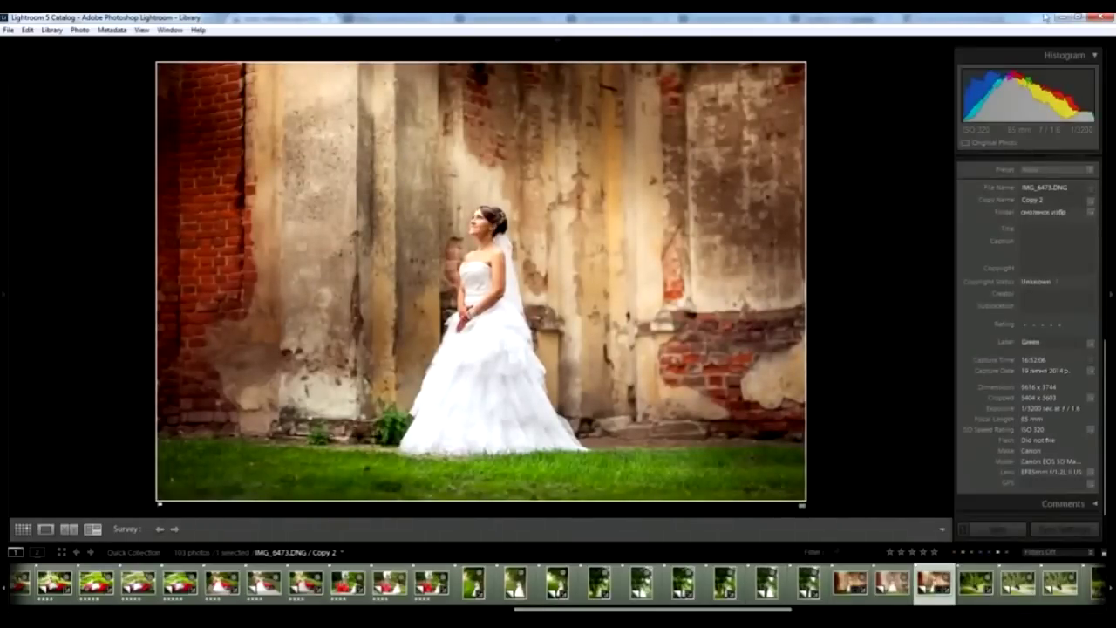
left_click(876, 64)
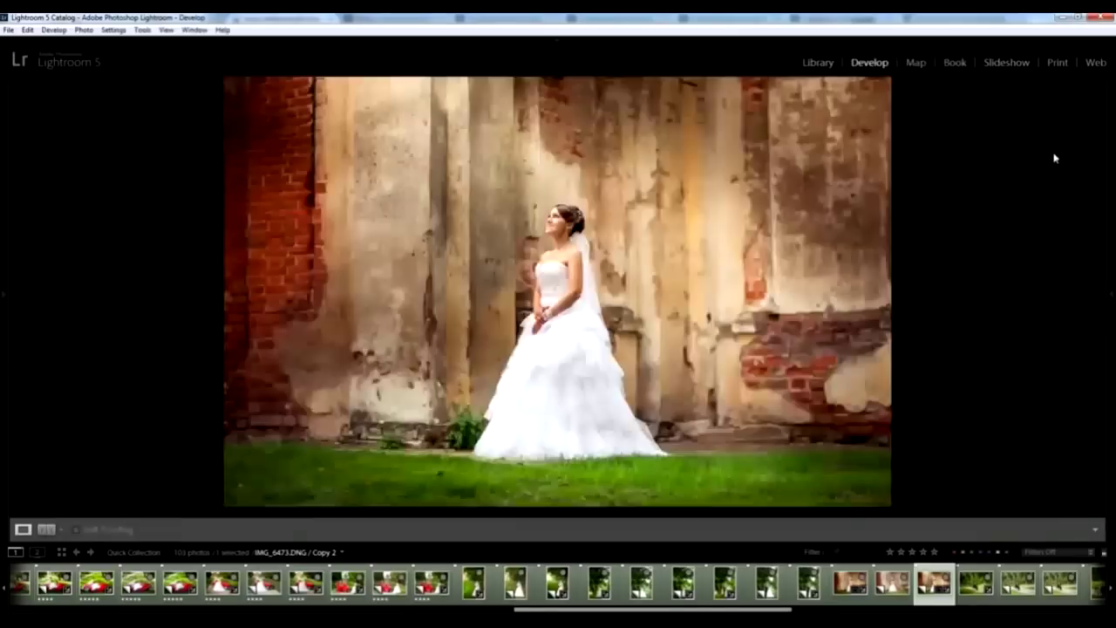
Step: Add darkening gradients on the lower left and upper right, setting exposure to -0.46
left_click(1113, 239)
left_click(1033, 167)
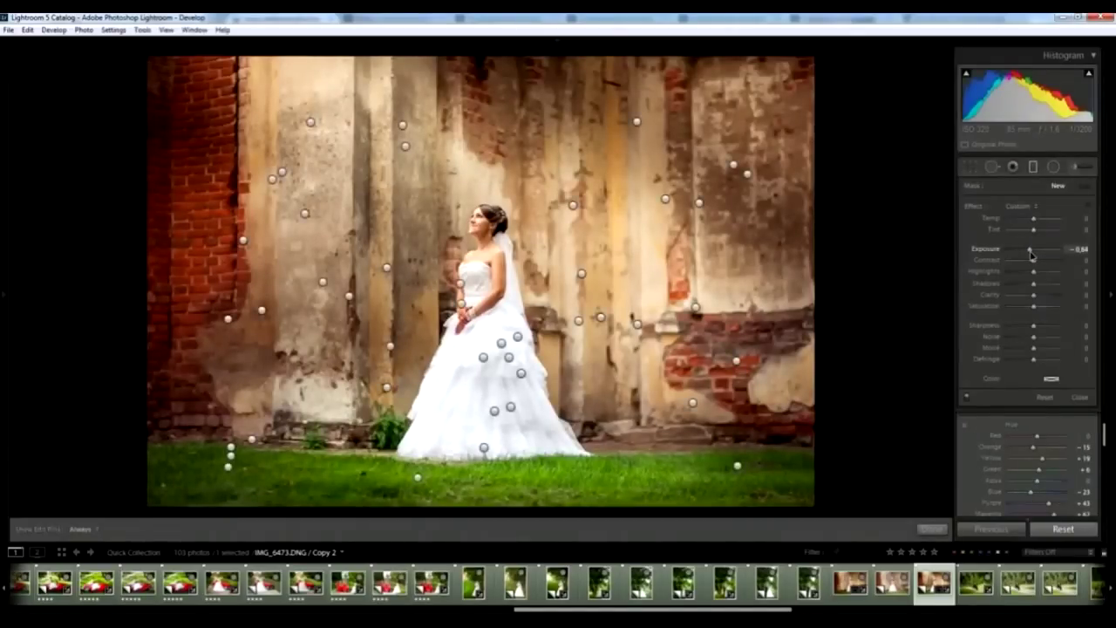
mouse_move(518, 441)
left_mouse_down()
mouse_move(565, 360)
mouse_move(521, 460)
left_mouse_up()
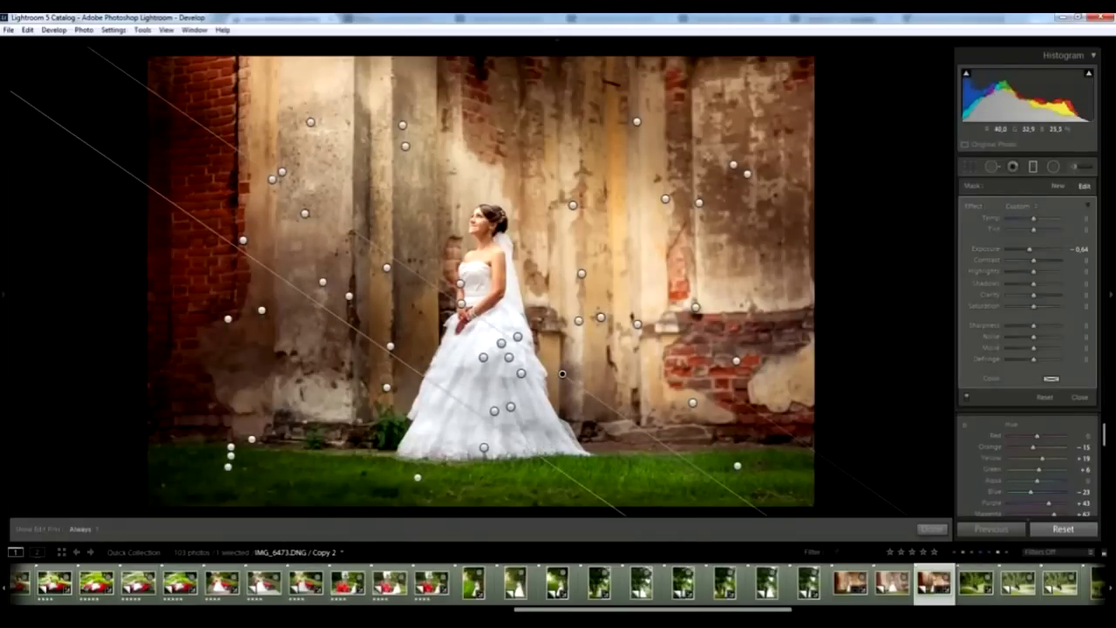
left_click_drag(708, 156, 602, 299)
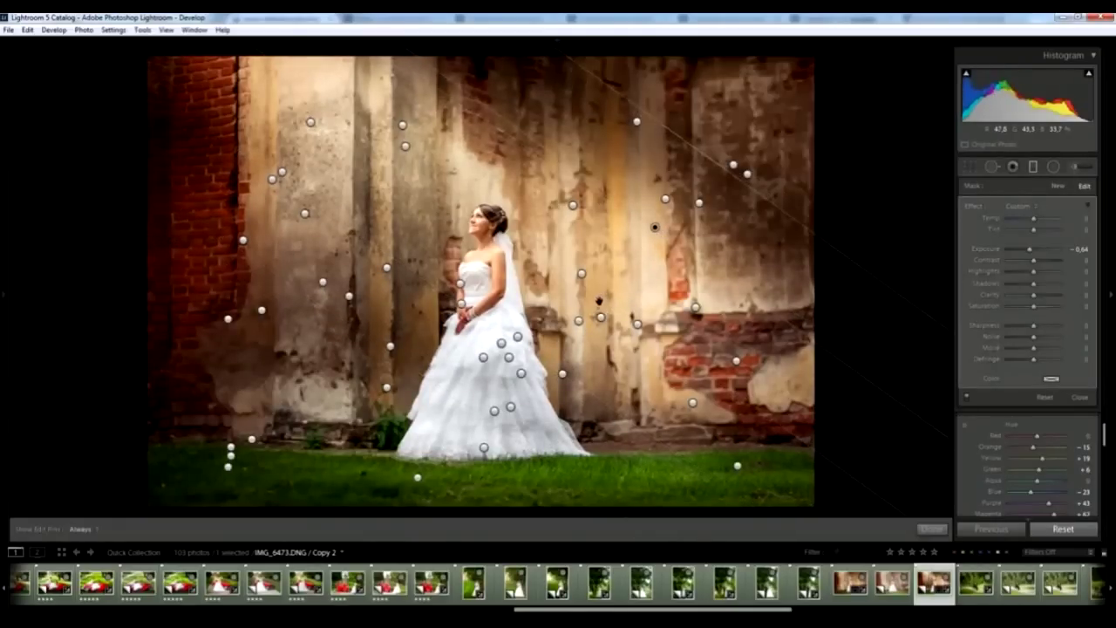
left_click_drag(1029, 253, 1032, 253)
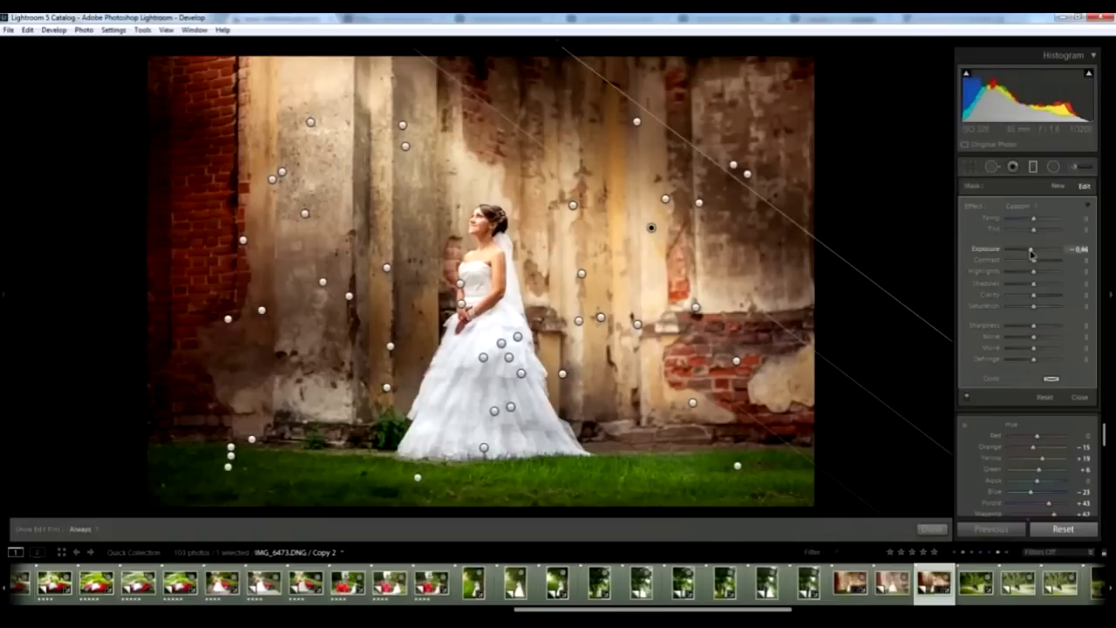
key("Escape")
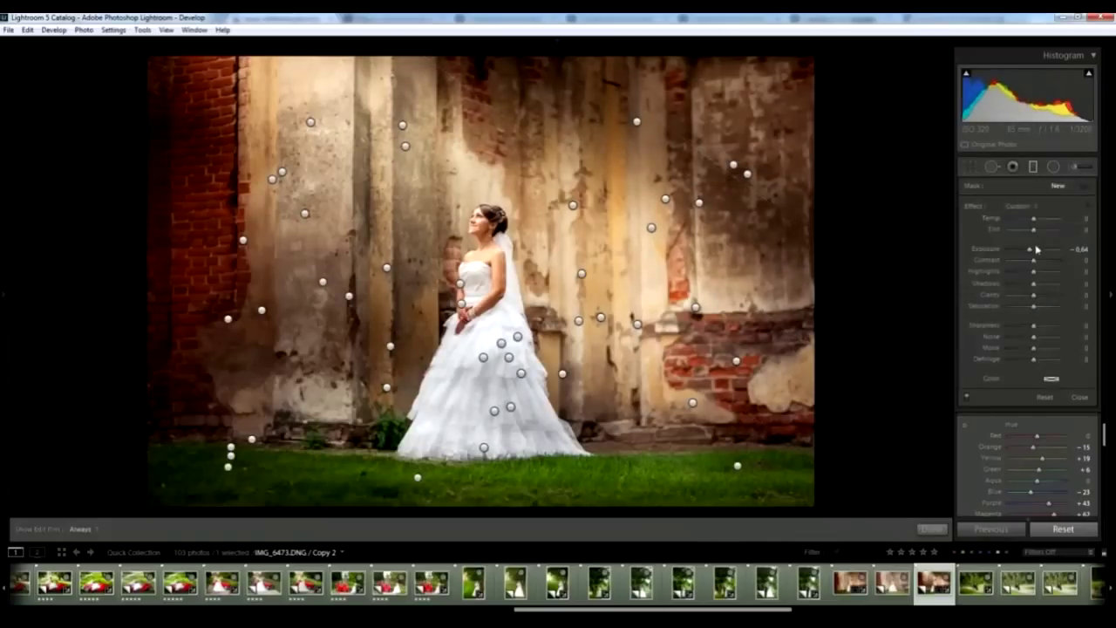
Step: Set filter exposure to -0.36 and draw another darkening gradient on the left side
left_click_drag(1037, 250, 1036, 251)
left_click(490, 355)
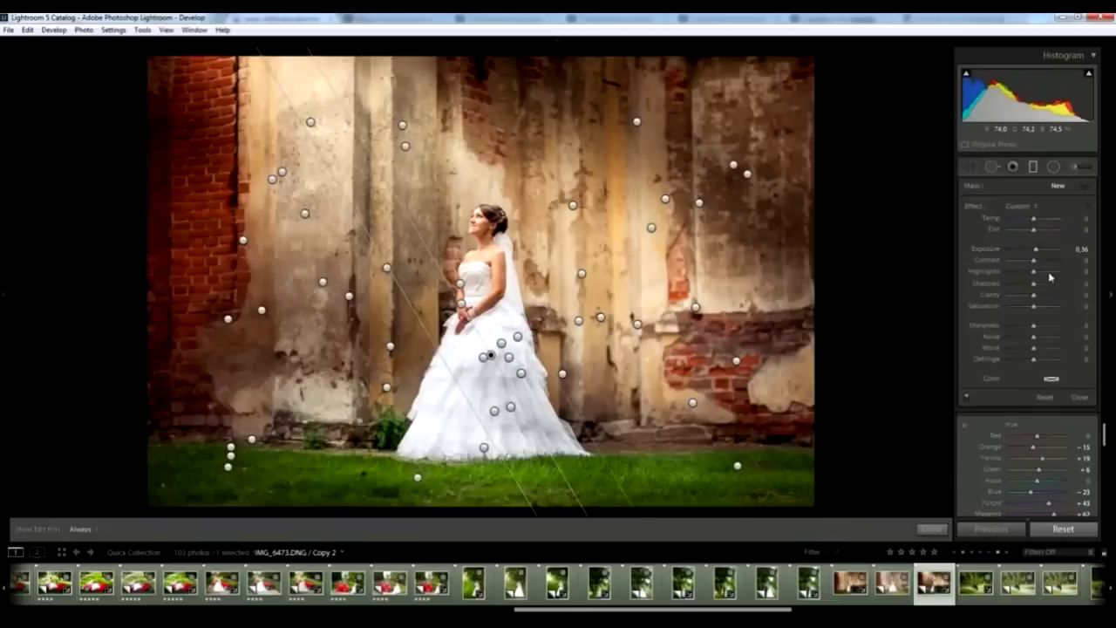
key("Escape")
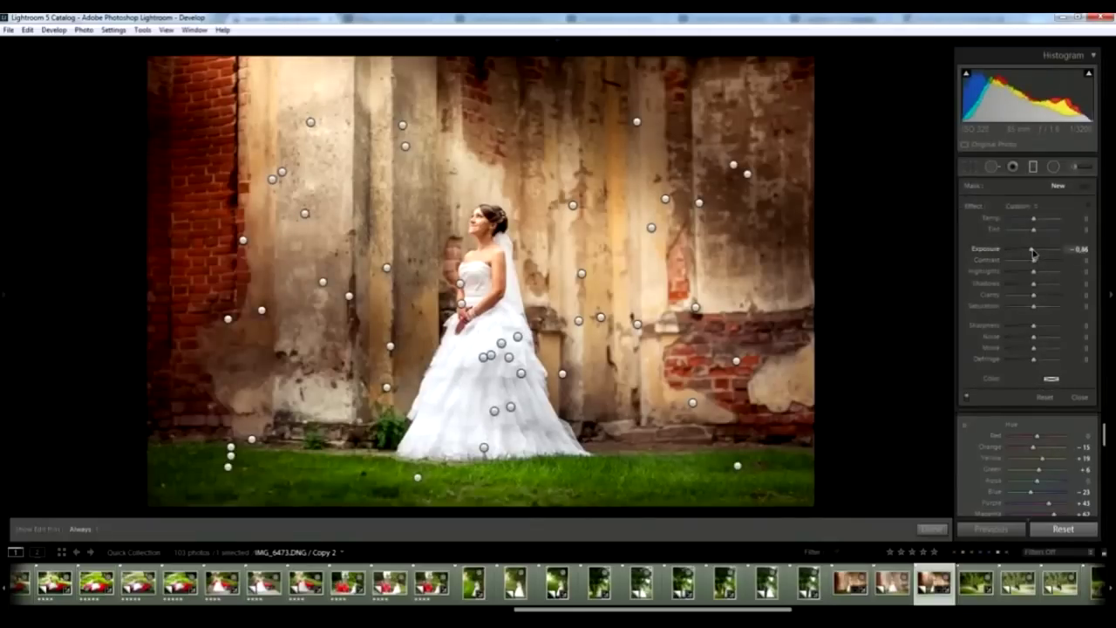
left_click_drag(414, 450, 476, 394)
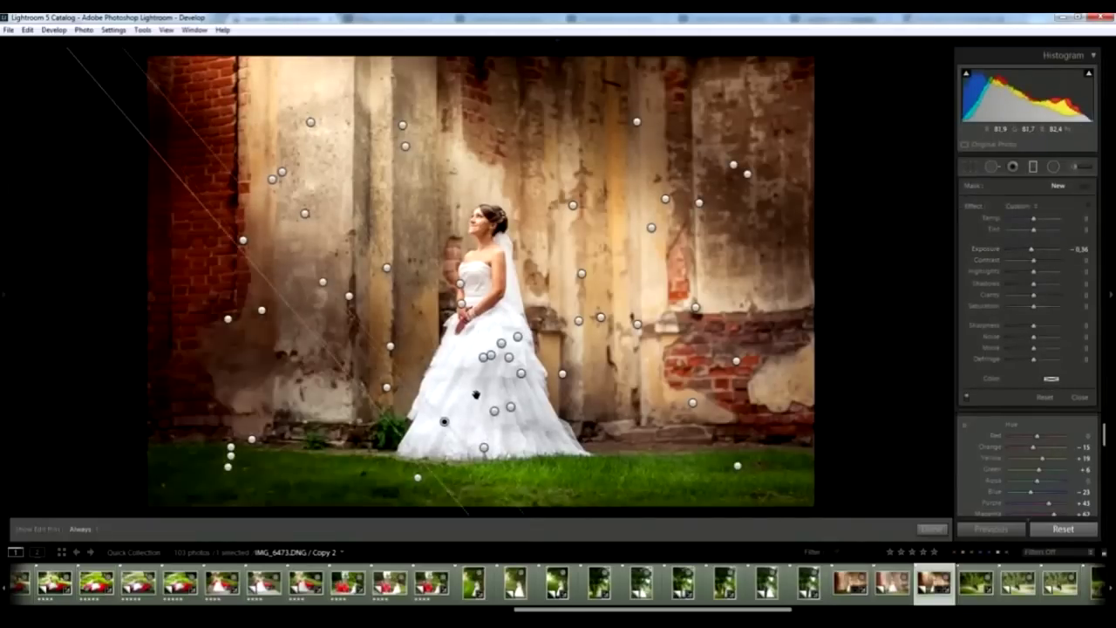
key("m")
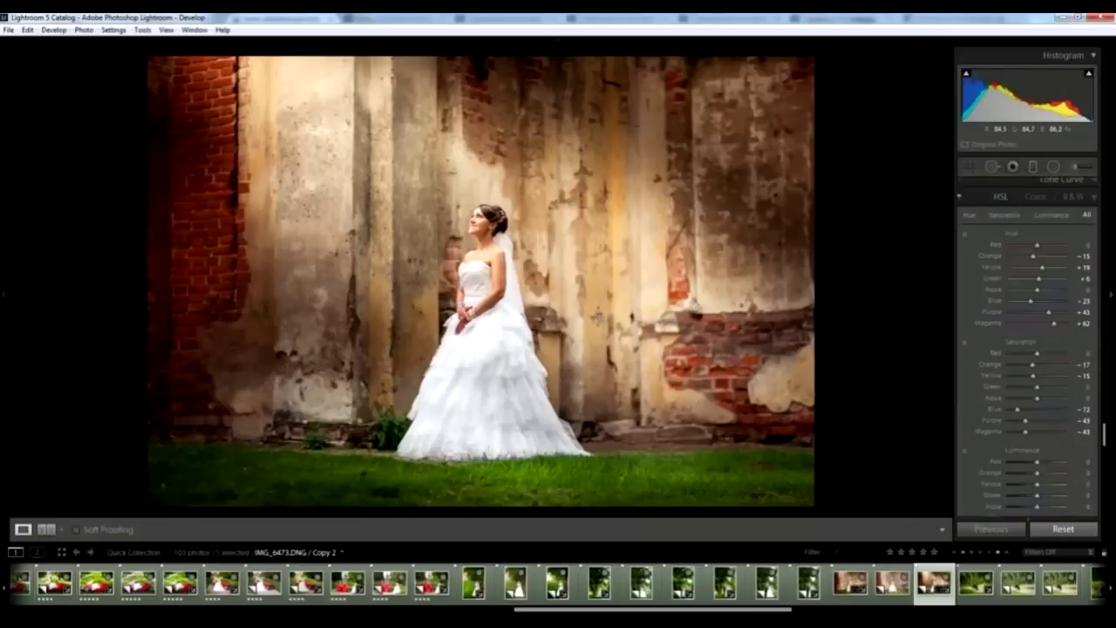
key("Left")
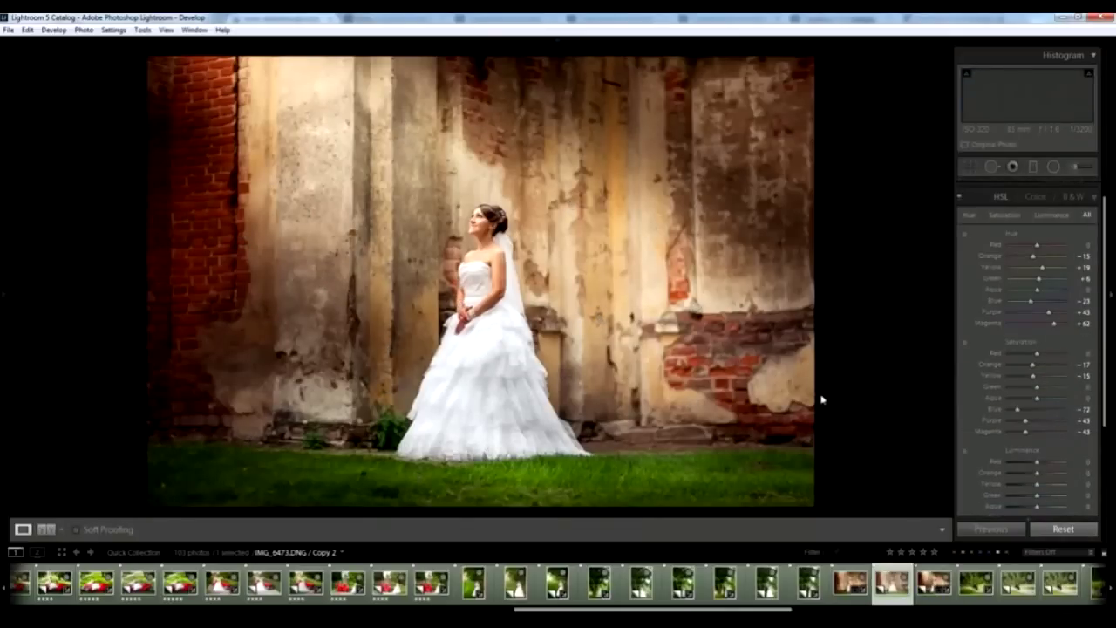
key("Left")
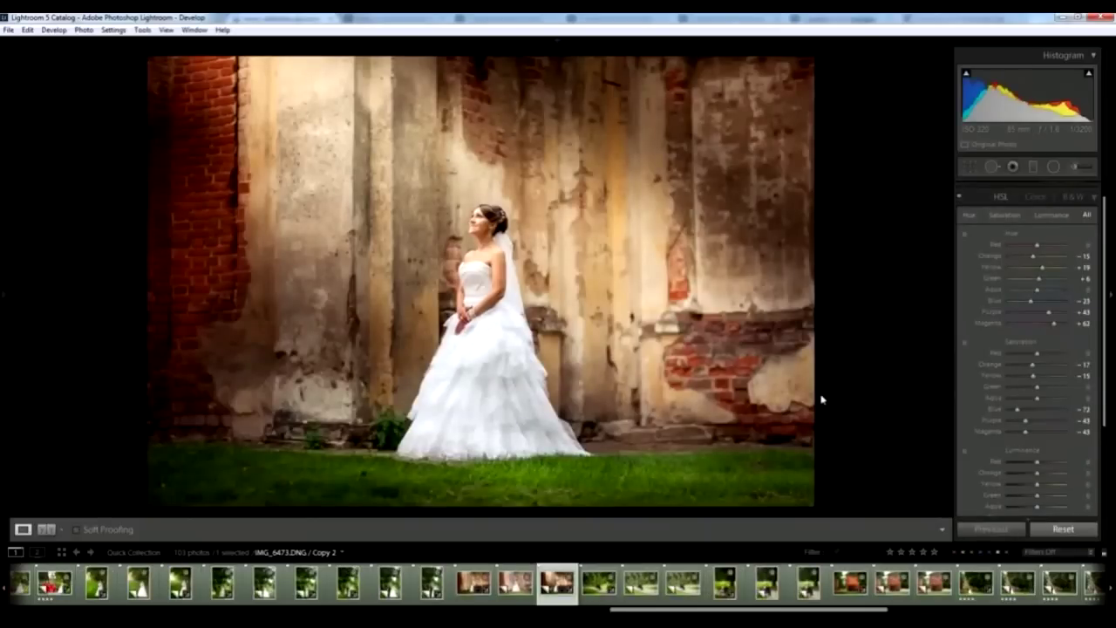
key("Left")
key("Right")
Step: Open the 2014-08-10 goat-herding screenshot from Old Wood > 12-12-14 in Photo Viewer
key("alt+Tab")
scroll(535, 316, "up", 2)
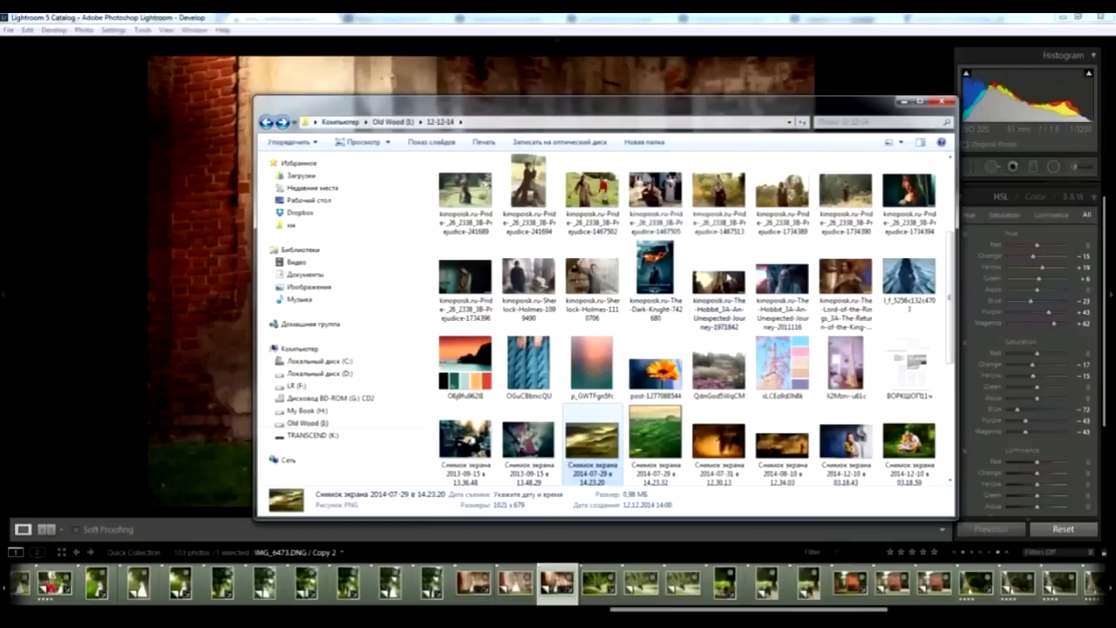
left_click_drag(639, 103, 620, 107)
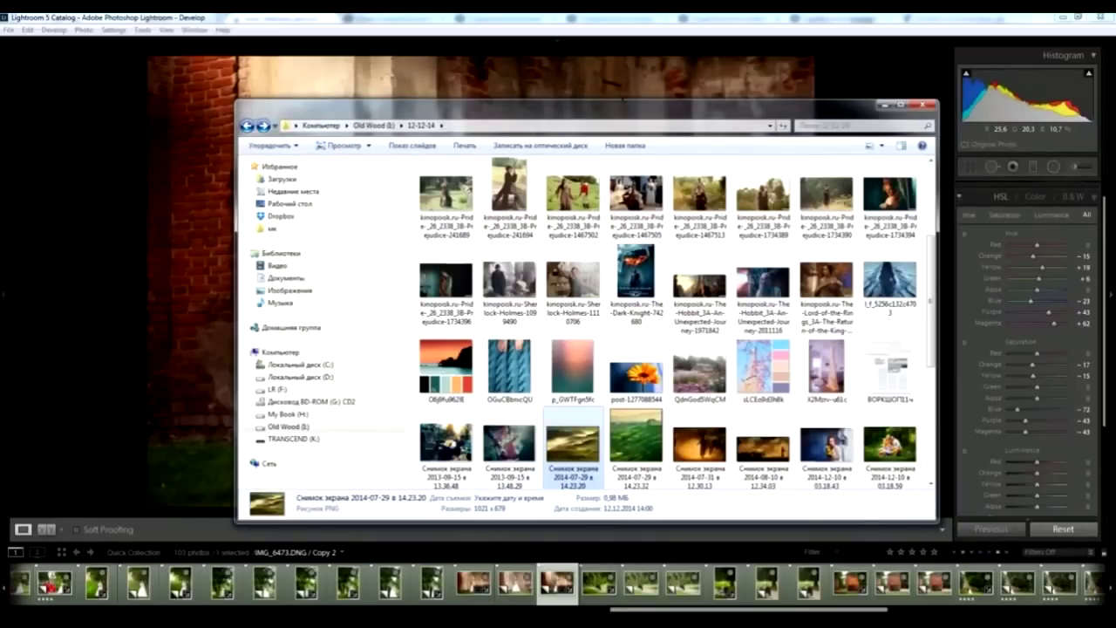
double_click(784, 454)
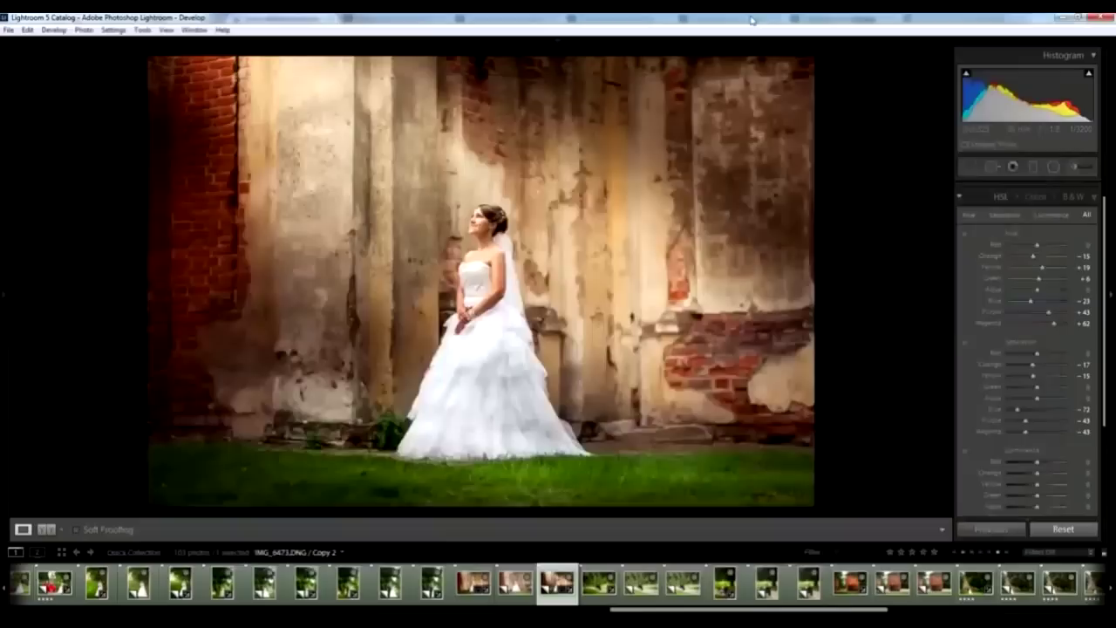
Step: Copy the bride photo's develop settings and paste them onto the groom-on-bench park photo
left_click(763, 18)
key("ctrl+shift+c")
left_click(968, 373)
left_click(683, 581)
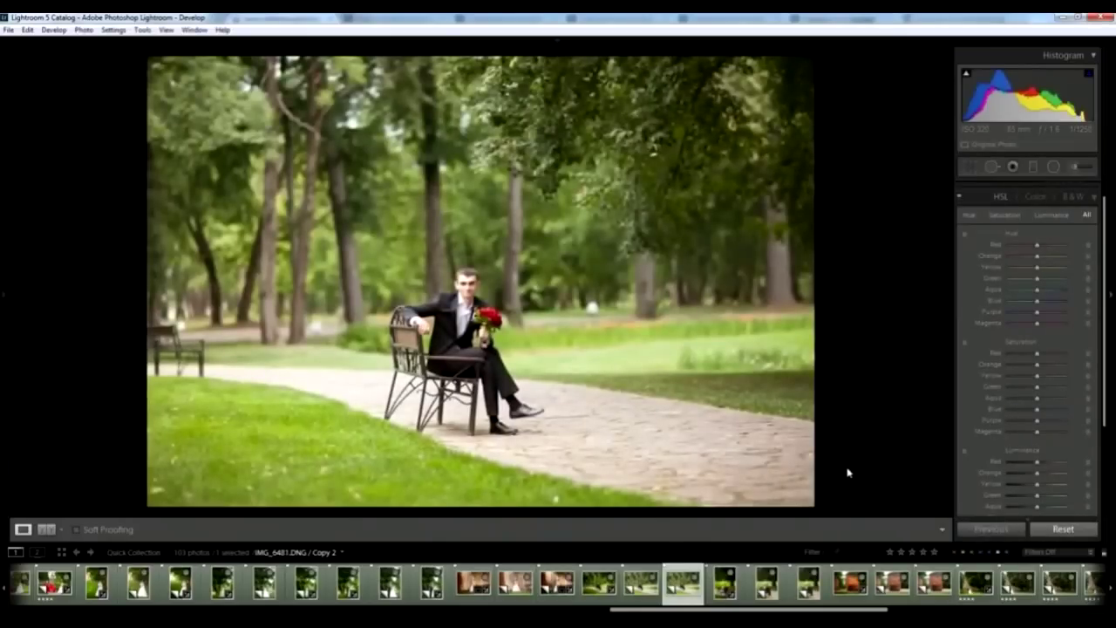
key("ctrl+shift+v")
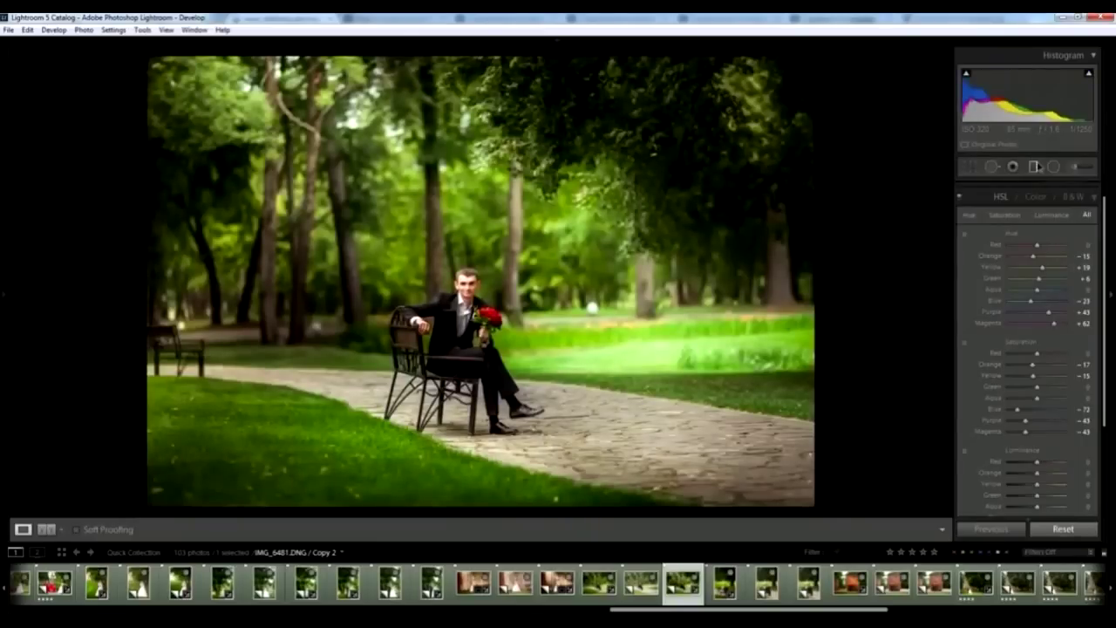
Step: Check the pasted adjustment brush pins, trying exposure 0.73 then settling on -0.36
left_click(1033, 166)
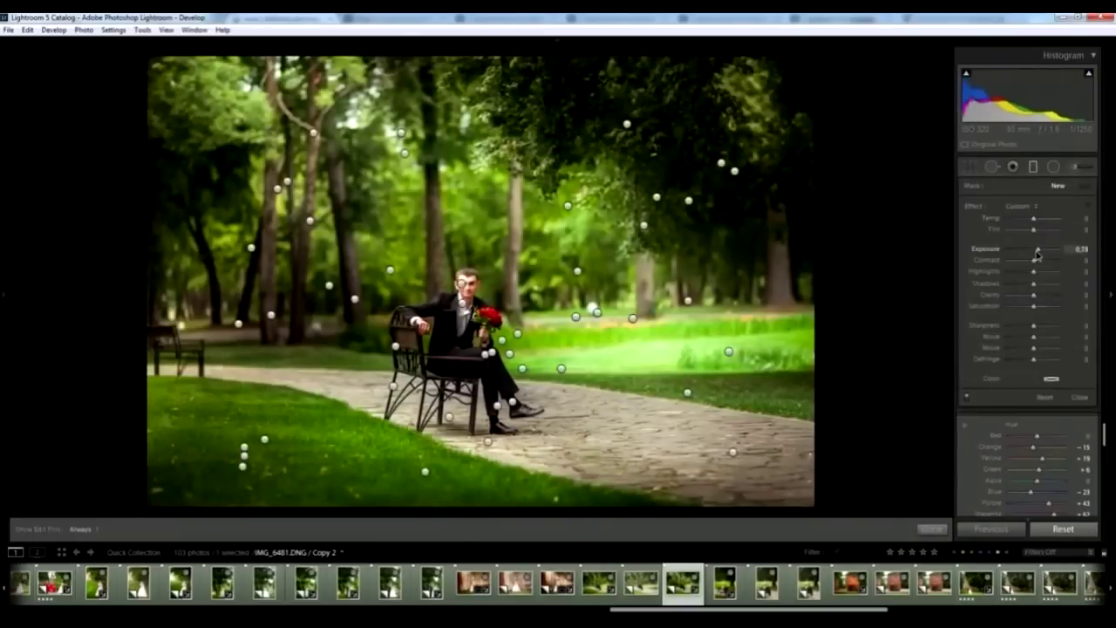
left_click_drag(1031, 248, 1036, 249)
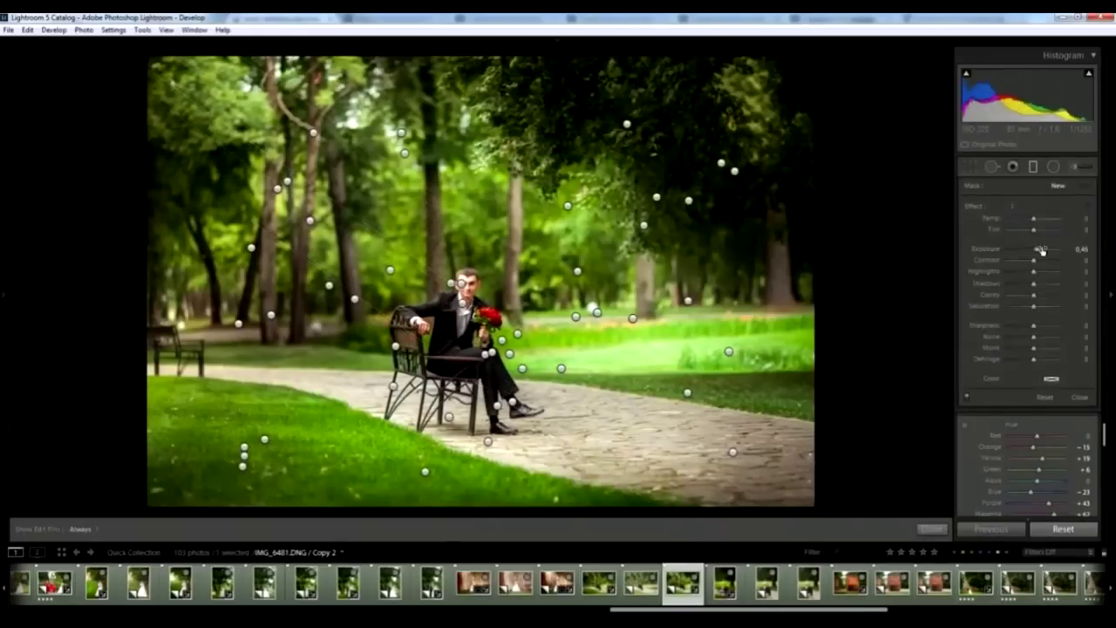
left_click_drag(1038, 252, 1031, 252)
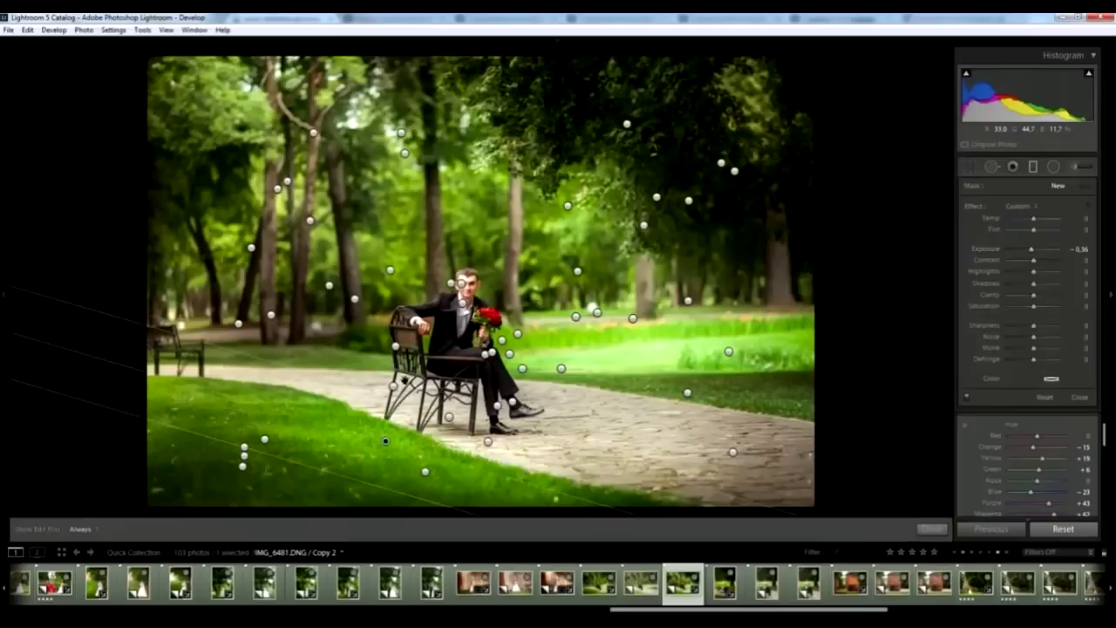
left_click(389, 424)
Step: Set Orange saturation to -32 and Orange hue to +4, then scroll the filmstrip to IMG_1572
left_click(1080, 396)
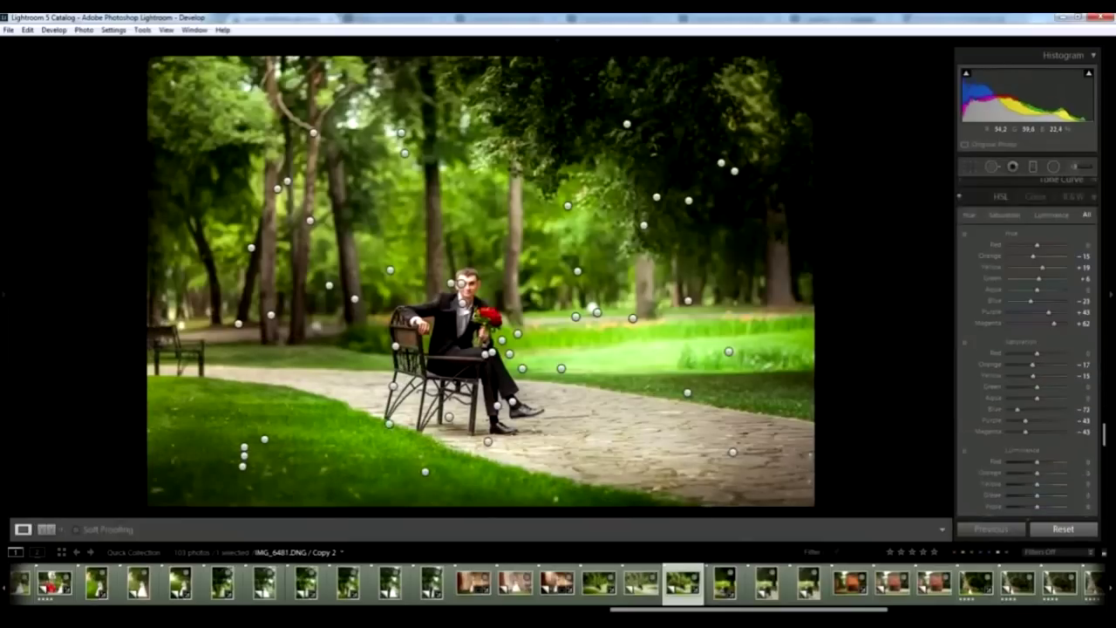
left_click_drag(1034, 366, 1036, 354)
double_click(1038, 259)
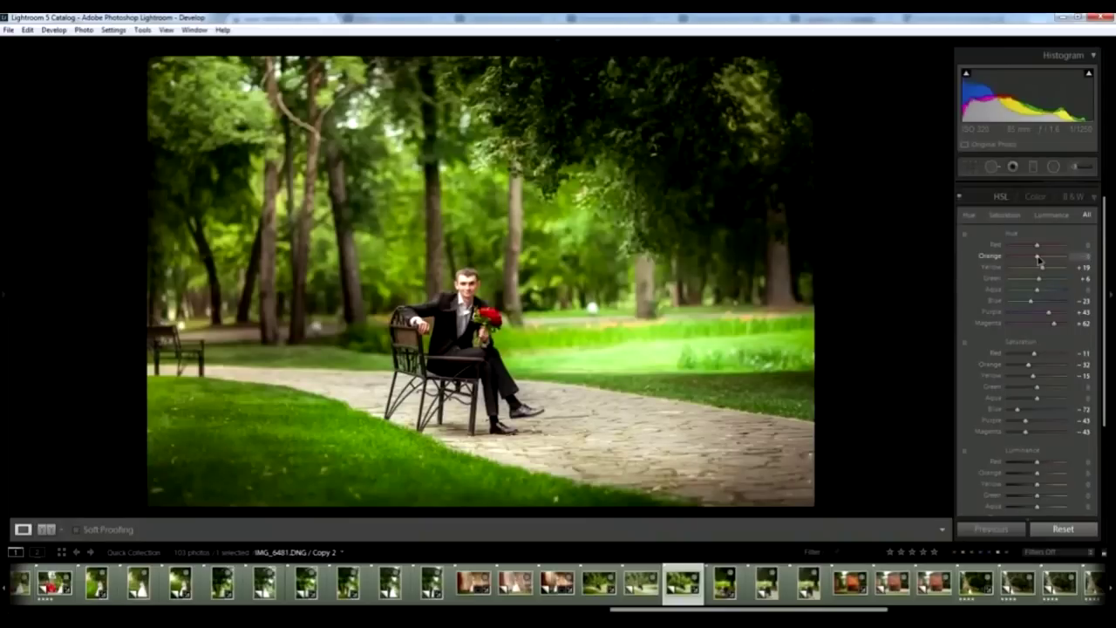
left_click_drag(1039, 259, 1041, 259)
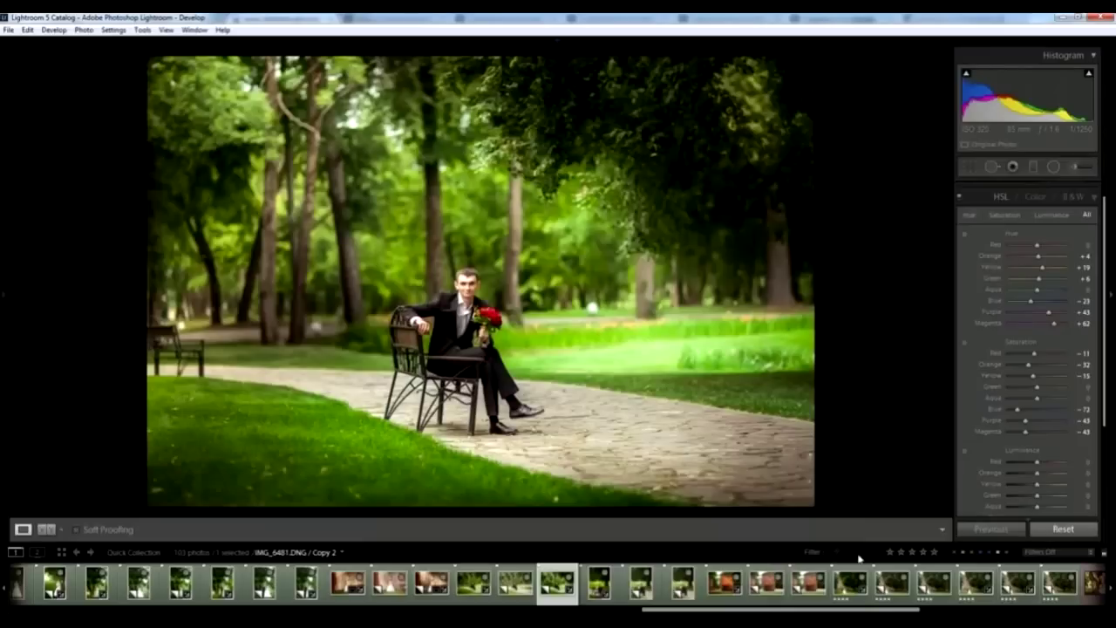
mouse_move(674, 612)
left_mouse_down()
mouse_move(854, 611)
mouse_move(357, 611)
left_mouse_up()
left_click_drag(465, 609, 410, 609)
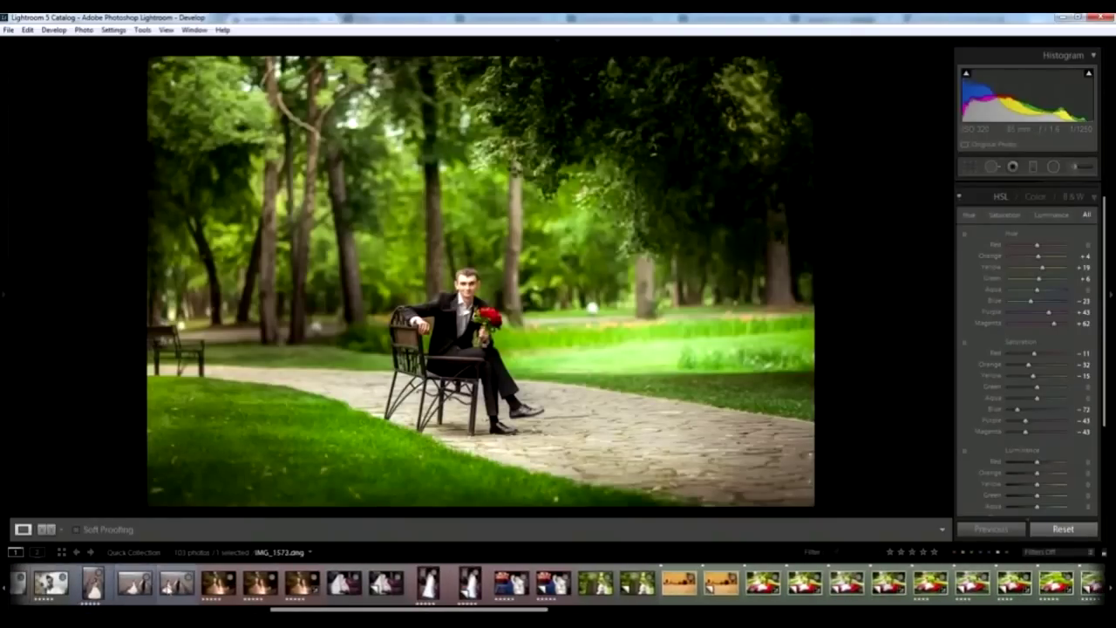
Step: Open the lavender-field couple photo IMG_1572 from the filmstrip and show its Basic panel
left_click(175, 585)
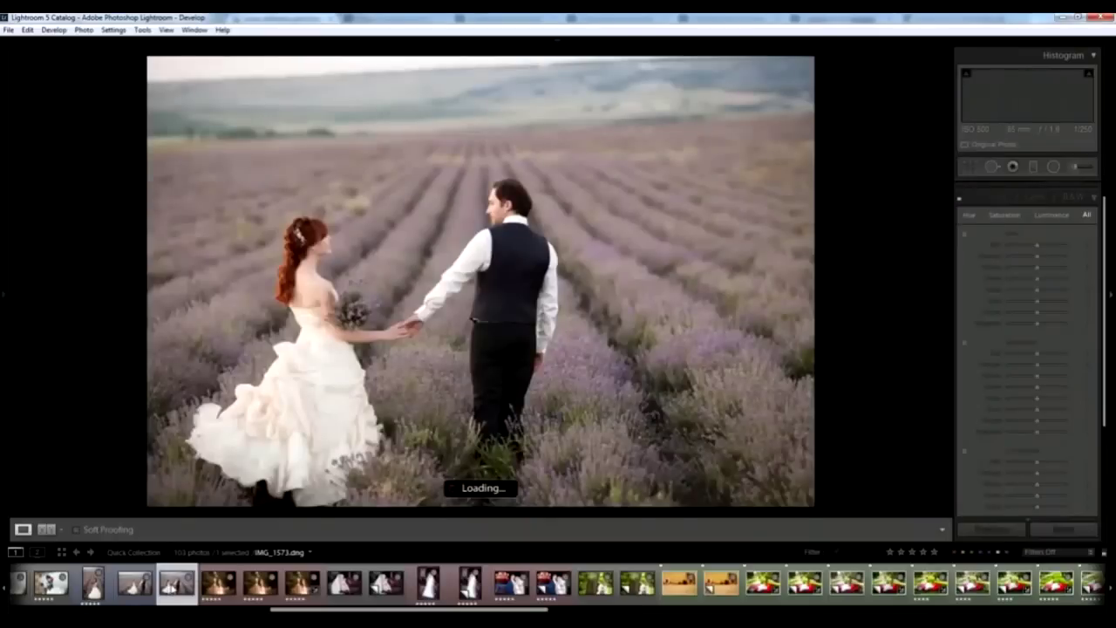
left_click(133, 598)
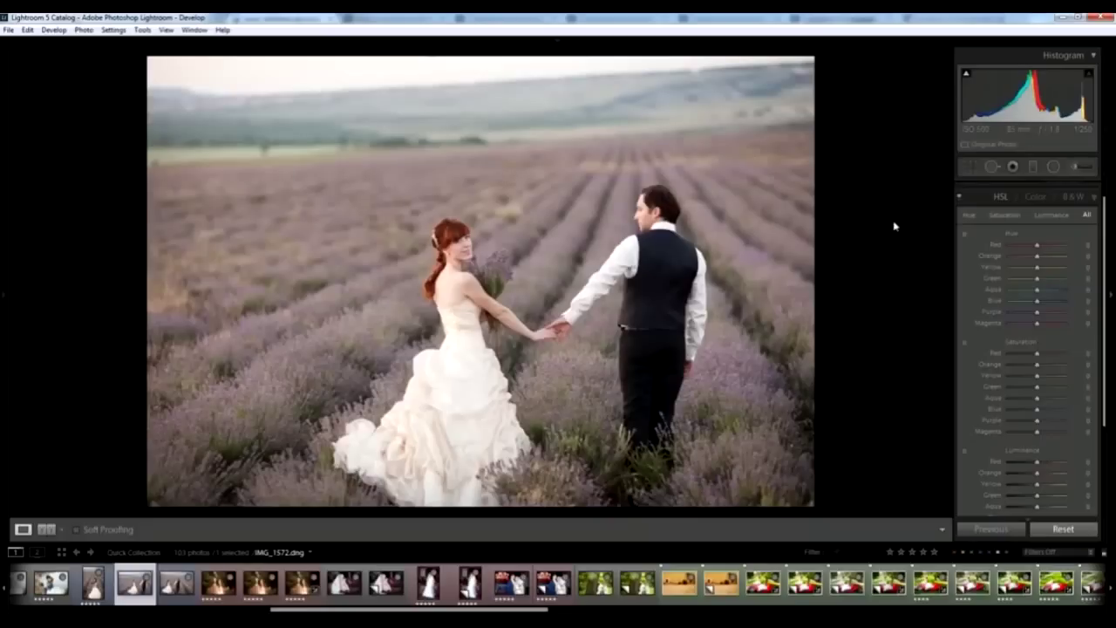
scroll(1003, 253, "up", 3)
Step: Deepen the blacks and raise Camera Calibration Blue Primary saturation to +41
left_click(1009, 205)
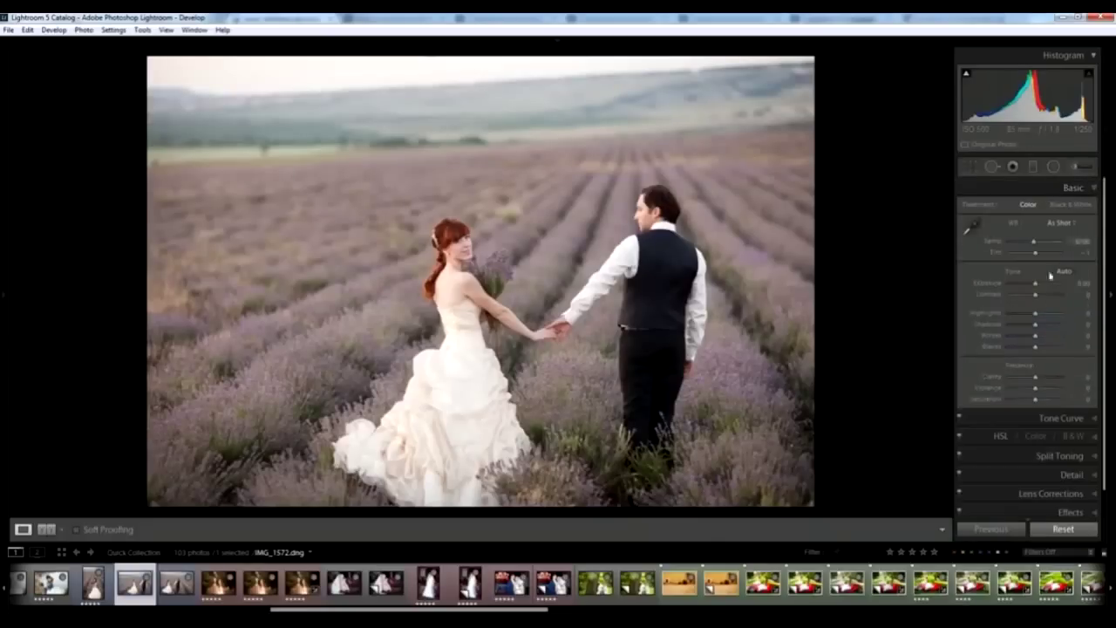
mouse_move(1038, 349)
left_mouse_down()
mouse_move(1019, 349)
mouse_move(1053, 342)
mouse_move(1051, 324)
mouse_move(1011, 321)
left_mouse_up()
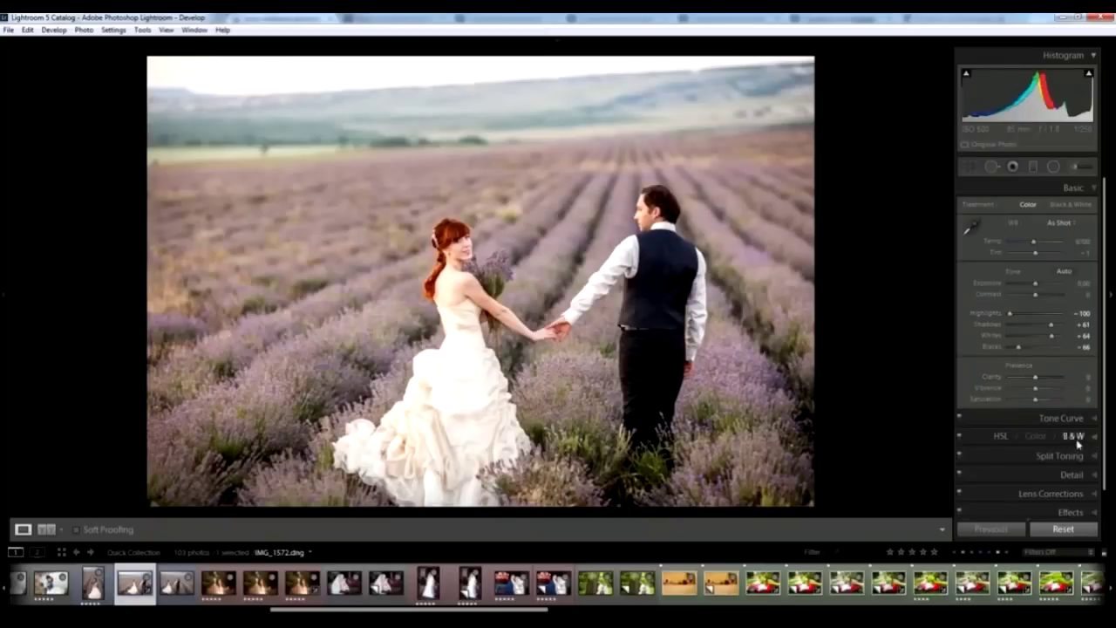
scroll(1071, 445, "down", 1)
left_click(1043, 504)
left_click_drag(1042, 501, 1046, 509)
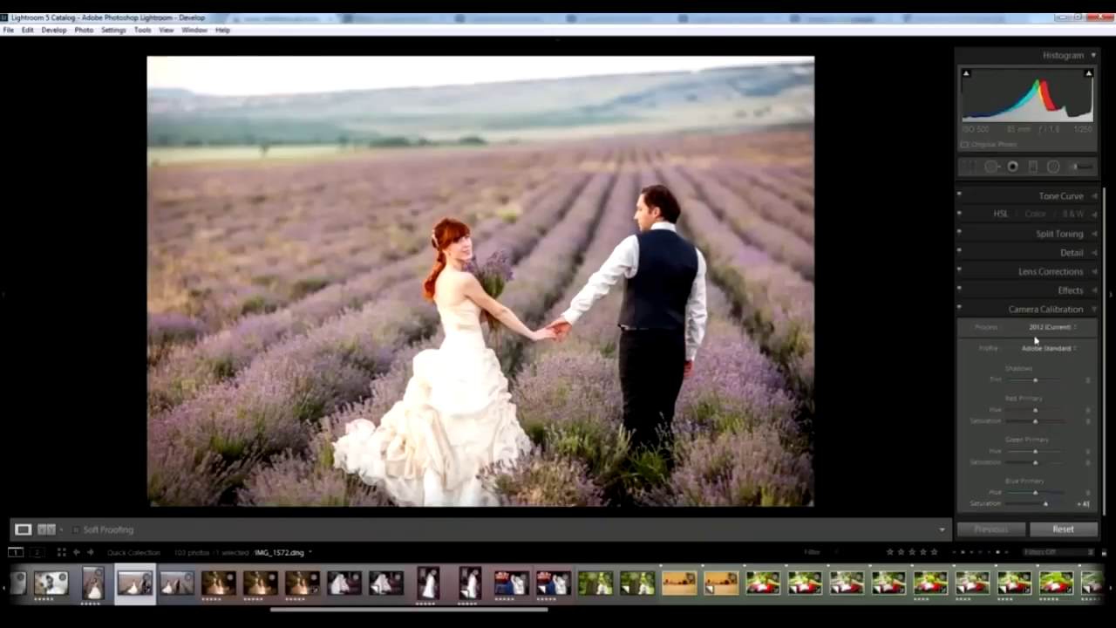
Step: Set a custom white balance by adjusting Temp to roughly 6200
scroll(1038, 262, "up", 1)
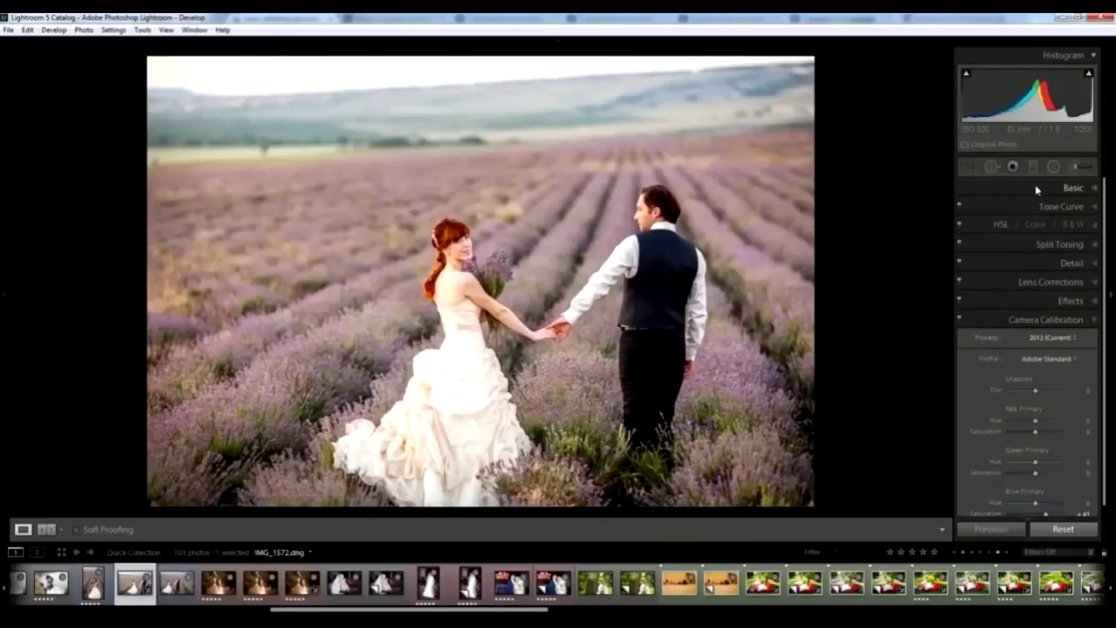
left_click(1038, 189)
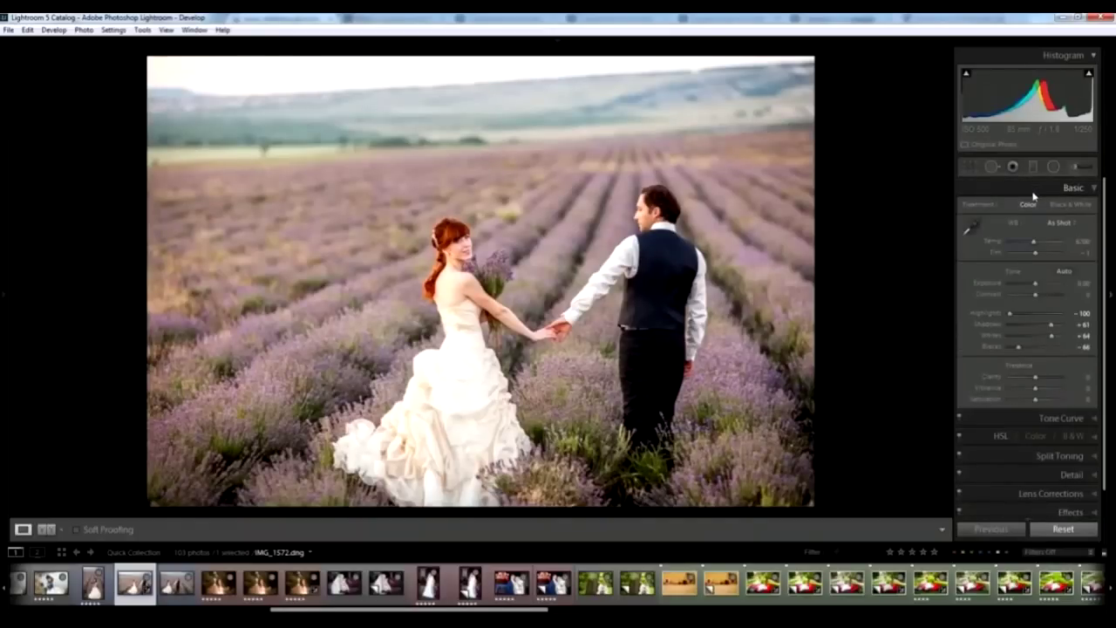
left_click_drag(1034, 243, 1034, 249)
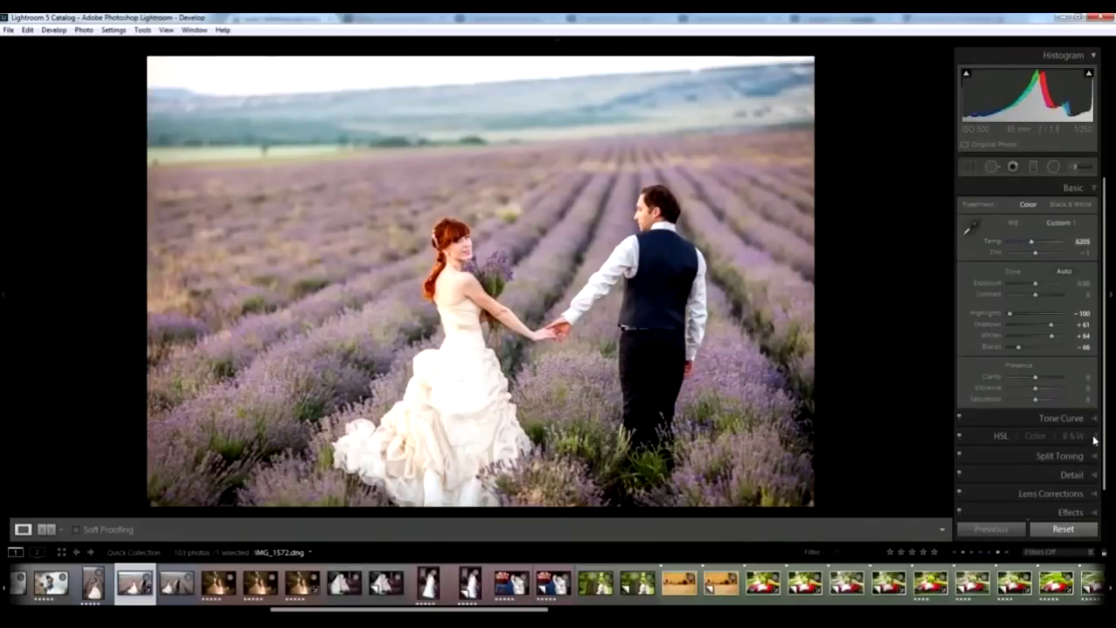
left_click(1090, 437)
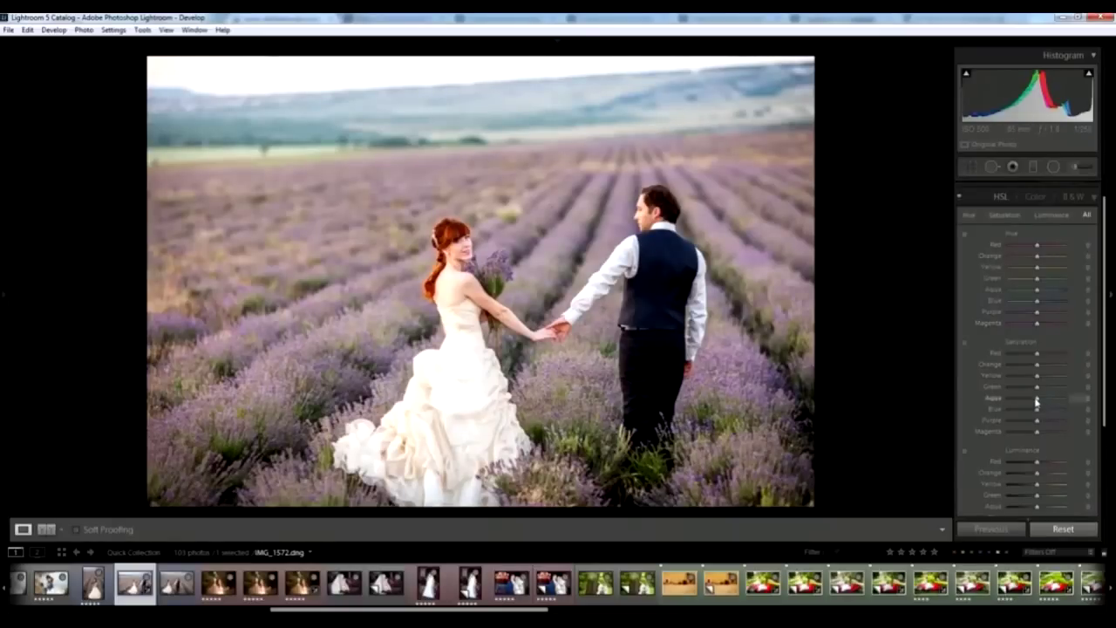
Step: Cut Aqua saturation to -38, Blue to -13 and Yellow to about -28, nudging Yellow hue warmer
mouse_move(1037, 398)
left_mouse_down()
mouse_move(1104, 404)
mouse_move(1028, 404)
left_mouse_up()
left_click_drag(1036, 415, 1034, 416)
mouse_move(1037, 375)
left_mouse_down()
mouse_move(994, 381)
mouse_move(1030, 383)
left_mouse_up()
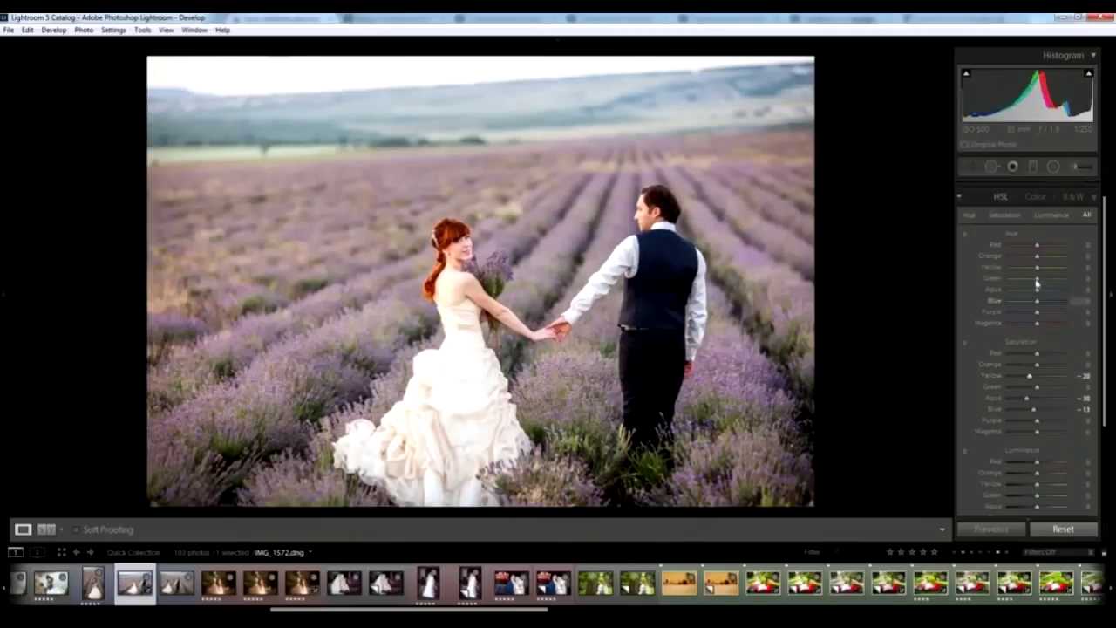
left_click_drag(1037, 267, 1039, 272)
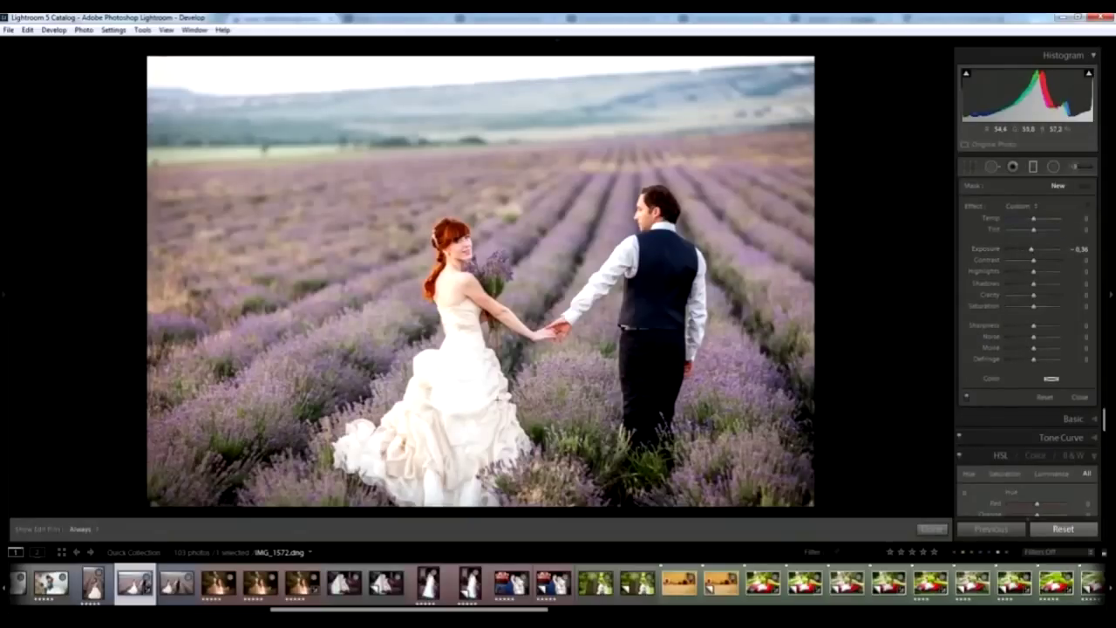
Step: Darken parts of the lavender photo with graduated filters at -0.27 exposure
mouse_move(429, 403)
left_mouse_down()
mouse_move(468, 277)
mouse_move(503, 255)
left_mouse_up()
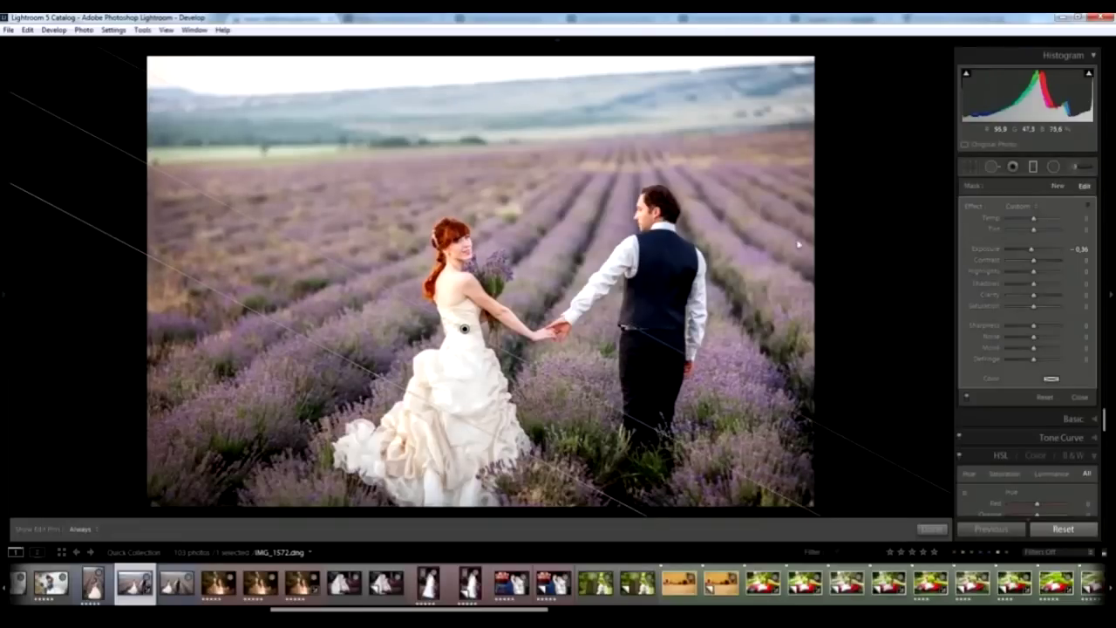
key("Return")
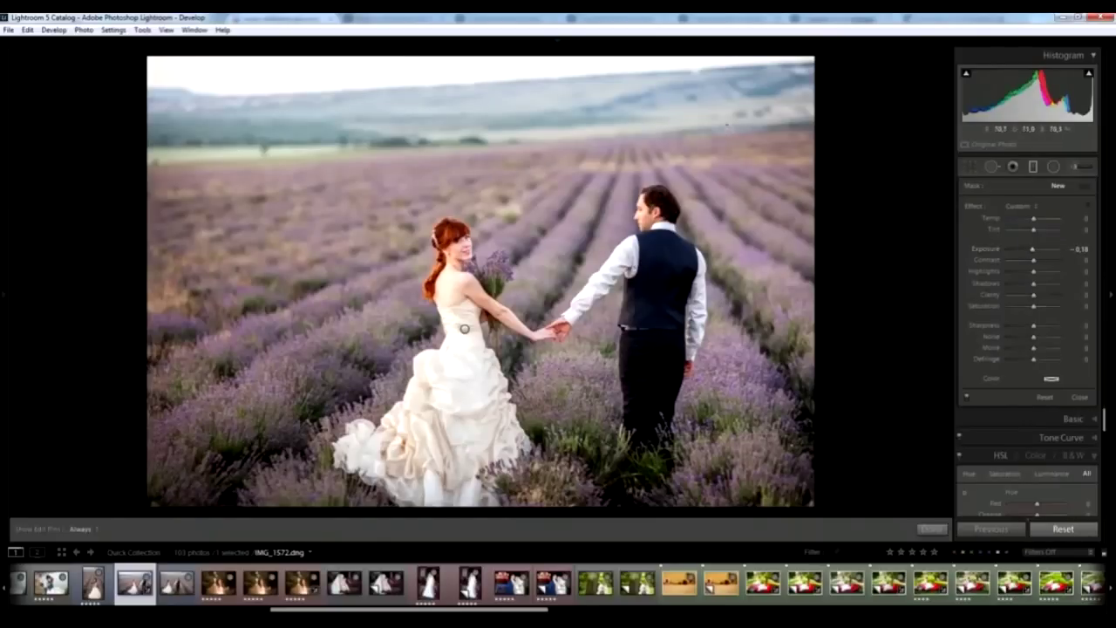
left_click_drag(721, 129, 689, 222)
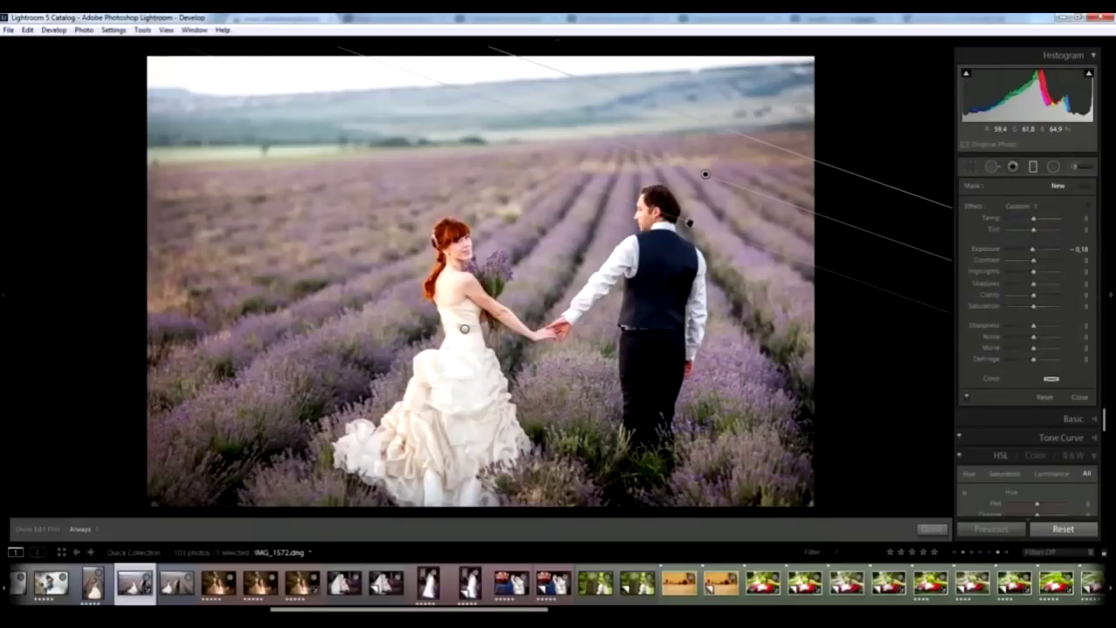
left_click_drag(689, 222, 938, 262)
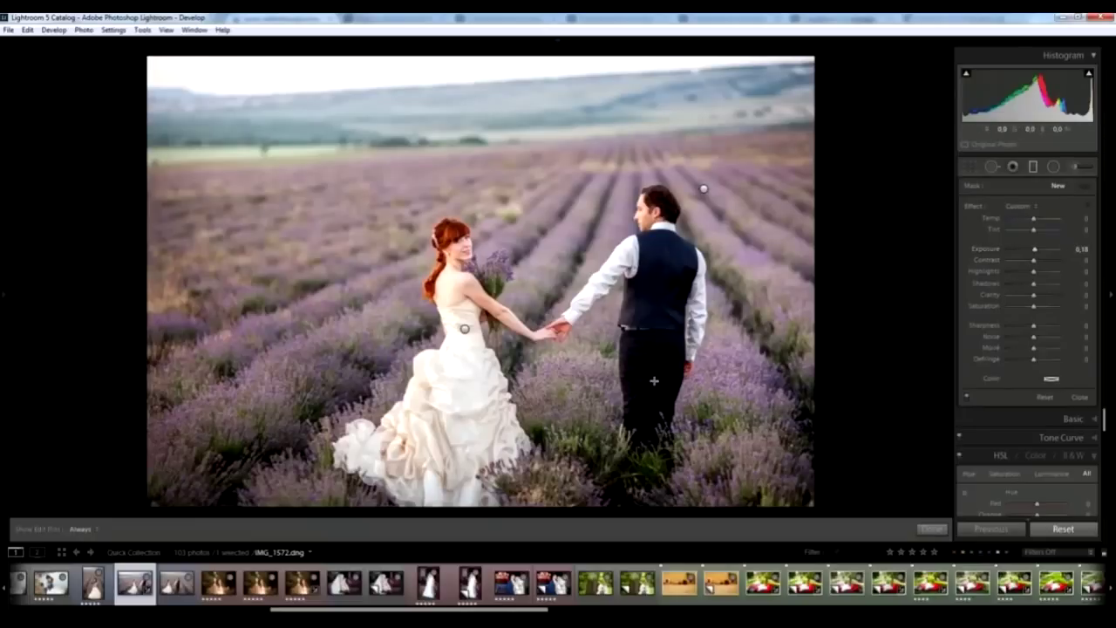
left_click_drag(650, 384, 697, 287)
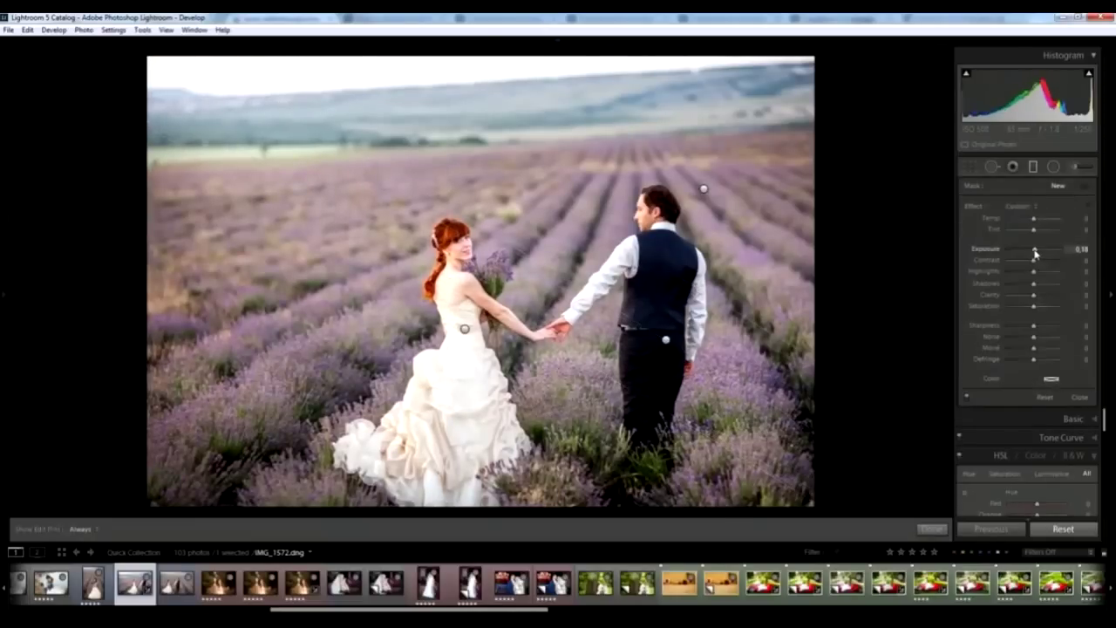
left_click_drag(1036, 253, 1035, 253)
left_click_drag(555, 392, 652, 330)
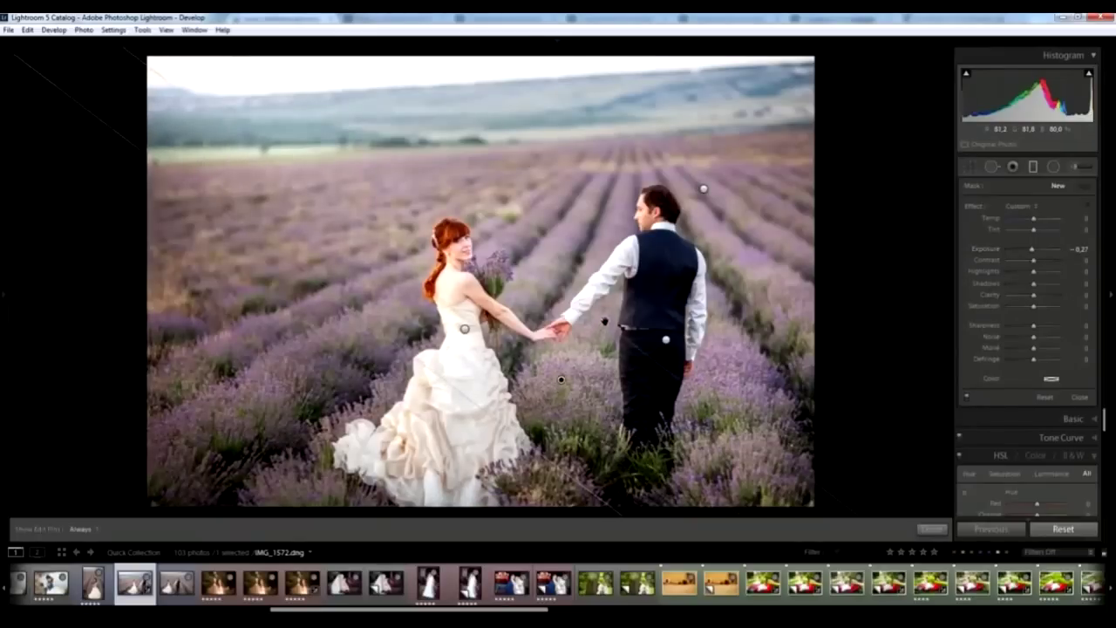
Step: Compare a second lavender-field couple shot side by side with this photo
key("m")
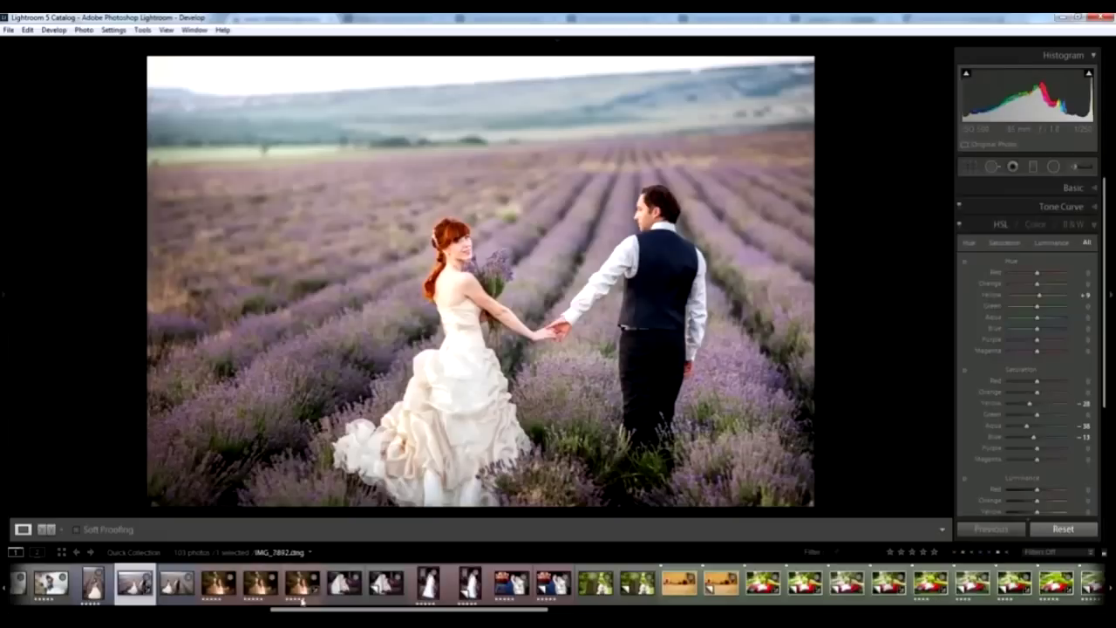
left_click(176, 583, "ctrl")
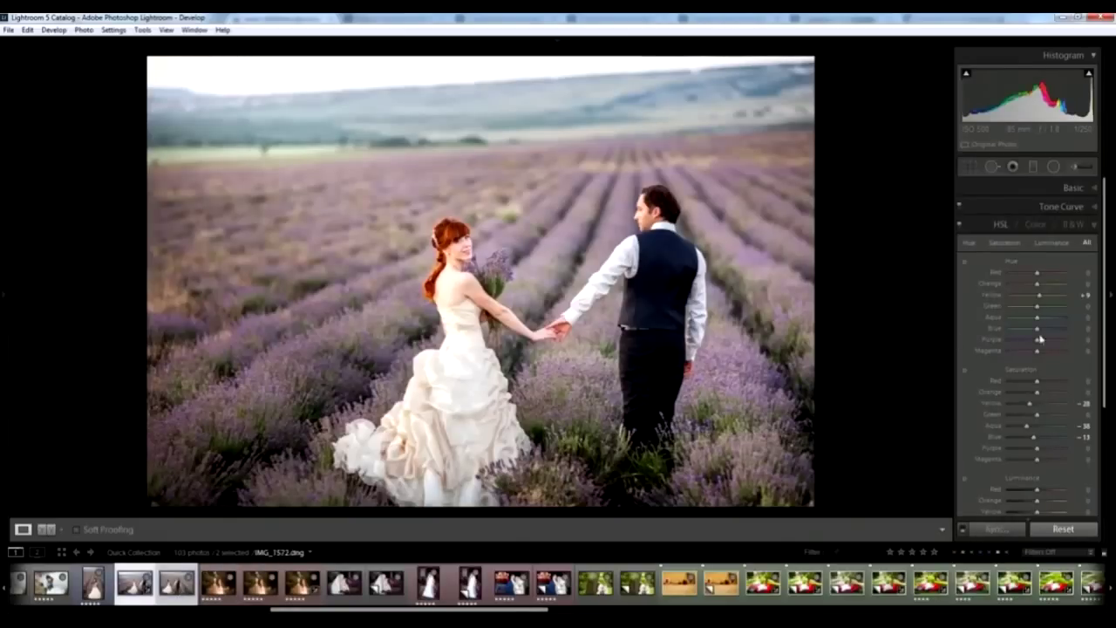
key("n")
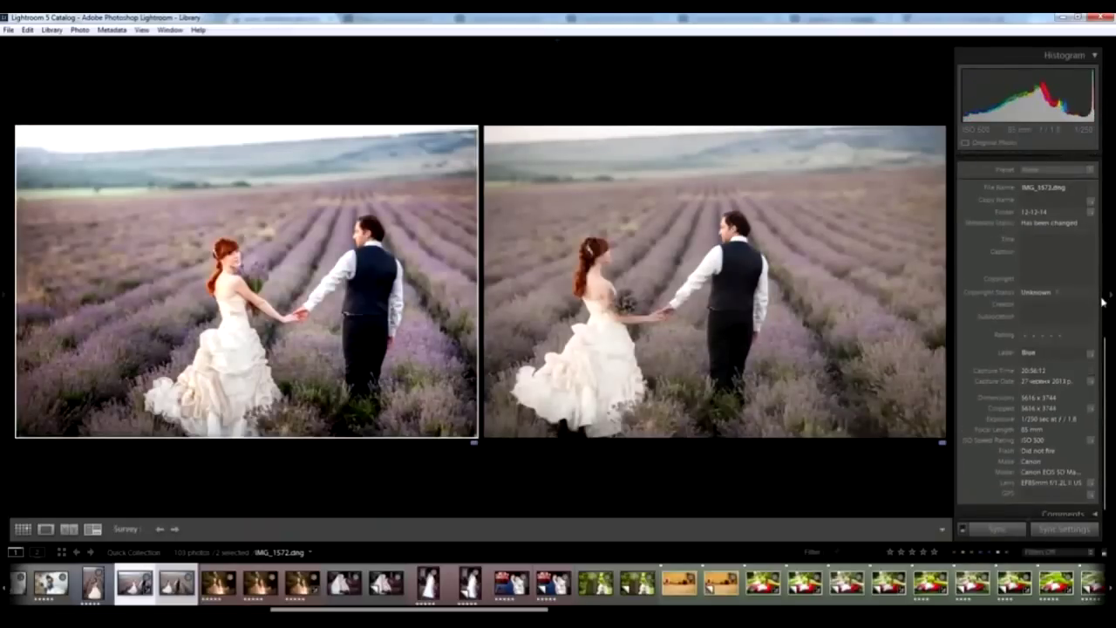
left_click(135, 583)
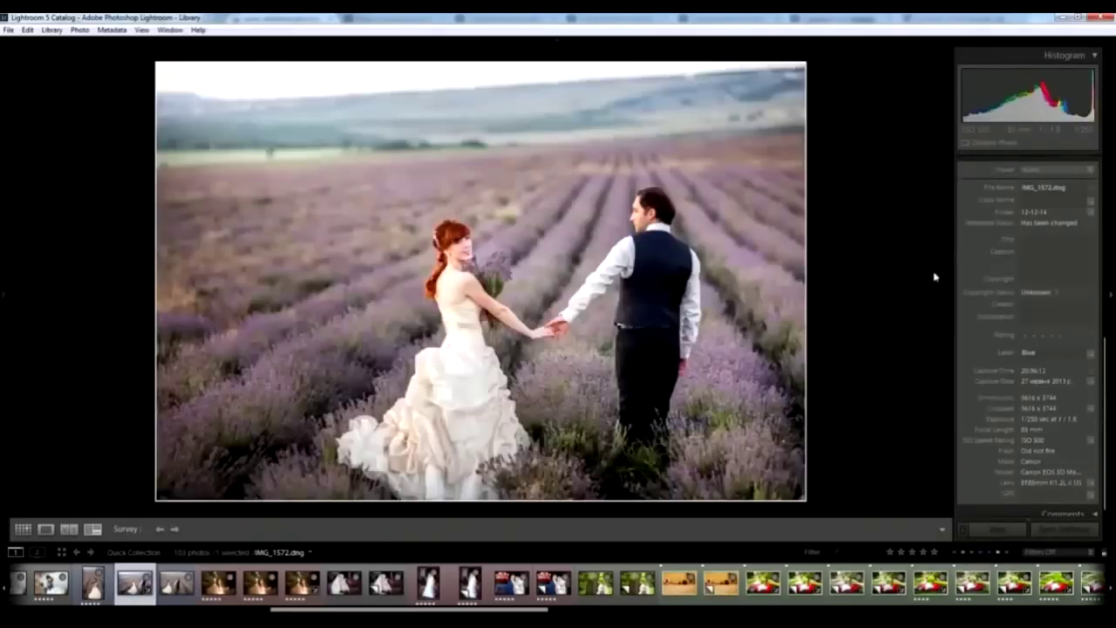
left_click(871, 63)
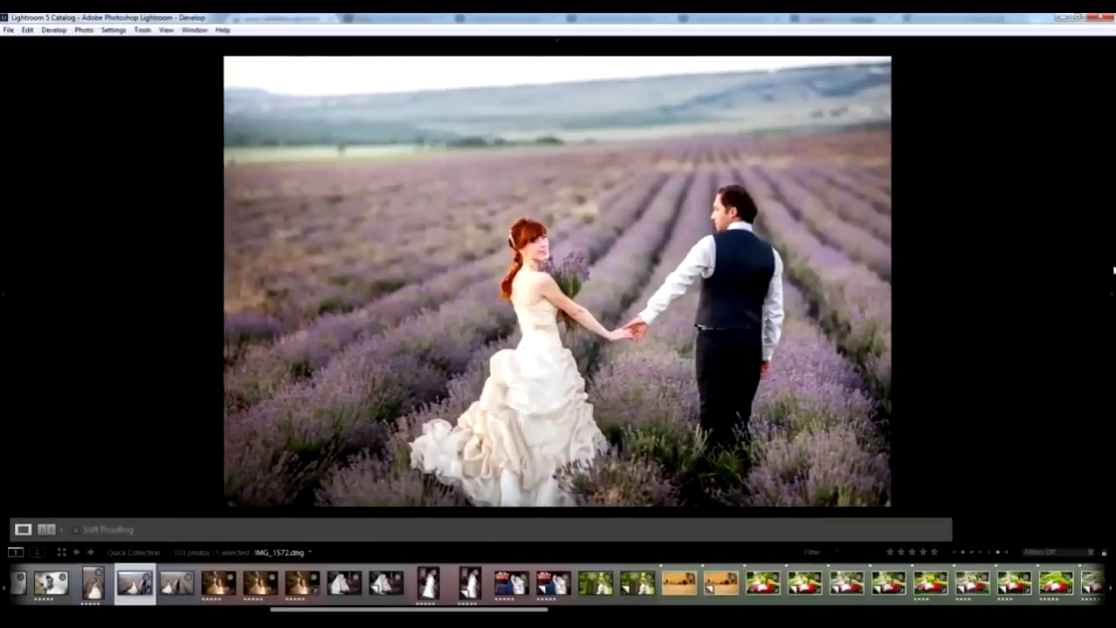
left_click(1112, 295)
key("backslash")
key("backslash")
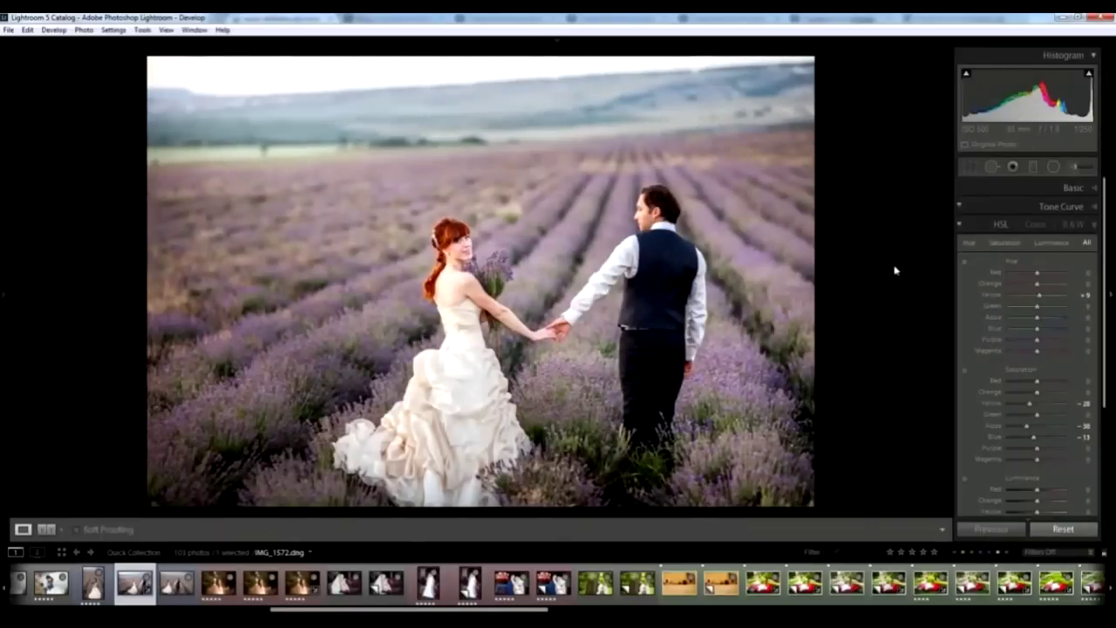
Step: Make a virtual copy of IMG_1572 with HSL reset and compare it beside the edited original
right_click(131, 583)
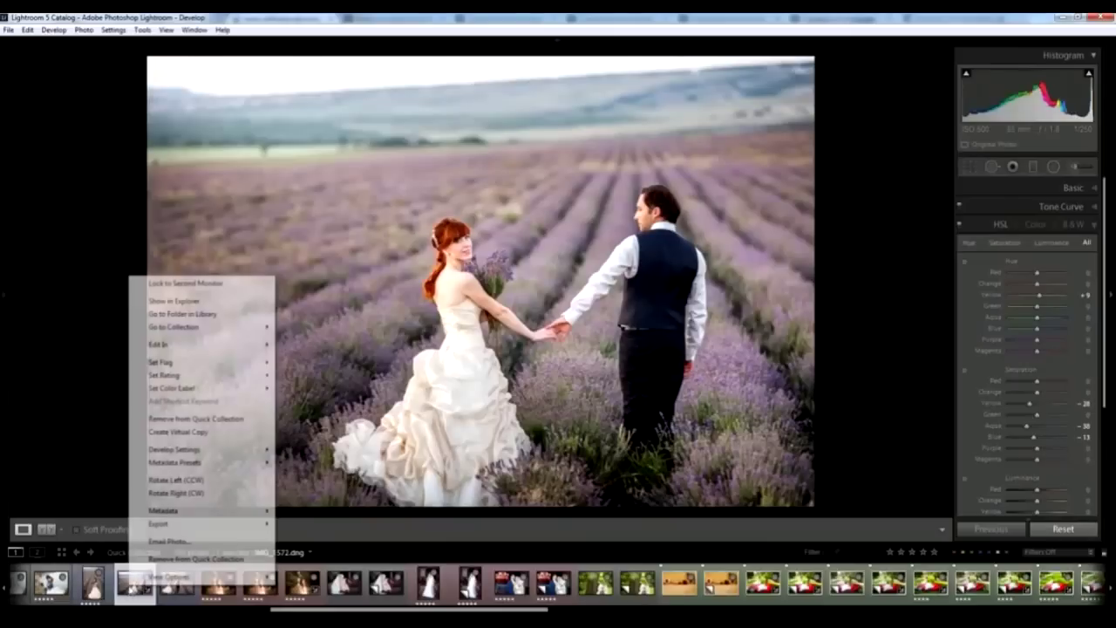
left_click(179, 432)
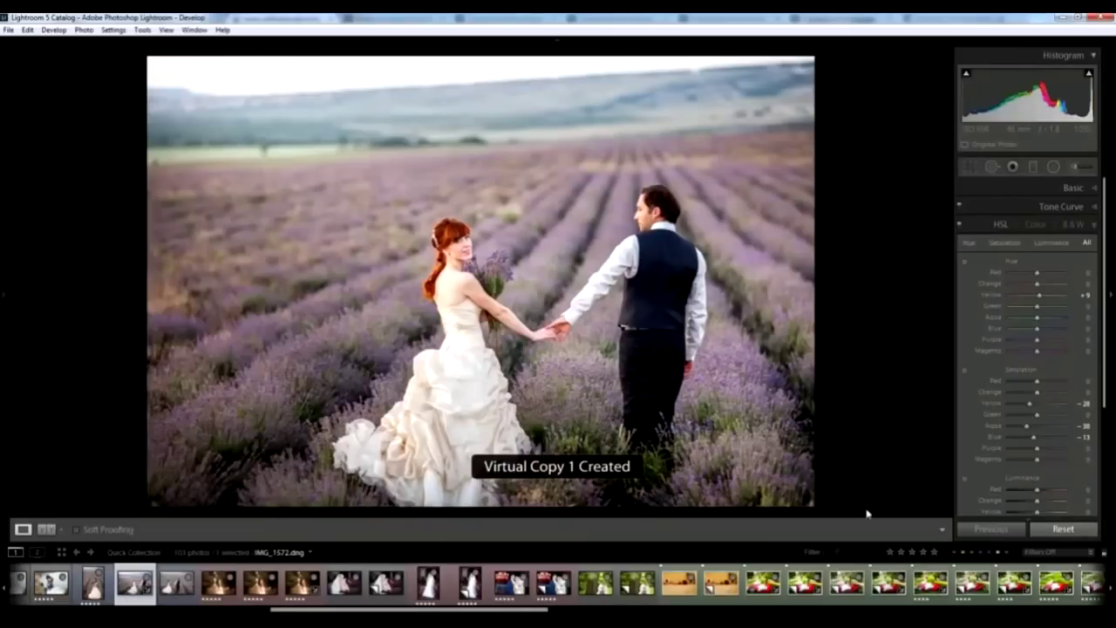
left_click(1072, 530)
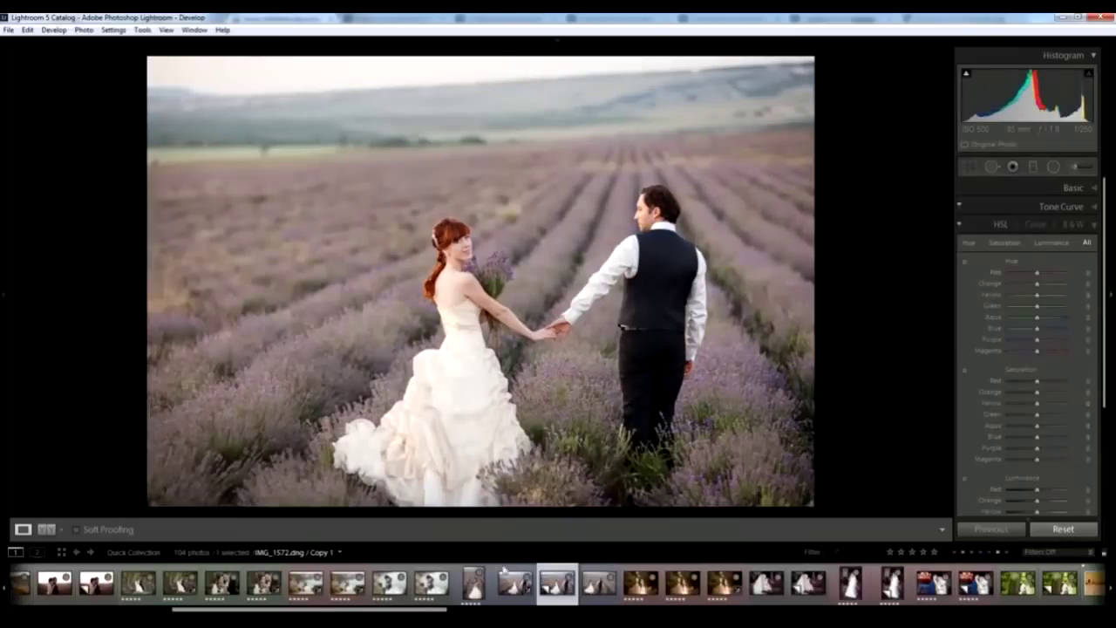
left_click(515, 583, "ctrl")
key("n")
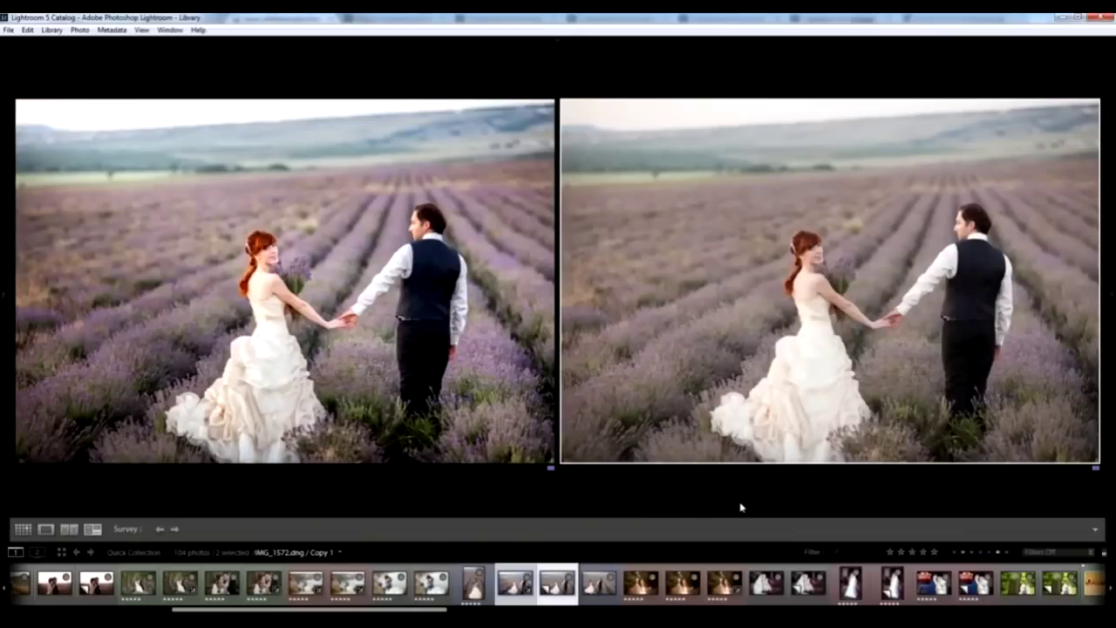
Step: Reopen only the edited IMG_1572.dng in Develop, keeping its HSL adjustments
key("ctrl+d")
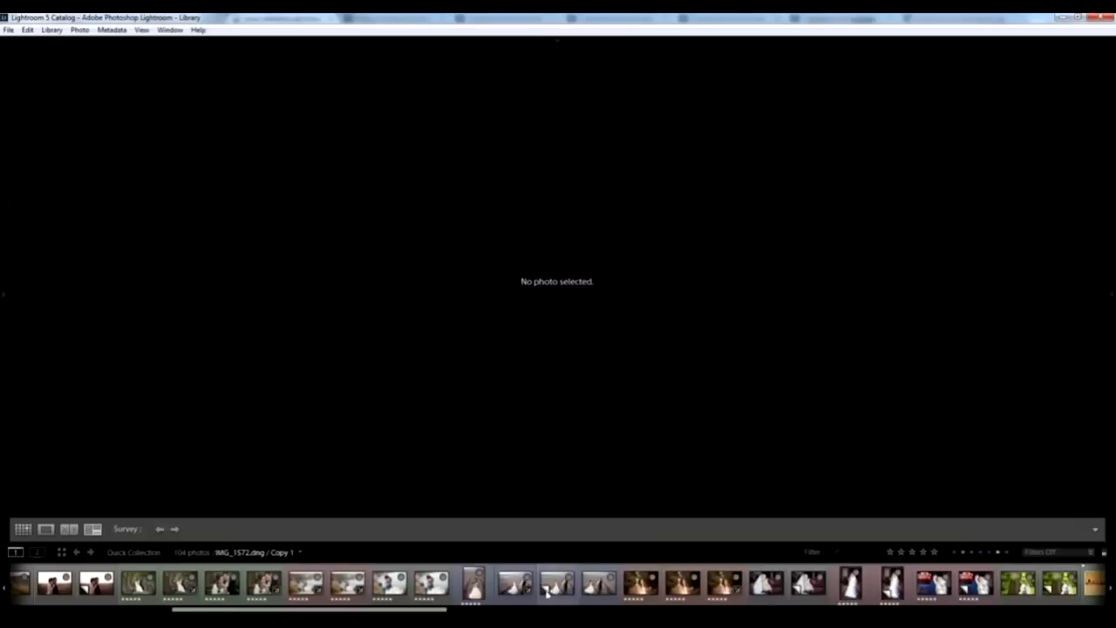
left_click(522, 582)
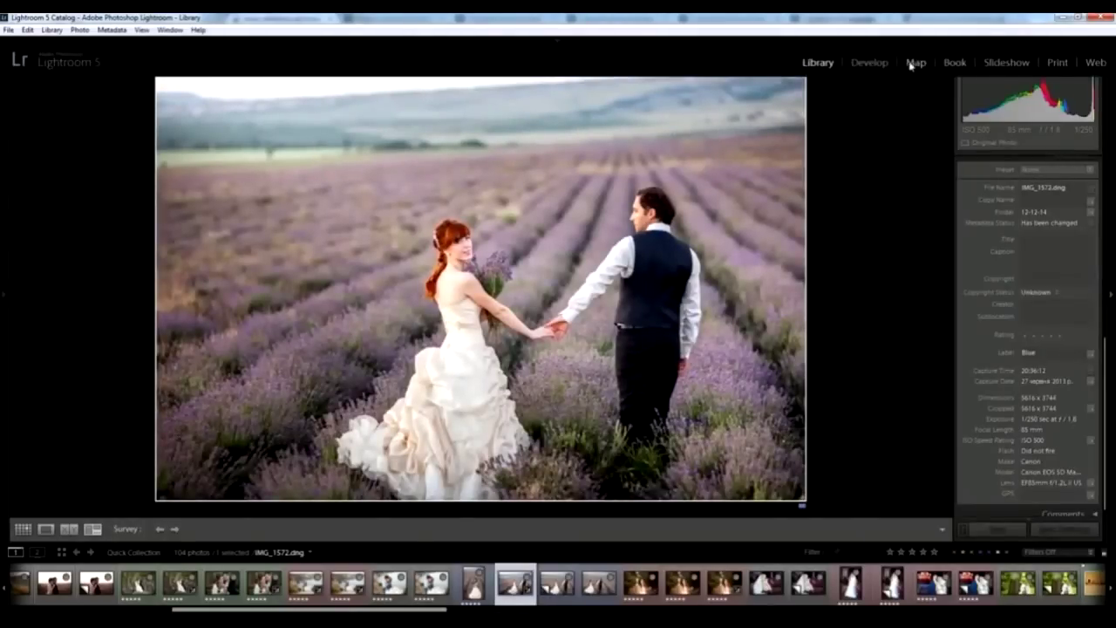
left_click(880, 64)
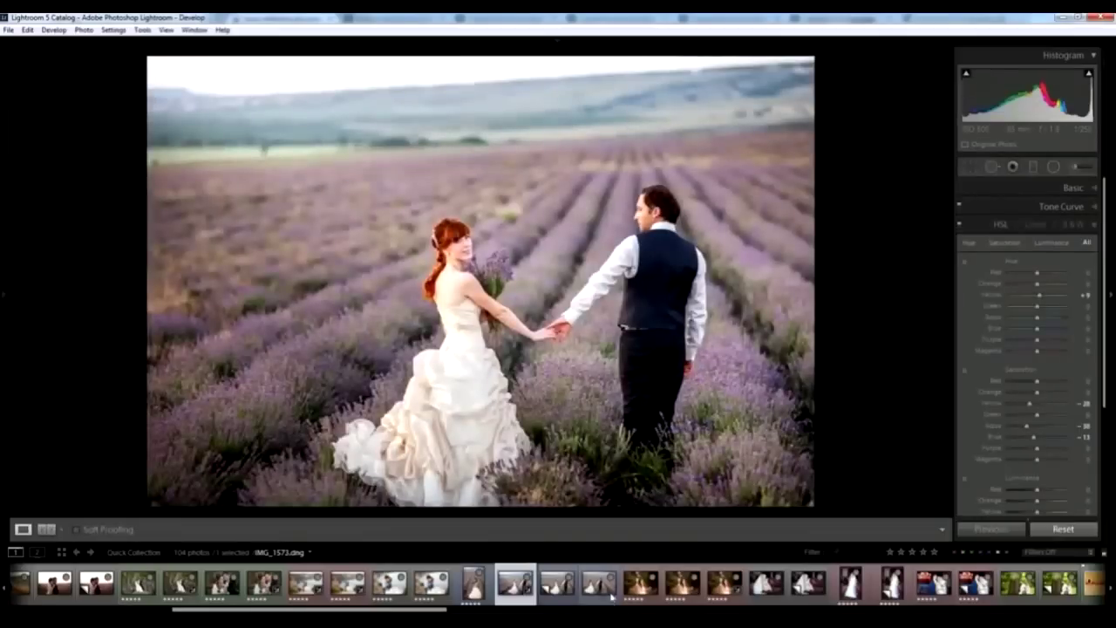
key("F6")
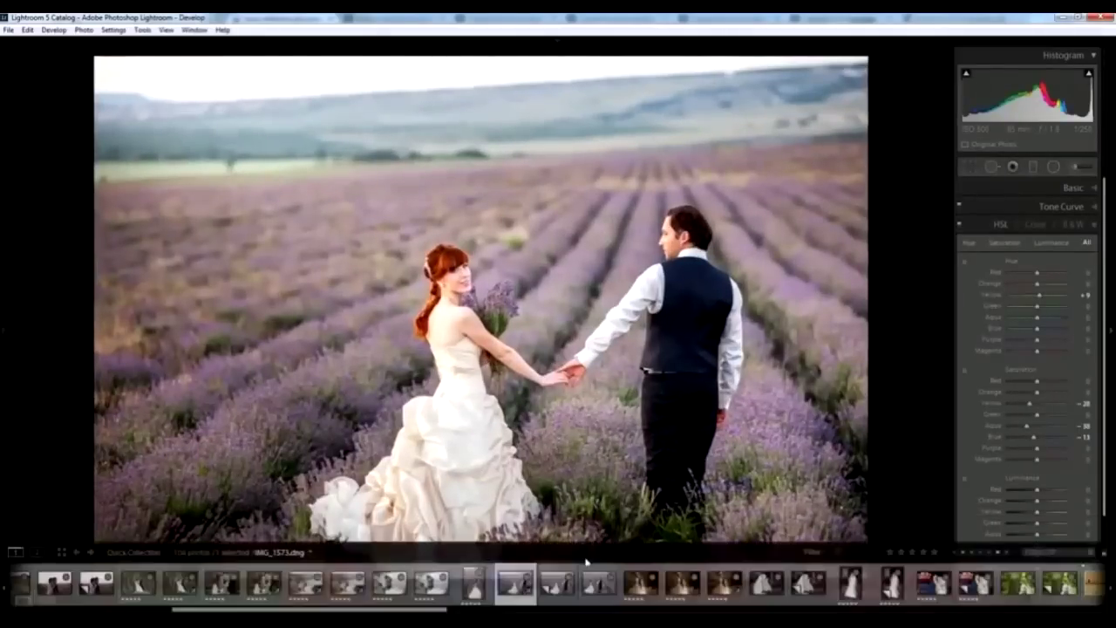
key("t")
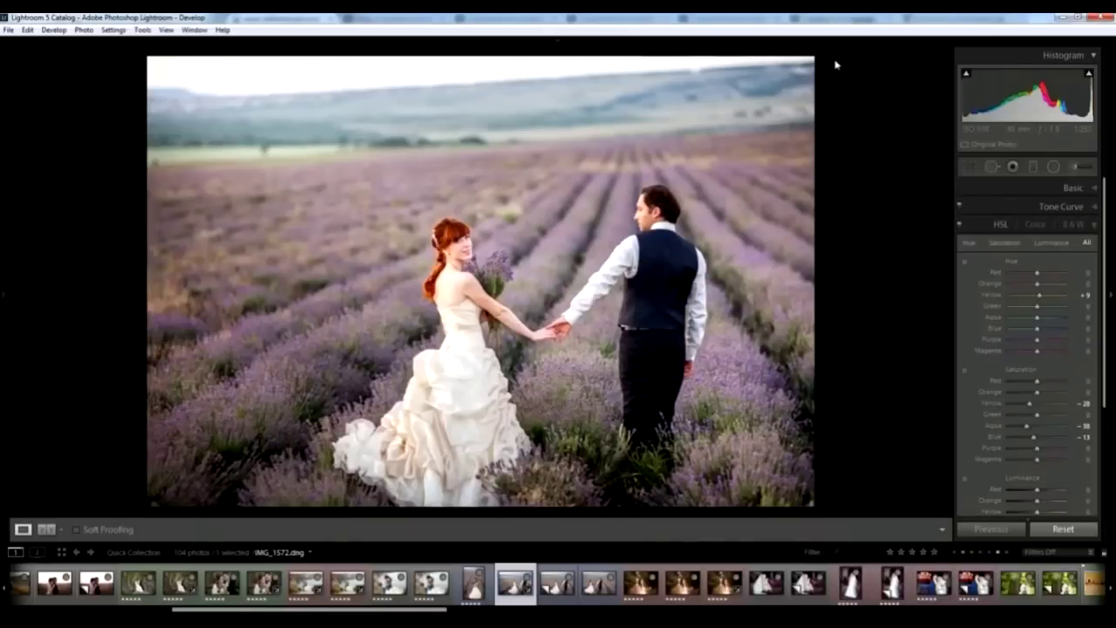
Step: Set up an Adjustment Brush with Auto Mask on and a purple color tint
left_click(1083, 167)
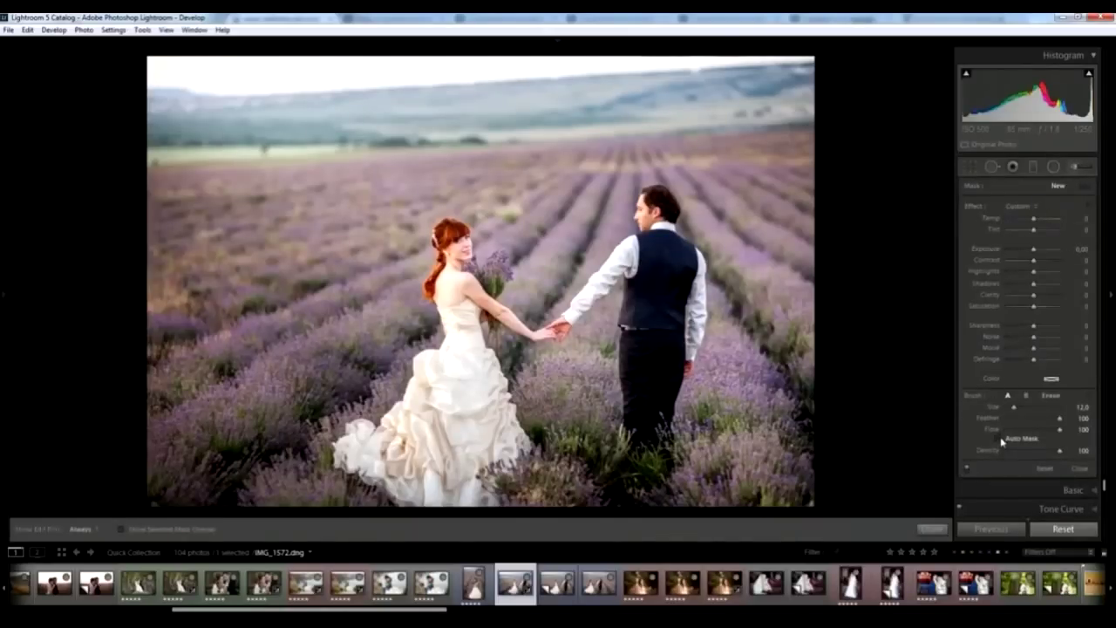
left_click(1001, 439)
left_click(1052, 381)
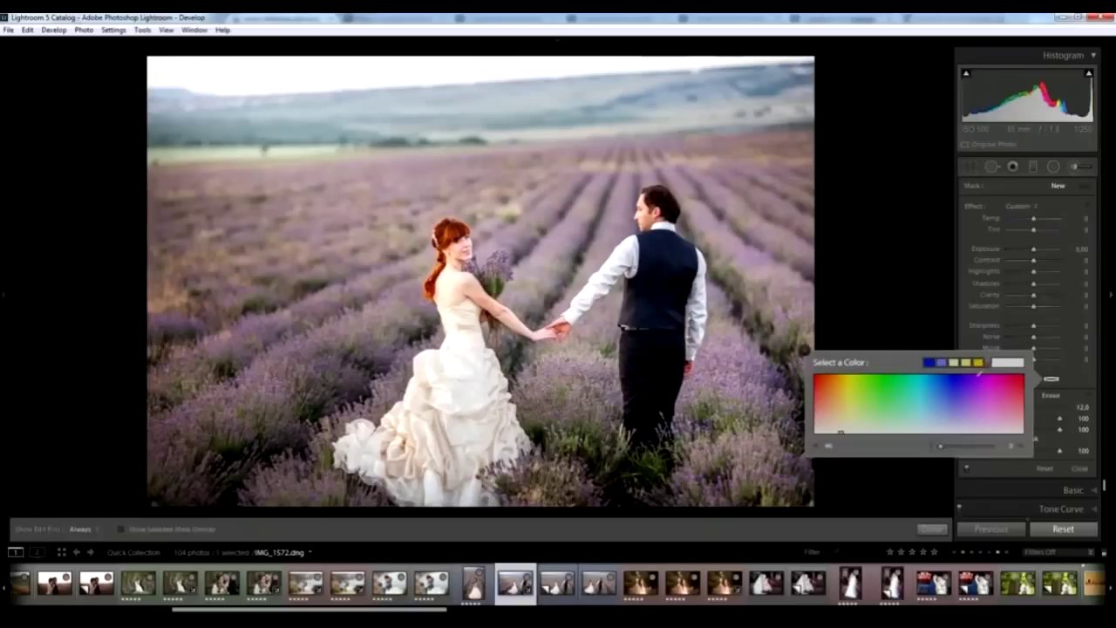
left_click(980, 374)
left_click(805, 350)
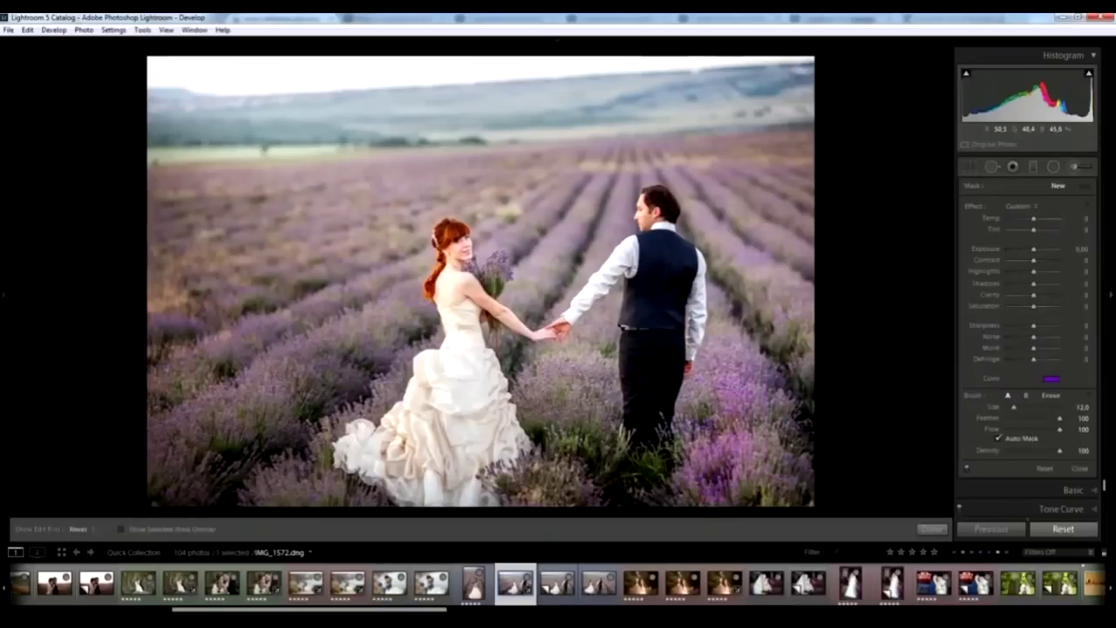
Step: Paint purple over the lavender rows across the field, around and above the couple
left_click_drag(748, 445, 804, 288)
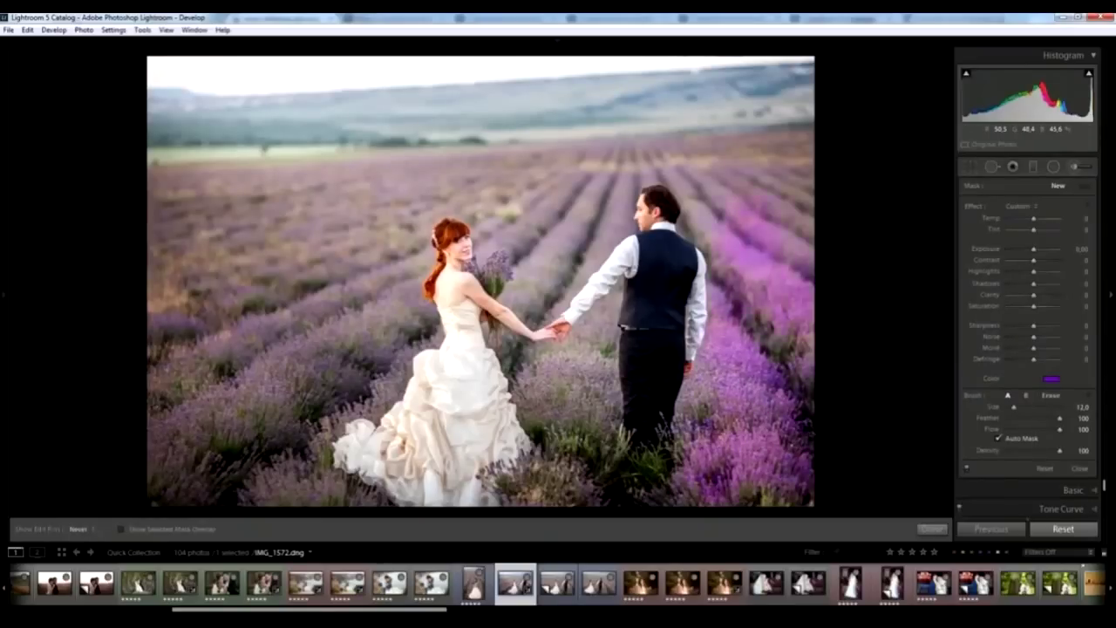
mouse_move(733, 214)
left_mouse_down()
mouse_move(689, 166)
mouse_move(644, 175)
mouse_move(572, 306)
mouse_move(482, 251)
mouse_move(485, 188)
mouse_move(393, 209)
mouse_move(410, 280)
mouse_move(409, 384)
mouse_move(350, 427)
left_mouse_up()
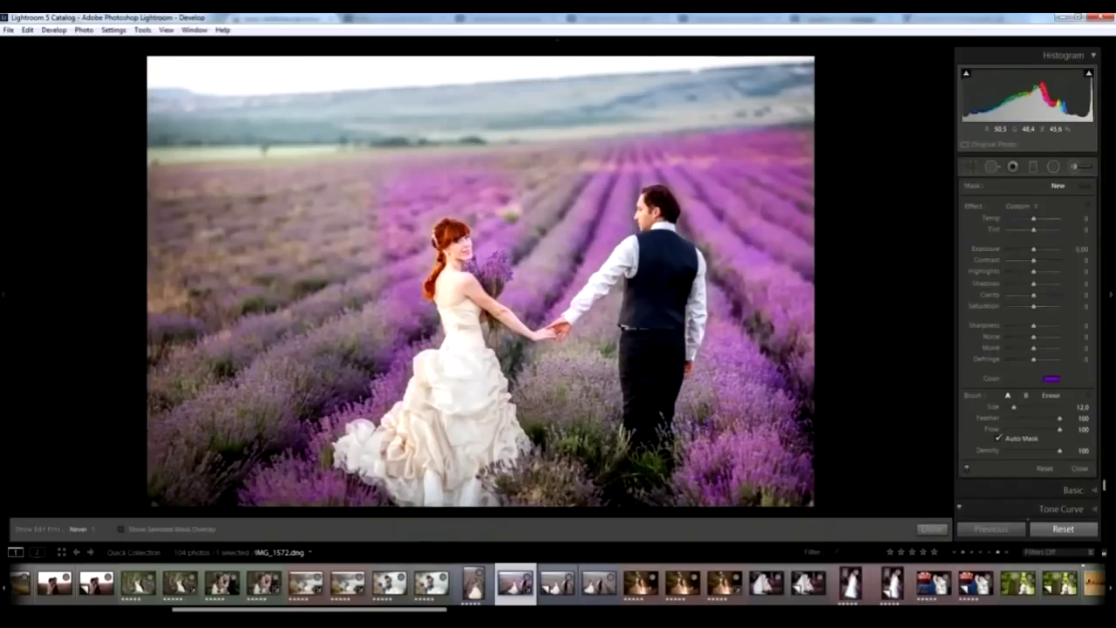
left_click_drag(381, 247, 346, 328)
mouse_move(337, 199)
left_mouse_down()
mouse_move(215, 186)
mouse_move(165, 253)
mouse_move(270, 288)
mouse_move(297, 288)
mouse_move(344, 253)
left_mouse_up()
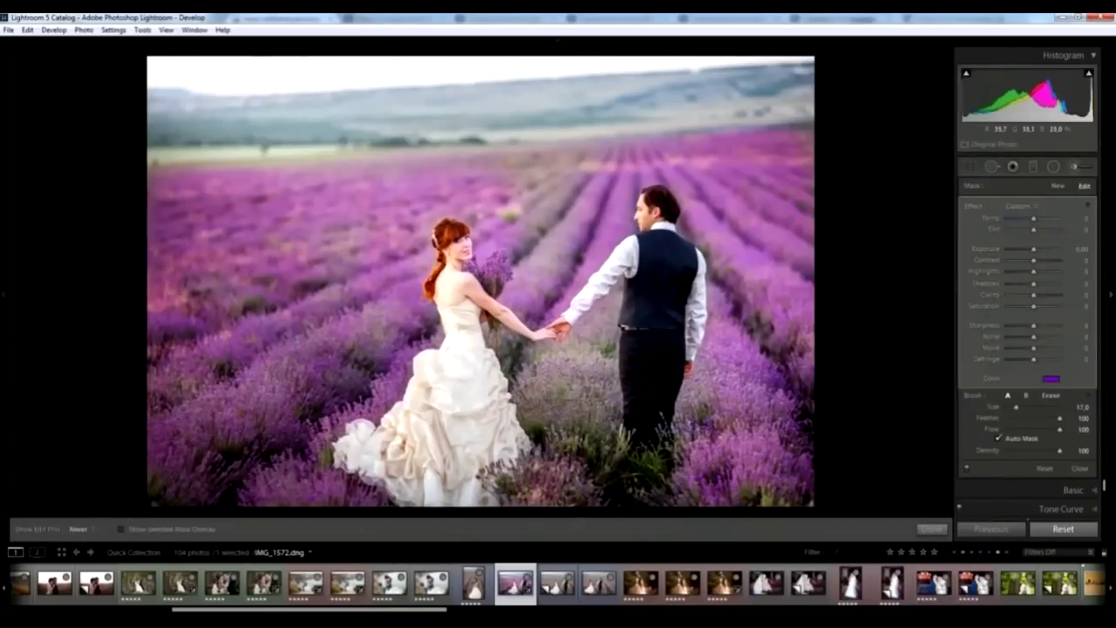
scroll(585, 393, "down", 3)
left_click_drag(523, 375, 488, 345)
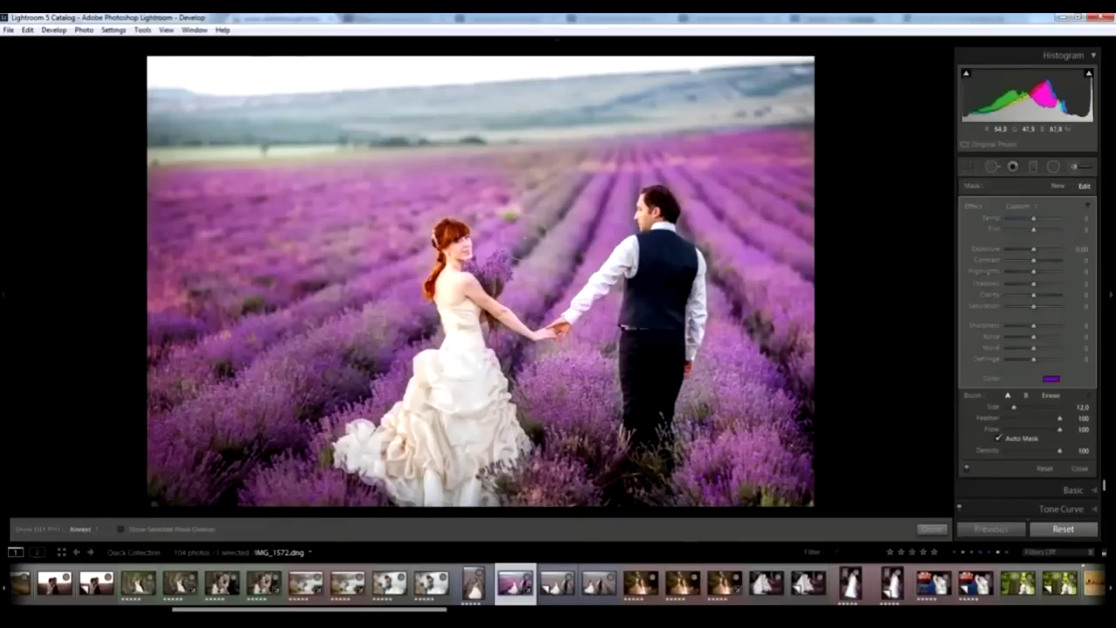
left_click_drag(550, 200, 454, 175)
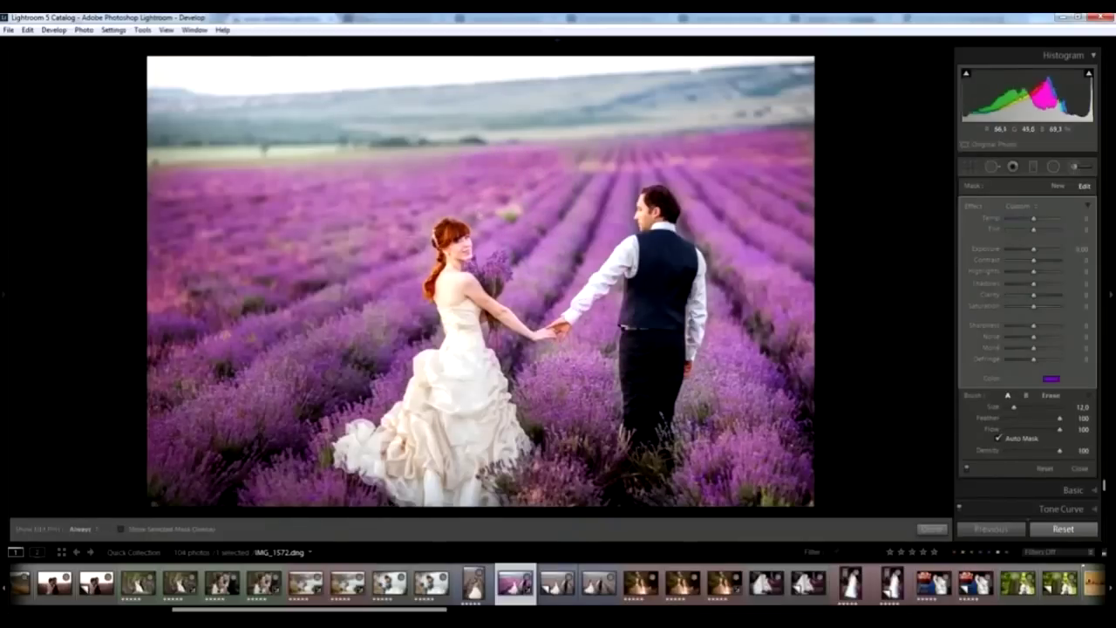
key("alt")
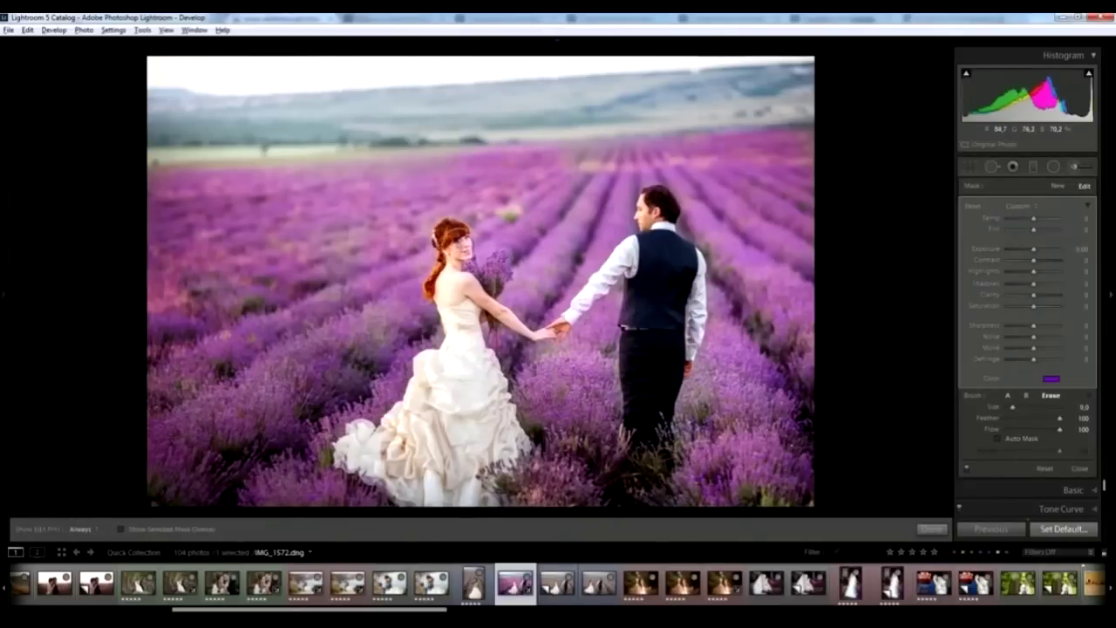
Step: Lower the brush's purple tint saturation and set its Exposure to -0.09
scroll(649, 280, "down", 3)
key("alt")
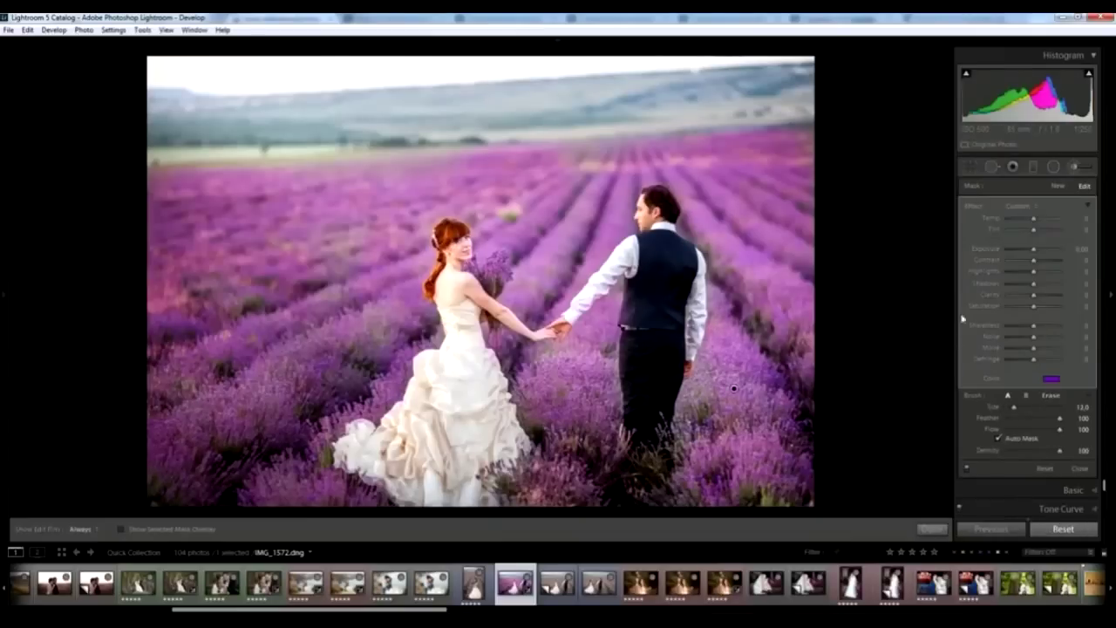
left_click(1052, 381)
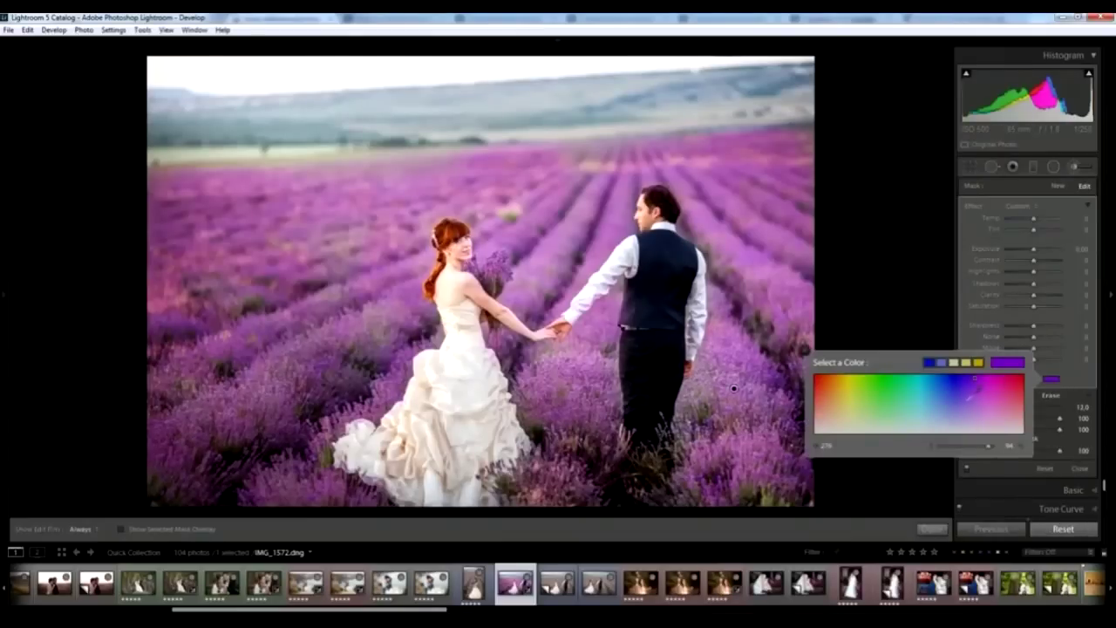
left_click_drag(973, 389, 963, 386)
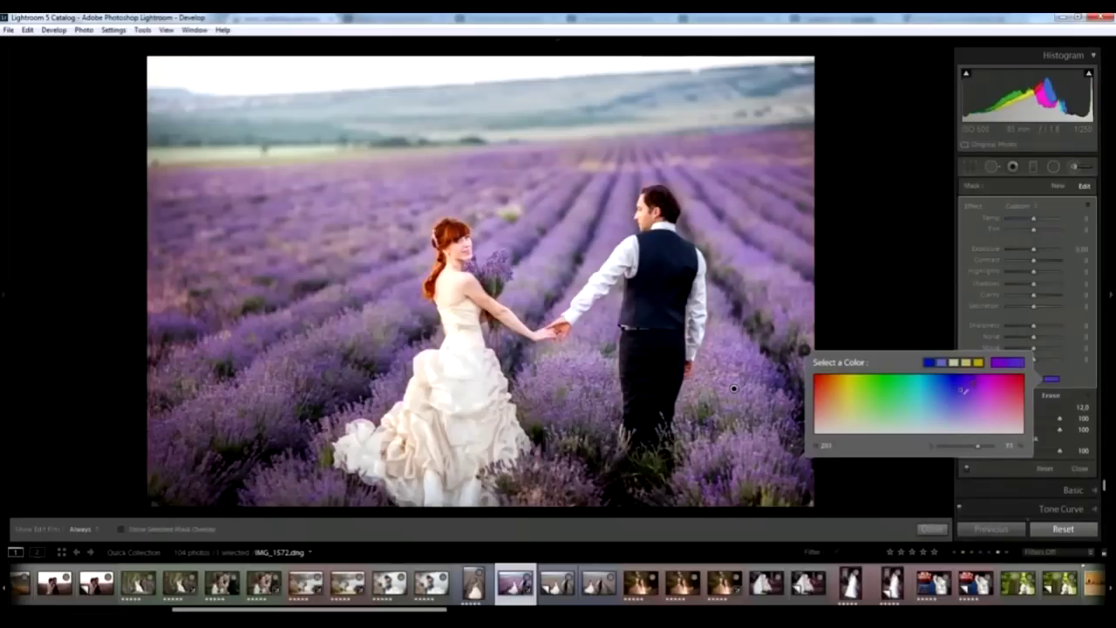
left_click_drag(963, 389, 960, 396)
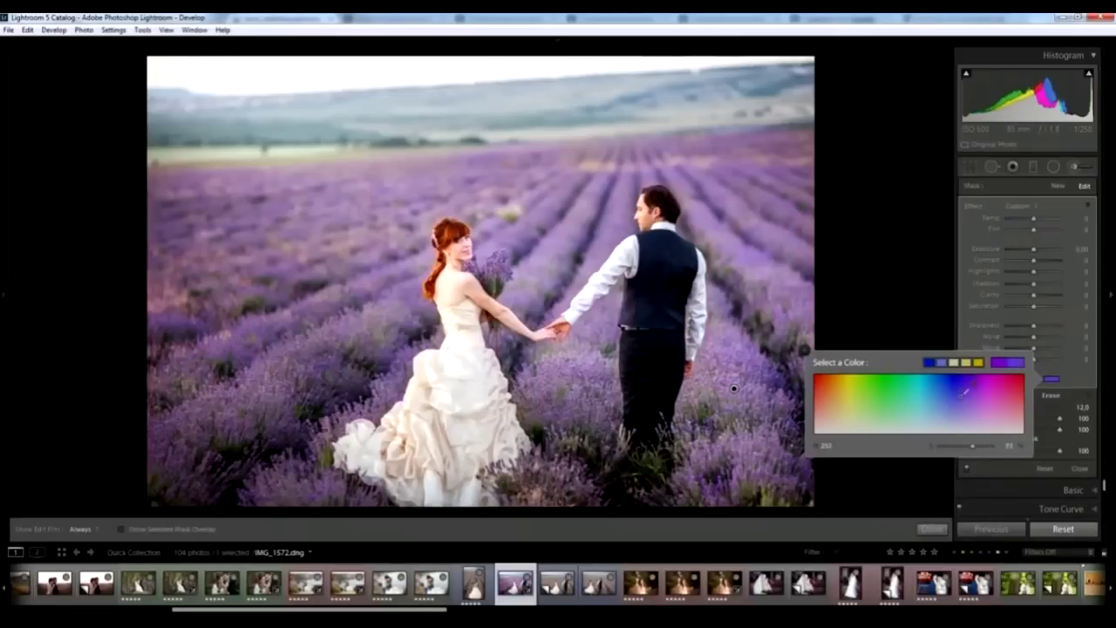
left_click(1035, 253)
left_click(1033, 253)
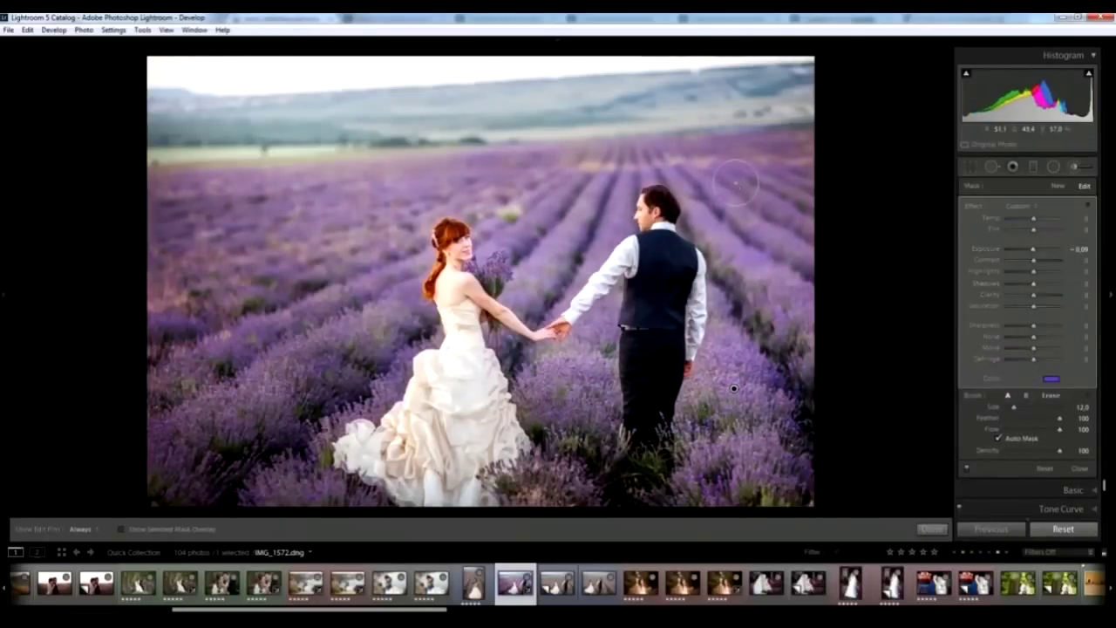
Step: Erase stray purple near the horizon with an enlarged eraser, then close the brush
key("alt")
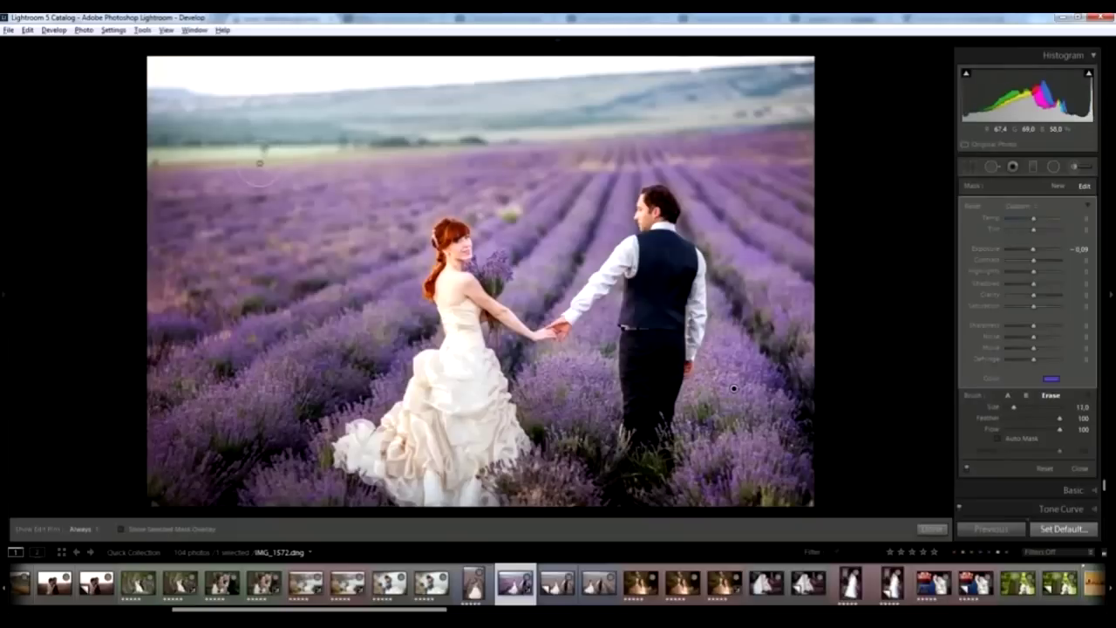
scroll(174, 162, "up", 5)
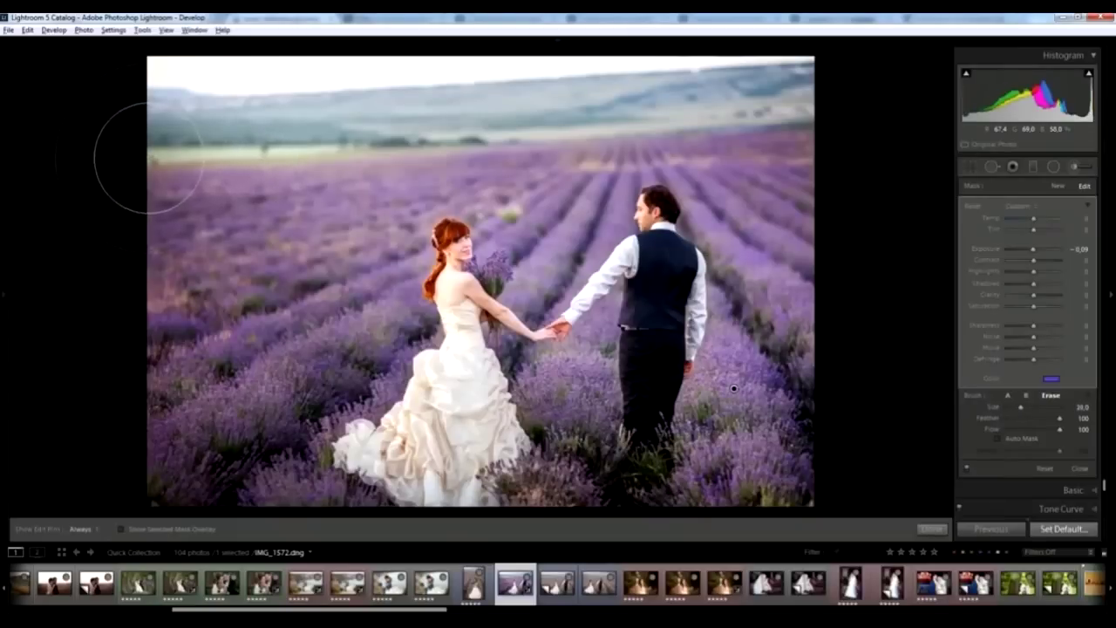
key("h")
scroll(261, 113, "up", 5)
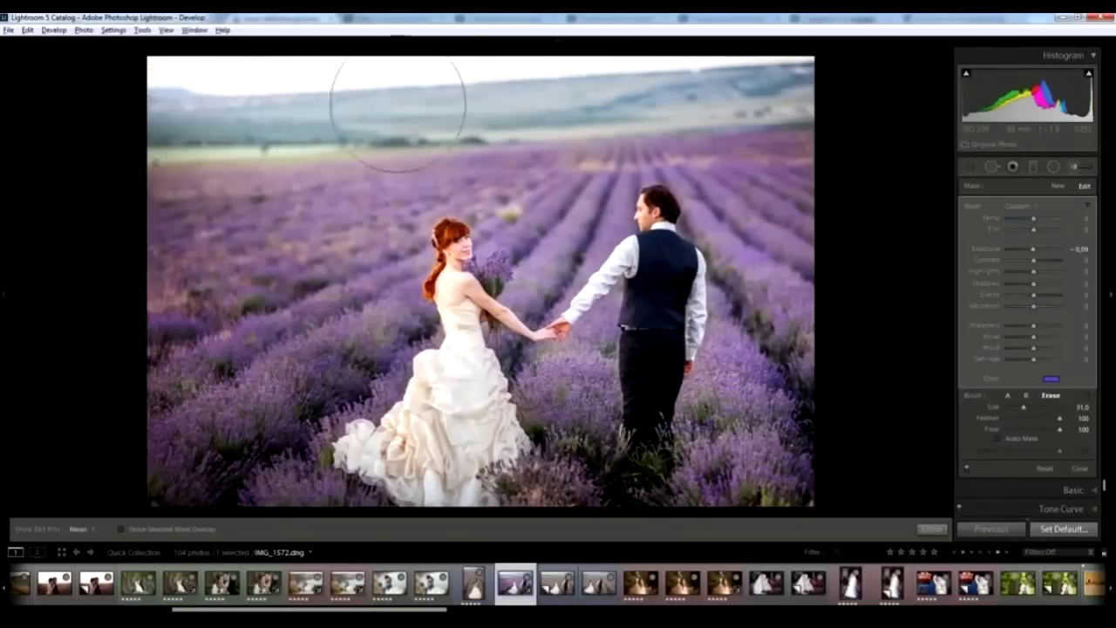
key("h")
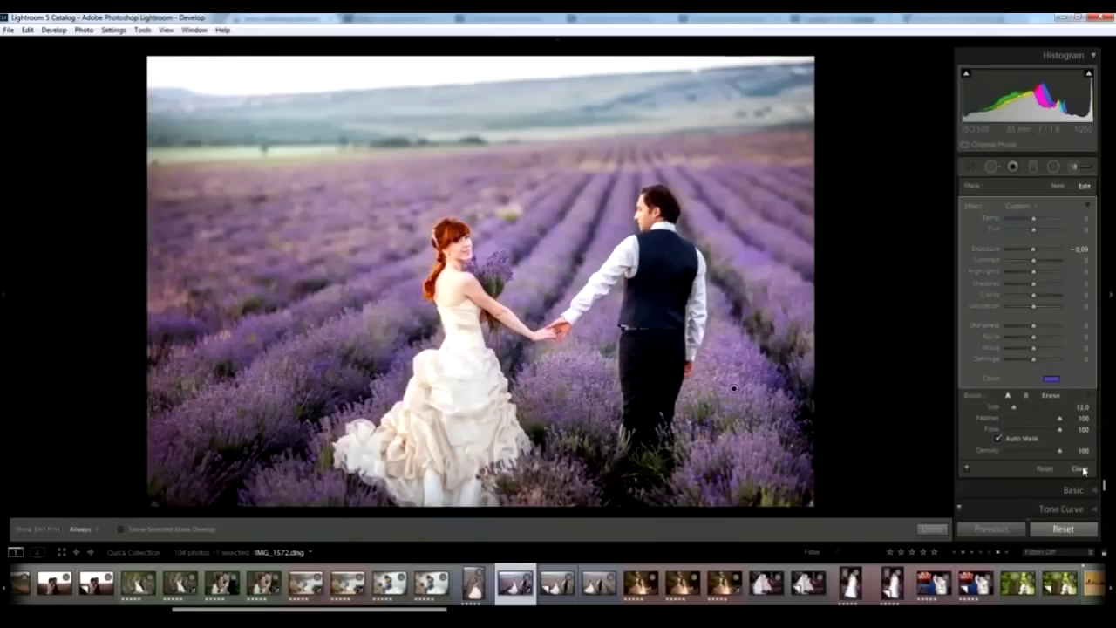
left_click(1081, 469)
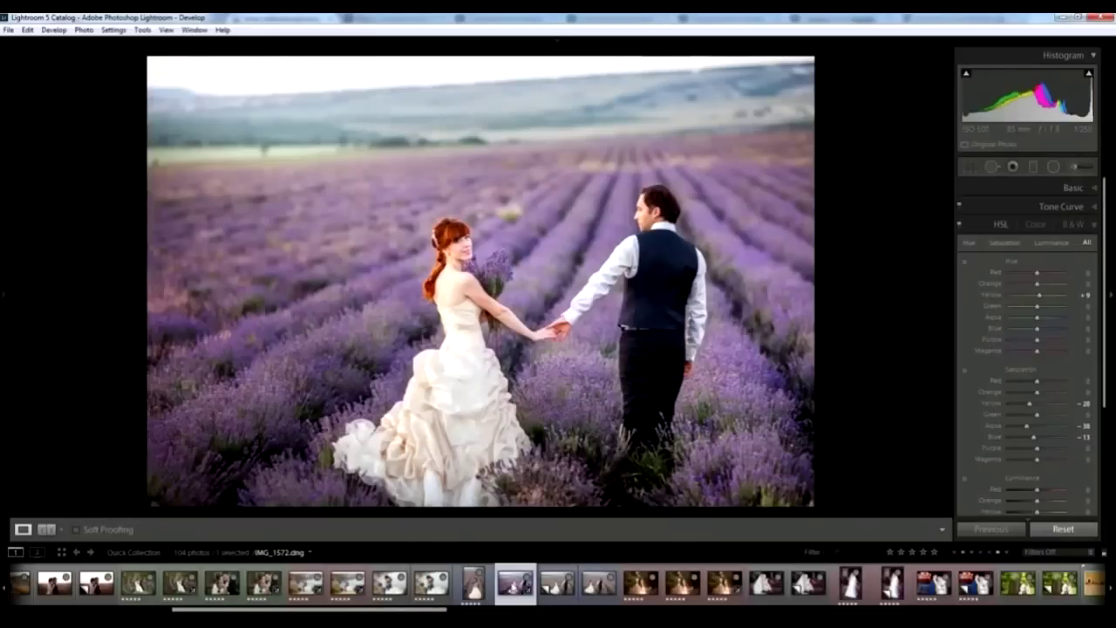
Step: Make a reset virtual copy and compare it enlarged beside the purple-brushed IMG_1572
right_click(512, 587)
left_click(569, 430)
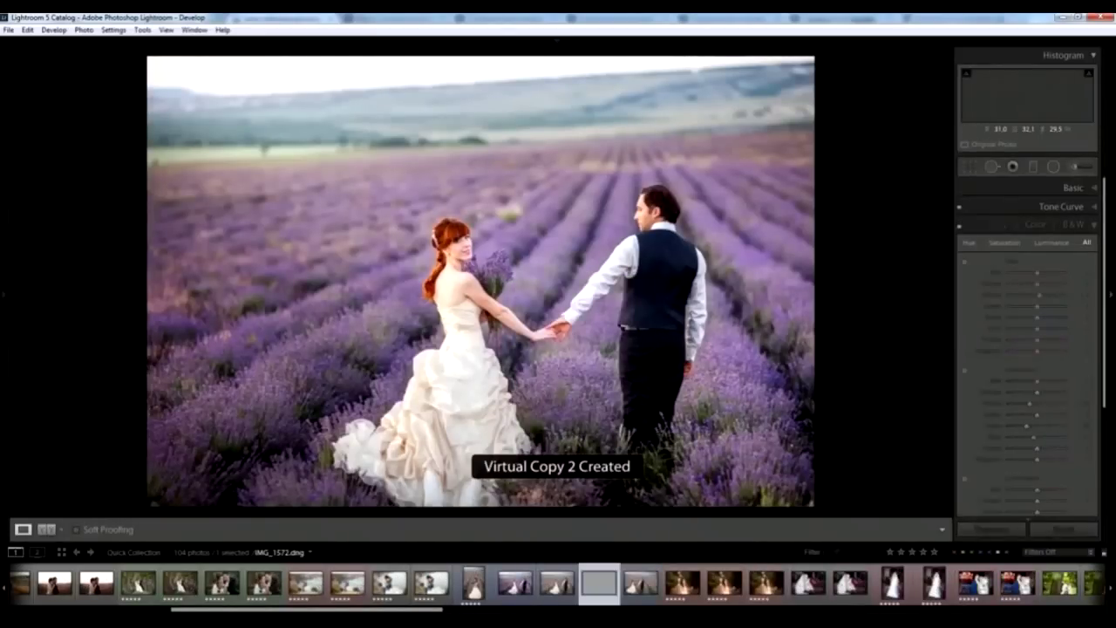
left_click(1063, 532)
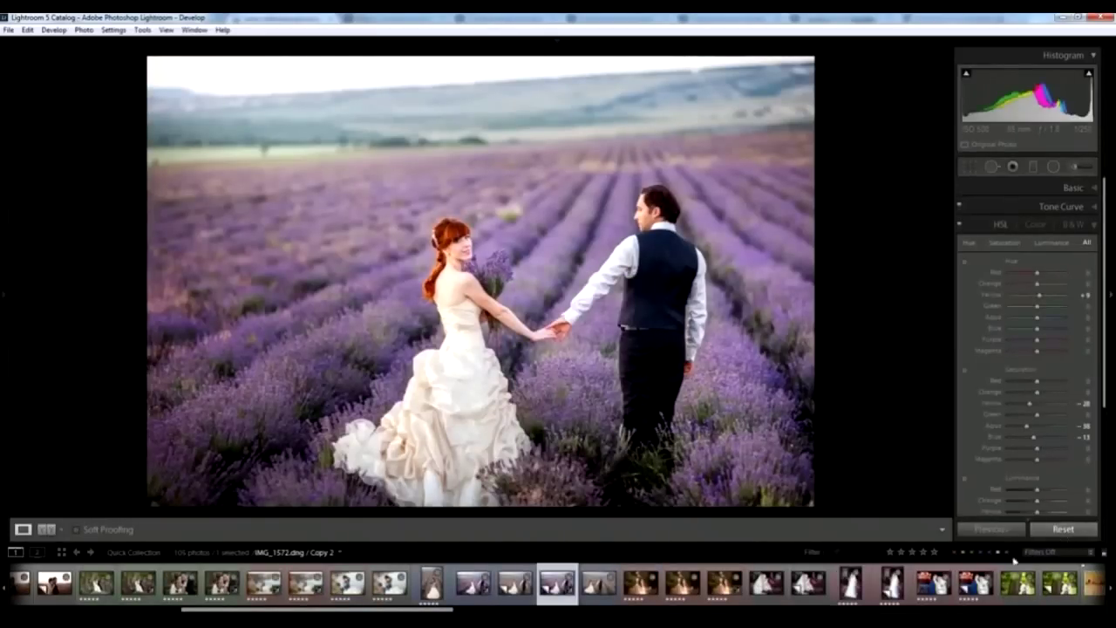
left_click(471, 584)
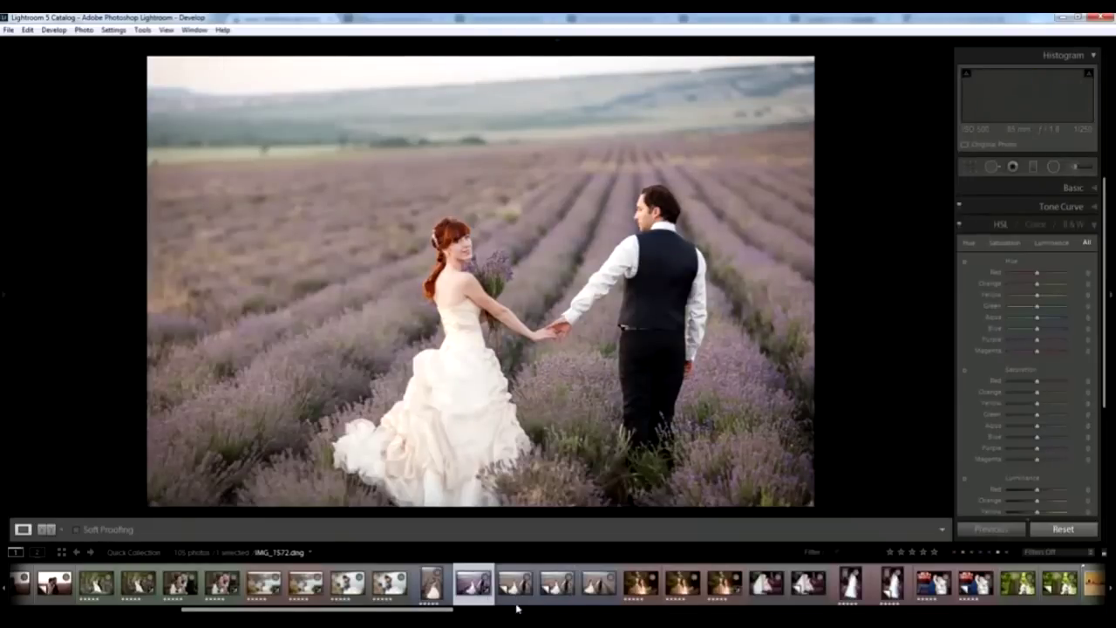
left_click(517, 585, "ctrl")
key("n")
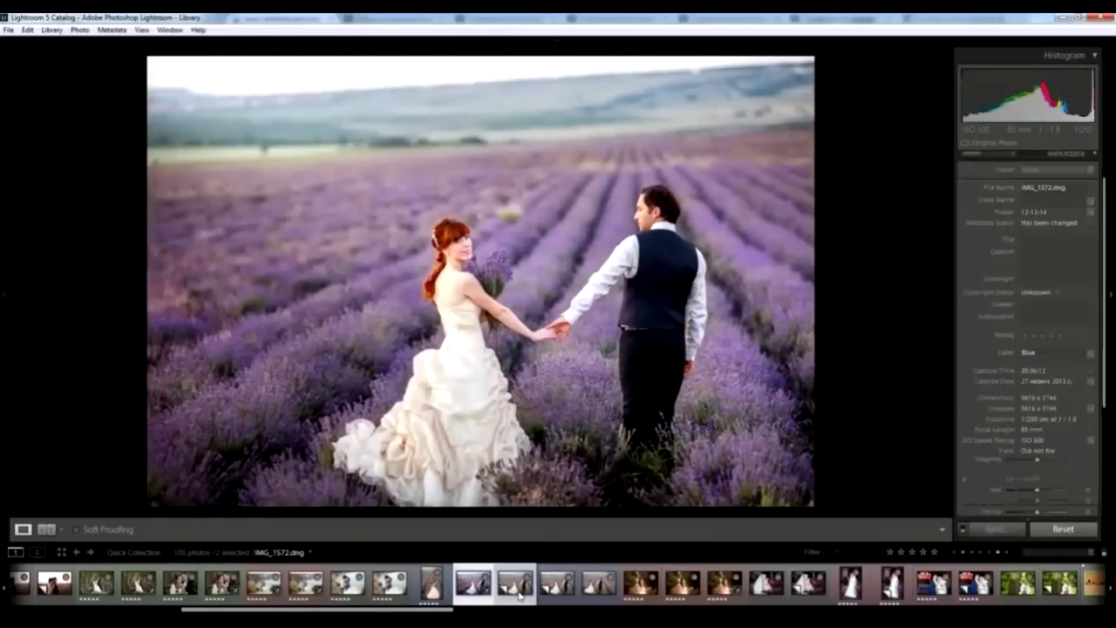
left_click(1112, 297)
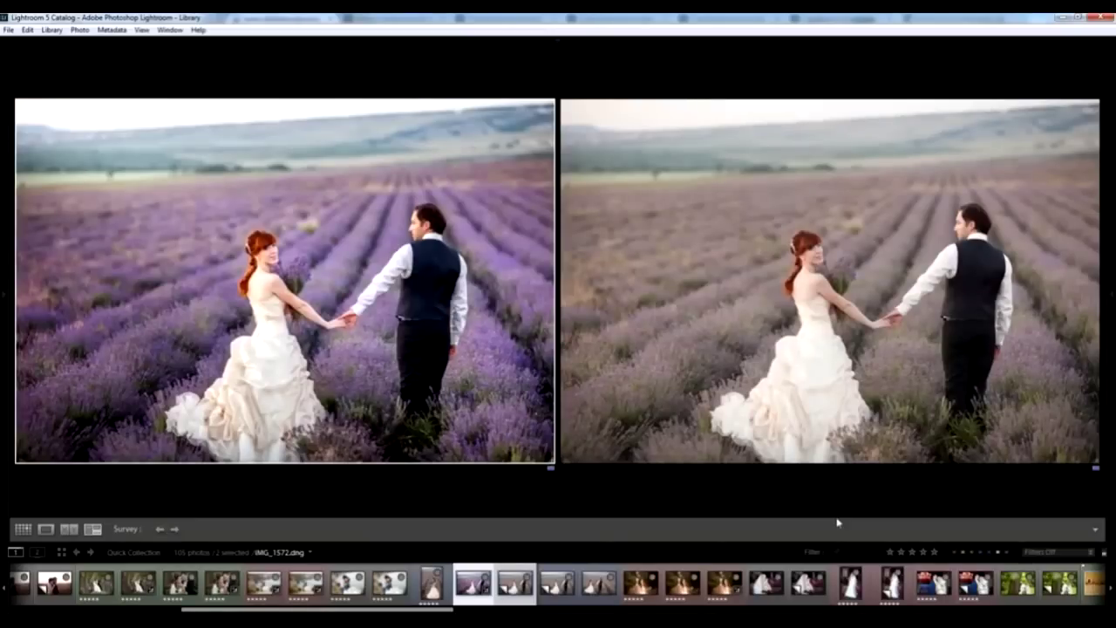
Step: Reopen IMG_1572.dng alone in Develop with the side panels shown
key("ctrl+d")
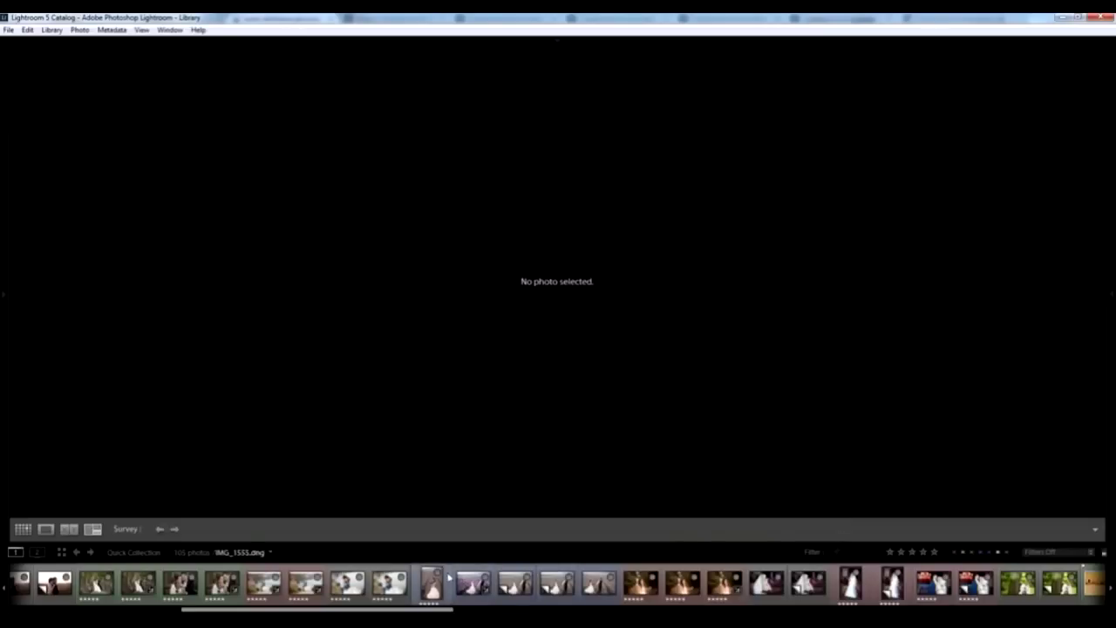
left_click(471, 581)
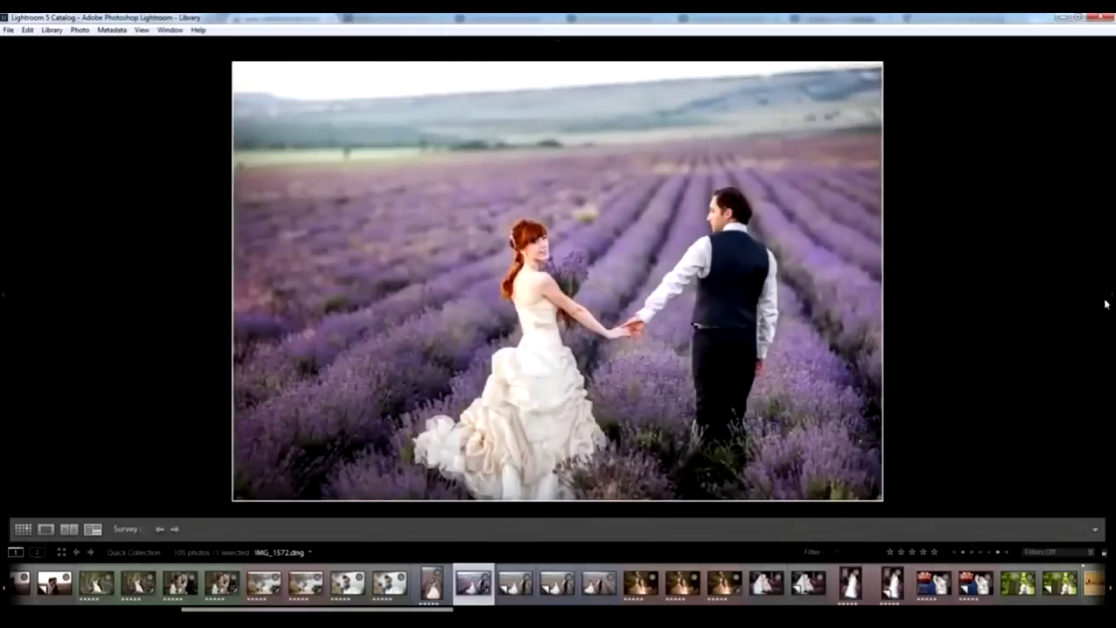
left_click(1113, 277)
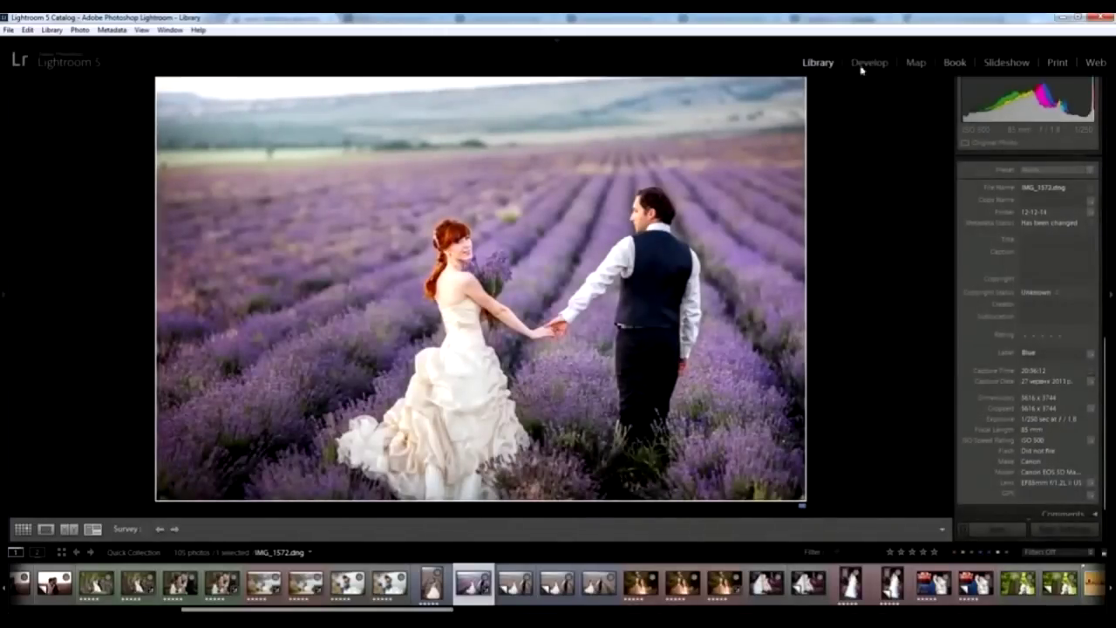
left_click(865, 63)
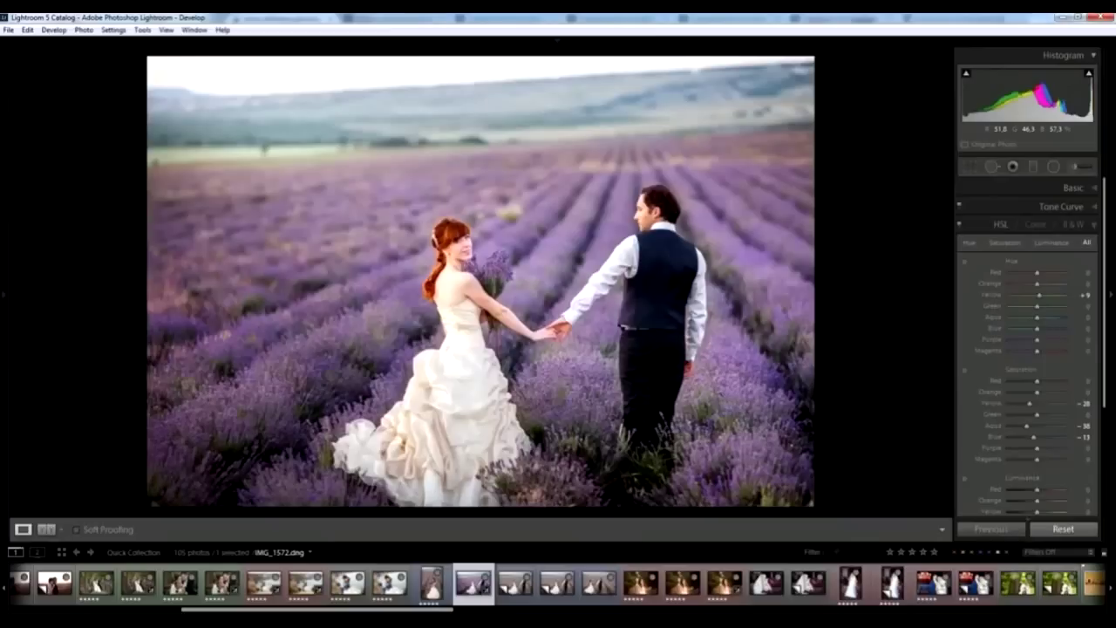
Step: Make a virtual copy of the lavender photo, then open the wheat-field bride portrait IMG_0038.dng
key("ctrl+apostrophe")
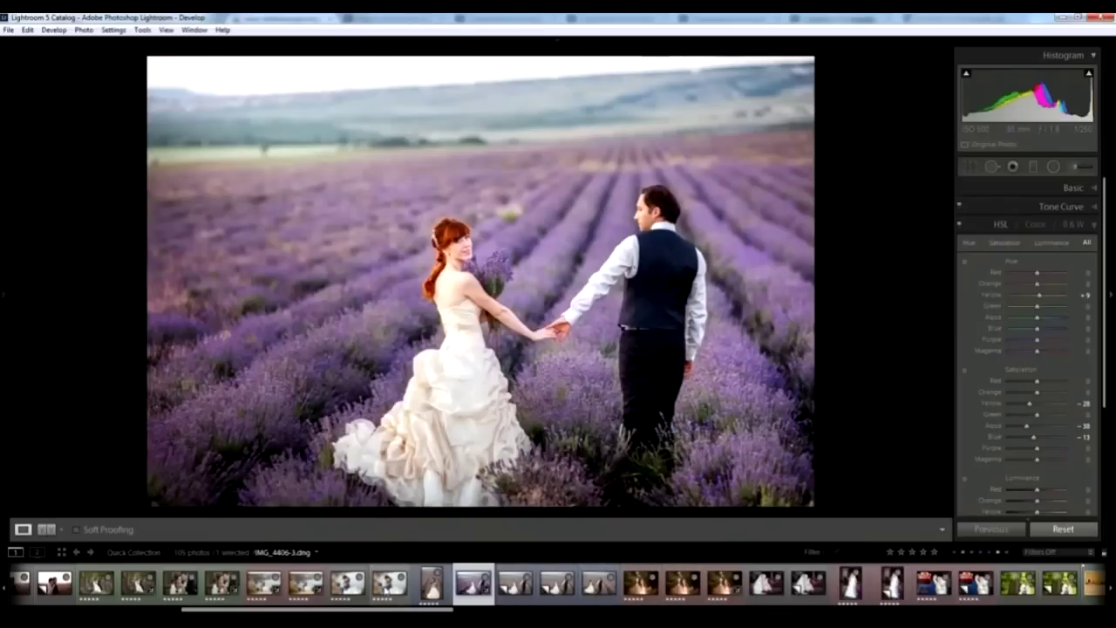
scroll(559, 582, "down", 5)
scroll(558, 583, "down", 5)
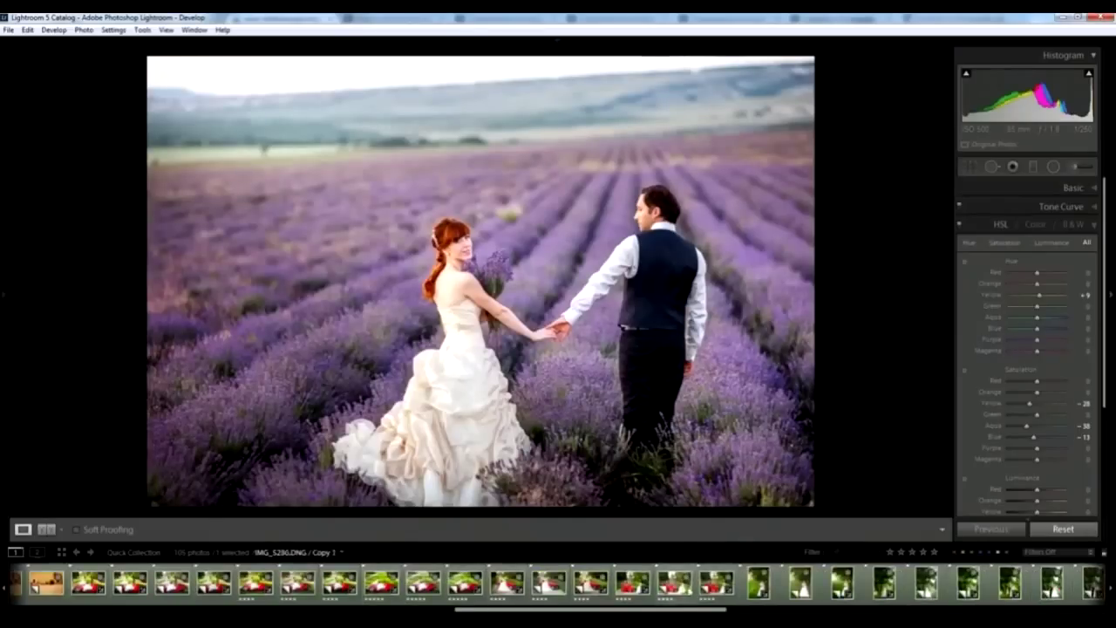
scroll(478, 598, "down", 3)
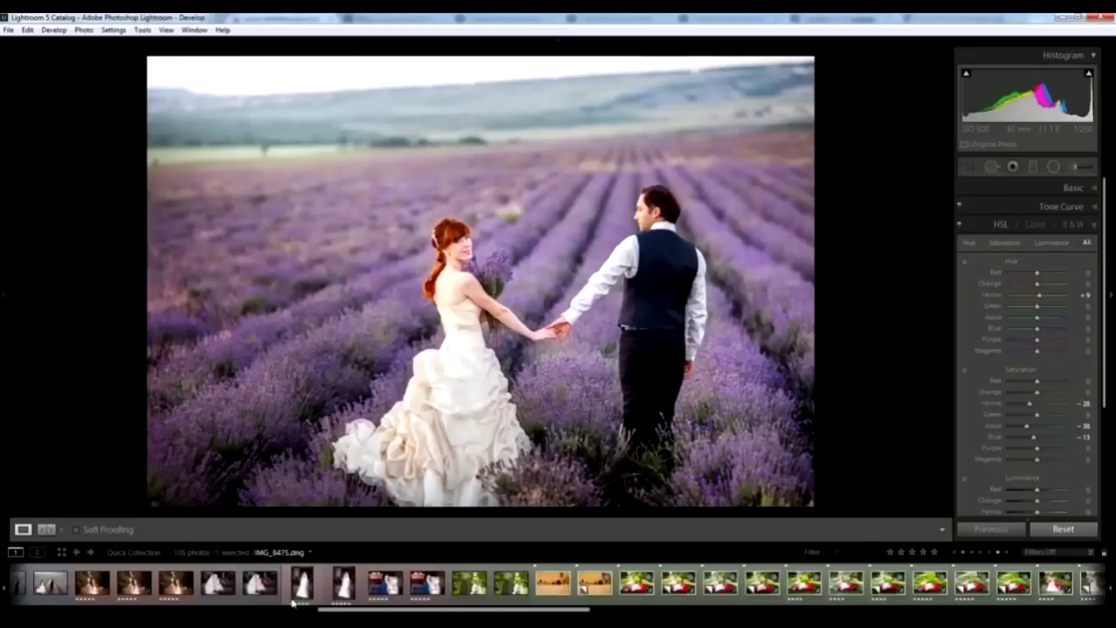
scroll(349, 599, "down", 3)
scroll(296, 601, "down", 3)
scroll(293, 602, "down", 3)
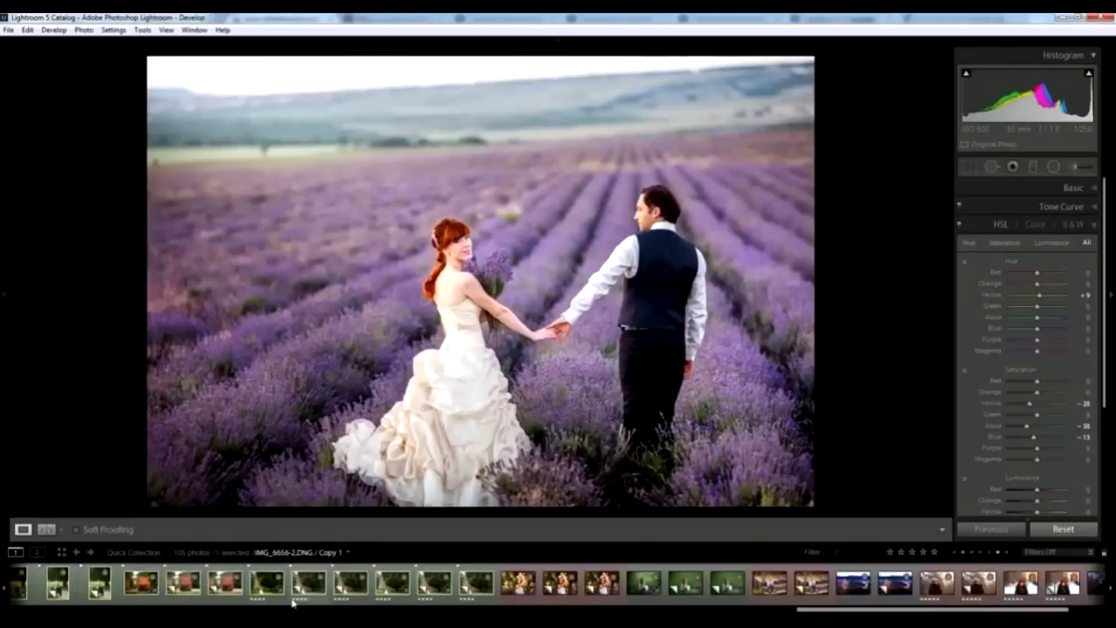
scroll(293, 602, "up", 10)
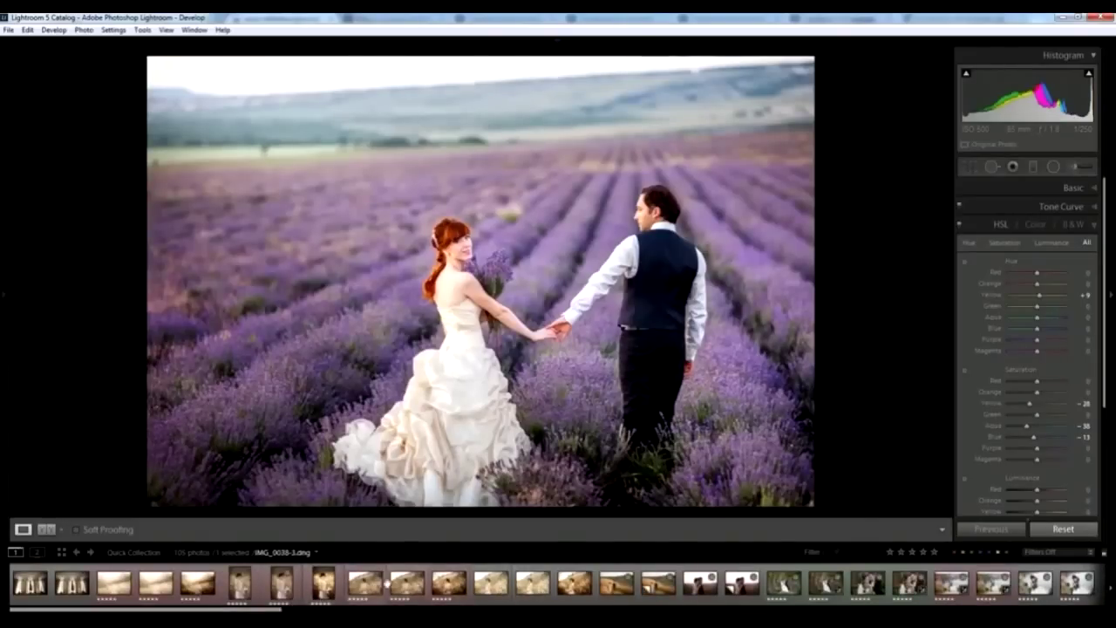
left_click(449, 582)
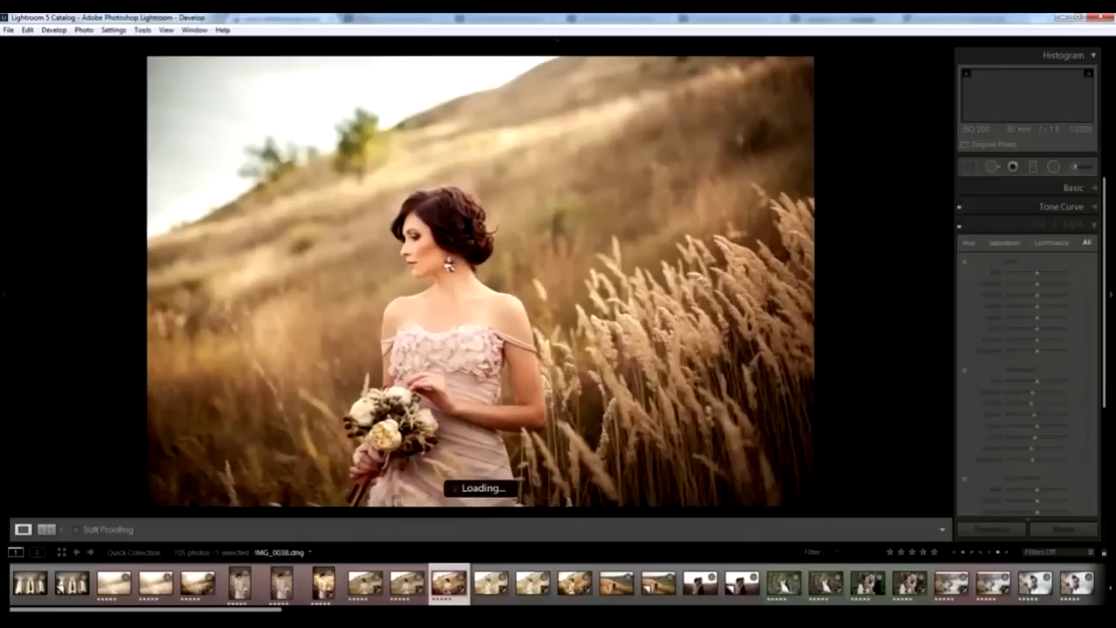
left_click(4, 296)
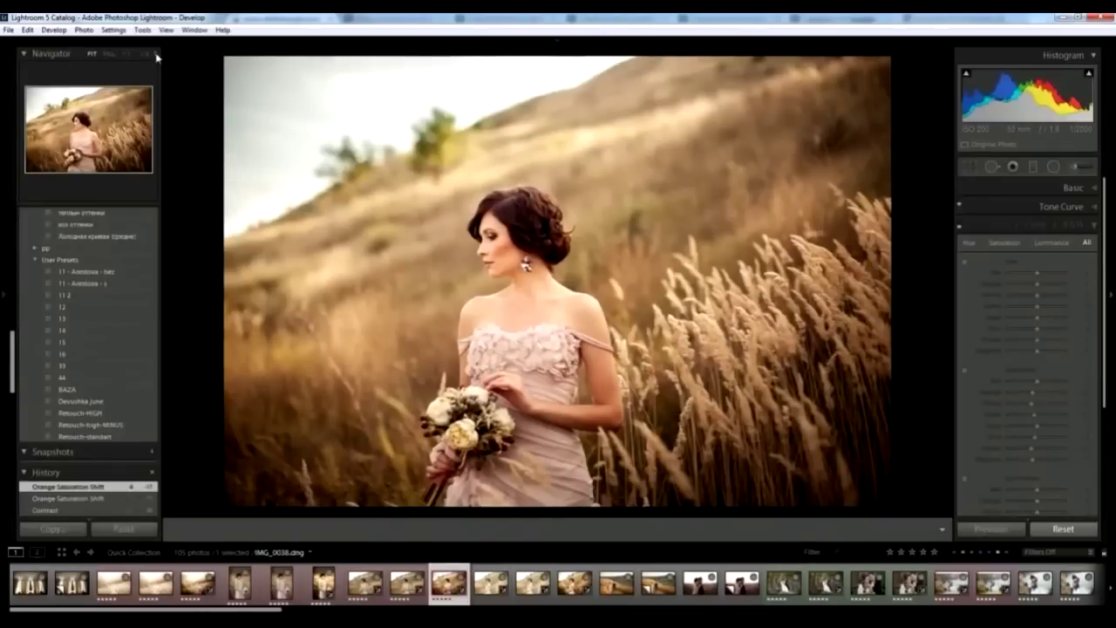
Step: Zoom in on the wheat-field portrait and pan to centre the bride
left_click(157, 54)
left_click(130, 105)
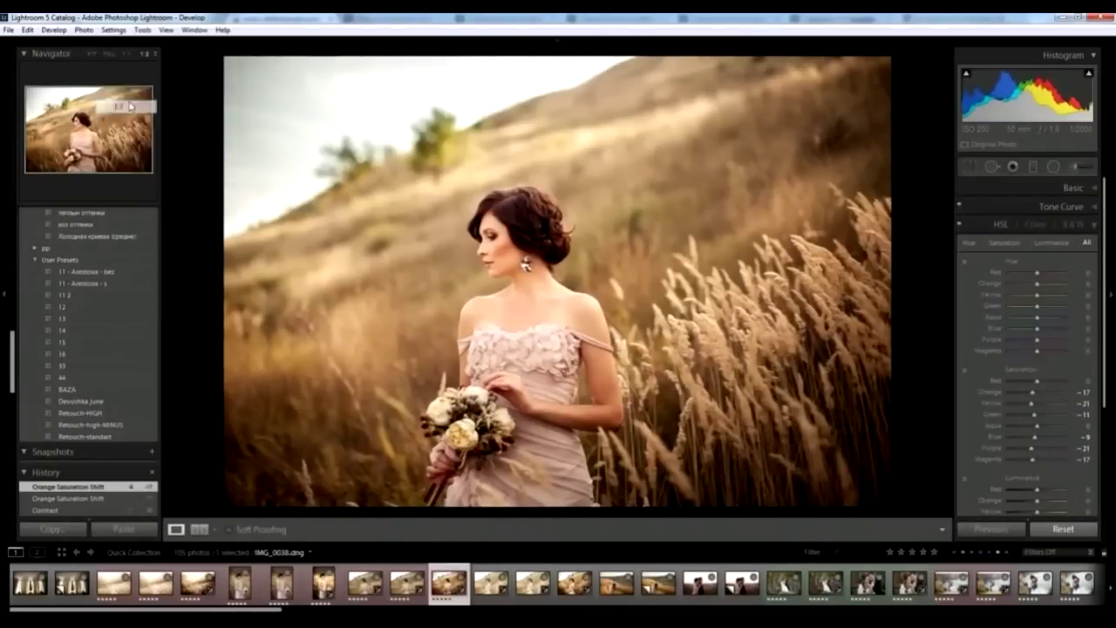
left_click(130, 105)
left_click(5, 296)
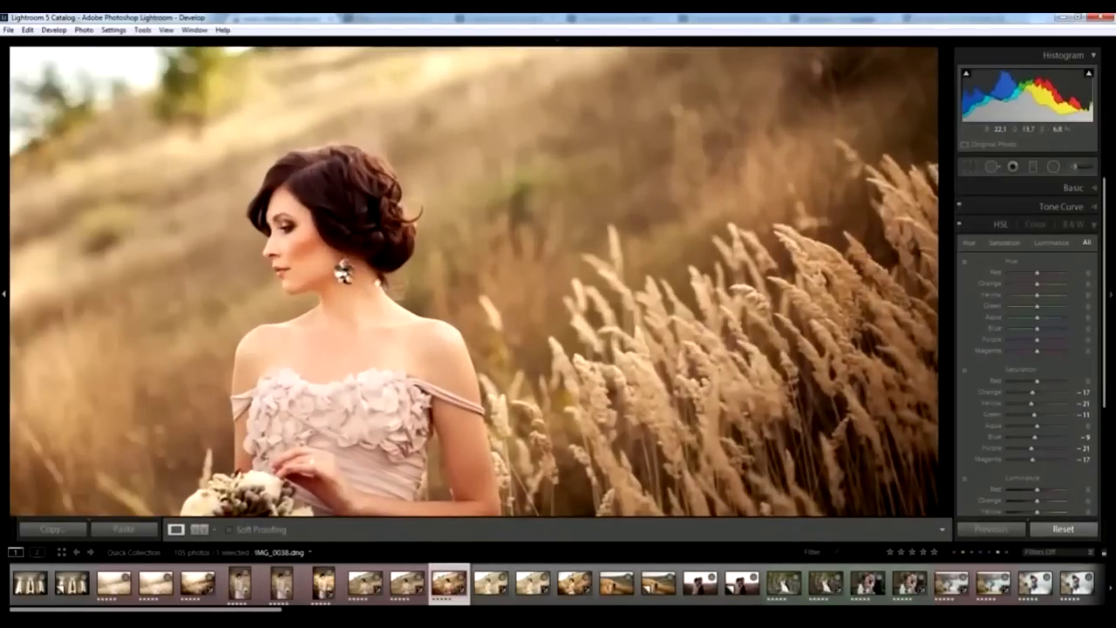
left_click_drag(361, 309, 505, 247)
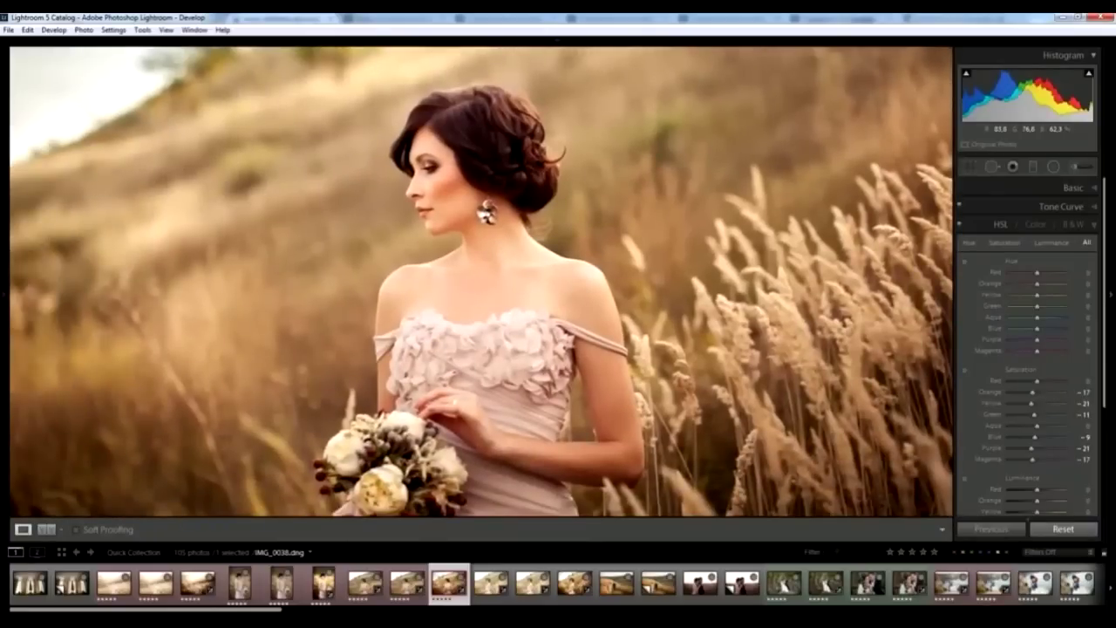
left_click(1074, 166)
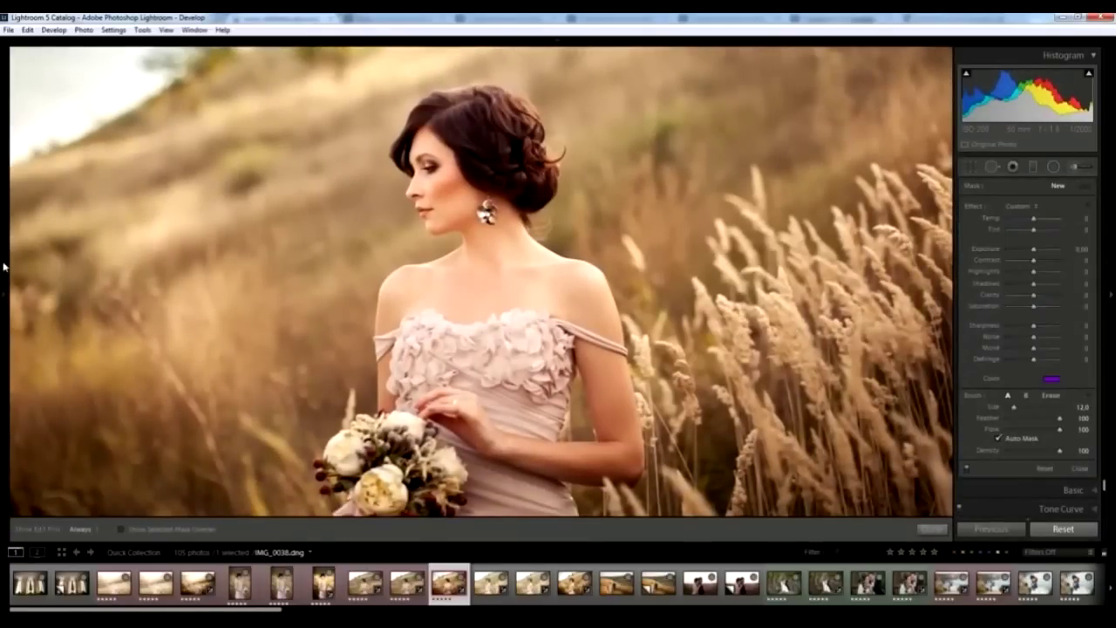
Step: Set the Navigator zoom to 1:2 and hide the side panels
left_click(155, 54)
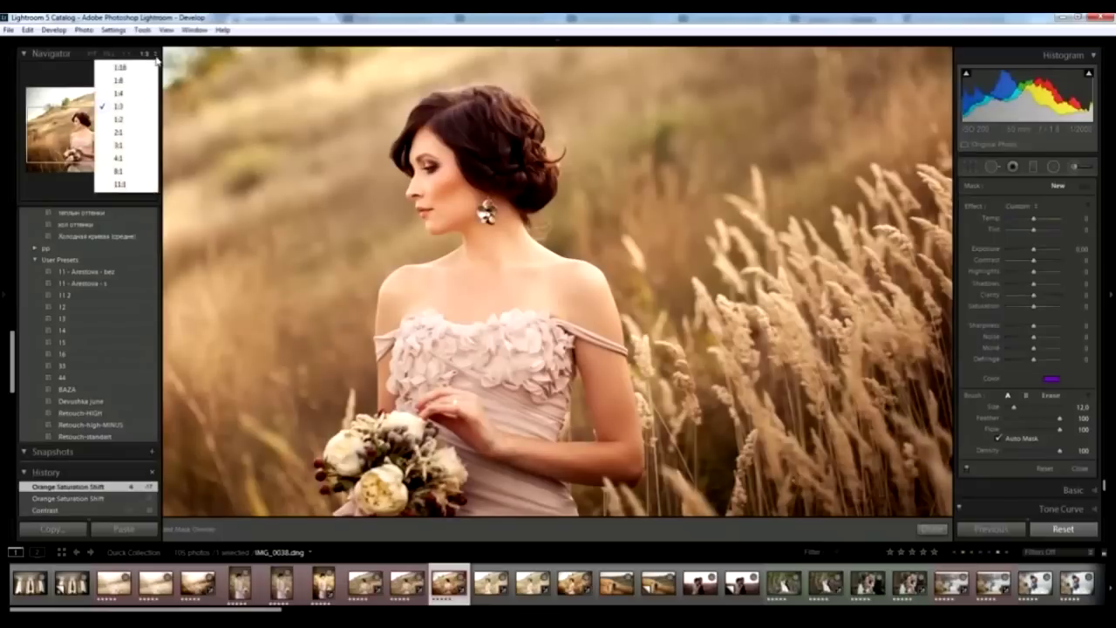
left_click(122, 122)
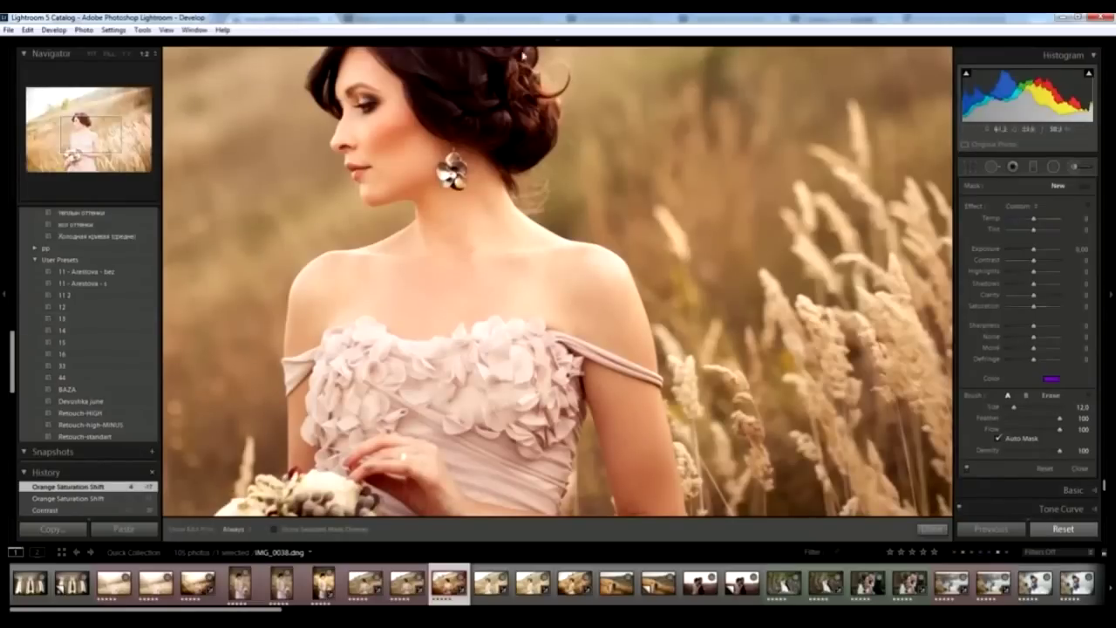
key("F7")
key("k")
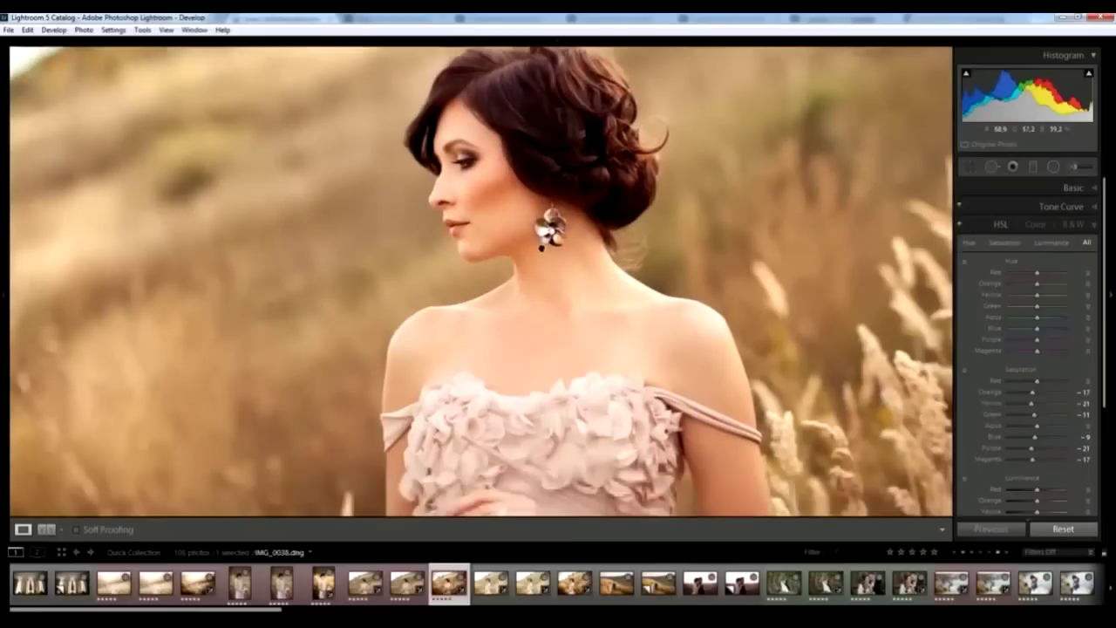
left_click(5, 288)
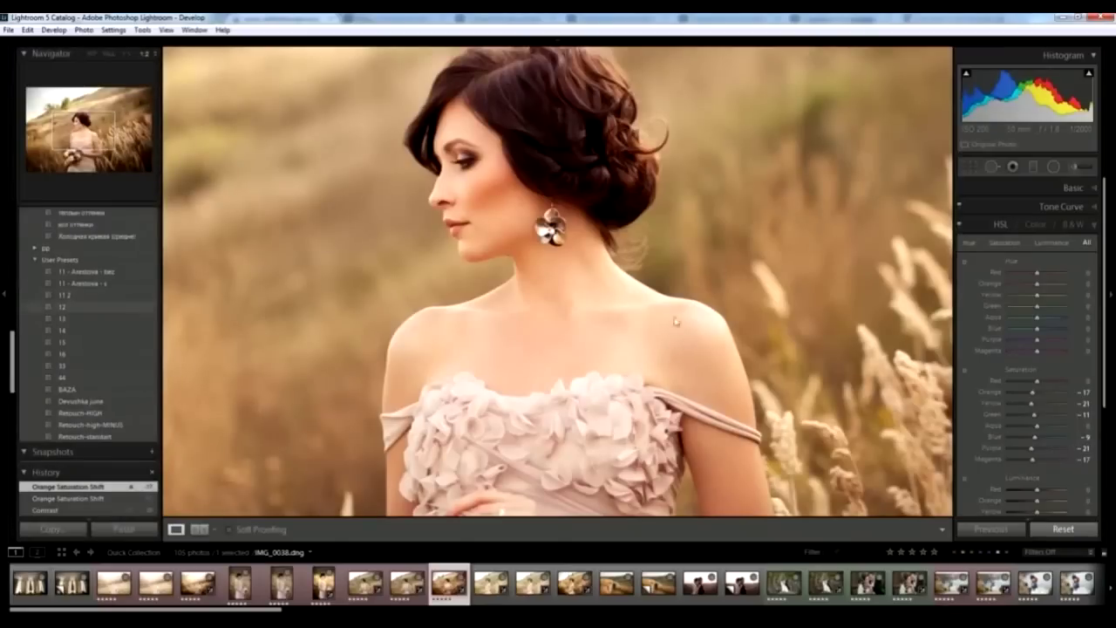
left_click(3, 297)
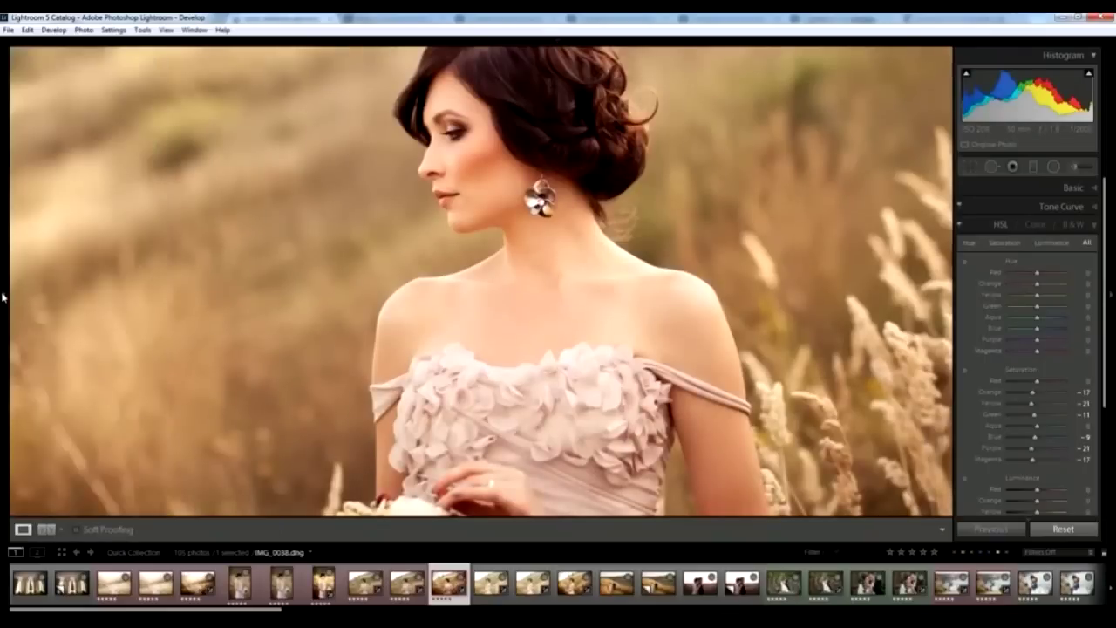
Step: Paint a size-14 brush mask over the bride's shoulders and inspect it at 1:1
left_click(1079, 165)
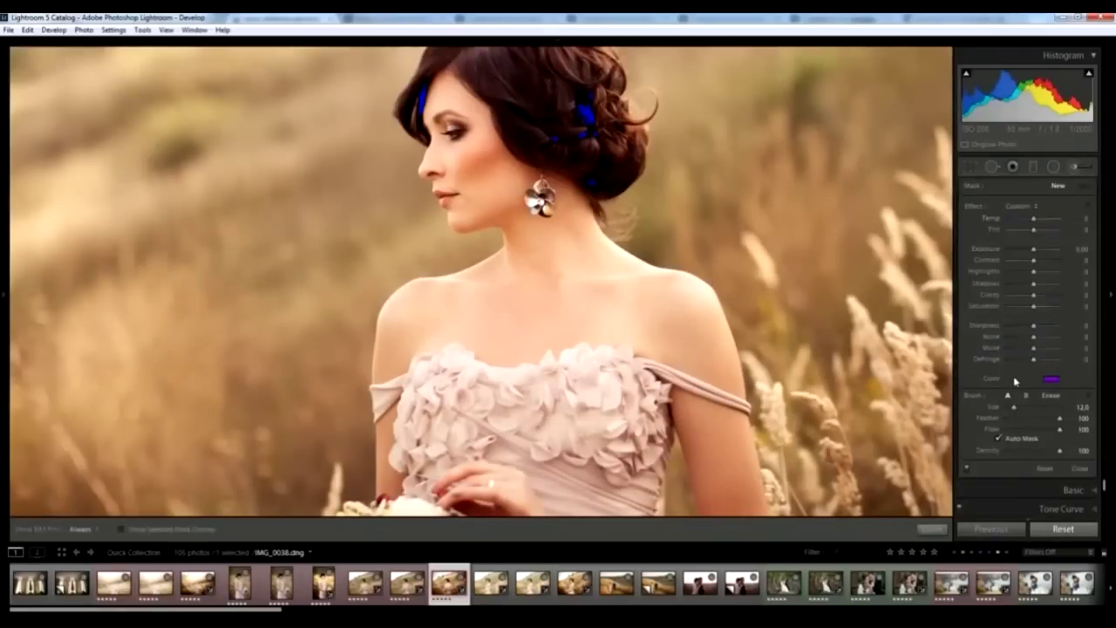
key("bracketright")
mouse_move(419, 301)
left_mouse_down()
mouse_move(485, 330)
mouse_move(598, 304)
mouse_move(688, 331)
mouse_move(666, 302)
mouse_move(510, 241)
mouse_move(458, 157)
mouse_move(462, 114)
mouse_move(447, 92)
left_mouse_up()
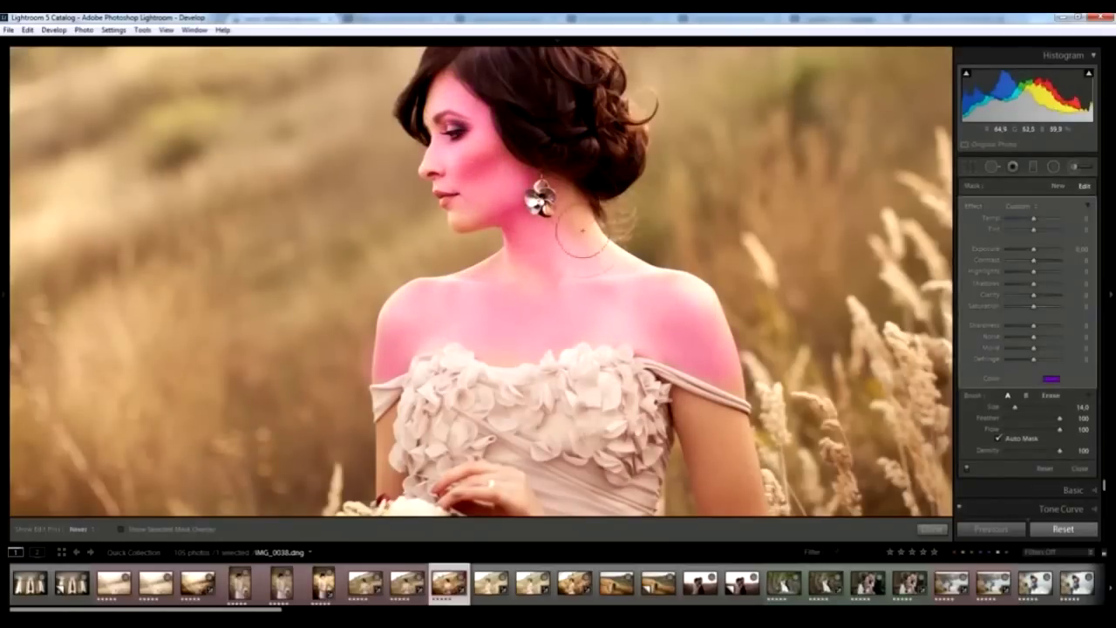
key("h")
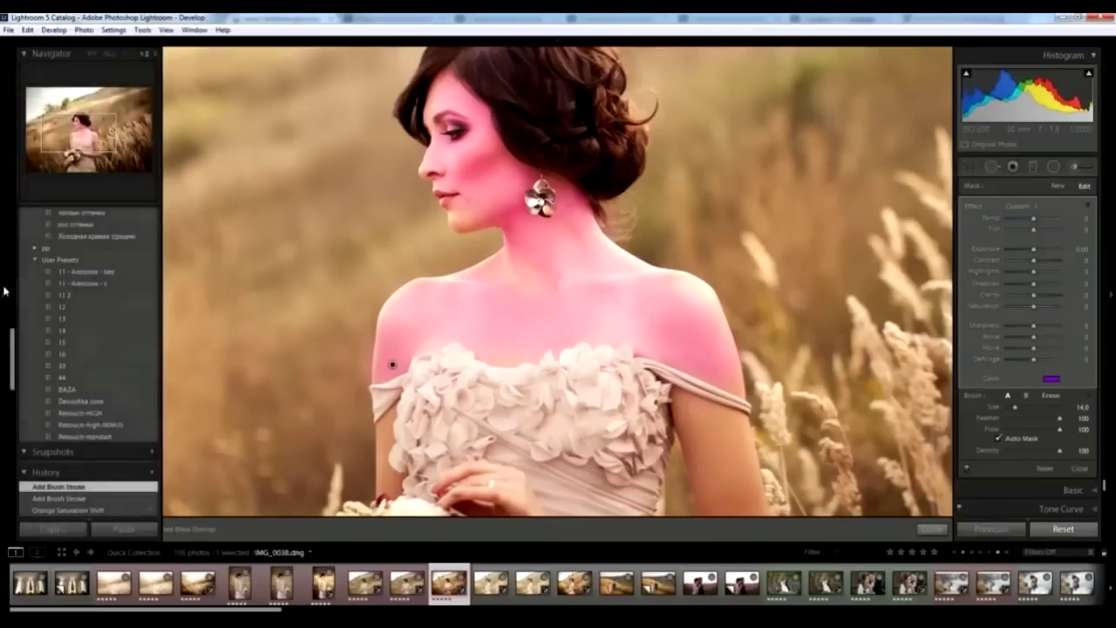
left_click(128, 54)
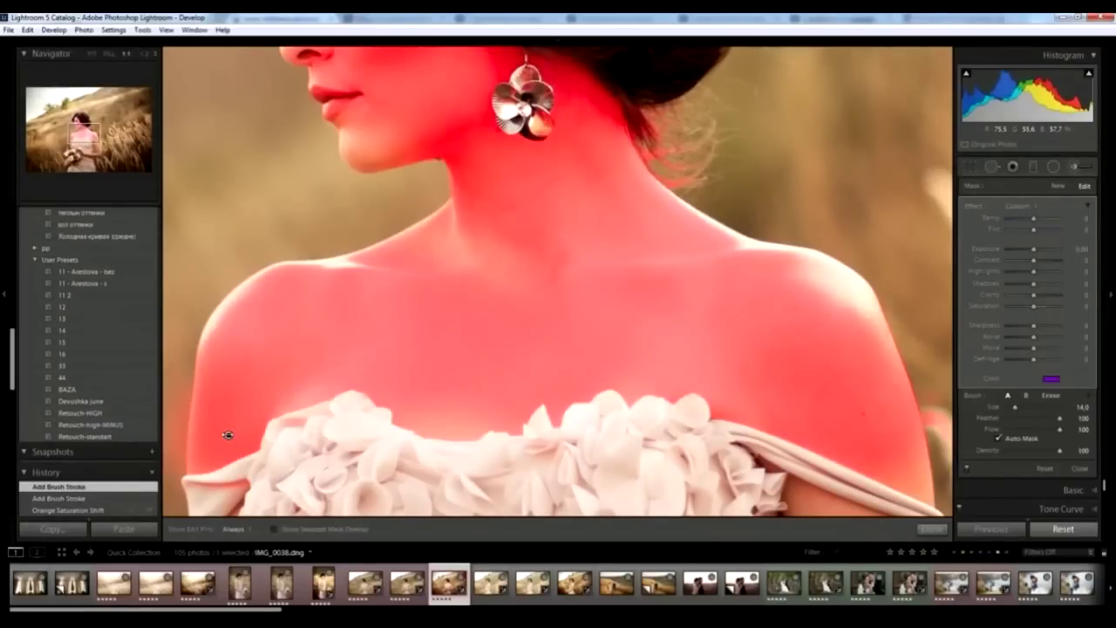
Step: Cycle the mask overlay colours, delete the brush pin, and return to the full portrait
key("o")
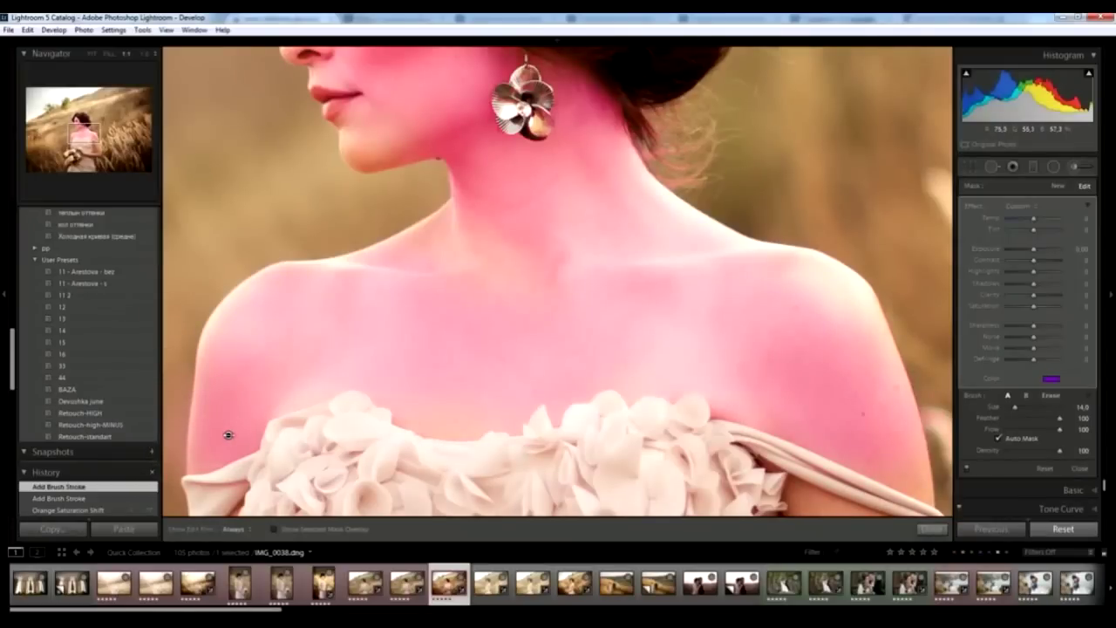
key("o")
key("shift+o")
key("Delete")
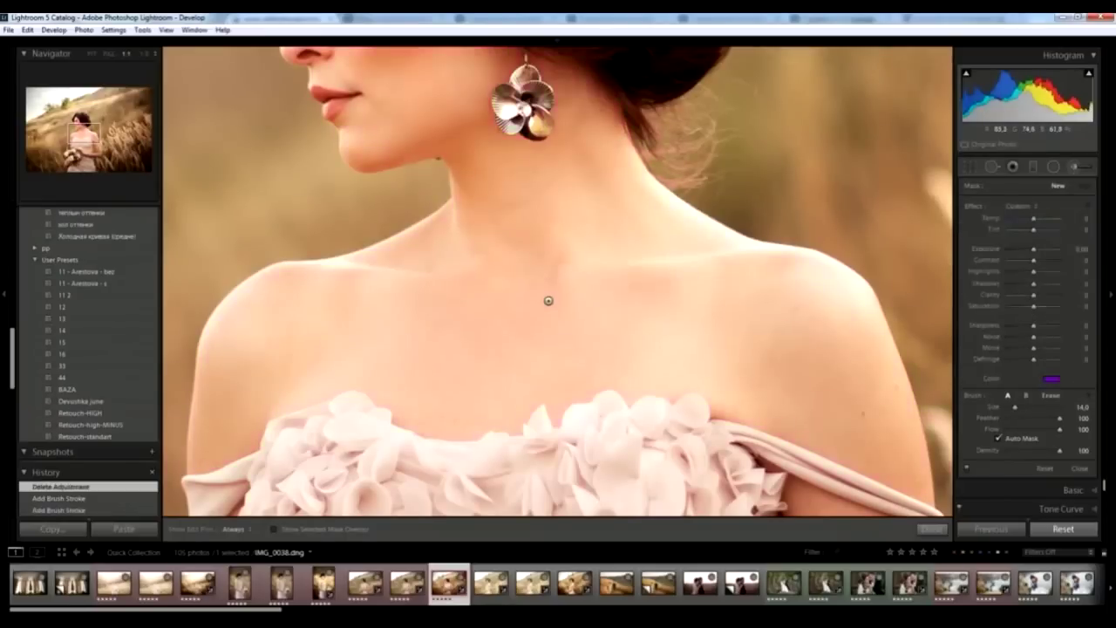
key("k")
left_click(548, 305)
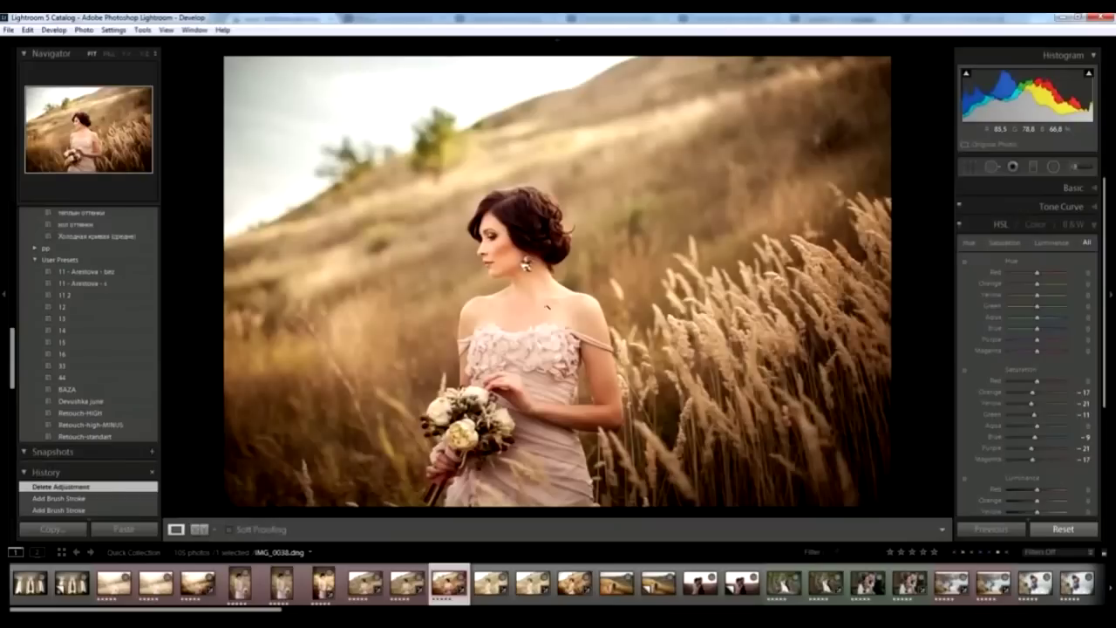
Step: Open the lavender couple photo IMG_1572 and delete its earlier adjustment brush pin
mouse_move(146, 609)
left_mouse_down()
mouse_move(855, 609)
mouse_move(388, 608)
left_mouse_up()
left_click(187, 582)
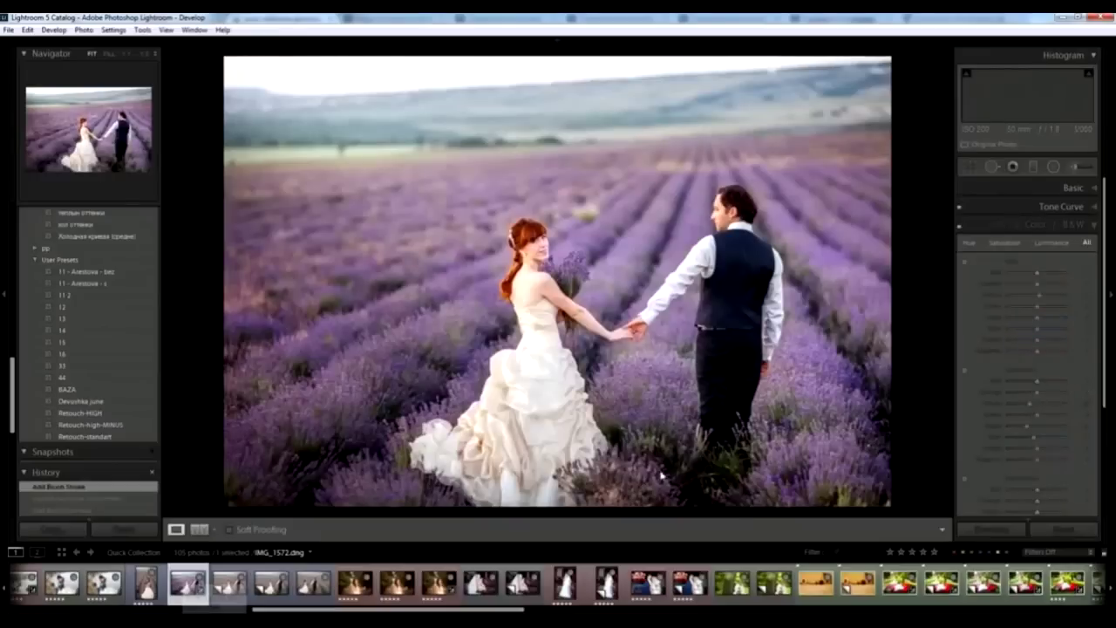
left_click(1077, 166)
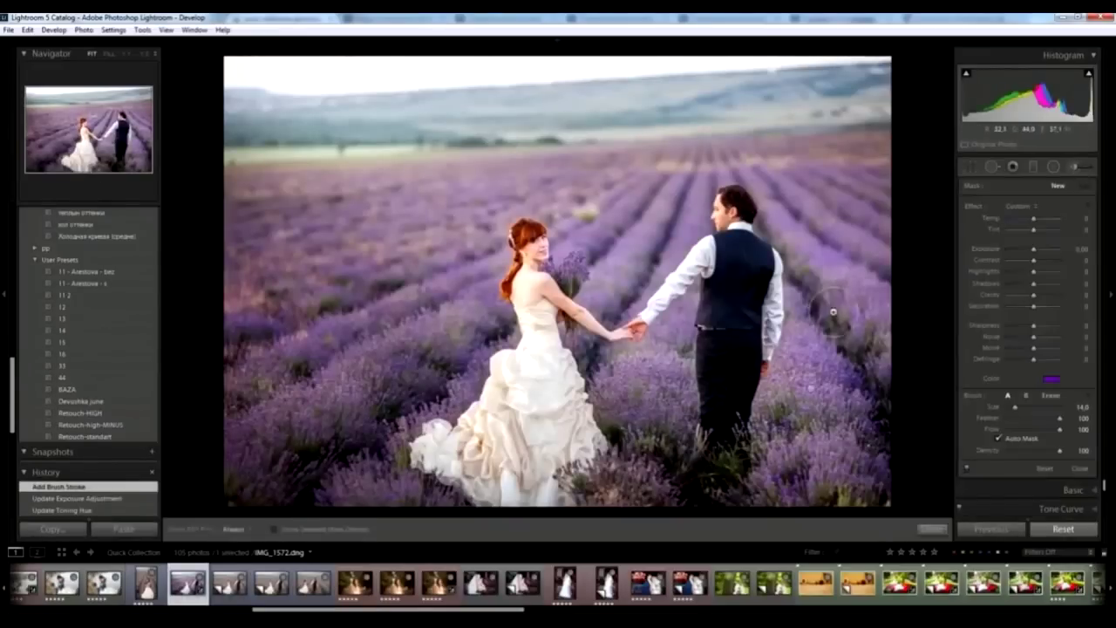
left_click(812, 394)
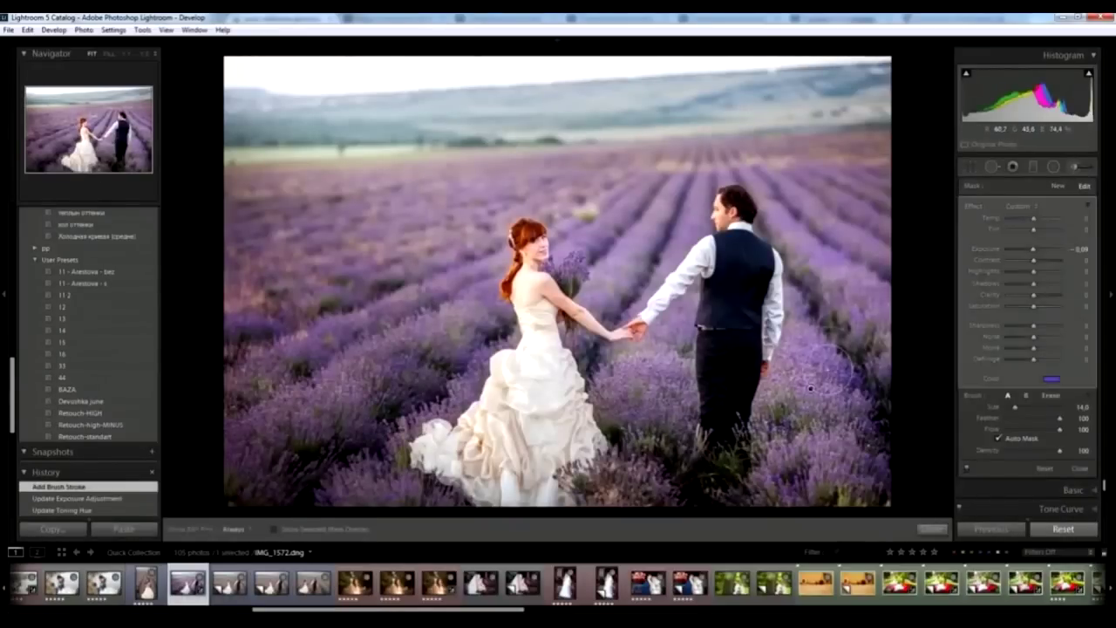
key("Delete")
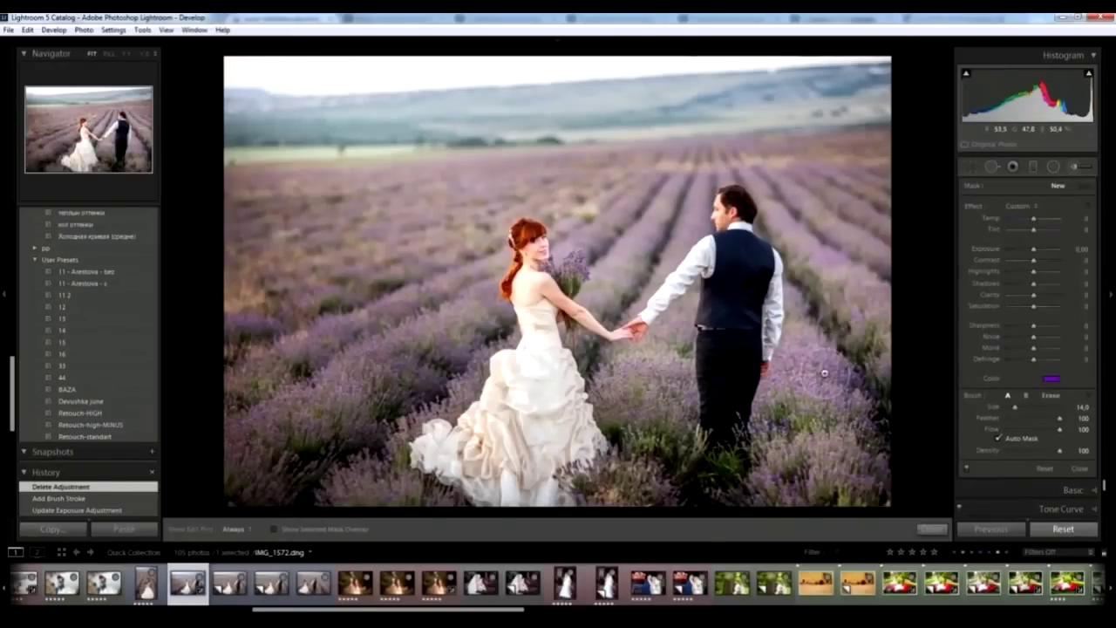
left_click(1053, 380)
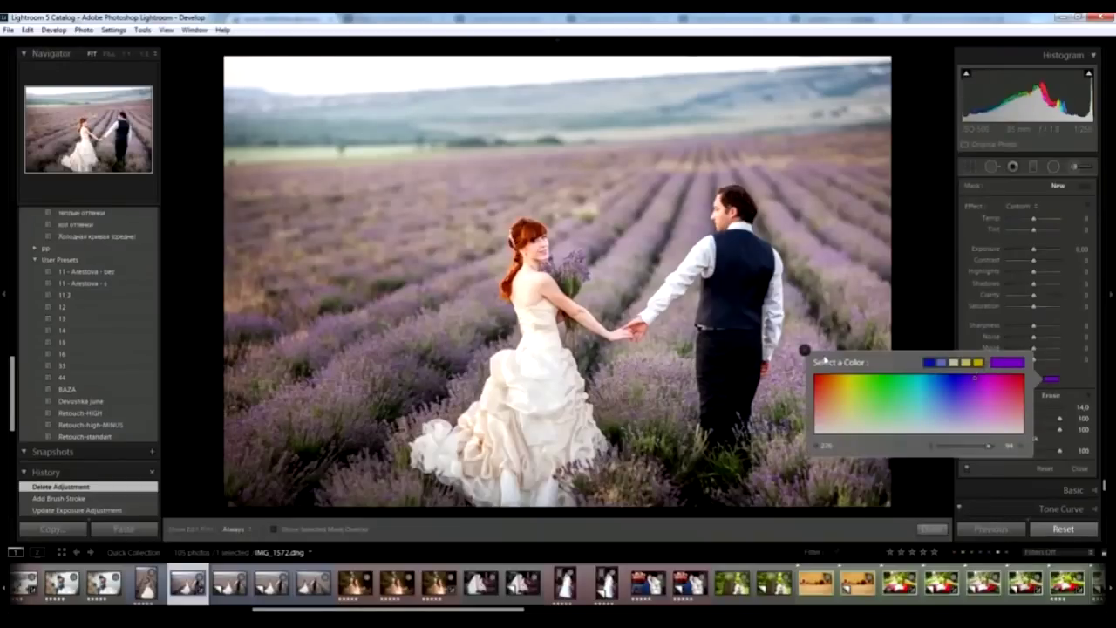
left_click(804, 349)
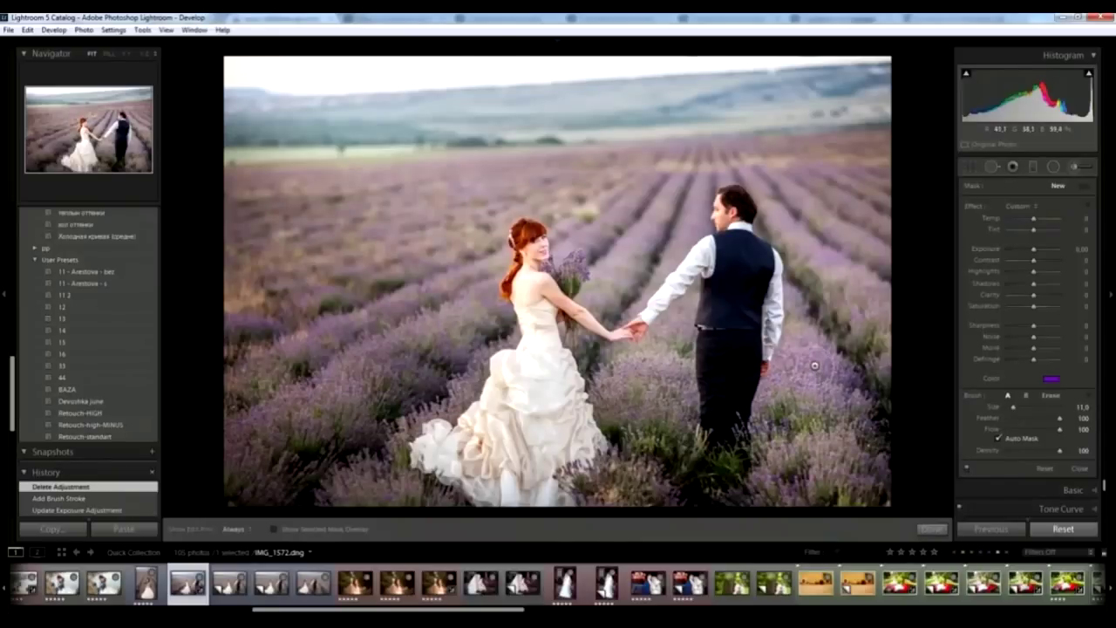
left_click_drag(815, 362, 855, 384)
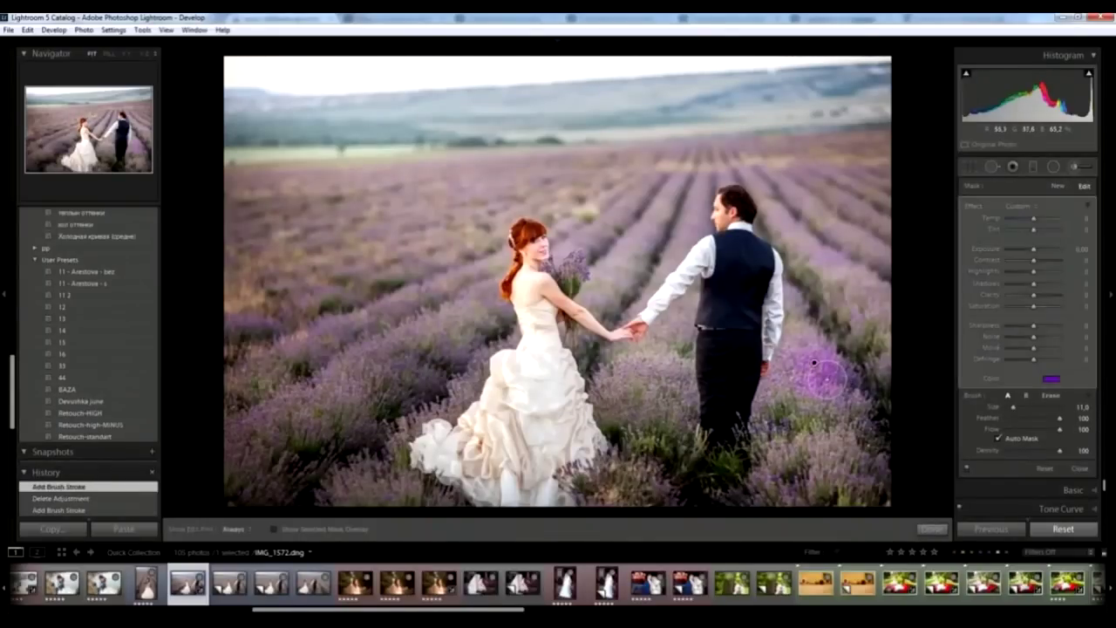
left_click_drag(815, 363, 815, 364)
key("Delete")
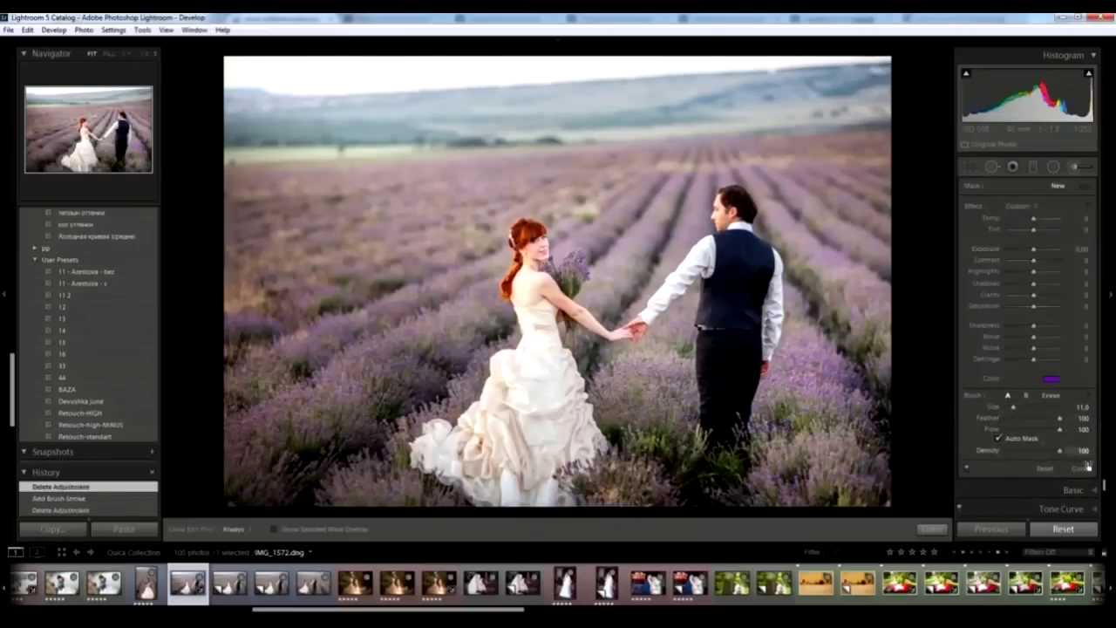
Step: Try HSL Purple saturation at +100, then reset it back to 0
left_click(1080, 467)
scroll(1056, 444, "down", 2)
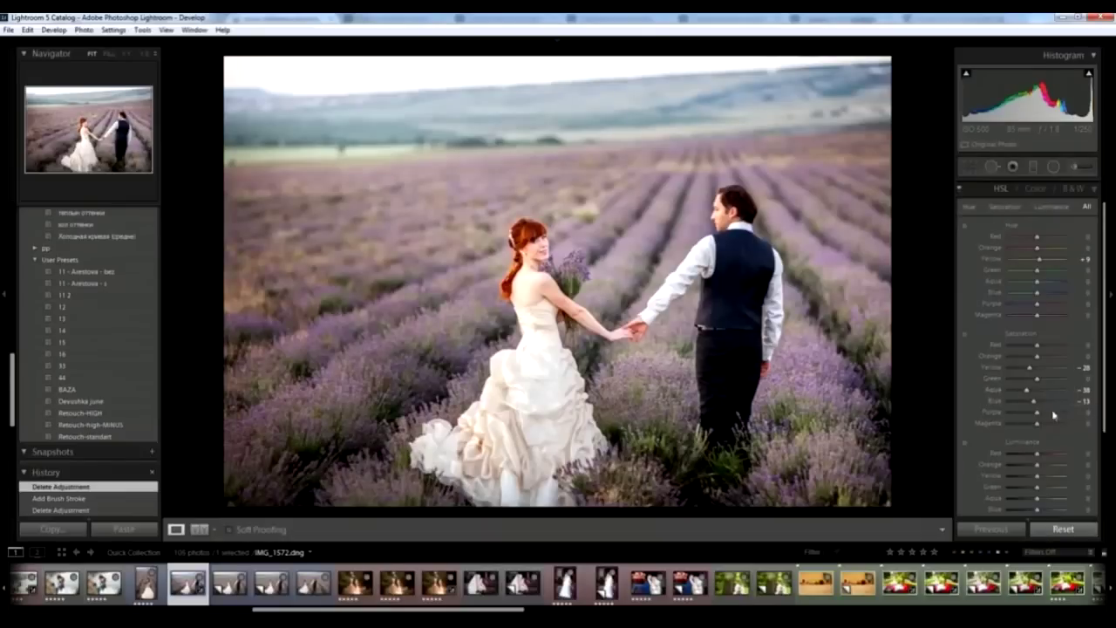
left_click_drag(1038, 411, 1078, 419)
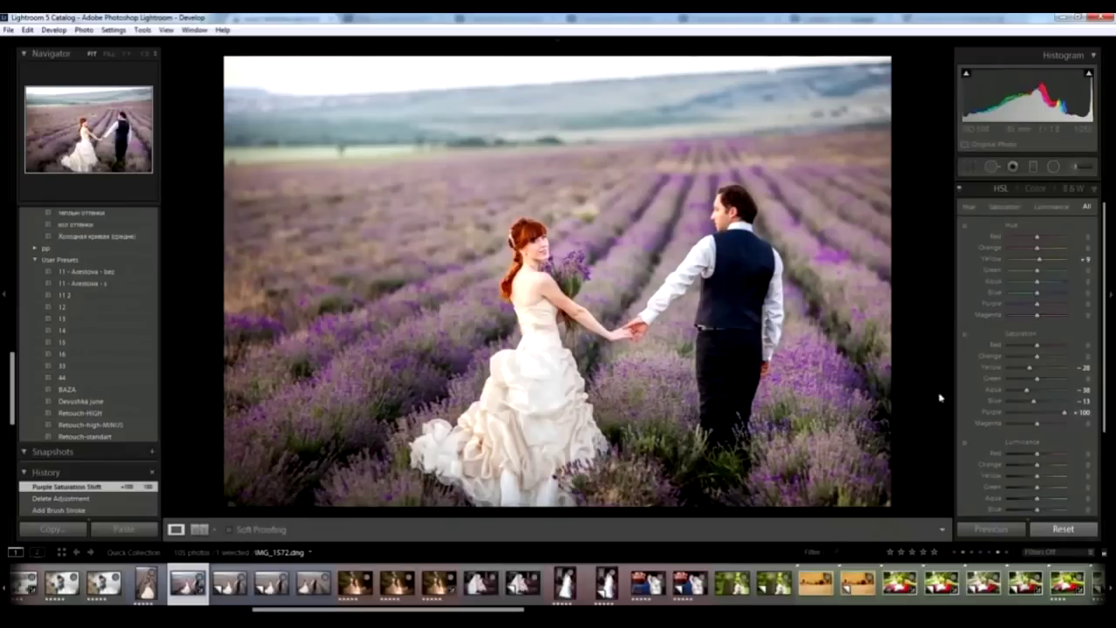
double_click(991, 413)
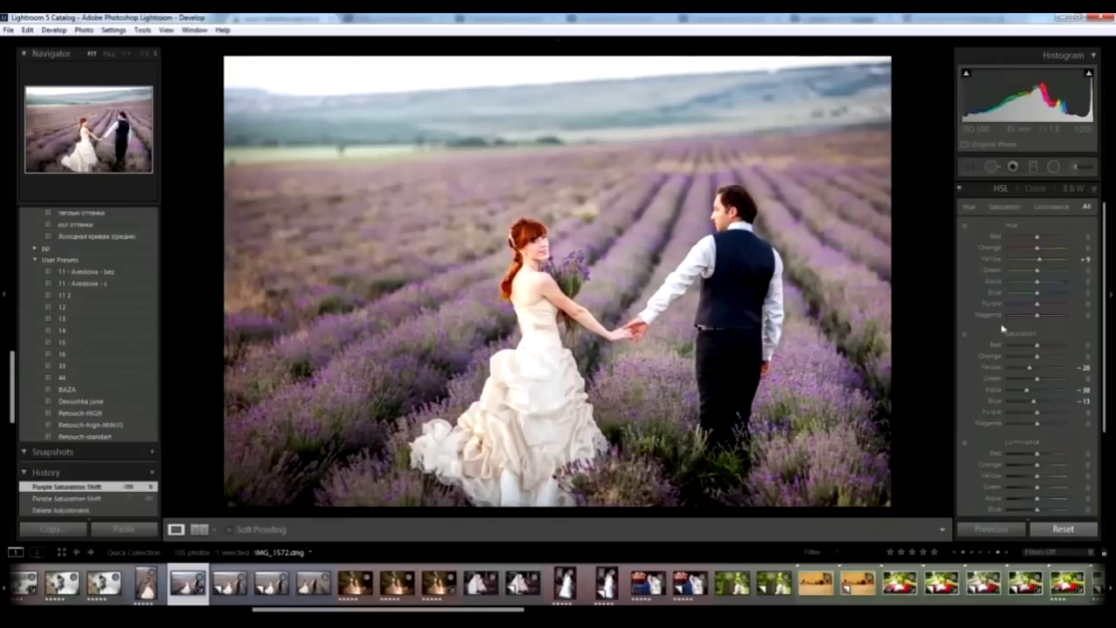
left_click(1075, 168)
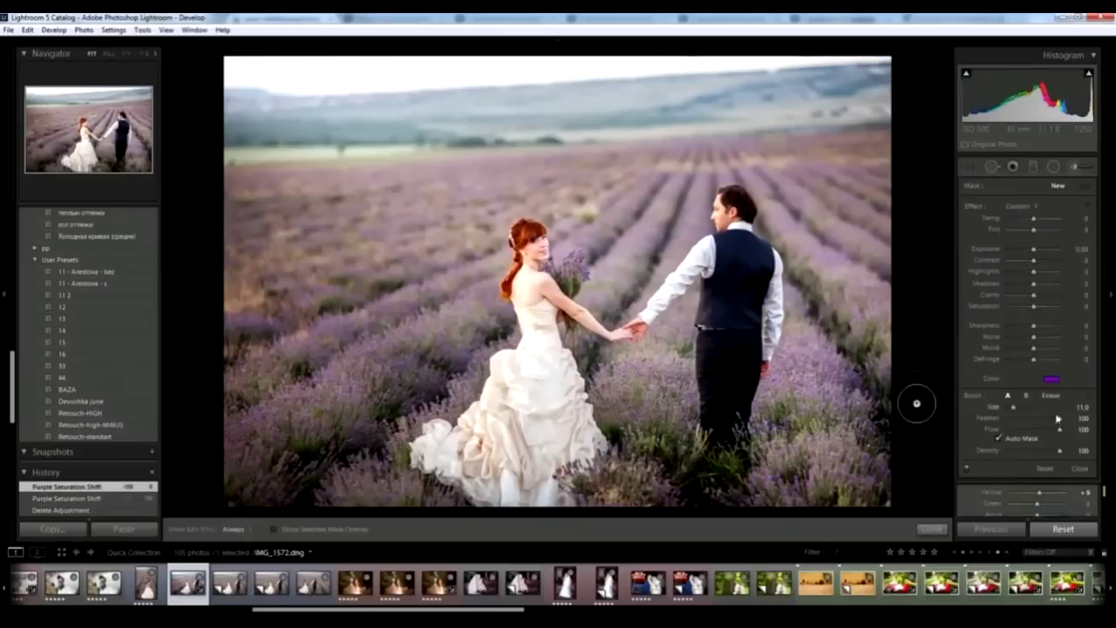
Step: Brush purple over the lavender right of the man, the upper rows and near the couple's hands
scroll(911, 401, "down", 1)
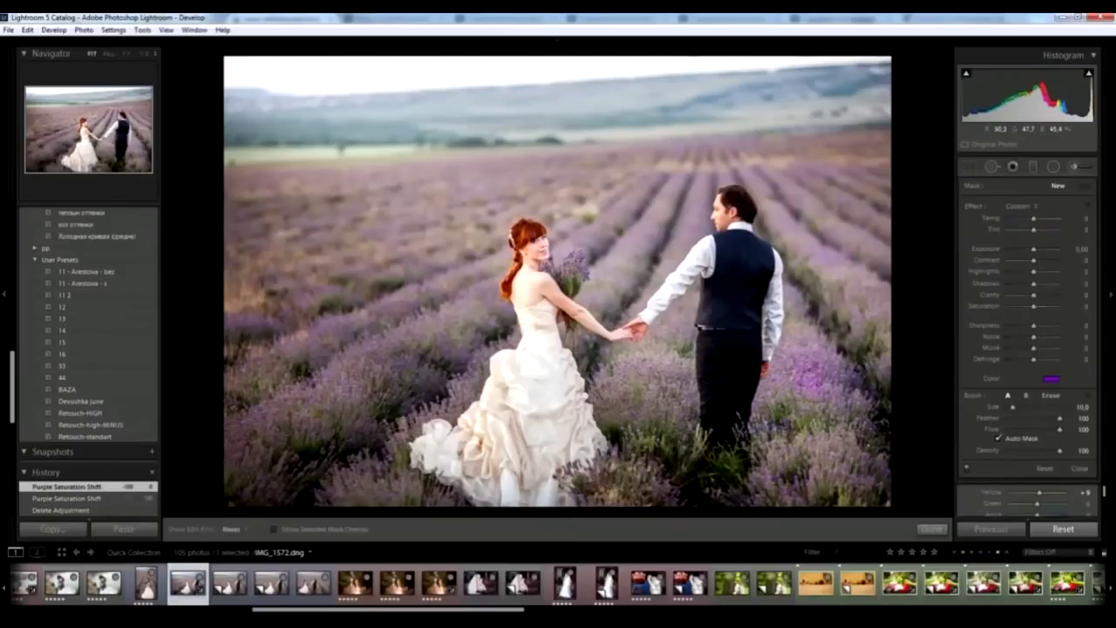
left_click_drag(810, 369, 796, 406)
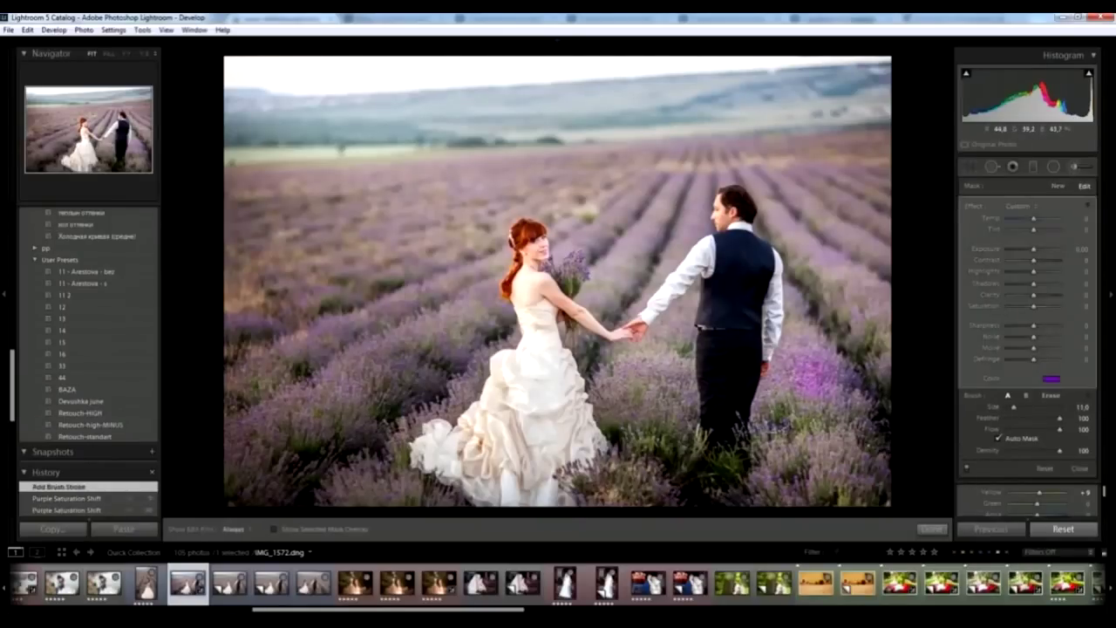
scroll(790, 397, "up", 2)
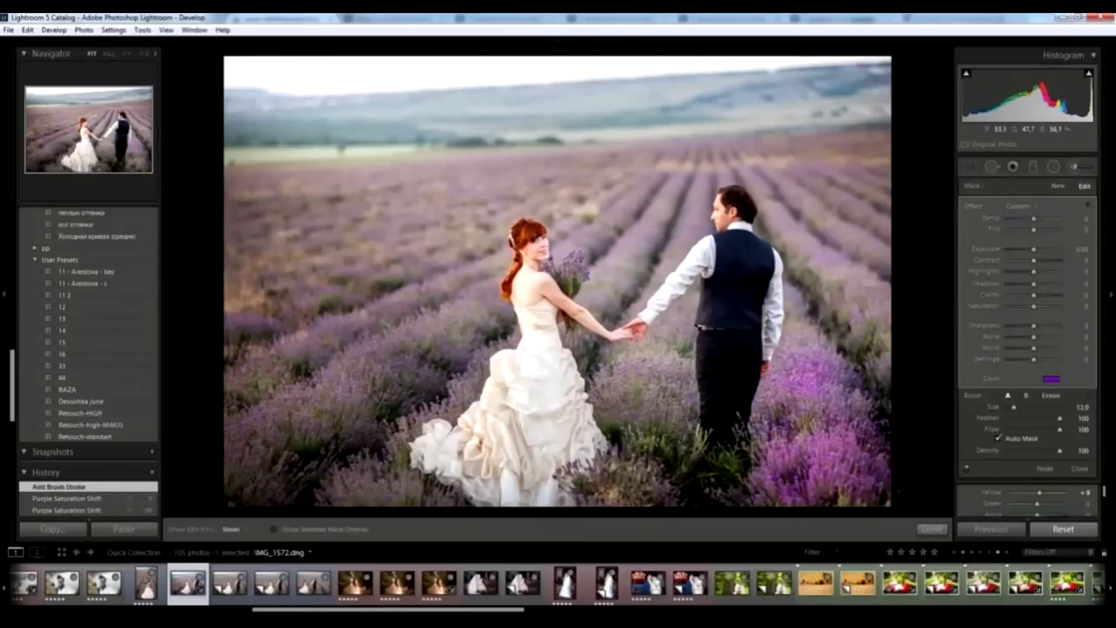
mouse_move(813, 366)
left_mouse_down()
mouse_move(793, 222)
mouse_move(695, 194)
mouse_move(565, 262)
mouse_move(491, 246)
mouse_move(437, 286)
left_mouse_up()
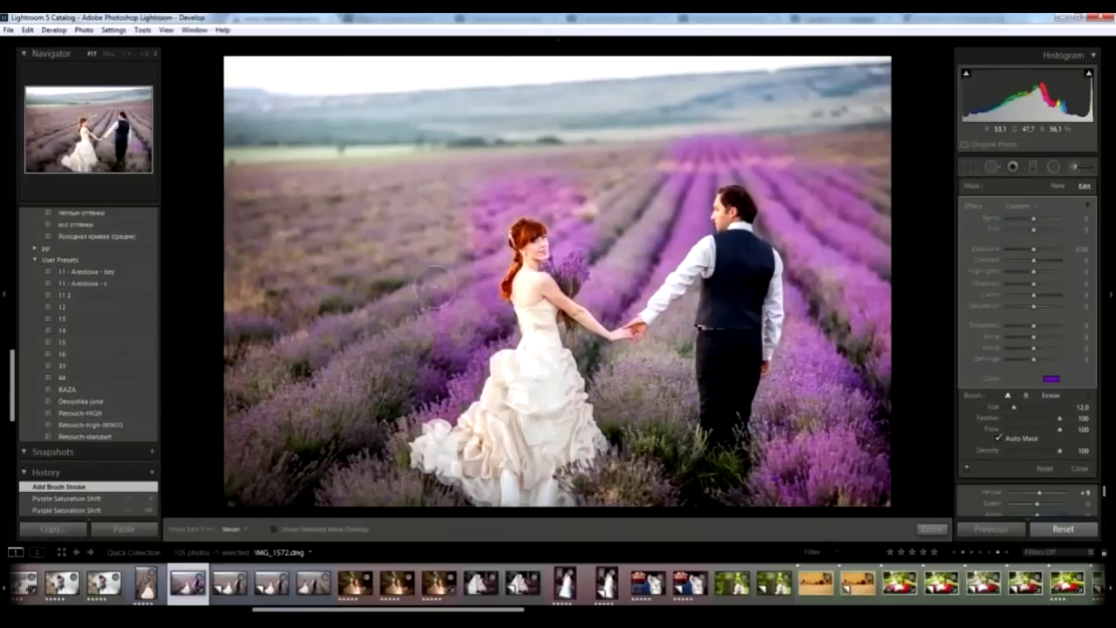
mouse_move(624, 383)
left_mouse_down()
mouse_move(650, 410)
mouse_move(663, 388)
left_mouse_up()
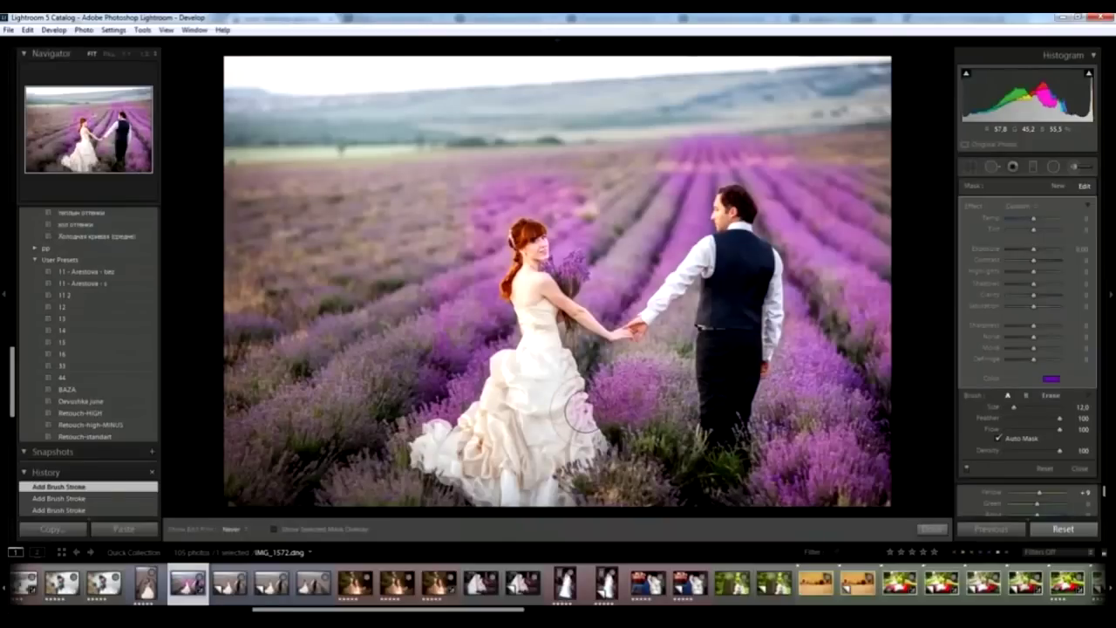
Step: Undo the magenta brush strokes and reset the adjustment's exposure and tint sliders
key("h")
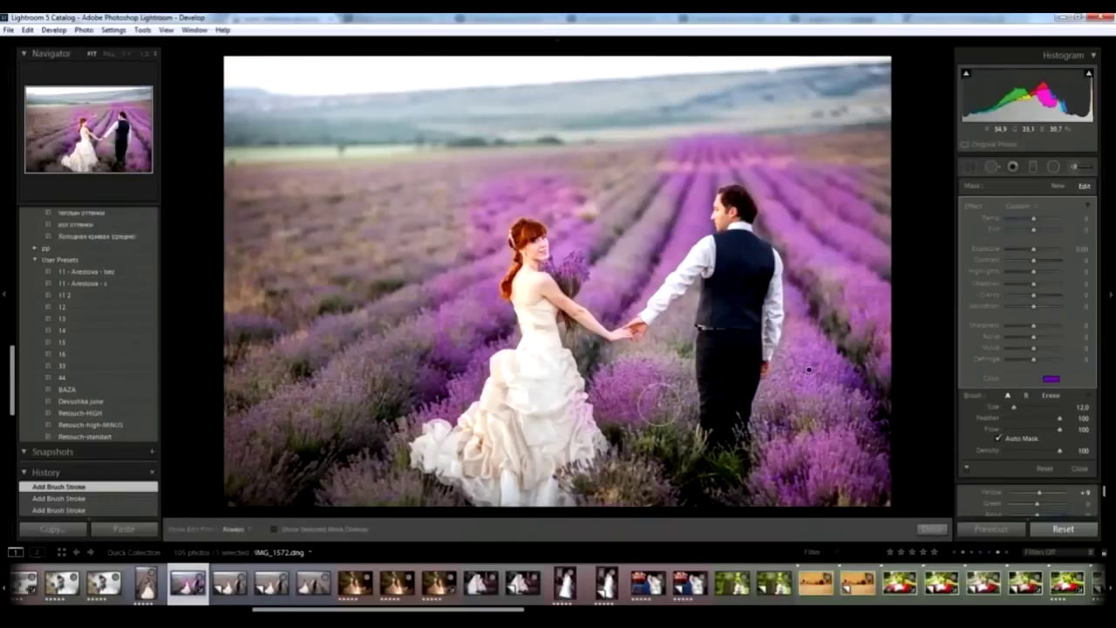
key("ctrl+z")
key("h")
key("h")
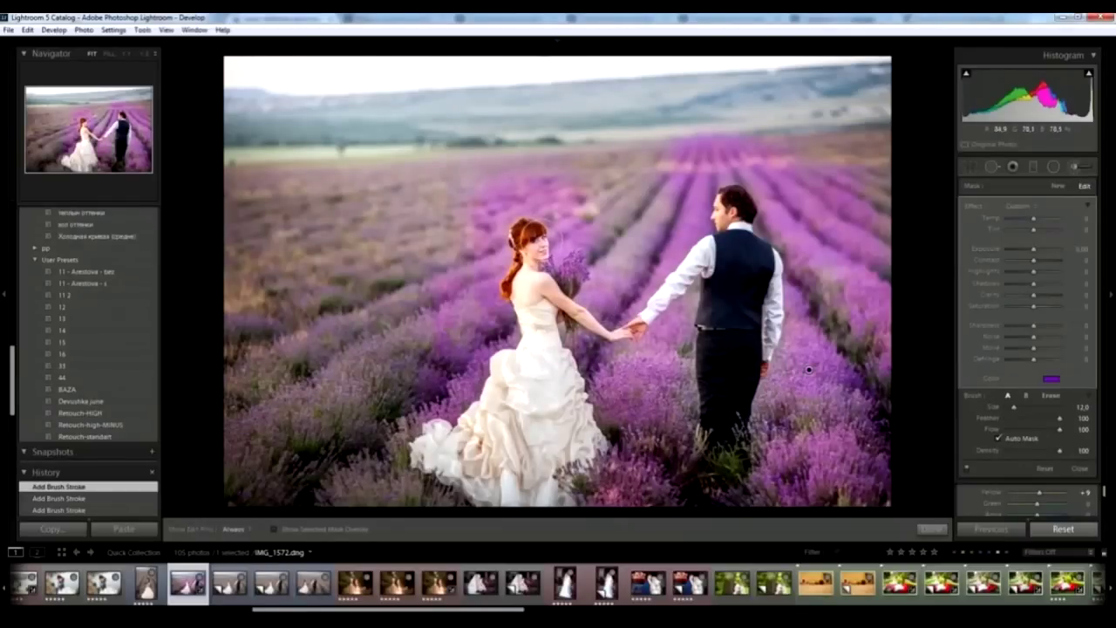
key("alt")
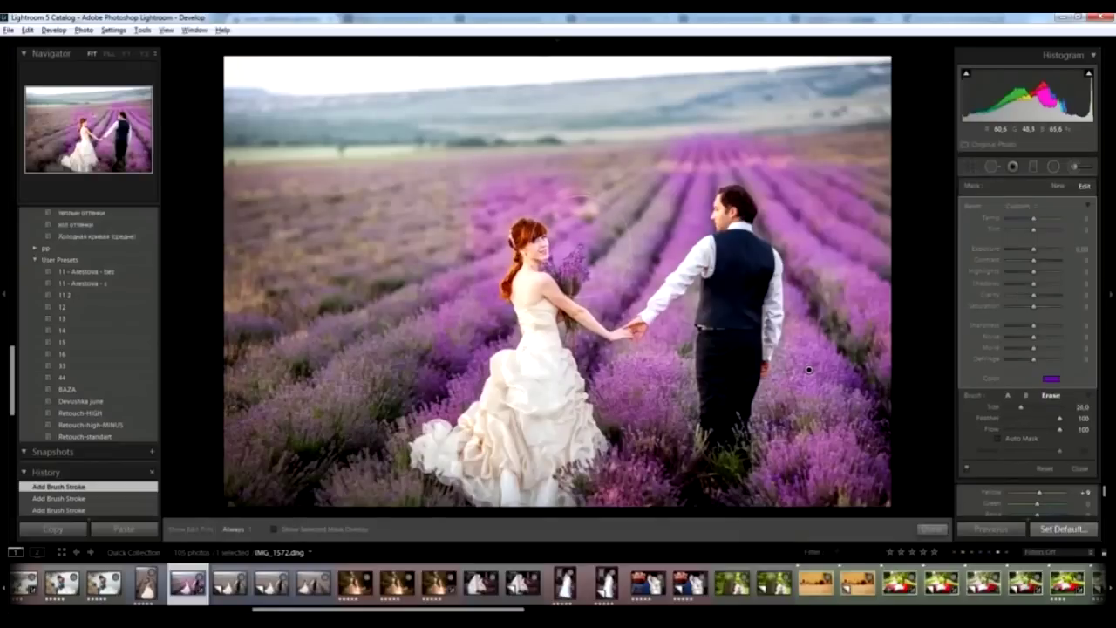
key("bracketright")
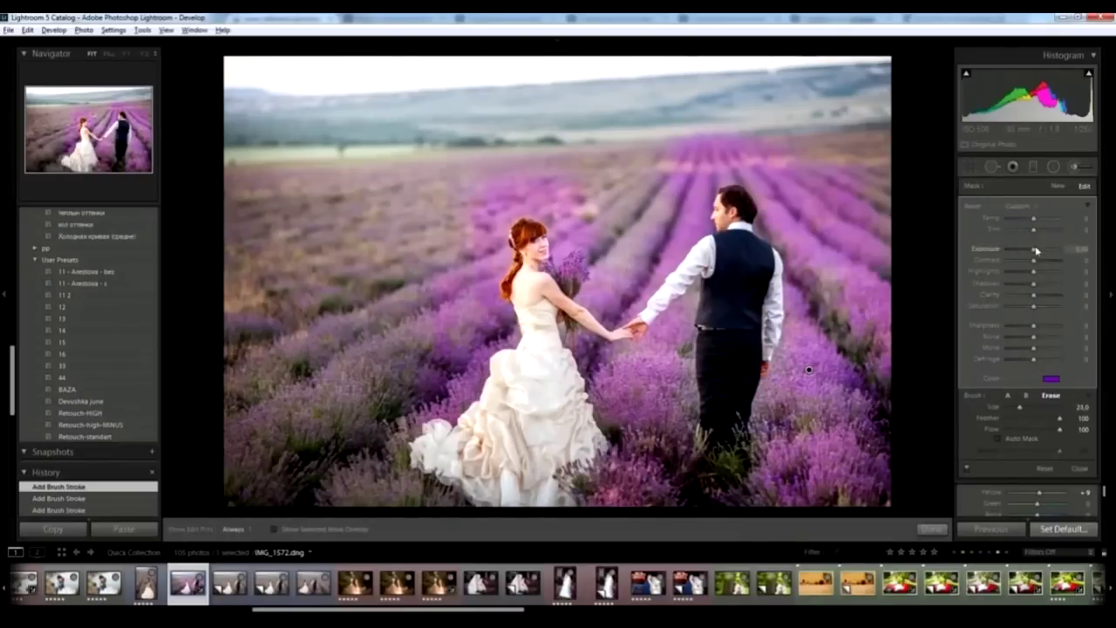
double_click(1036, 250)
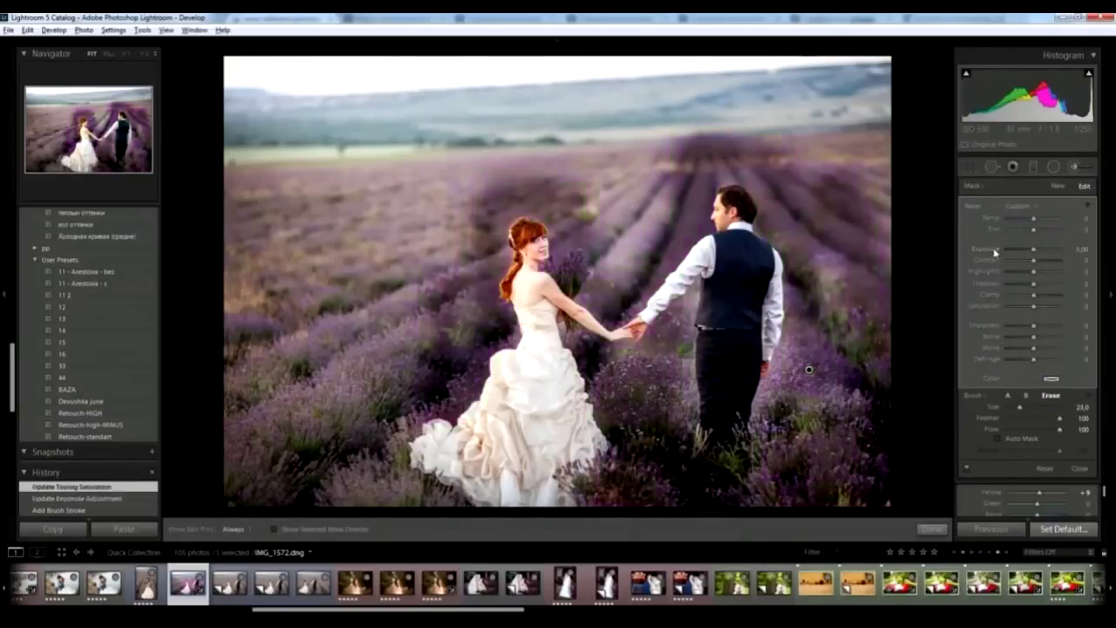
double_click(995, 253)
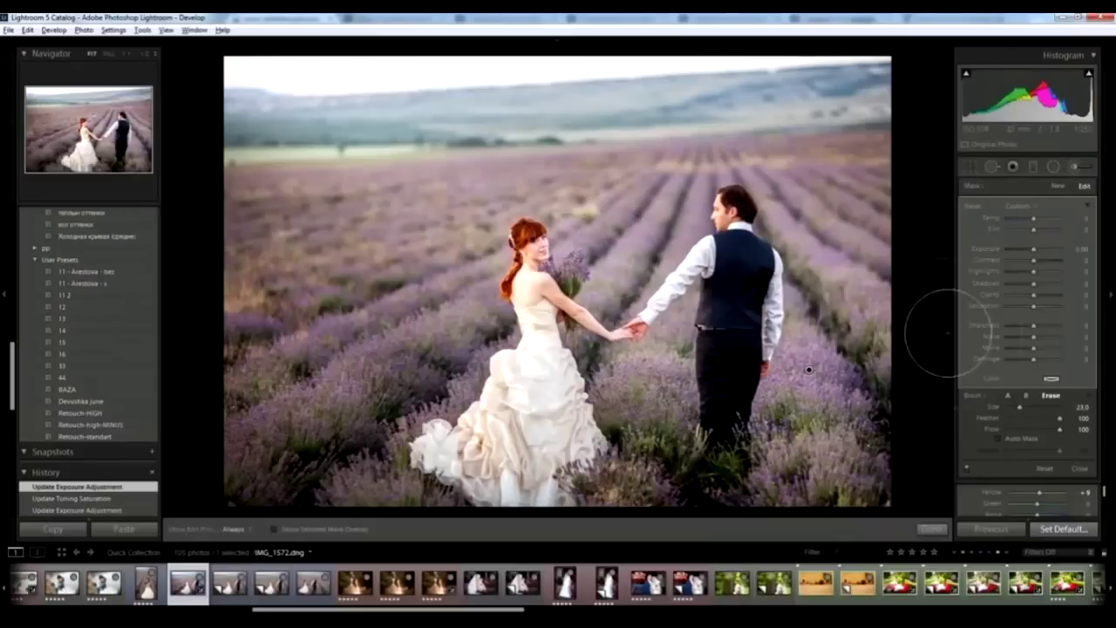
key("bracketleft")
key("bracketleft")
key("bracketleft")
key("bracketleft")
key("bracketleft")
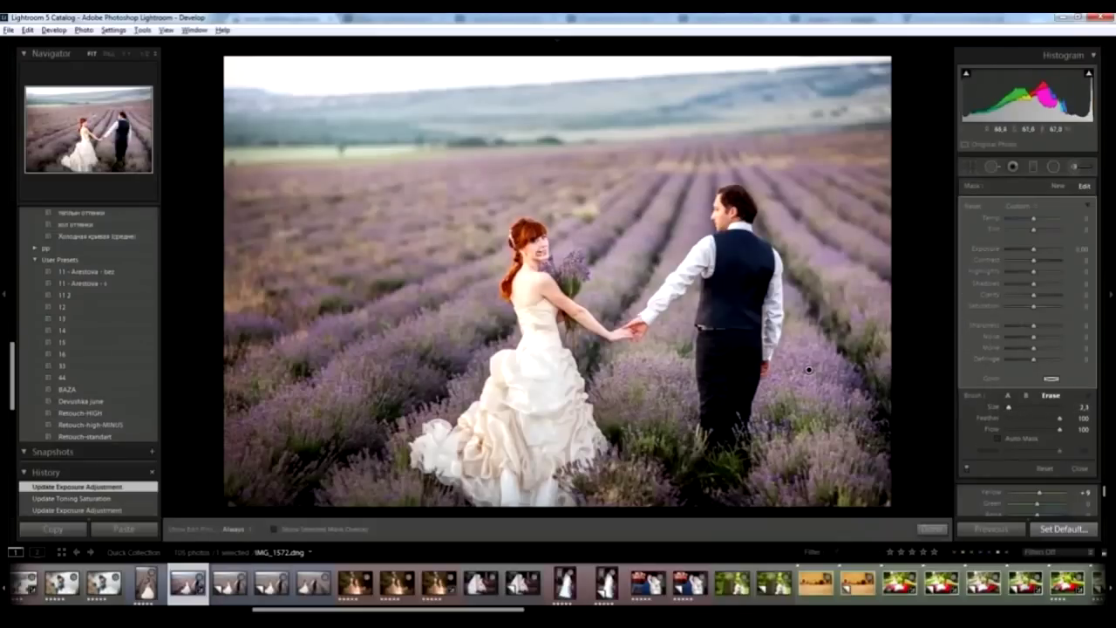
key("h")
Step: Start a new brush adjustment with a bluer purple tint and paint the right-side lavender
left_click(615, 274)
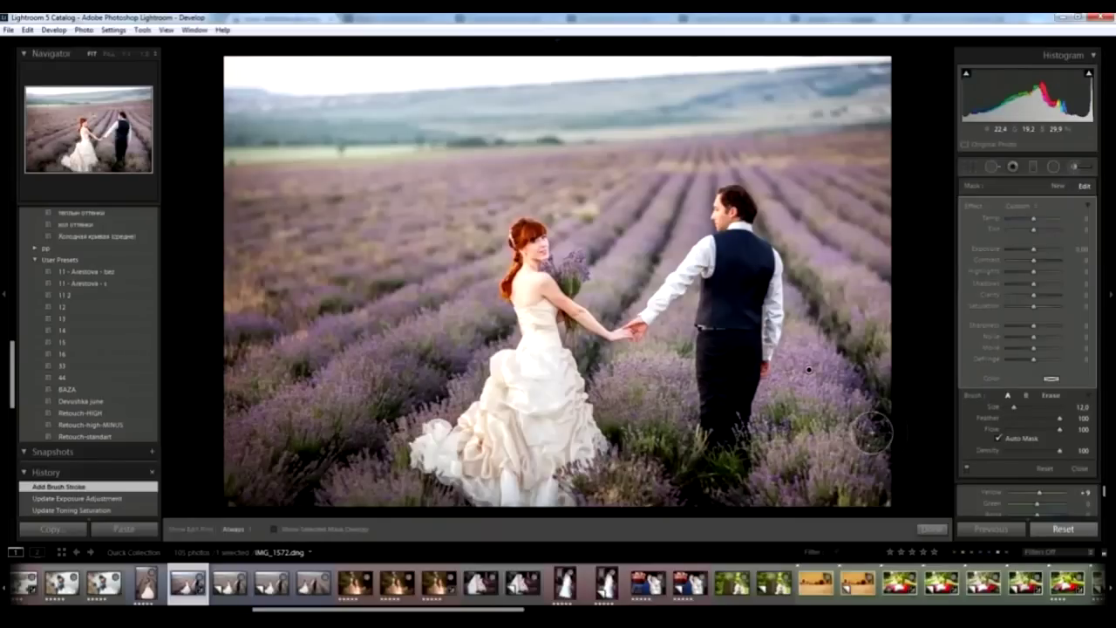
left_click(1051, 379)
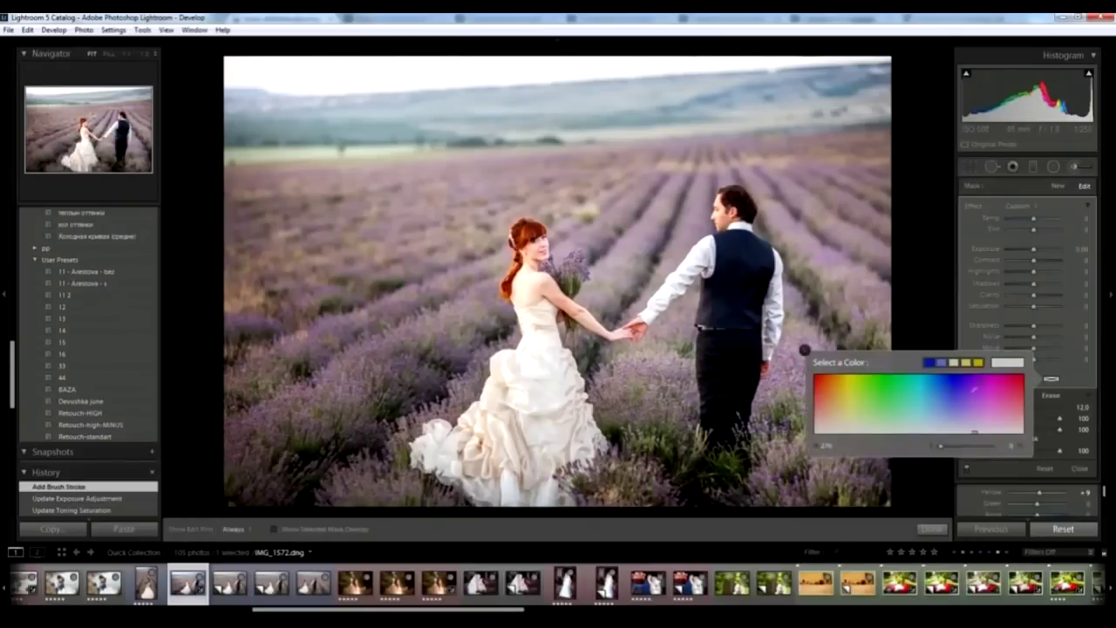
left_click(970, 390)
left_click_drag(970, 390, 966, 394)
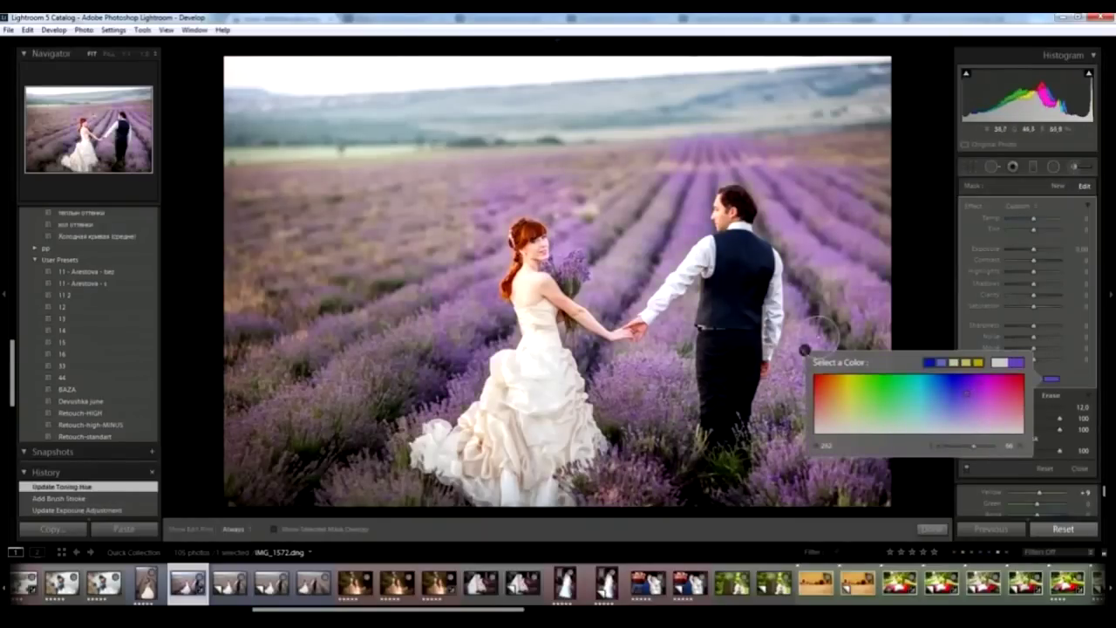
left_click(802, 349)
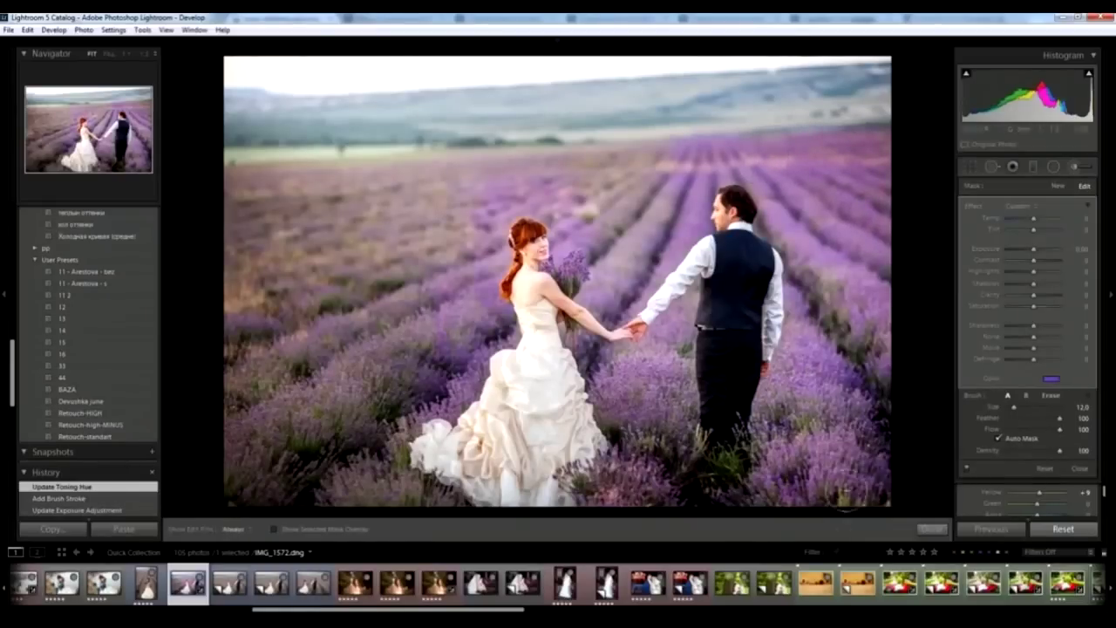
left_click_drag(853, 495, 866, 333)
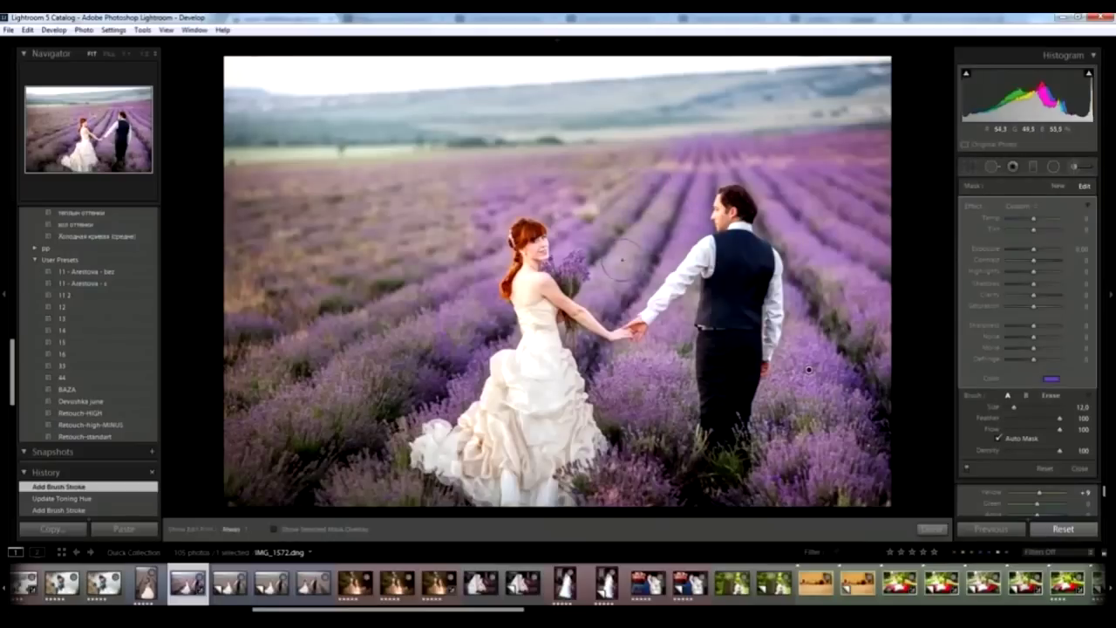
Step: Paint violet over the remaining lavender rows, erasing spill with Alt, and close the Adjustment Brush
key("h")
key("h")
left_click_drag(811, 161, 855, 155)
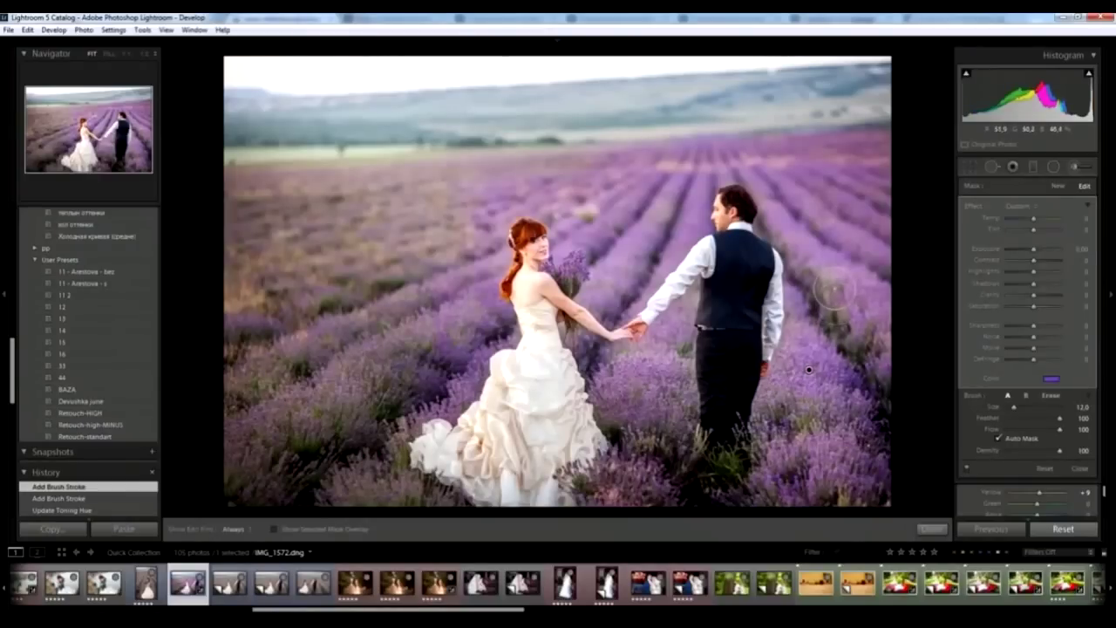
key("alt")
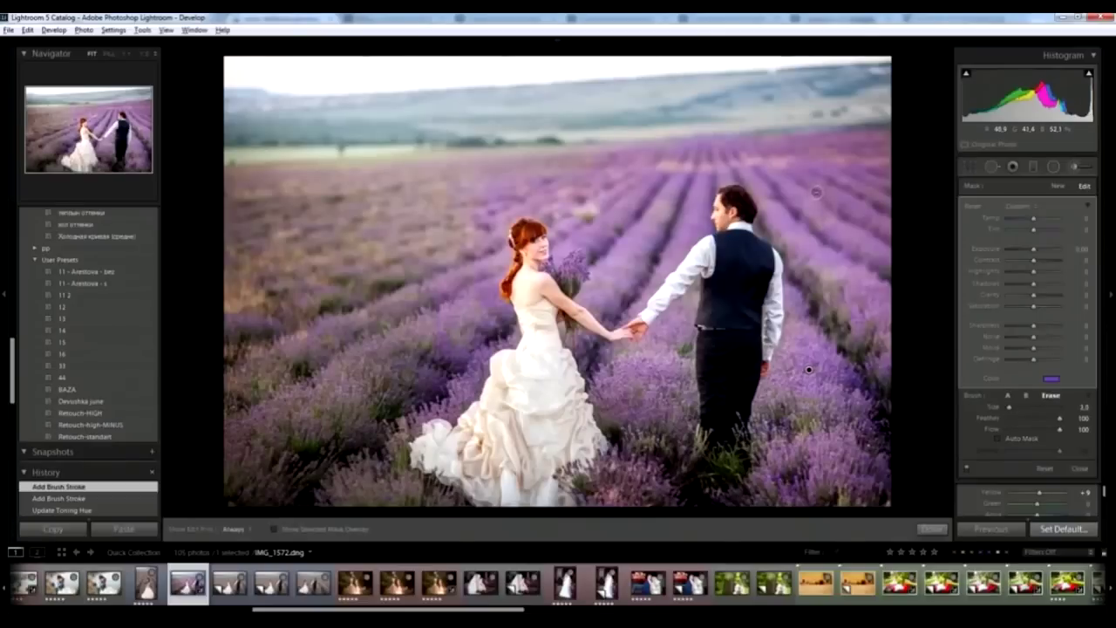
left_click_drag(1010, 408, 1026, 414)
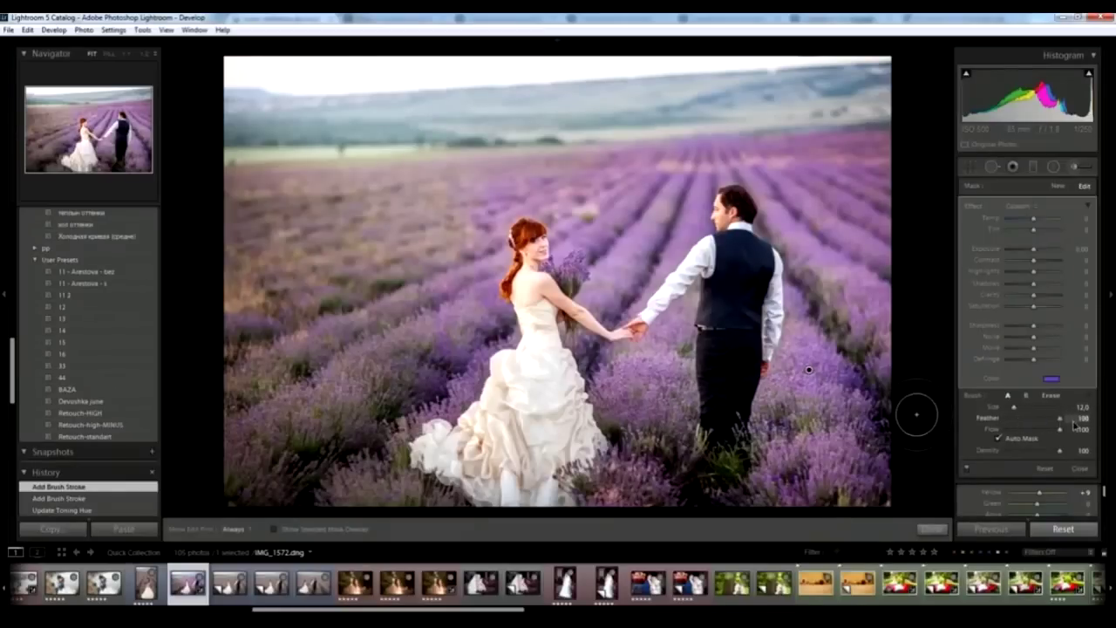
key("alt")
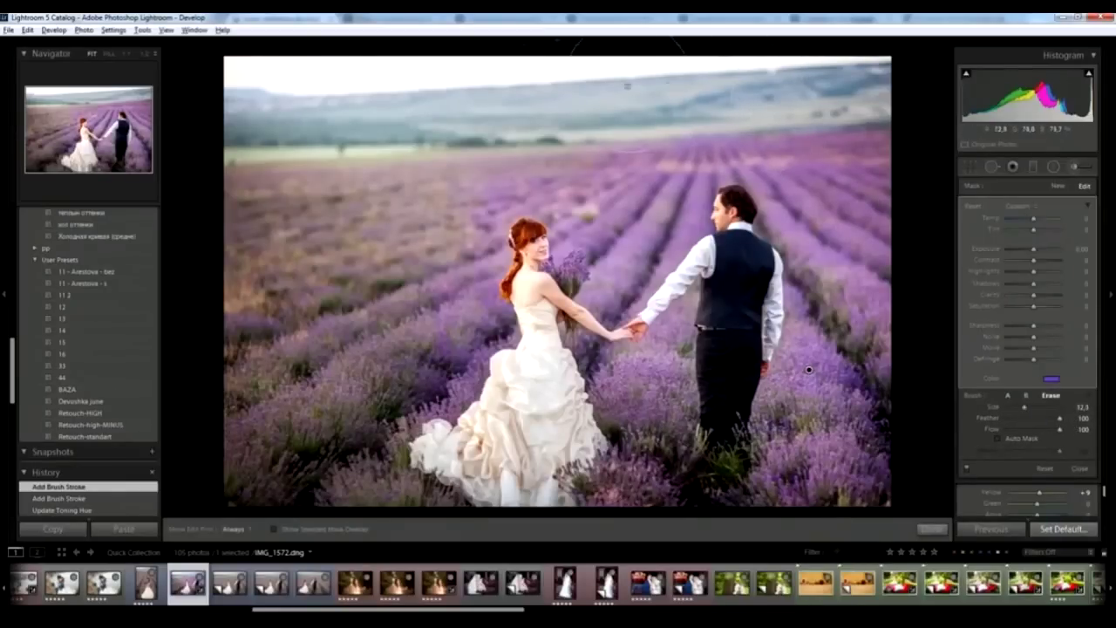
key("h")
left_click(295, 158)
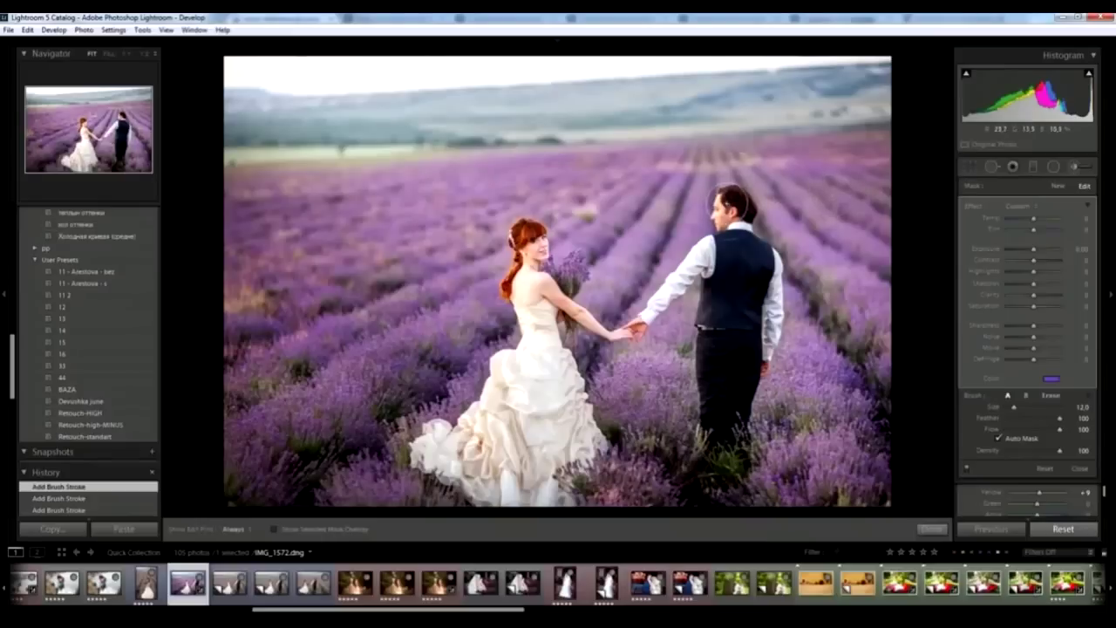
key("alt")
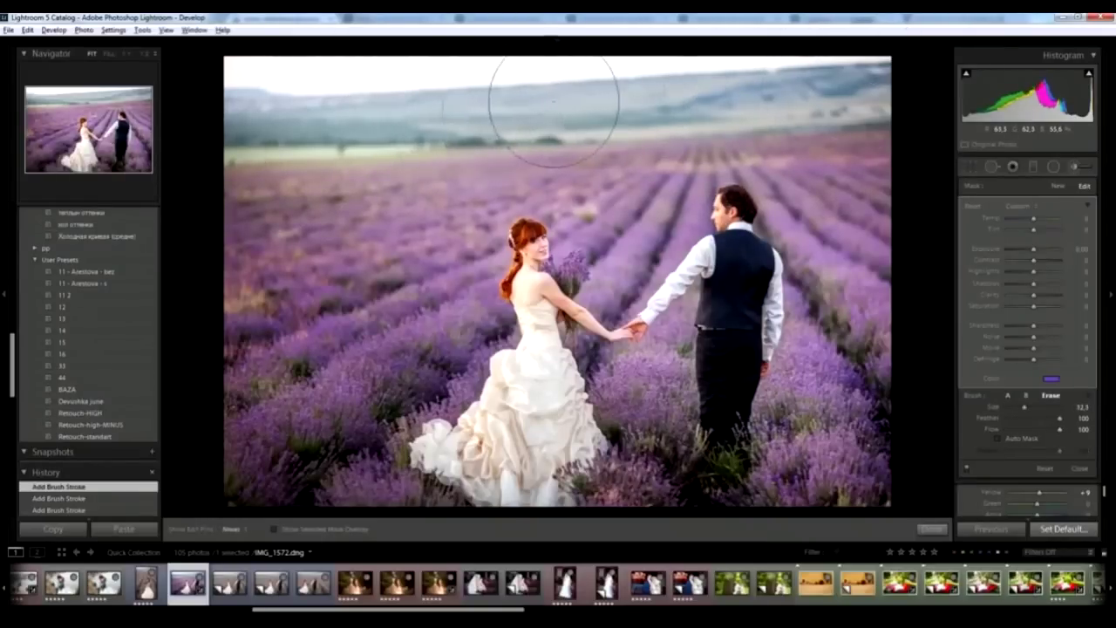
left_click(1080, 469)
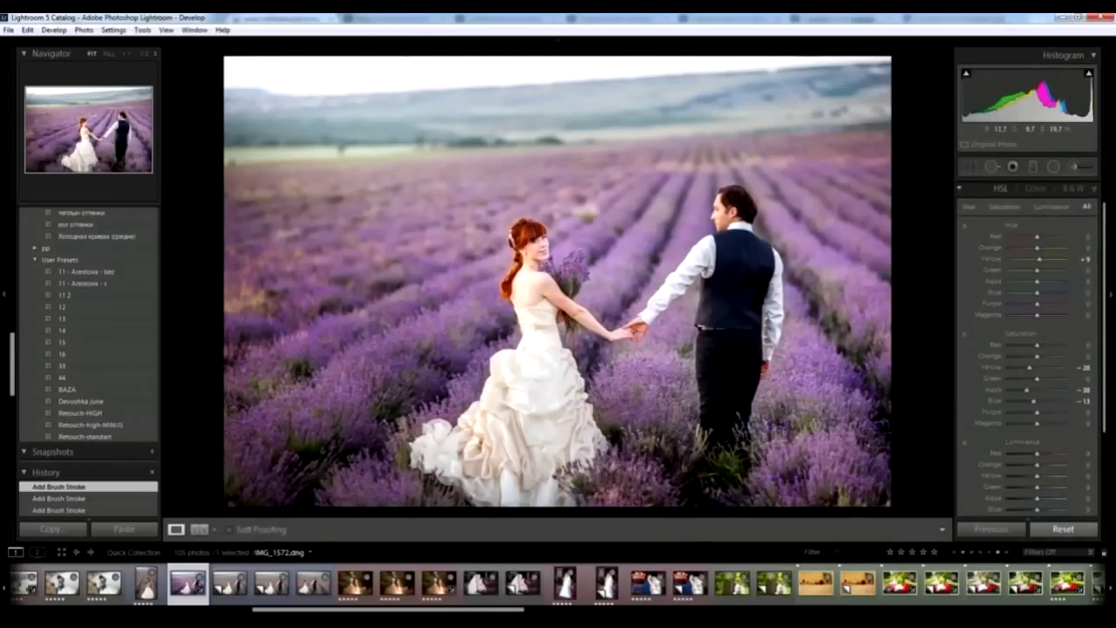
Step: Copy IMG_1572's develop settings and paste them onto the bride portrait IMG_1555
key("ctrl+shift+c")
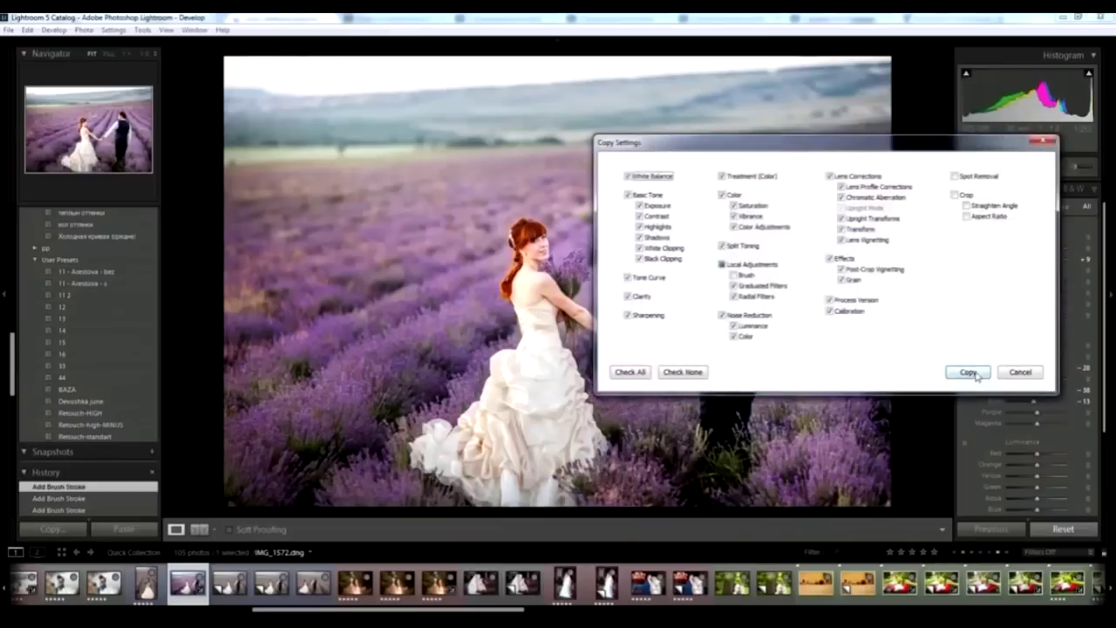
left_click(968, 373)
left_click(146, 582)
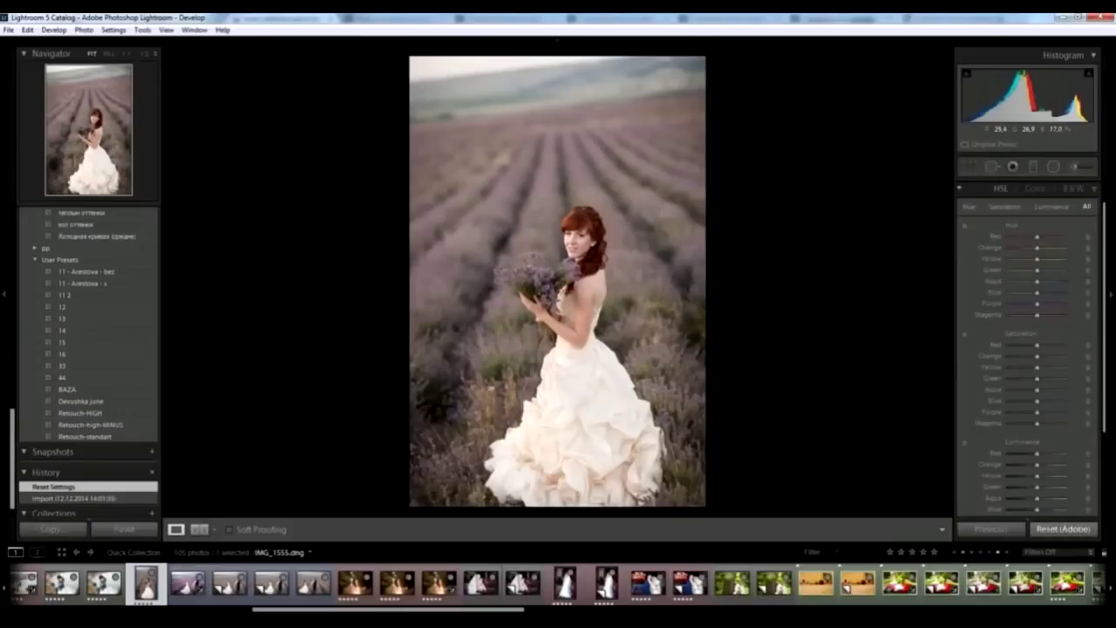
key("ctrl+shift+v")
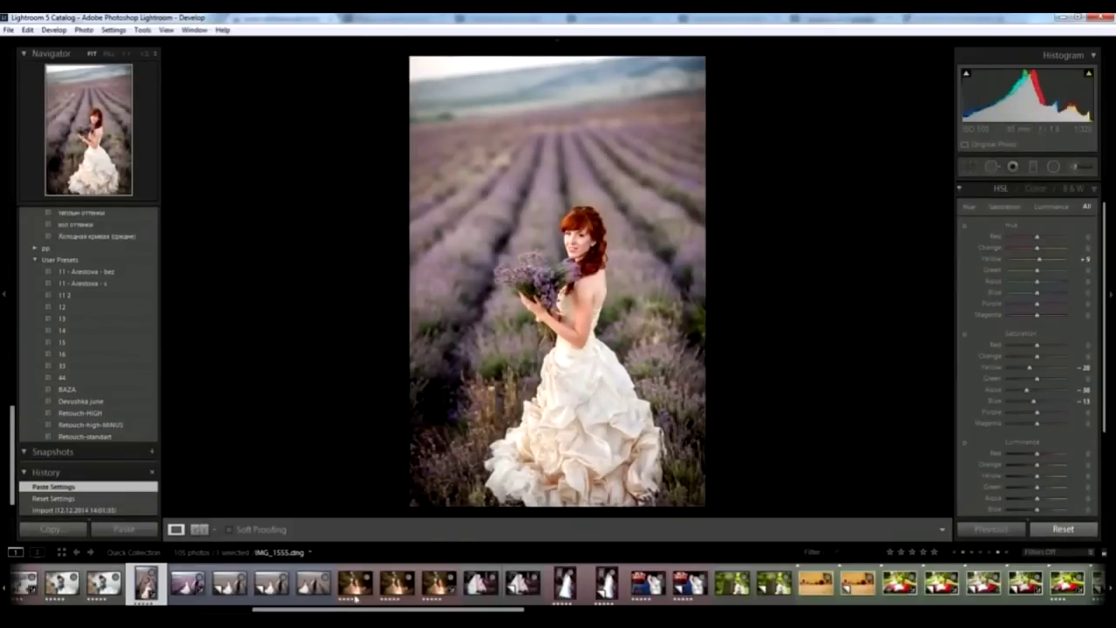
Step: Create a reset, unedited virtual copy of IMG_1555 and return to the original
right_click(140, 580)
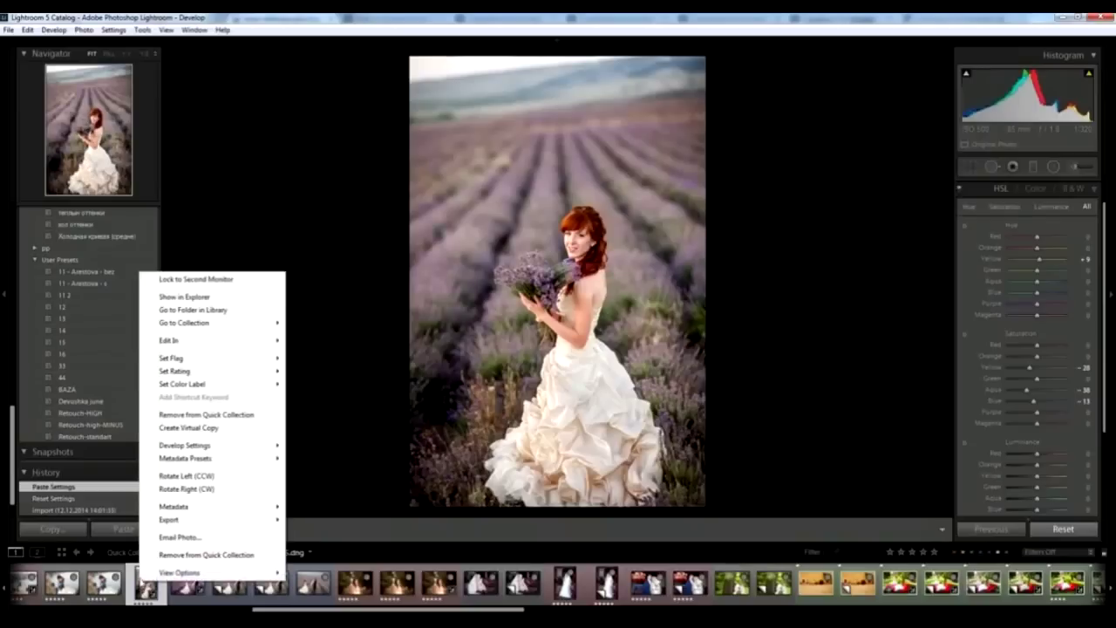
left_click(187, 427)
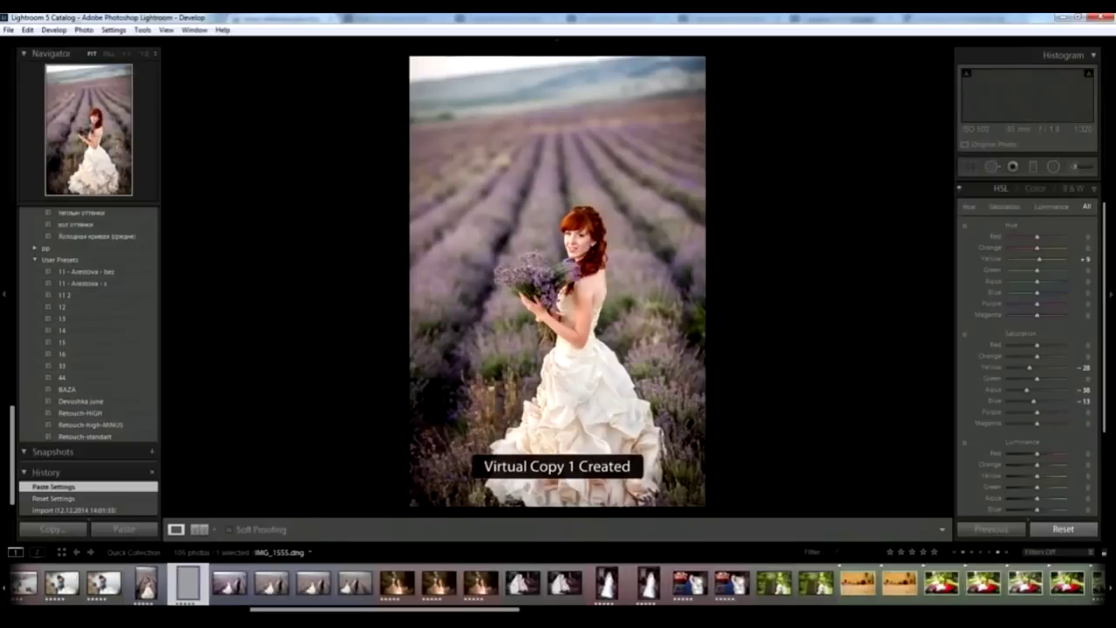
left_click(1063, 529)
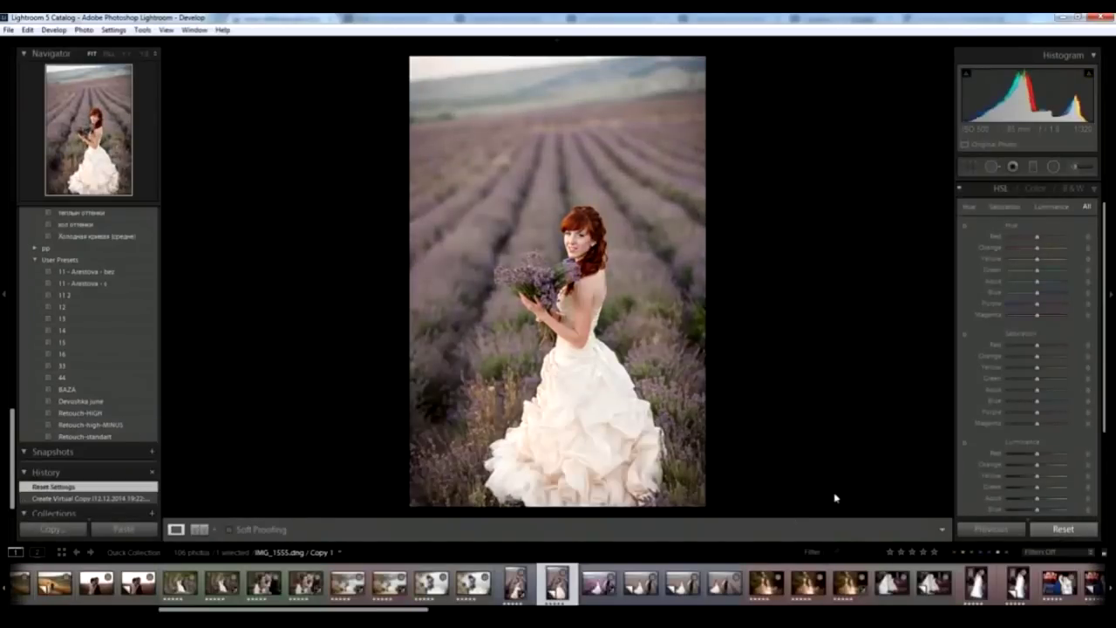
key("Left")
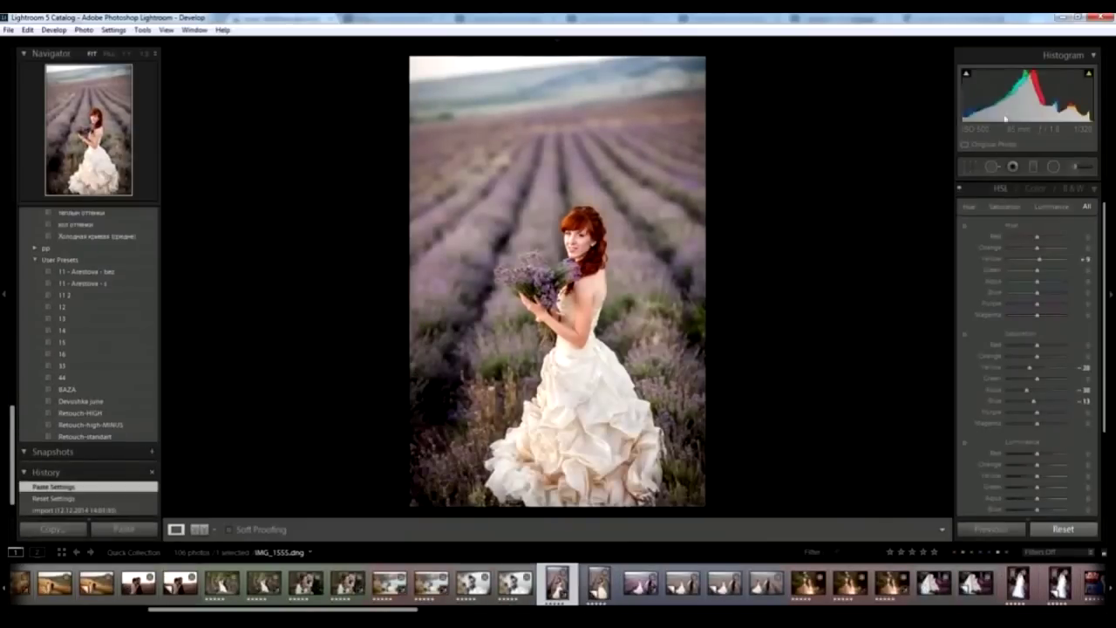
Step: Draw three graduated filters on the portrait with exposures -0.27, +0.27 and -0.36
left_click(1034, 167)
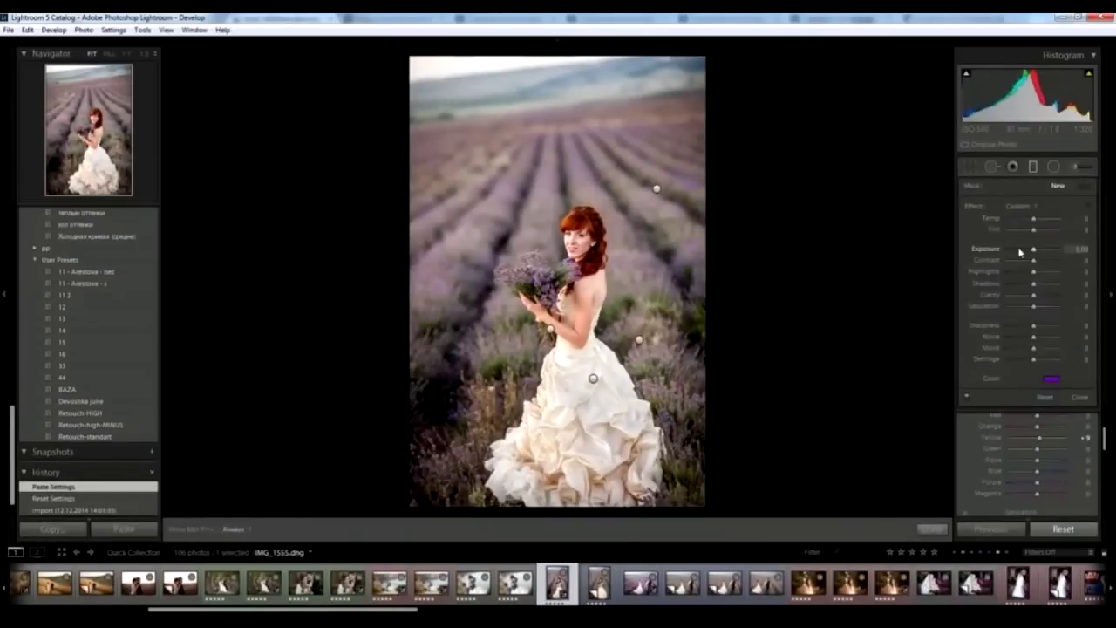
double_click(974, 206)
left_click_drag(1032, 251, 1031, 251)
left_click_drag(535, 420, 576, 274)
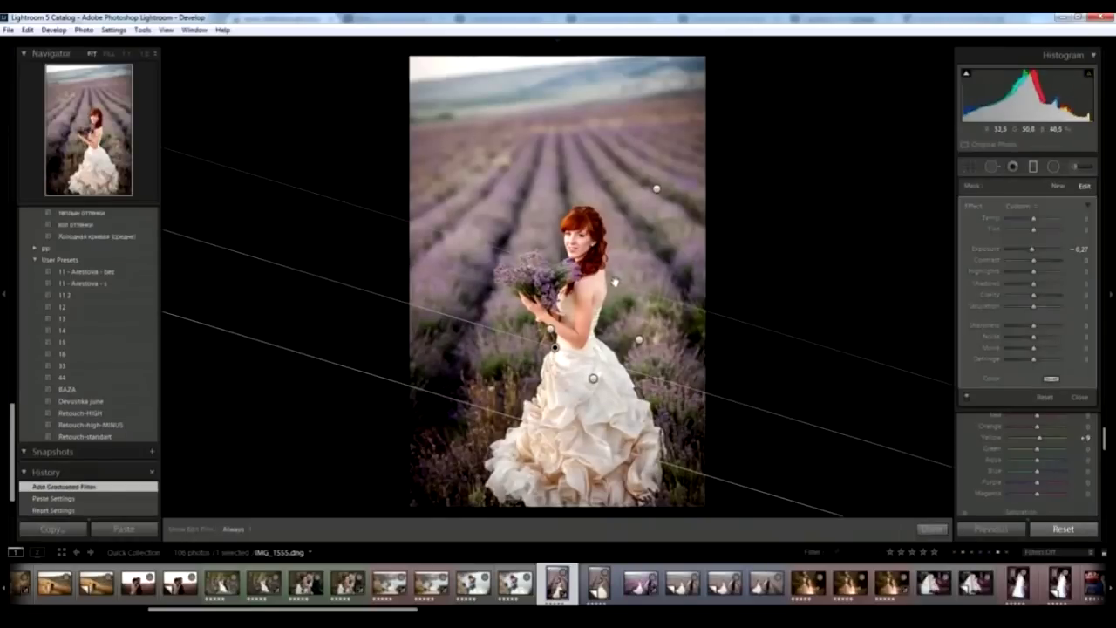
left_click(1058, 185)
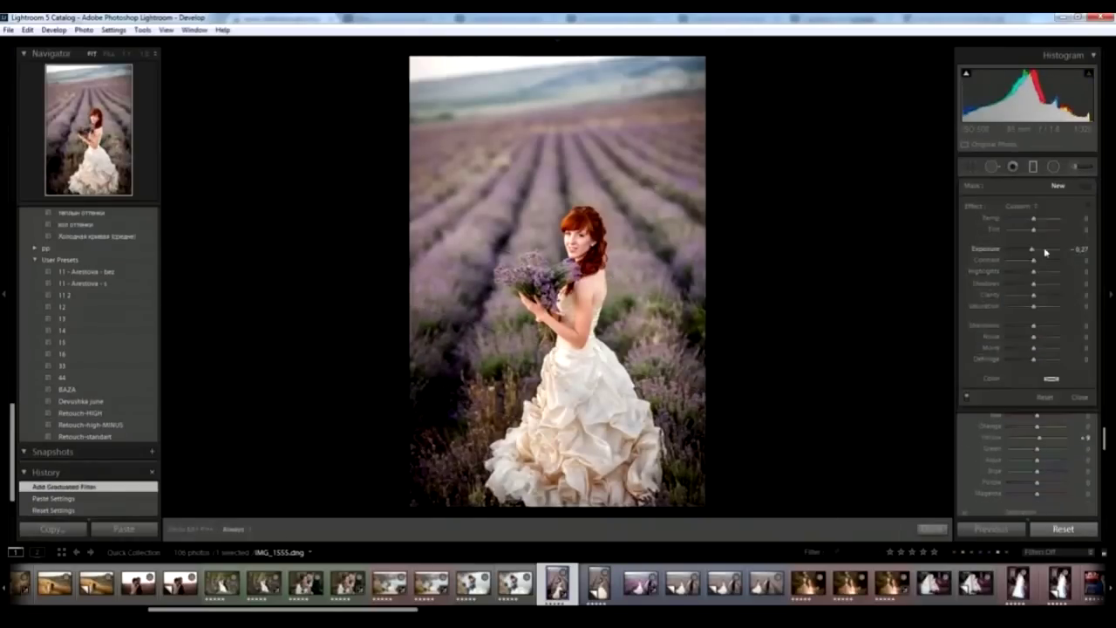
left_click_drag(1046, 252, 1051, 252)
left_click_drag(602, 421, 600, 357)
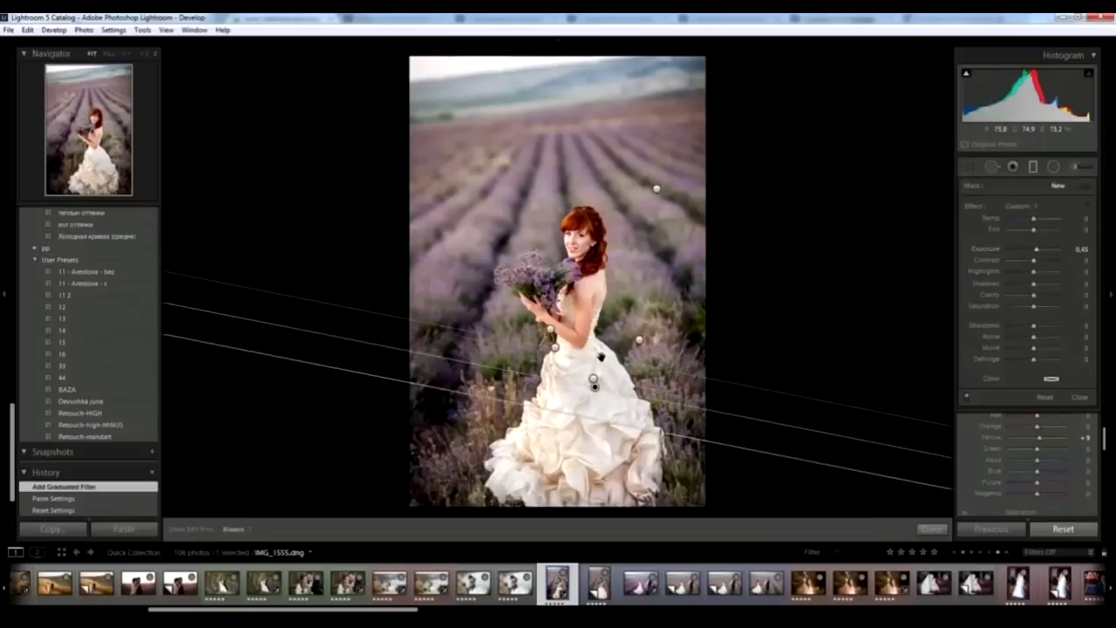
left_click_drag(1037, 249, 1035, 253)
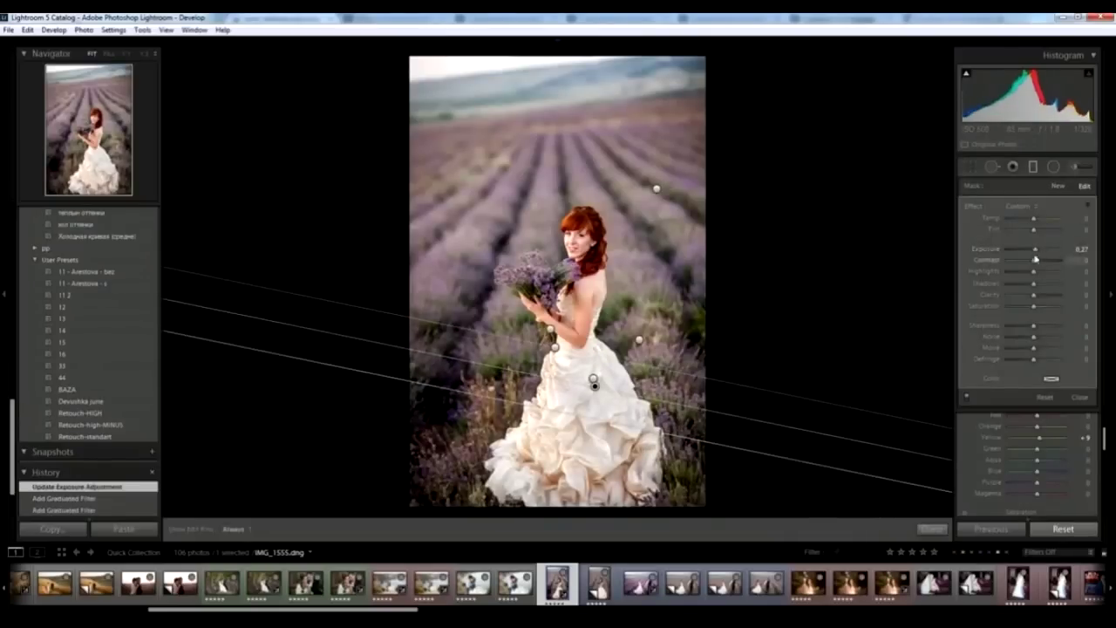
key("Return")
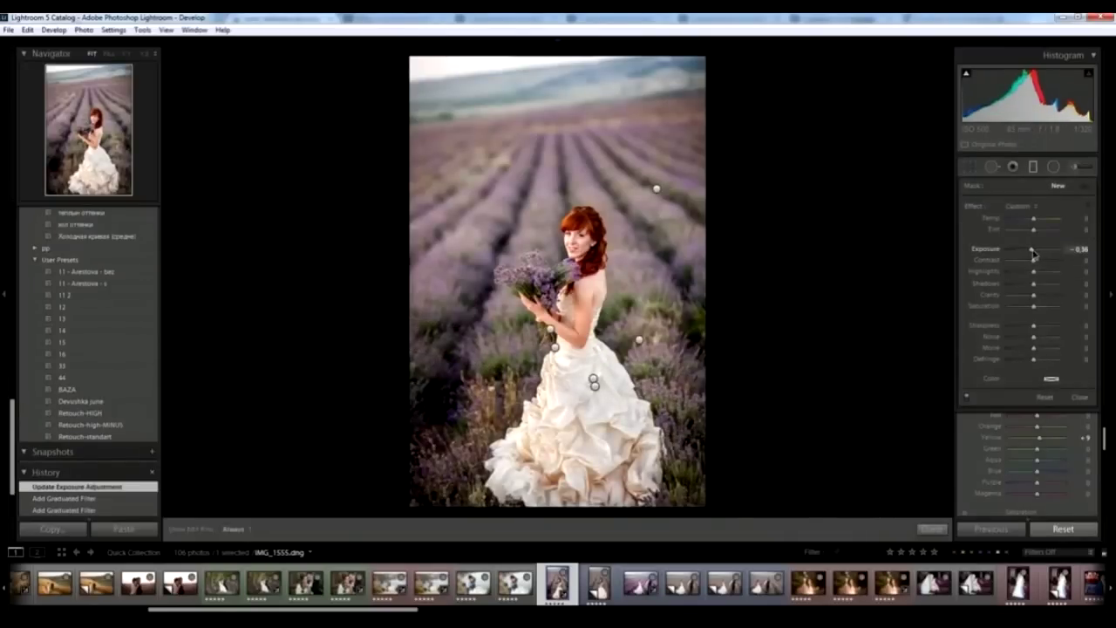
left_click_drag(1034, 249, 1031, 249)
left_click_drag(717, 487, 699, 412)
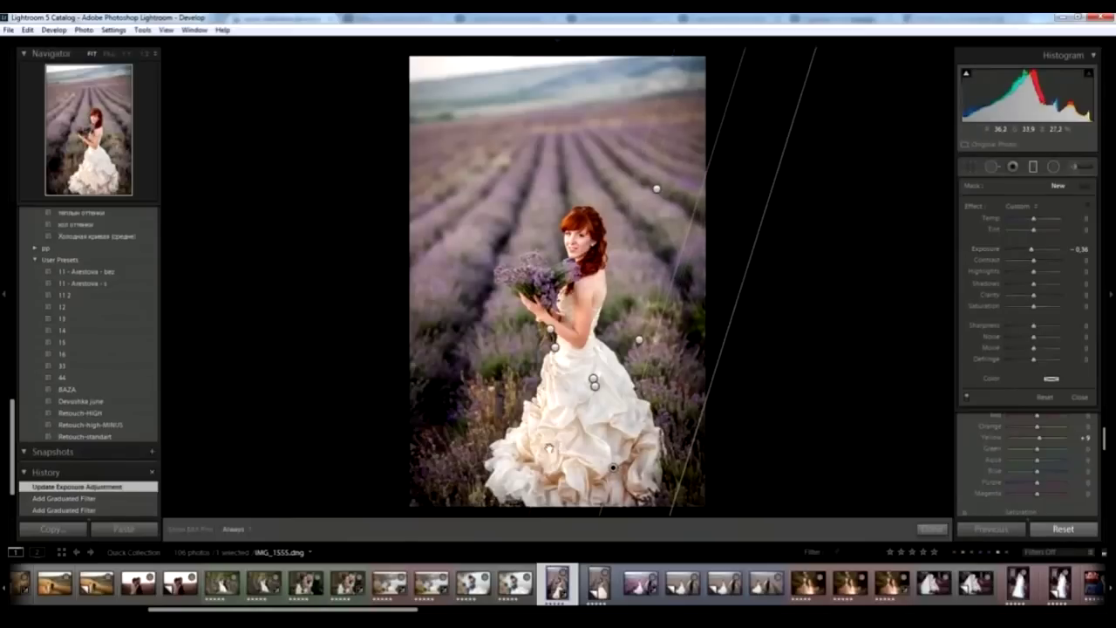
key("m")
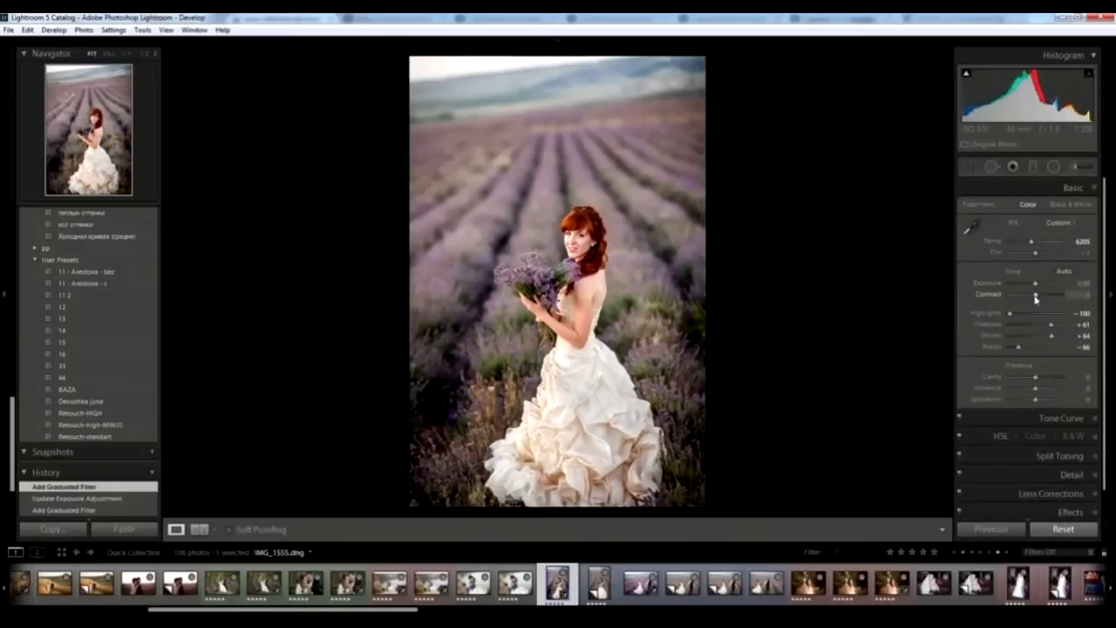
Step: Set the portrait's global Contrast to +16 and Exposure to +0.15
left_click_drag(1035, 298, 1041, 297)
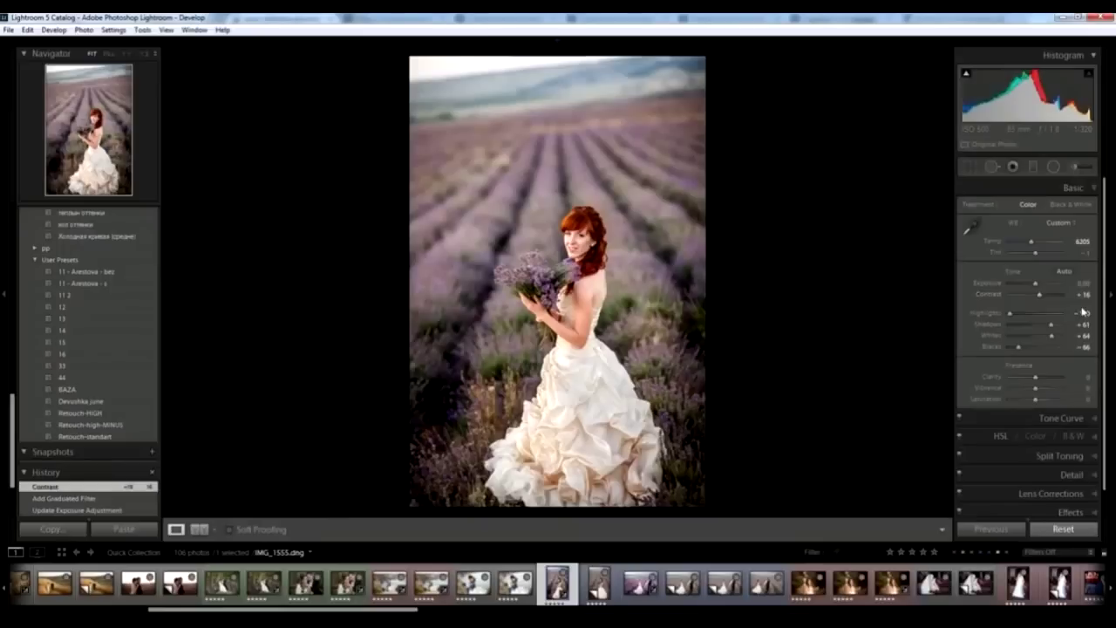
left_click(1078, 284)
type("0.15")
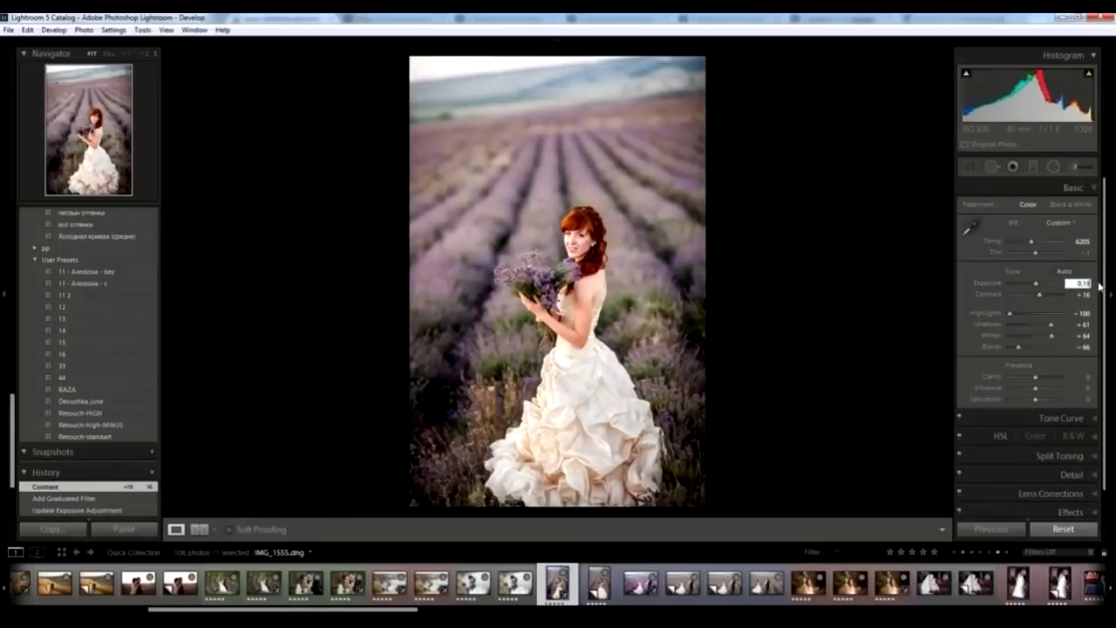
key("Return")
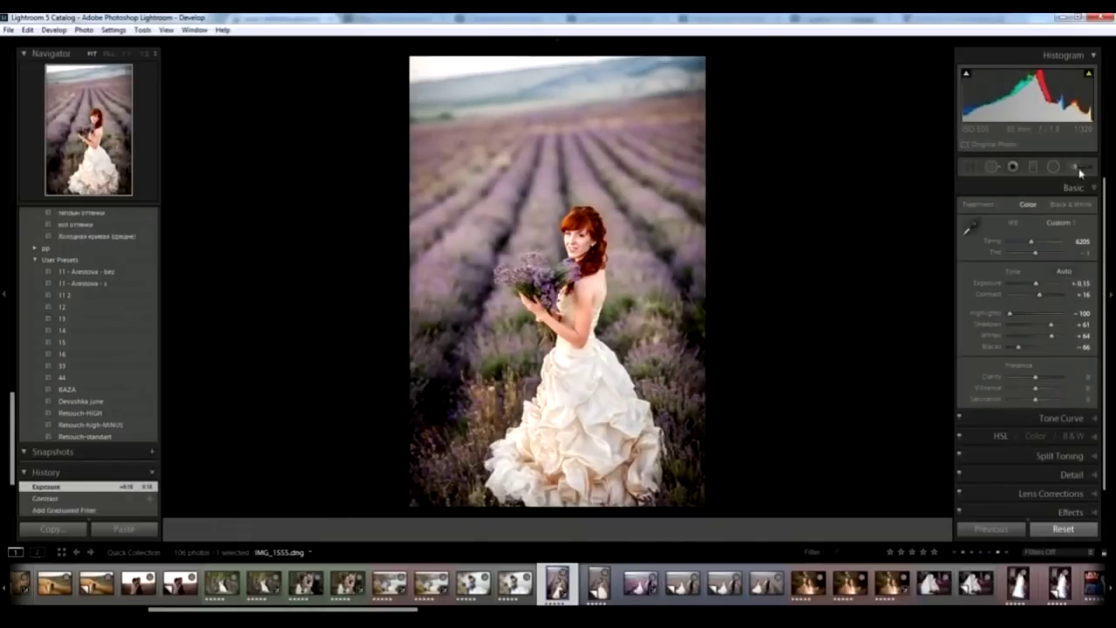
left_click(1077, 167)
Step: Set a purple brush tint with exposure 0 and paint the lavender around the bride
left_click(1052, 379)
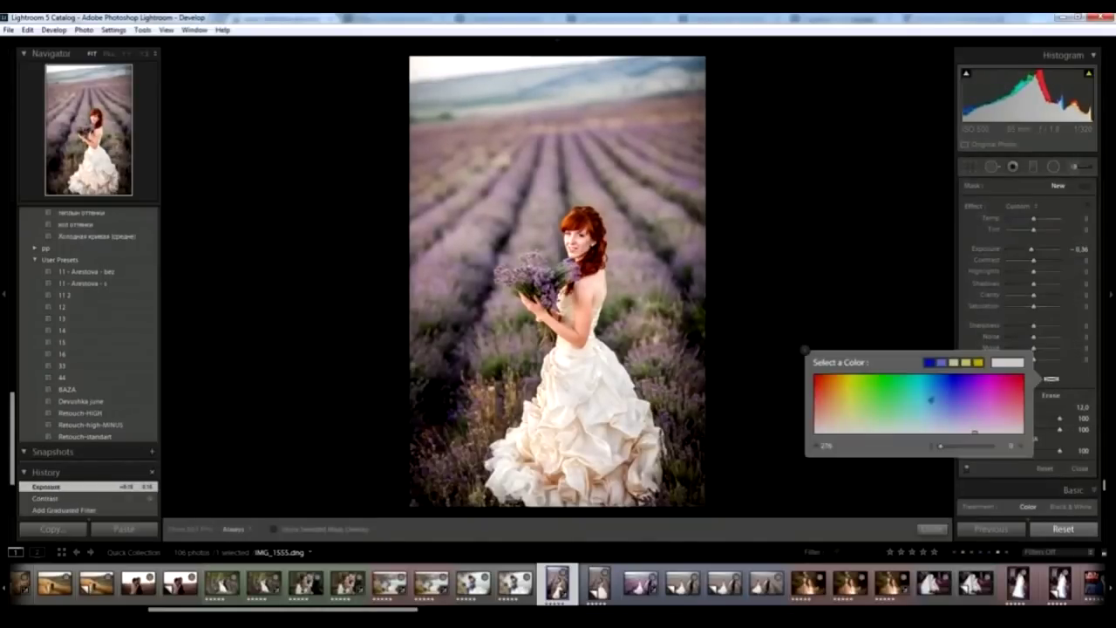
left_click(806, 350)
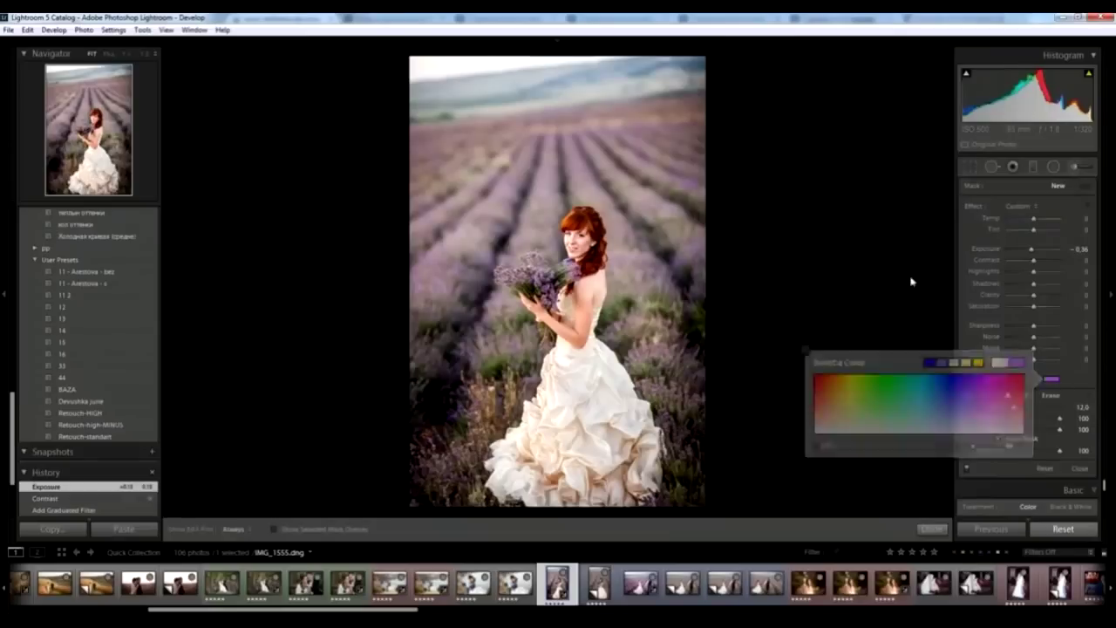
double_click(986, 249)
left_click_drag(695, 403, 676, 353)
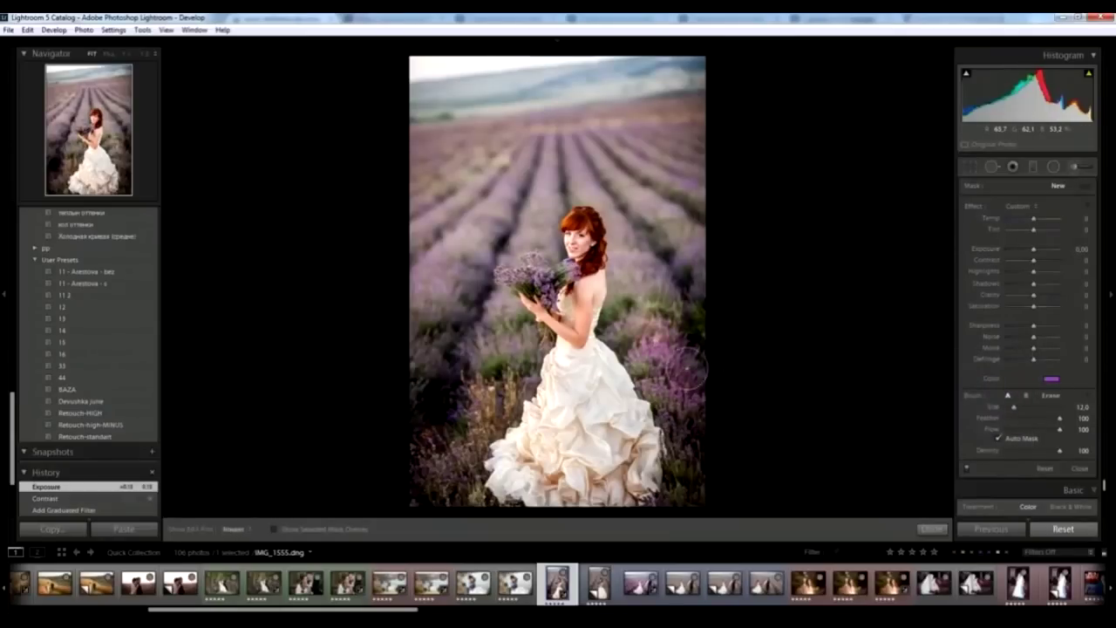
mouse_move(625, 246)
left_mouse_down()
mouse_move(540, 222)
mouse_move(522, 244)
left_mouse_up()
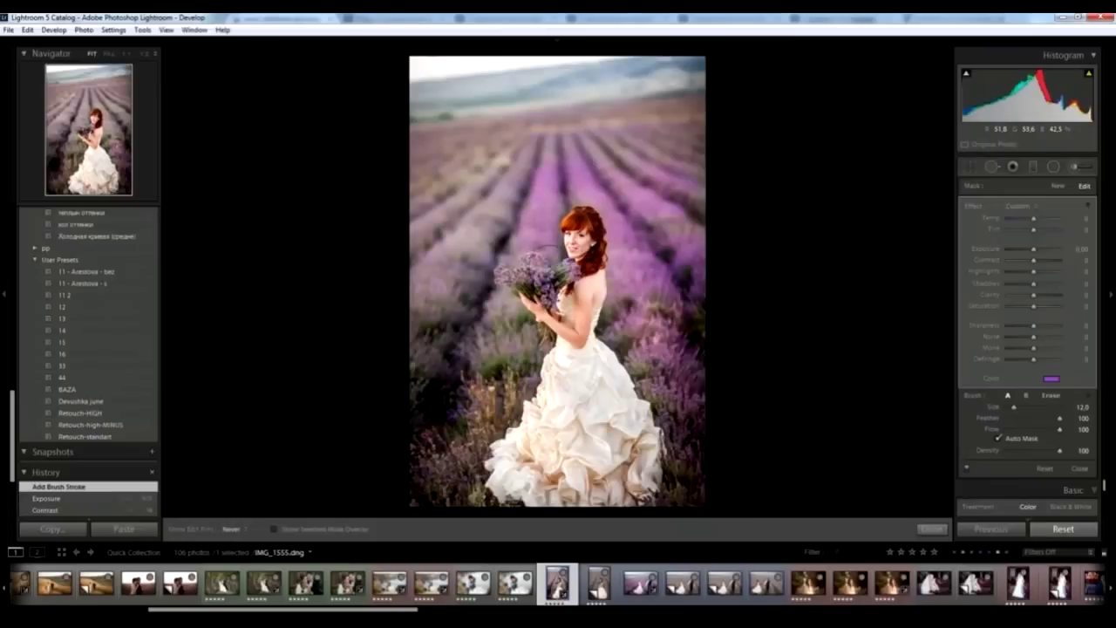
left_click_drag(493, 449, 489, 461)
left_click_drag(440, 278, 440, 173)
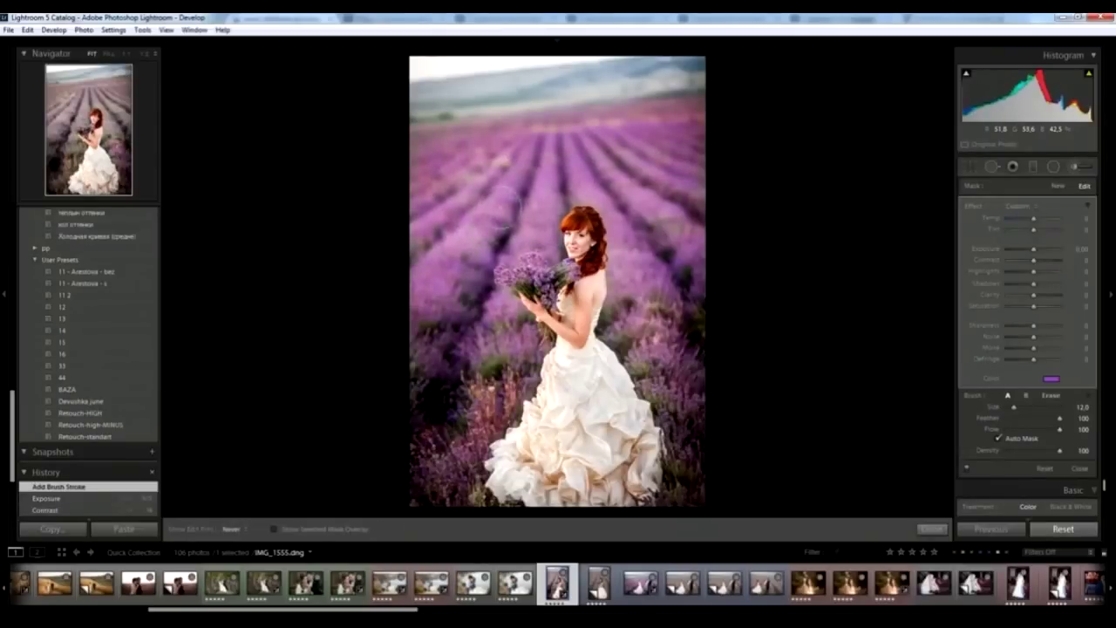
left_click_drag(656, 341, 830, 302)
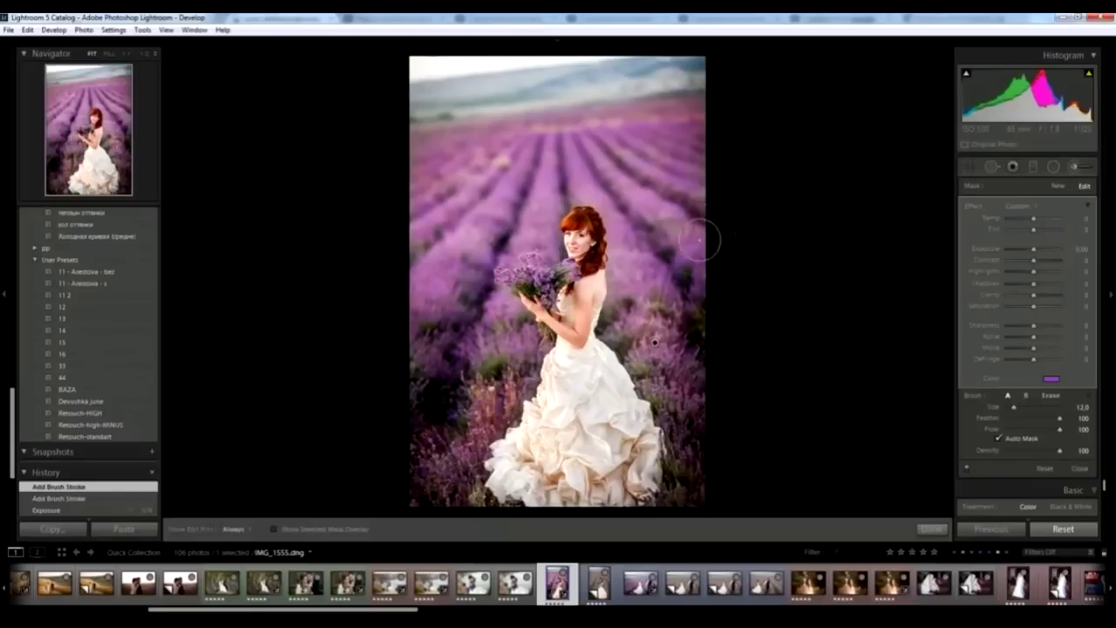
Step: Shift the purple tint's hue slightly and paint the upper-left lavender
left_click(1052, 379)
left_click_drag(976, 393, 972, 389)
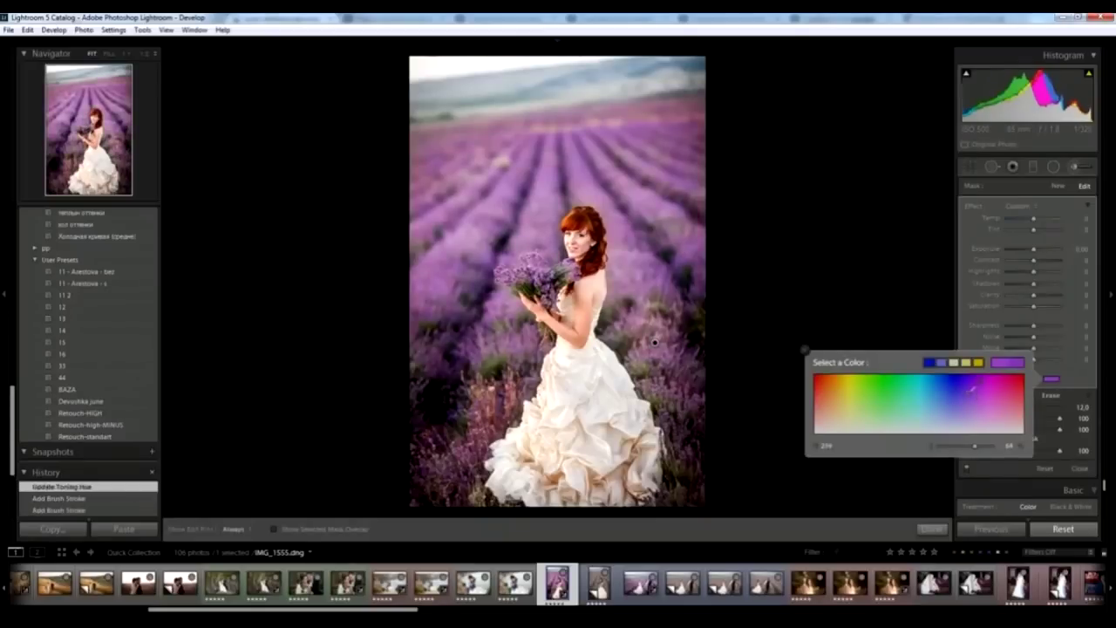
left_click(805, 350)
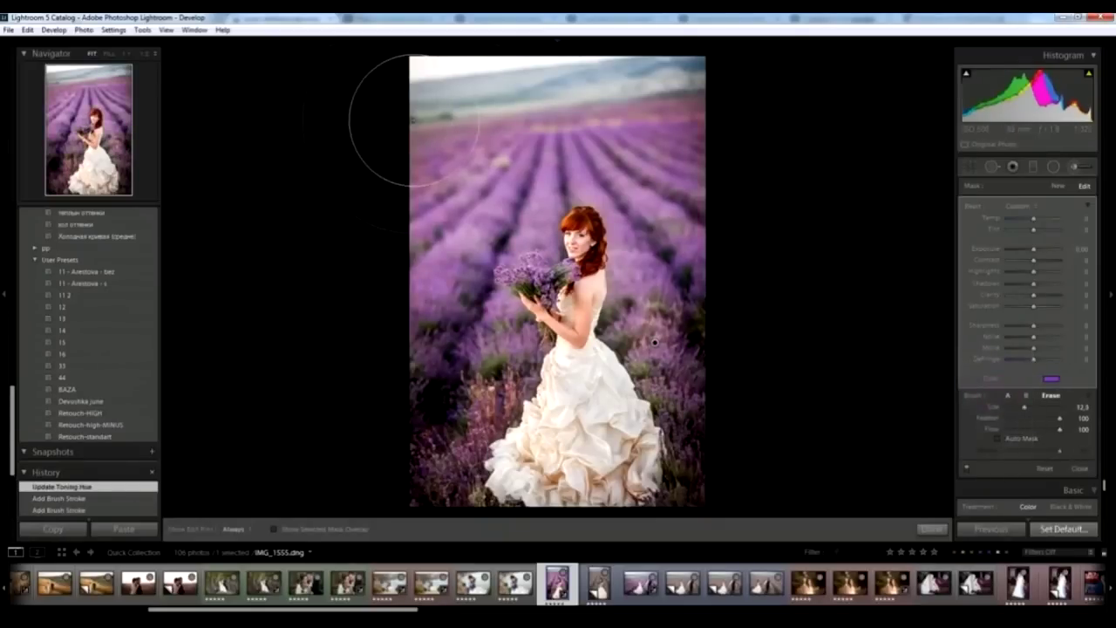
left_click_drag(490, 107, 748, 87)
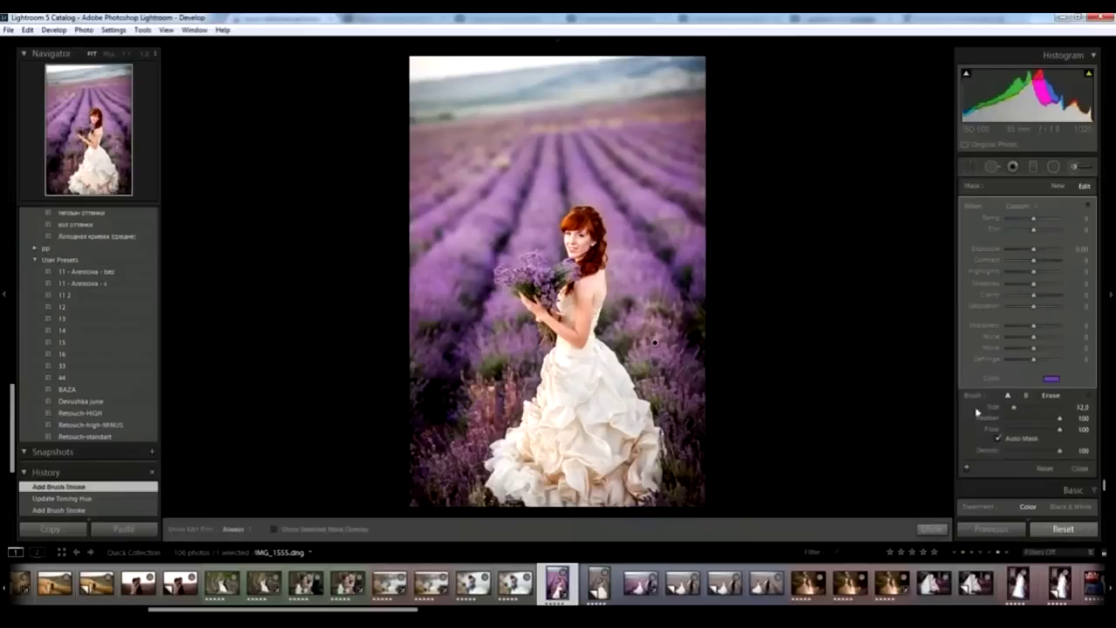
left_click(1080, 468)
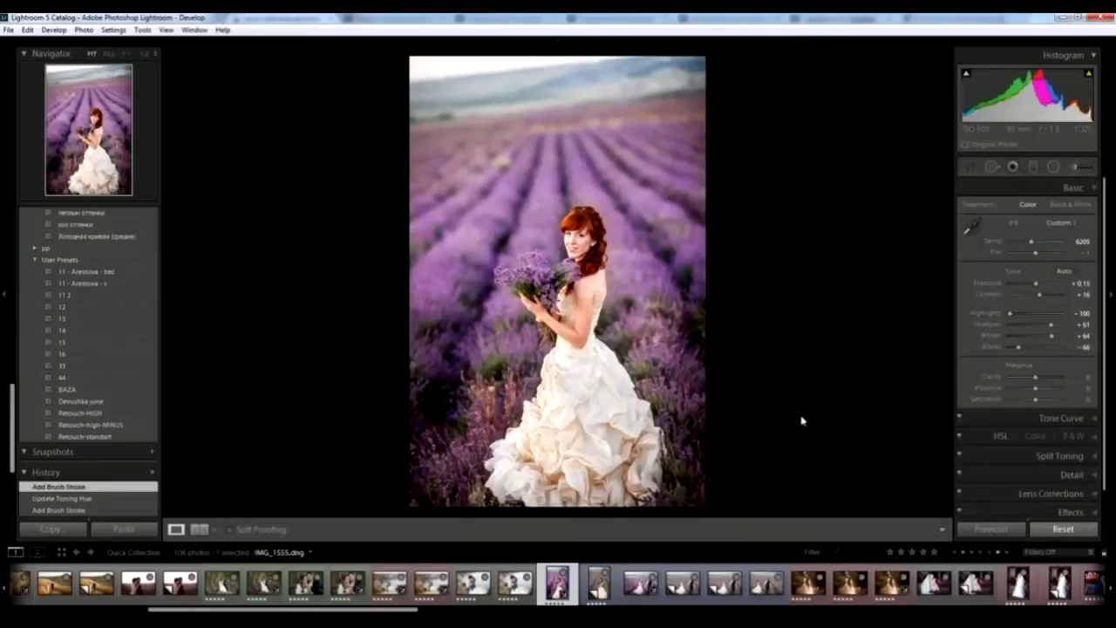
Step: Compare the edited portrait with a reset virtual copy in Survey view
key("ctrl+apostrophe")
key("ctrl+shift+r")
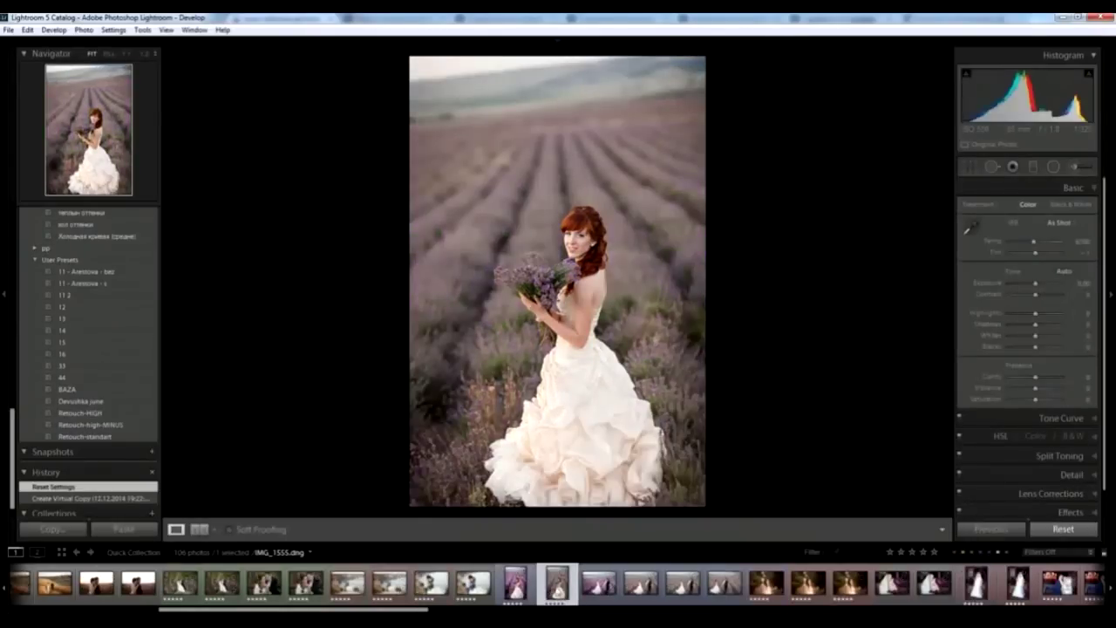
left_click(516, 583, "ctrl")
key("n")
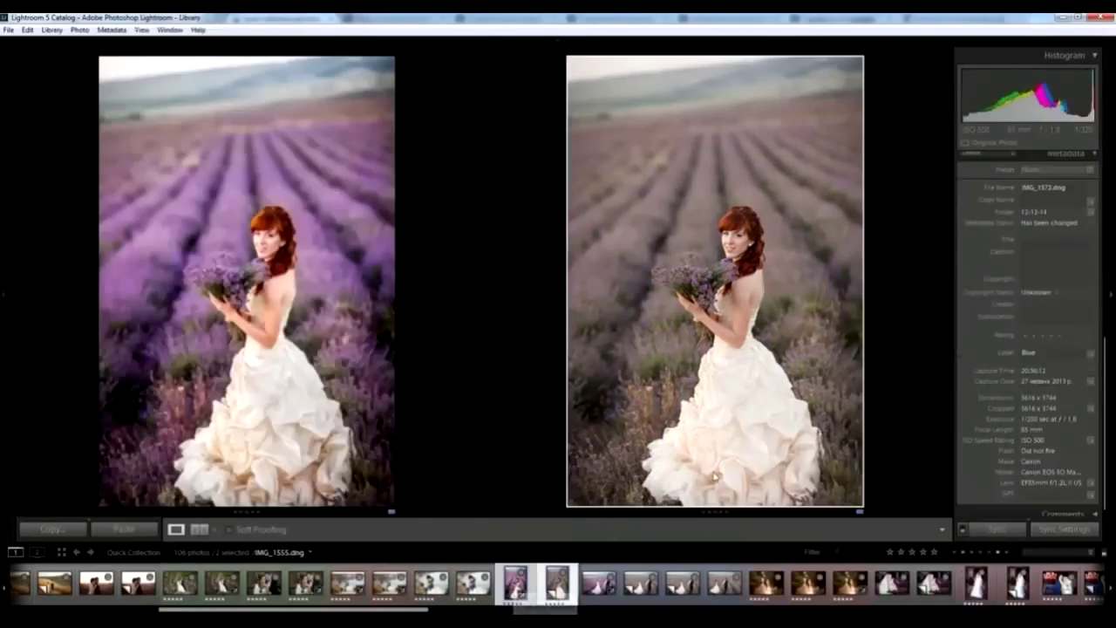
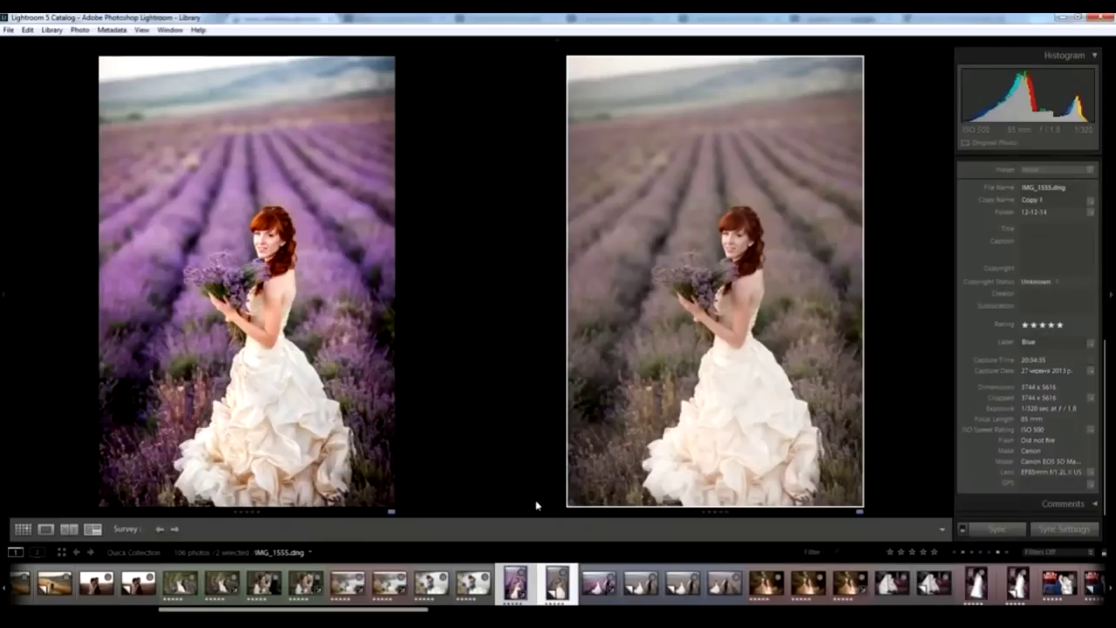
Step: Compare the bride and cliff-top couple photos, then open IMG_4383-3.dng in Develop
key("ctrl+d")
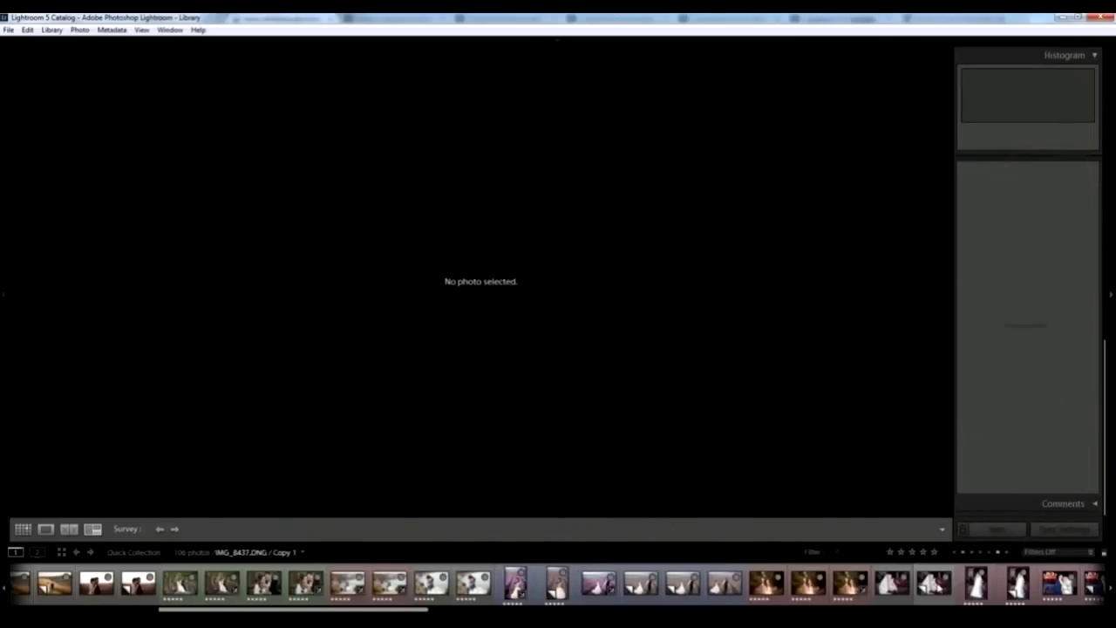
left_click(934, 583)
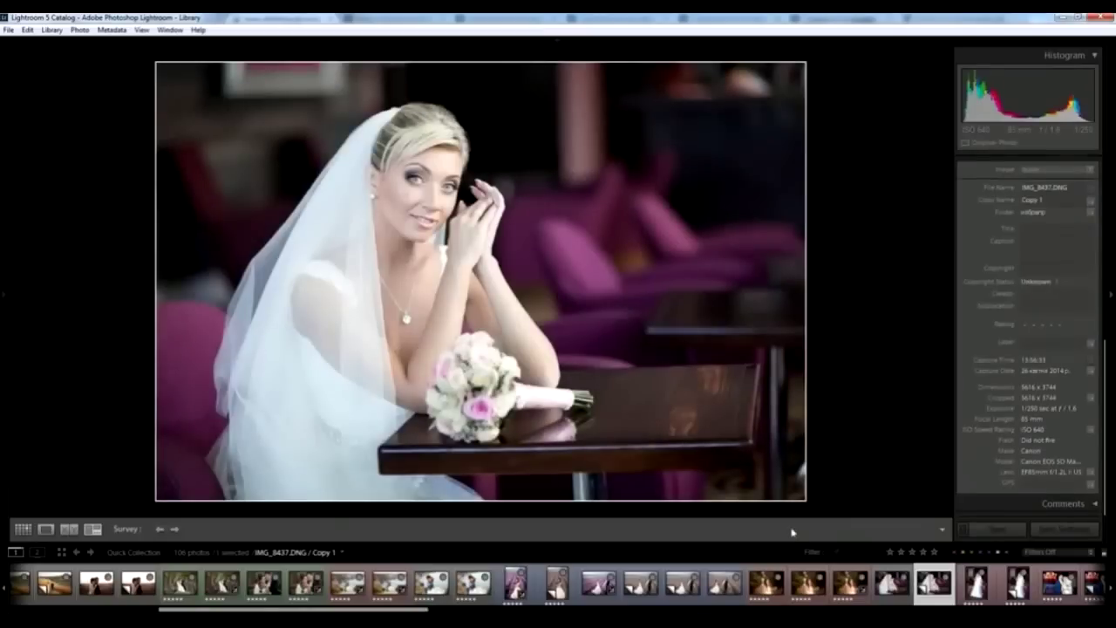
mouse_move(689, 380)
left_click(390, 583)
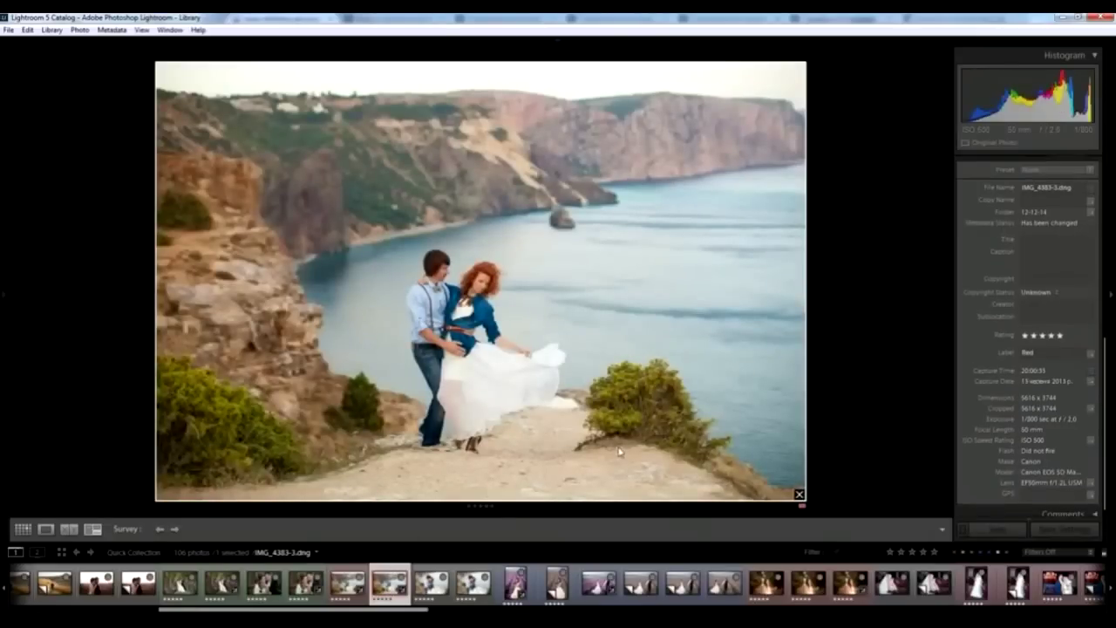
left_click(894, 589)
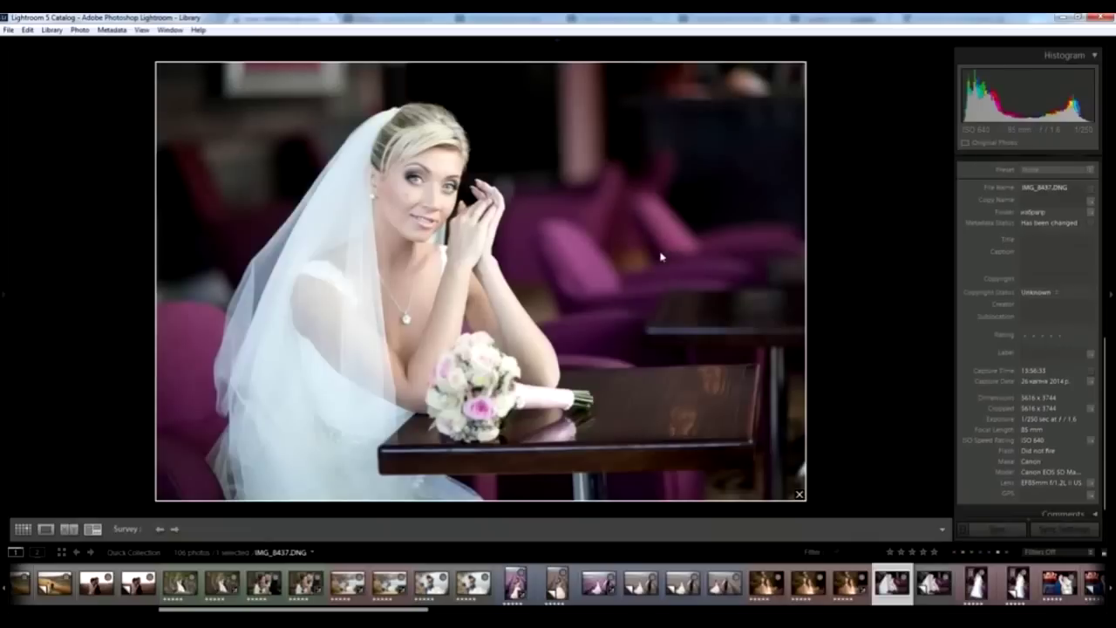
left_click(390, 582)
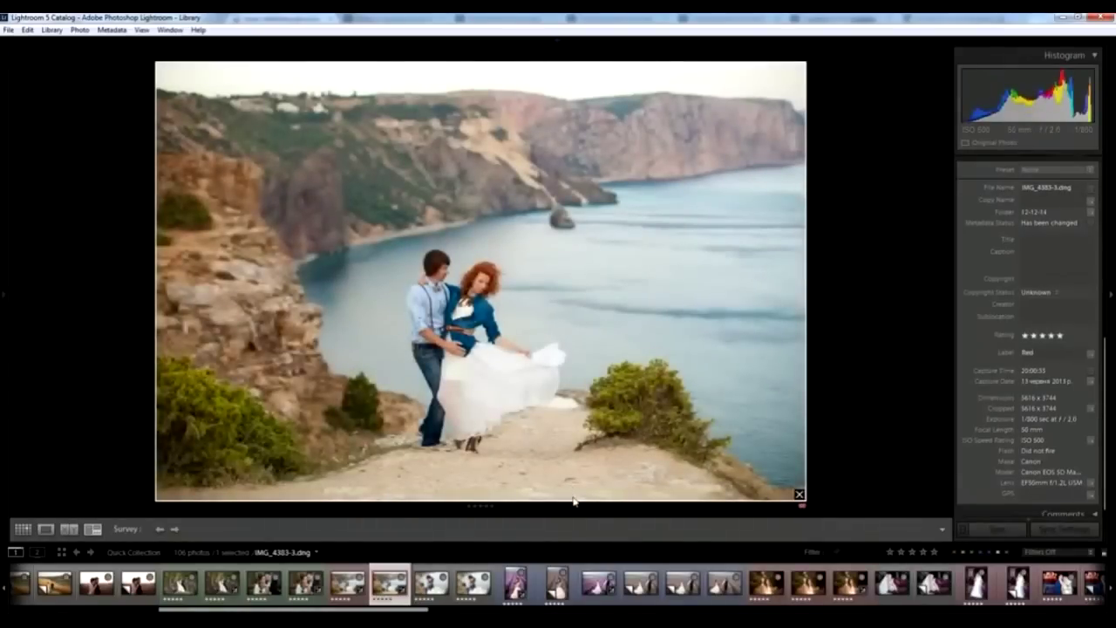
left_click(870, 63)
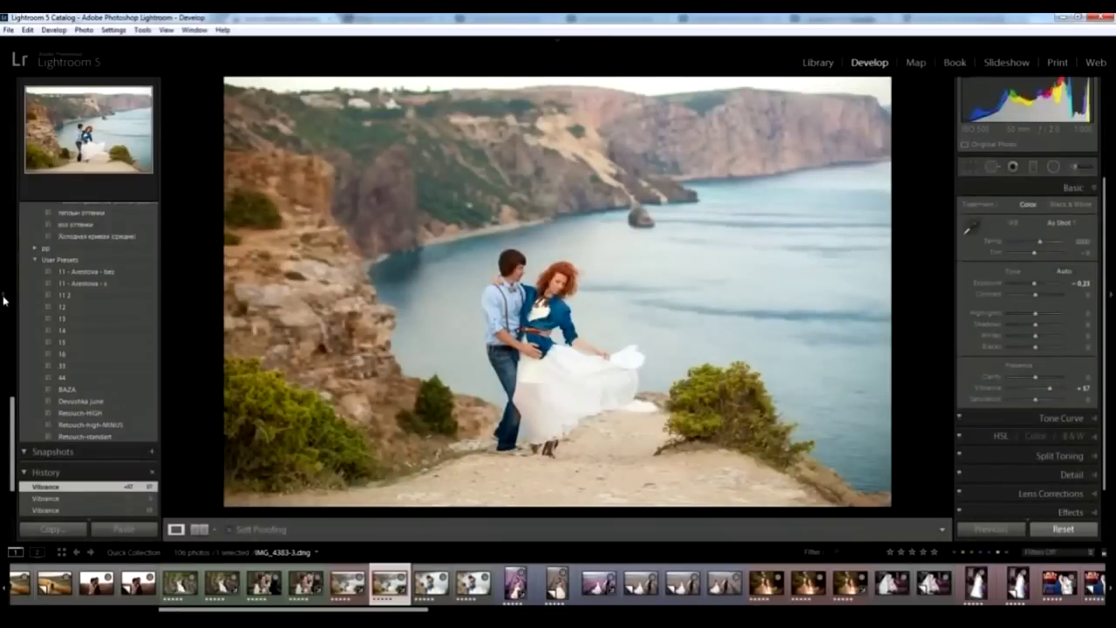
Step: Hide the left panel, view the red-haired alley photo, then browse the filmstrip to IMG_1555.dng
left_click(5, 298)
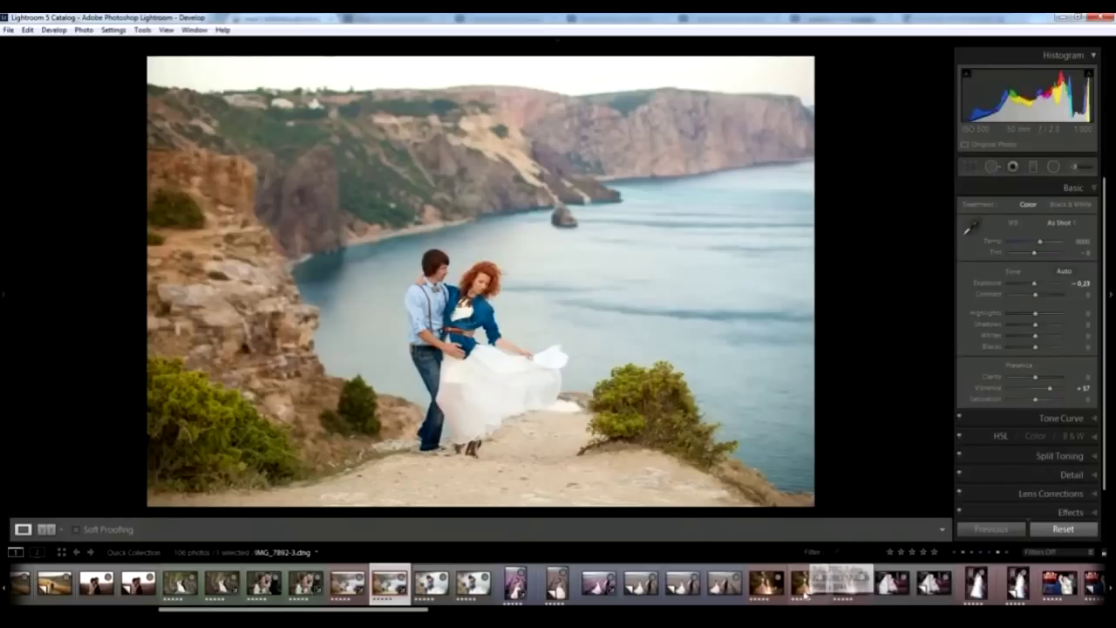
left_click(805, 592)
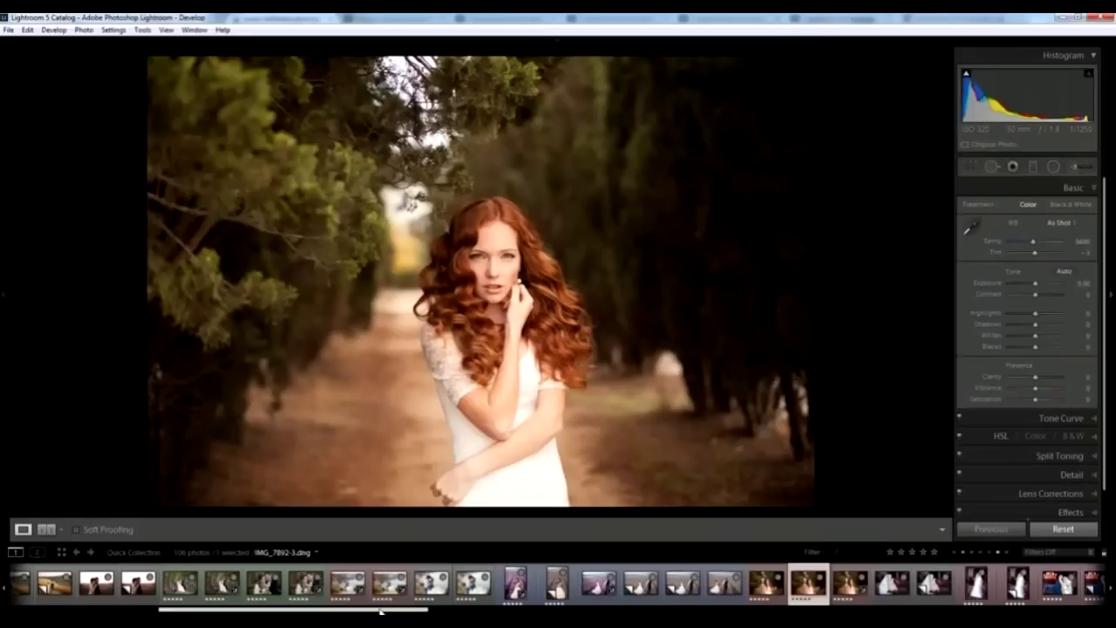
left_click_drag(380, 610, 1021, 614)
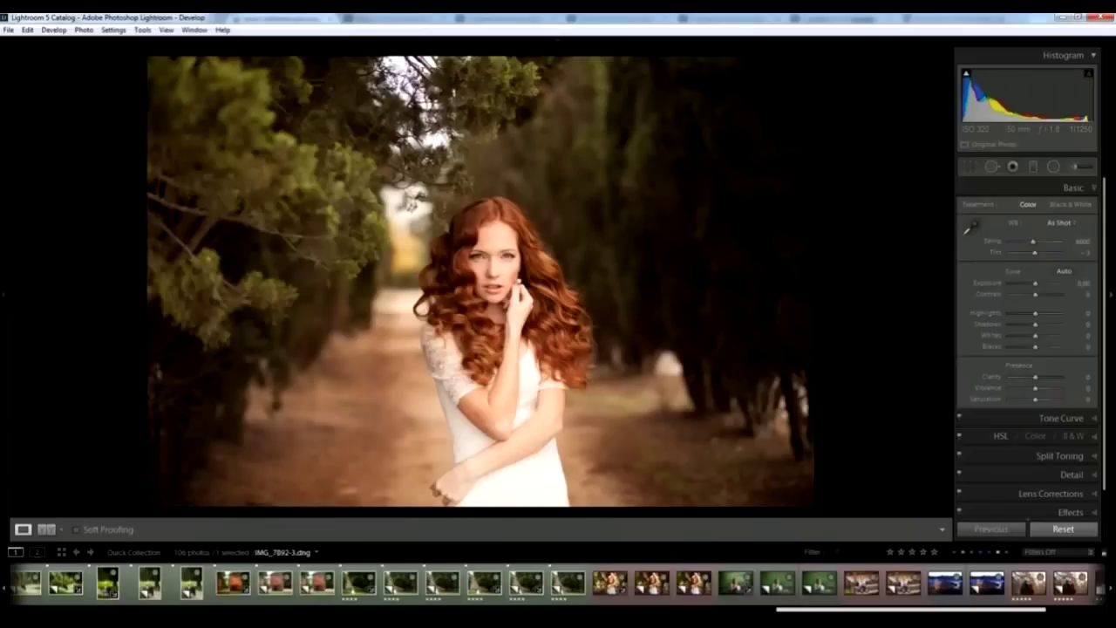
scroll(1091, 583, "down", 1)
scroll(1091, 583, "down", 2)
scroll(1091, 582, "down", 1)
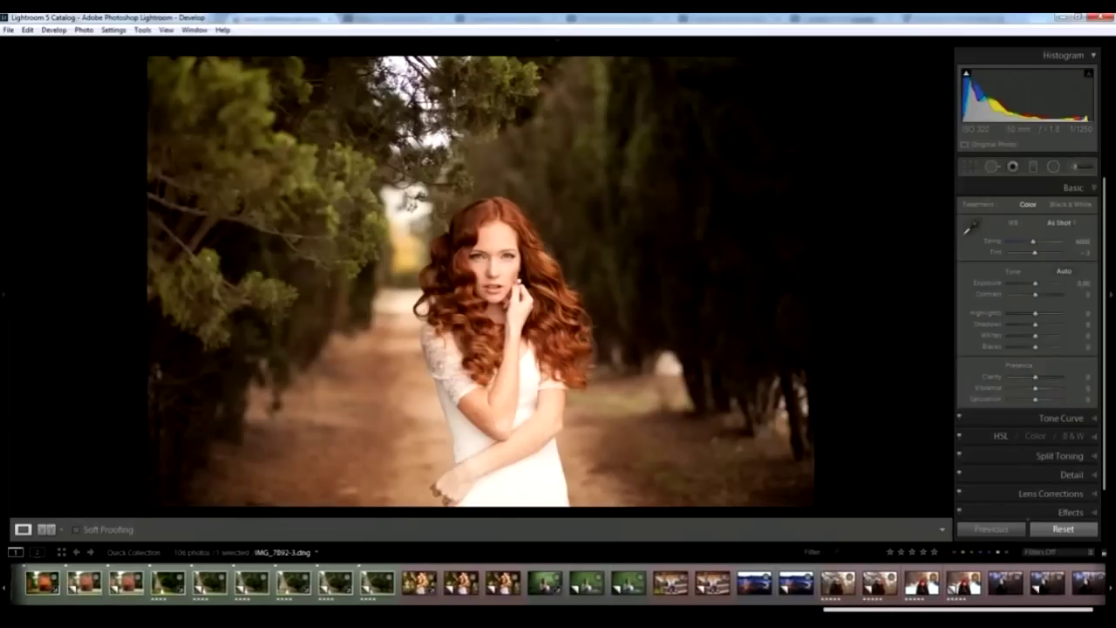
left_click(964, 585)
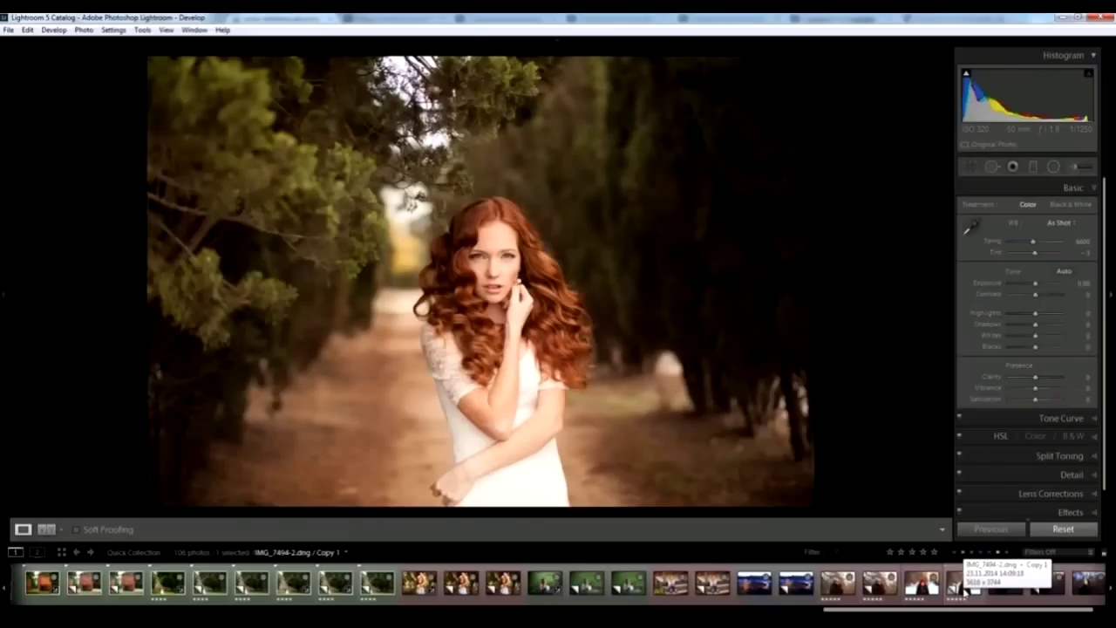
left_click_drag(959, 609, 347, 609)
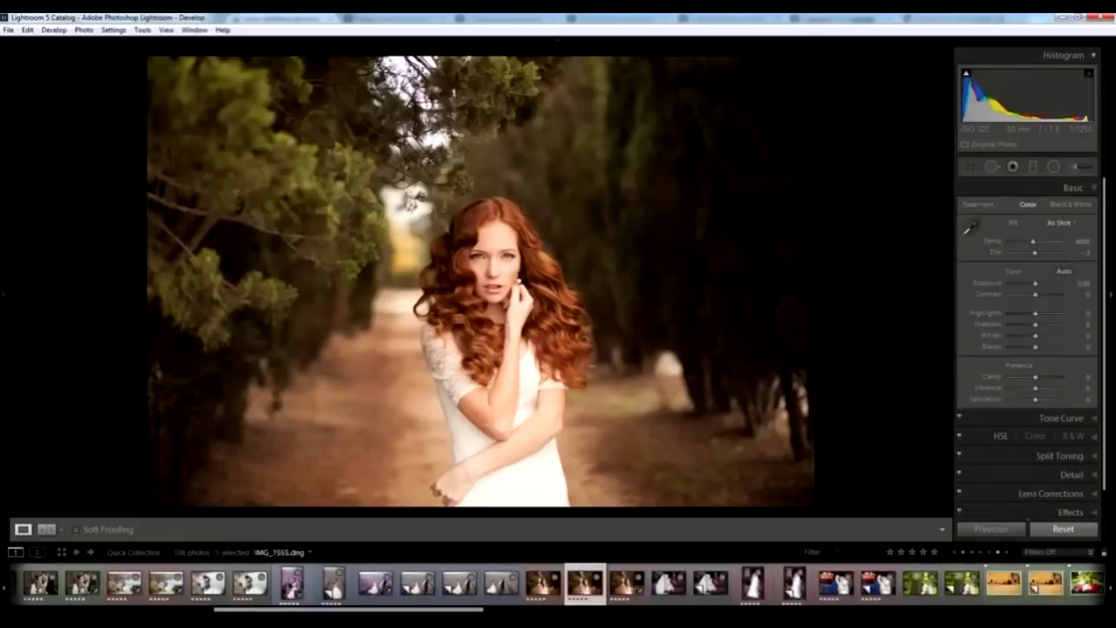
left_click(292, 583)
Step: Select both IMG_1555.dng versions and compare them side by side in Survey view
left_click(334, 583)
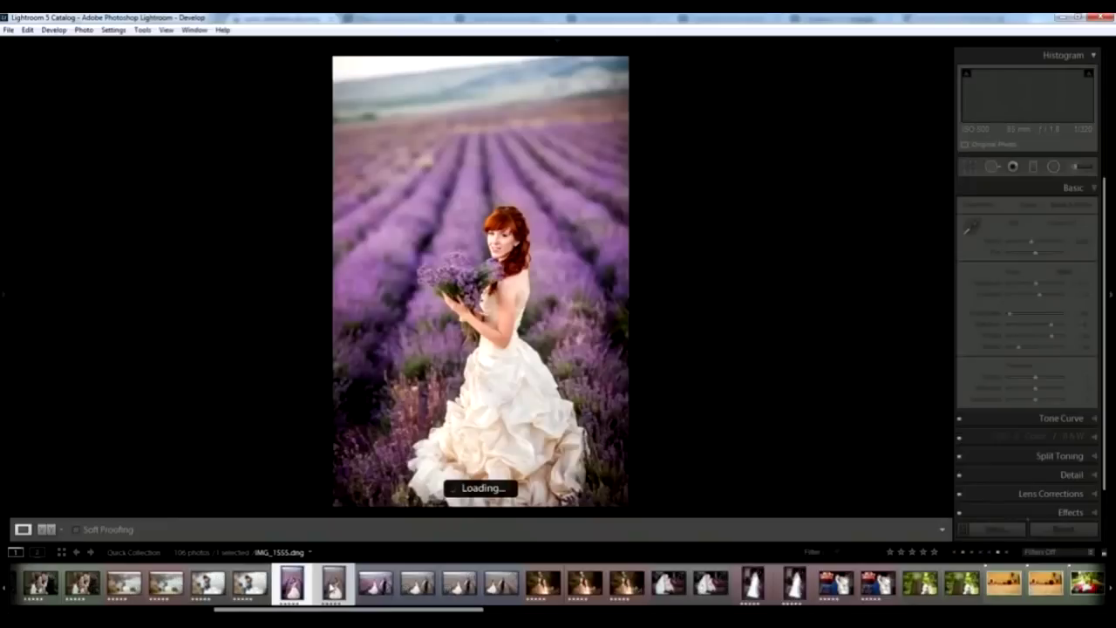
key("n")
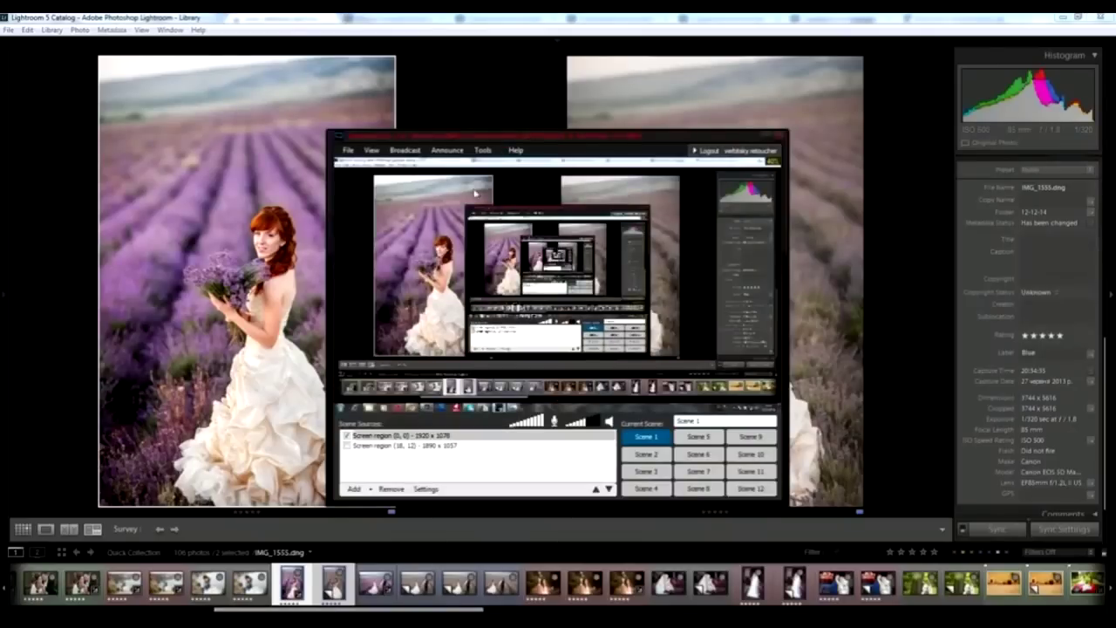
Step: Leave the Yandex image search and return to Lightroom's red-haired alley photo
left_click(409, 153)
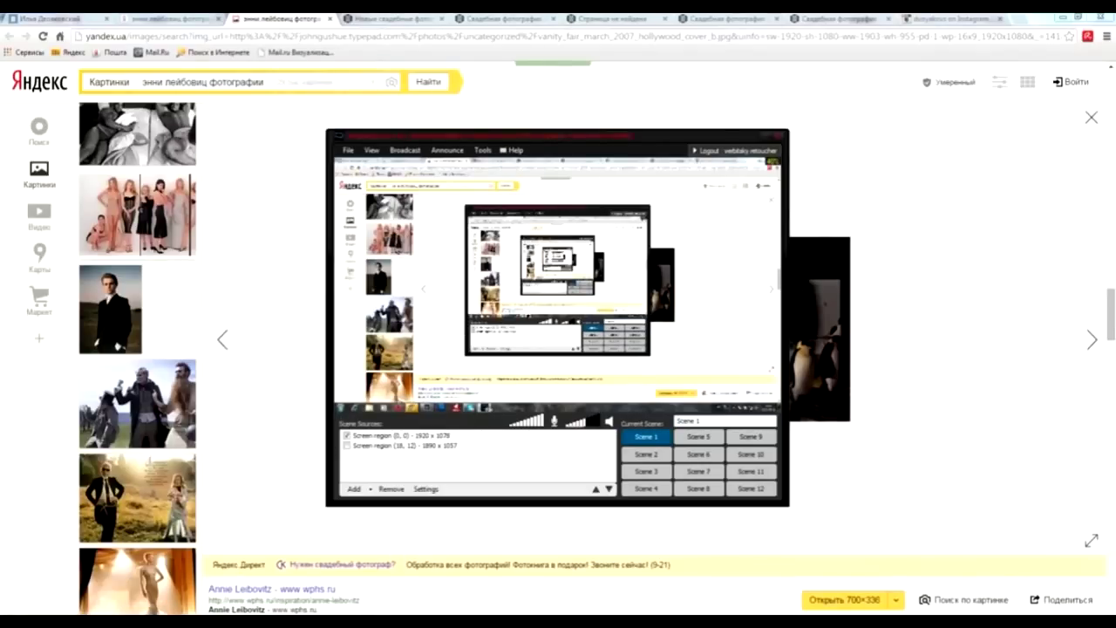
left_click(231, 567)
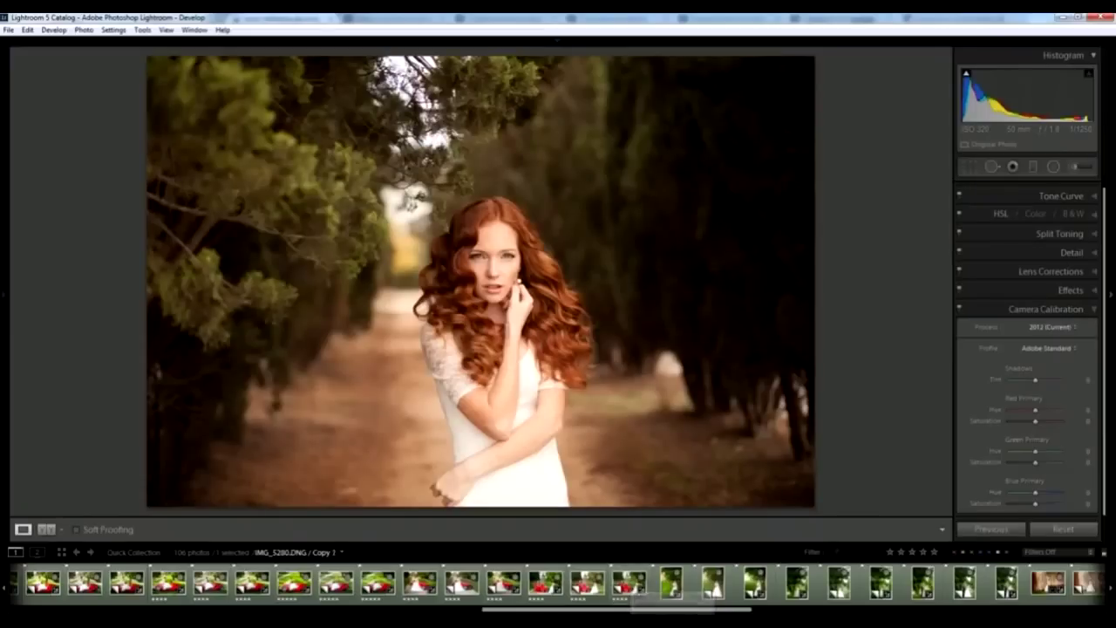
Step: Open IMG_7494-2.dng Copy 1, the red-beanie snow portrait, after briefly checking XSplit's Broadcast menu
left_click_drag(558, 608, 912, 608)
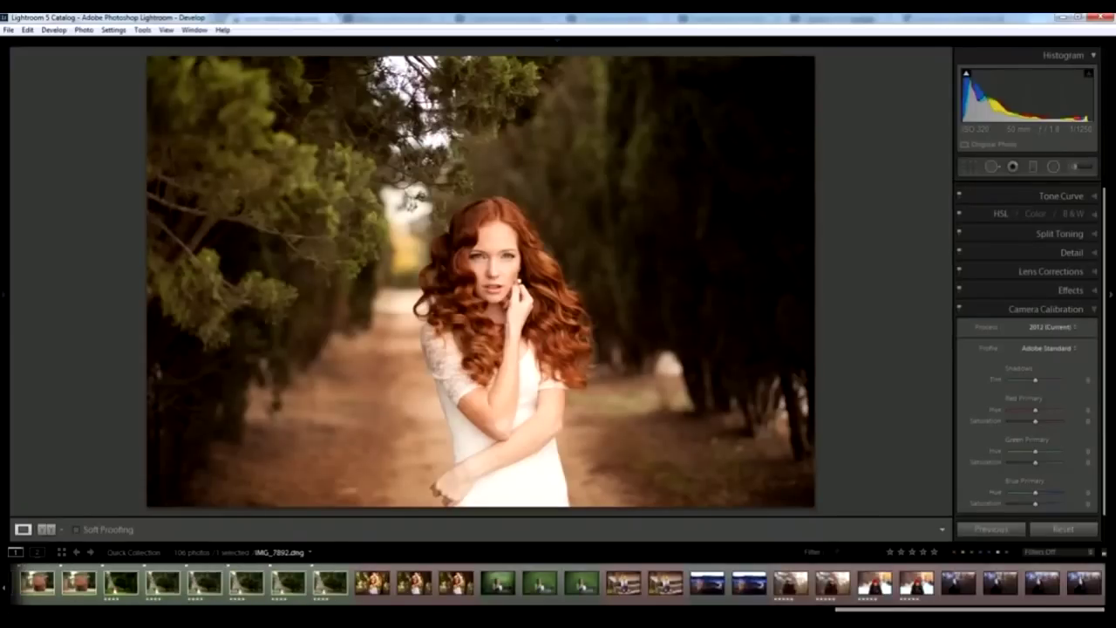
left_click(916, 584)
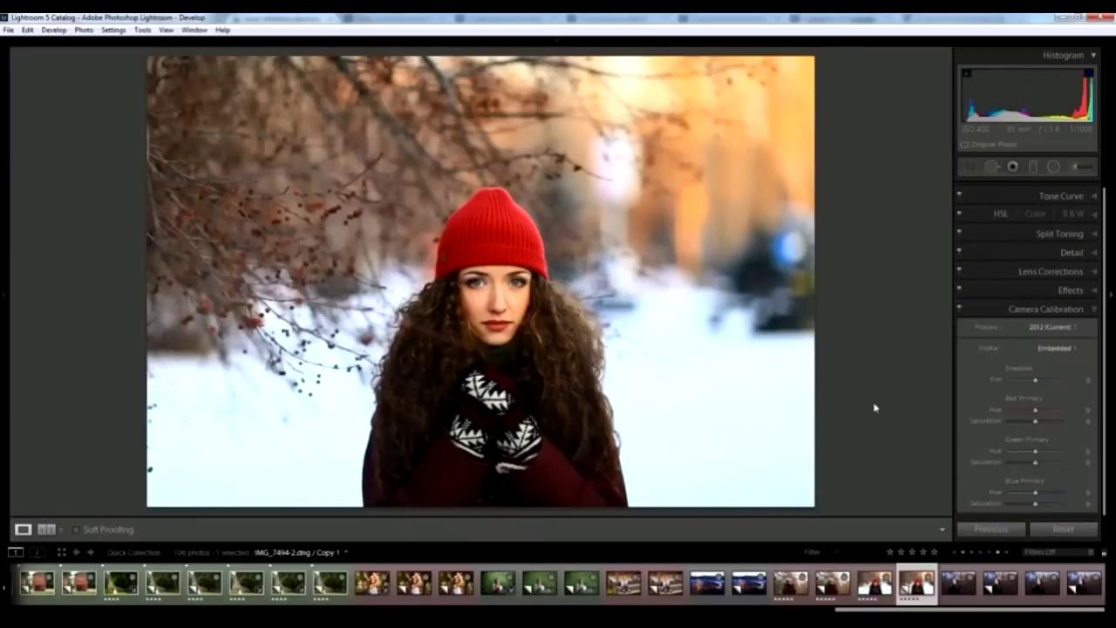
key("alt+Tab")
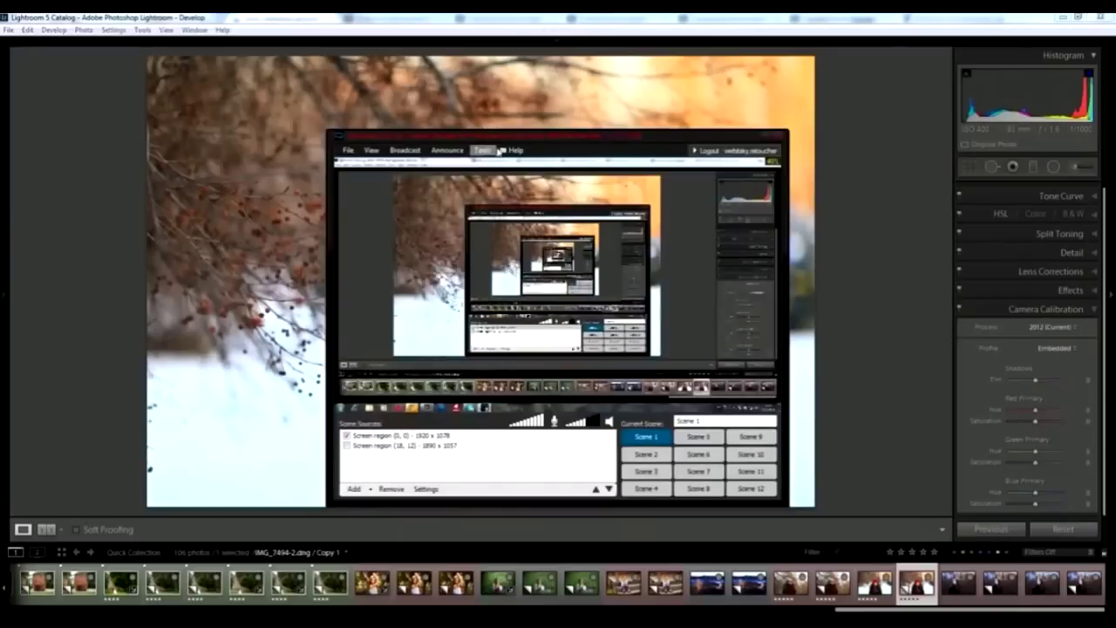
left_click(407, 150)
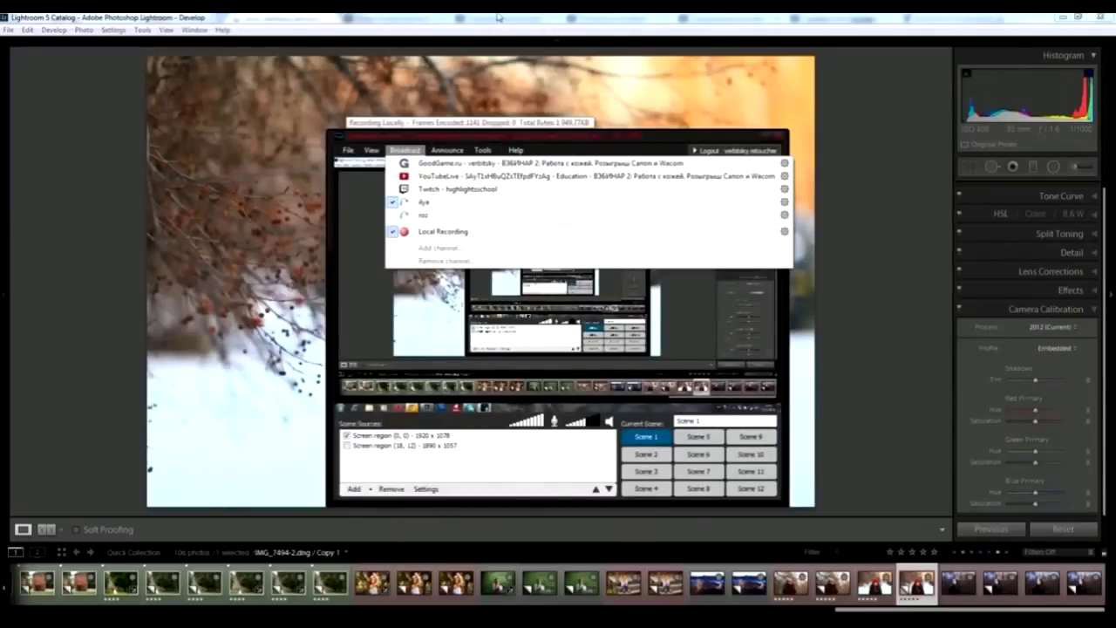
left_click(856, 264)
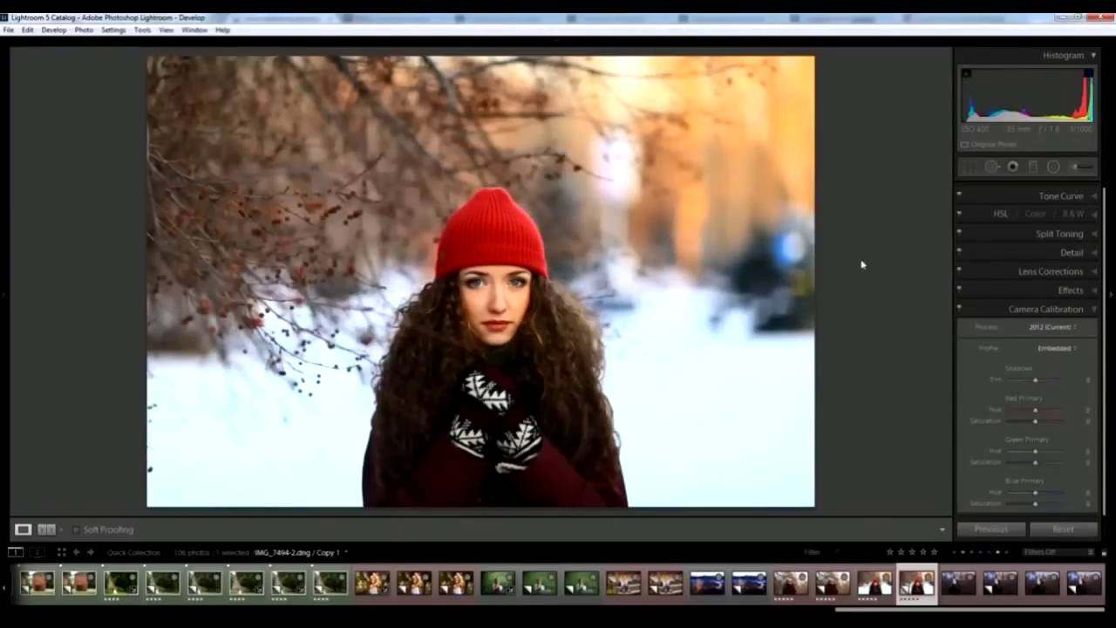
Step: Expand the Basic panel, preview the green-field photo, then show HSL All for the red-hat portrait
scroll(1073, 249, "up", 1)
left_click(1067, 187)
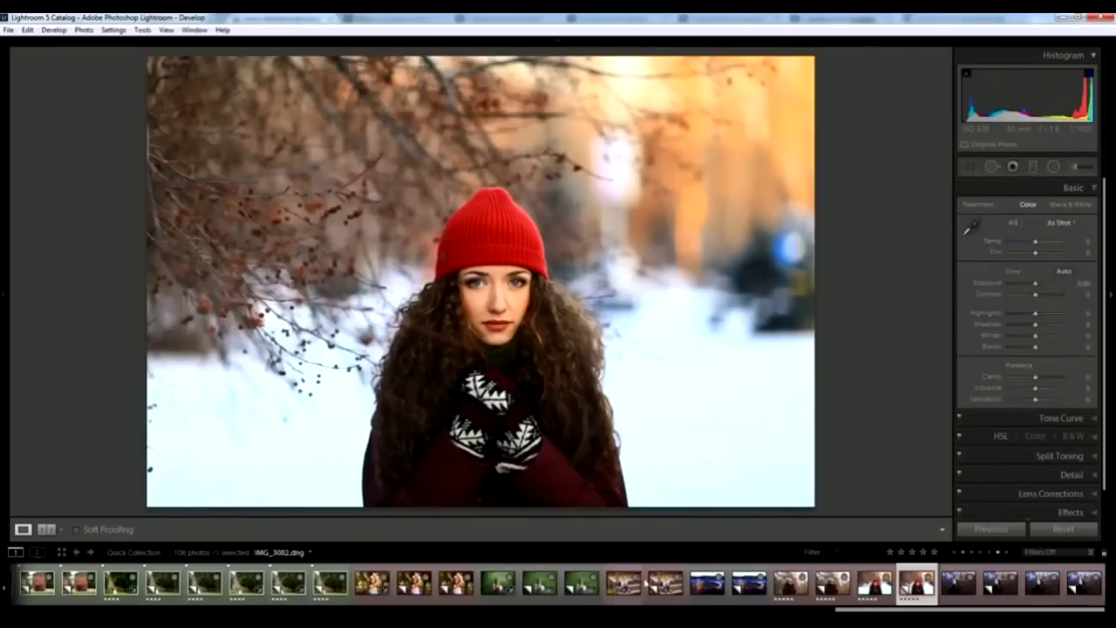
left_click(582, 582)
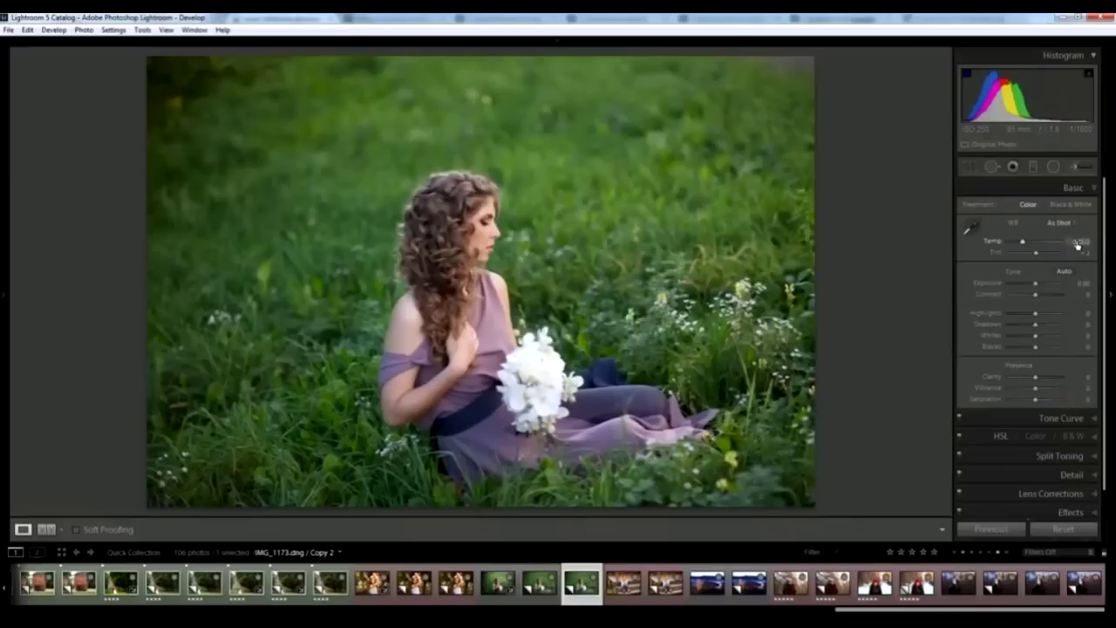
left_click(917, 583)
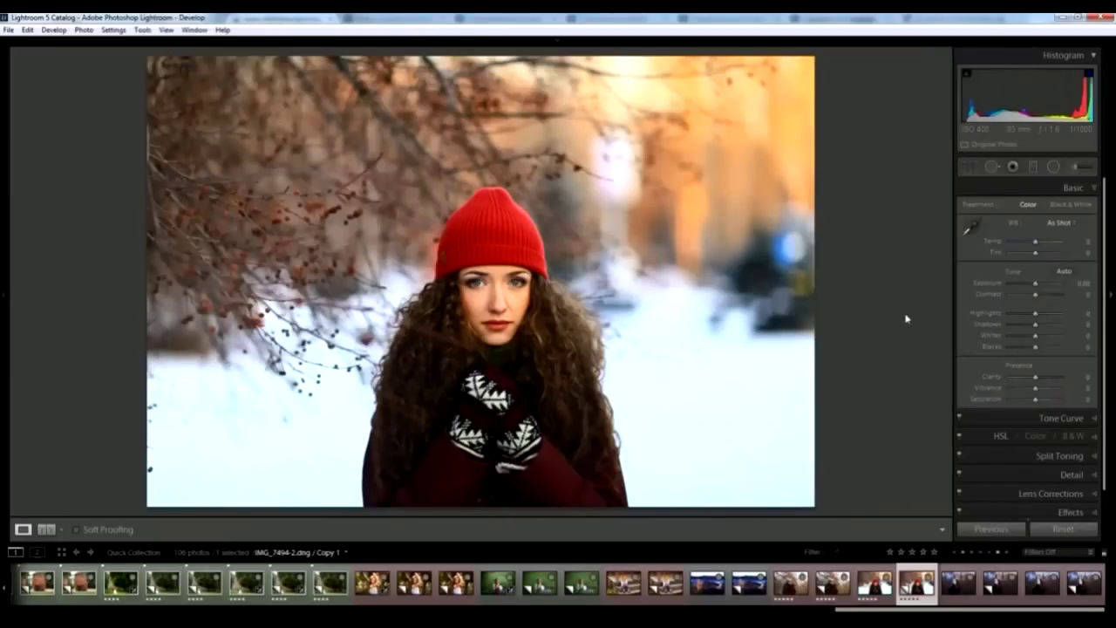
left_click(1095, 438)
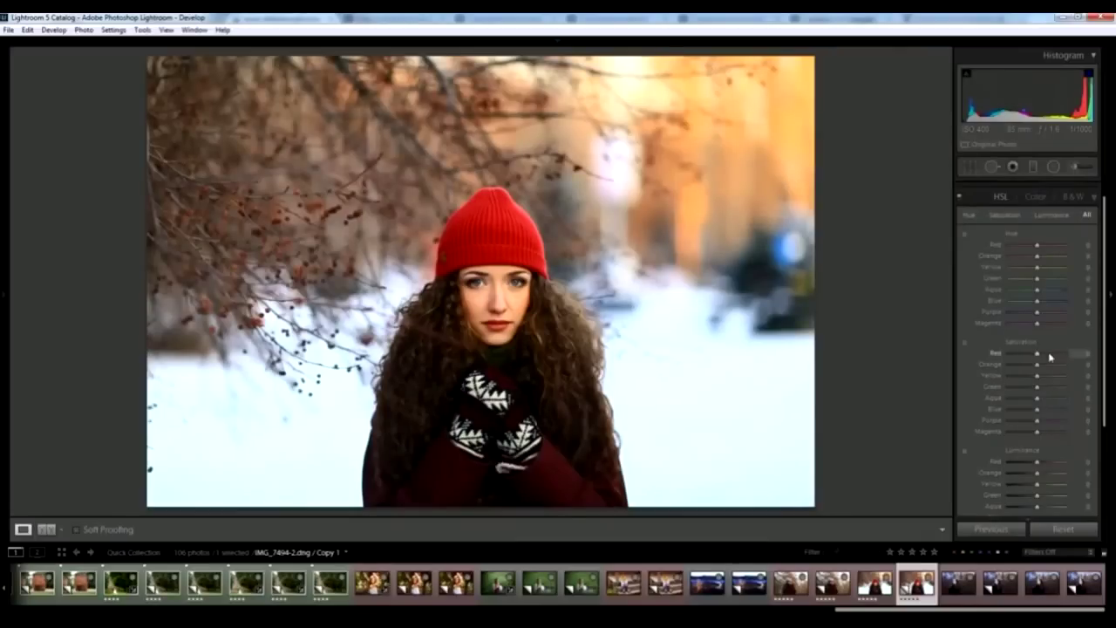
Step: Set Orange saturation to -15 and Red hue to +11 in HSL
left_click_drag(1037, 364, 1033, 369)
left_click_drag(1037, 250, 1041, 251)
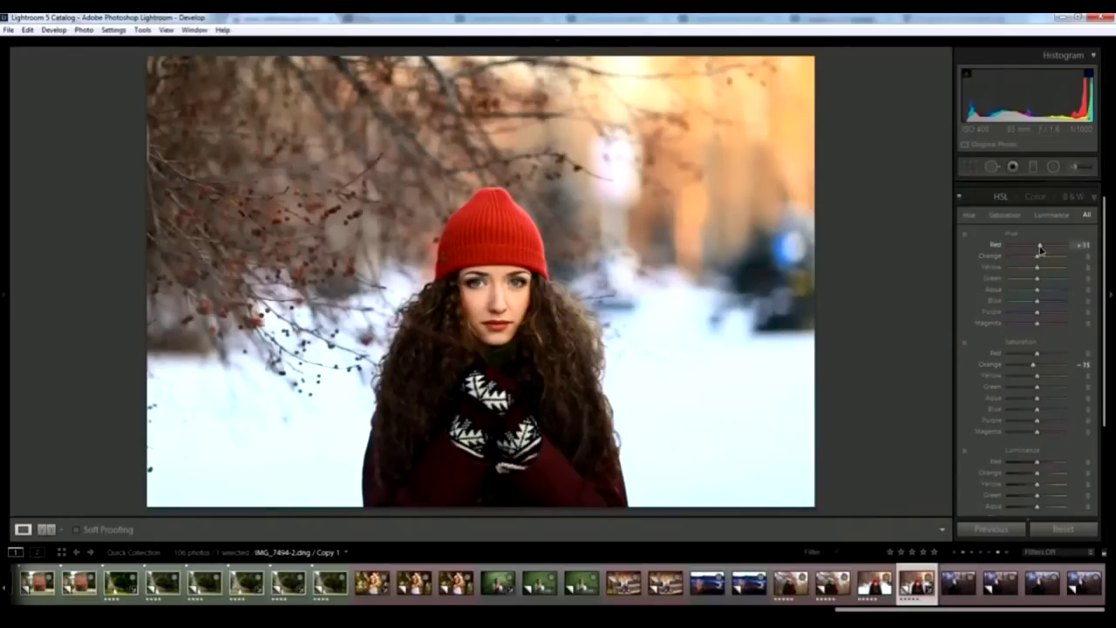
left_click(1034, 166)
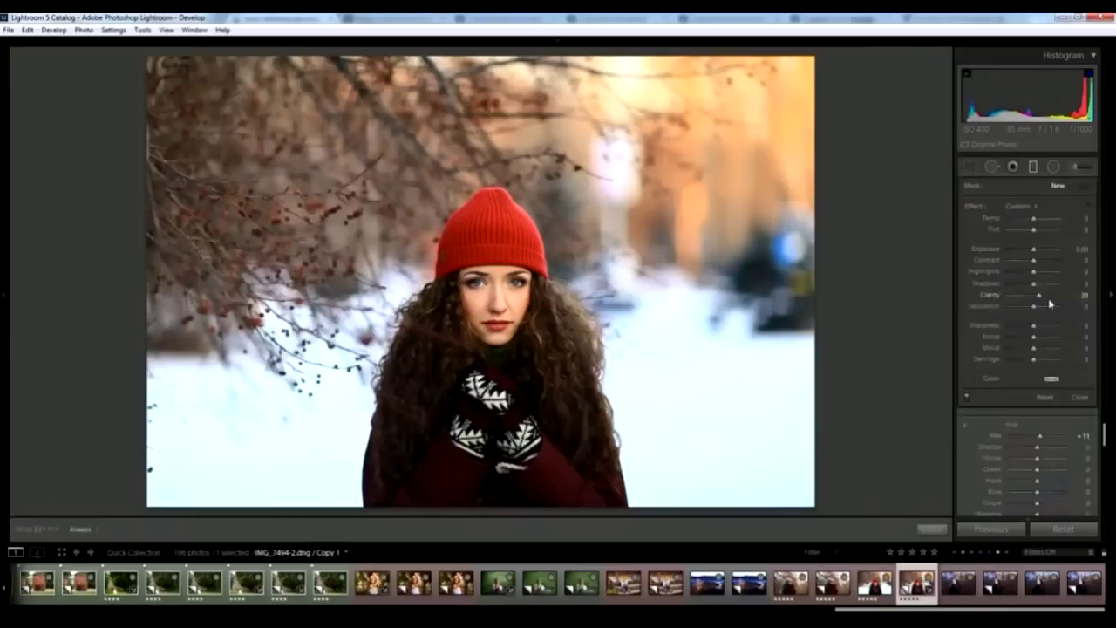
Step: Draw two trial graduated filters on the photo's left with Shadows around -30
double_click(973, 206)
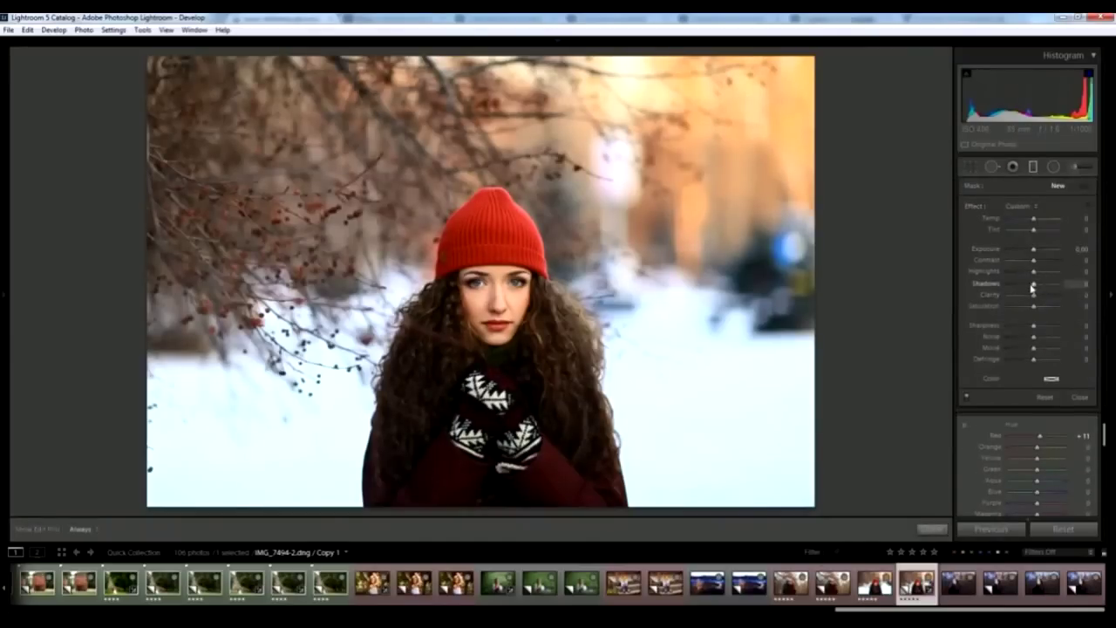
left_click_drag(1034, 284, 1042, 286)
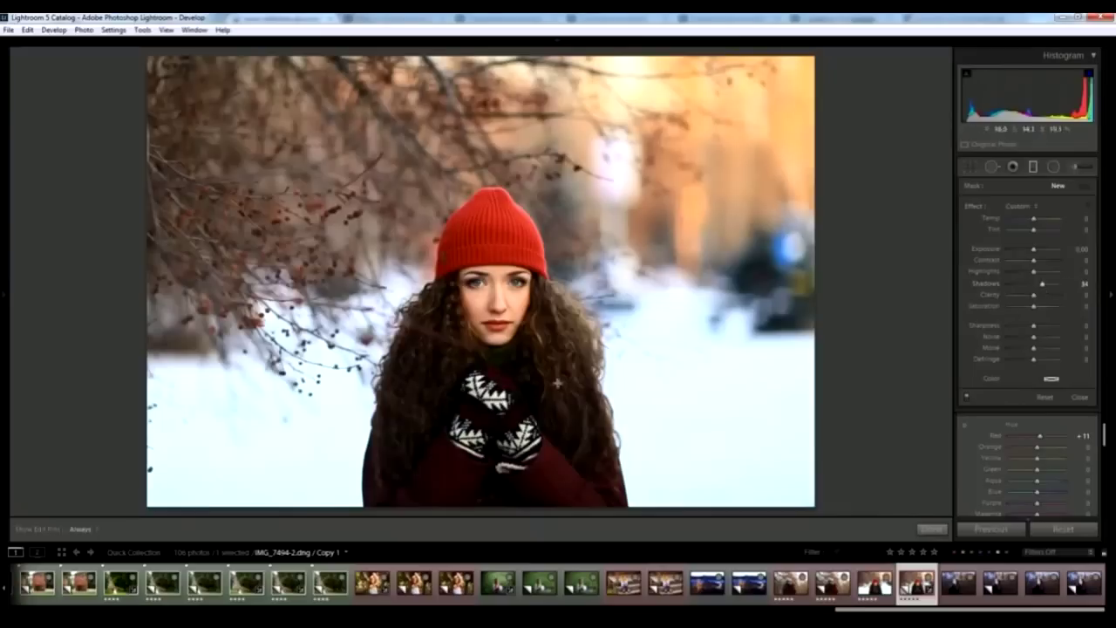
left_click_drag(575, 354, 559, 367)
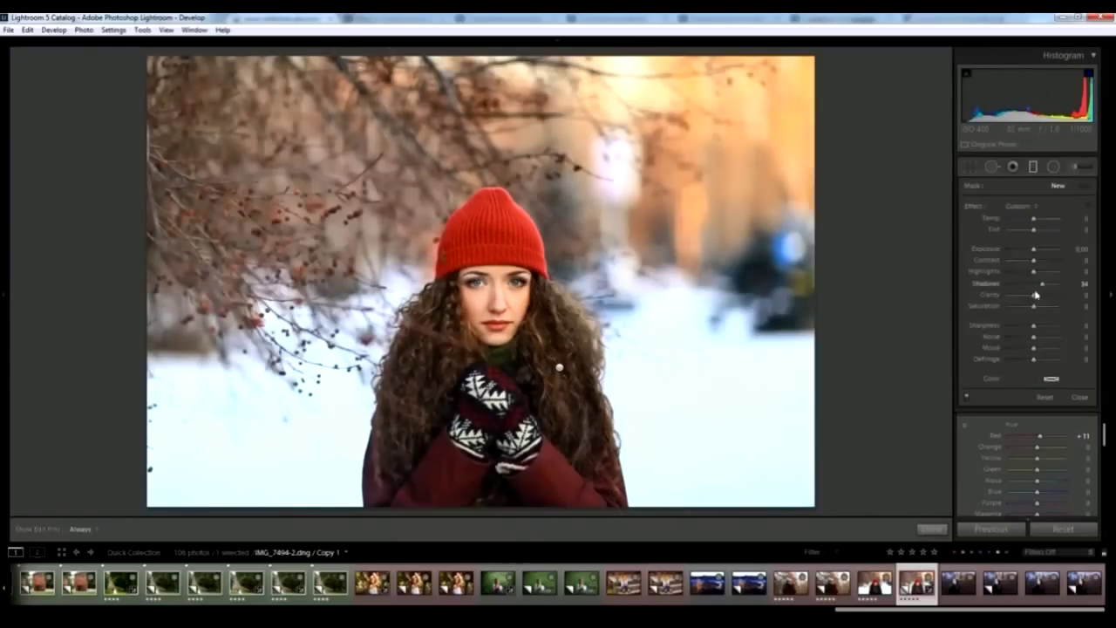
left_click_drag(1045, 290, 1024, 285)
left_click_drag(407, 382, 436, 391)
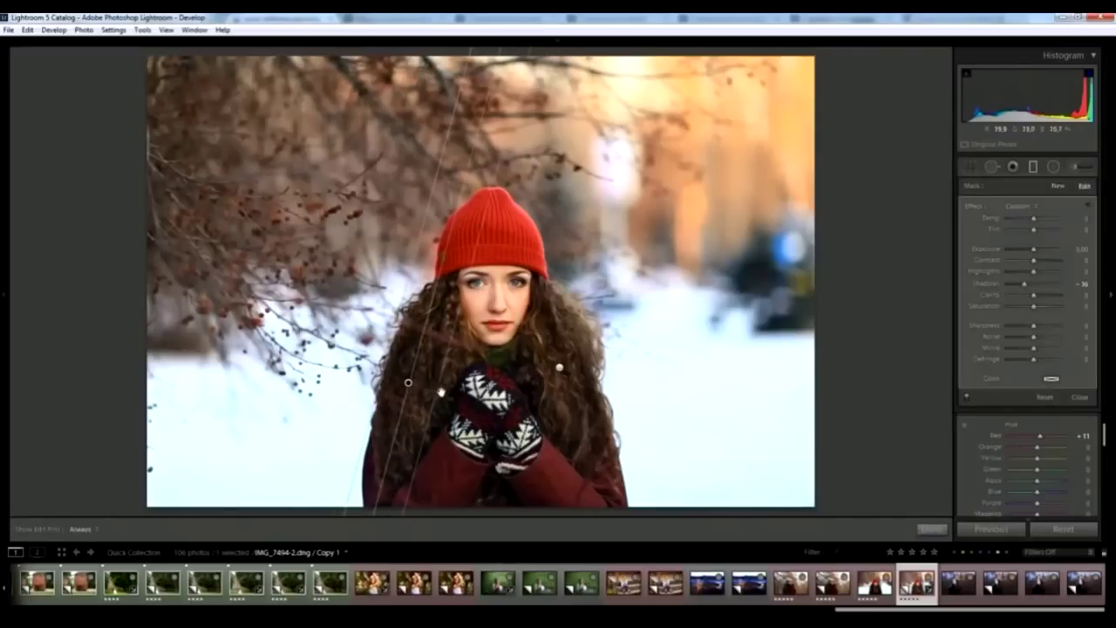
key("m")
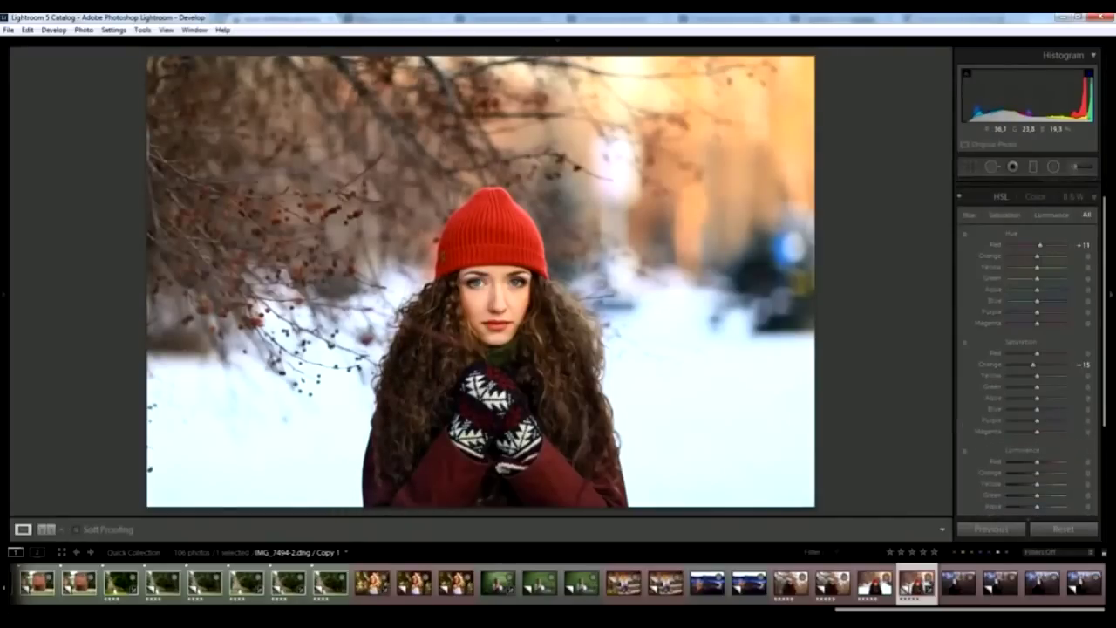
Step: Reset a new graduated filter's effects and set its Shadows to -18
left_click(1034, 166)
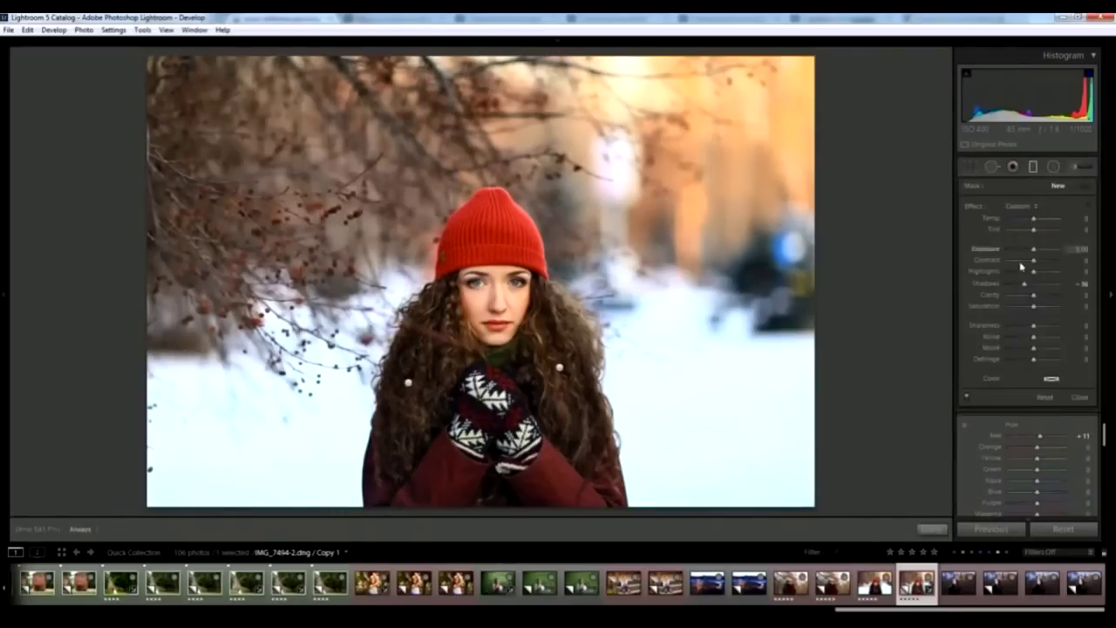
double_click(978, 208)
left_click_drag(1026, 281, 1021, 283)
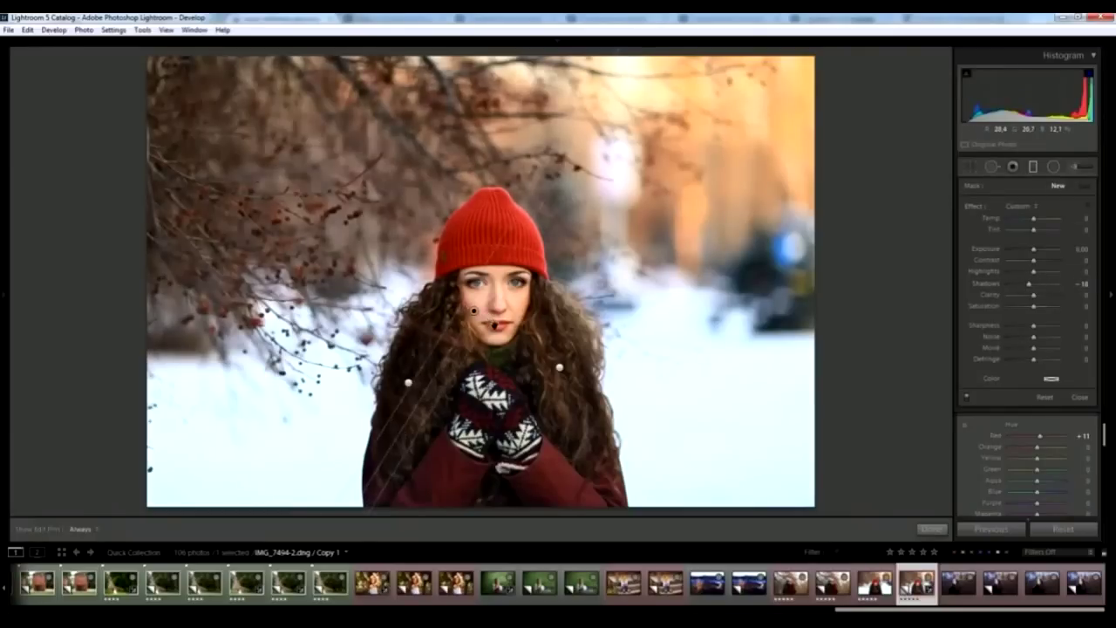
key("k")
mouse_move(1089, 235)
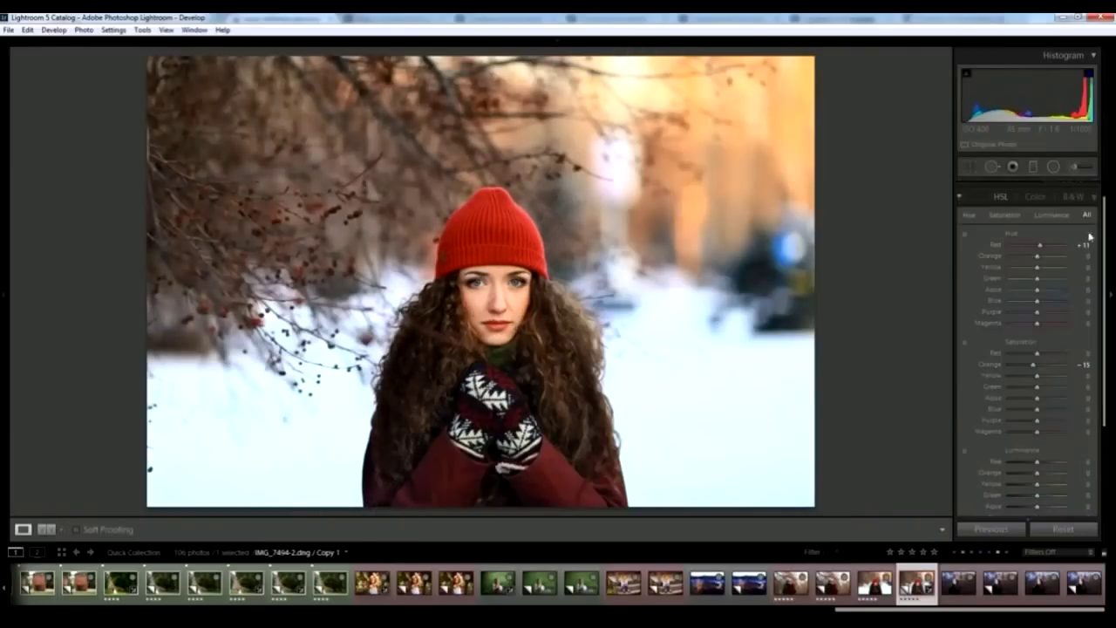
Step: Add graduated filters with Clarity 50 and Saturation 48 across the photo and its left side
left_click(1034, 166)
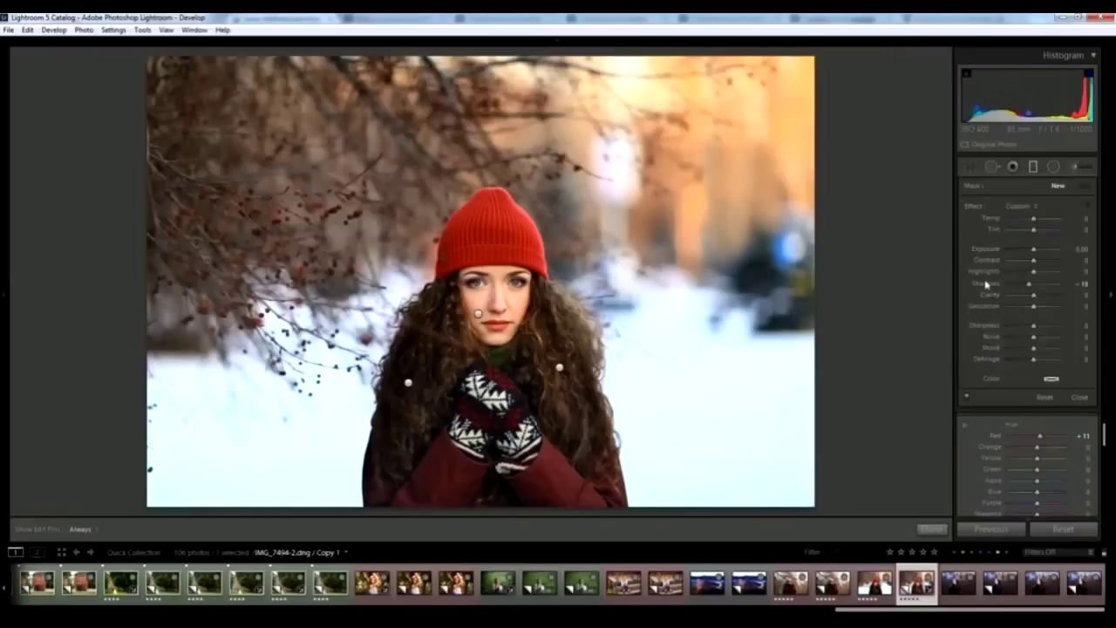
mouse_move(1034, 306)
left_mouse_down()
mouse_move(1050, 308)
mouse_move(1047, 297)
mouse_move(1045, 306)
left_mouse_up()
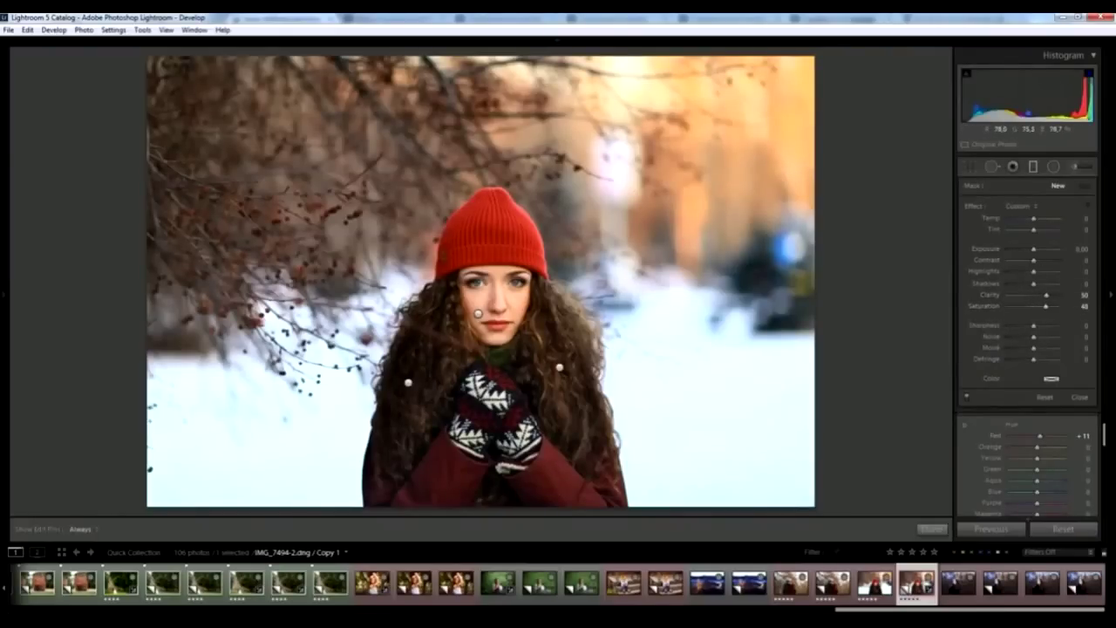
left_click_drag(590, 350, 542, 368)
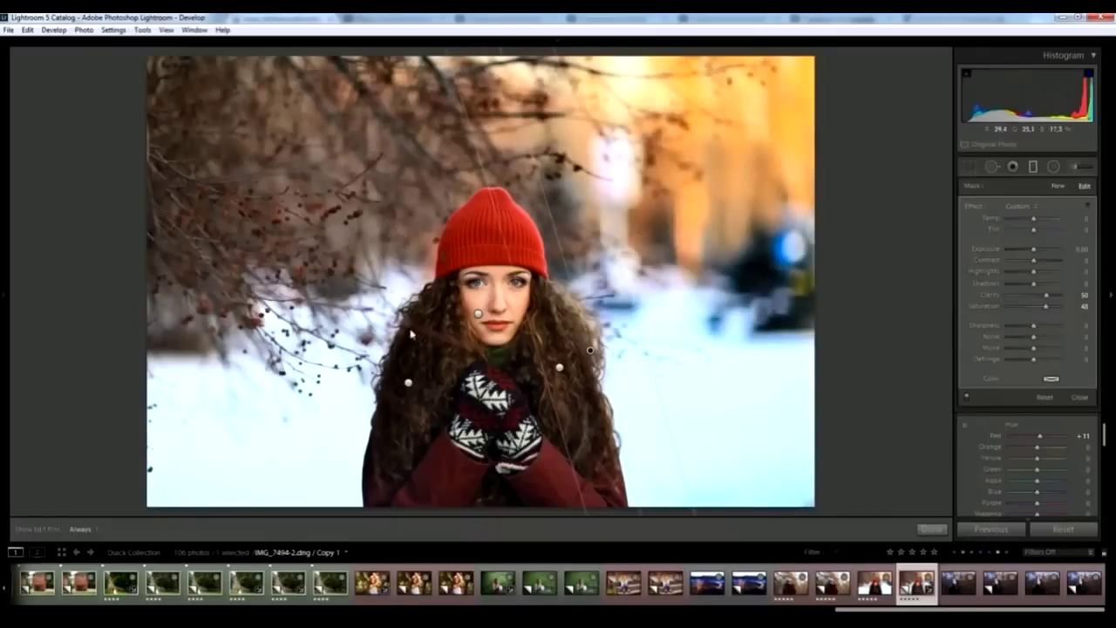
left_click_drag(403, 319, 438, 331)
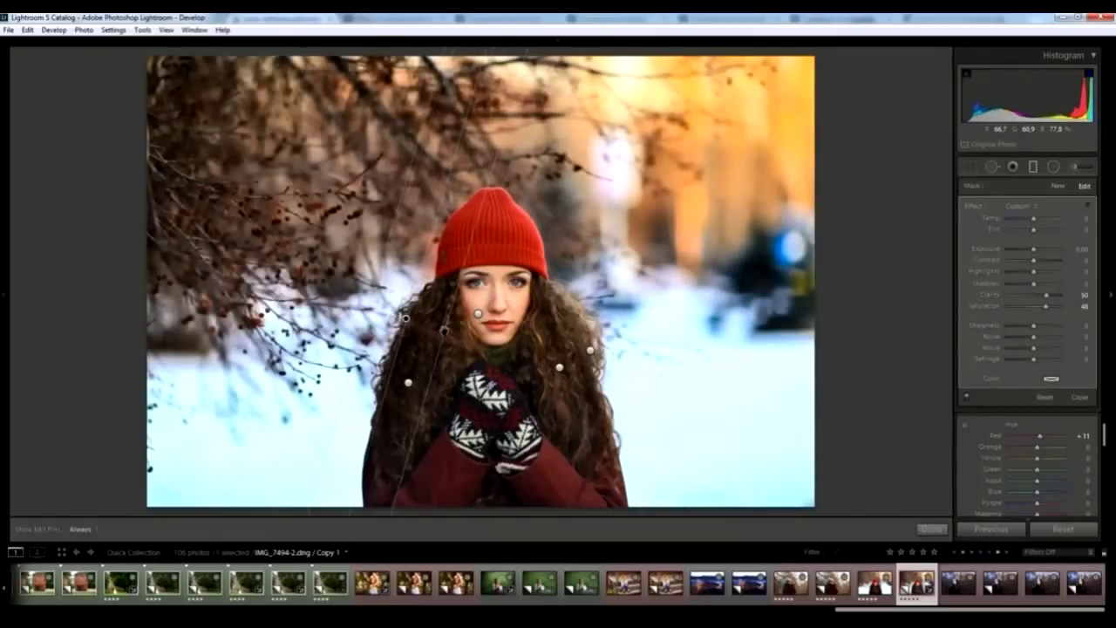
key("shift+m")
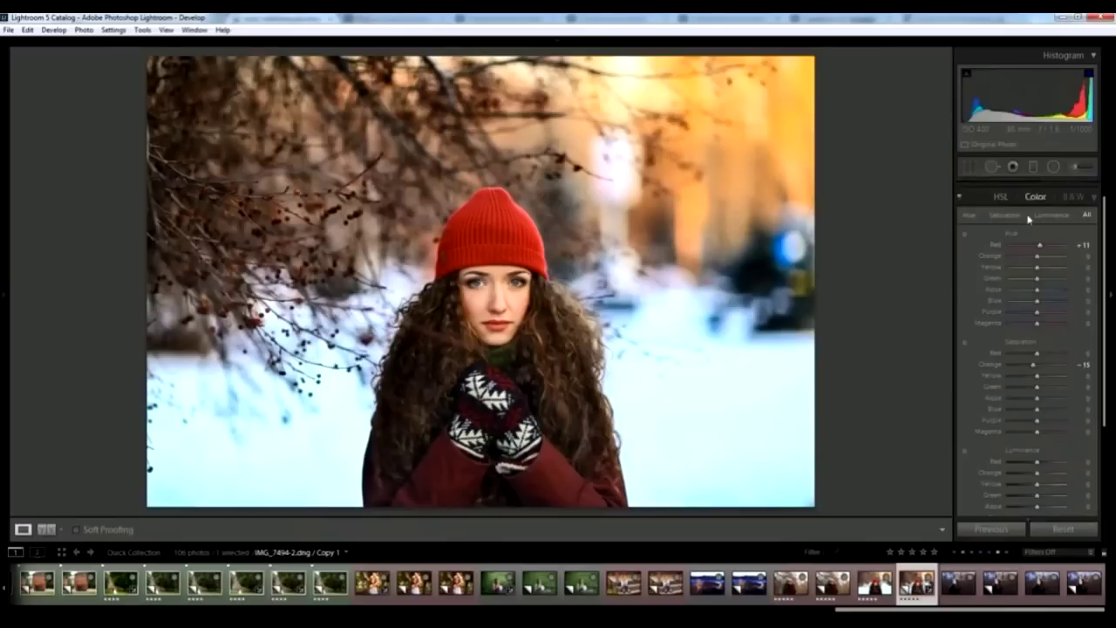
Step: Lower the overall Highlights to -33 in the Basic panel
left_click(1035, 167)
left_click(1081, 399)
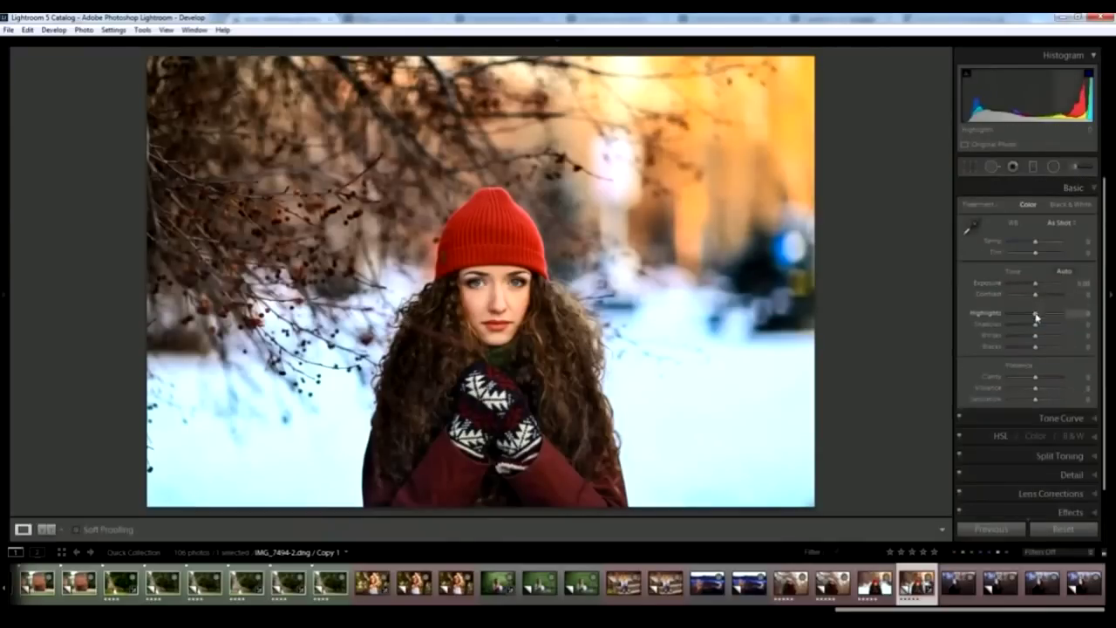
left_click_drag(1035, 314, 1028, 314)
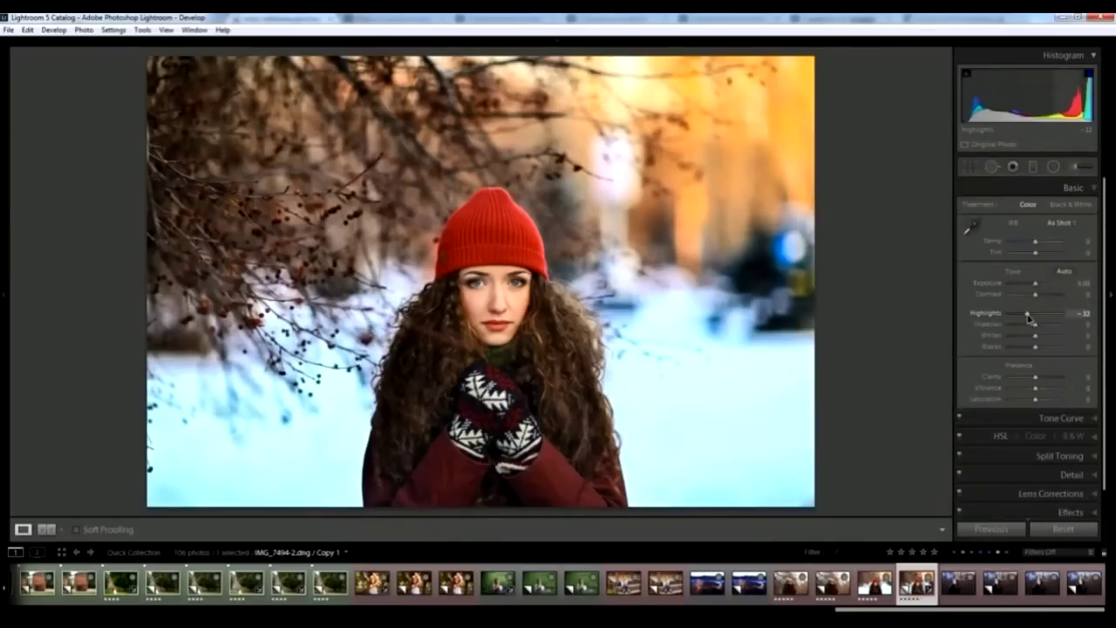
left_click(1094, 436)
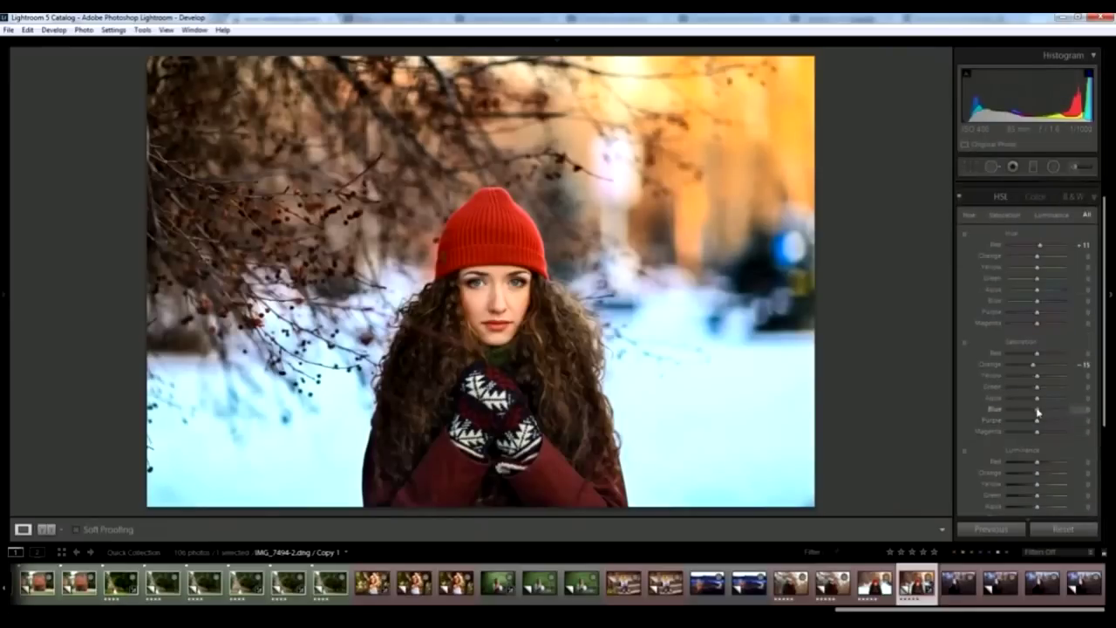
Step: Lower Blue saturation to -21 and add left-side darkening graduated filters at Exposure -0.27
left_click_drag(1037, 412, 1023, 425)
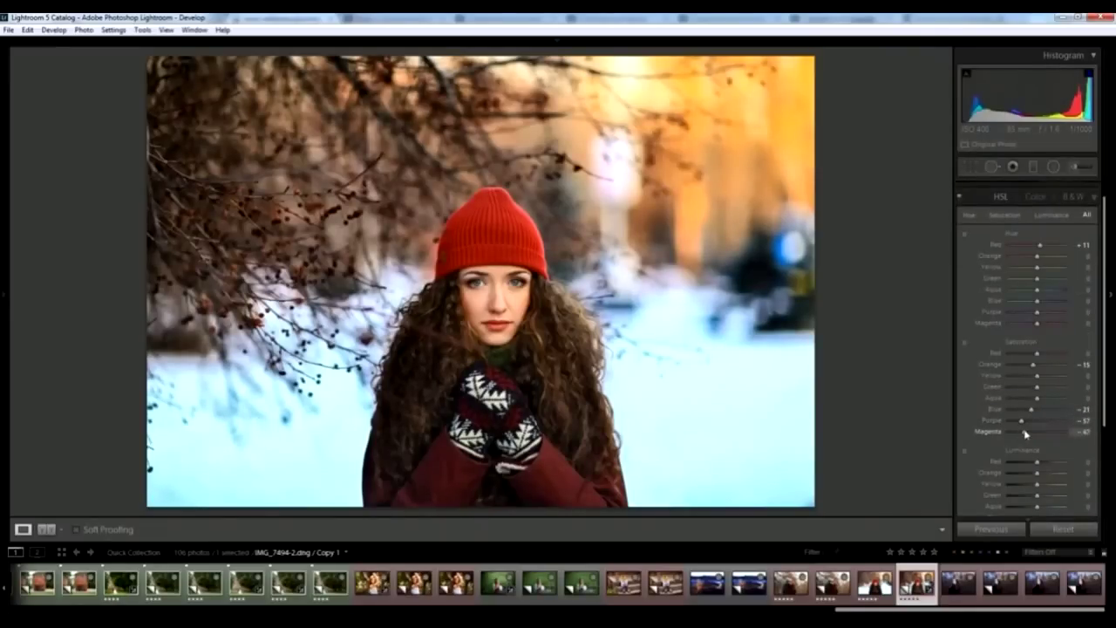
left_click(1034, 166)
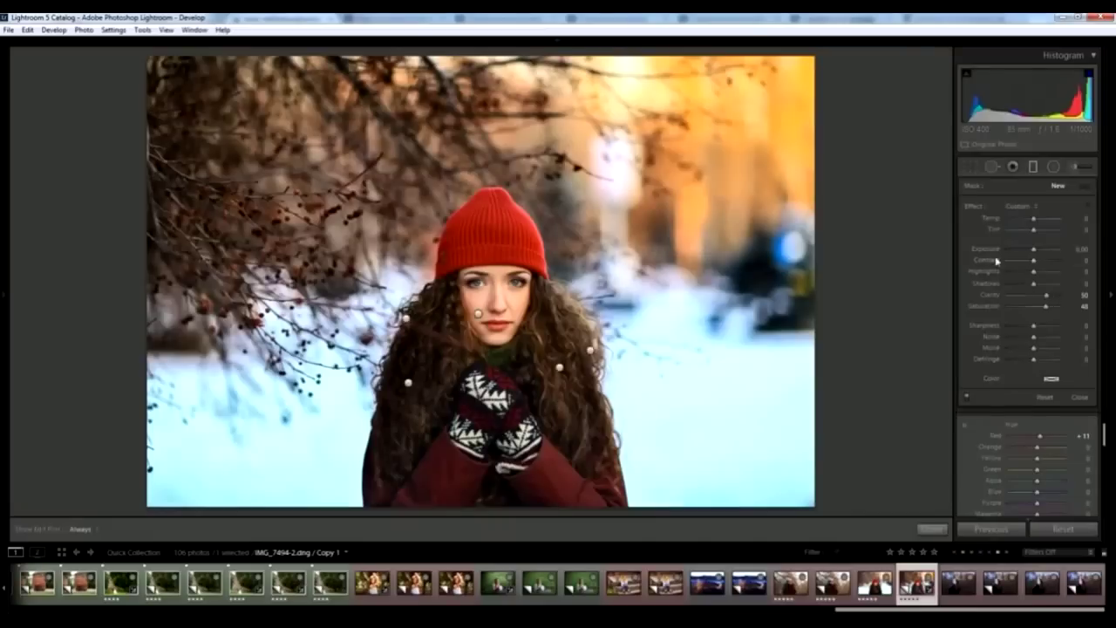
double_click(970, 211)
left_click_drag(1034, 249, 1036, 249)
left_click_drag(404, 358, 458, 376)
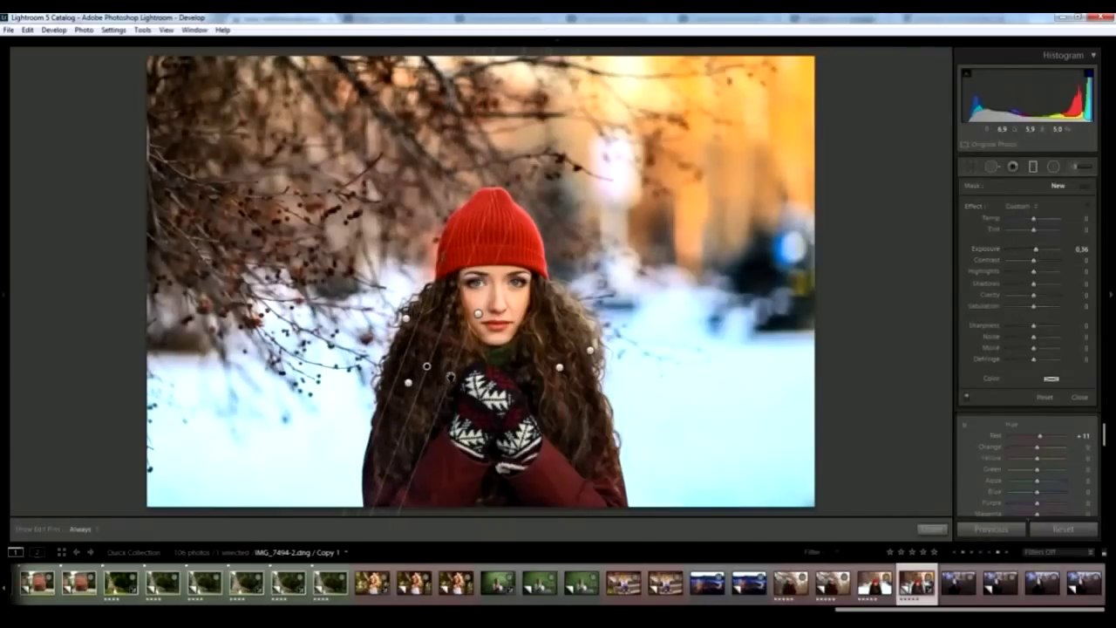
left_click_drag(1036, 251, 1031, 252)
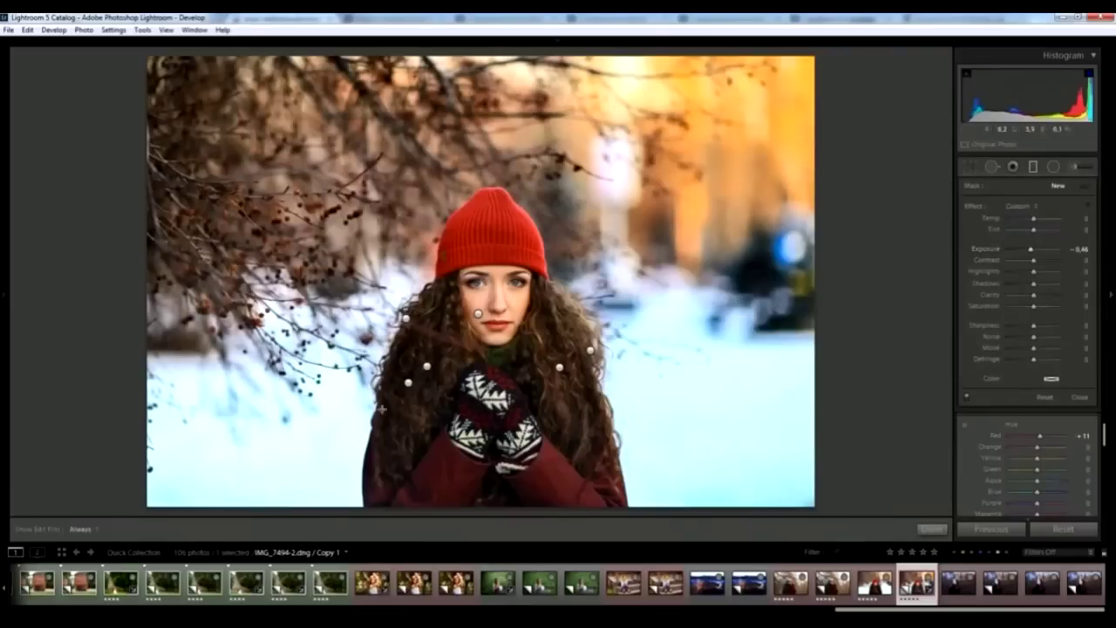
left_click_drag(385, 390, 421, 401)
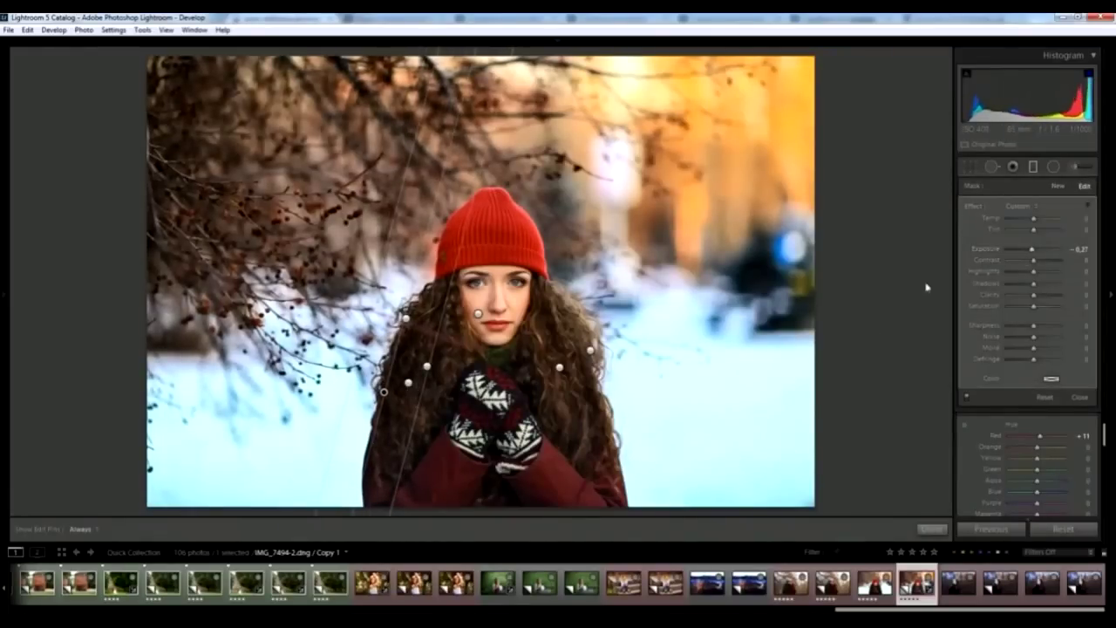
key("m")
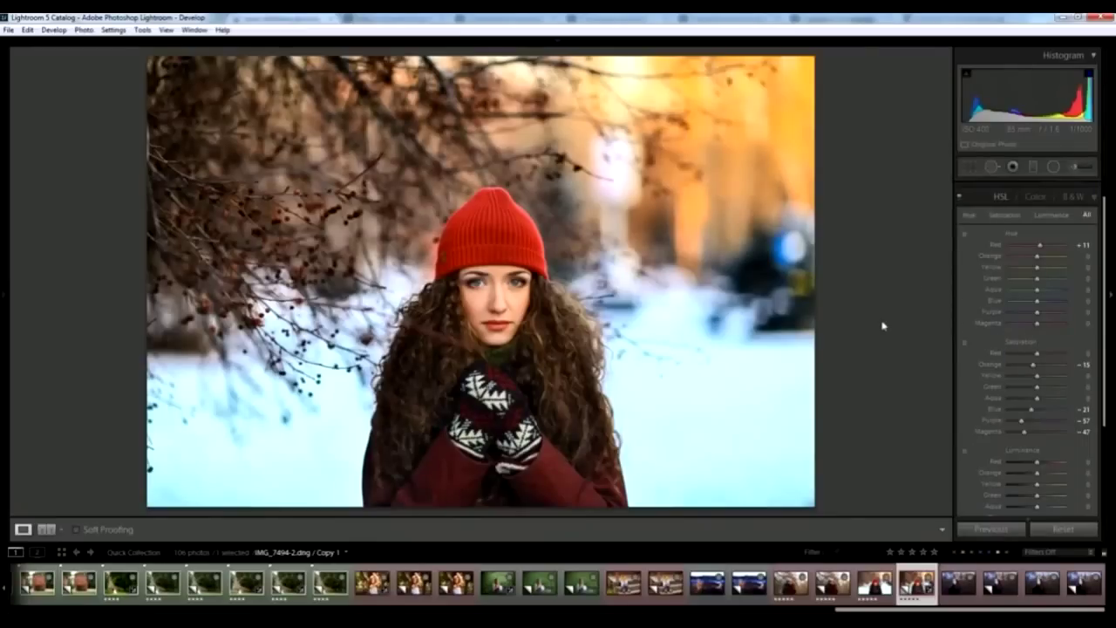
Step: Add a Saturation 25 graduated filter across the upper-right background, then show the presets list
left_click(1033, 166)
left_click_drag(1033, 306, 1040, 307)
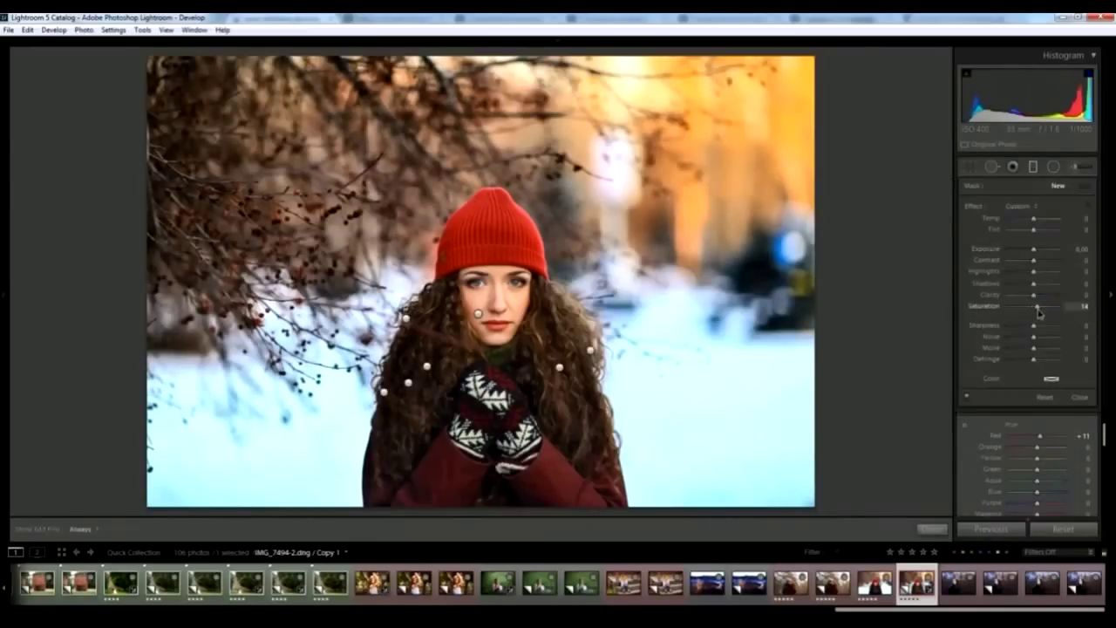
left_click_drag(464, 191, 487, 206)
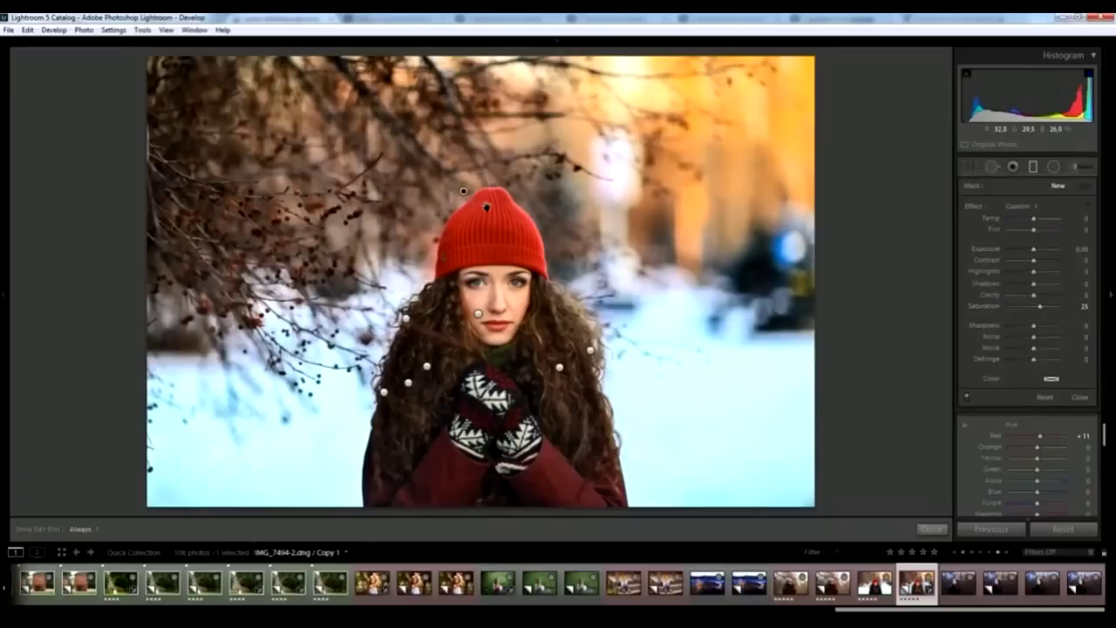
left_click_drag(582, 222, 632, 210)
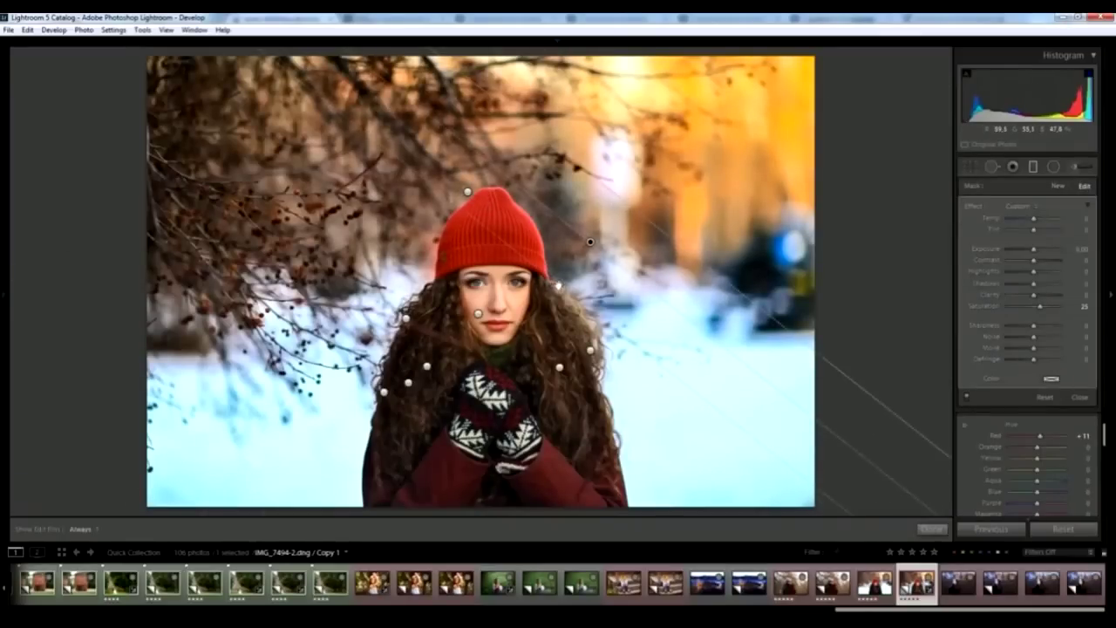
key("m")
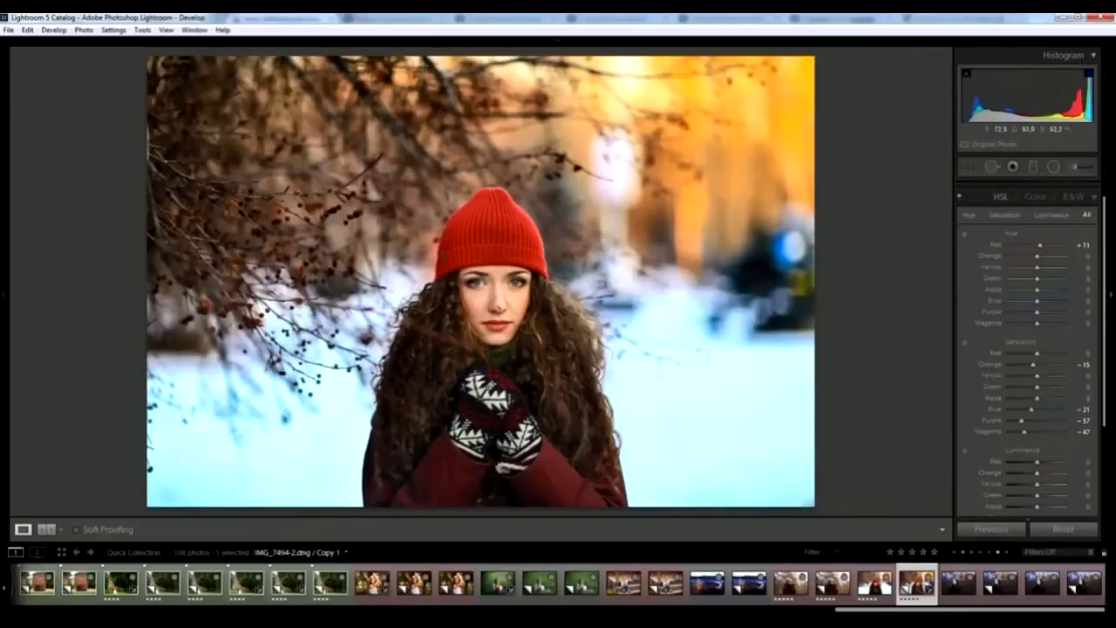
left_click(7, 299)
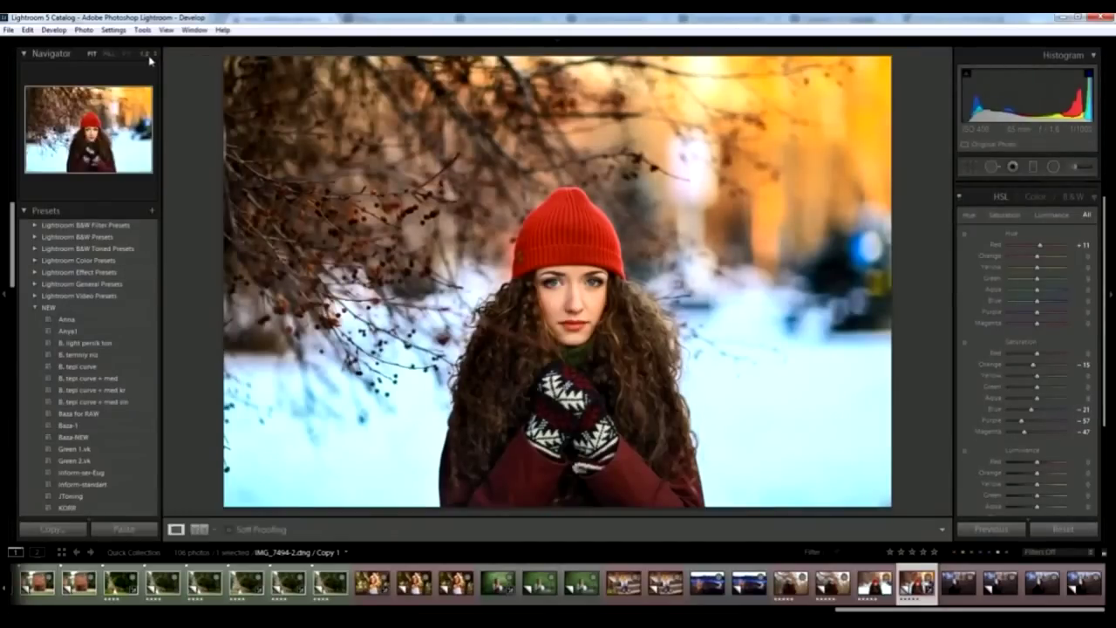
Step: Zoom the view to 1:2, centred on the woman's face
left_click(150, 57)
left_click(130, 107)
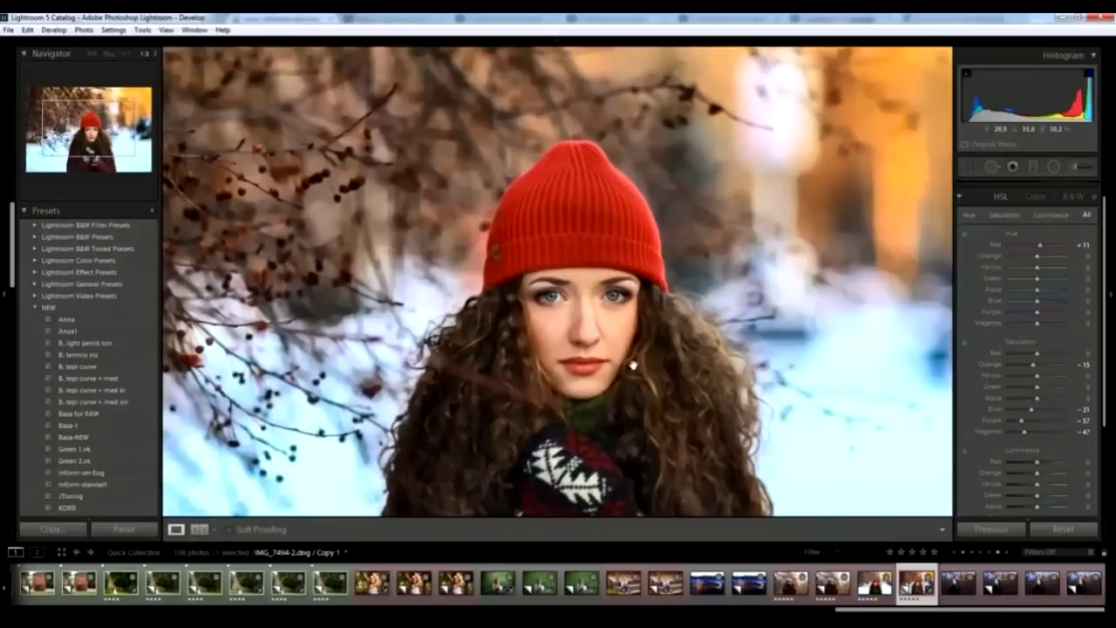
left_click(145, 53)
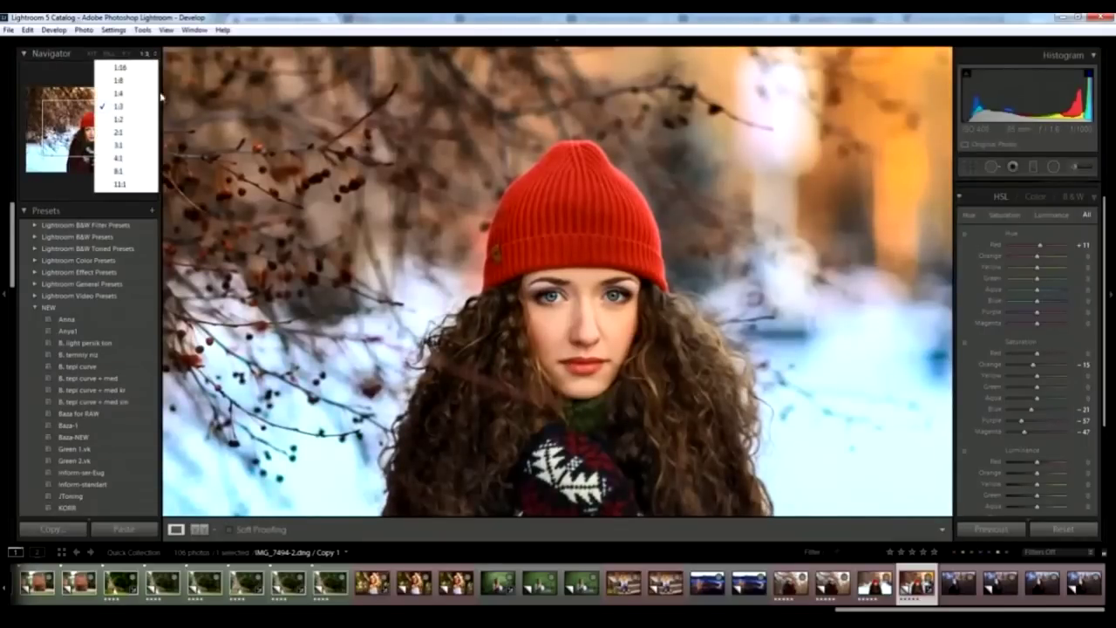
left_click(131, 120)
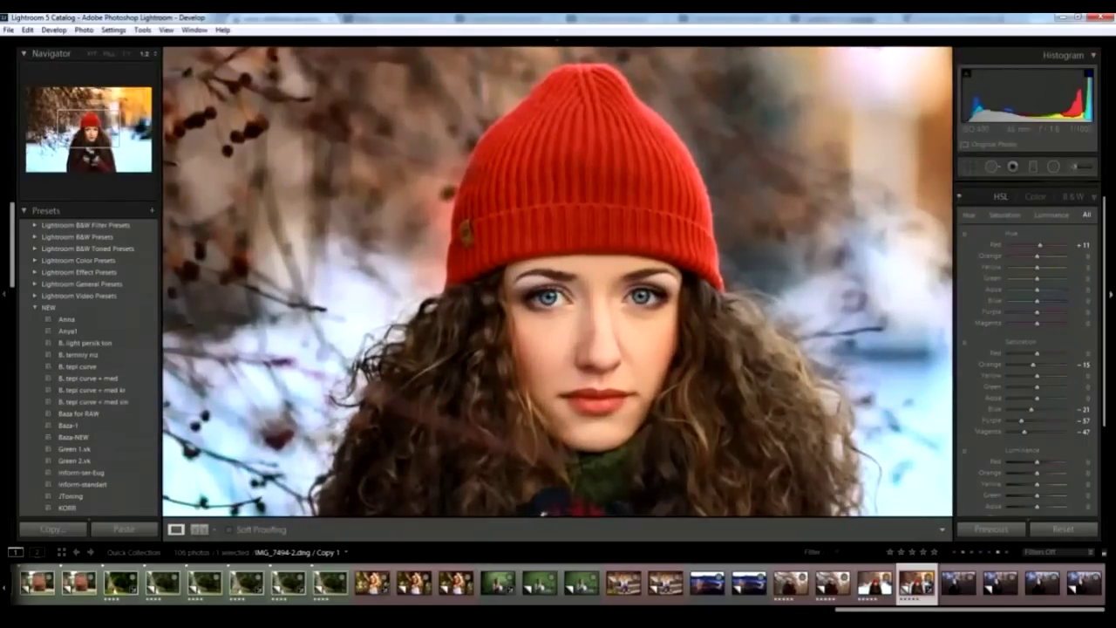
Step: Paint both eyes with an Auto Mask brush at Exposure 0.46 and Saturation -20
left_click(1076, 167)
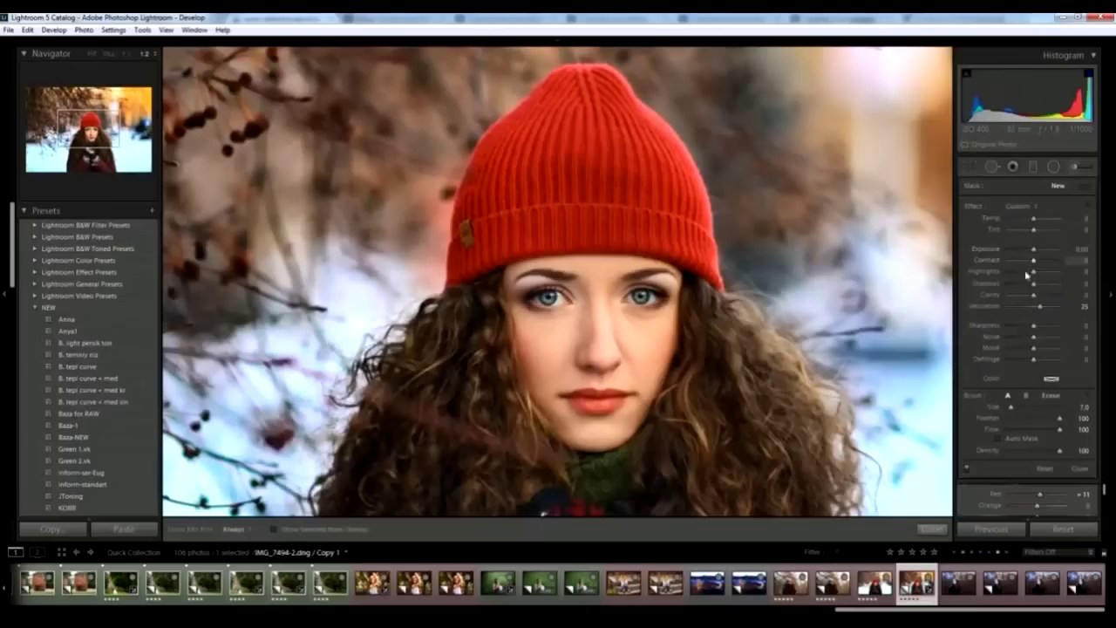
left_click(998, 438)
left_click_drag(1040, 307, 1030, 311)
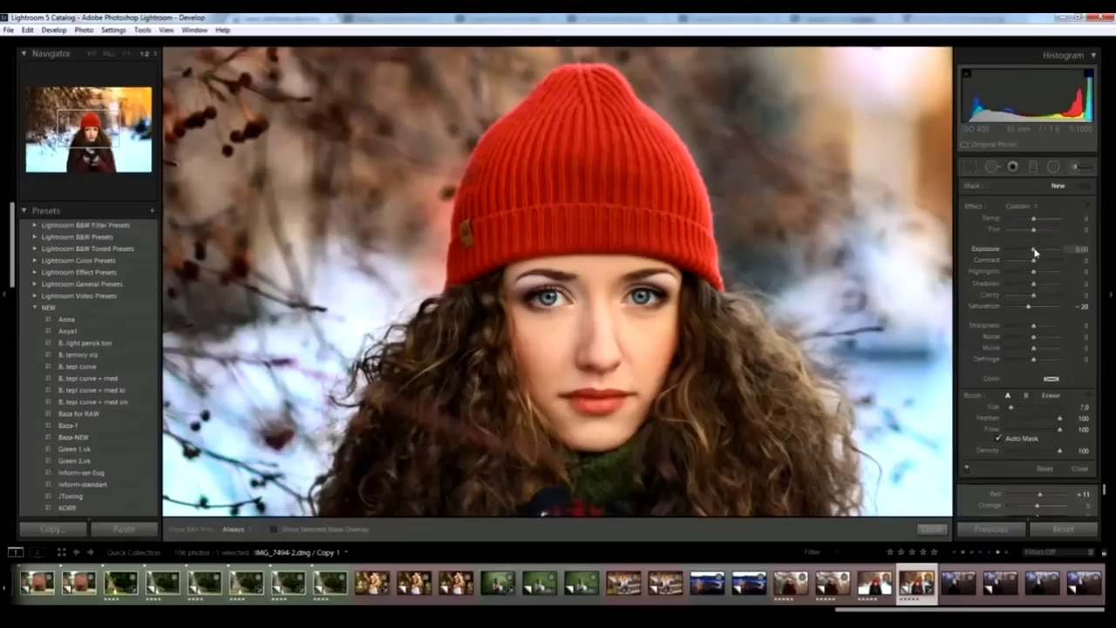
left_click_drag(1033, 250, 1037, 252)
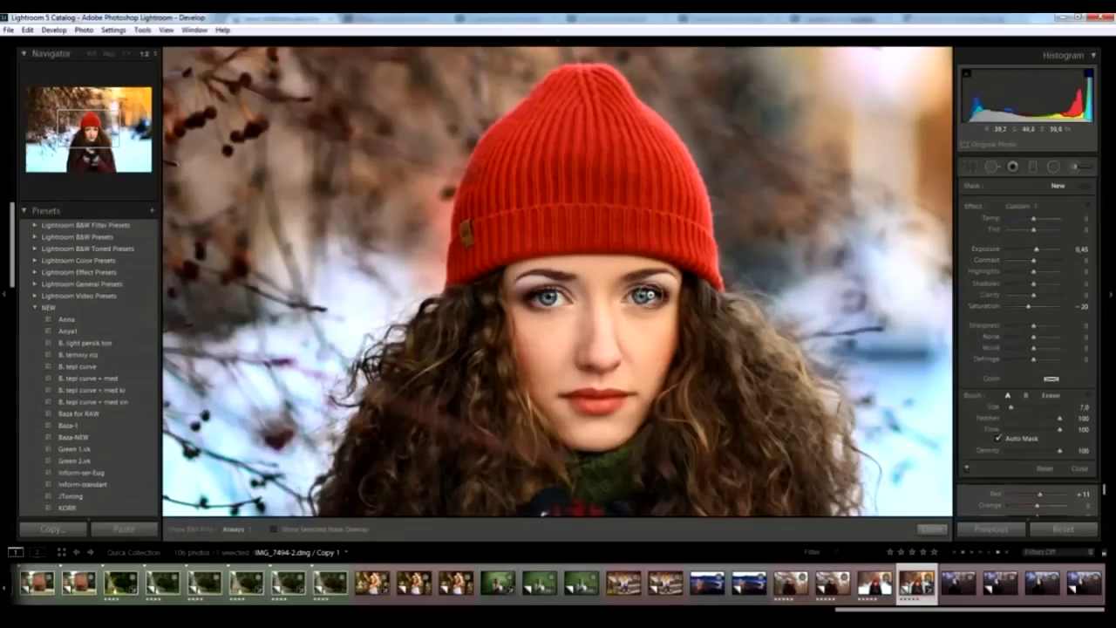
left_click_drag(652, 298, 650, 298)
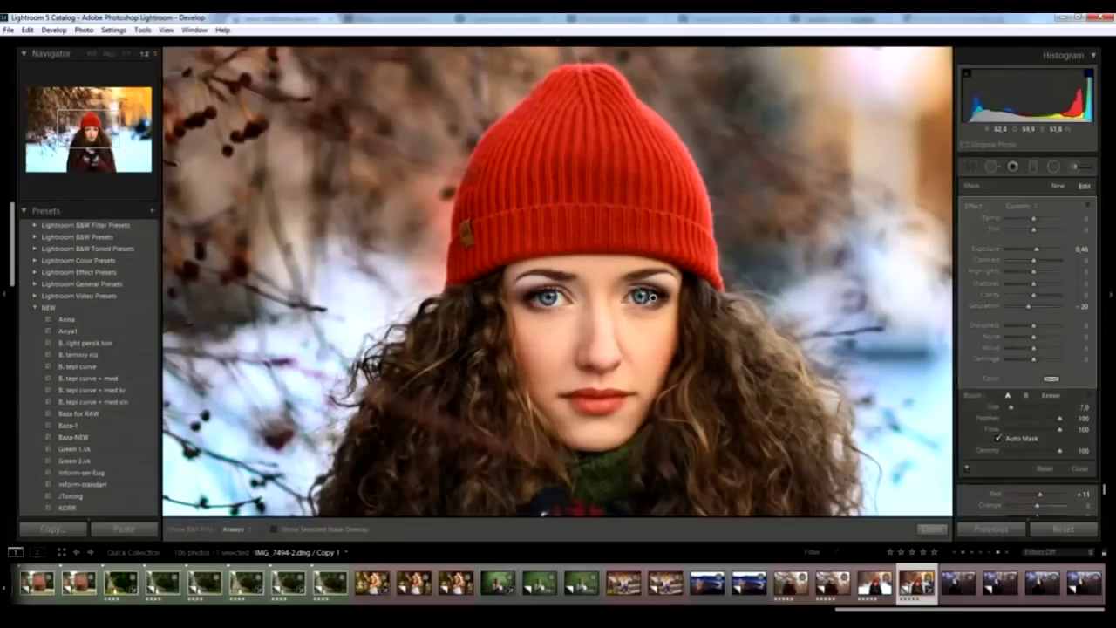
left_click_drag(528, 298, 539, 300)
key("k")
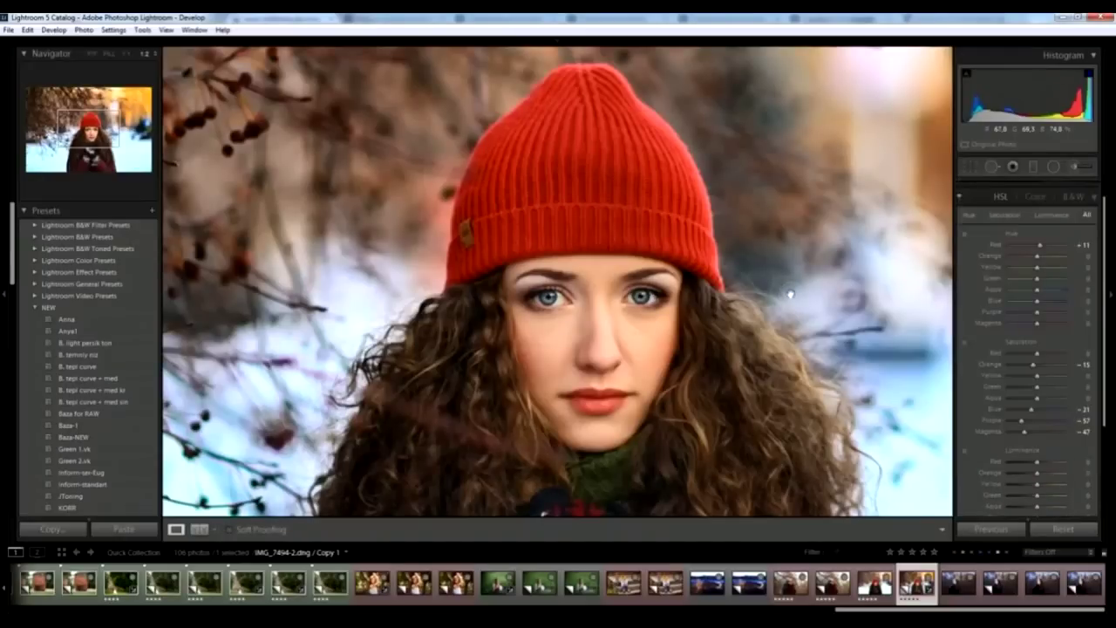
Step: Paint a new small-brush adjustment over the irises while zoomed in close
left_click(1078, 168)
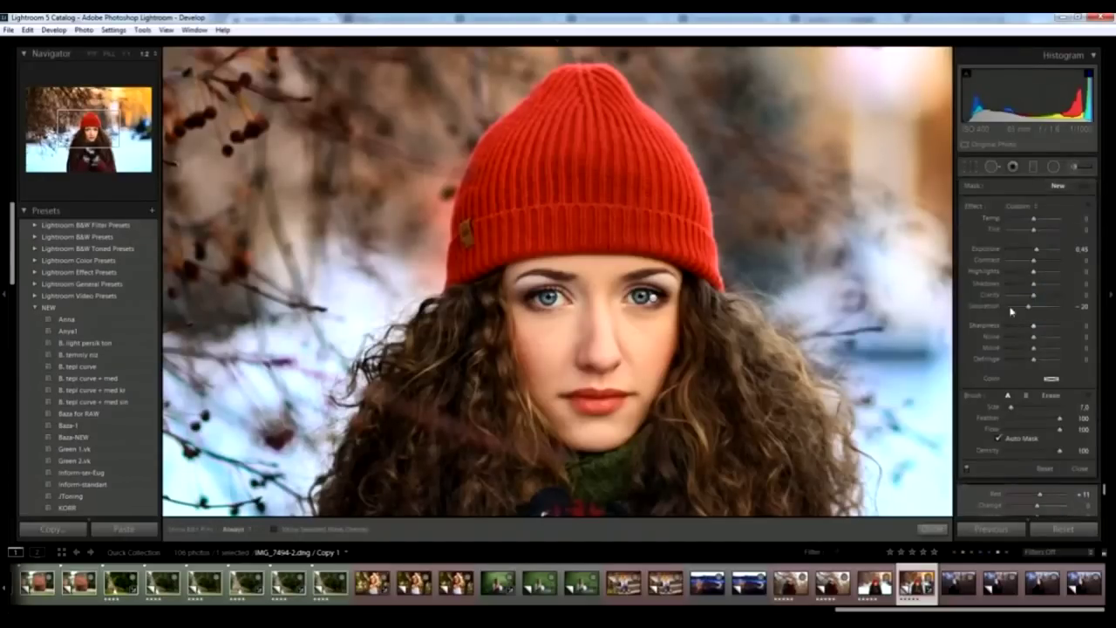
left_click(129, 53)
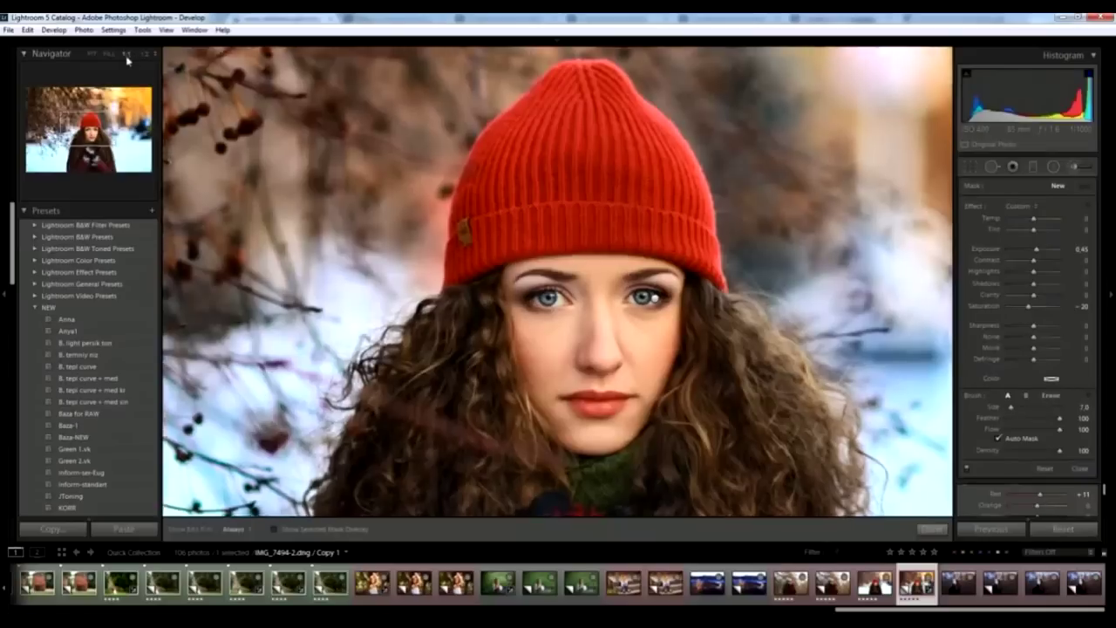
scroll(530, 301, "down", 2)
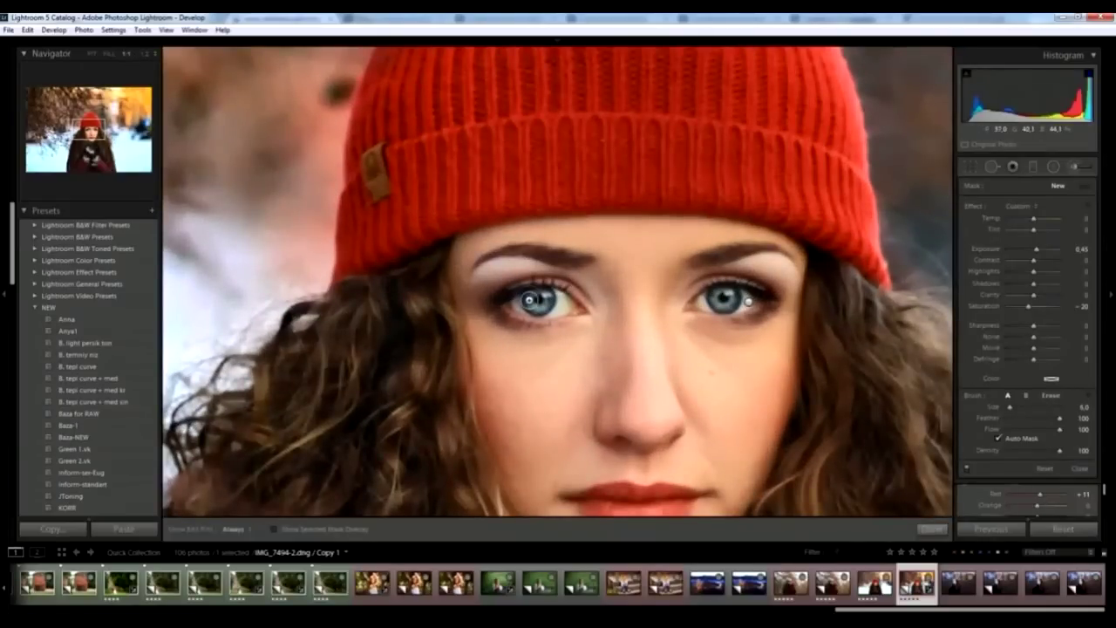
scroll(529, 301, "down", 1)
key("h")
left_click_drag(731, 300, 715, 303)
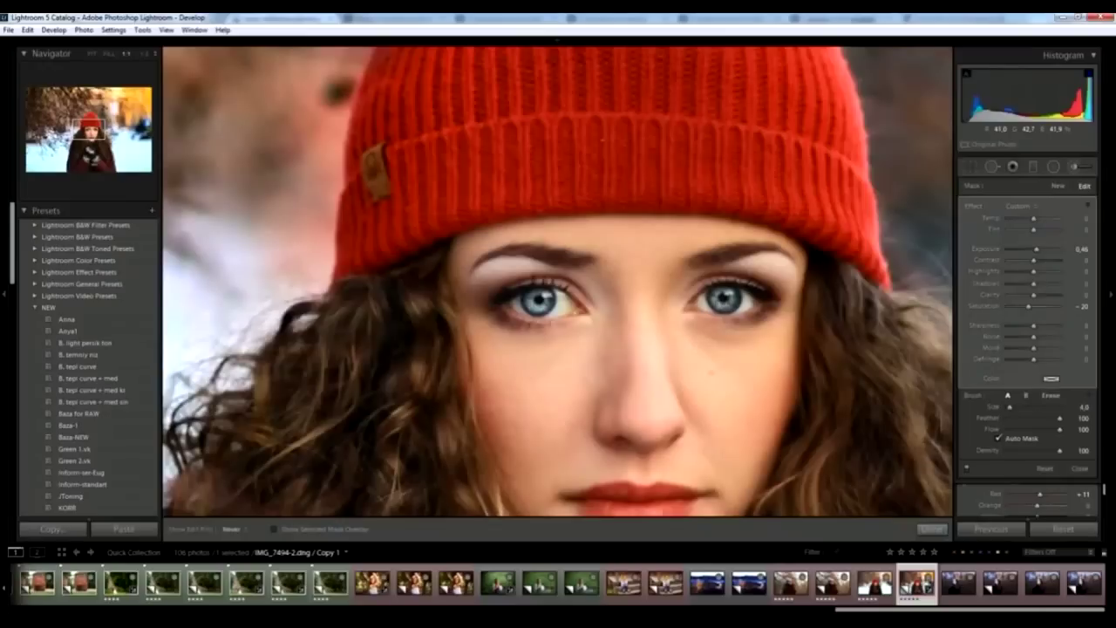
key("h")
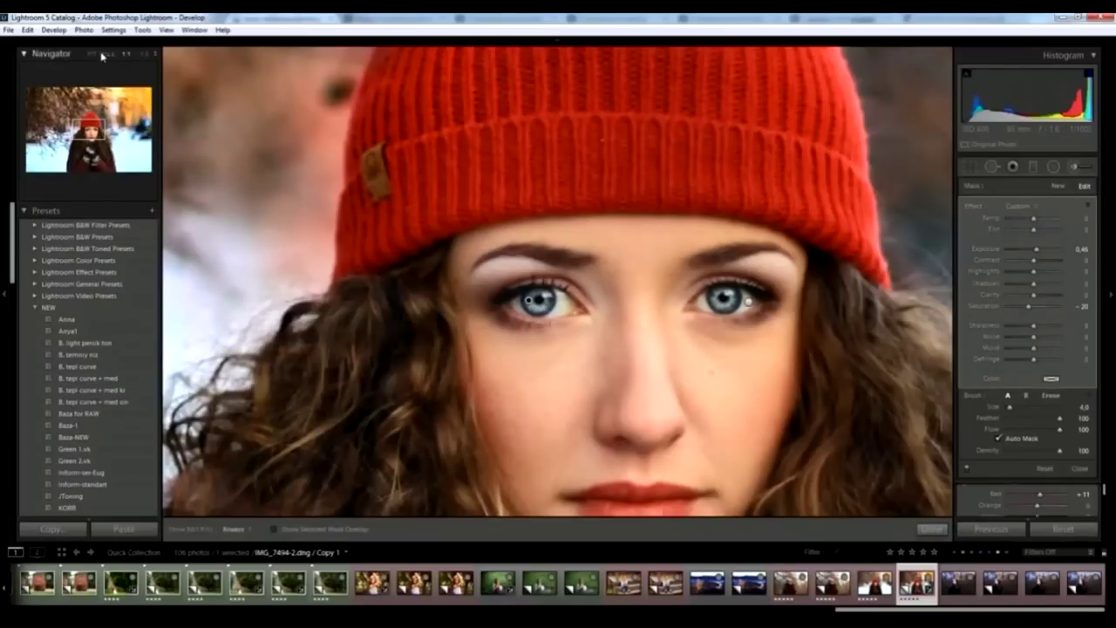
left_click(155, 55)
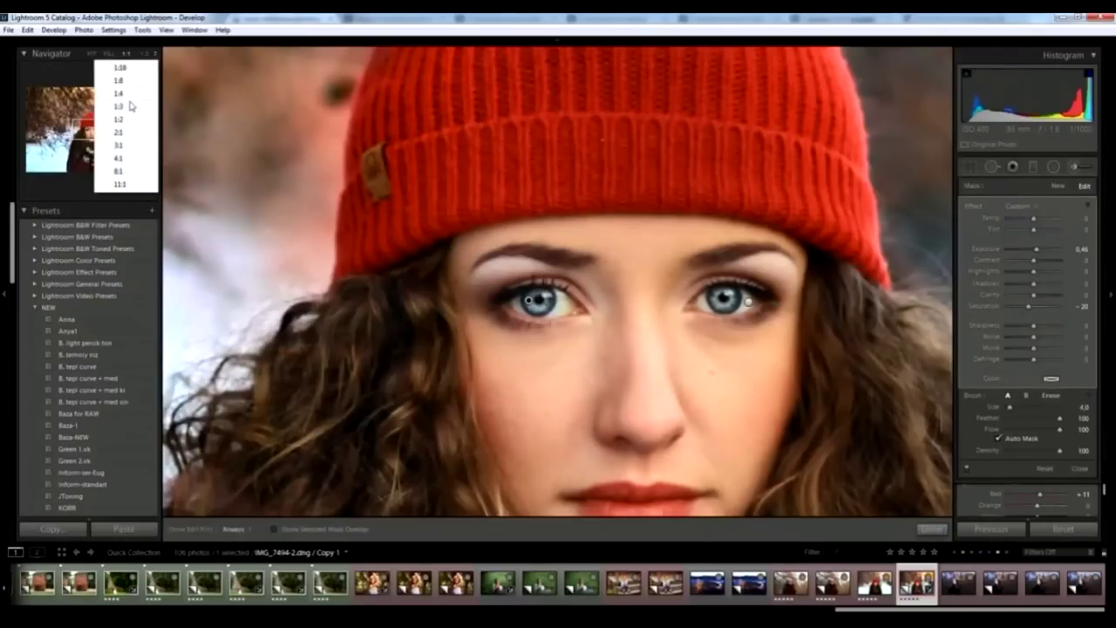
left_click(131, 97)
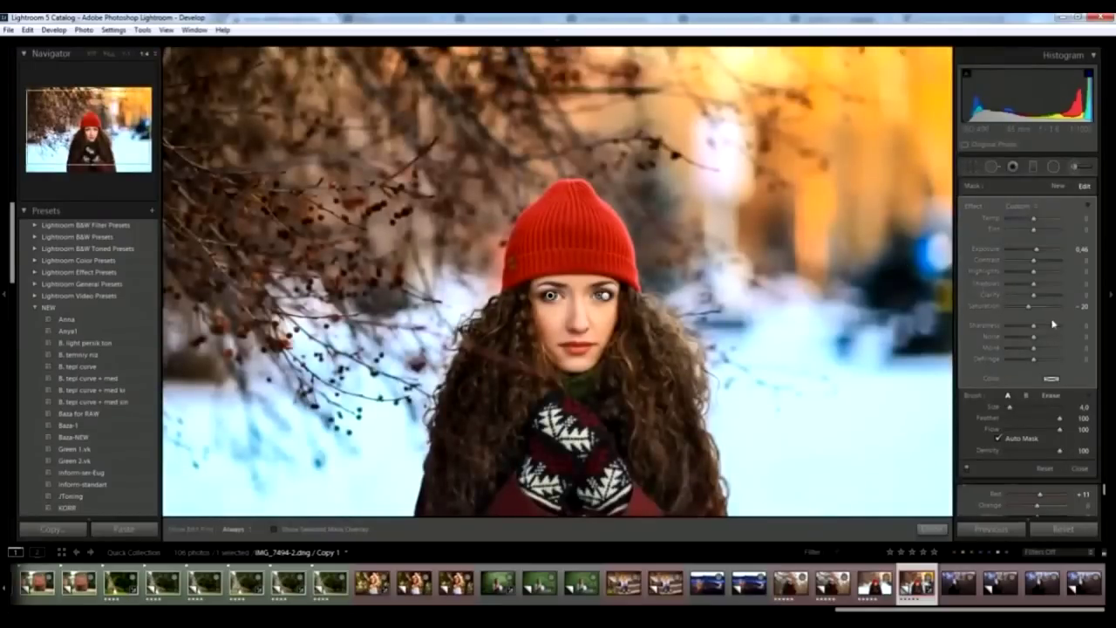
Step: Raise the iris brush exposure to 0.91 and give it a pale lavender tint
left_click_drag(1038, 252, 1039, 252)
left_click(1052, 379)
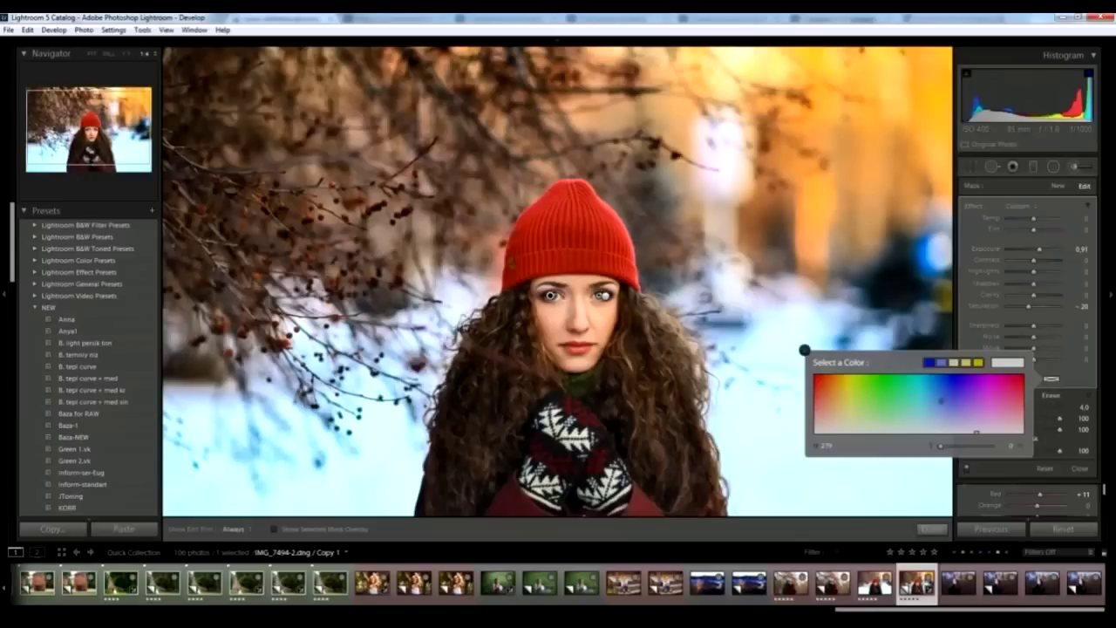
left_click(938, 415)
left_click_drag(937, 414, 938, 406)
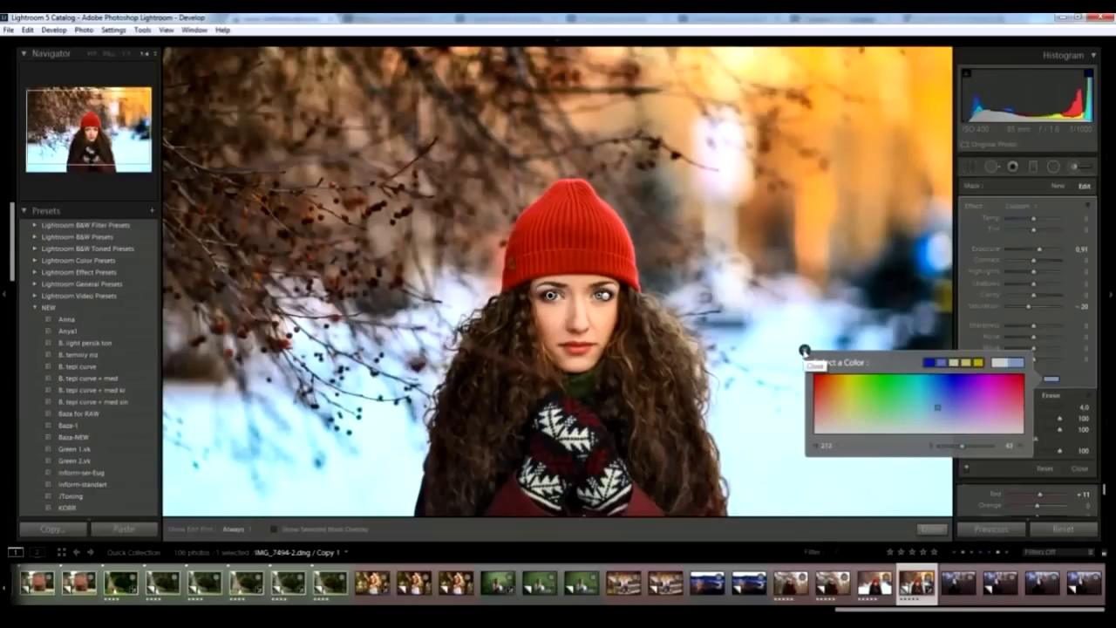
left_click(804, 351)
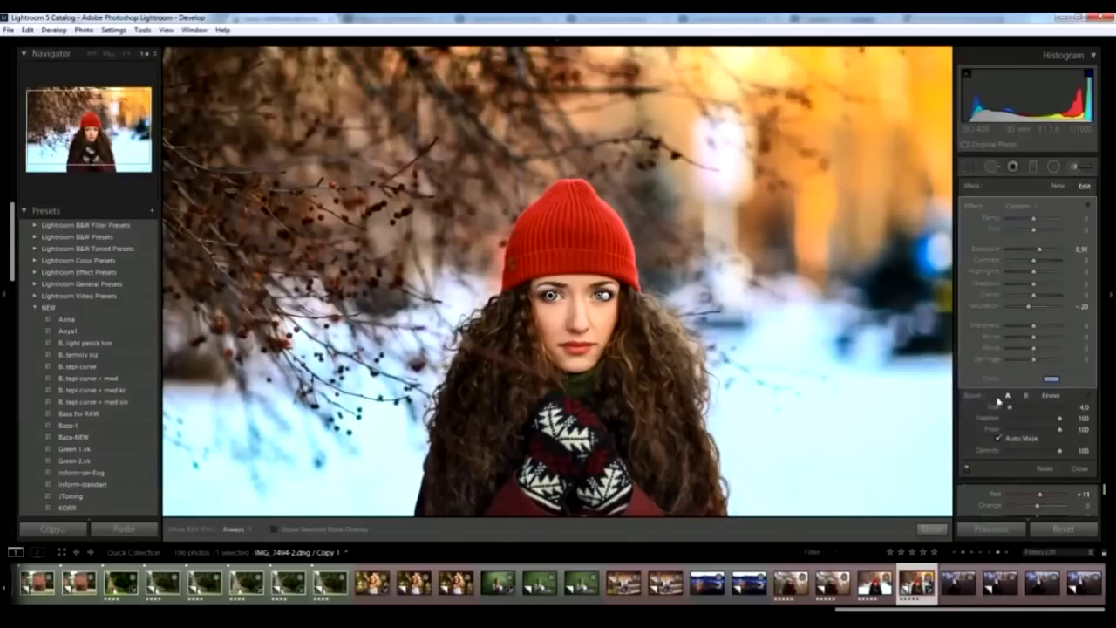
key("k")
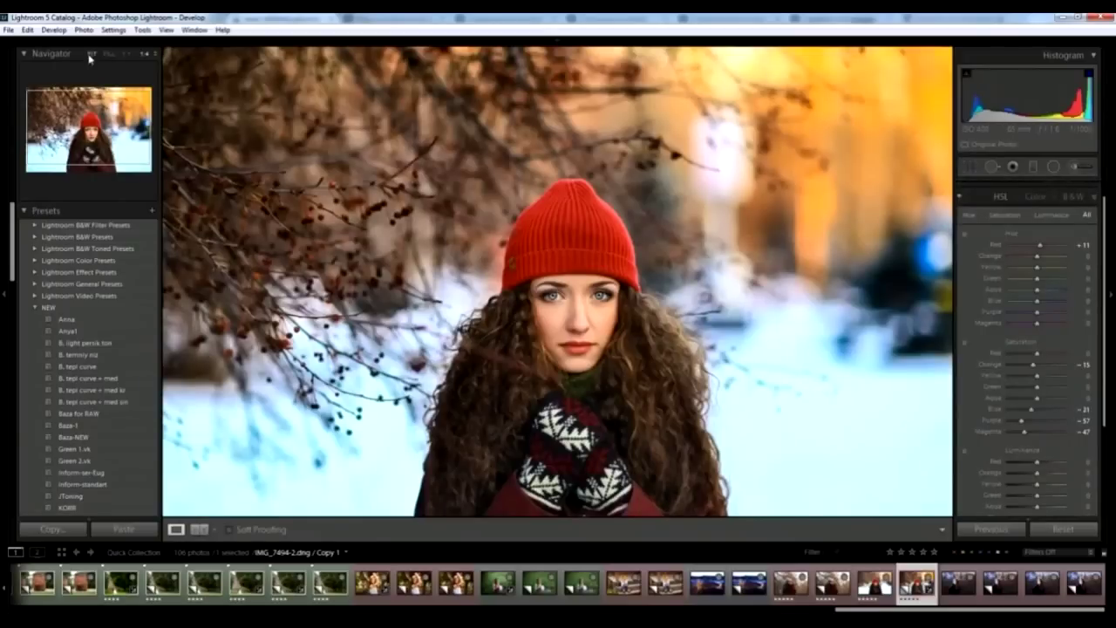
Step: Lower the eye brush's exposure, then view the original IMG_7494-2.dng
left_click(90, 54)
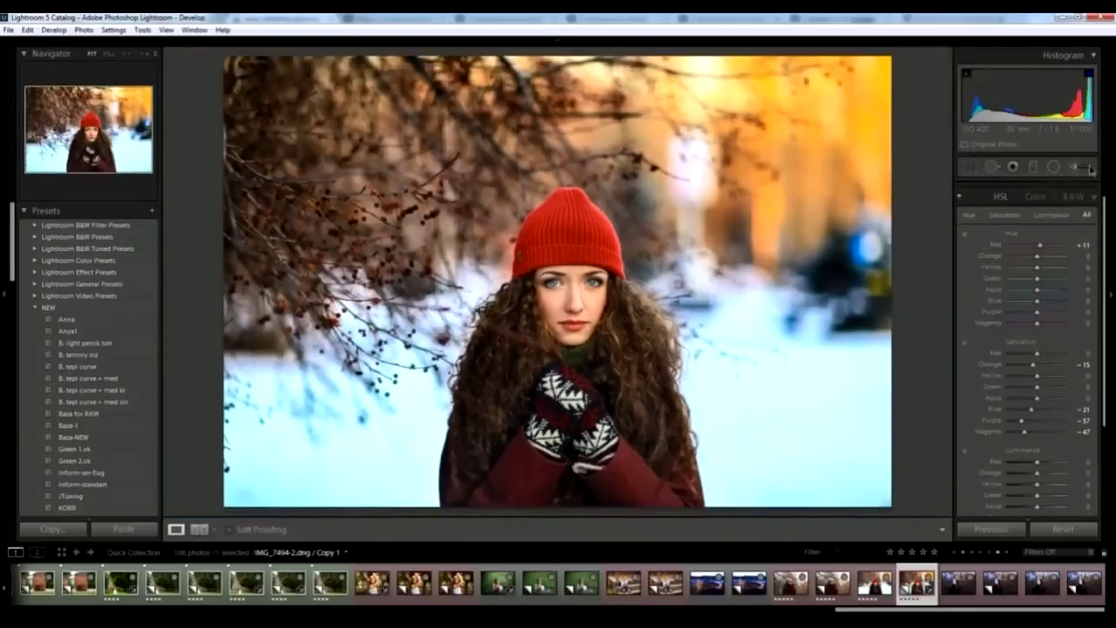
key("k")
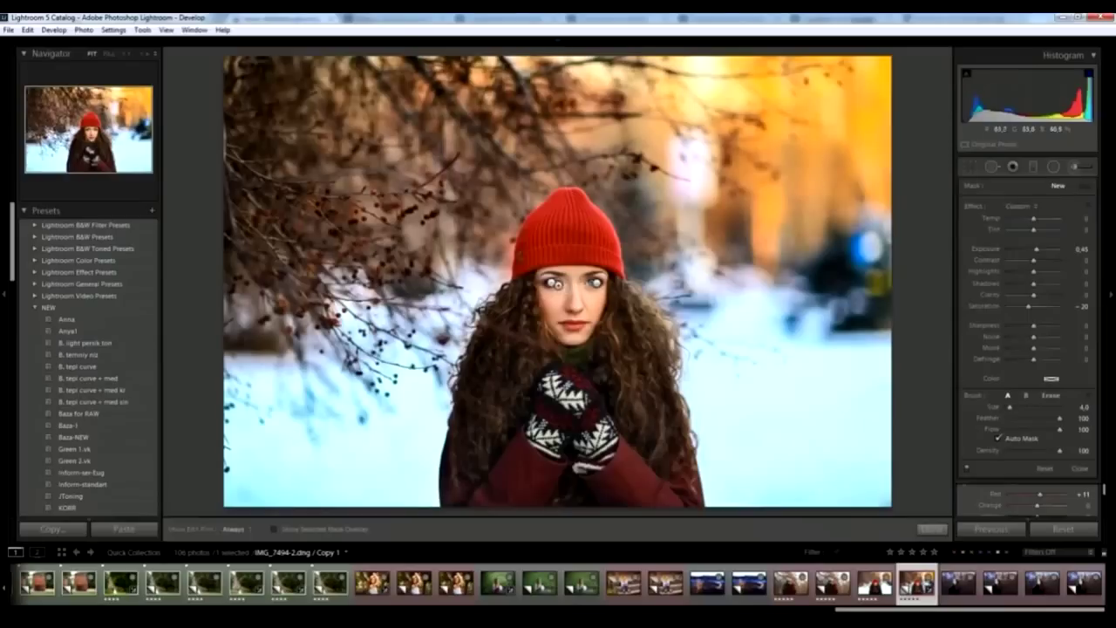
left_click(551, 284)
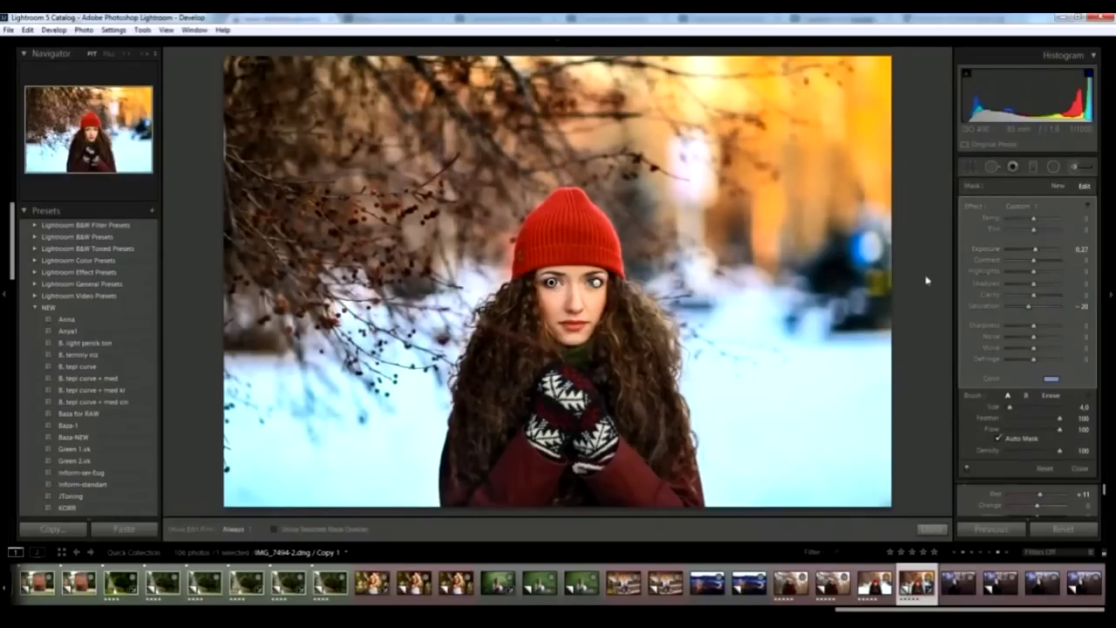
key("k")
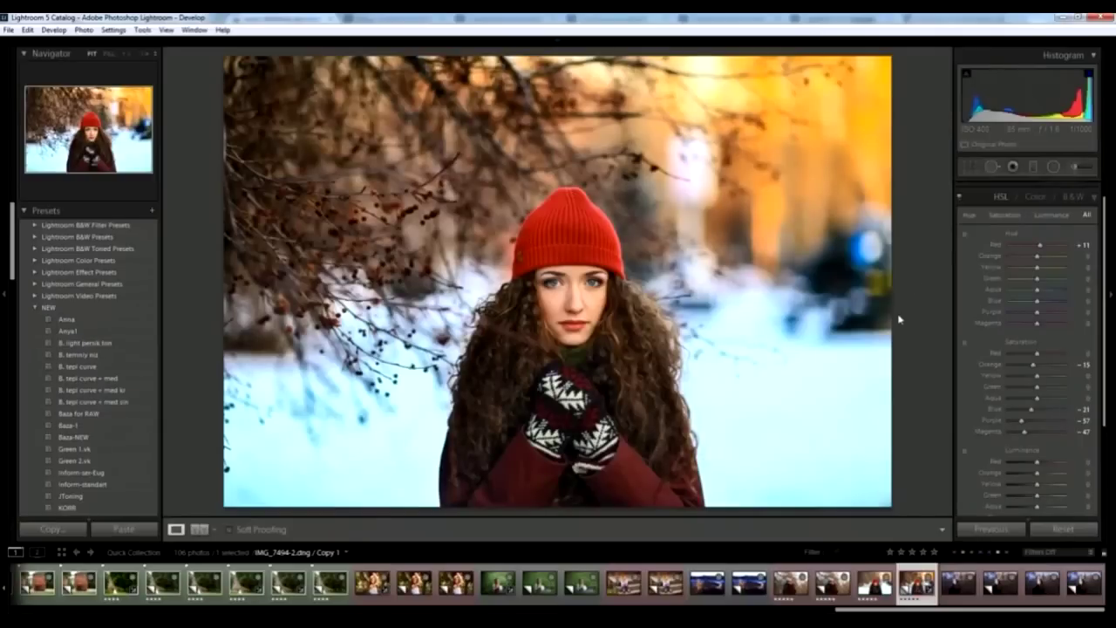
key("Left")
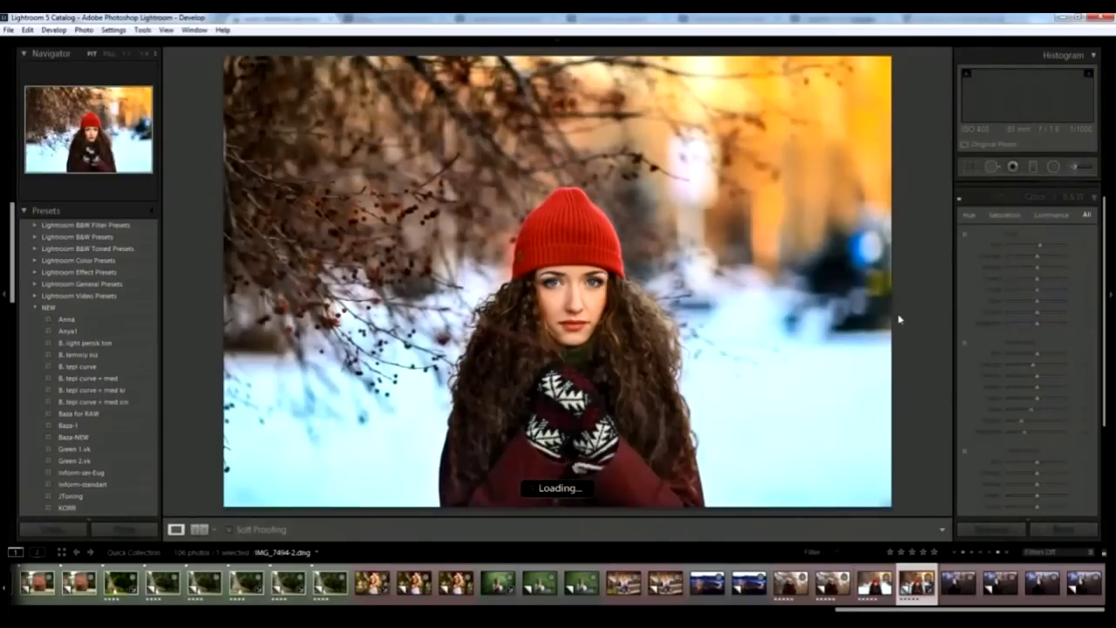
Step: Return briefly to the edited copy, then open IMG_8193.dng from the filmstrip
key("Right")
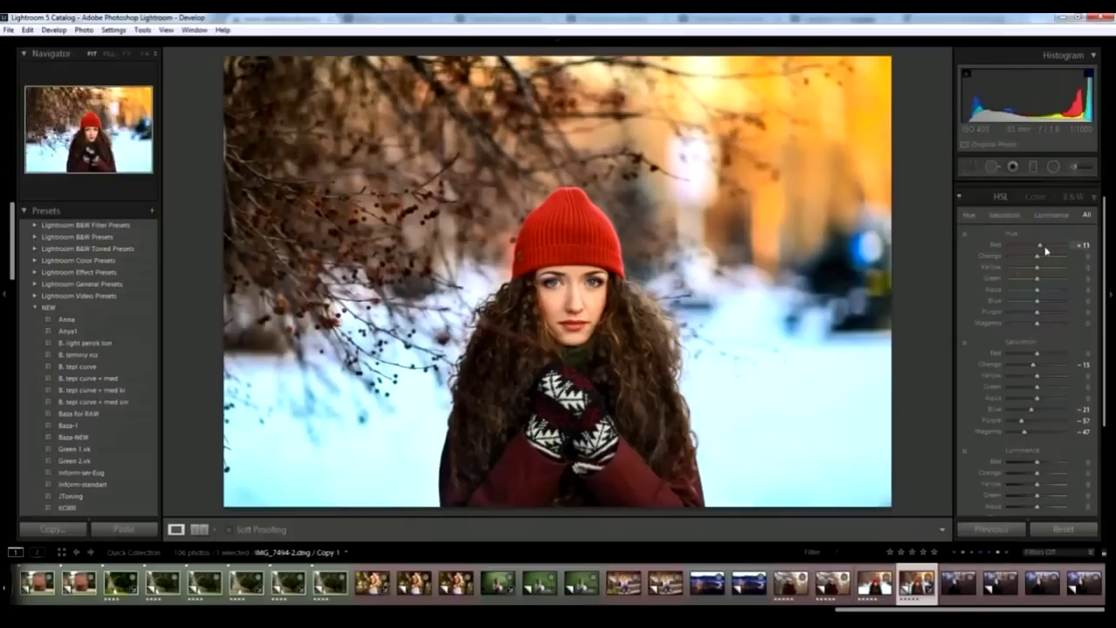
scroll(1054, 235, "up", 1)
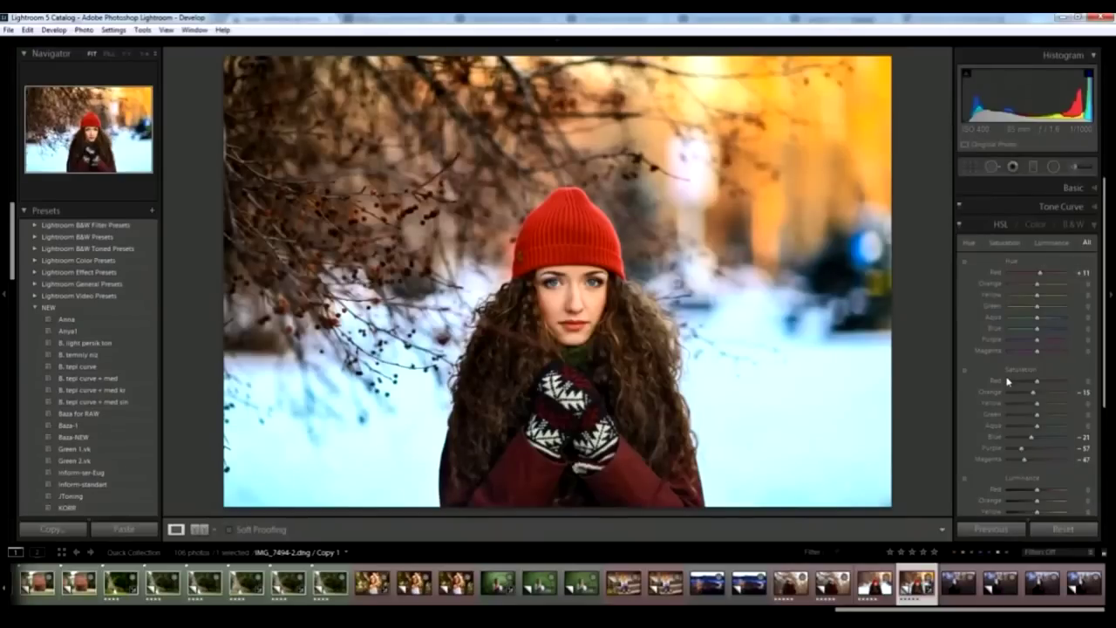
left_click(950, 598)
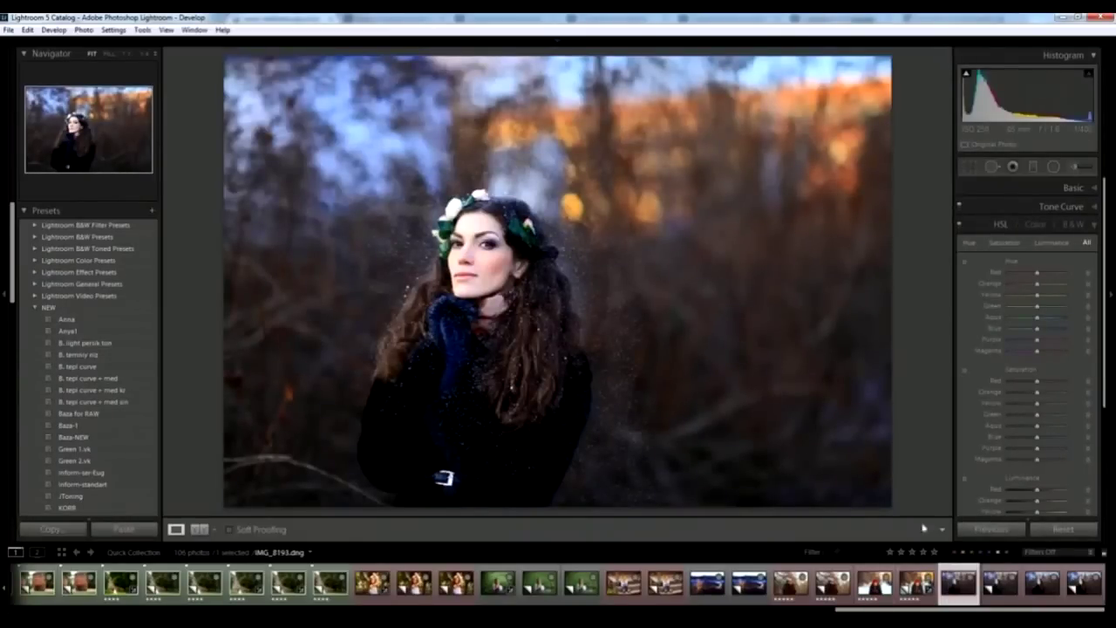
Step: Compare with the red-hat portrait, return to IMG_8193.dng and start a graduated filter
left_click(916, 598)
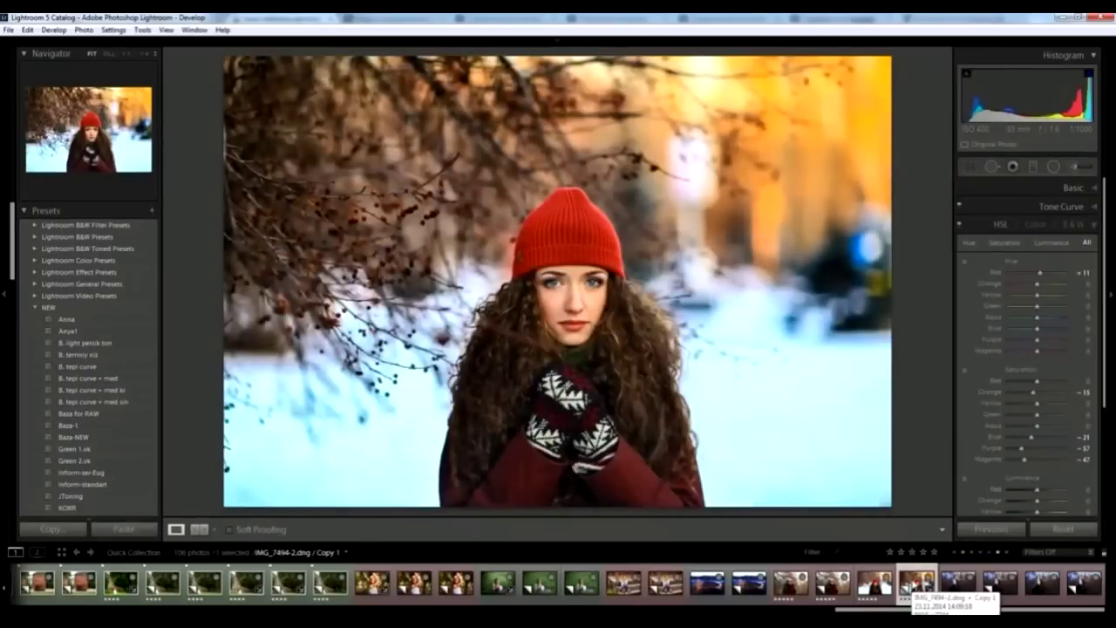
left_click(959, 583)
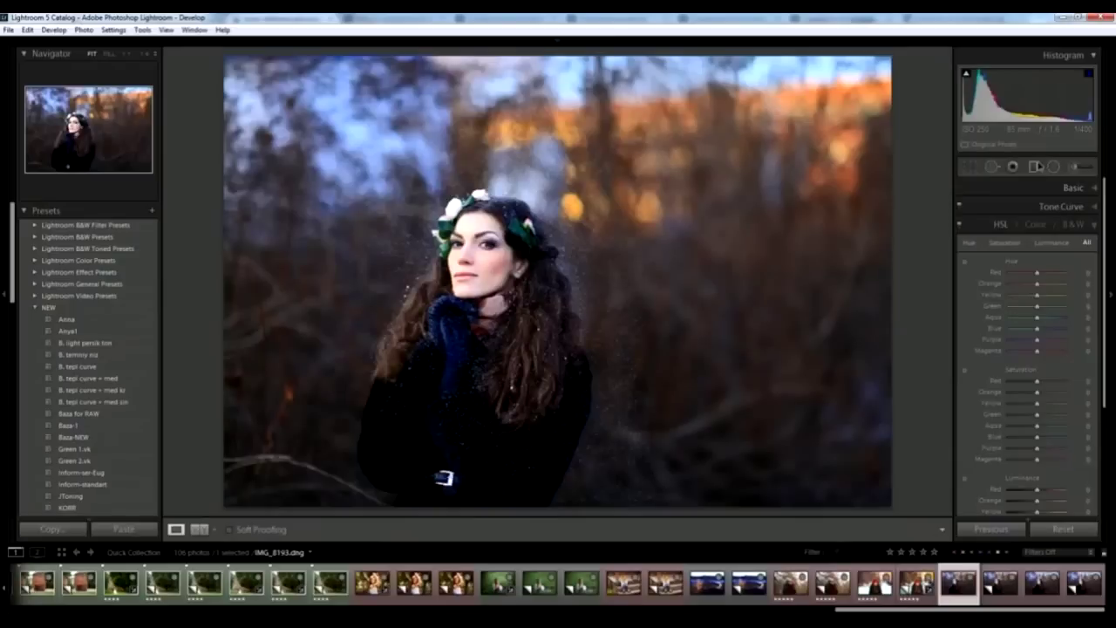
left_click(1033, 166)
Step: Add a diagonal graduated filter lifting Shadows to about 64 across the woman's body
double_click(971, 207)
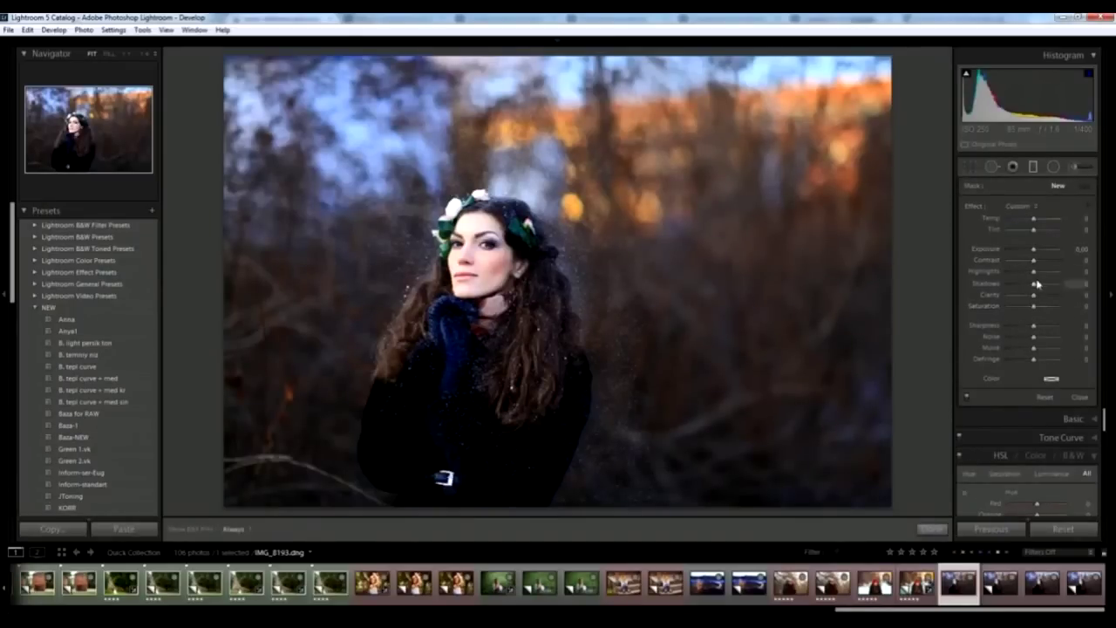
left_click_drag(1034, 285, 1049, 284)
left_click_drag(489, 373, 527, 294)
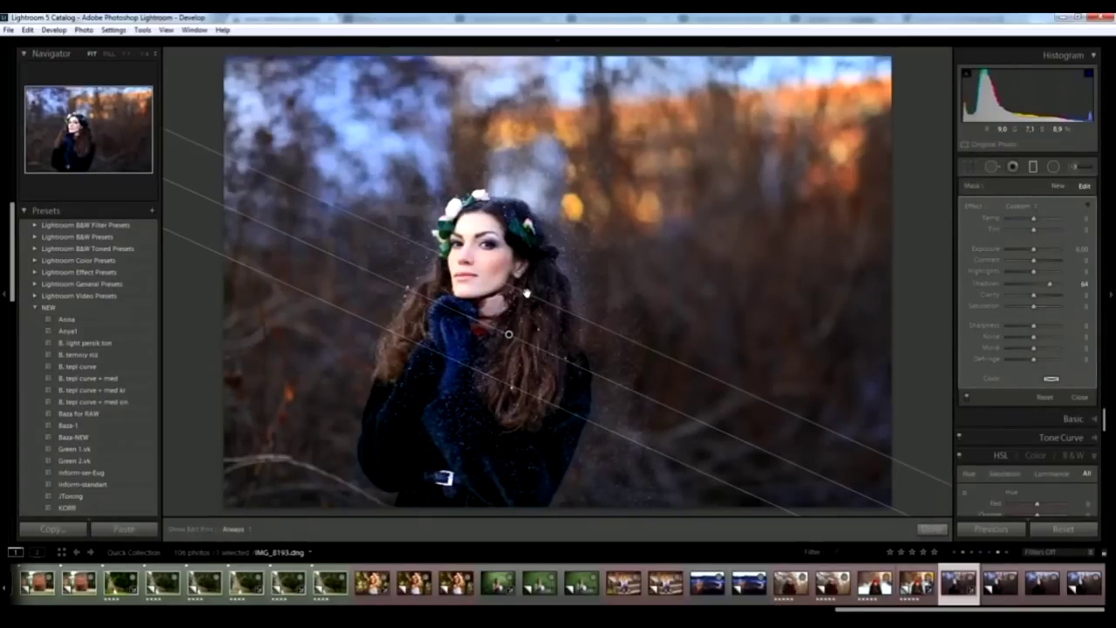
left_click(527, 294)
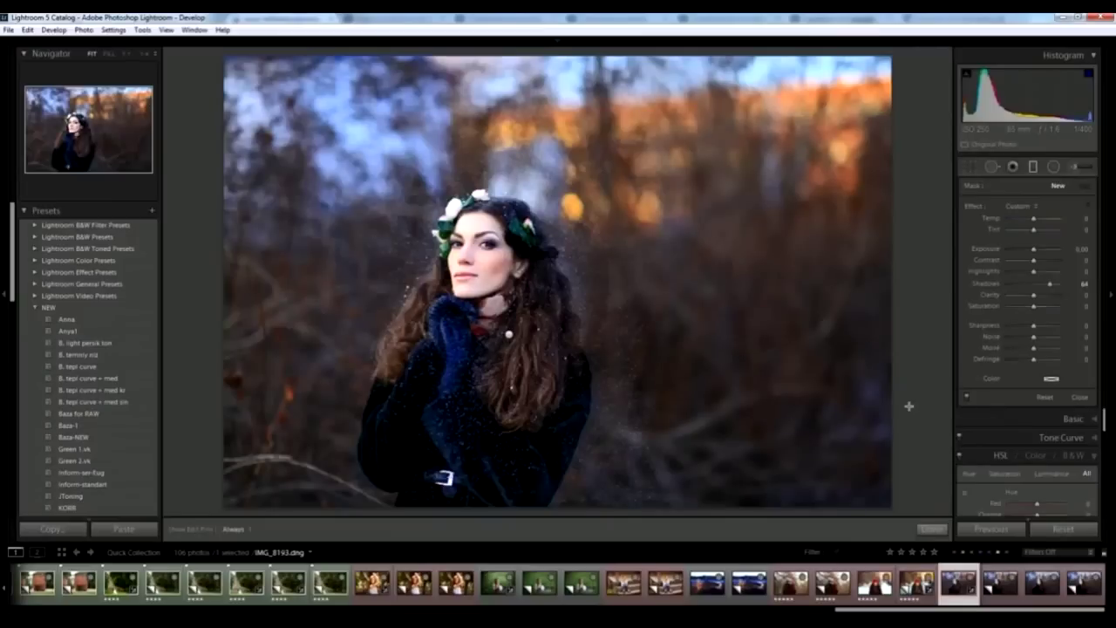
left_click_drag(529, 293, 490, 375)
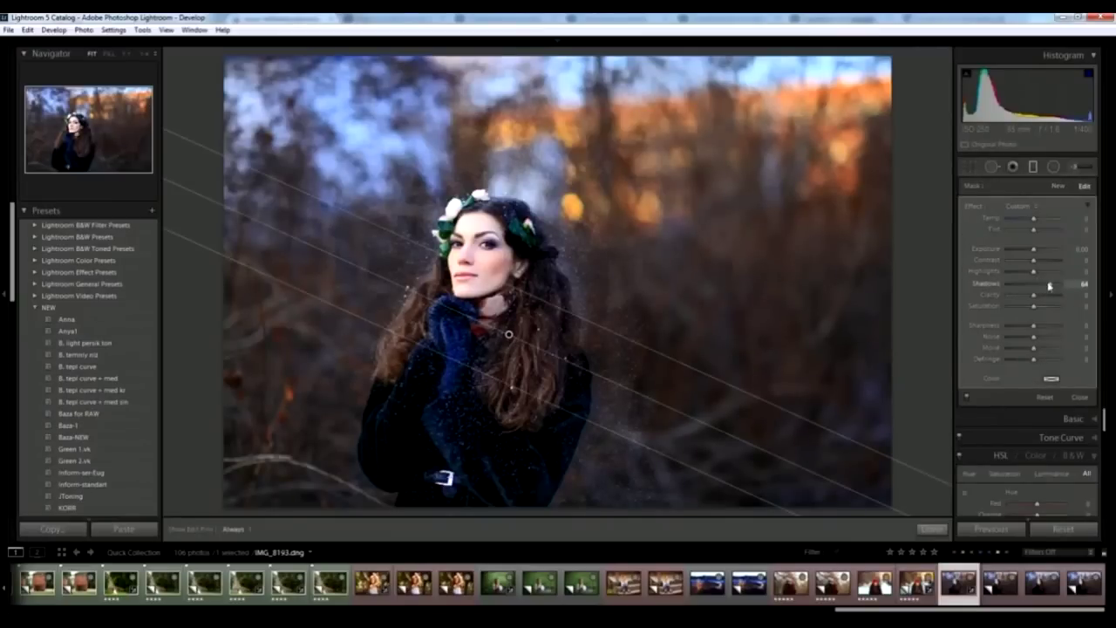
left_click_drag(1049, 286, 1053, 287)
key("Delete")
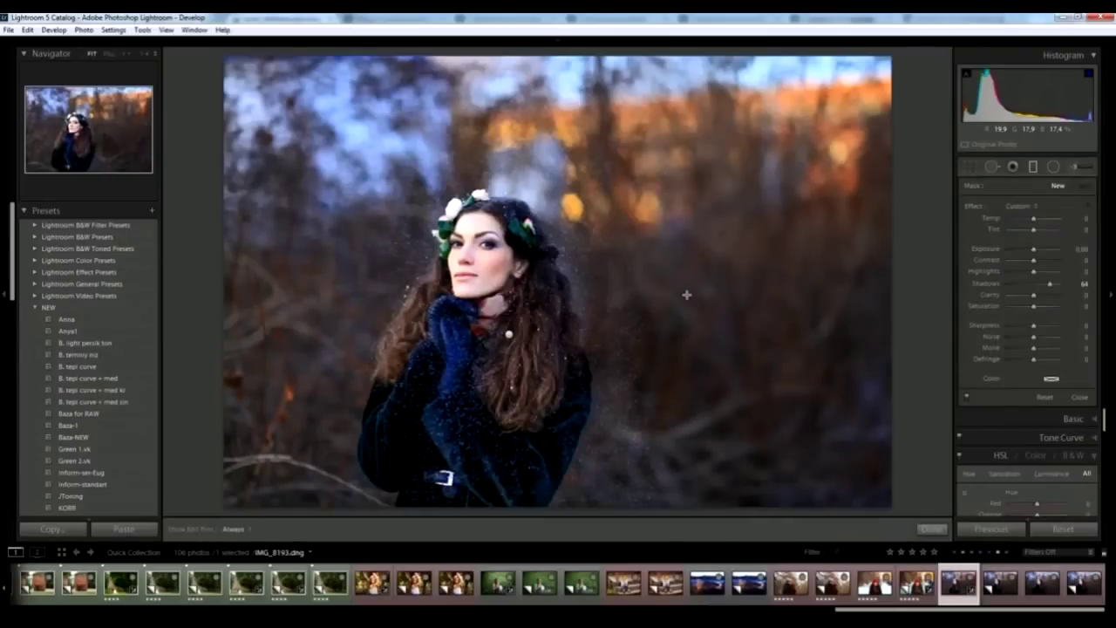
Step: Add two Clarity 61, Saturation 61 graduated filters on either side of the woman
double_click(998, 284)
left_click_drag(1034, 295, 1051, 295)
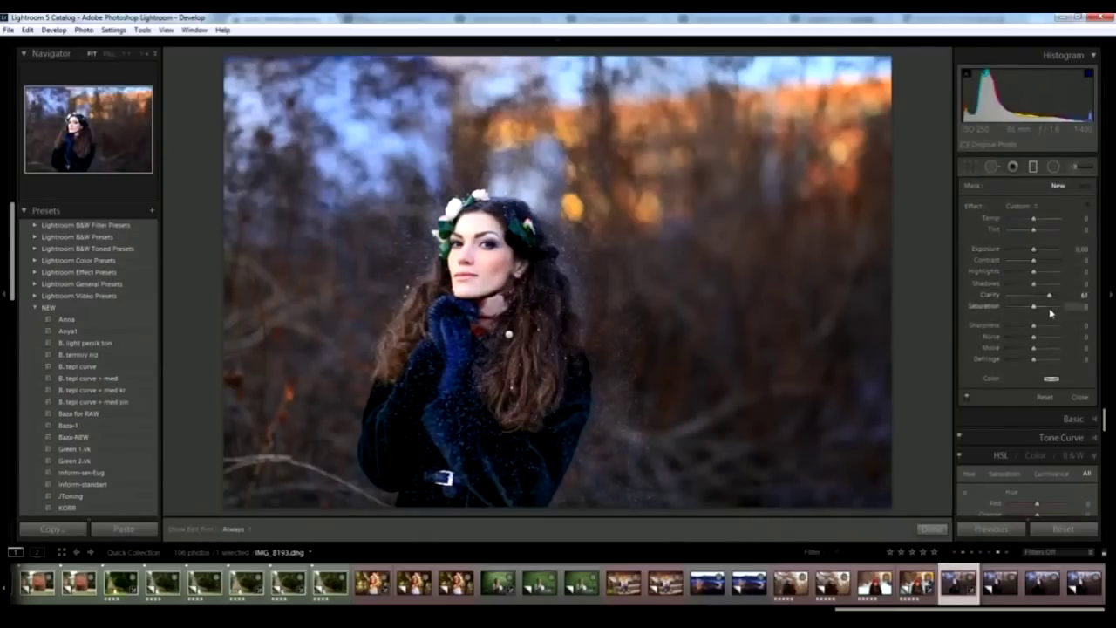
left_click(1050, 306)
left_click_drag(663, 324, 535, 353)
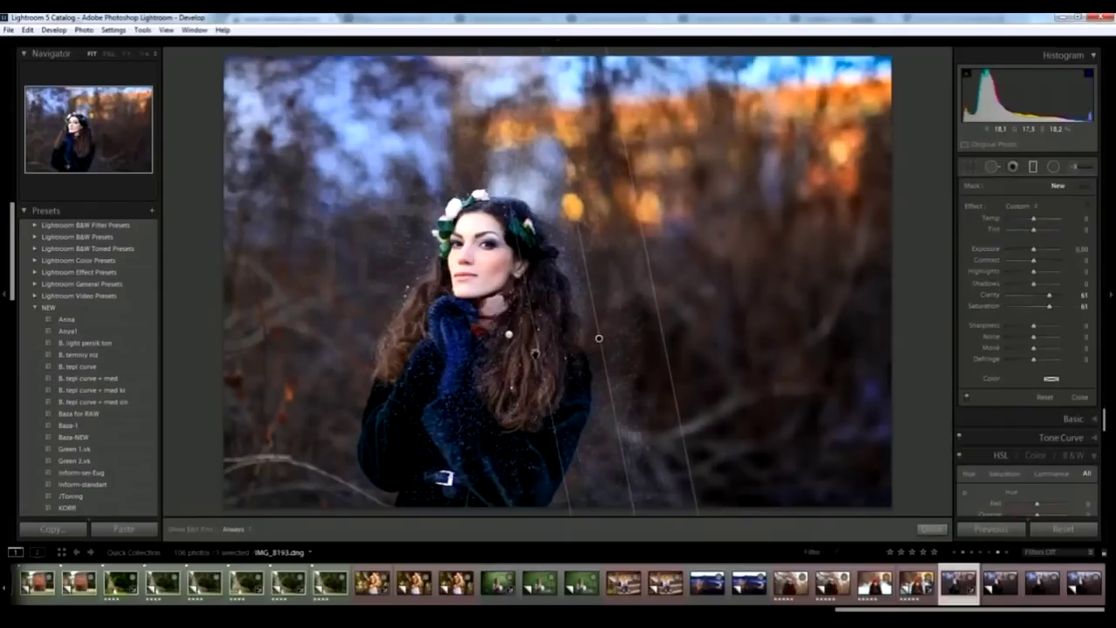
left_click_drag(380, 283, 438, 305)
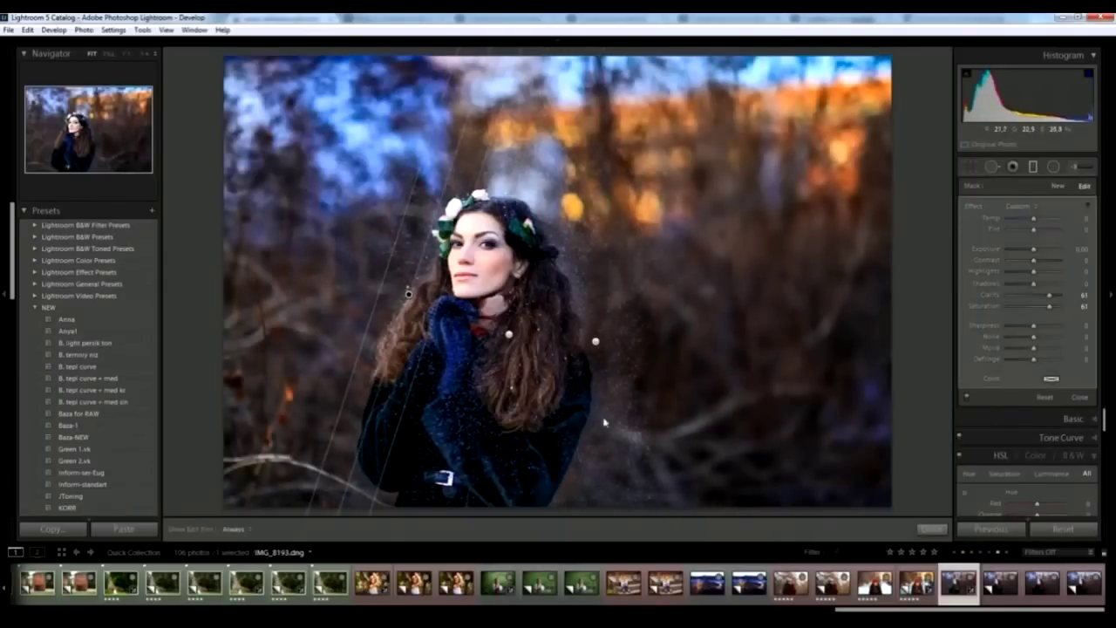
key("m")
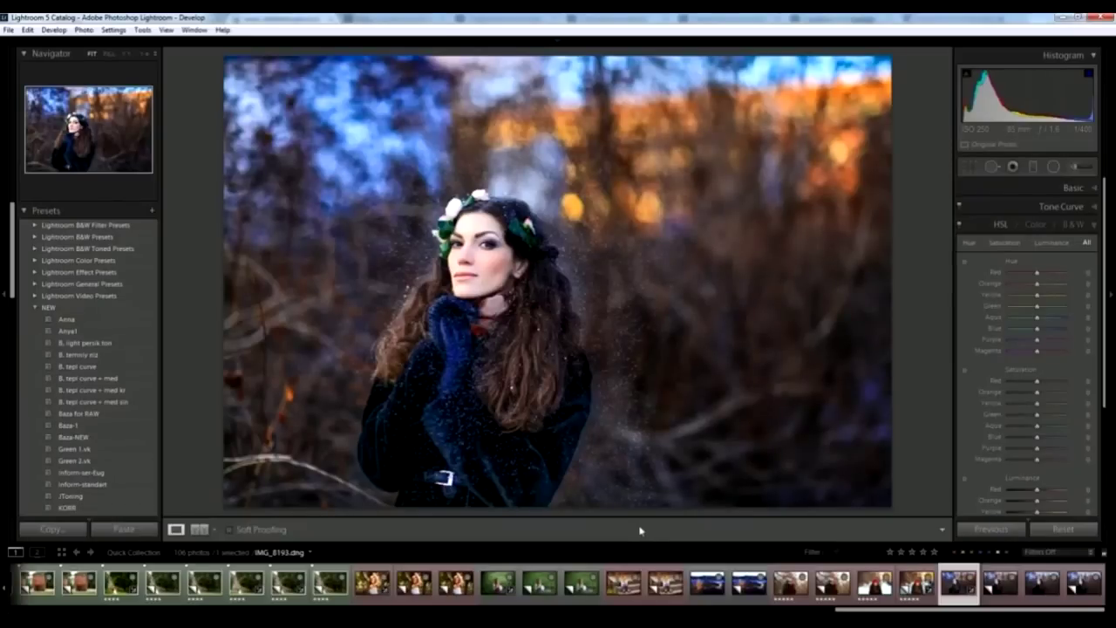
Step: Load IMG_1173.dng Copy 2, the green meadow photo, from the filmstrip
left_click(582, 593)
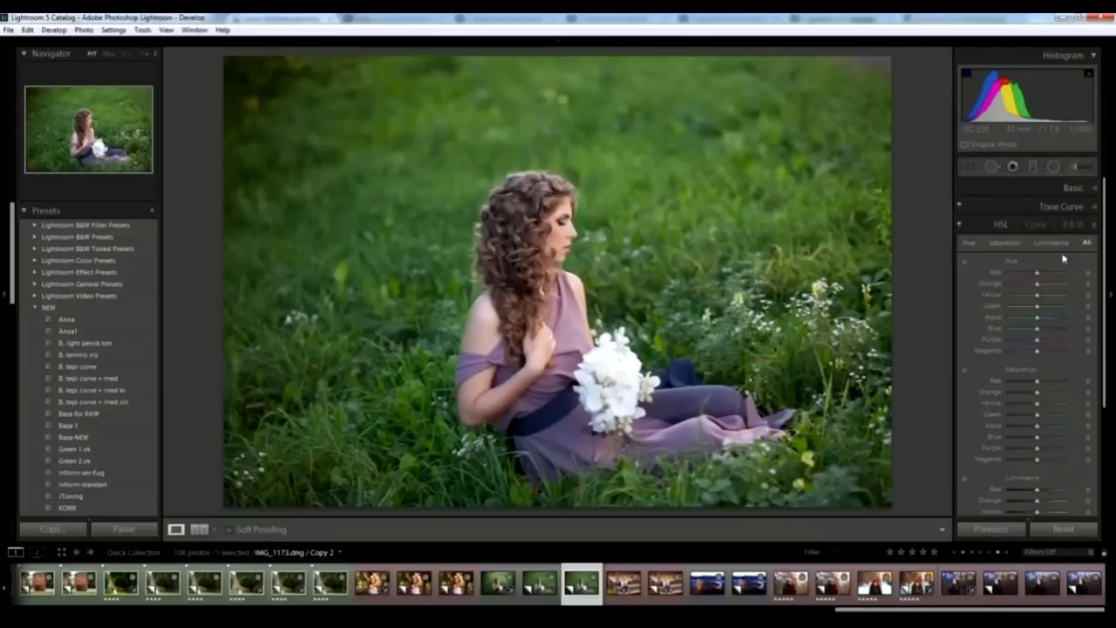
Step: Draw a Highlights -68 graduated filter across the middle of the meadow photo
left_click(1065, 190)
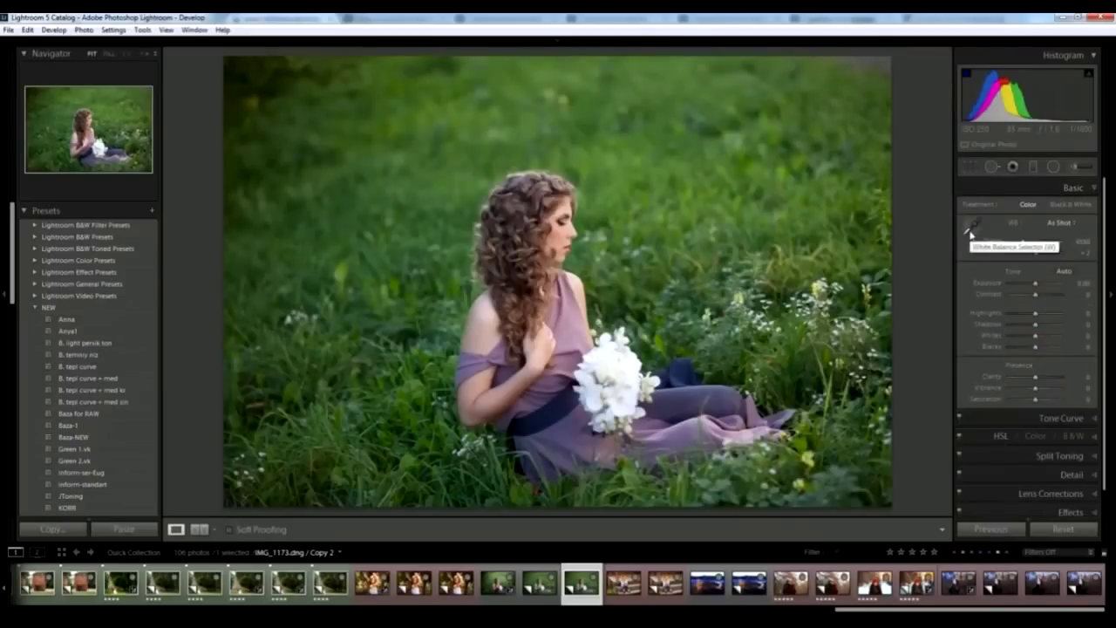
left_click(5, 286)
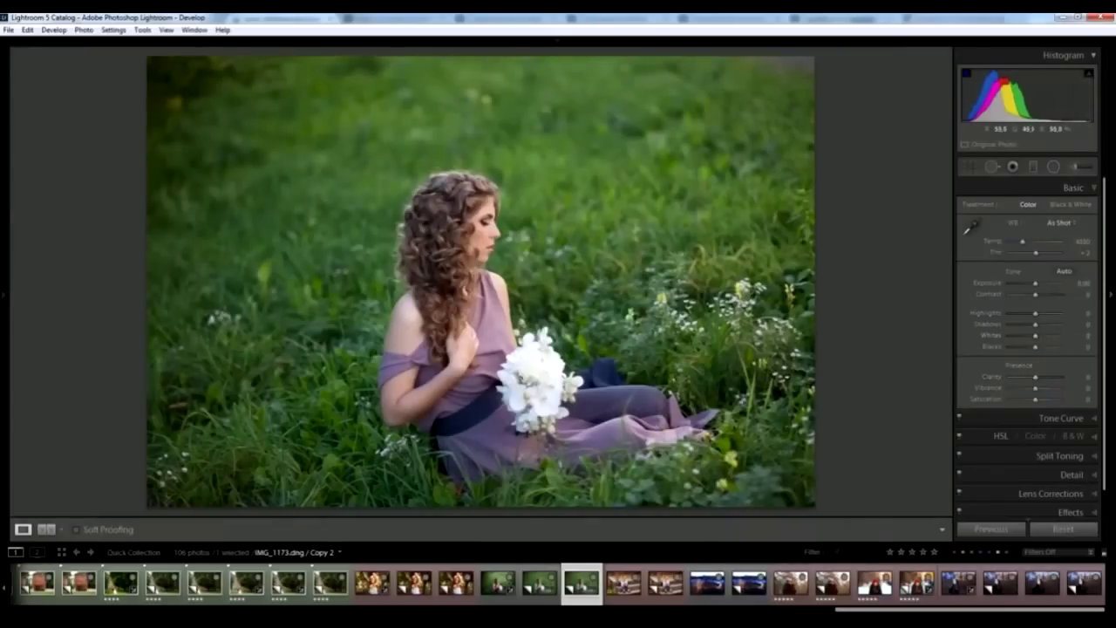
left_click(1033, 166)
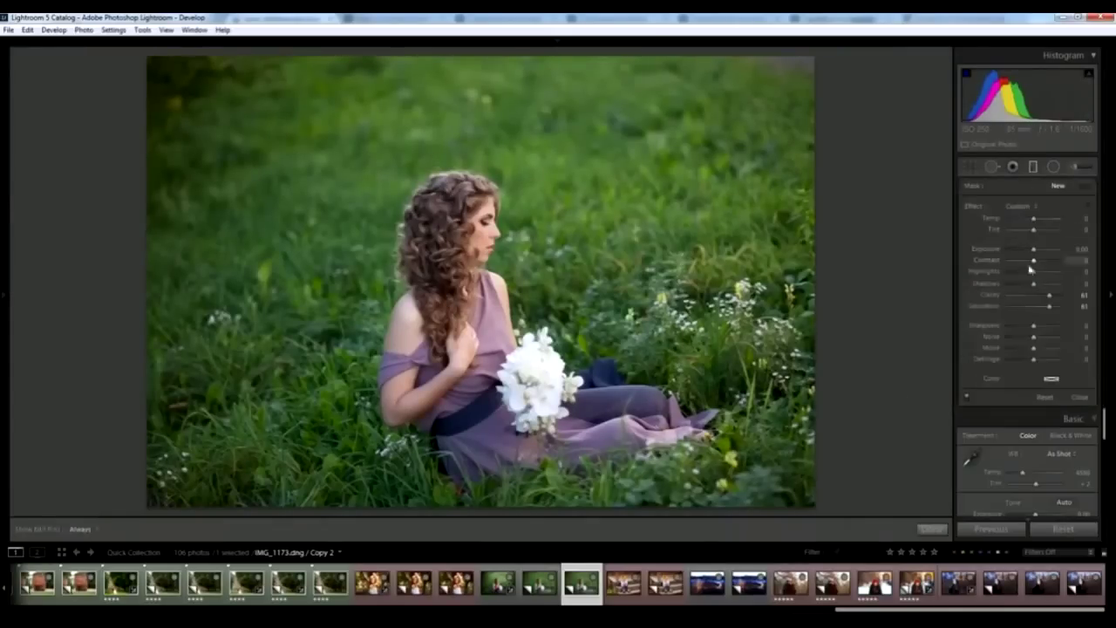
double_click(974, 207)
left_click_drag(1033, 271, 1014, 274)
left_click_drag(529, 366, 478, 342)
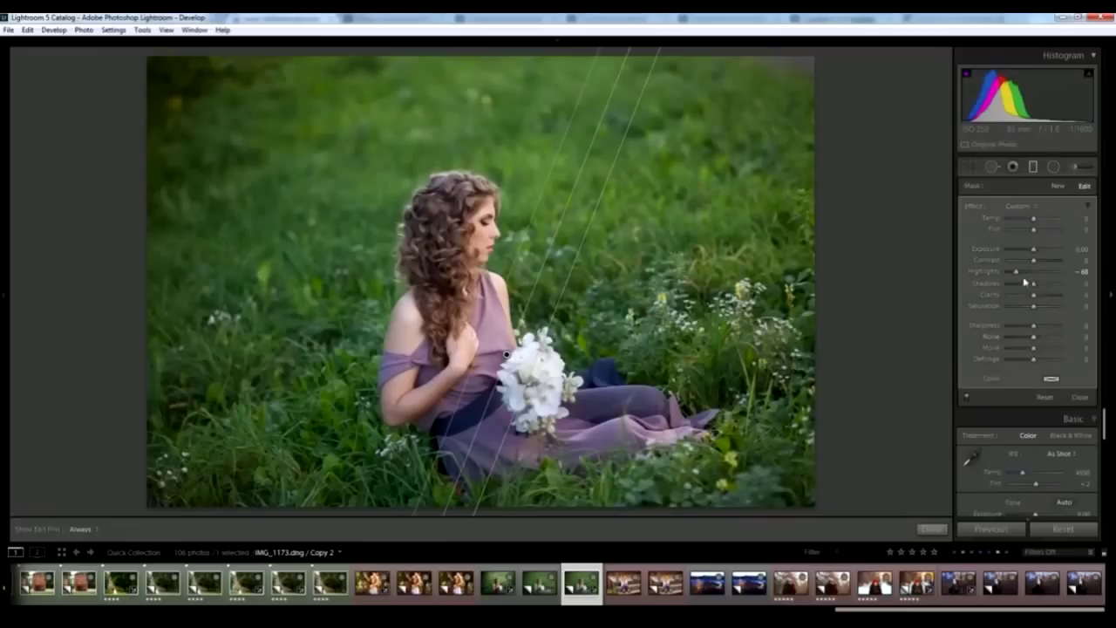
key("m")
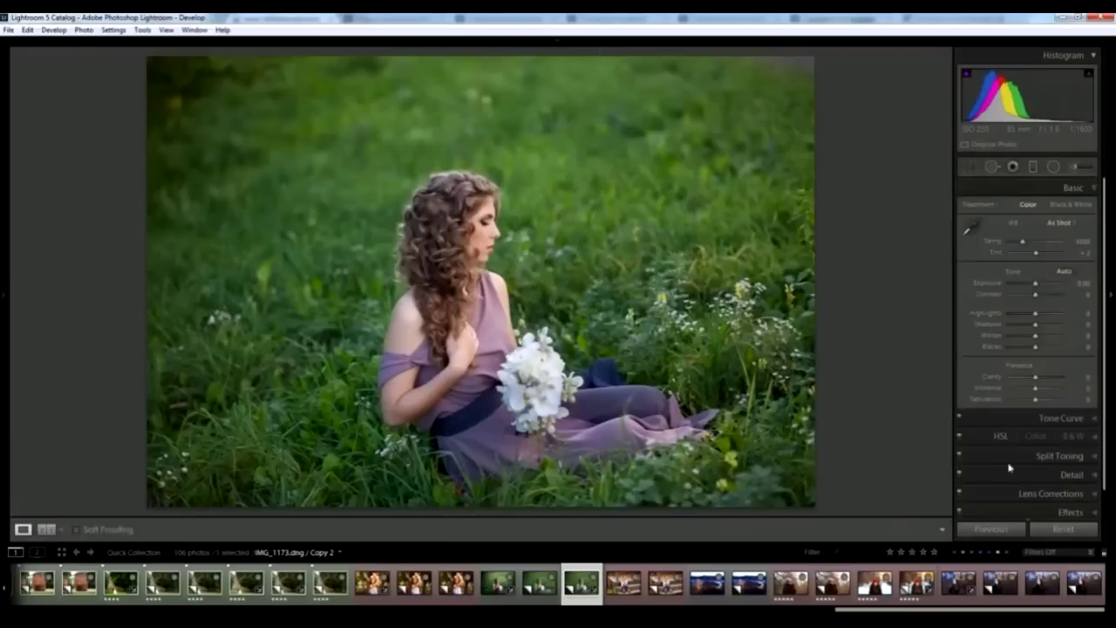
Step: Lower Blue saturation to -36 and deepen the Blacks in the Basic panel
left_click(1094, 437)
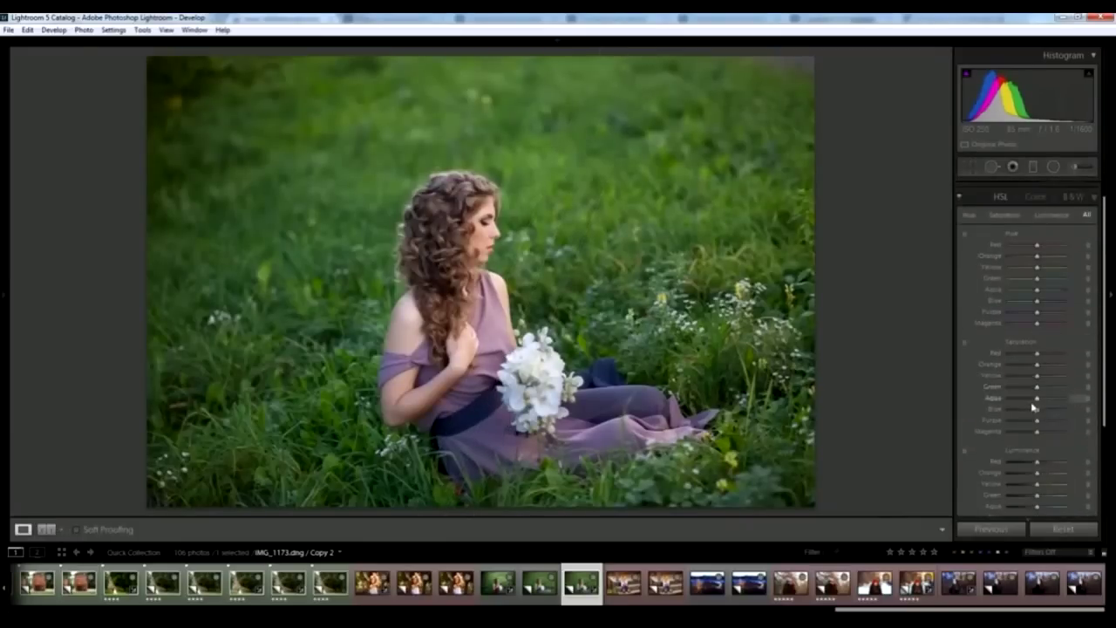
left_click_drag(1038, 413, 1026, 417)
scroll(1047, 261, "up", 3)
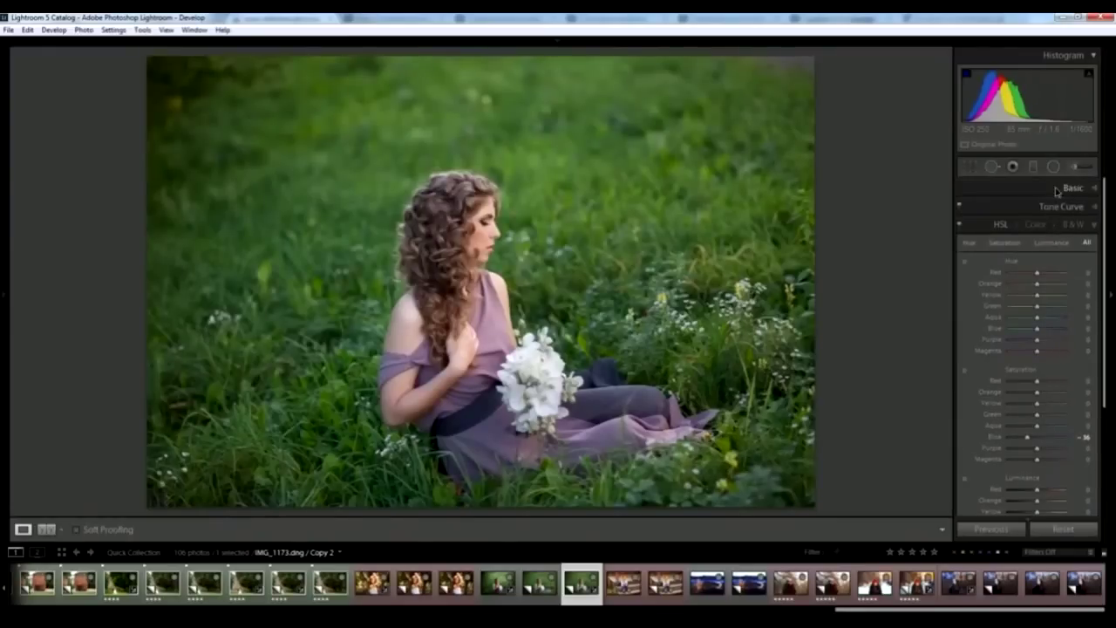
left_click(1068, 188)
mouse_move(1034, 348)
left_mouse_down()
mouse_move(1023, 353)
mouse_move(1048, 342)
mouse_move(1030, 314)
left_mouse_up()
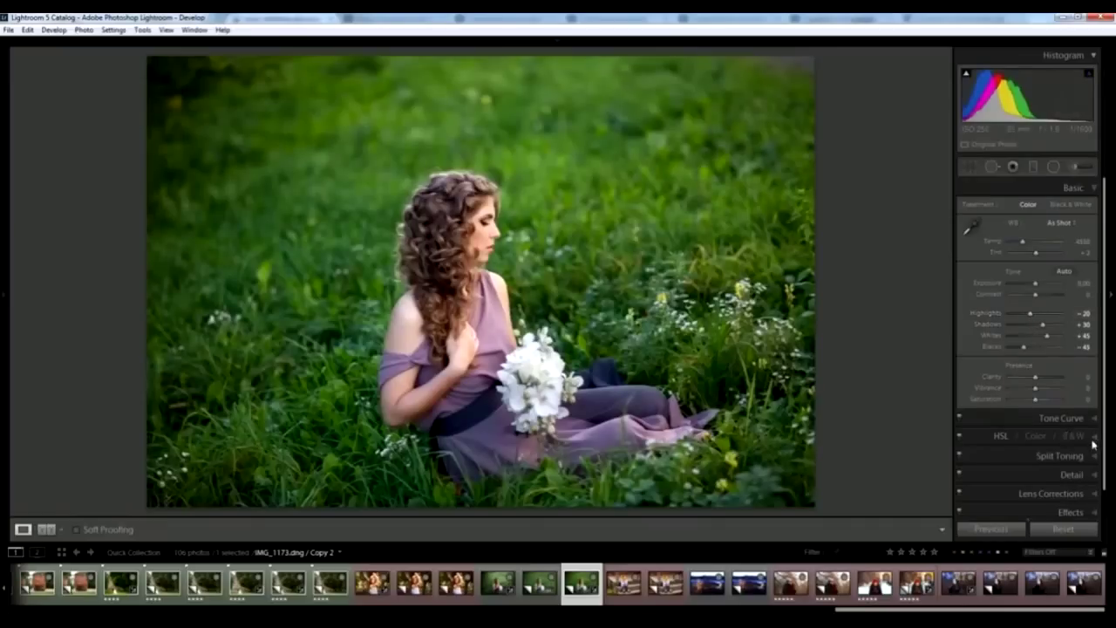
Step: Raise HSL saturation for Orange to +23, Magenta to +62 and Purple
left_click(1073, 433)
left_click_drag(1037, 367, 1044, 370)
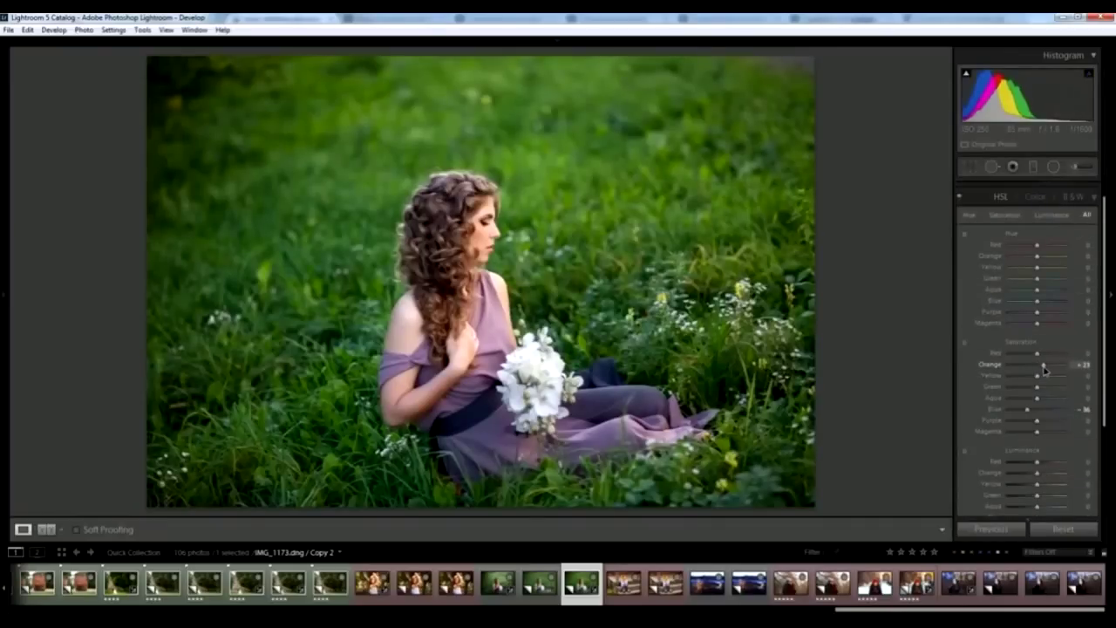
left_click_drag(1037, 431, 1054, 431)
left_click(1060, 421)
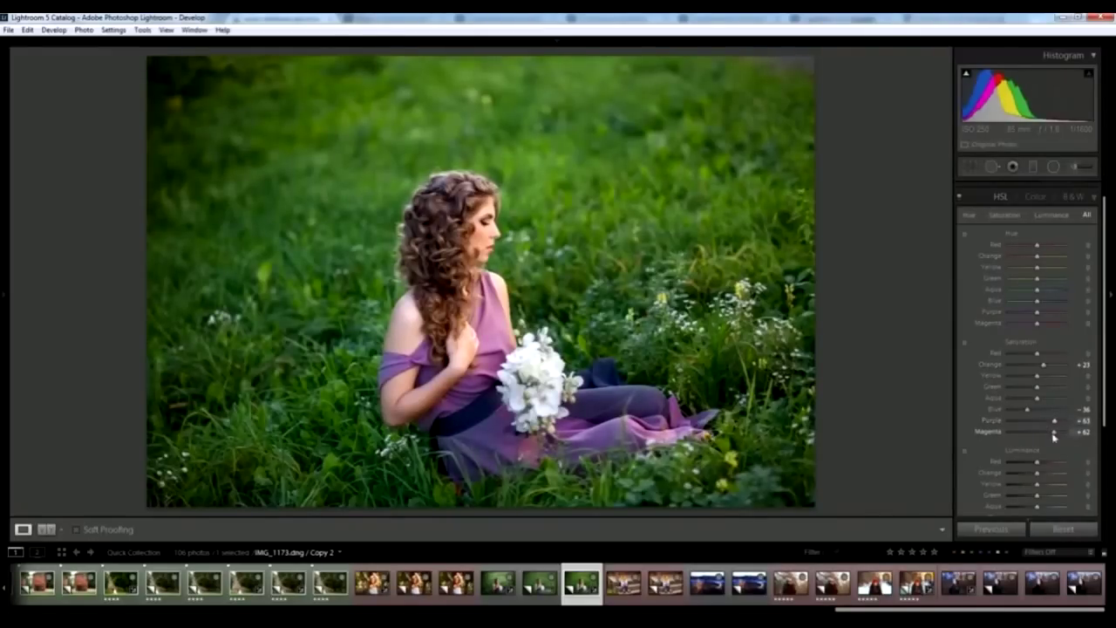
Step: Set Blue Primary saturation +34, then Green saturation -57 and Green luminance +47
scroll(1099, 452, "down", 3)
left_click(1056, 503)
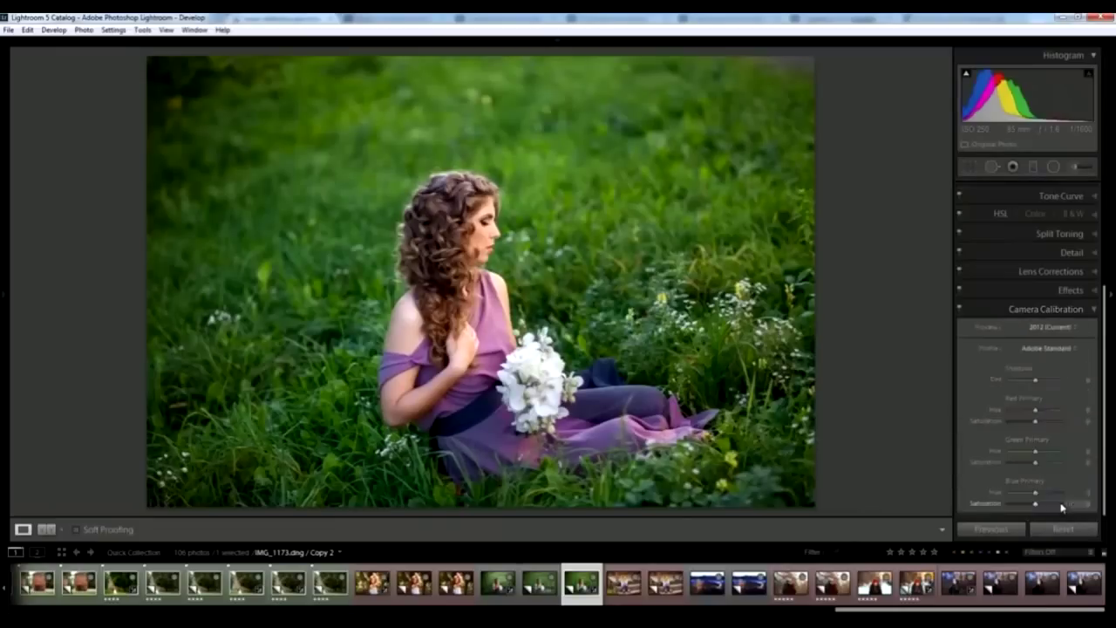
left_click_drag(1035, 504, 1043, 508)
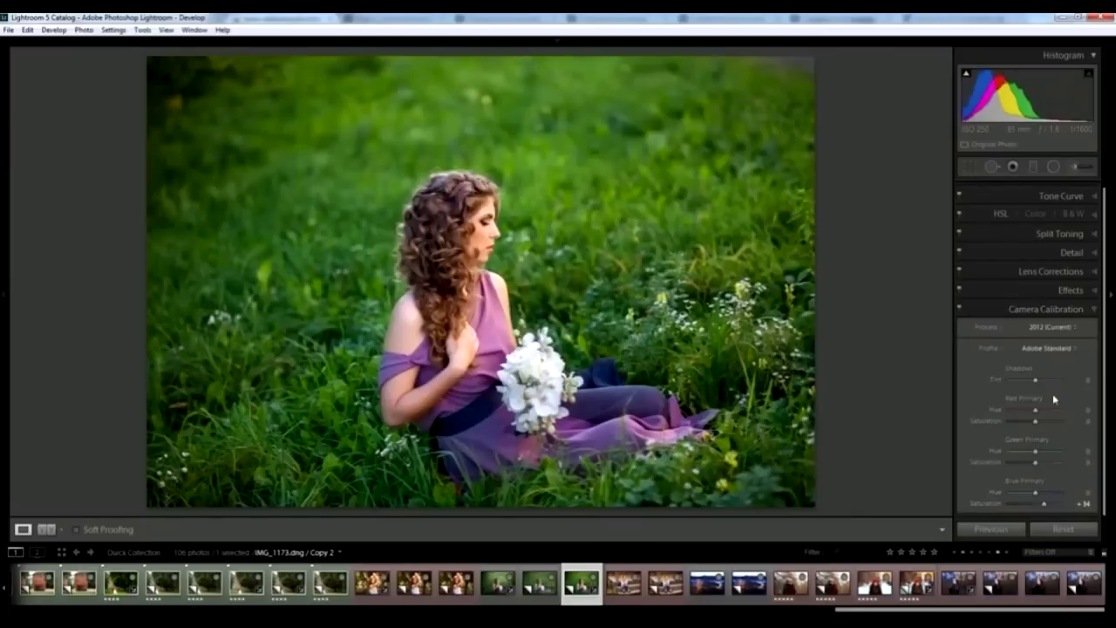
left_click(1073, 213)
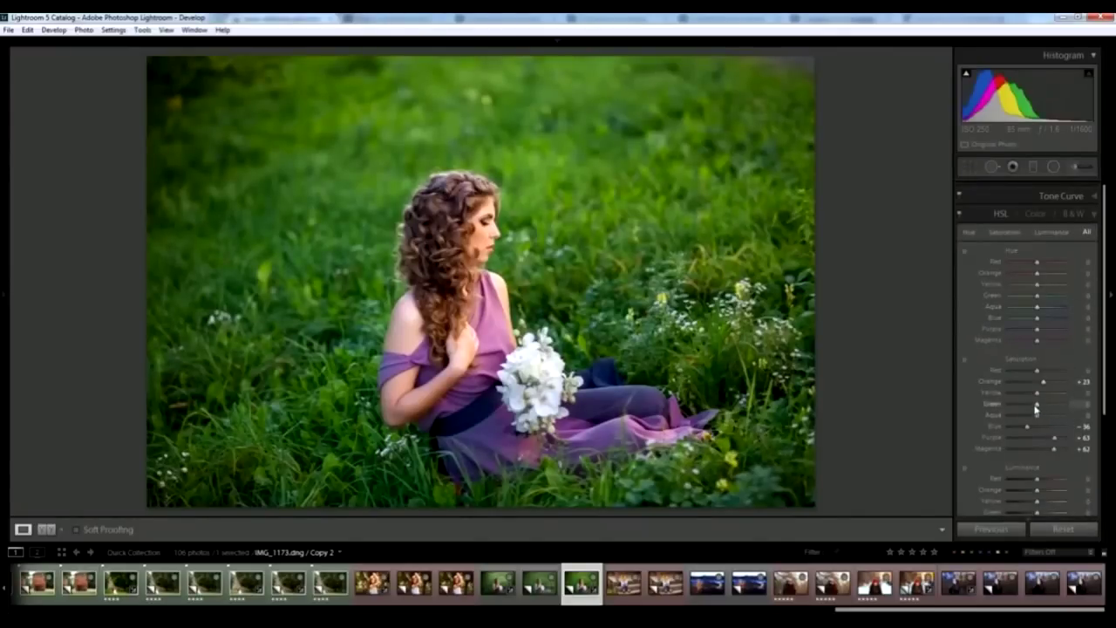
mouse_move(1037, 407)
left_mouse_down()
mouse_move(1017, 408)
mouse_move(1052, 443)
left_mouse_up()
scroll(1029, 437, "down", 2)
left_click_drag(1020, 334, 1024, 336)
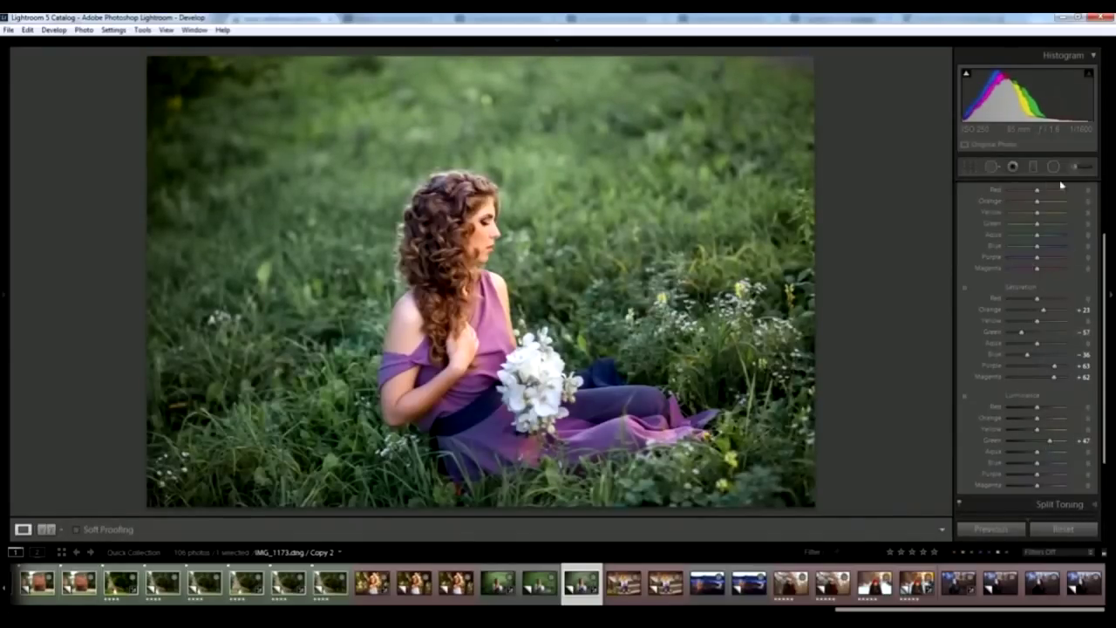
Step: Darken the lower-right, lower-left and upper-right corners with Exposure -0.36 graduated filters
left_click(1034, 167)
double_click(971, 209)
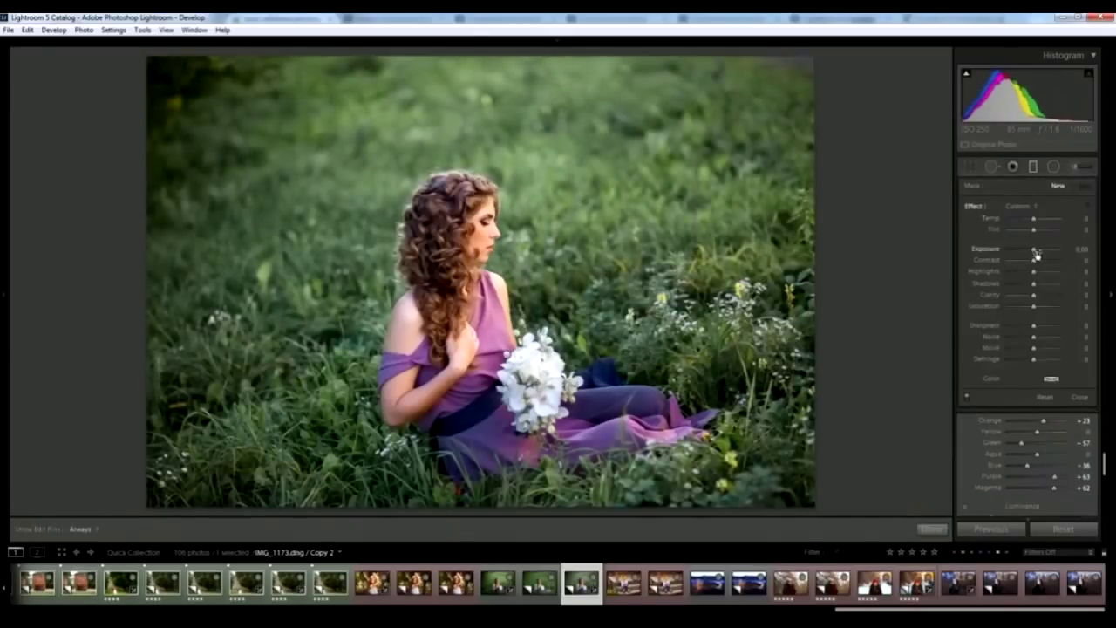
left_click_drag(986, 250, 970, 250)
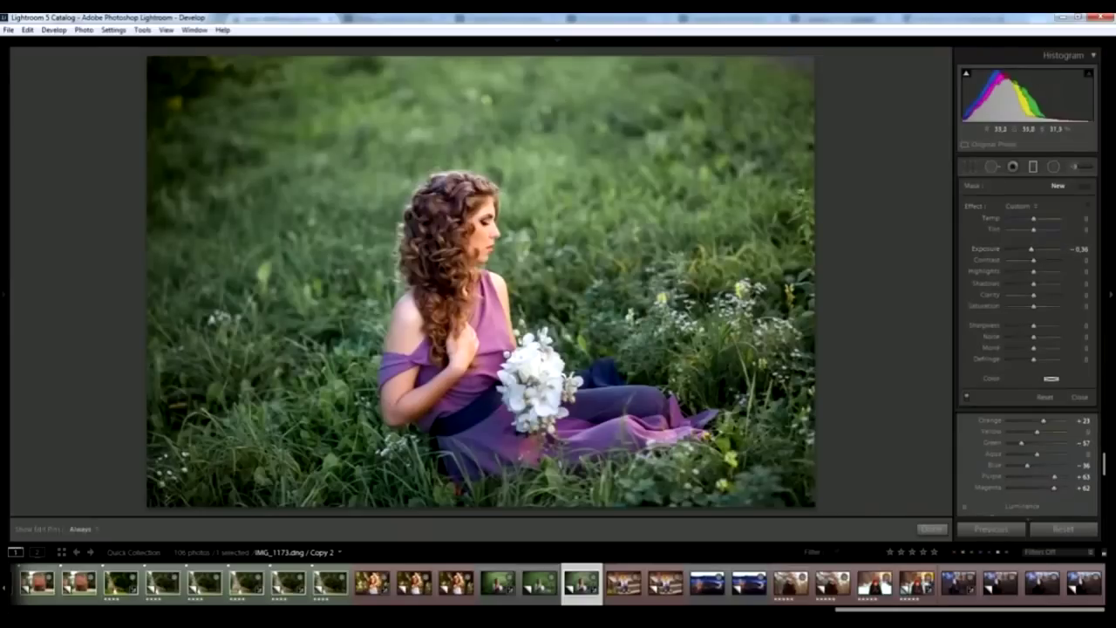
left_click_drag(757, 462, 621, 288)
left_click_drag(245, 436, 441, 227)
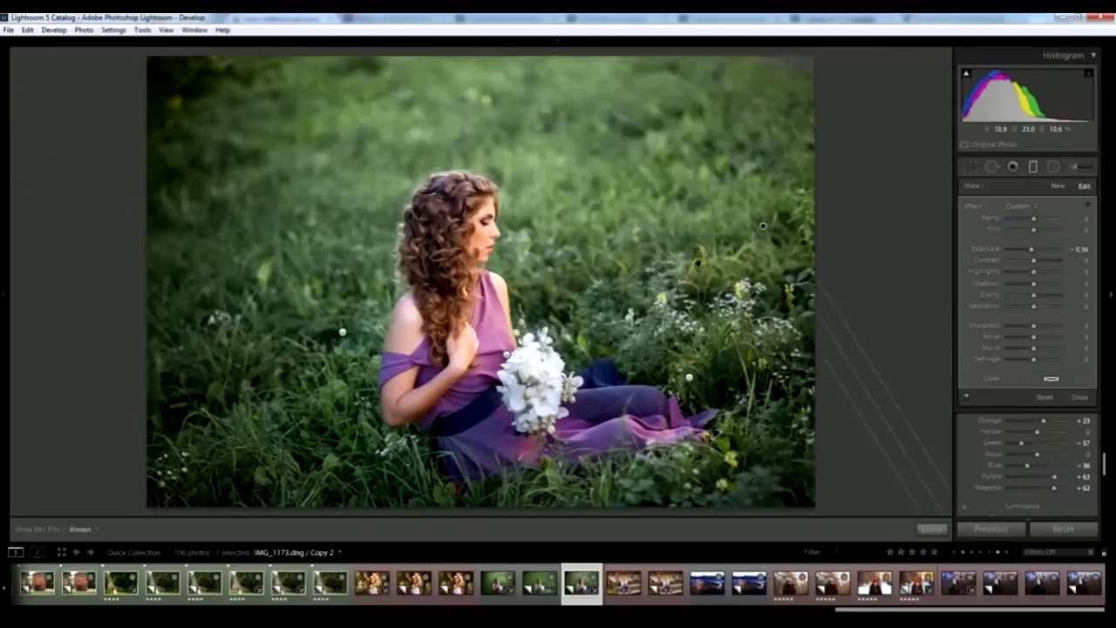
left_click_drag(741, 241, 630, 302)
key("m")
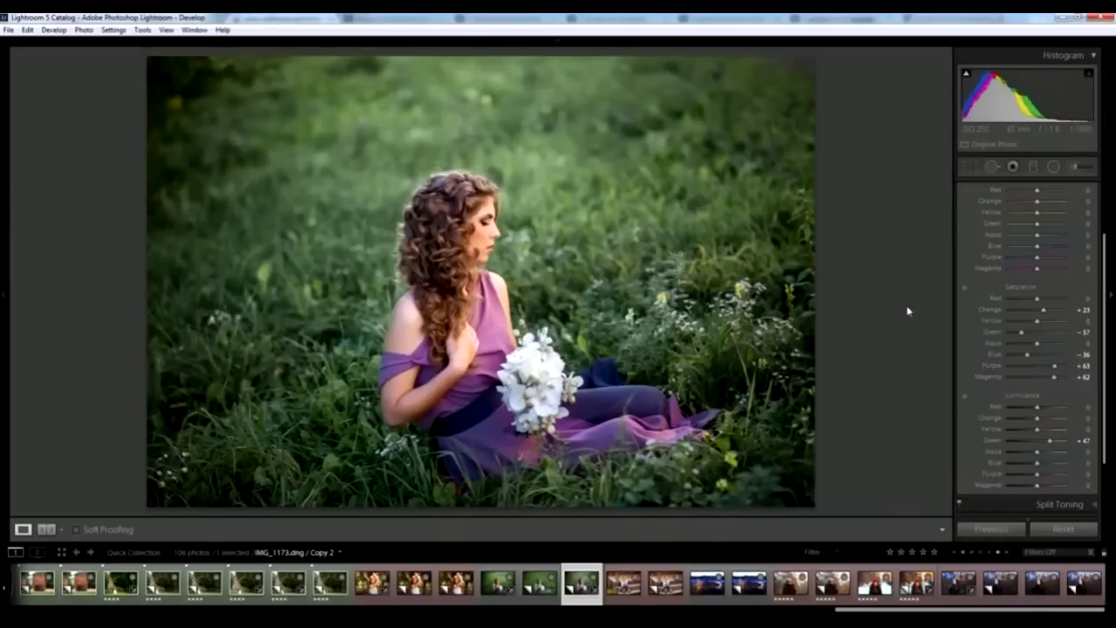
left_click(1113, 356)
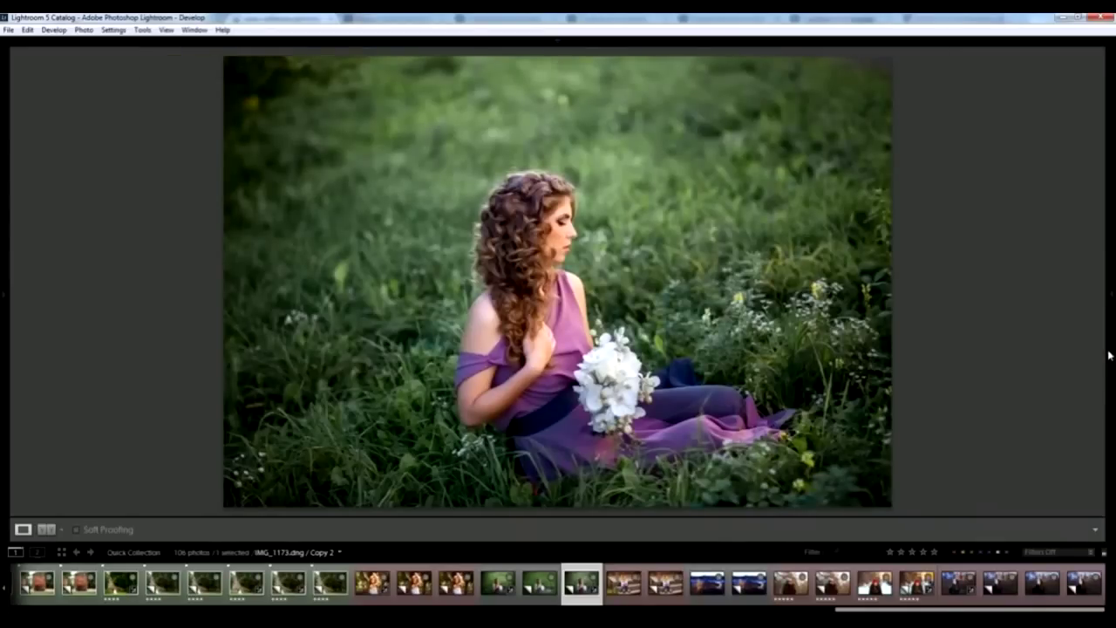
Step: Compare the original and edited meadow photos side by side in Survey view, then deselect both
left_click(545, 586, "ctrl")
key("n")
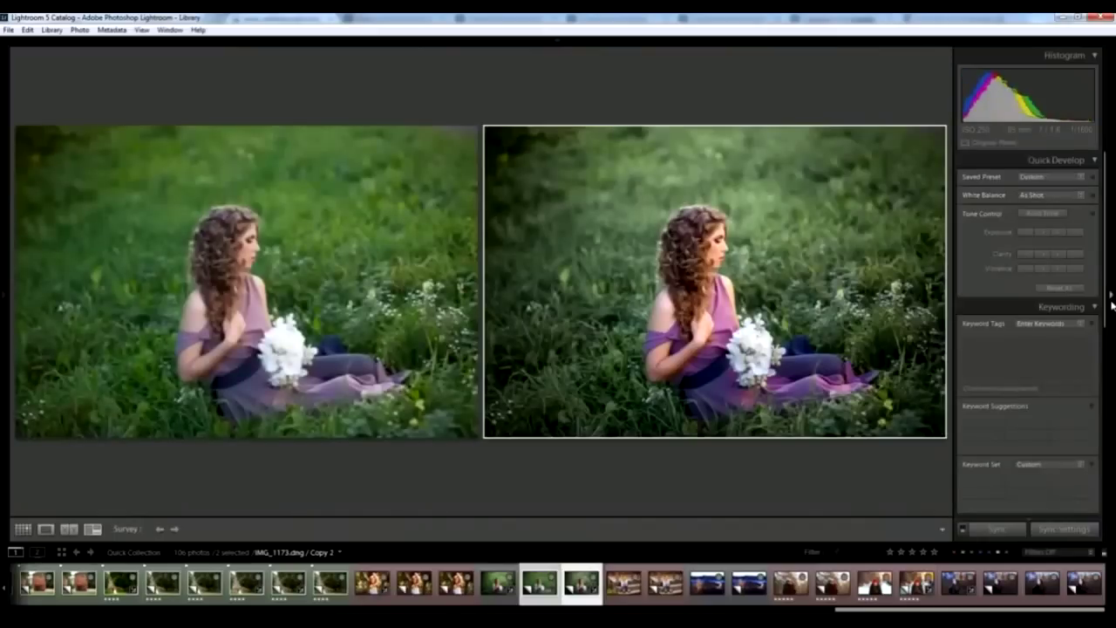
left_click(1113, 304)
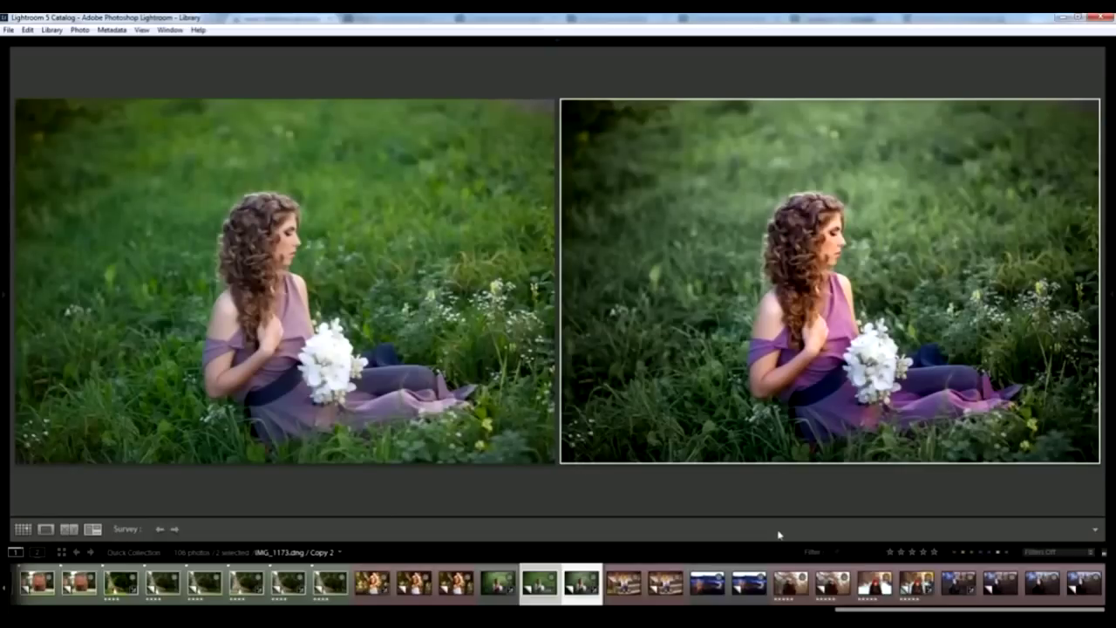
key("ctrl+d")
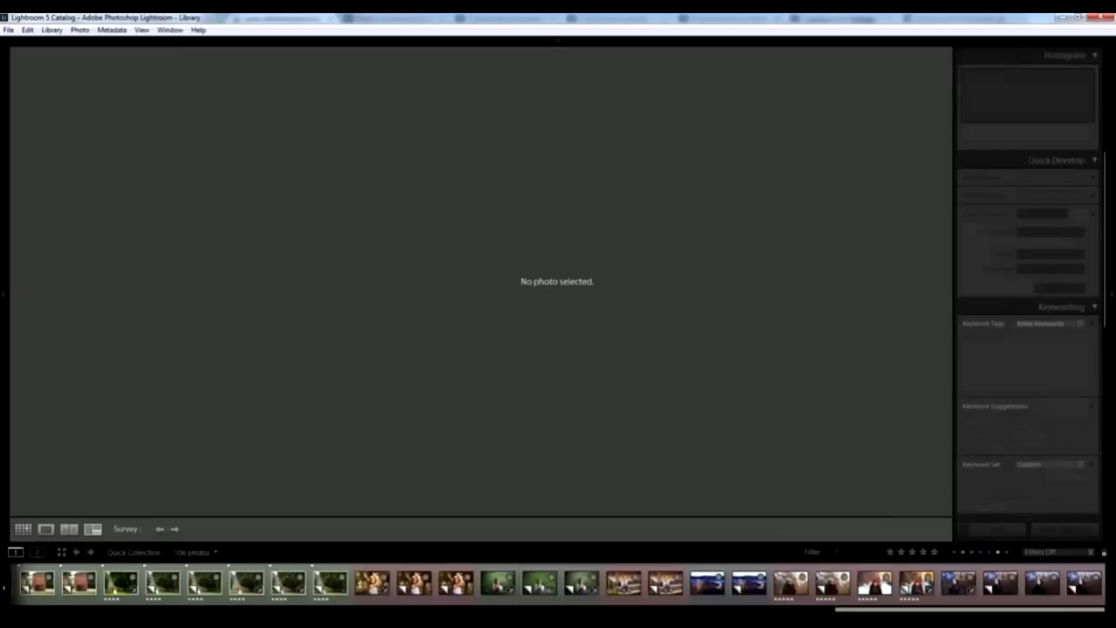
Step: Reopen IMG_1173.dng Copy 2 in Develop and list its Camera Calibration profile choices
left_click(579, 586)
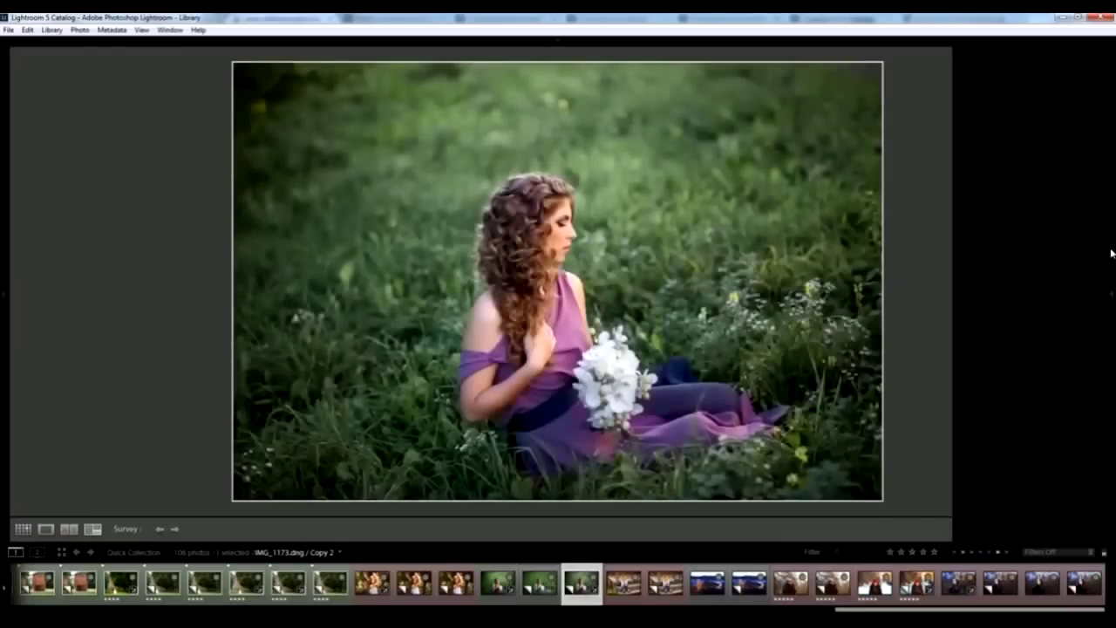
left_click(1112, 253)
mouse_move(964, 62)
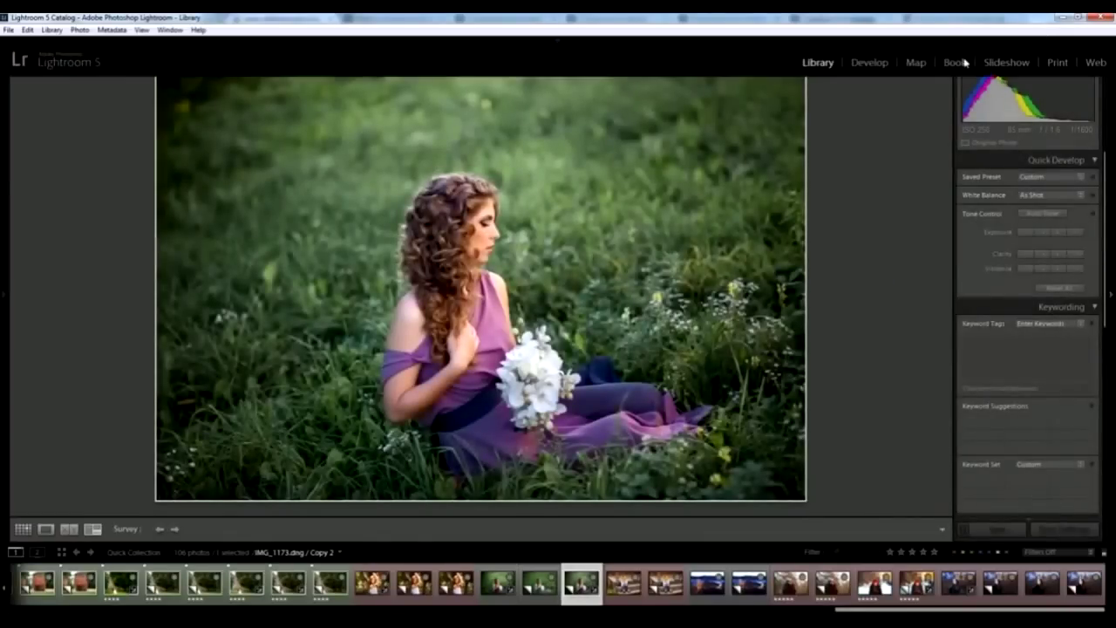
left_click(871, 64)
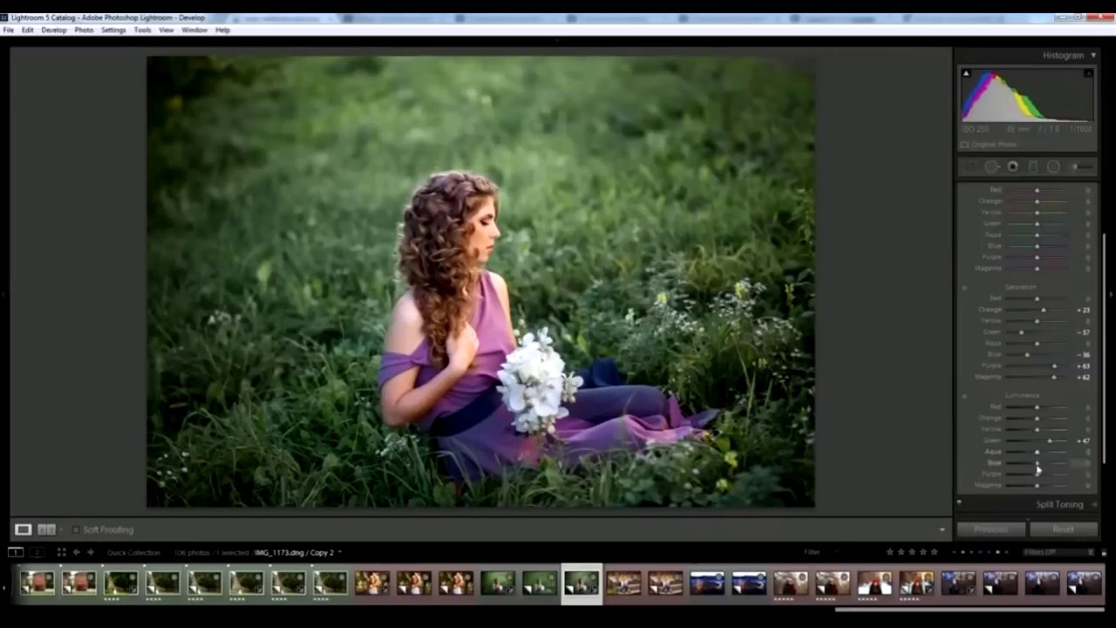
scroll(1034, 478, "down", 3)
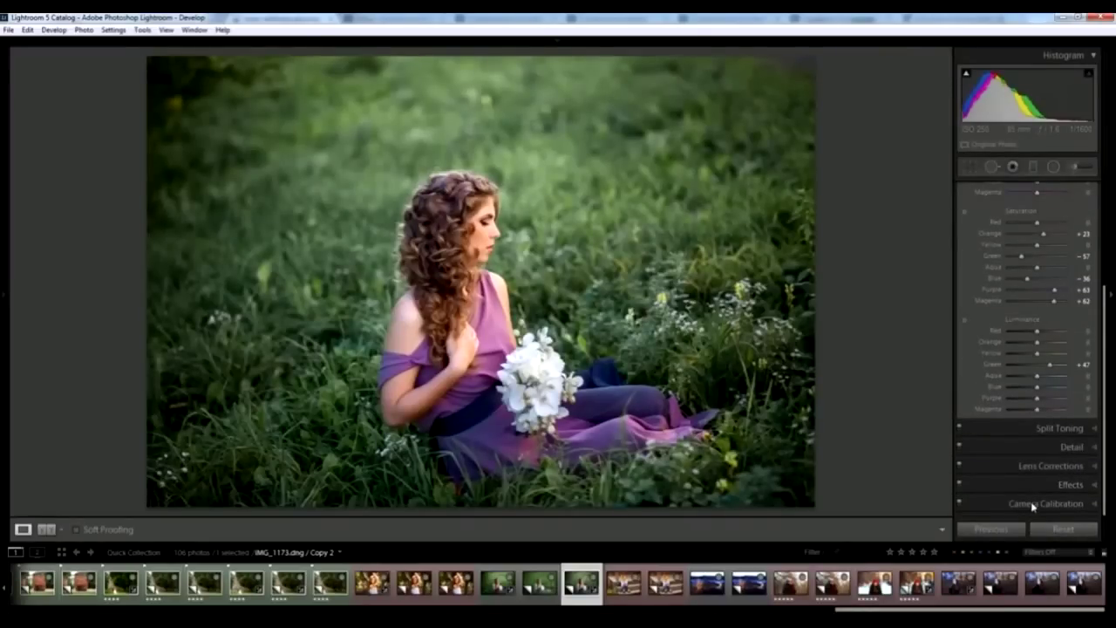
left_click(1033, 504)
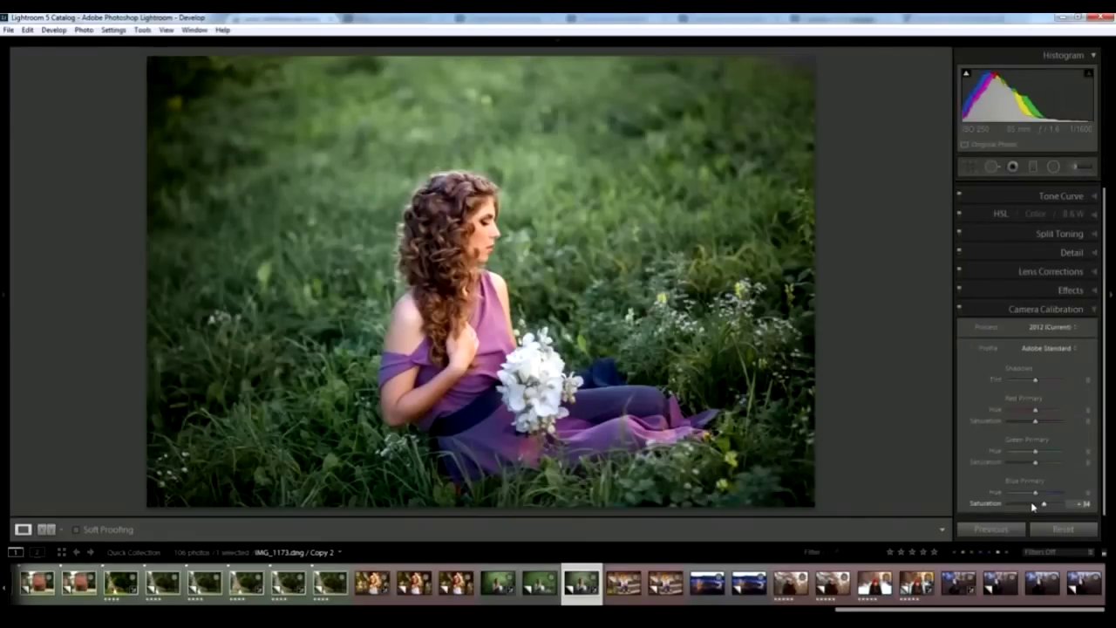
left_click(1043, 350)
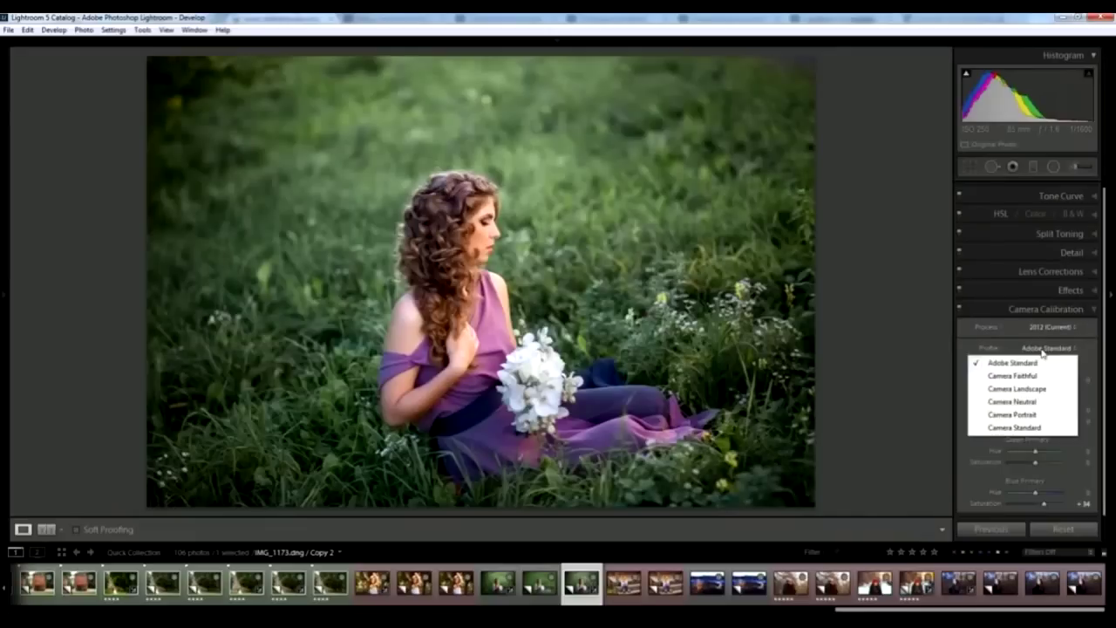
Step: Set the profile to Camera Standard, Aqua saturation to -100 and Aqua hue to -32
left_click(1003, 428)
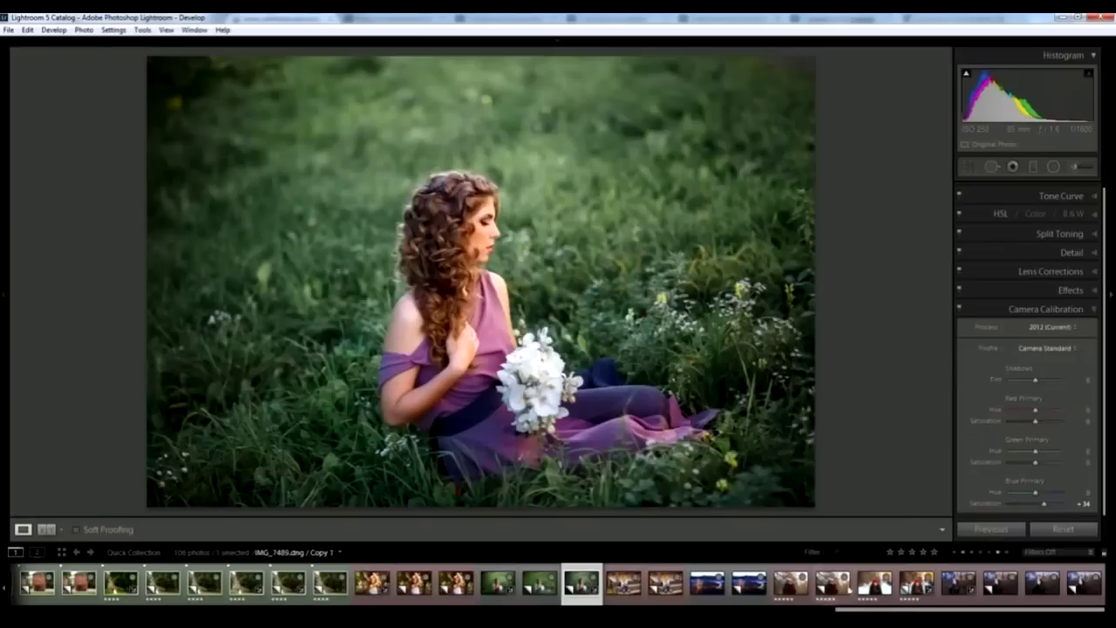
left_click(1090, 214)
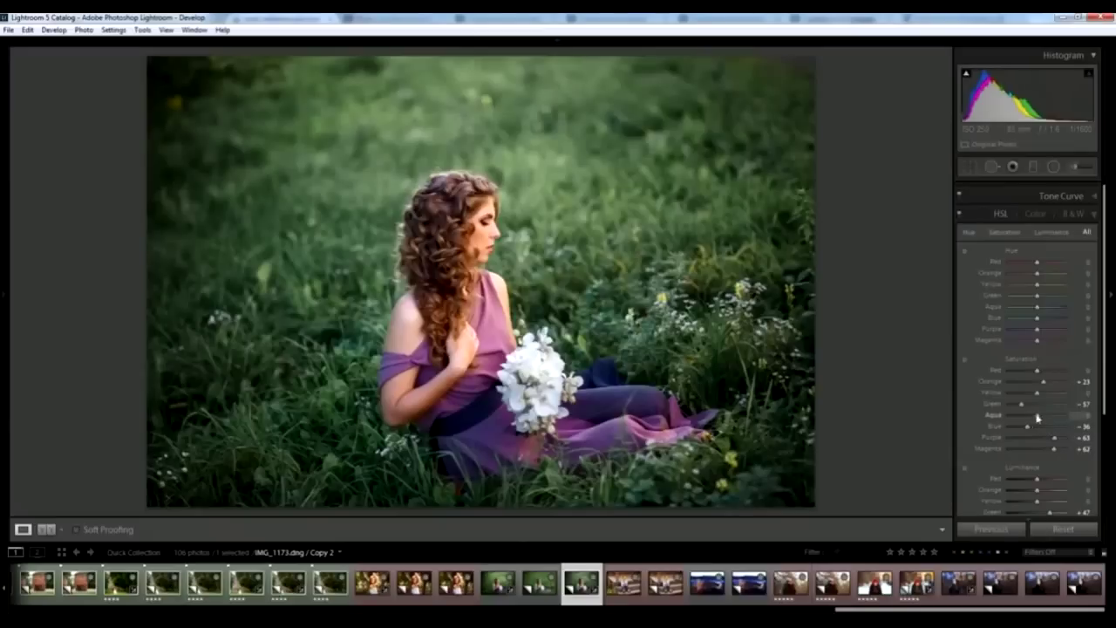
mouse_move(1037, 415)
left_mouse_down()
mouse_move(994, 417)
mouse_move(1023, 416)
left_mouse_up()
left_click_drag(1038, 309, 1028, 309)
Step: Compare the original and edited meadow photos in Survey view in the Library, then deselect both
left_click(540, 583, "ctrl")
key("e")
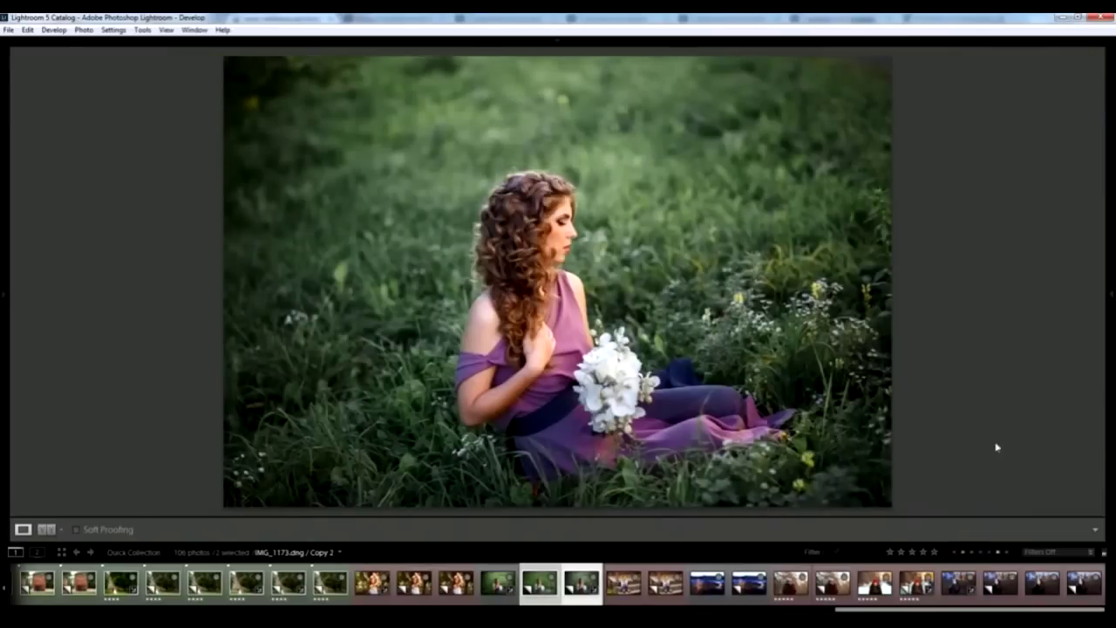
key("n")
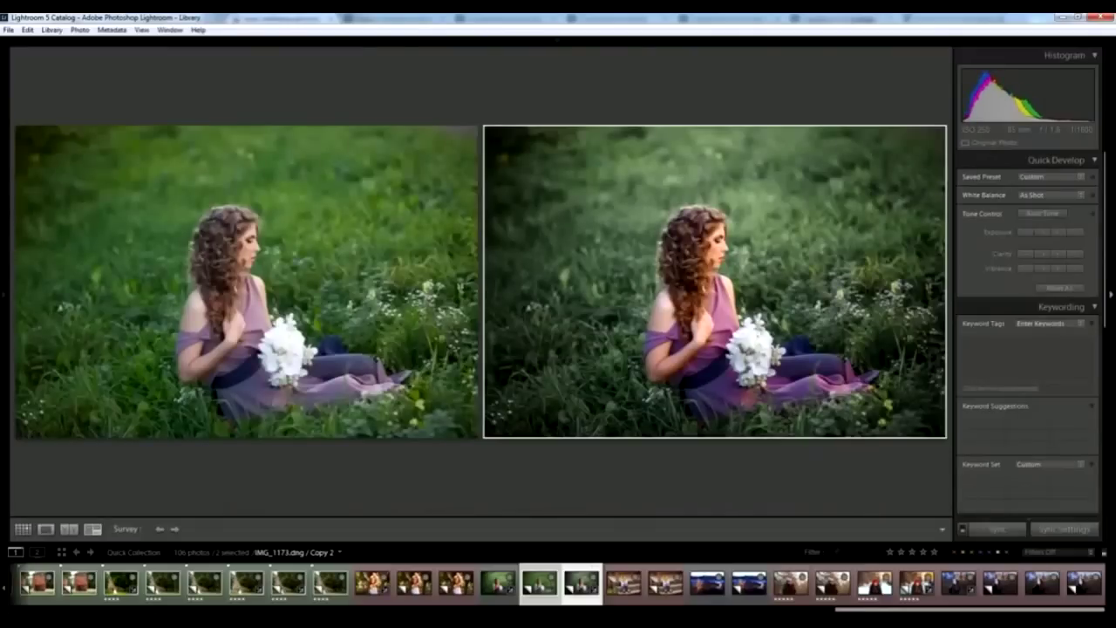
key("Tab")
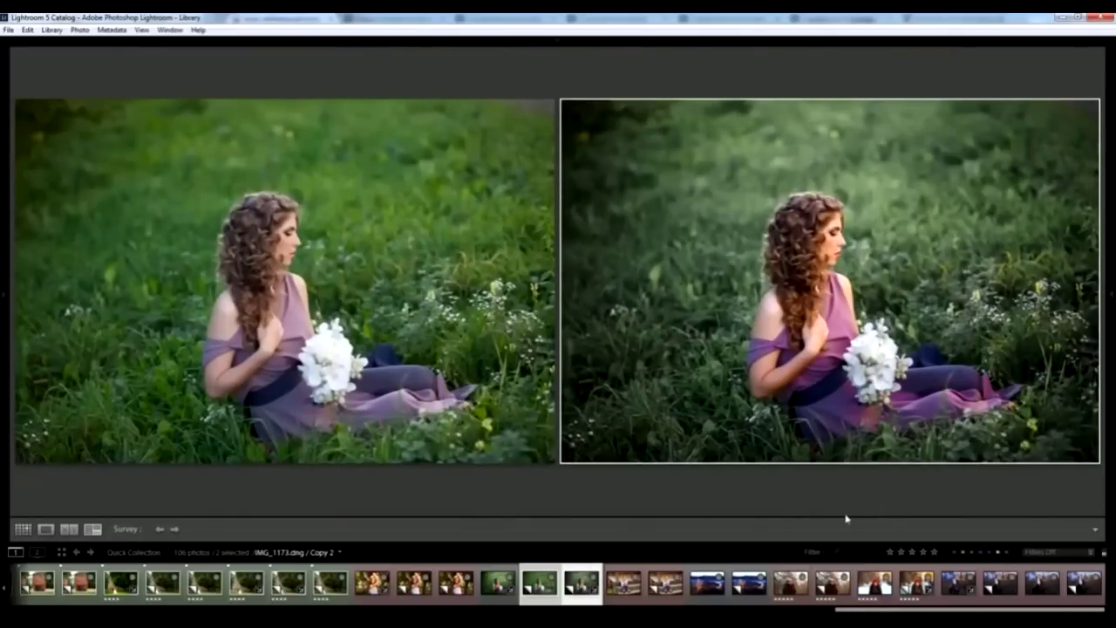
key("ctrl+d")
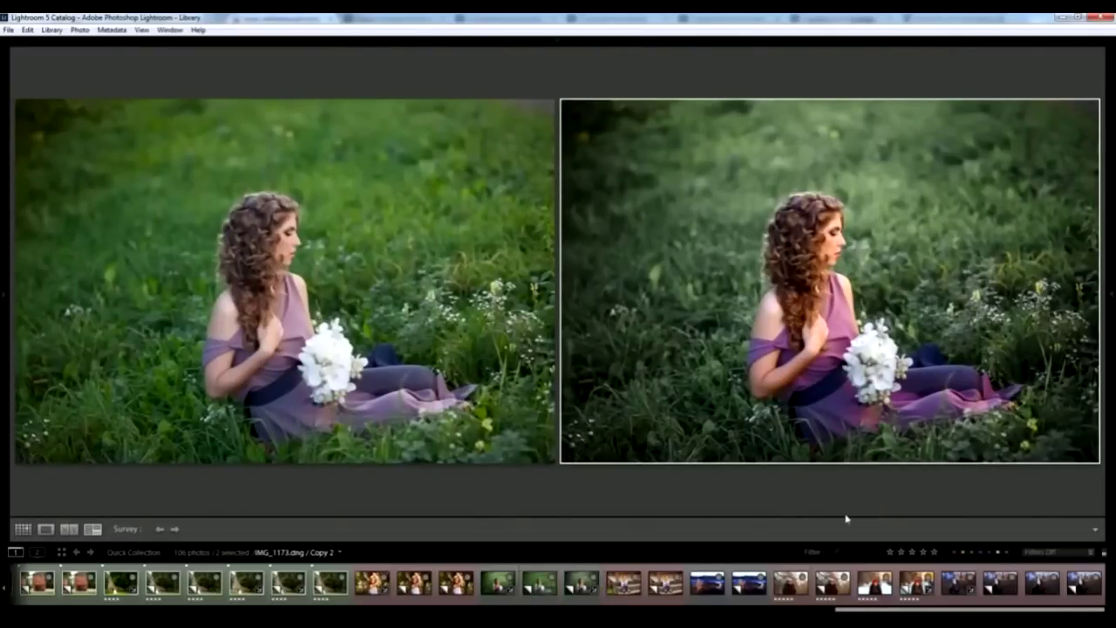
left_click_drag(928, 608, 351, 610)
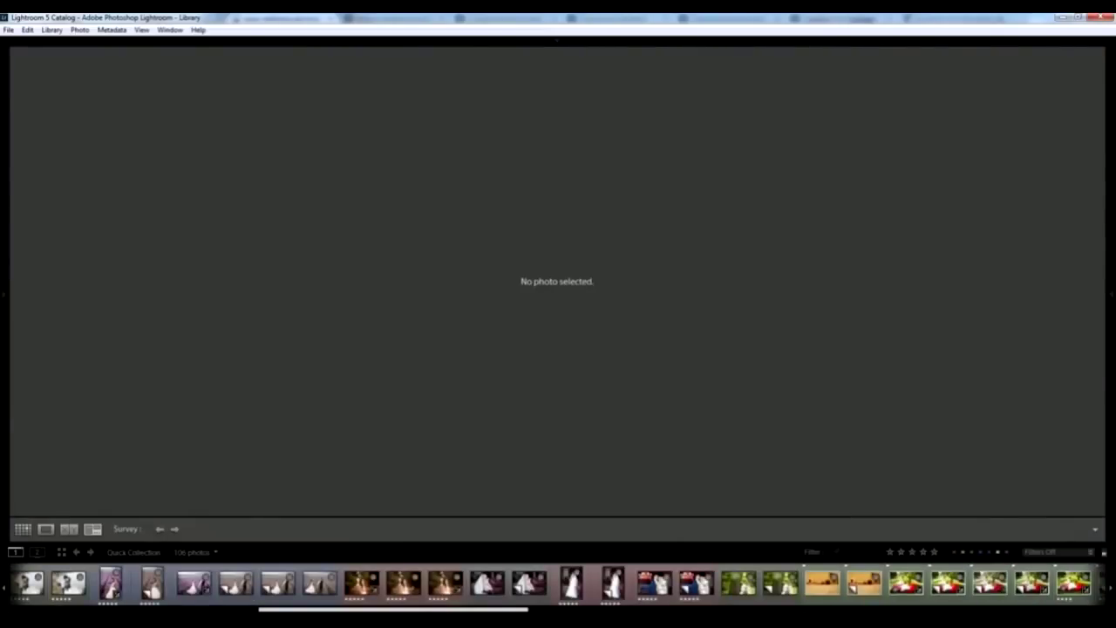
Step: Find the alley portrait IMG_7892.dng in the filmstrip and open it in Develop
left_click_drag(350, 611, 285, 611)
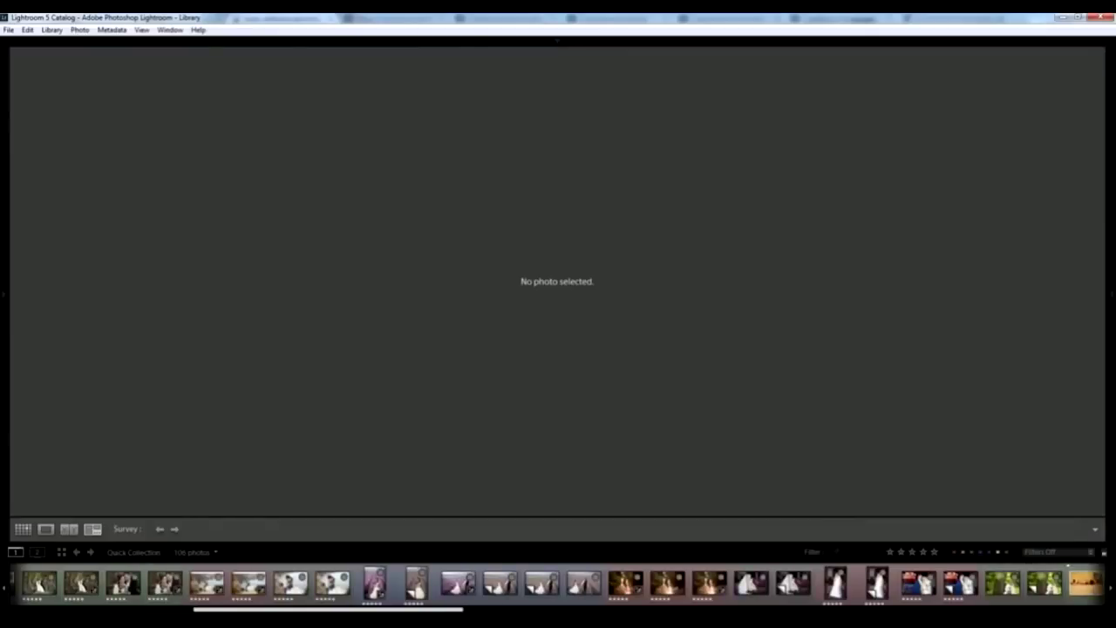
scroll(661, 588, "down", 5)
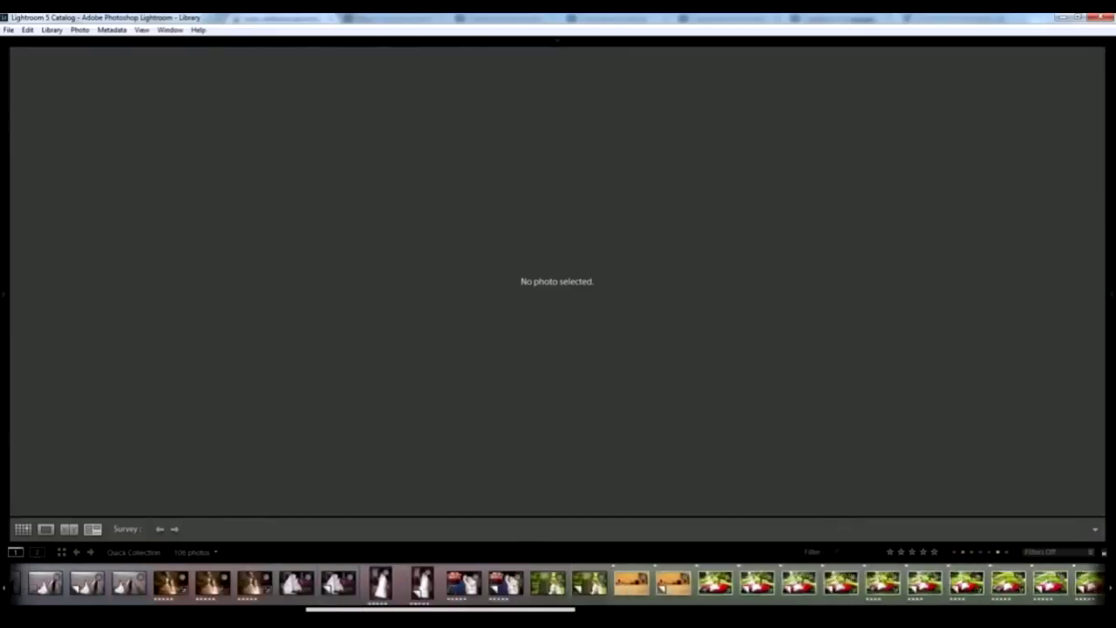
scroll(662, 588, "up", 2)
left_click(428, 584)
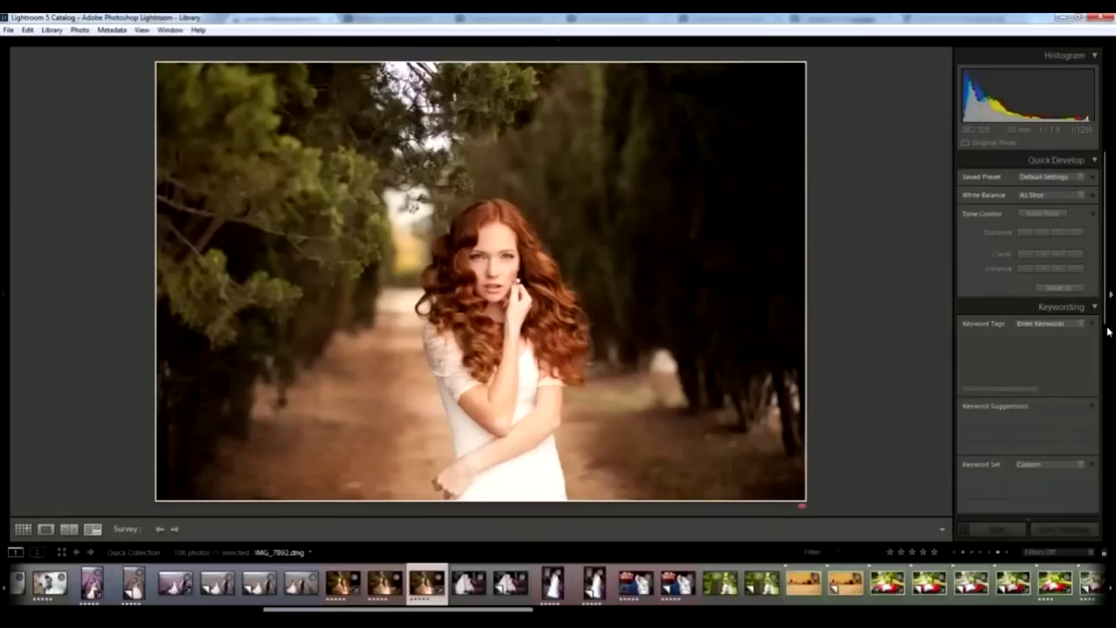
left_click(864, 64)
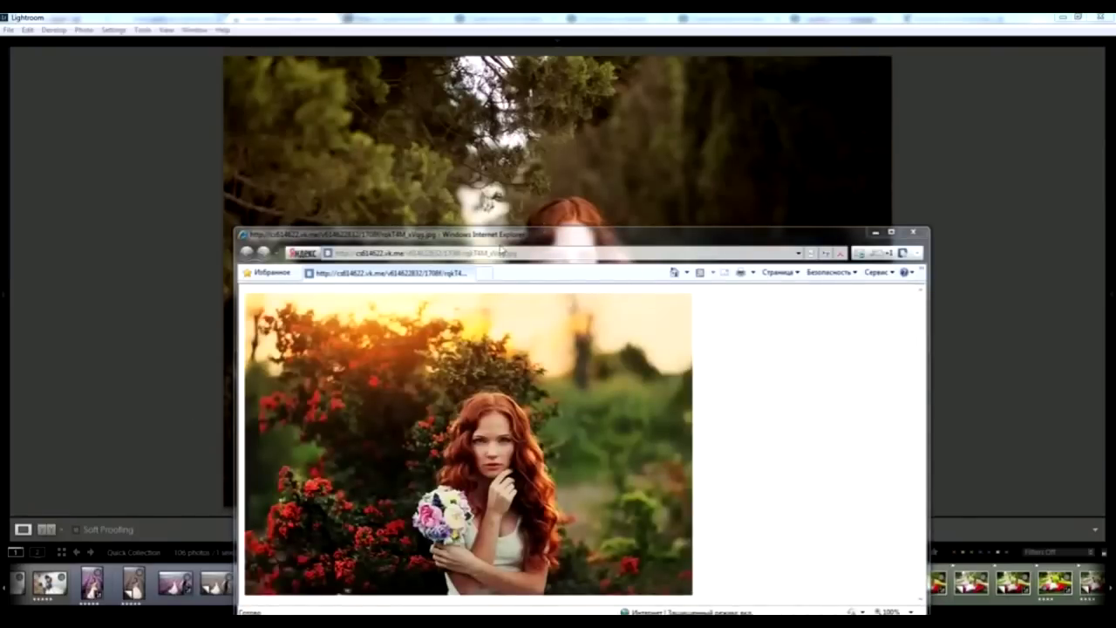
Step: Reposition the Internet Explorer reference window so the Lightroom alley portrait stays visible
mouse_move(500, 241)
left_mouse_down()
mouse_move(930, 298)
mouse_move(1073, 201)
left_mouse_up()
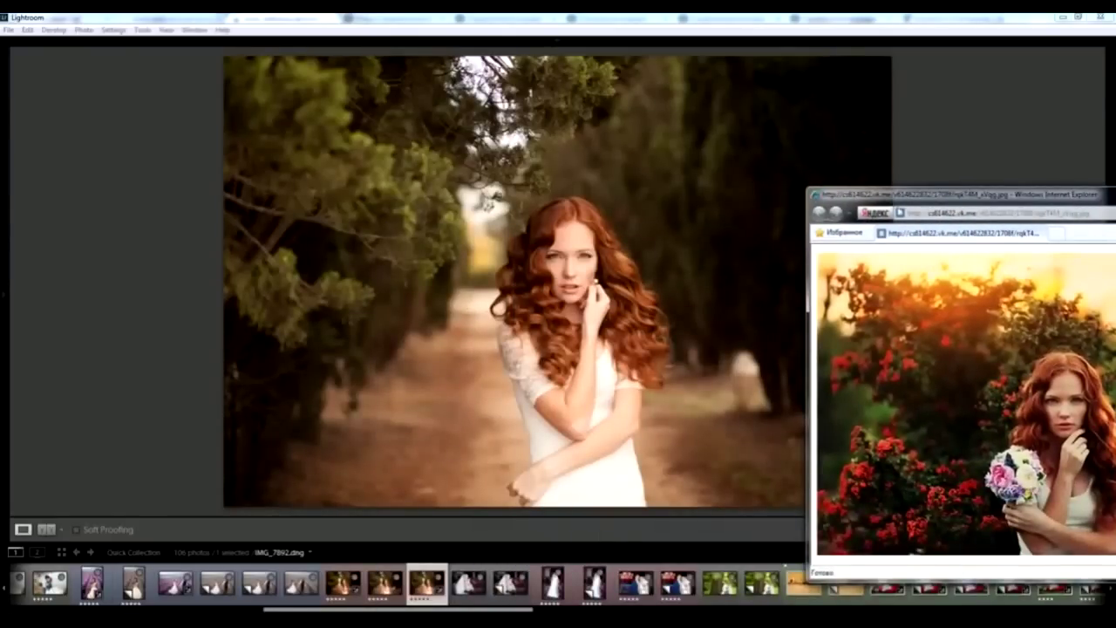
left_click_drag(909, 199, 869, 243)
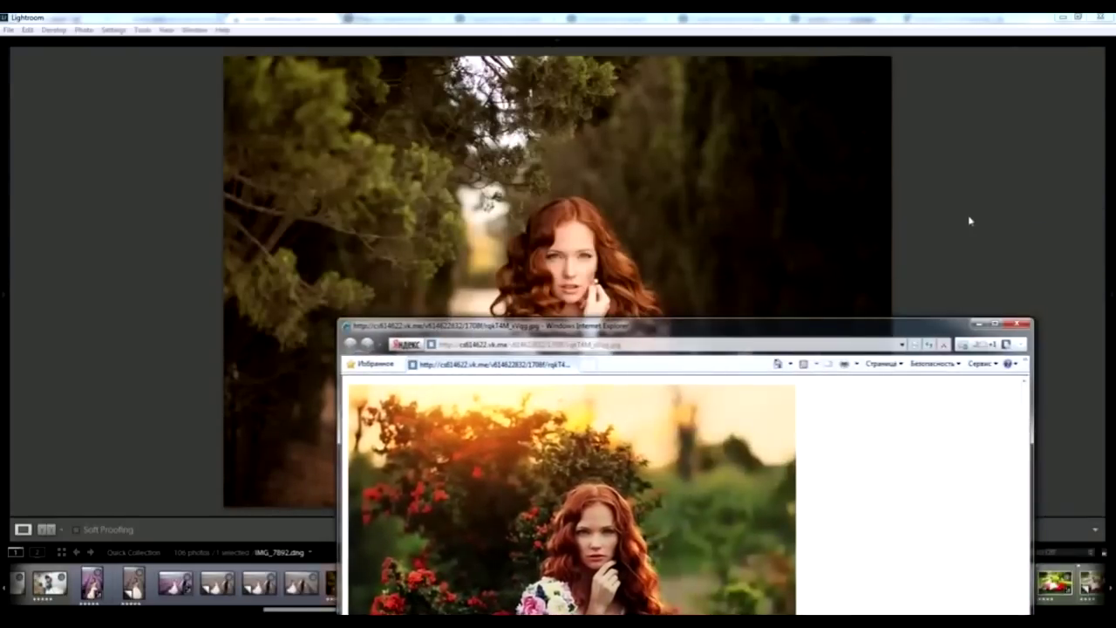
left_click(1101, 271)
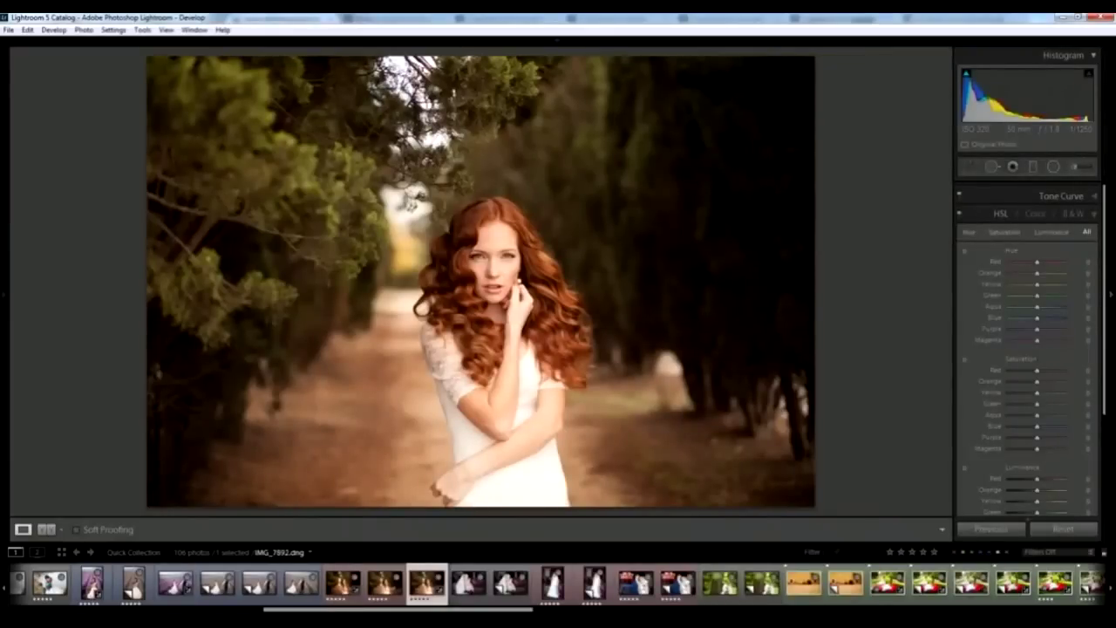
key("alt+Tab")
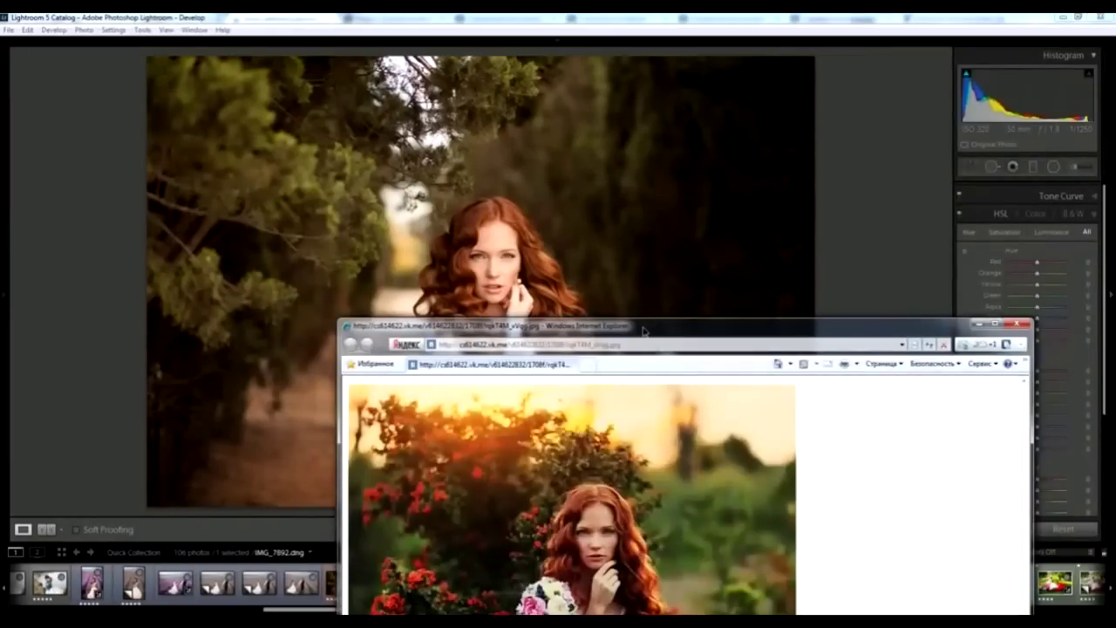
left_click_drag(644, 325, 677, 143)
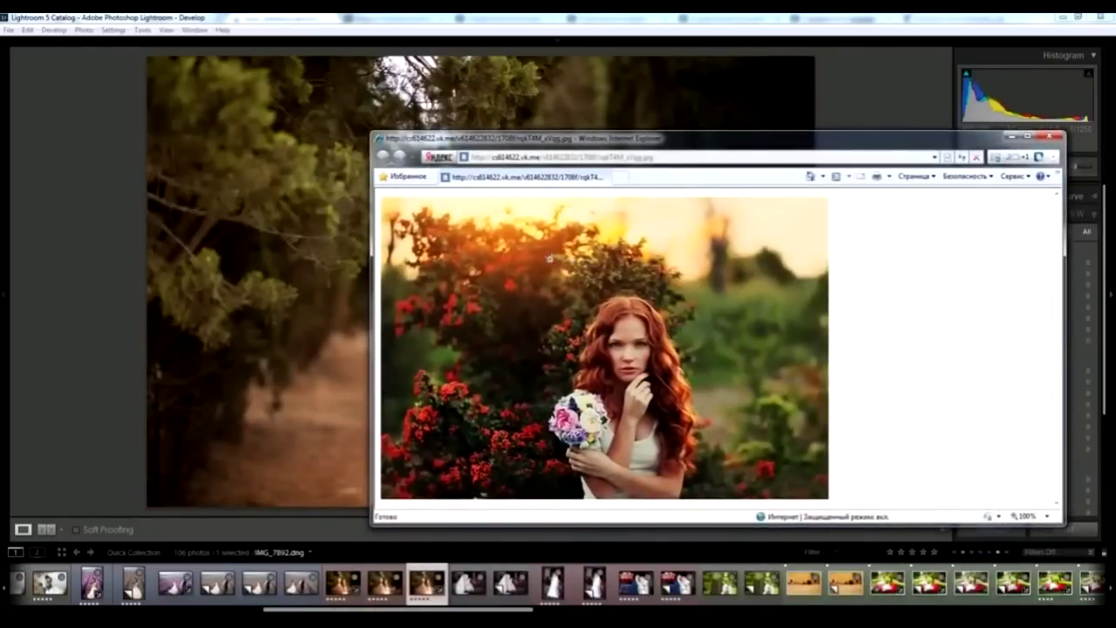
mouse_move(687, 144)
left_mouse_down()
mouse_move(596, 381)
mouse_move(683, 174)
left_mouse_up()
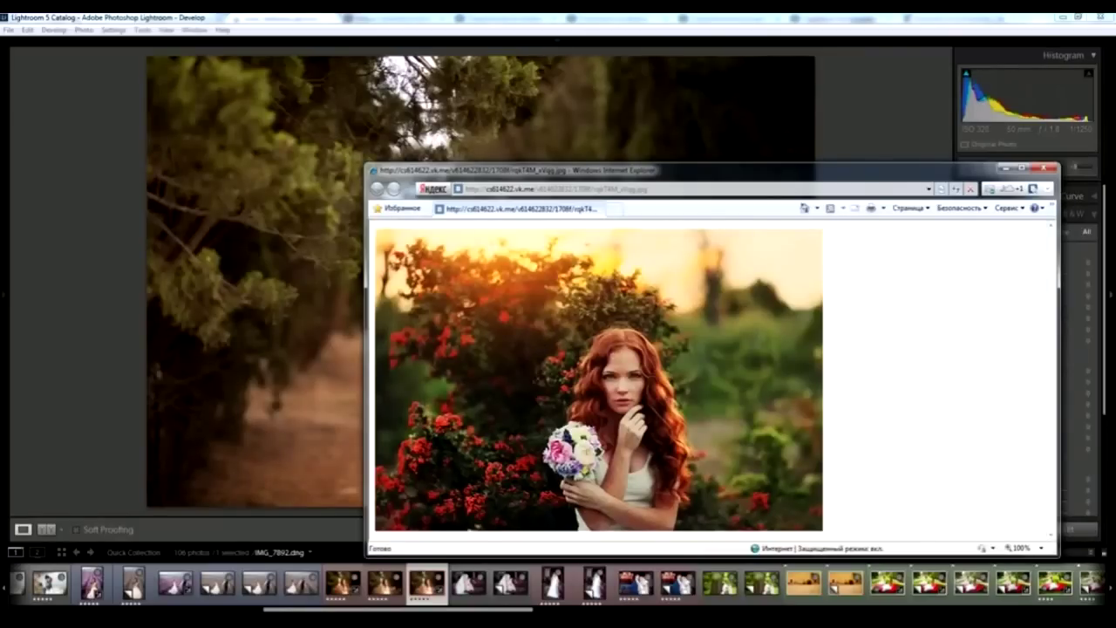
mouse_move(753, 177)
left_mouse_down()
mouse_move(712, 191)
mouse_move(0, 187)
left_mouse_up()
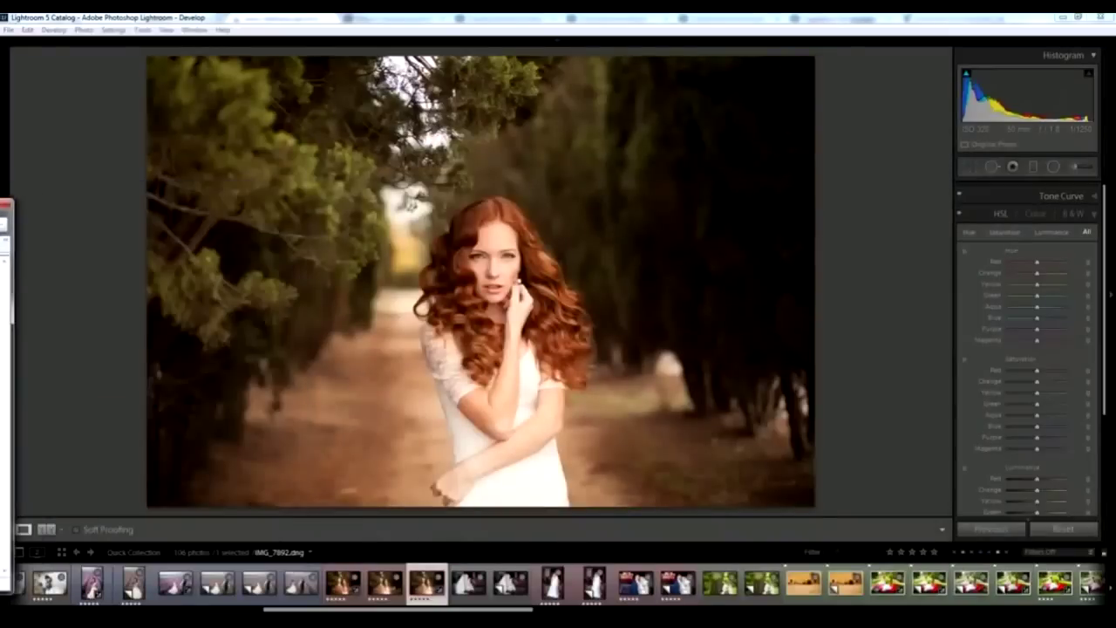
left_click(452, 19)
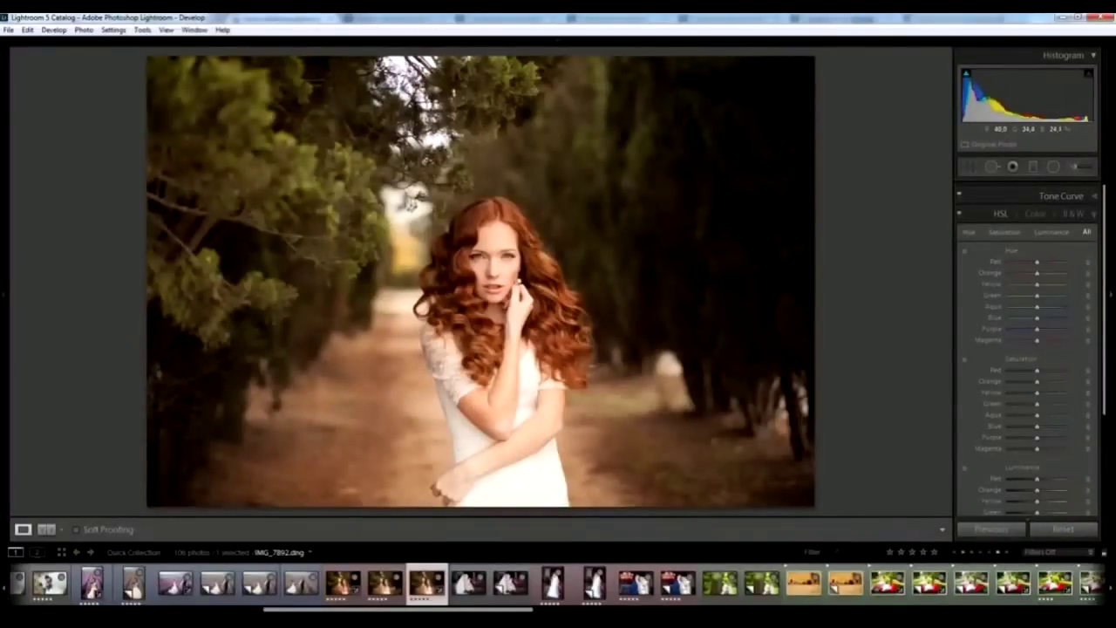
Step: In Basic, deepen the Blacks and warm the white balance to about 6318
left_click(1033, 166)
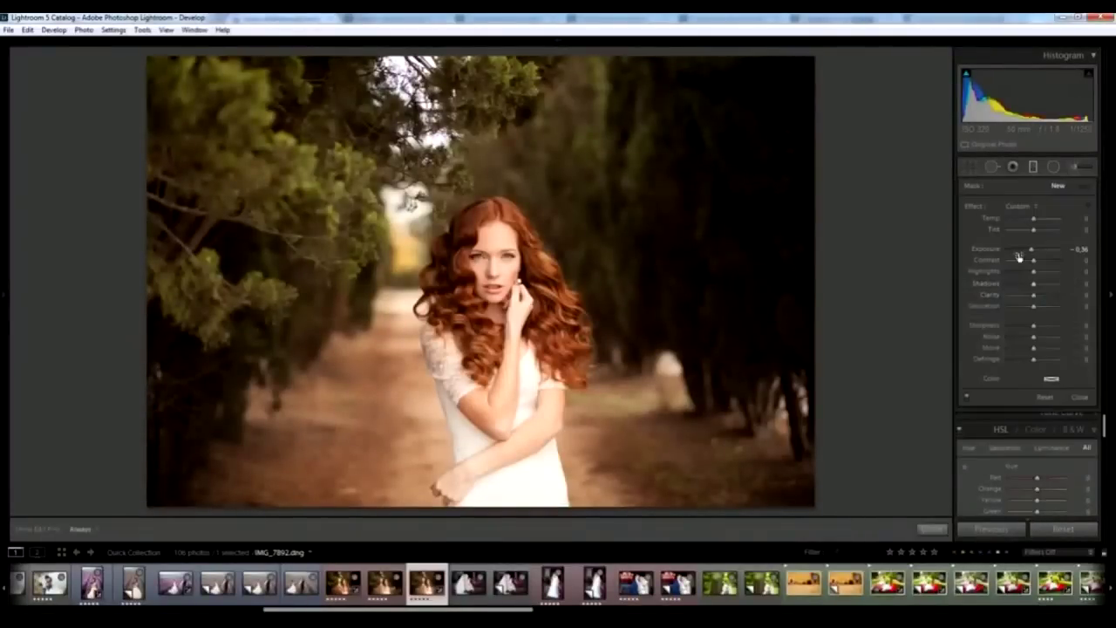
left_click(1080, 398)
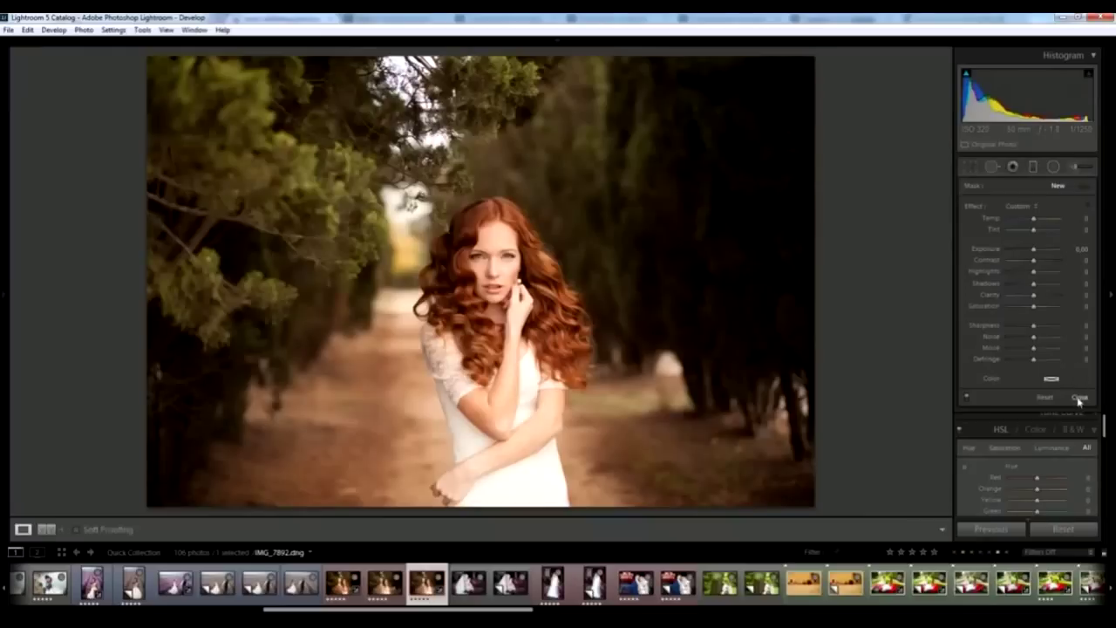
left_click(1033, 167)
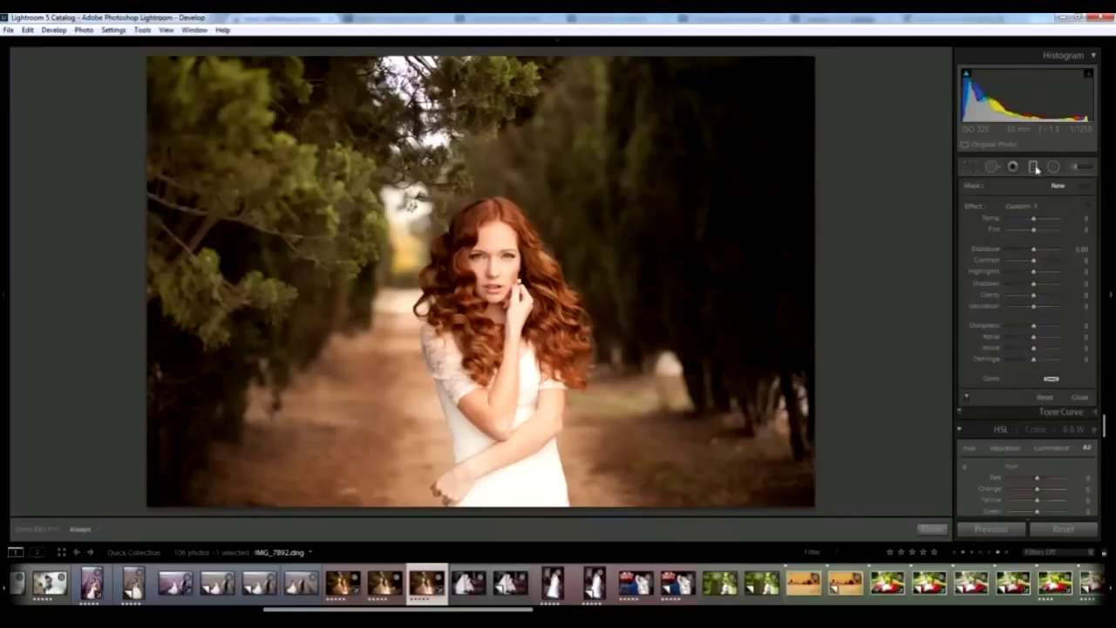
left_click(1080, 399)
scroll(1060, 227, "up", 2)
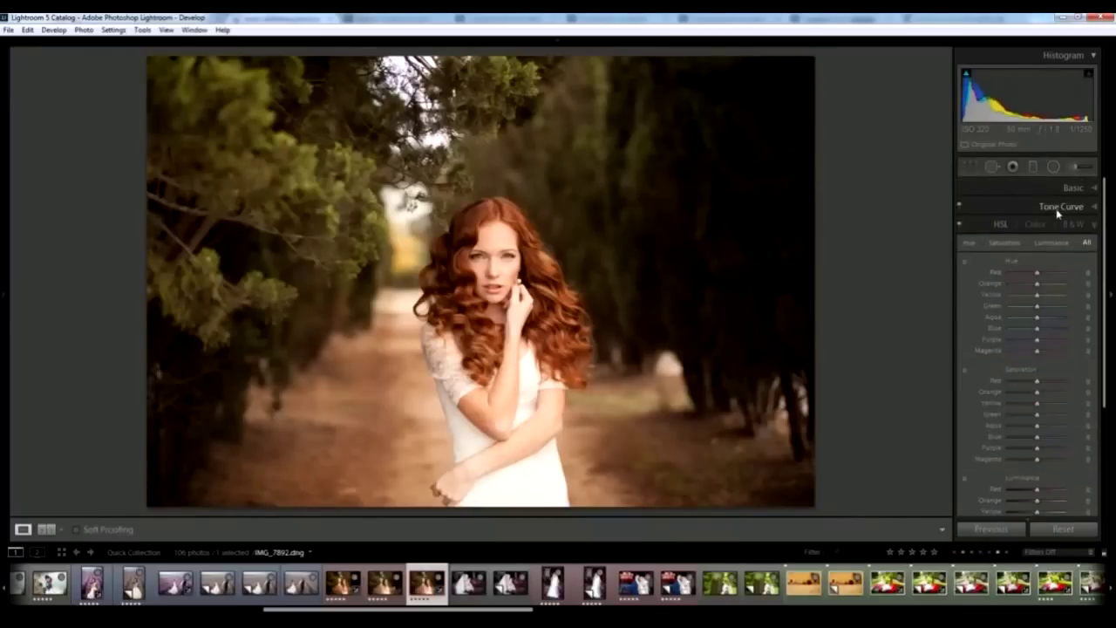
left_click(1071, 187)
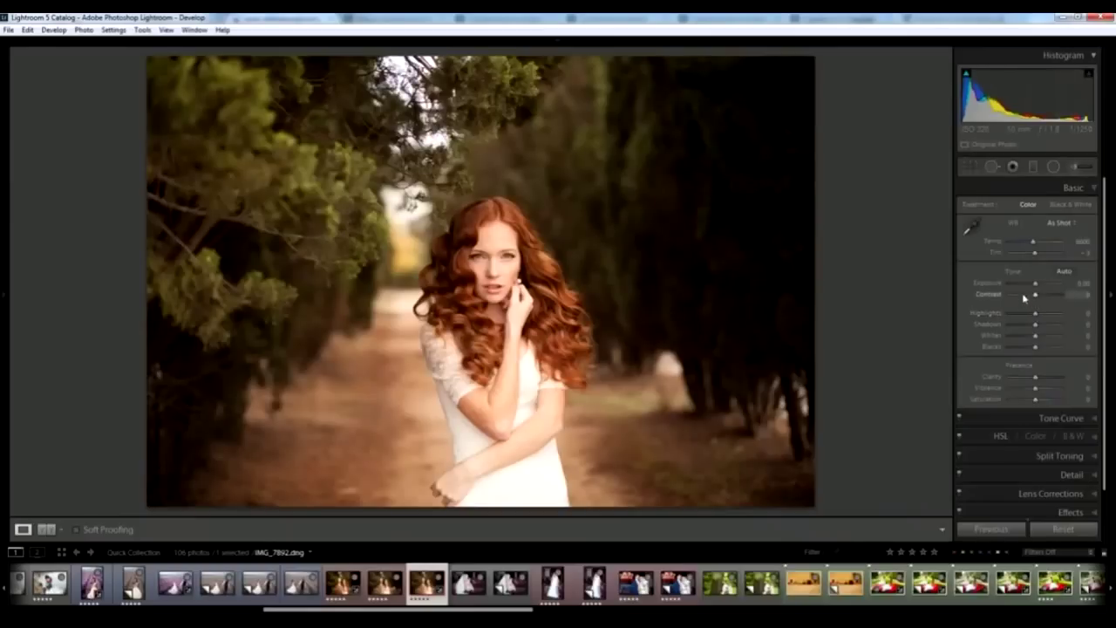
mouse_move(1036, 347)
left_mouse_down()
mouse_move(1025, 349)
mouse_move(1053, 330)
left_mouse_up()
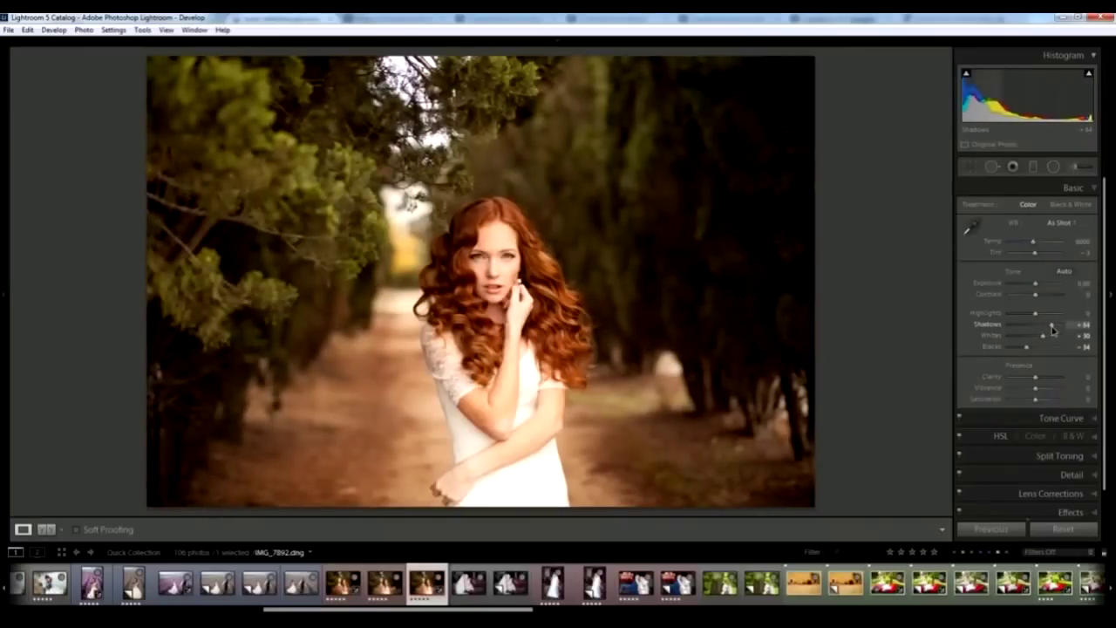
left_click_drag(1034, 242, 1037, 248)
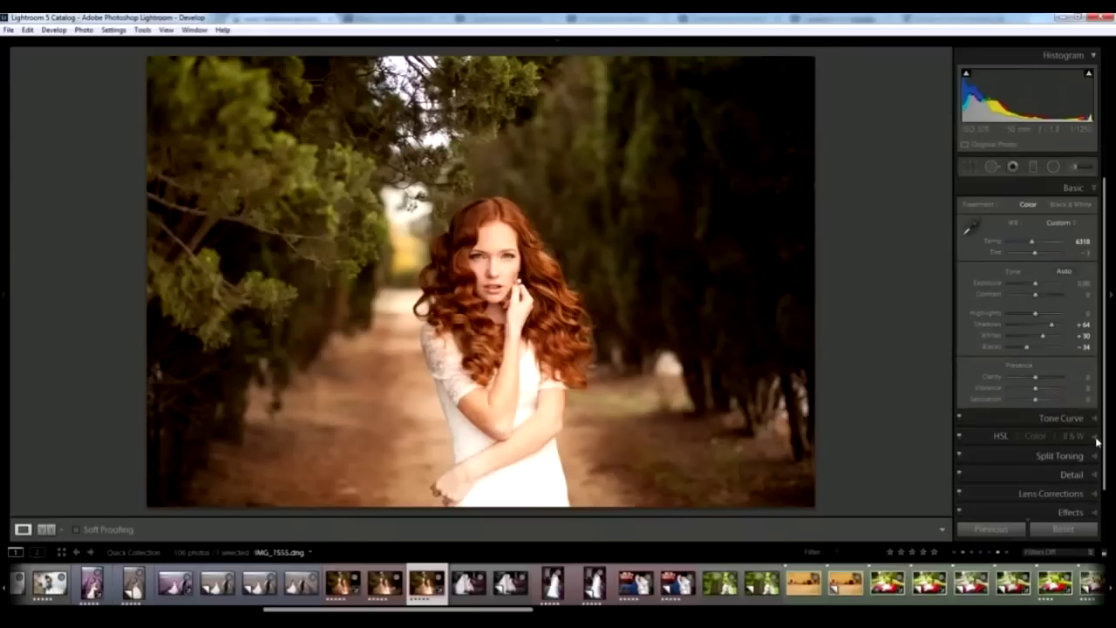
Step: Shift Green hue to +47, lower Green saturation to -23, and pull Highlights to -30
left_click(1094, 436)
left_click_drag(1037, 278, 1051, 285)
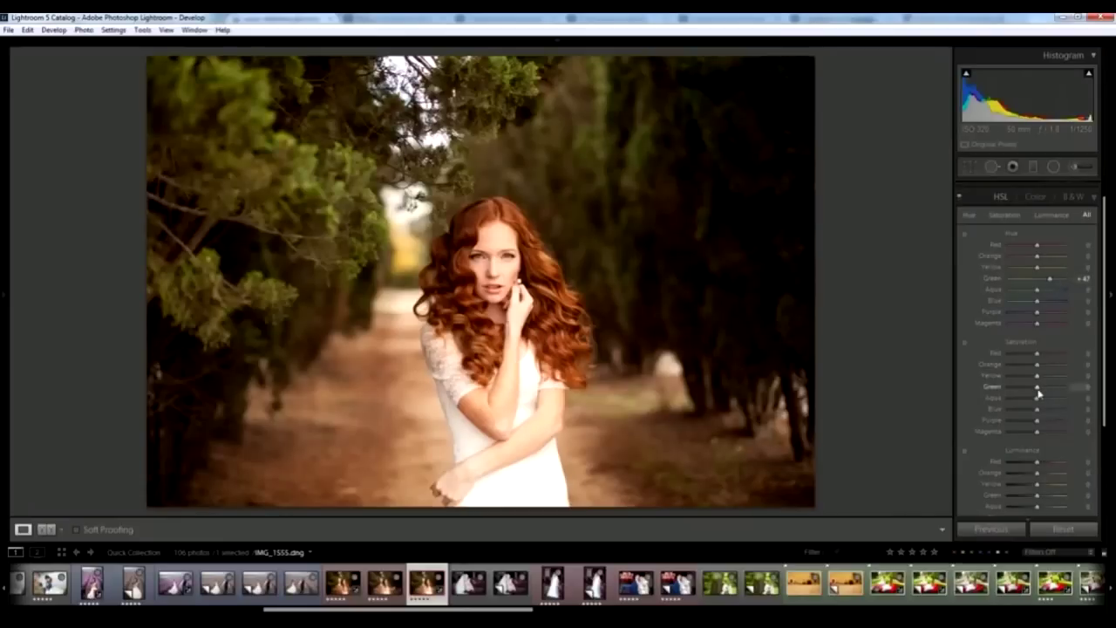
left_click_drag(1038, 391, 1032, 392)
key("ctrl+1")
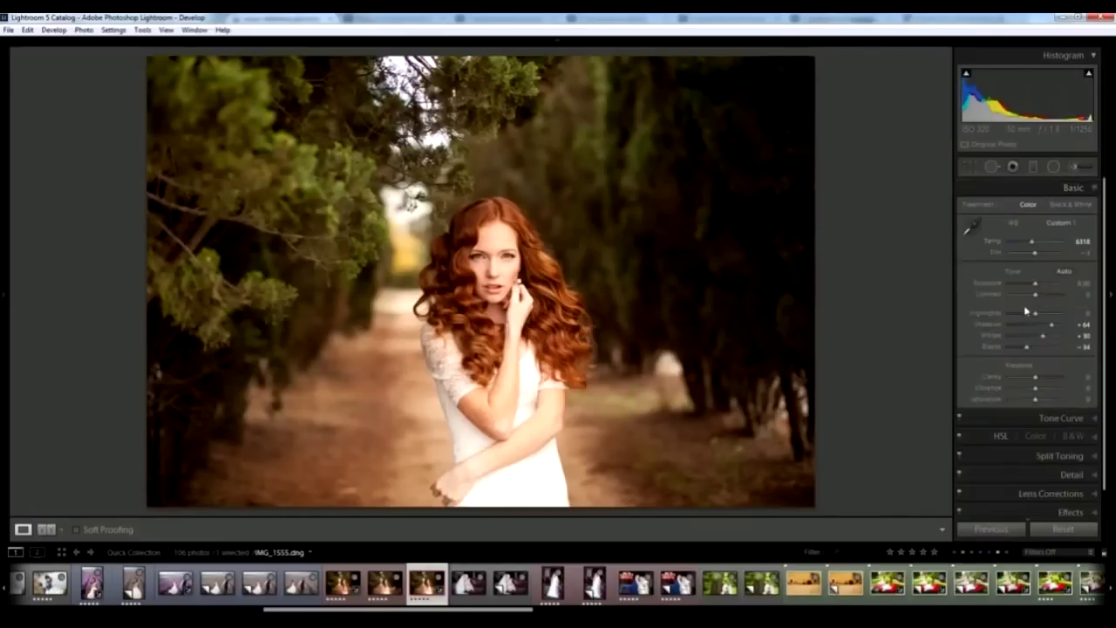
left_click_drag(1034, 312, 1028, 320)
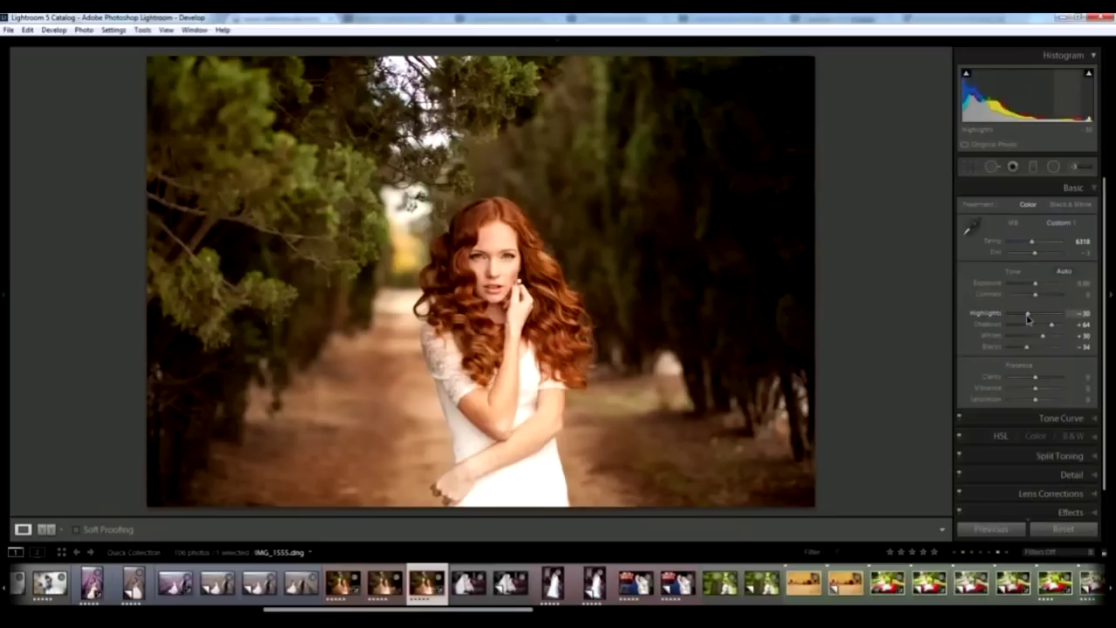
Step: Add a graduated filter darkening the bottom of the photo at Exposure -1.09
left_click(1033, 166)
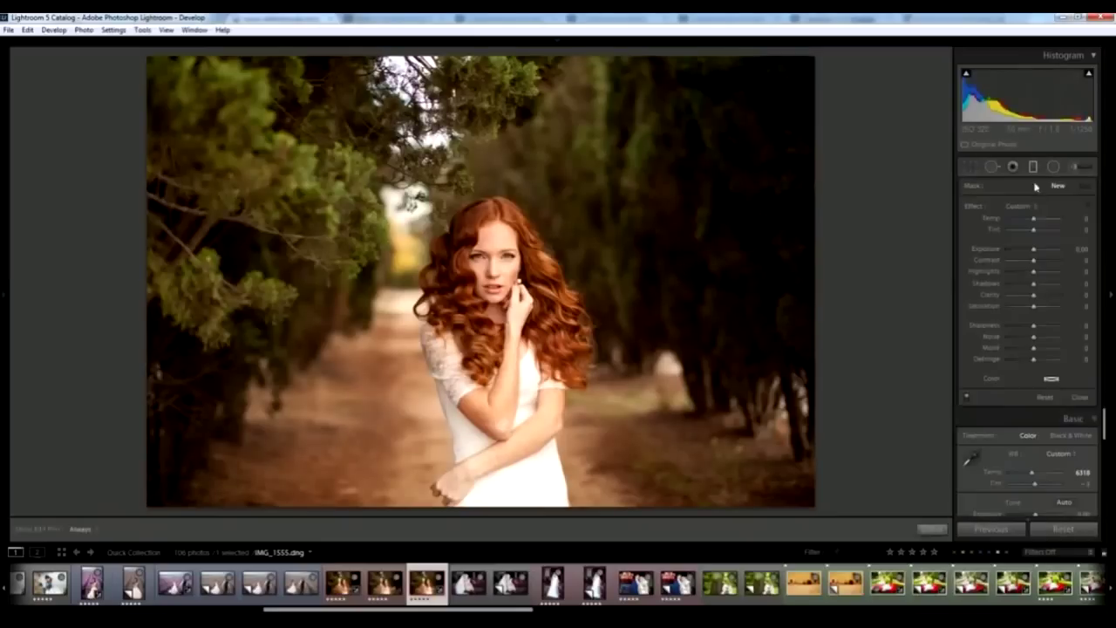
left_click_drag(1034, 249, 1029, 249)
left_click_drag(472, 494, 469, 458)
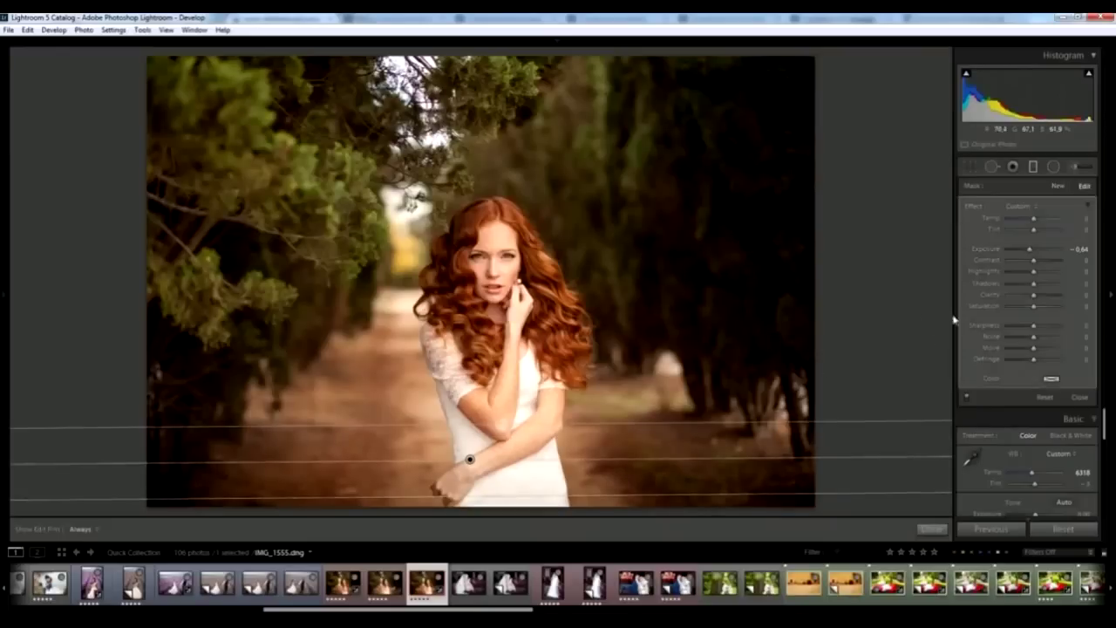
left_click_drag(1030, 250, 1027, 251)
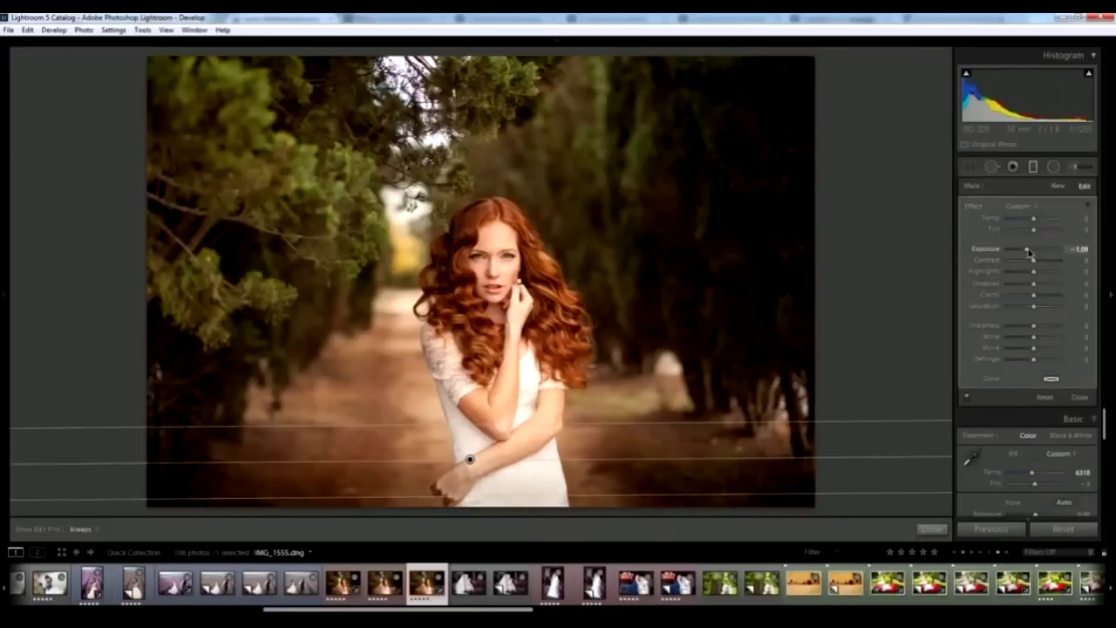
key("m")
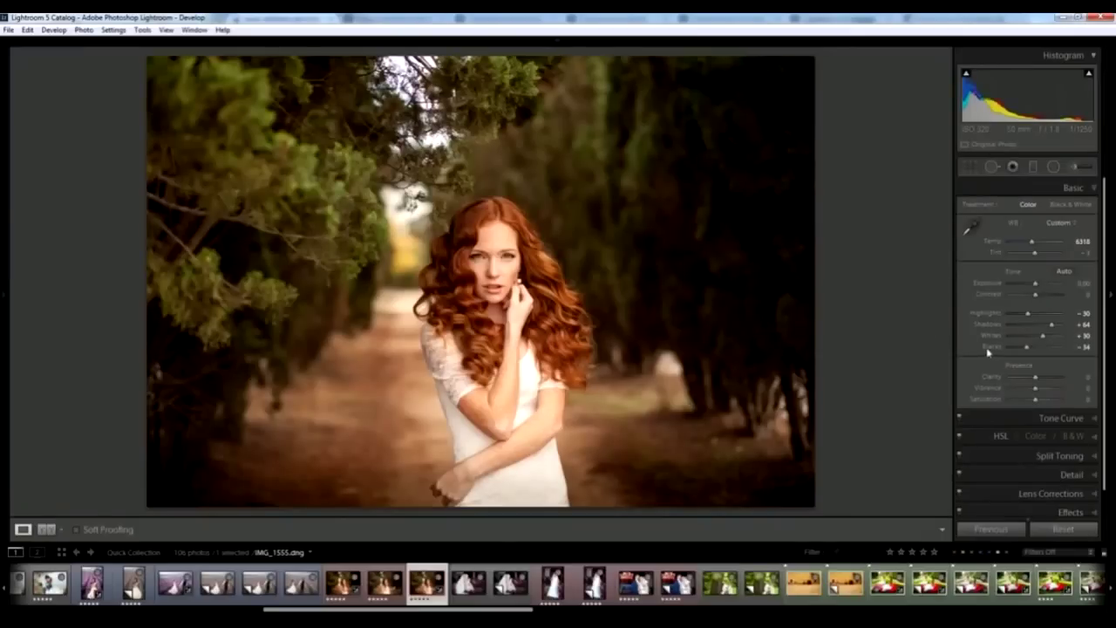
Step: Add a graduated filter darkening the right side at Exposure -0.64
left_click(1034, 166)
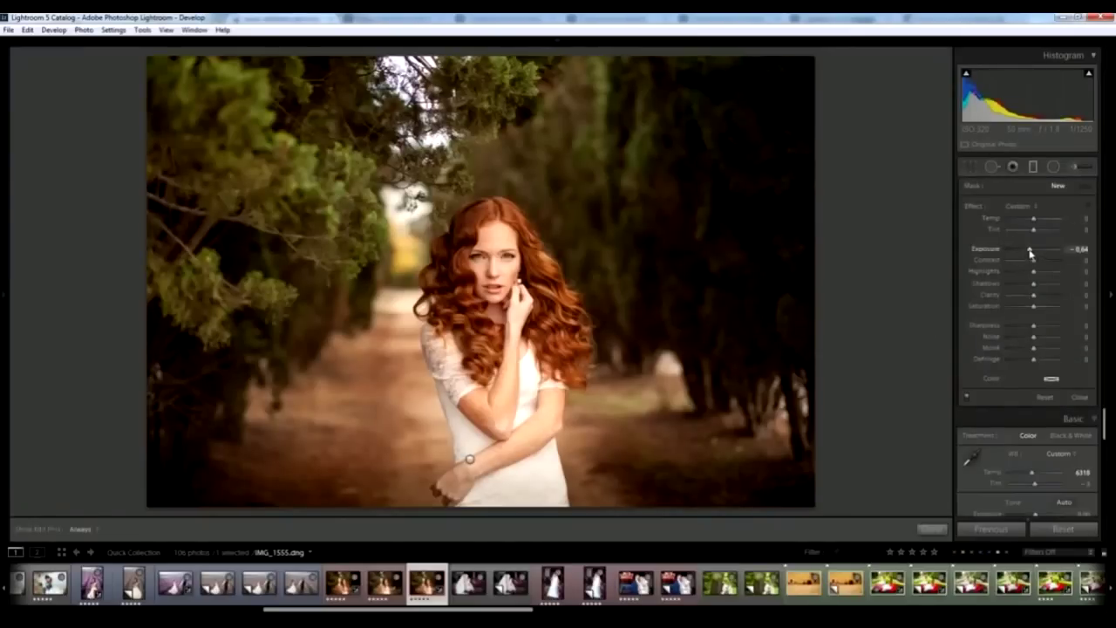
left_click_drag(1031, 253, 1039, 253)
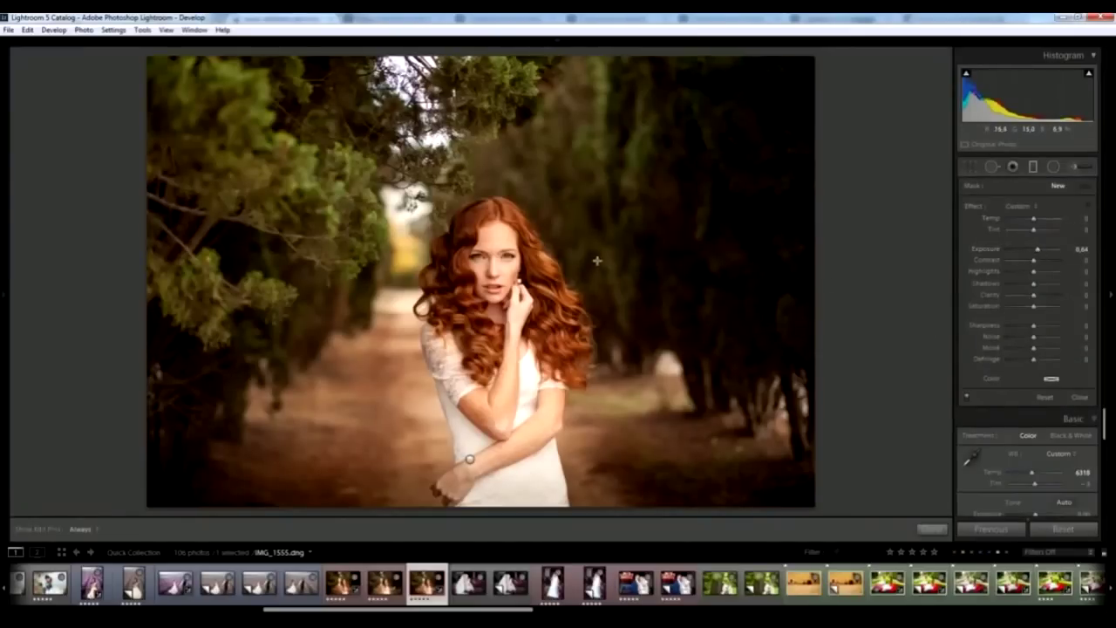
left_click_drag(597, 260, 647, 253)
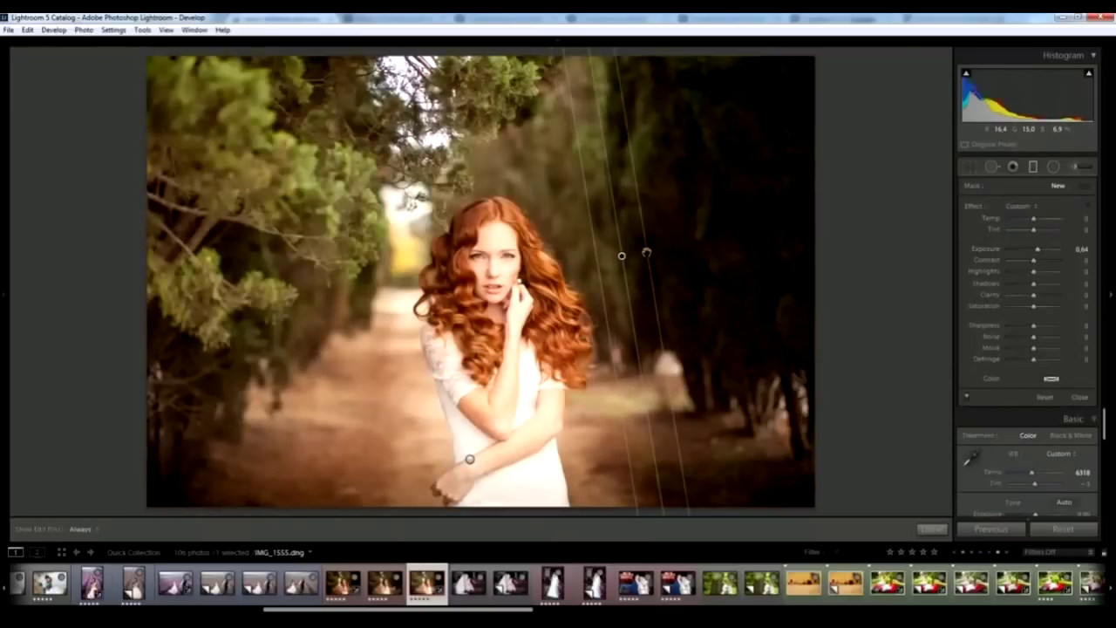
left_click_drag(1038, 251, 1030, 253)
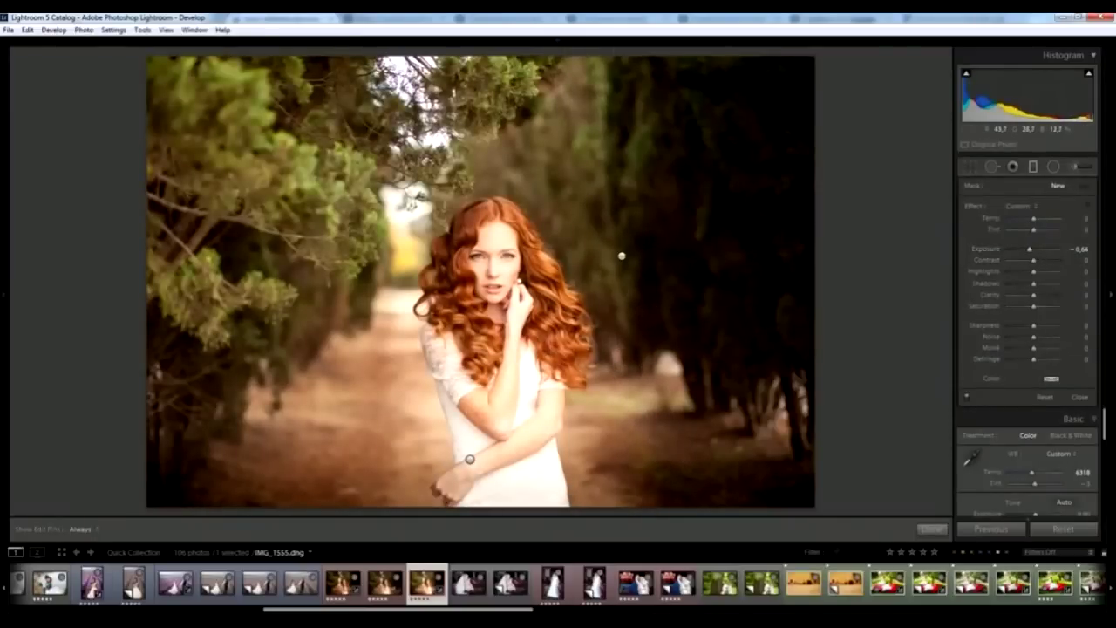
left_click_drag(546, 353, 591, 341)
key("m")
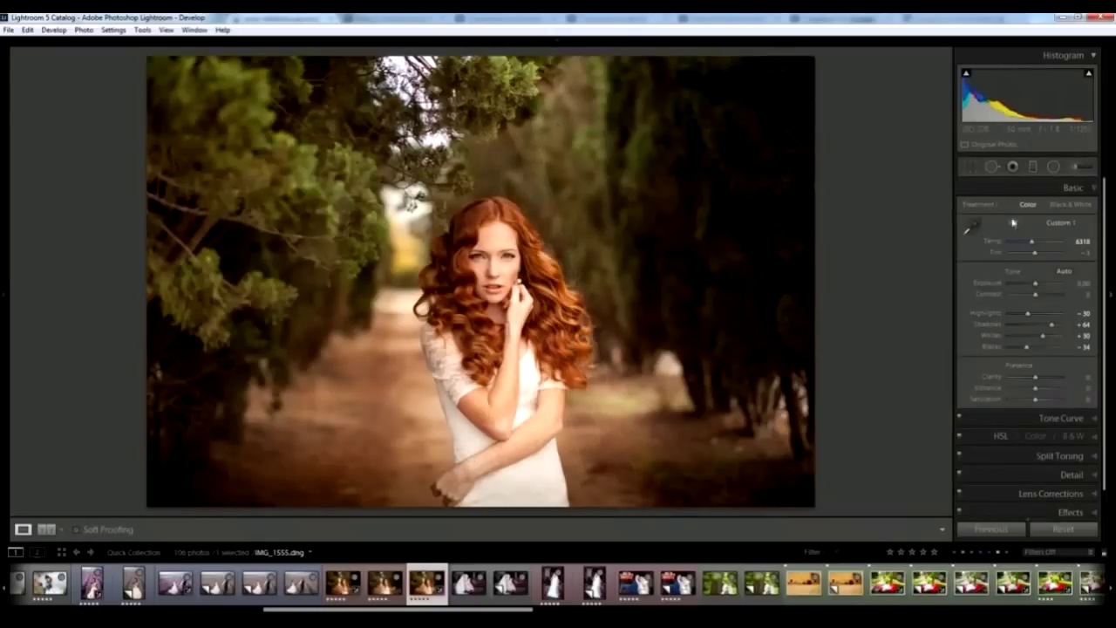
Step: Add a graduated filter darkening the left side at Exposure -0.73
left_click(1034, 166)
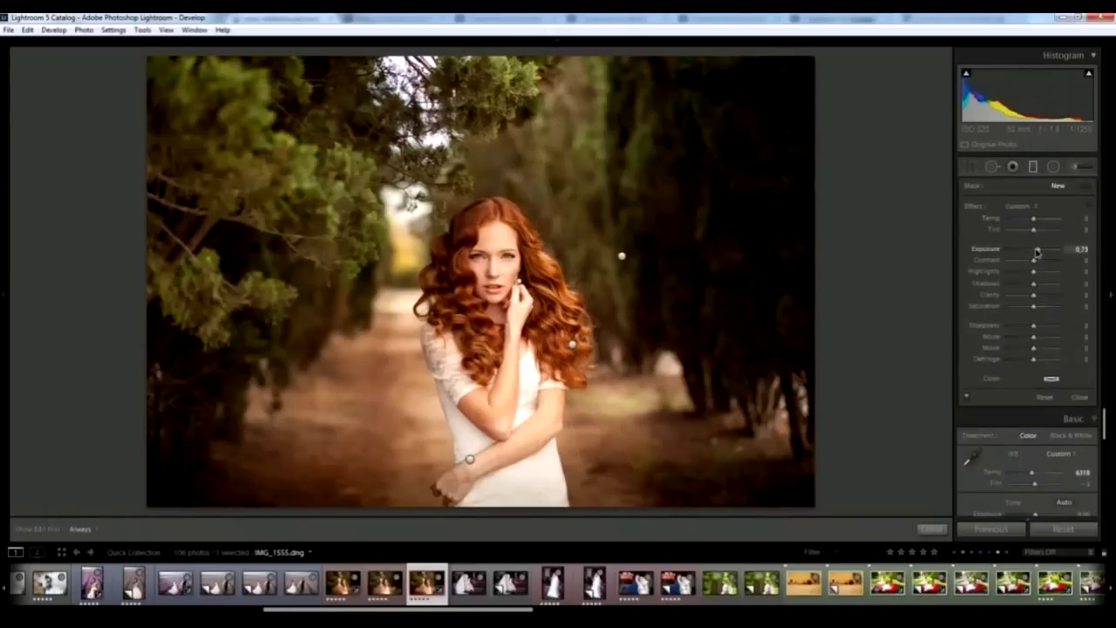
left_click_drag(422, 290, 471, 298)
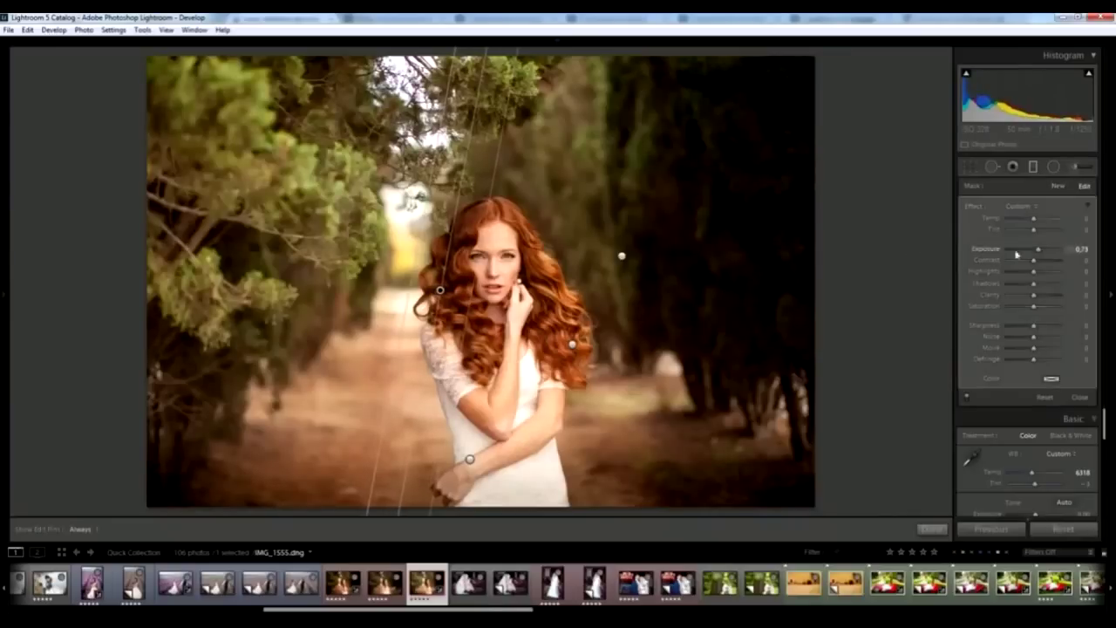
left_click_drag(1038, 252, 1031, 255)
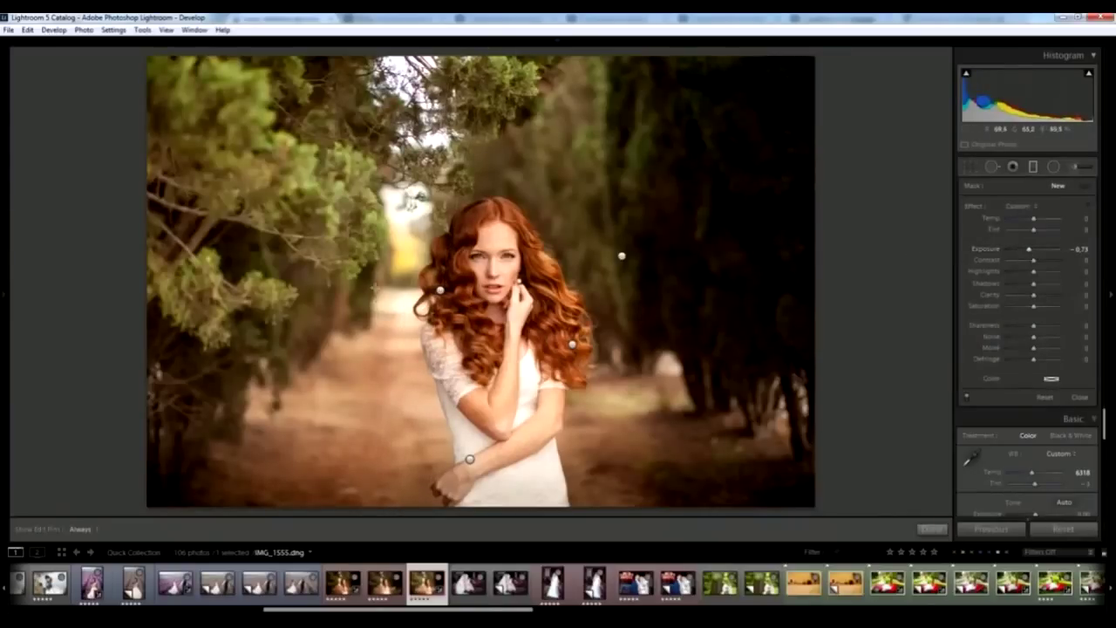
left_click_drag(377, 284, 426, 273)
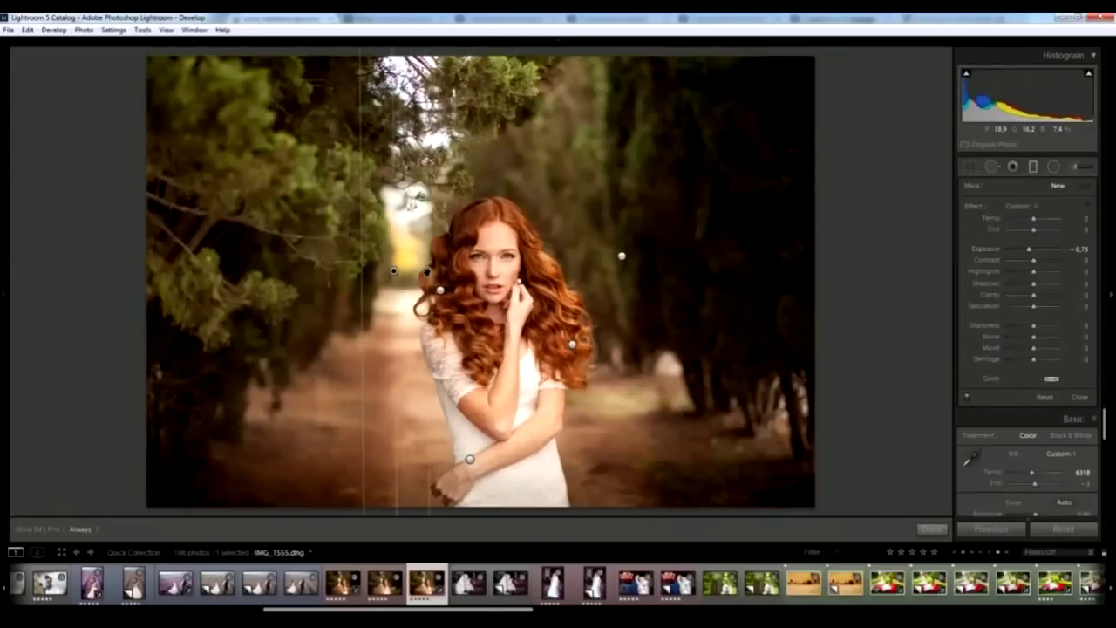
key("m")
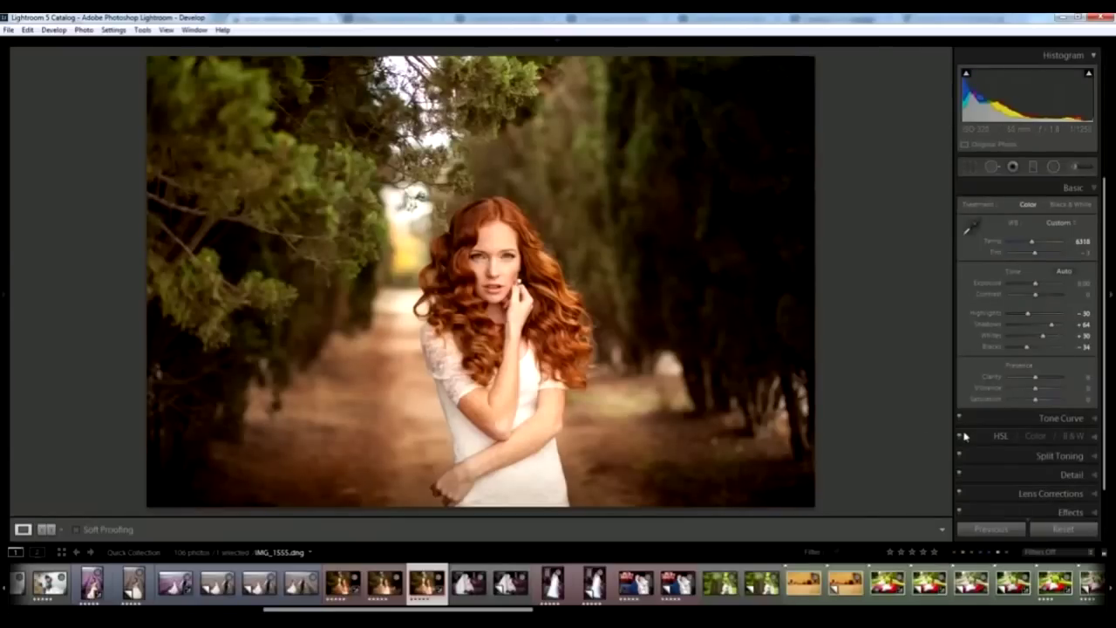
Step: Check the Camera Calibration shadows tint and bring up the HSL adjustments
scroll(1068, 488, "down", 1)
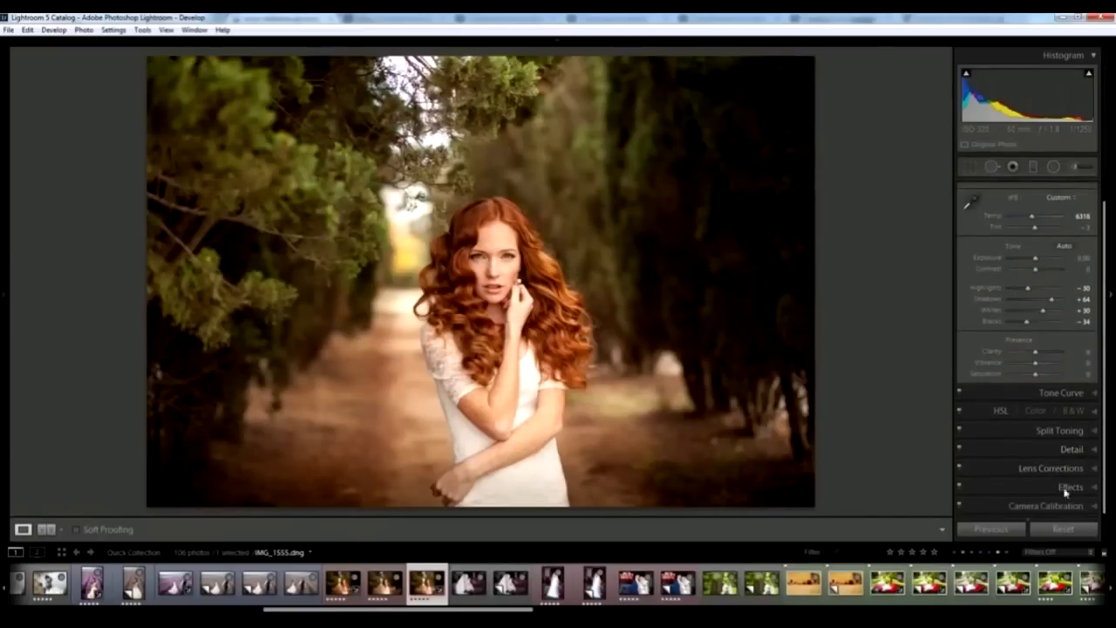
left_click(1065, 504)
left_click(1086, 380)
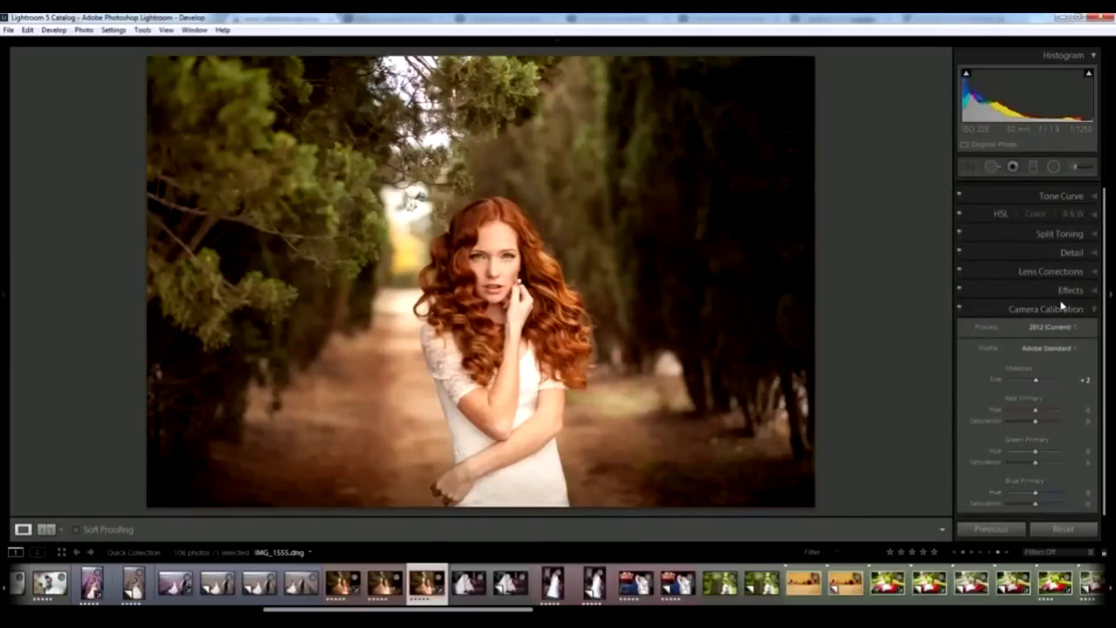
left_click(1092, 214)
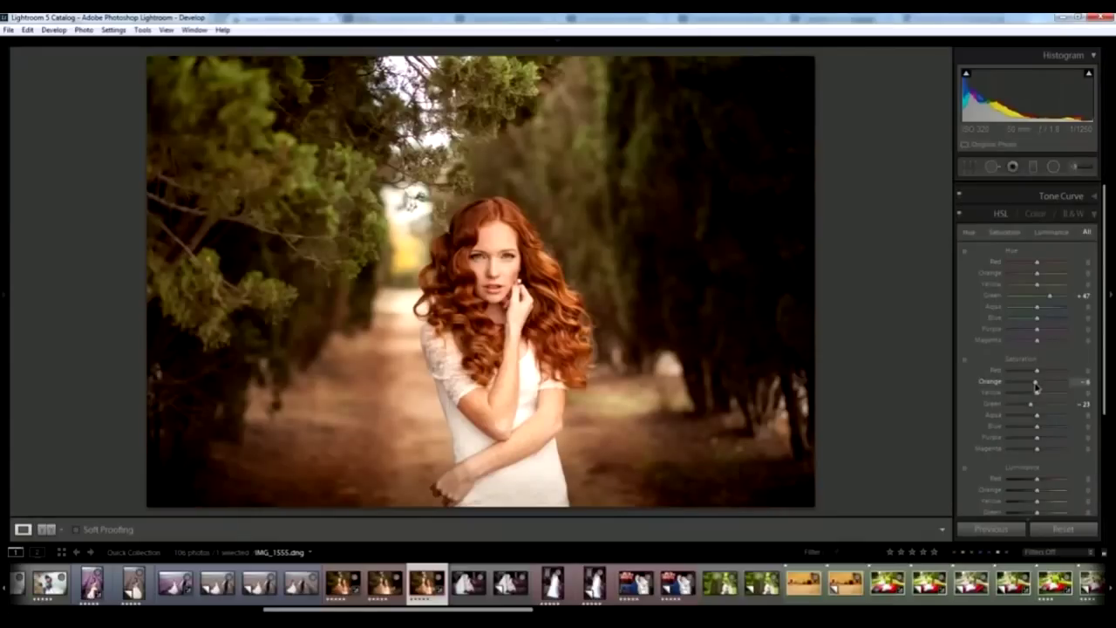
scroll(1047, 227, "up", 1)
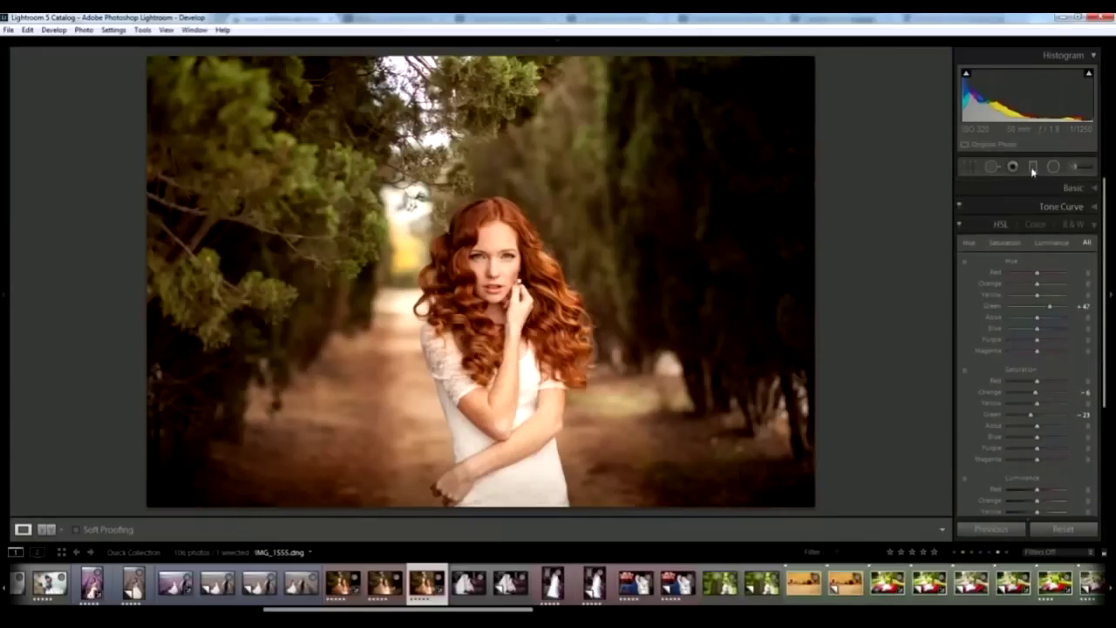
Step: Draw several graduated filters at Exposure 0 and Clarity -30 on the hair, left, bottom and right
left_click(1032, 168)
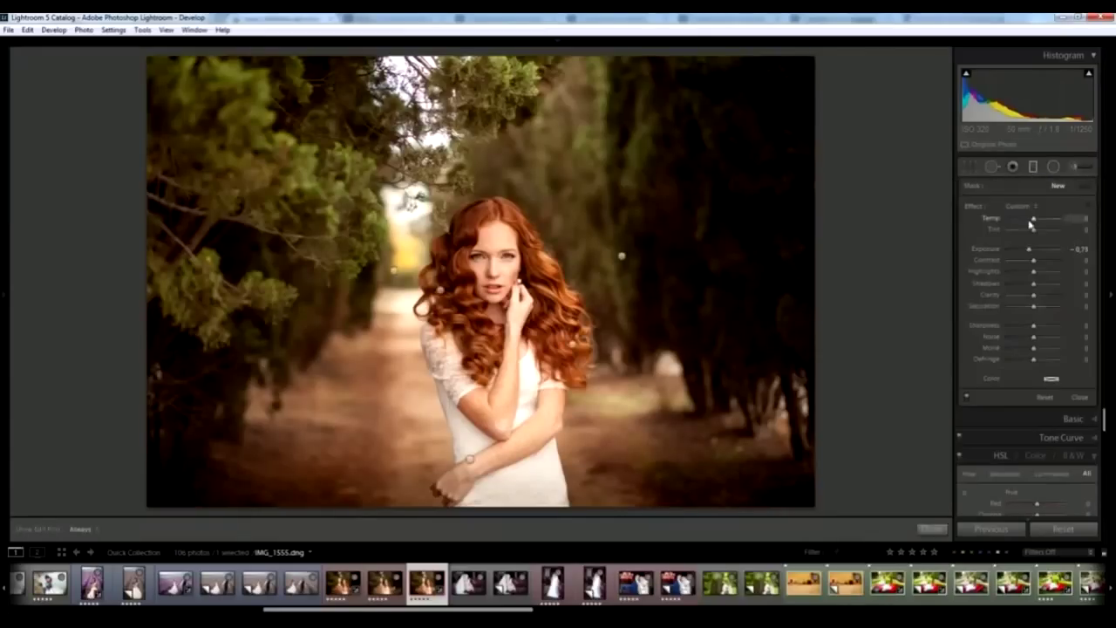
double_click(986, 249)
left_click_drag(1034, 294, 1039, 295)
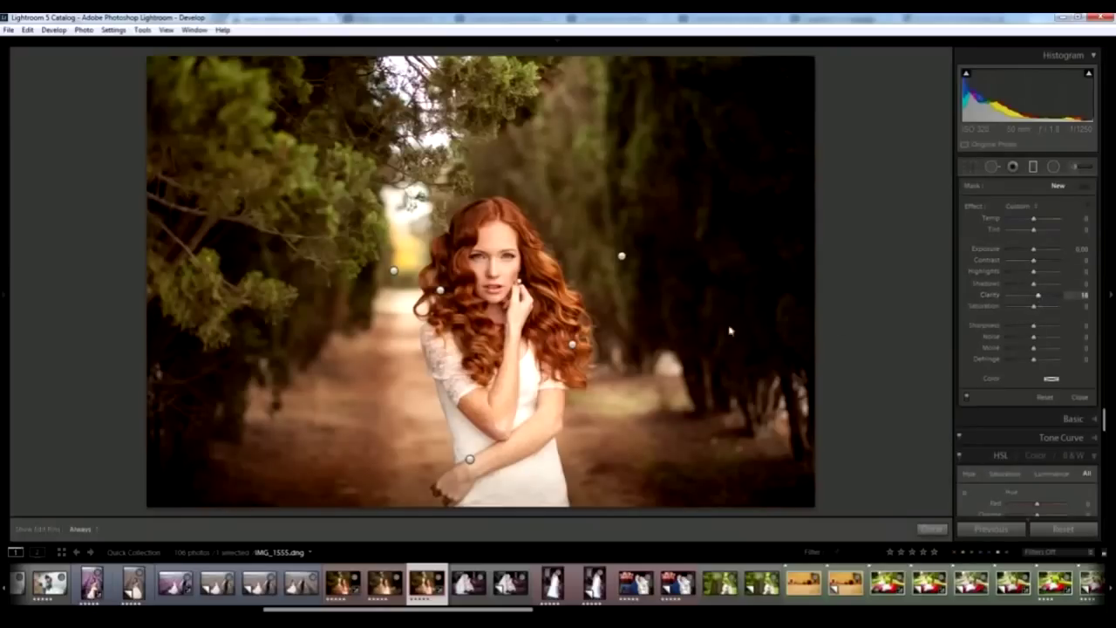
left_click_drag(497, 324, 521, 283)
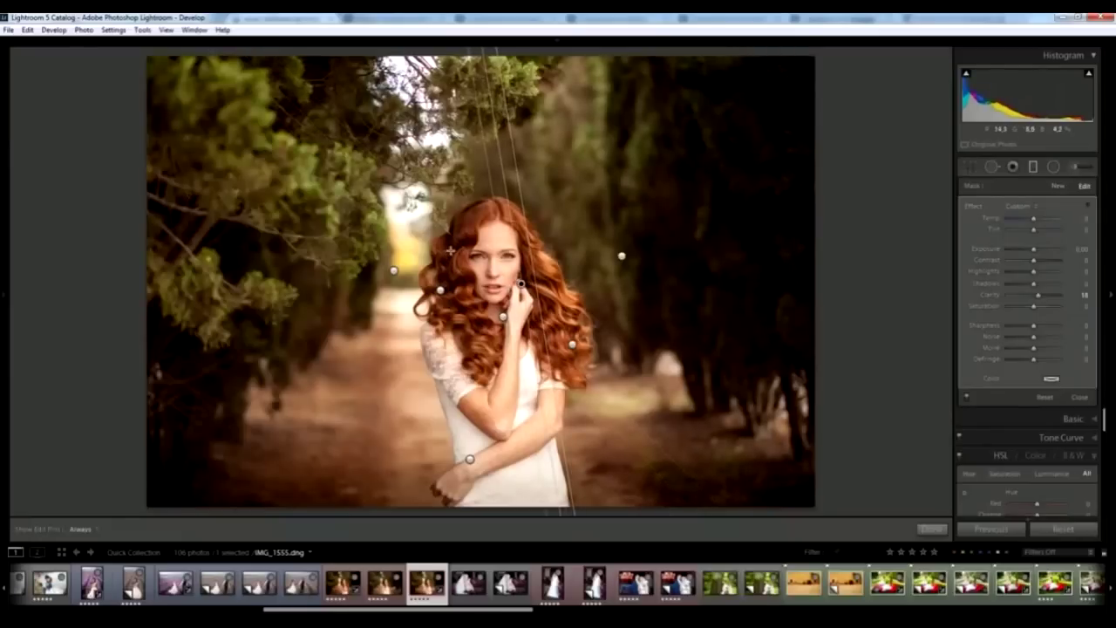
left_click_drag(454, 256, 472, 257)
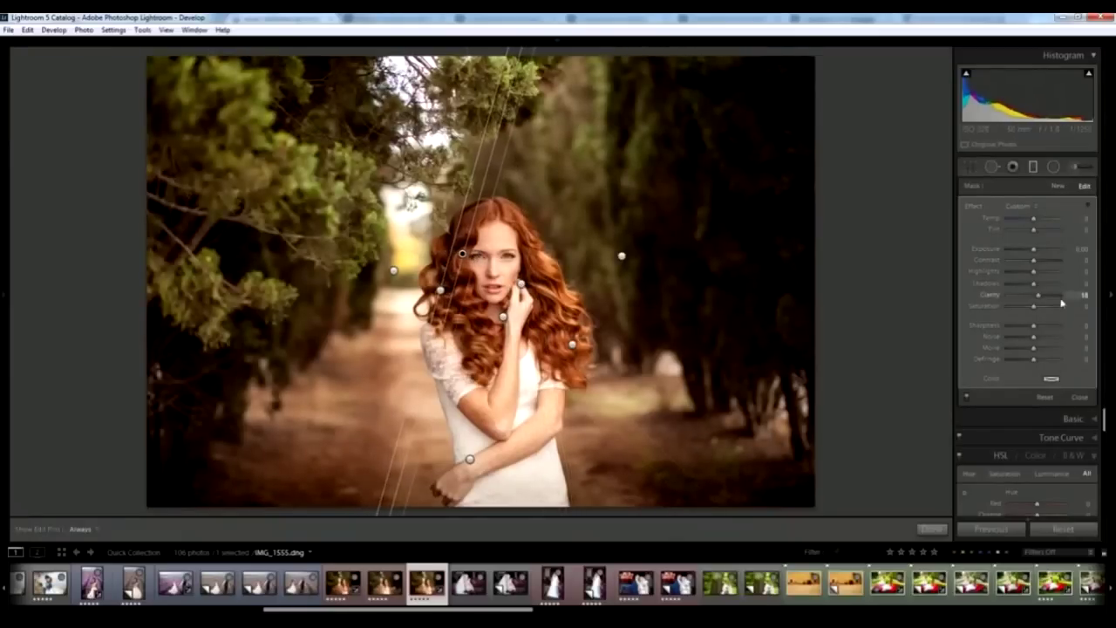
left_click_drag(1038, 295, 1026, 299)
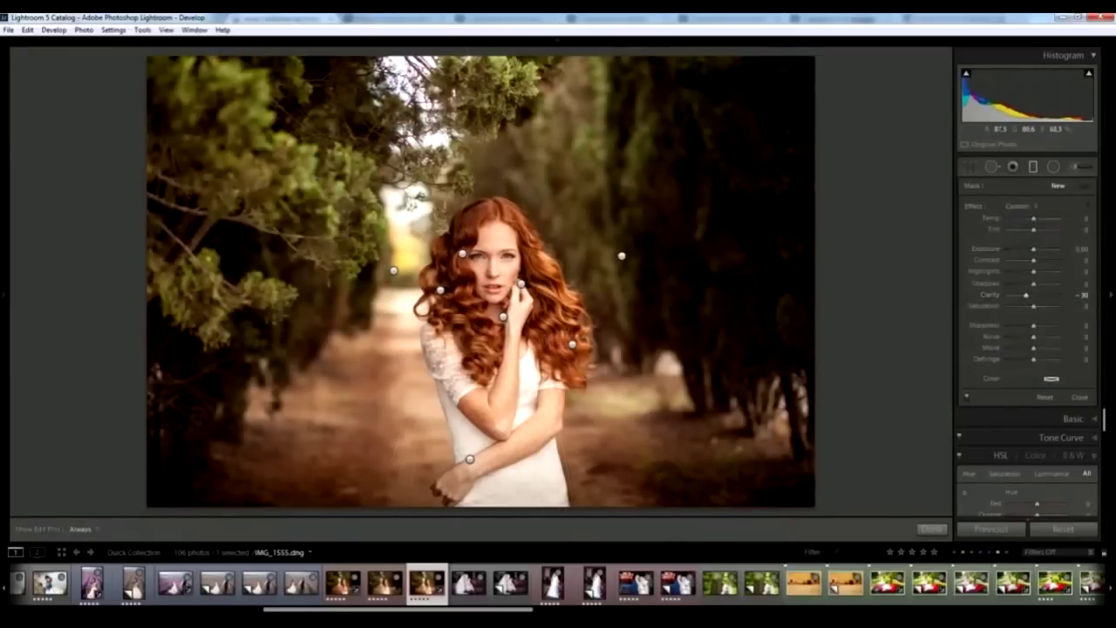
left_click_drag(384, 211, 446, 238)
left_click_drag(438, 450, 500, 439)
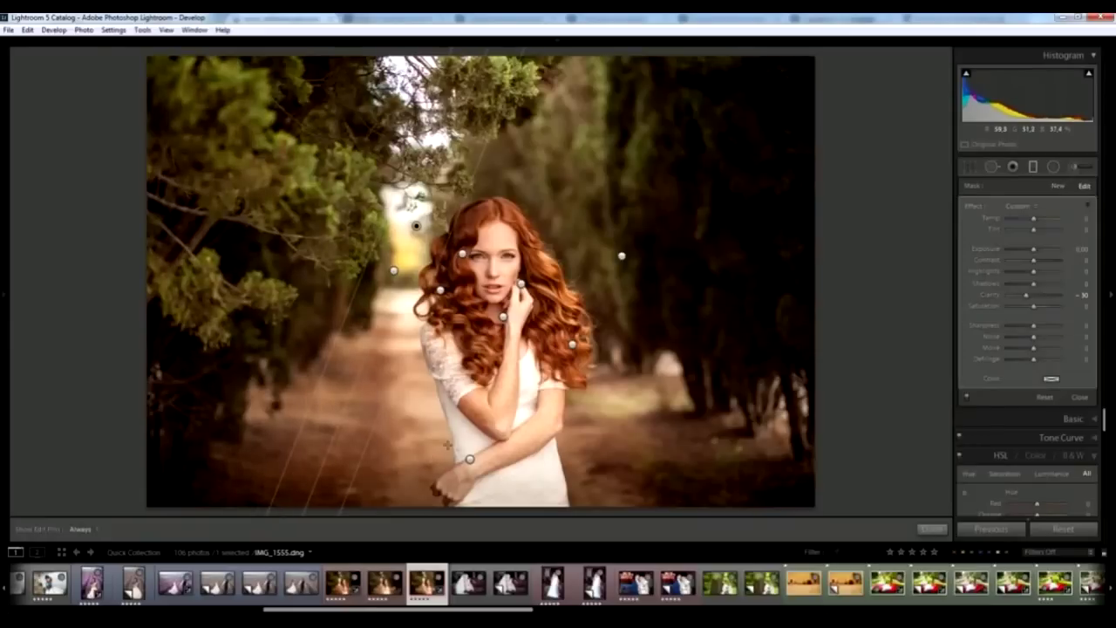
left_click_drag(617, 414, 553, 421)
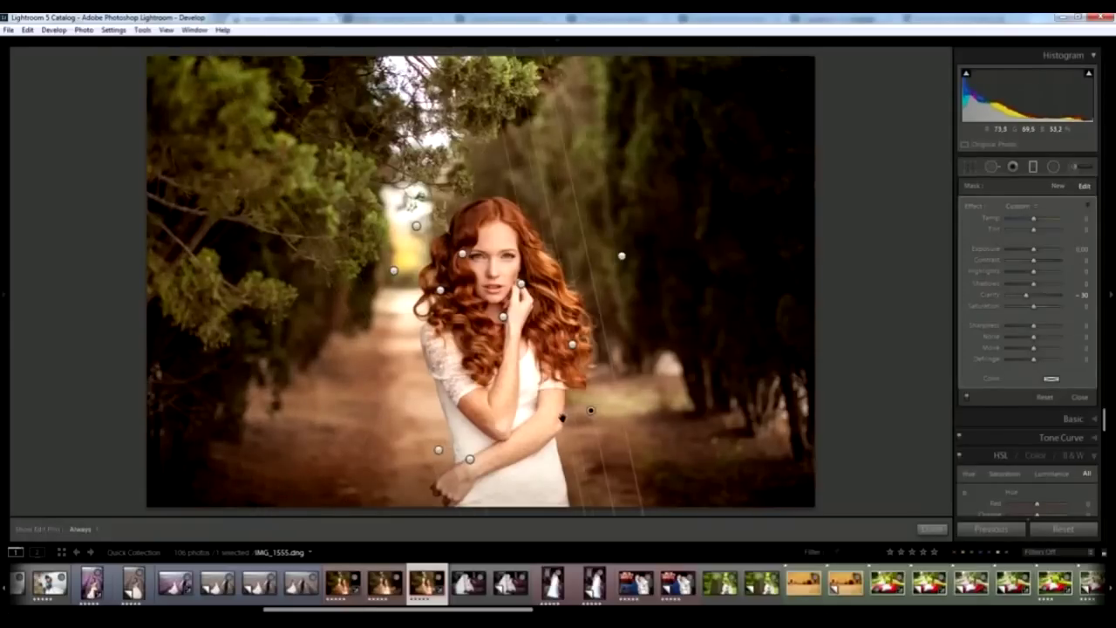
key("m")
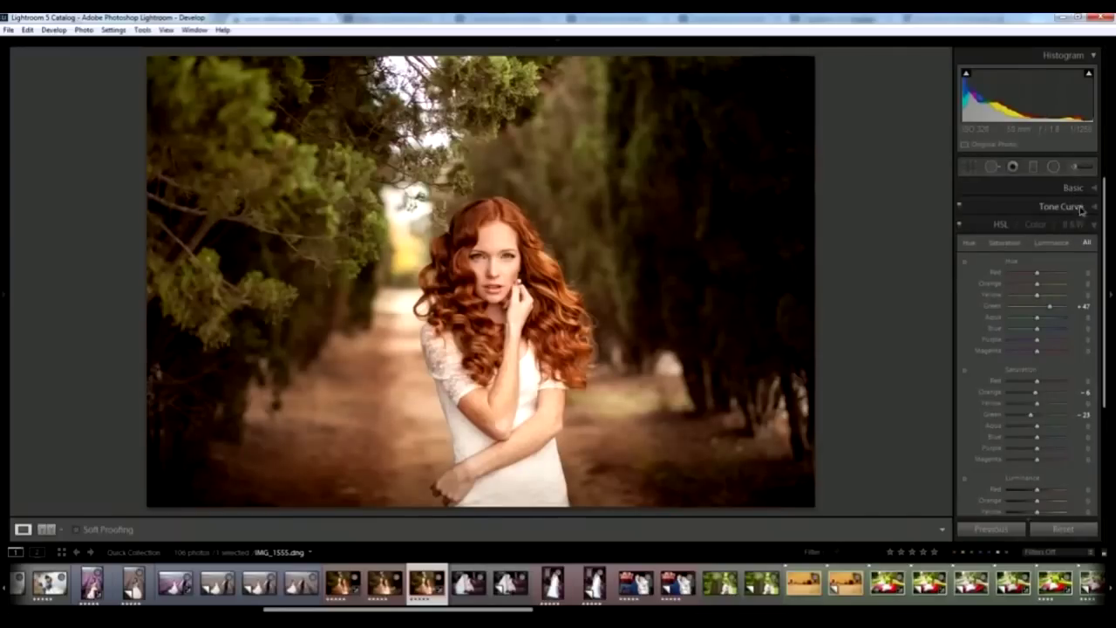
Step: Lower the tone curve's white point slightly, nudge the black point, and set Highlights to -48
left_click(1082, 209)
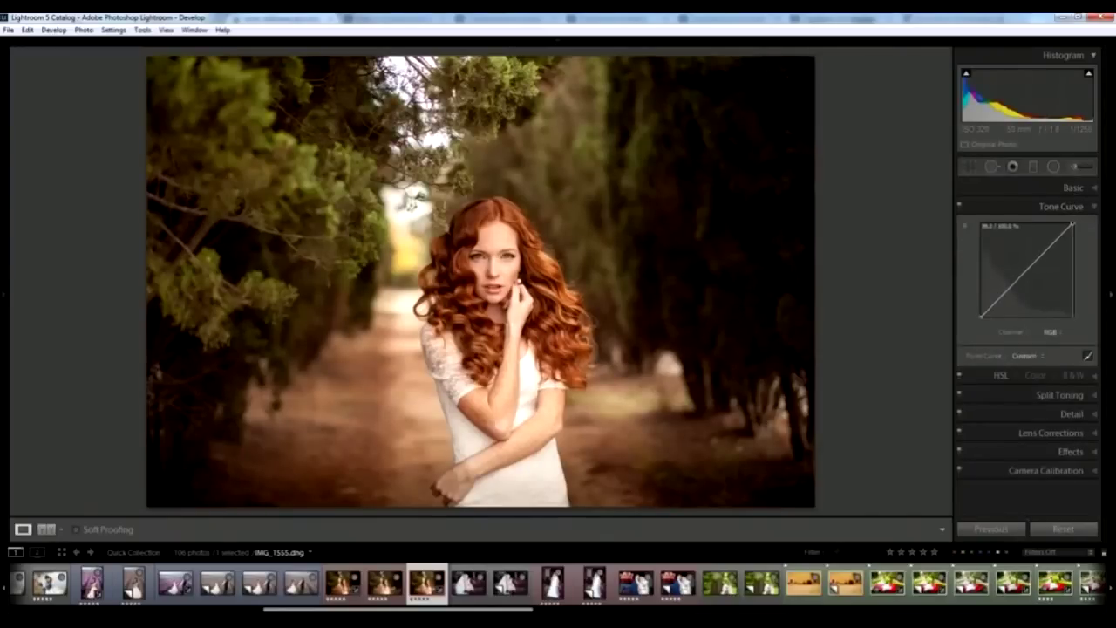
left_click_drag(1073, 224, 1070, 225)
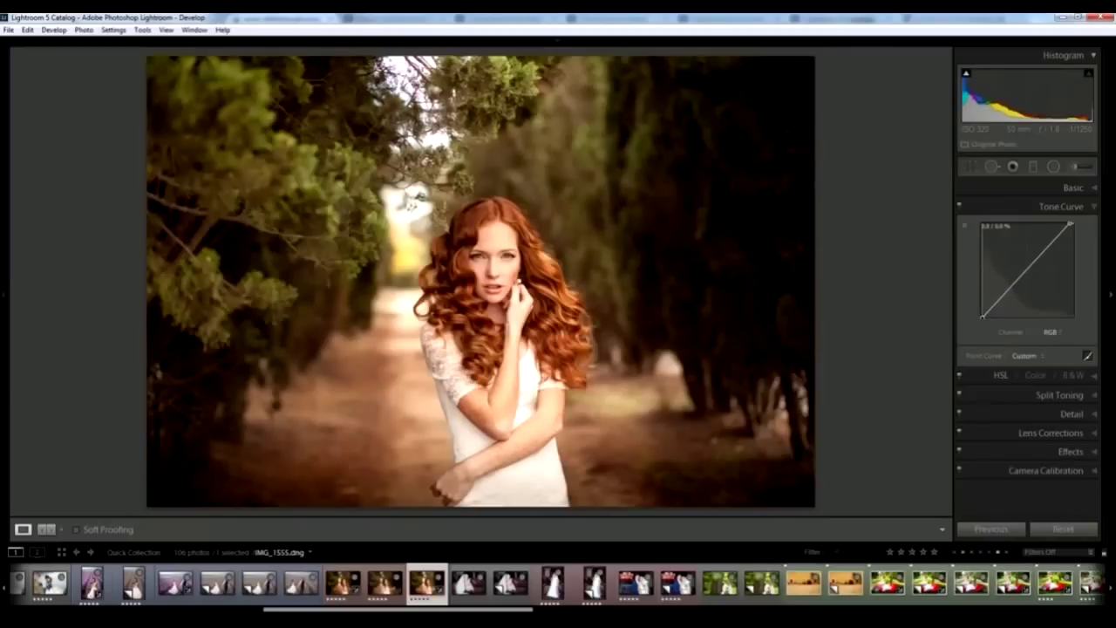
left_click_drag(981, 318, 982, 317)
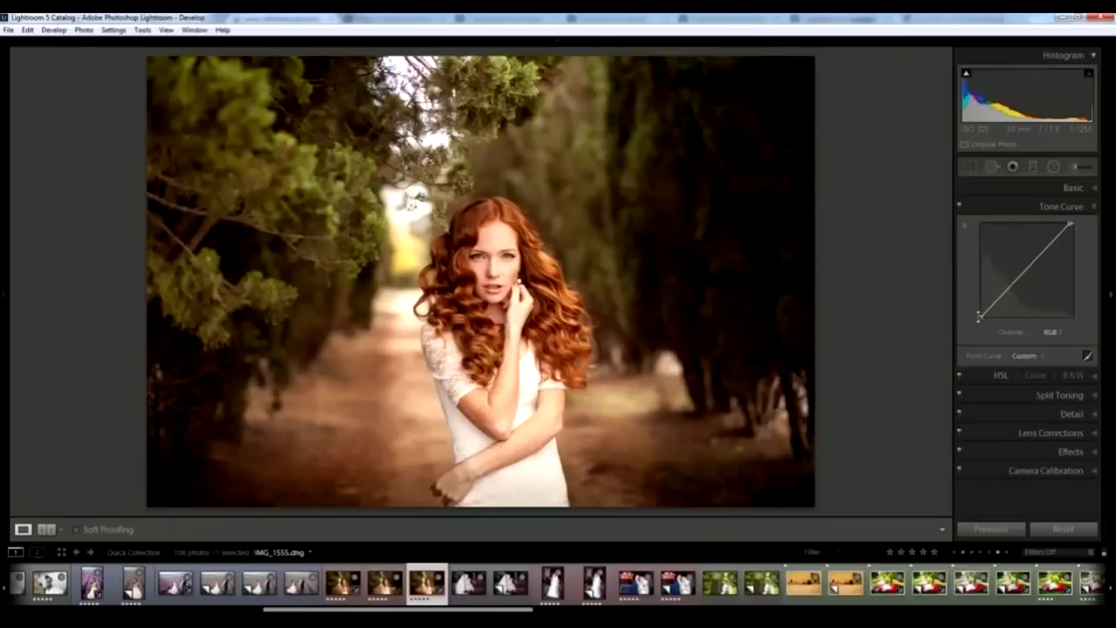
left_click(1041, 189)
left_click_drag(1029, 318, 1024, 319)
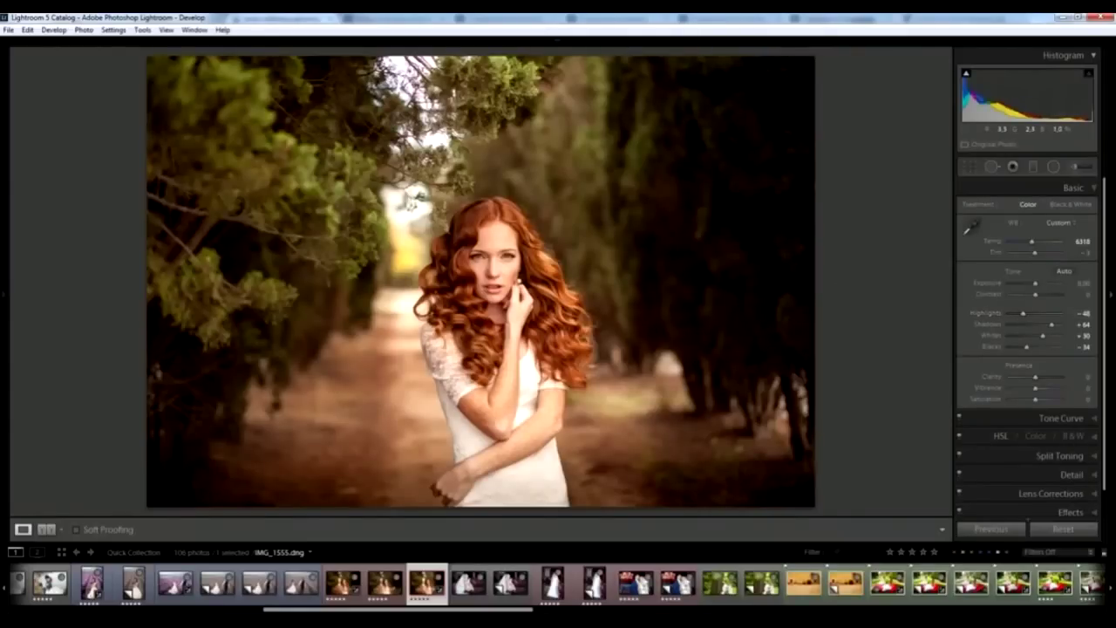
Step: Zoom in on the woman's face using the Navigator zoom ratios
left_click(6, 305)
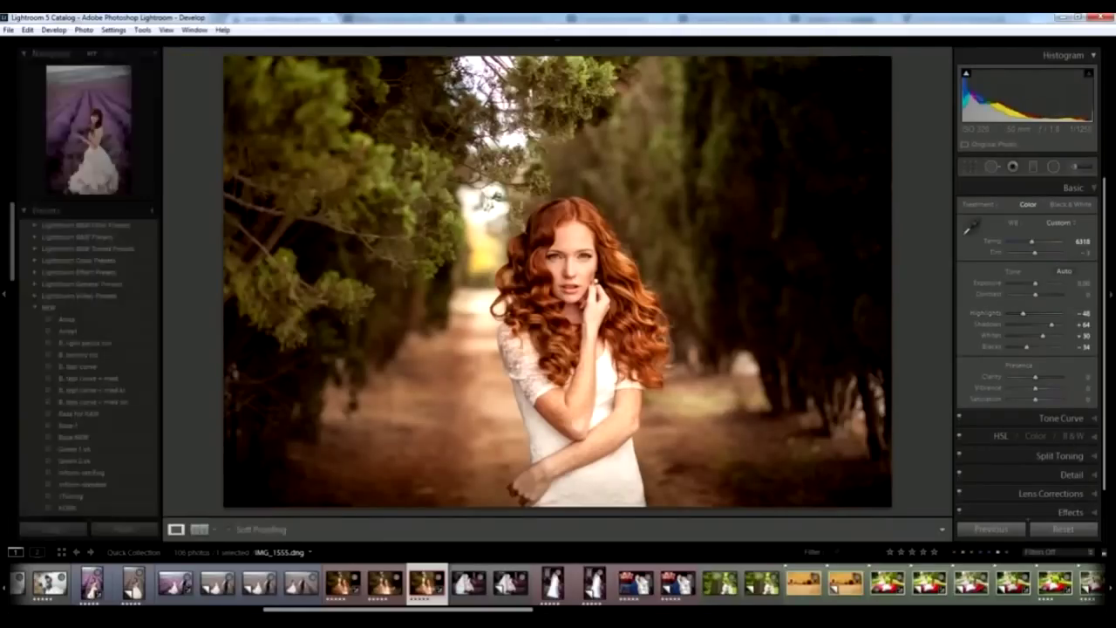
left_click(148, 54)
left_click(127, 106)
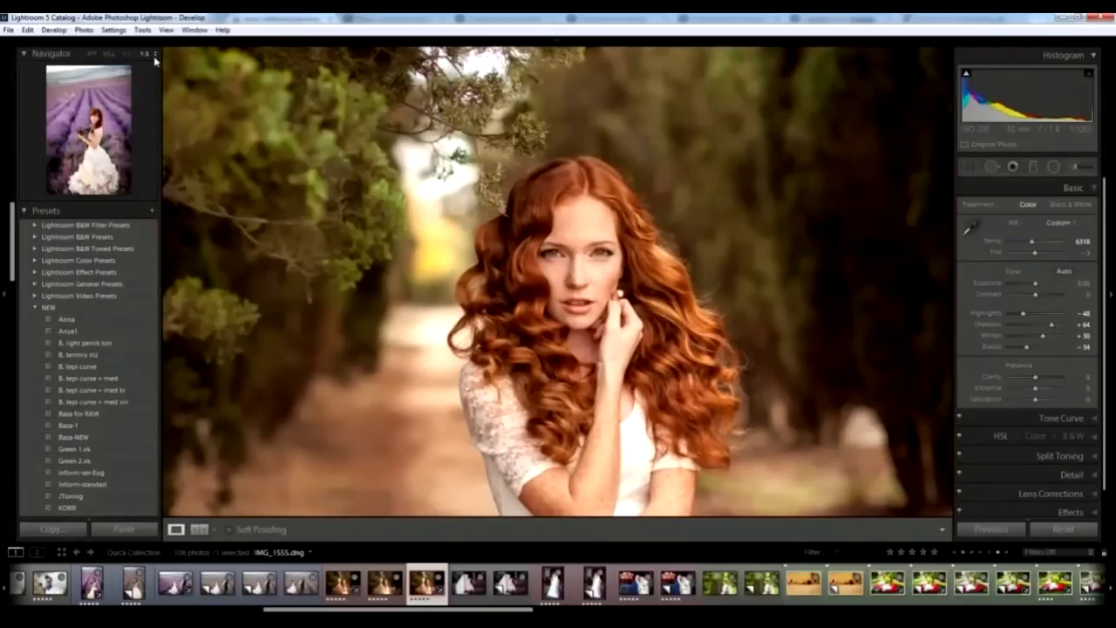
left_click(156, 56)
left_click(128, 98)
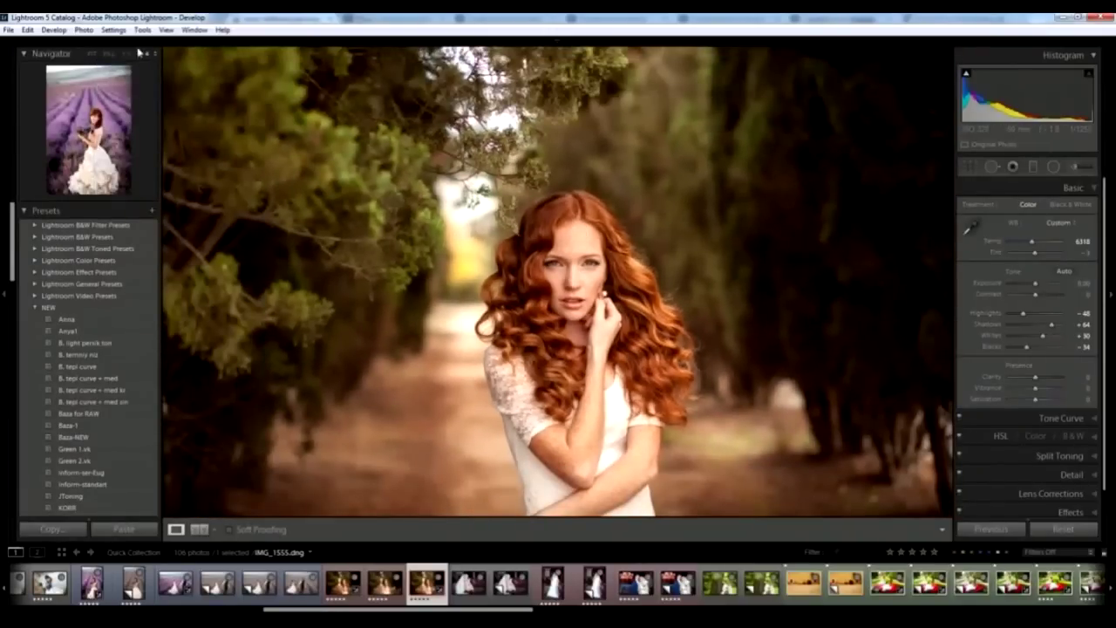
left_click(155, 55)
left_click(132, 120)
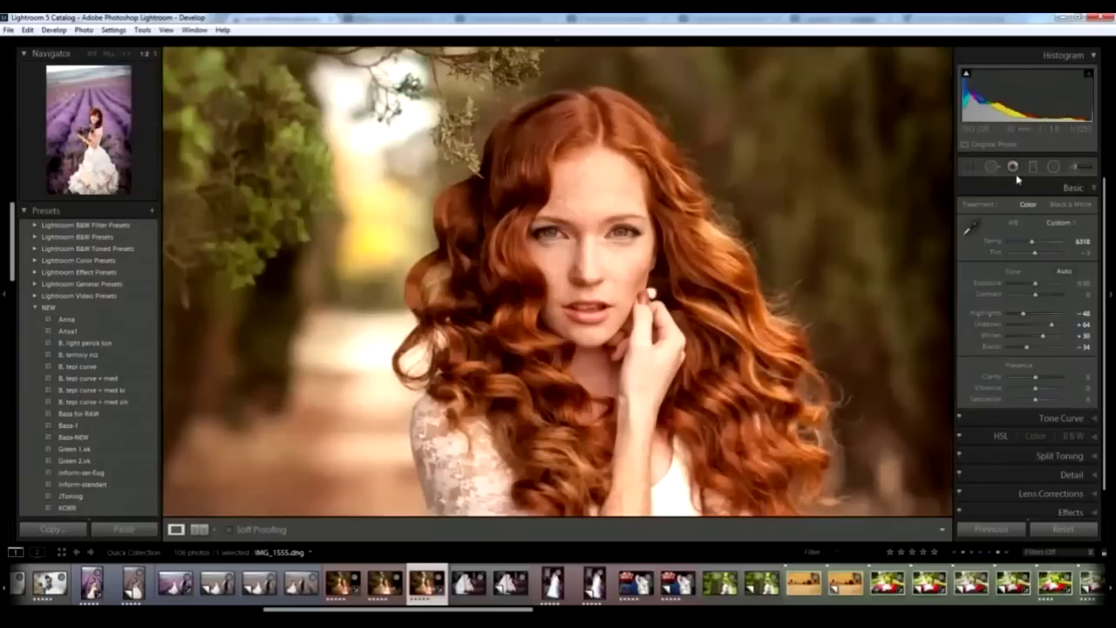
Step: Brush the face with Exposure 0.55 and Saturation -16, then lower exposure to 0.18
left_click(1071, 169)
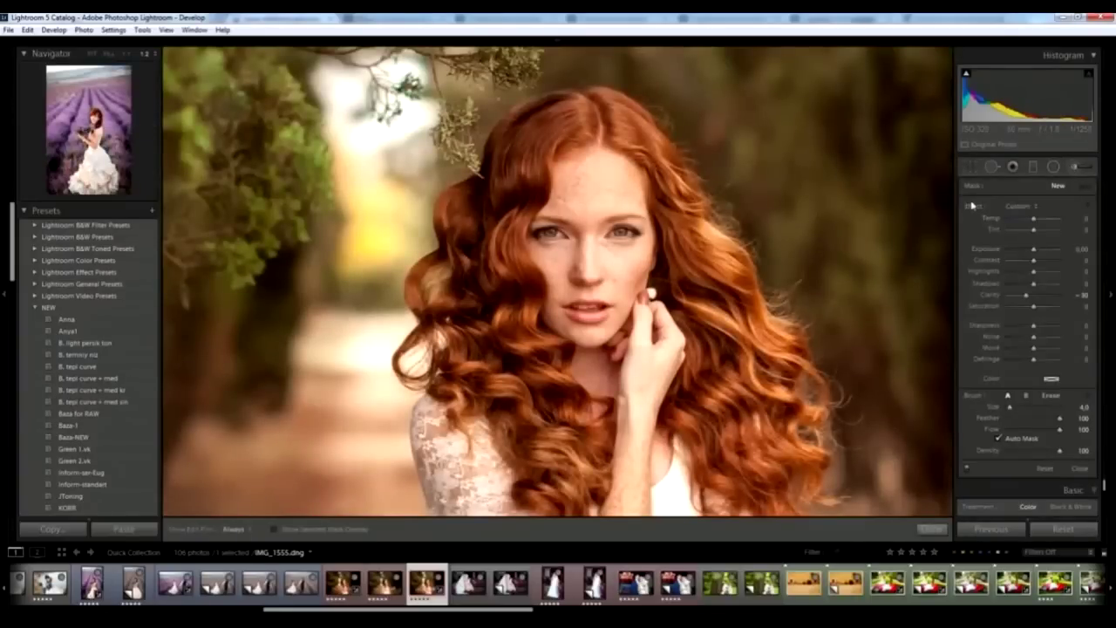
double_click(973, 208)
left_click(1000, 437)
left_click_drag(1033, 306, 1030, 309)
left_click_drag(1034, 249, 1038, 249)
left_click(1000, 439)
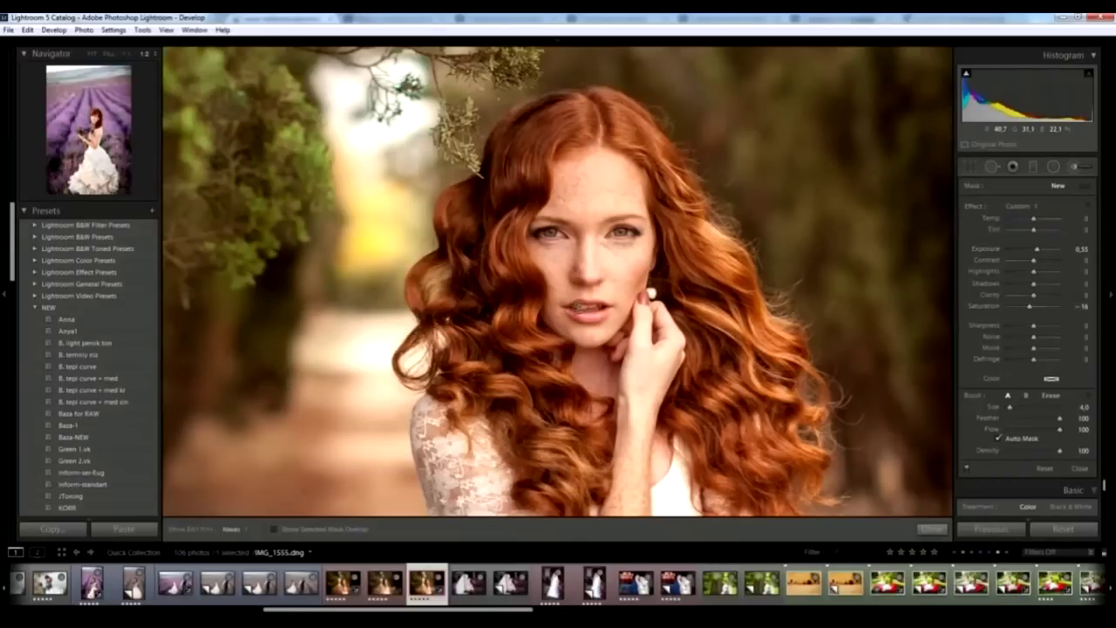
left_click(602, 304)
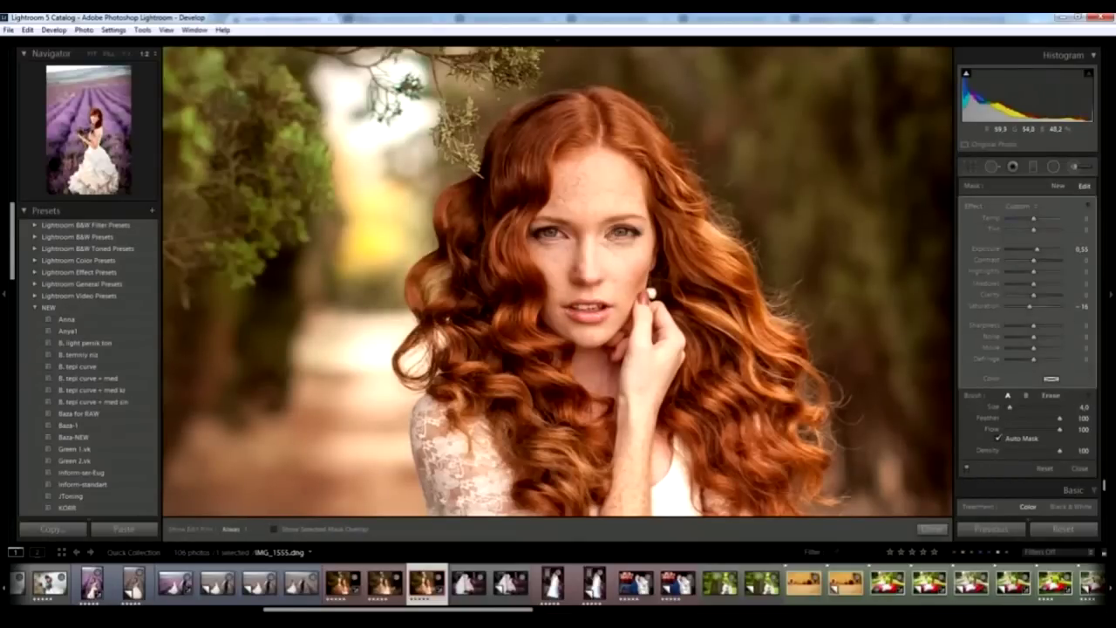
key("h")
left_click_drag(1037, 252, 1033, 252)
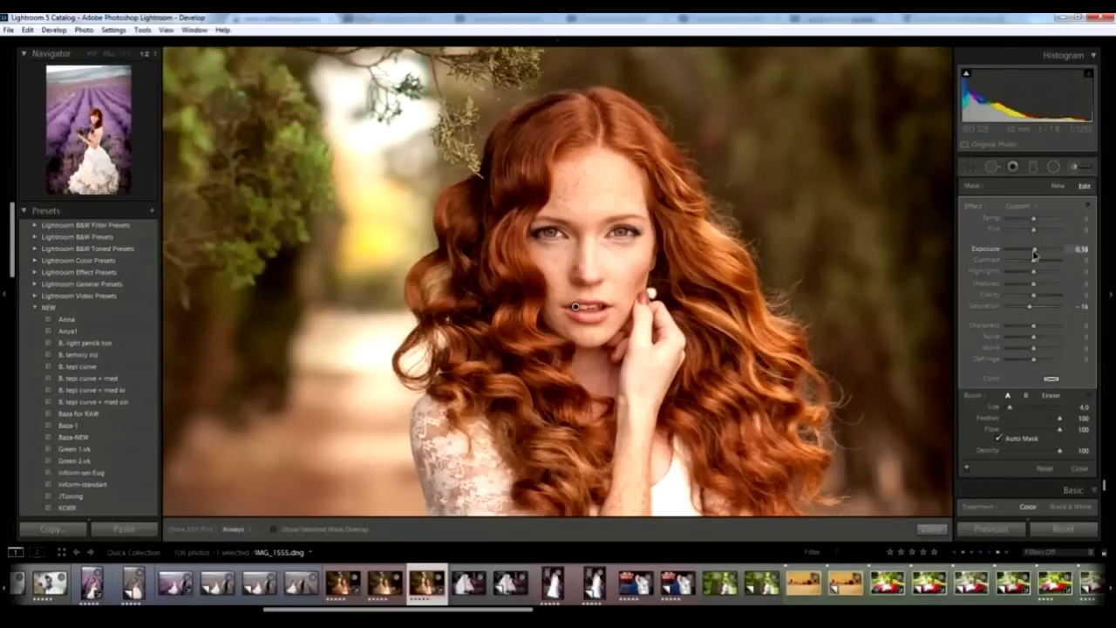
key("k")
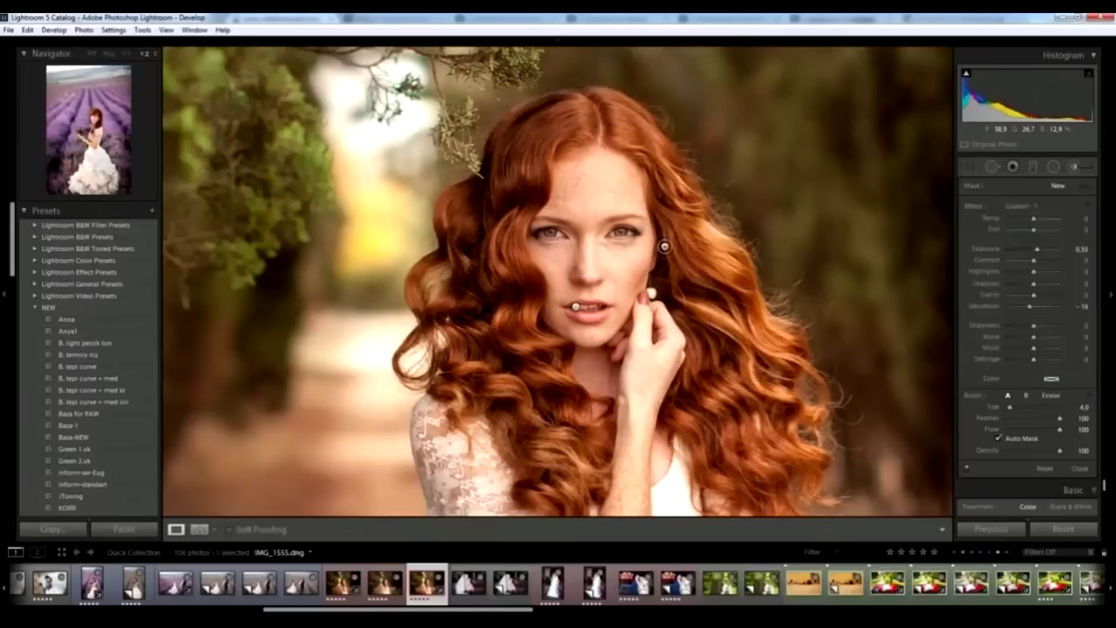
left_click(991, 167)
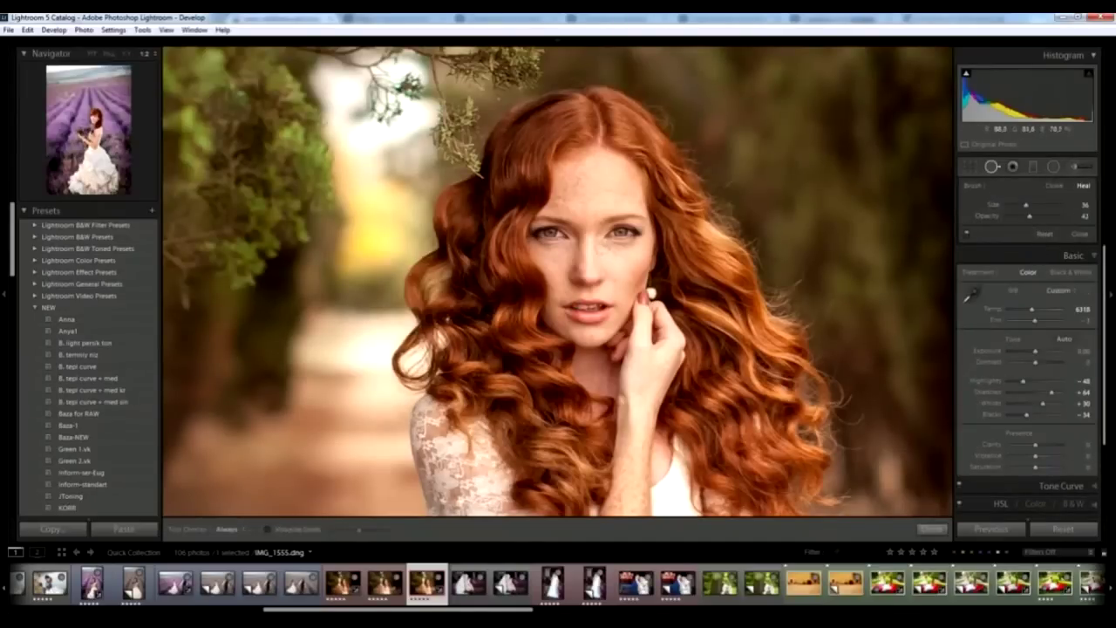
Step: Heal the under-eye blemish with a forehead source spot, then fit the whole photo in view
left_click(608, 250)
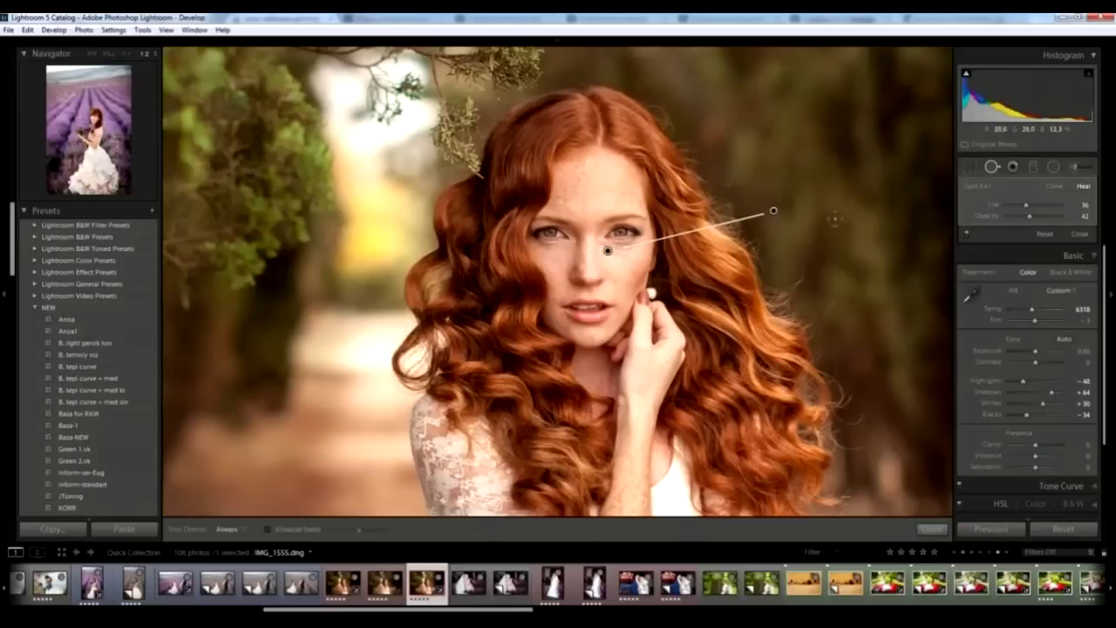
mouse_move(773, 210)
left_mouse_down()
mouse_move(617, 190)
mouse_move(566, 250)
left_mouse_up()
key("q")
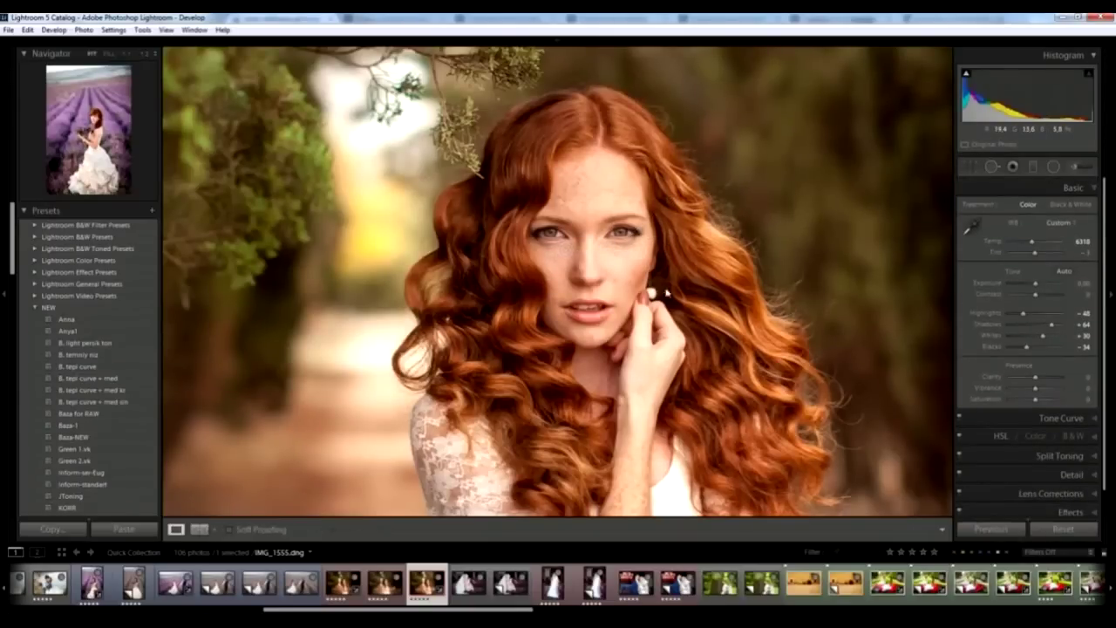
key("z")
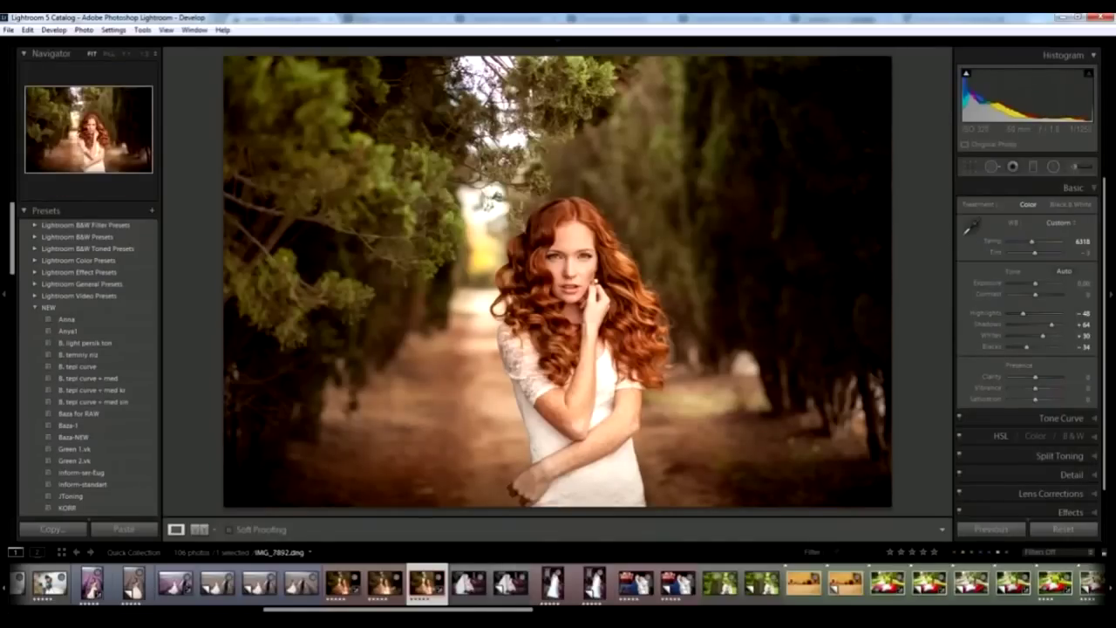
Step: Check XSplit's broadcast channel list, then hide the window to see the photo
key("alt+Tab")
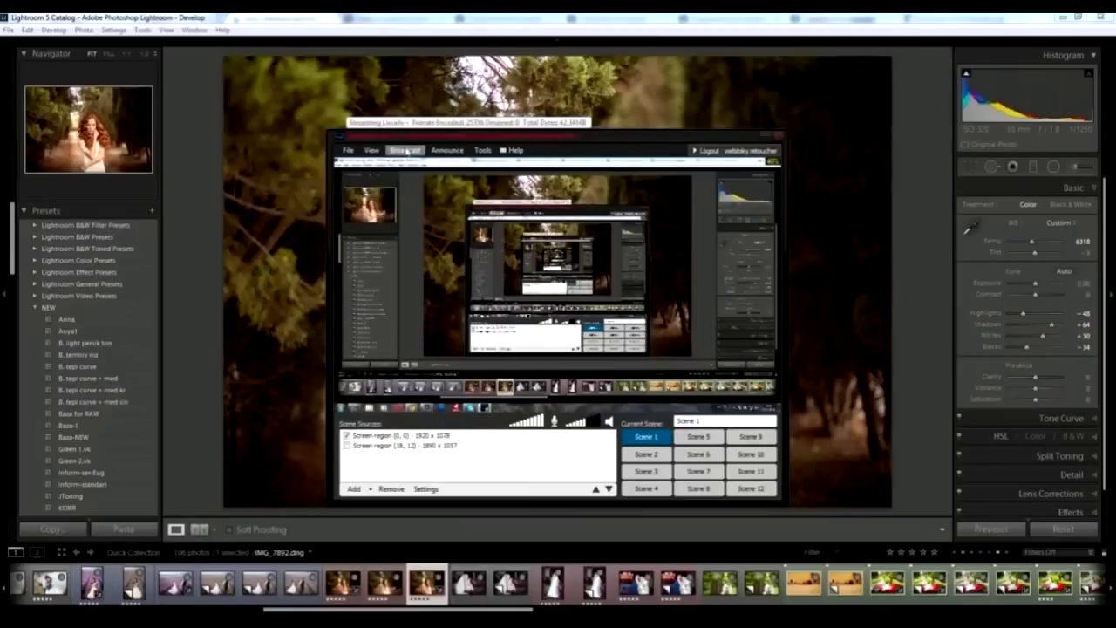
left_click(405, 151)
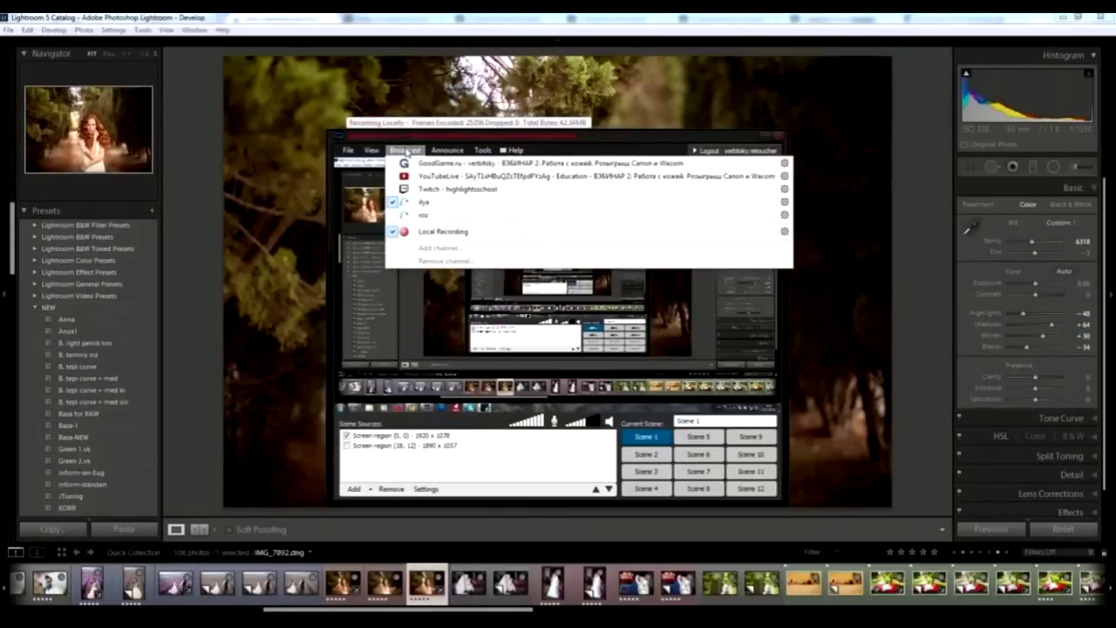
left_click(464, 19)
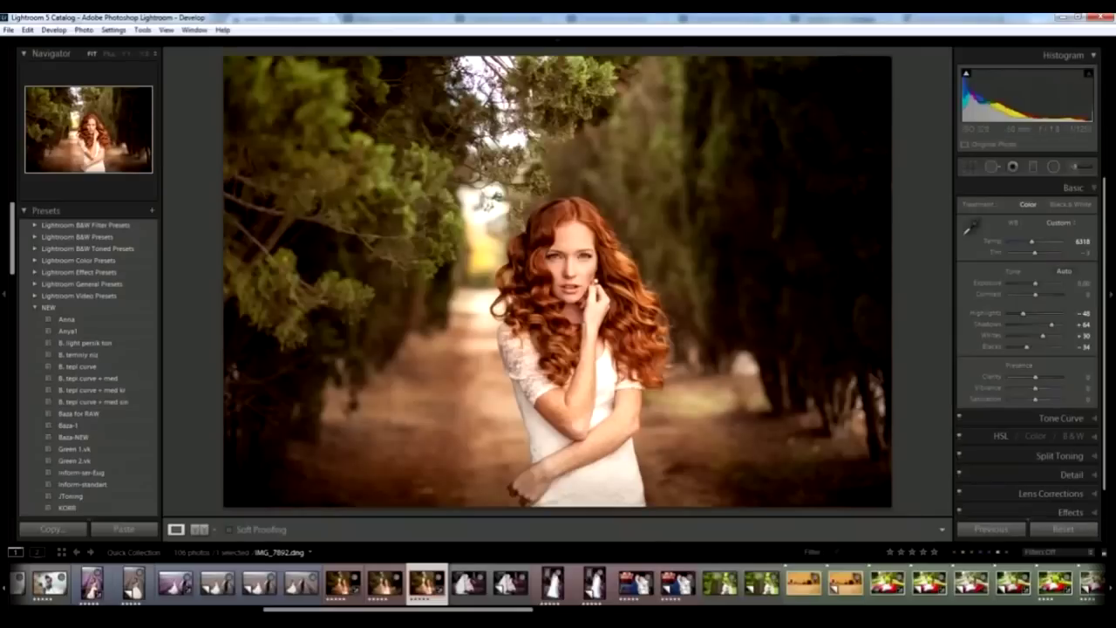
Step: Start an XSplit local recording and hide the broadcaster window again
key("alt+Tab")
left_click(406, 150)
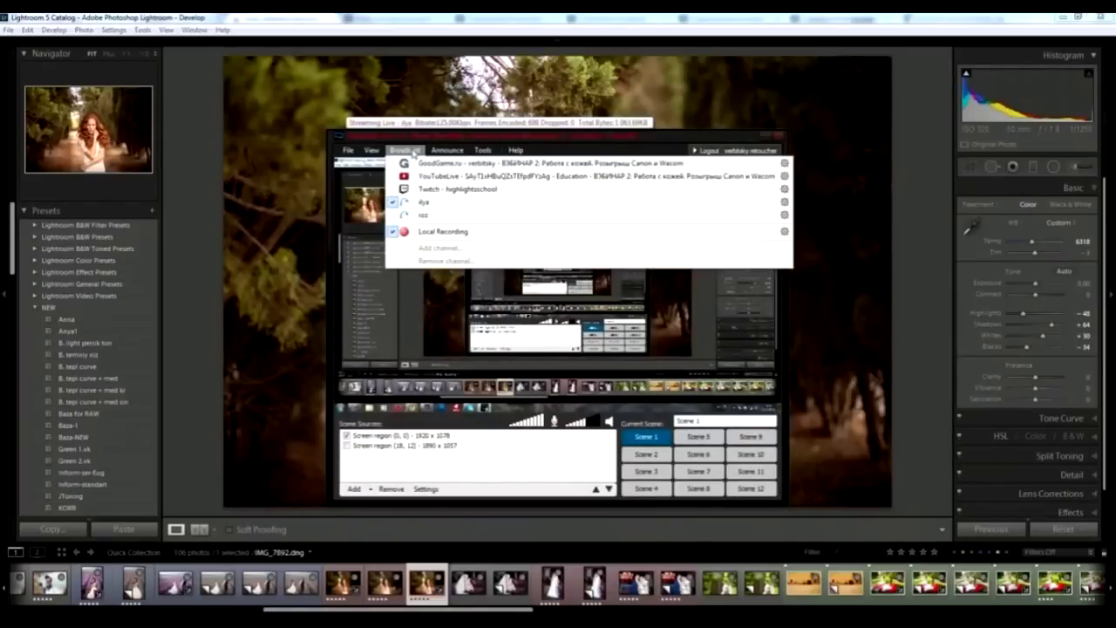
left_click(426, 215)
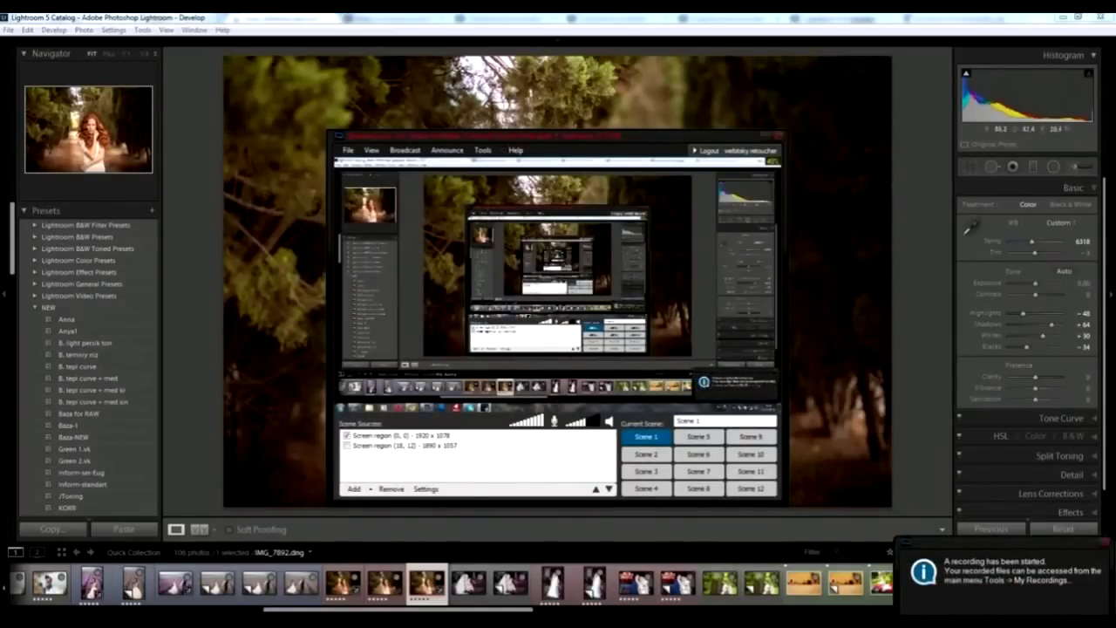
left_click(571, 19)
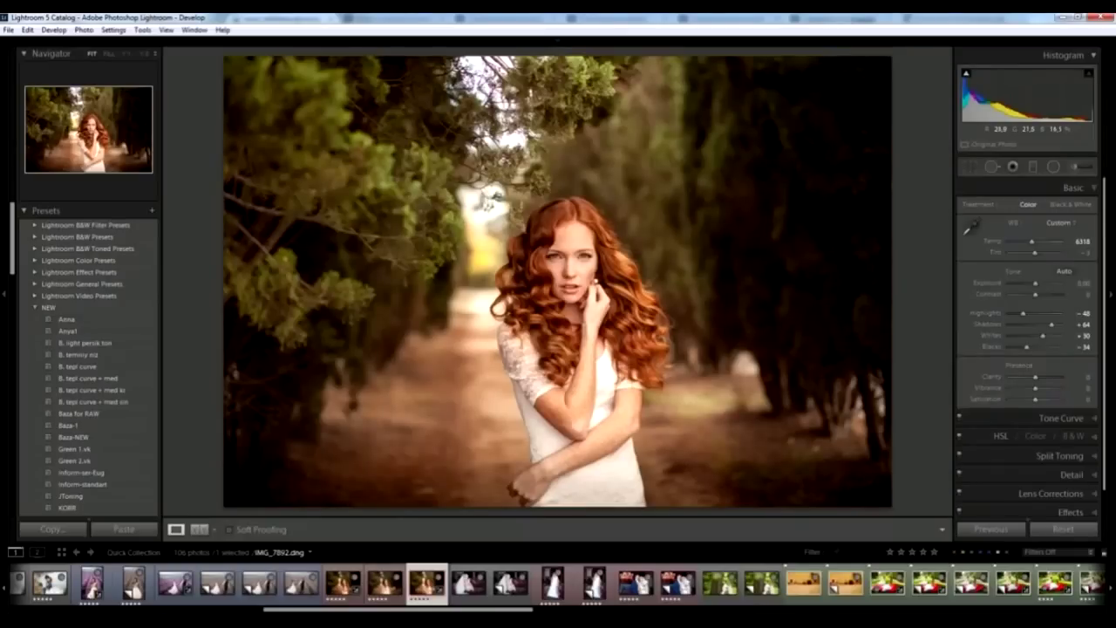
Step: Browse to the 12-12-14 folder on the Old Wood (I:) drive in Explorer
key("super+e")
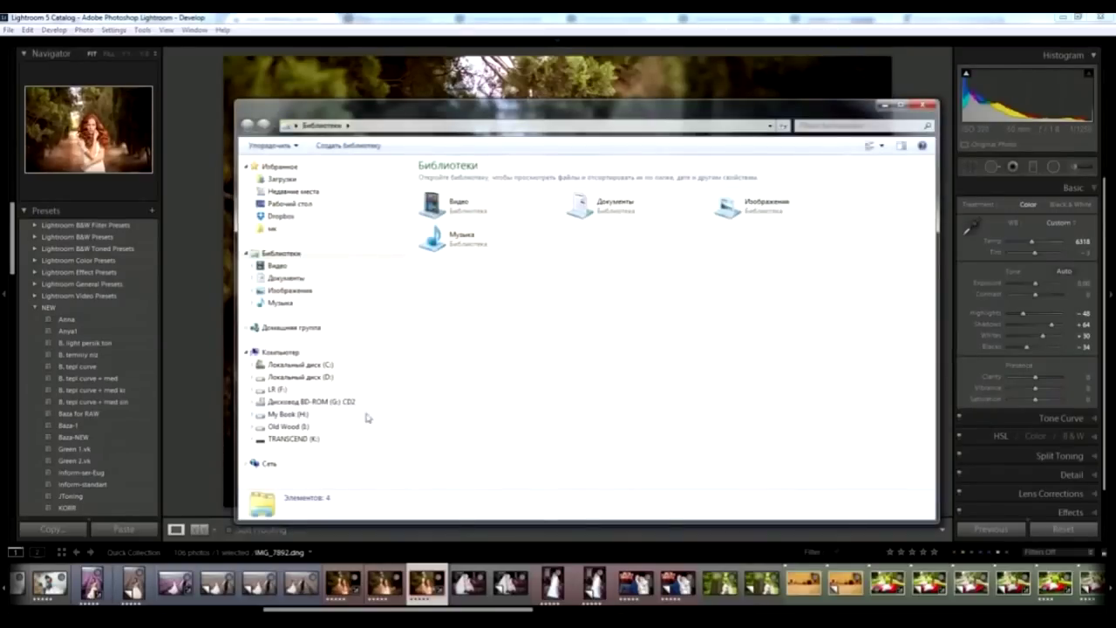
left_click(295, 427)
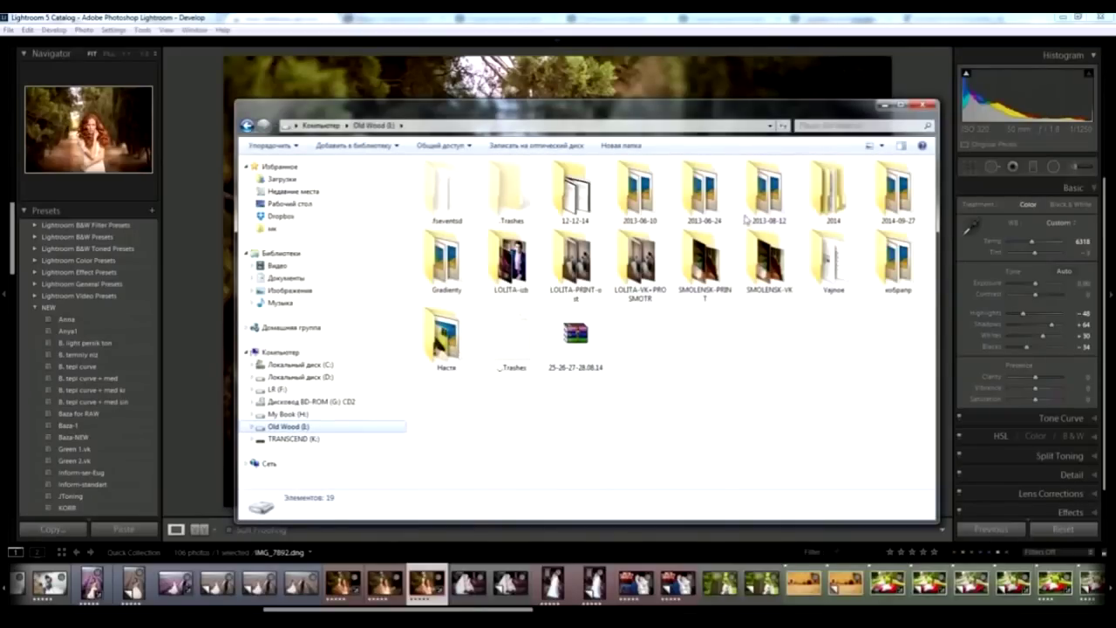
double_click(574, 189)
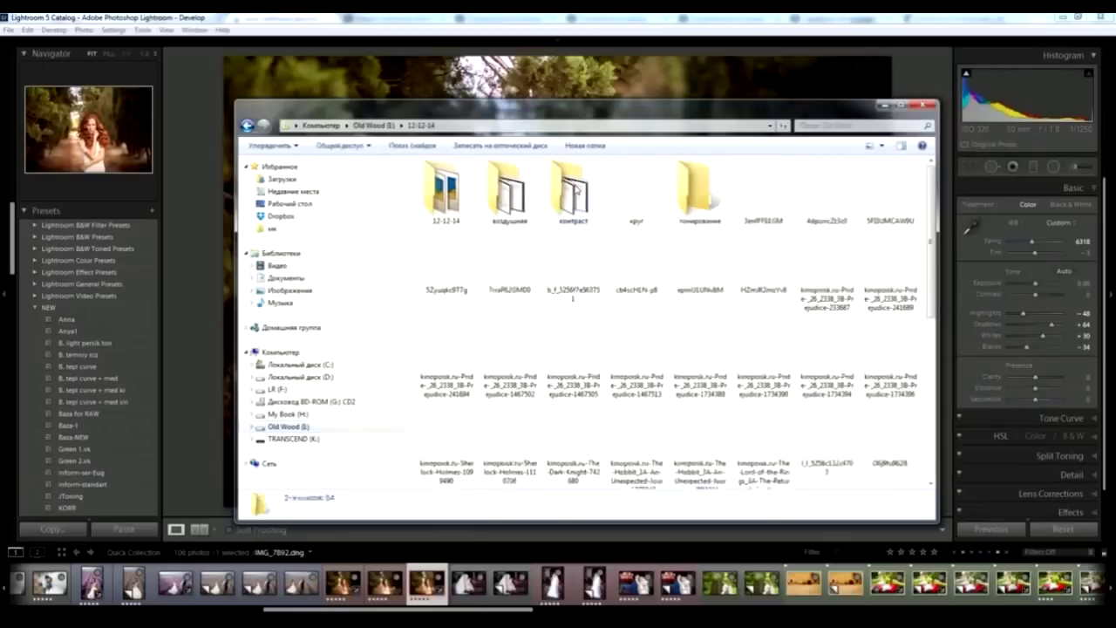
scroll(611, 377, "down", 5)
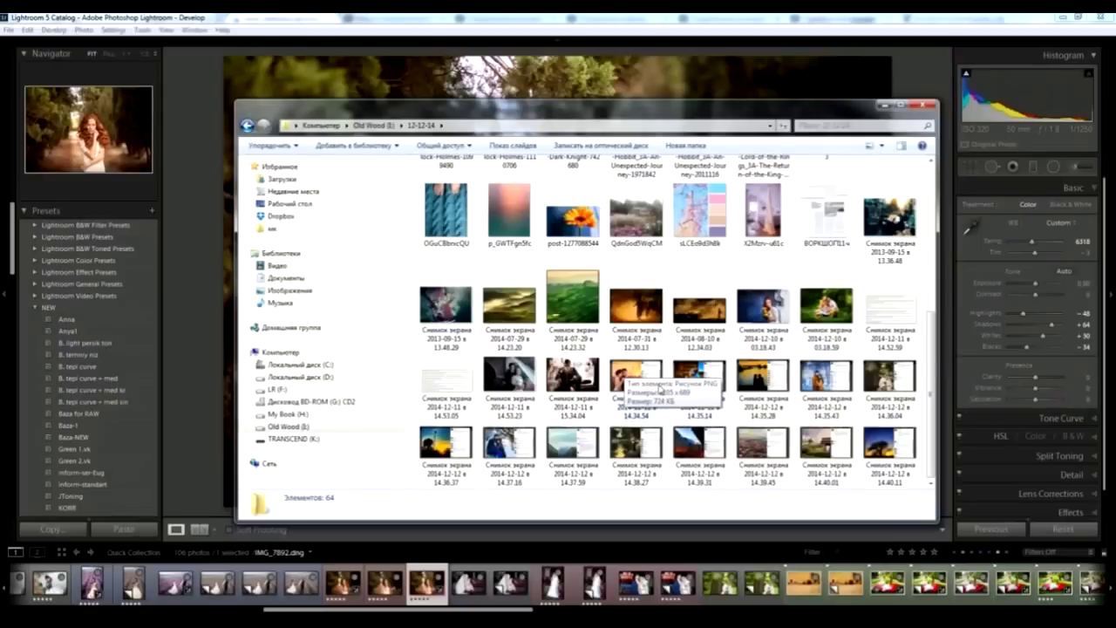
Step: Check XSplit's broadcast channels, then open the retouching notes screenshot from the folder
key("alt+Tab")
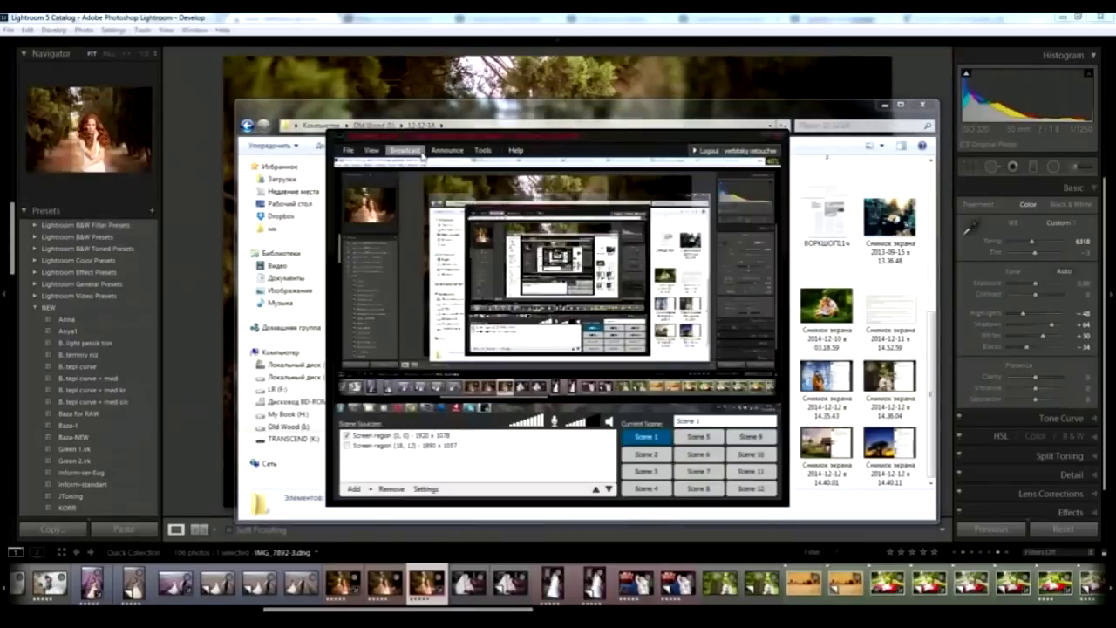
left_click(422, 154)
left_click(456, 111)
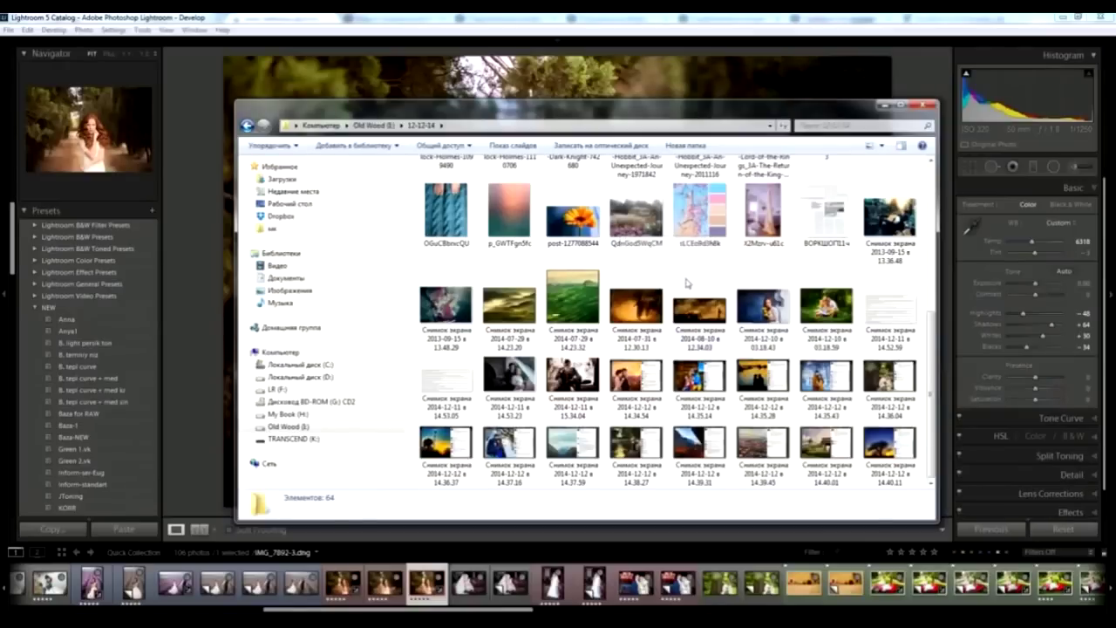
double_click(886, 312)
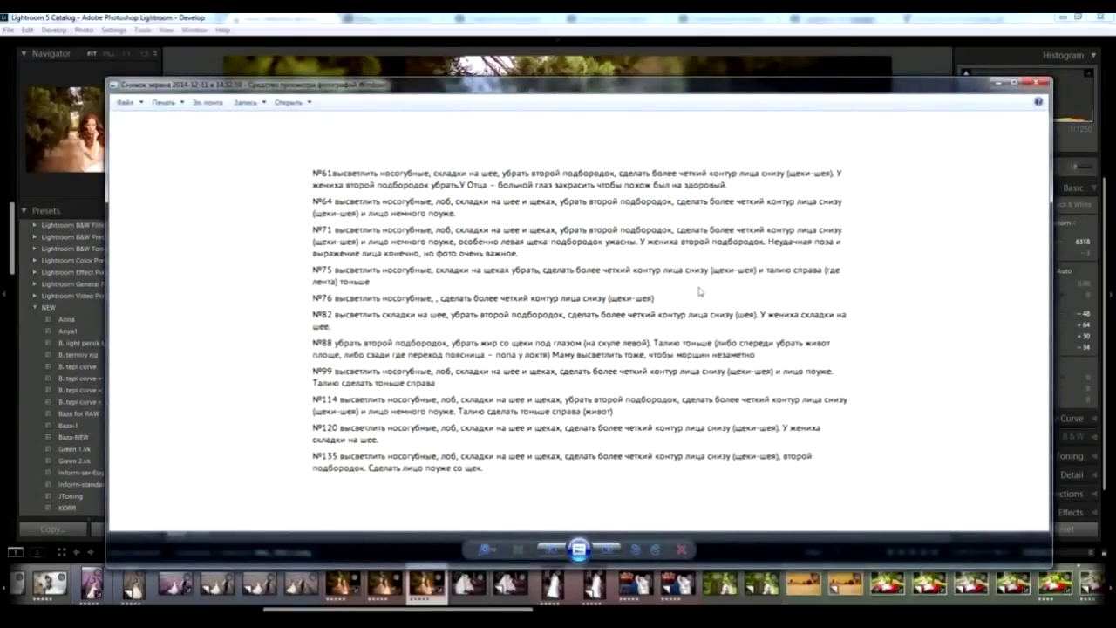
Step: Flip through the notes screenshots, then open the 14.53.23 wedding couple screenshot instead
left_click_drag(449, 89, 439, 83)
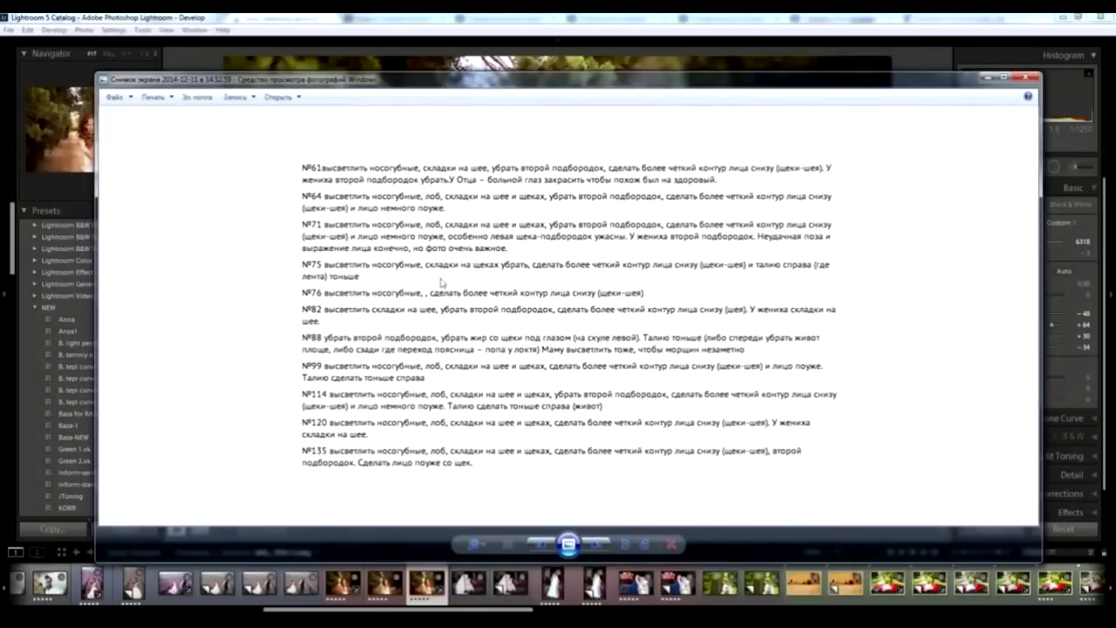
key("Right")
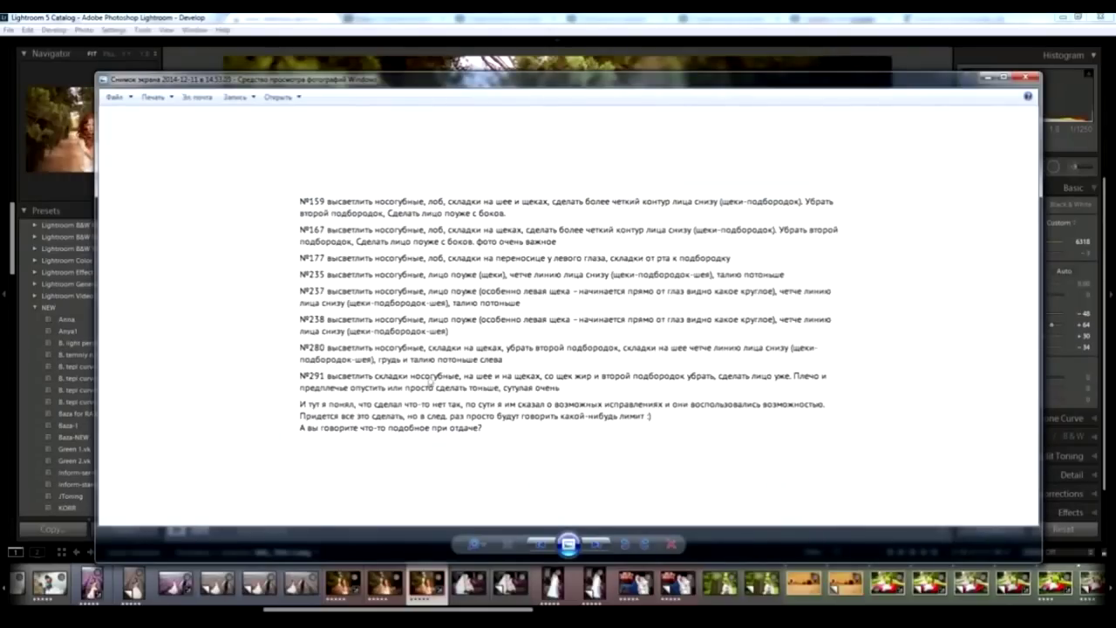
key("Left")
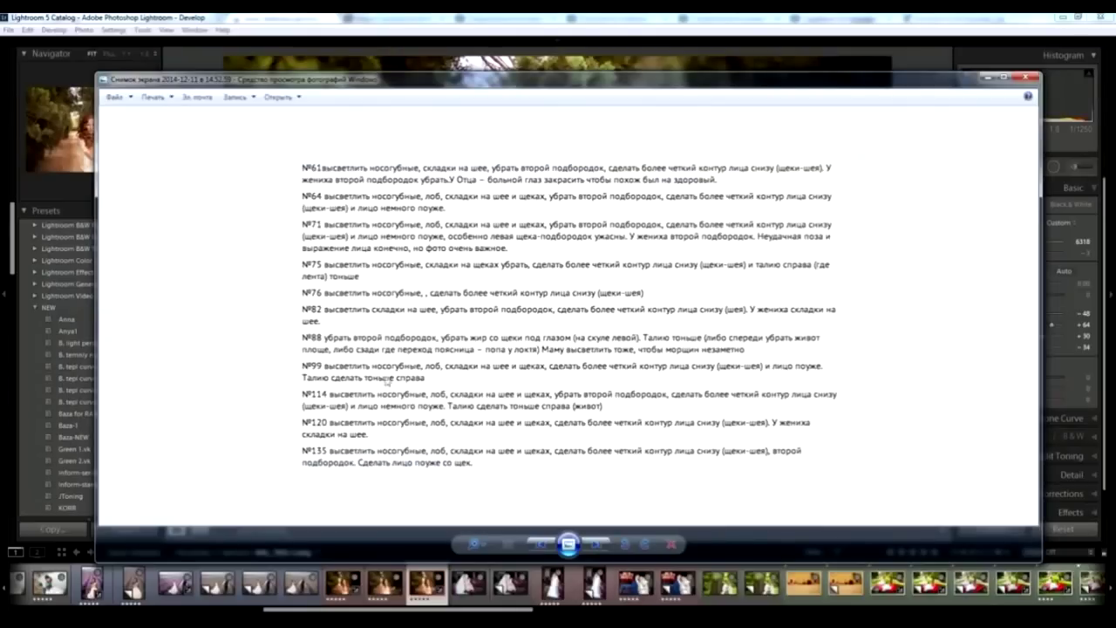
left_click(1032, 83)
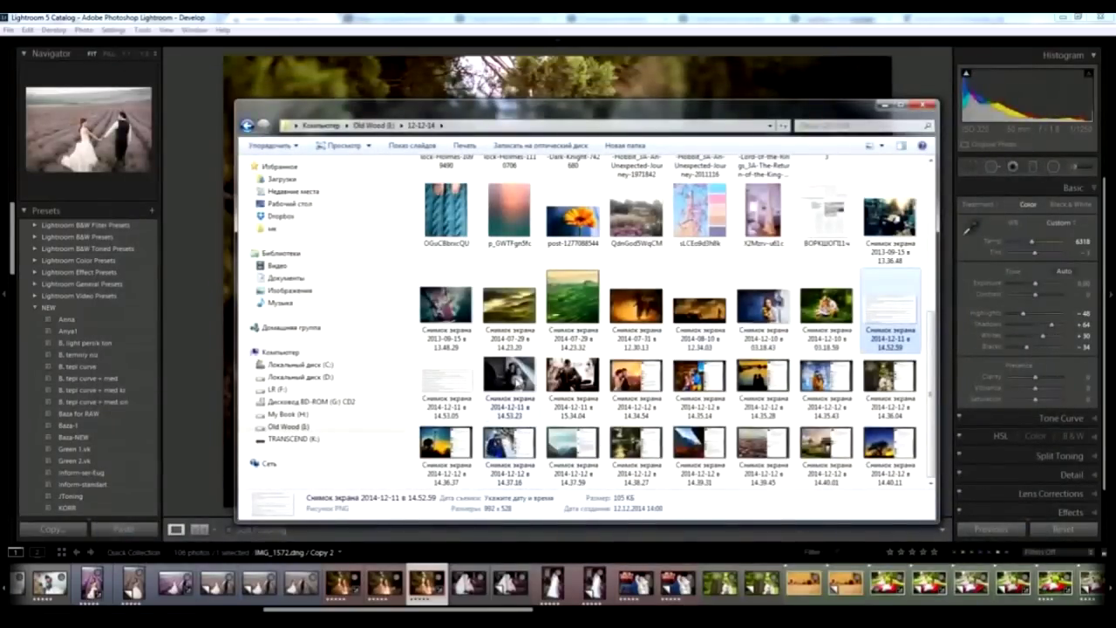
double_click(509, 376)
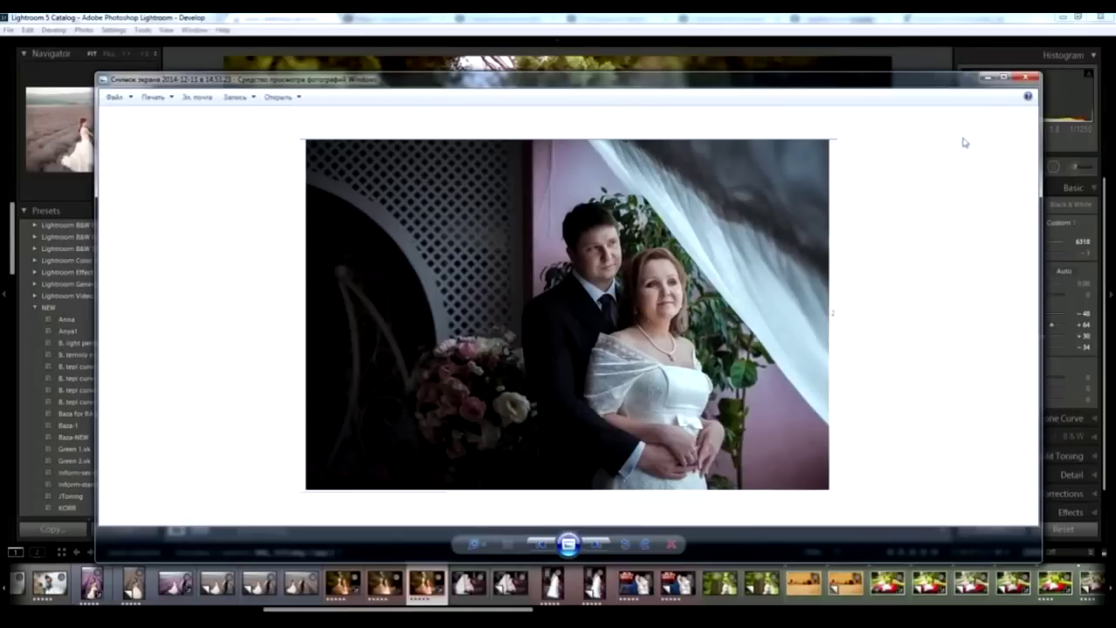
Step: Close the screenshot viewer and minimize the Explorer window to get back to the portrait in Develop
left_click(1030, 76)
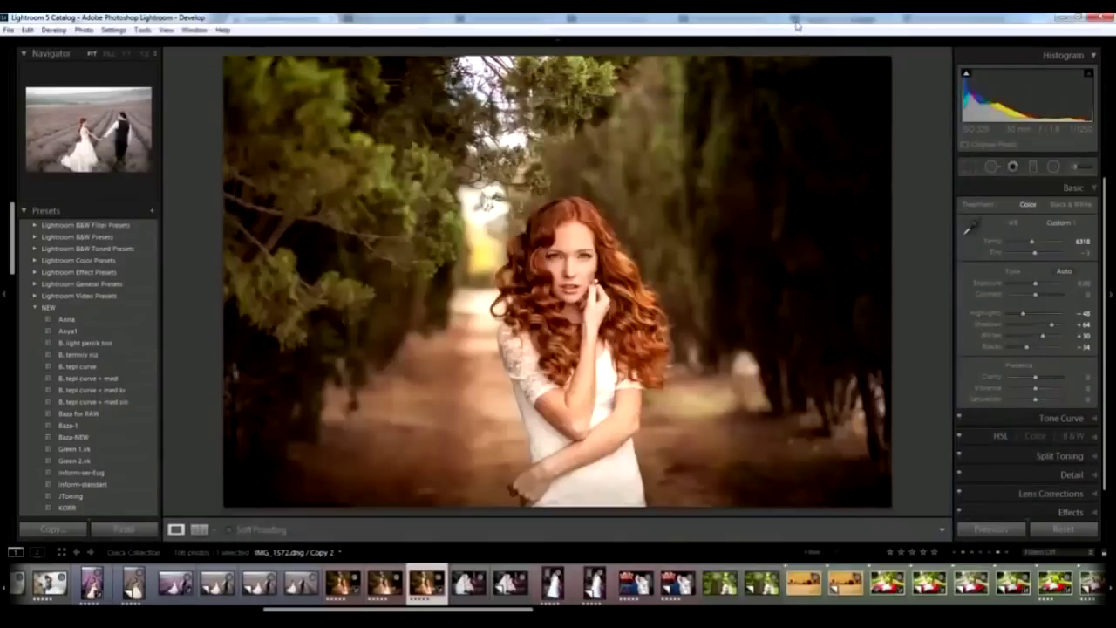
left_click(798, 26)
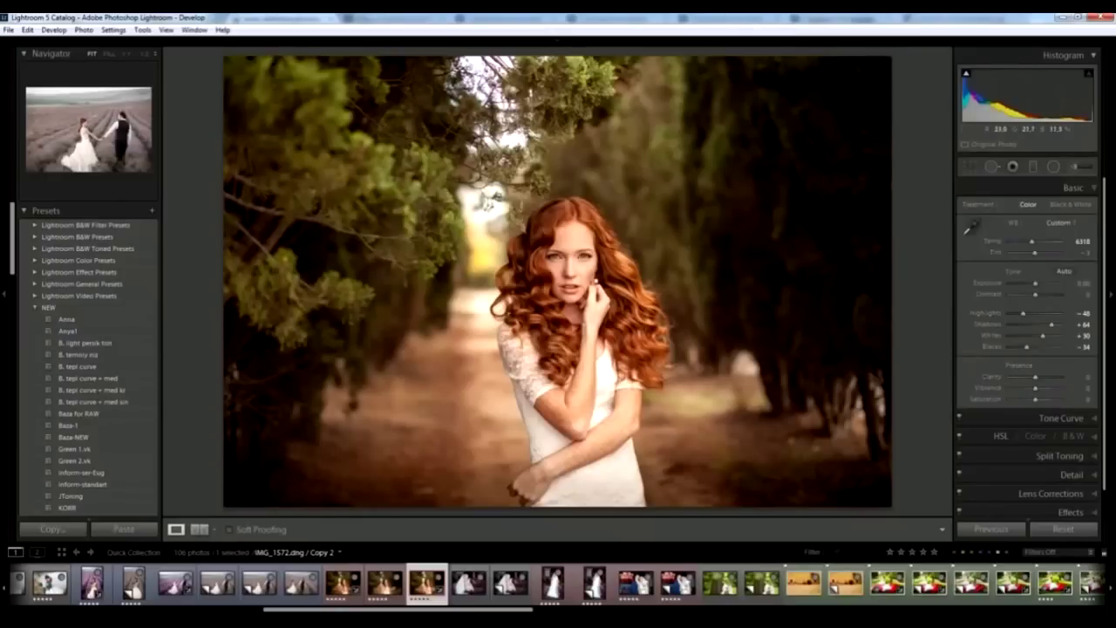
Step: Zoom the face to 1:1 and set up a small, fully opaque Heal spot-removal brush
left_click(992, 167)
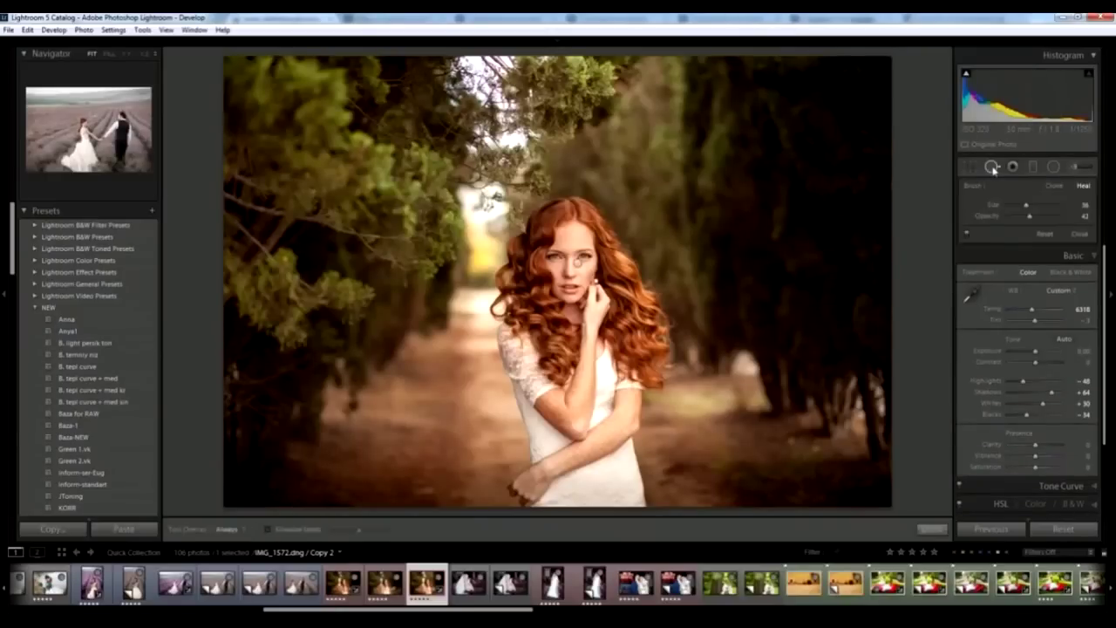
left_click(1087, 239)
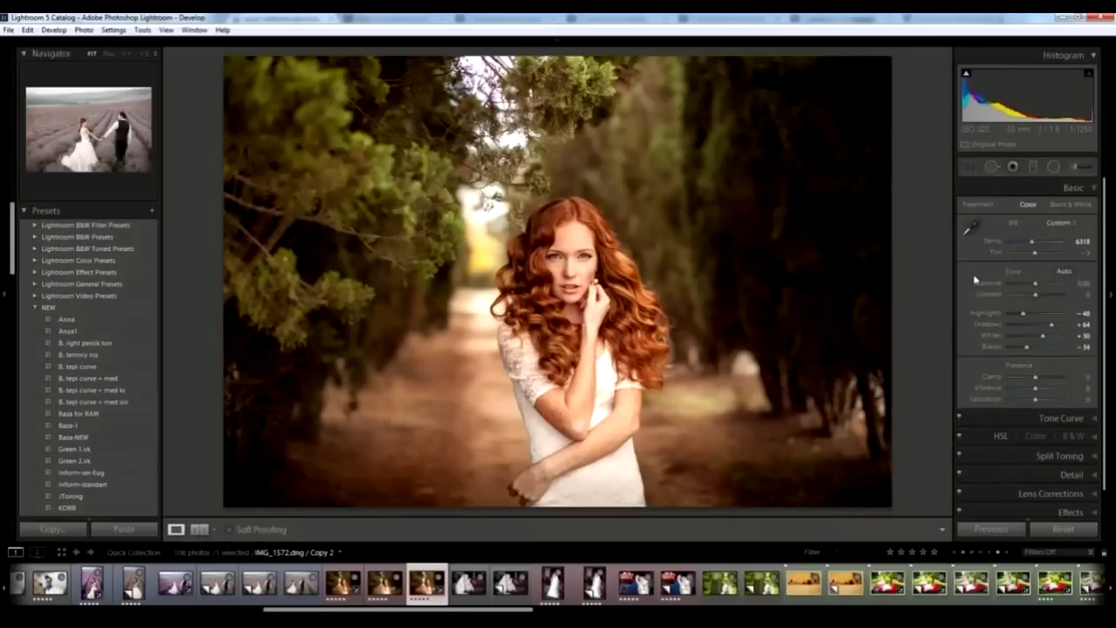
left_click(576, 266)
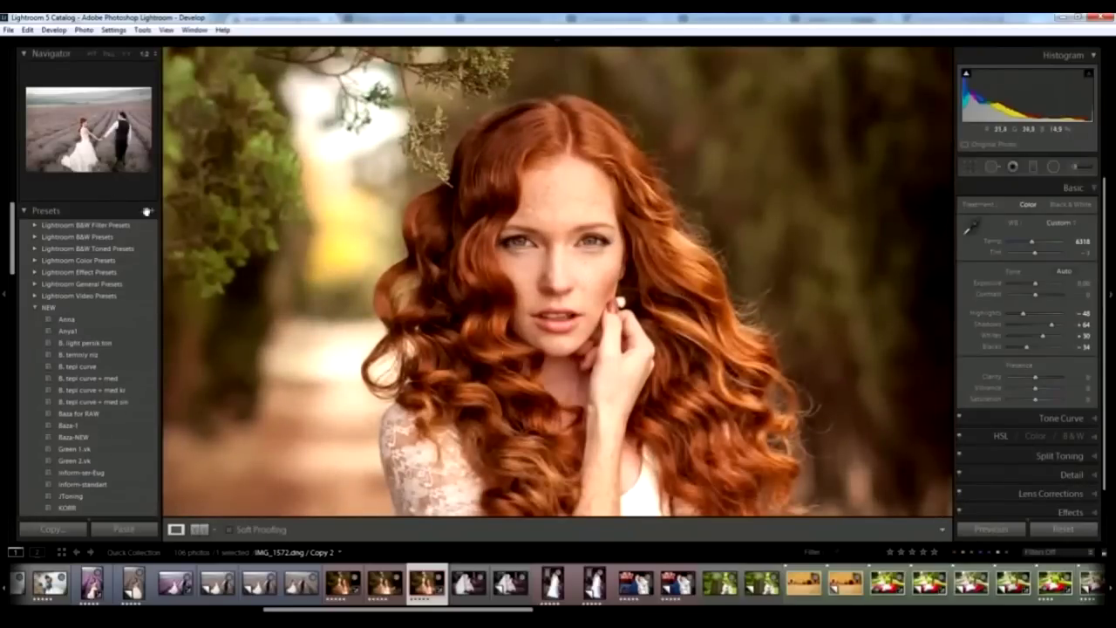
left_click(127, 54)
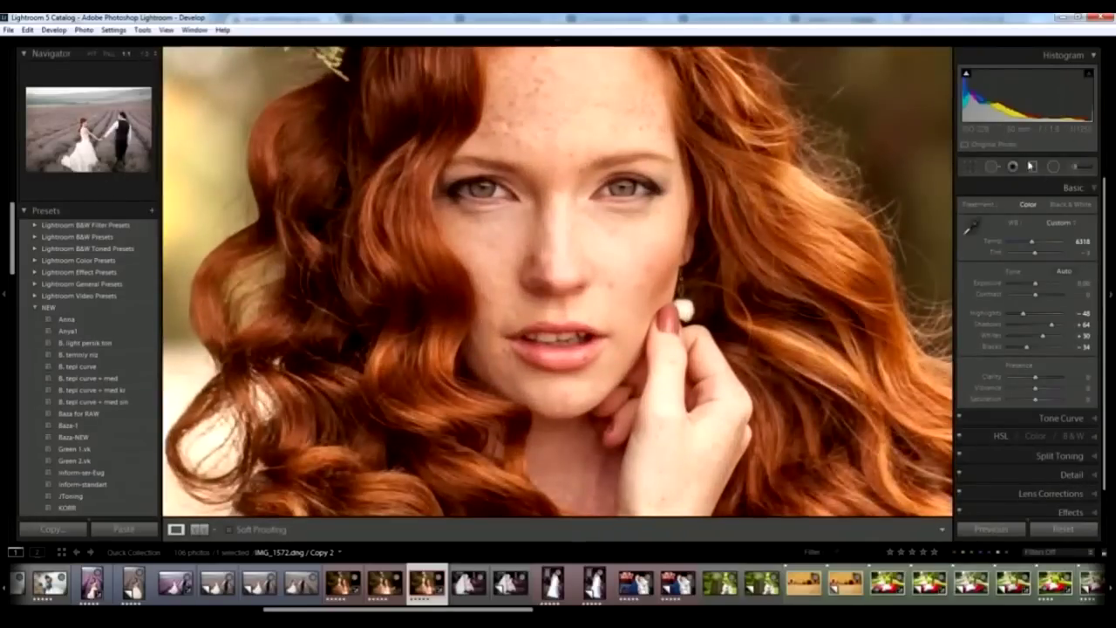
left_click(993, 167)
mouse_move(1029, 215)
left_mouse_down()
mouse_move(1060, 215)
mouse_move(1012, 209)
left_mouse_up()
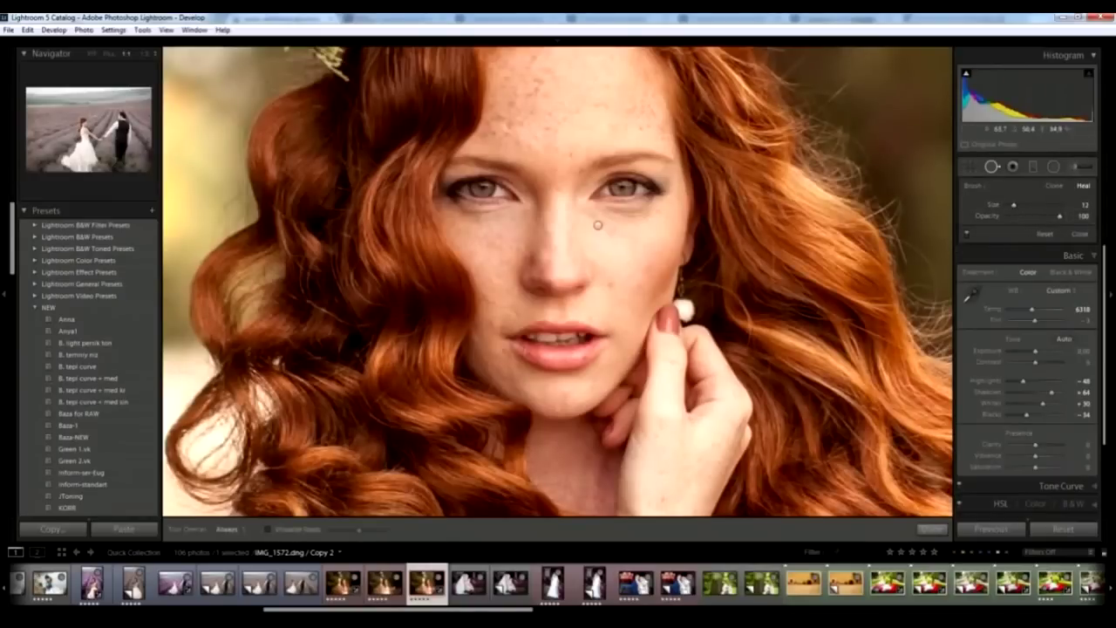
Step: Heal blemishes on the cheeks and under the right eye, deleting one unwanted heal spot
left_click_drag(482, 301, 536, 321)
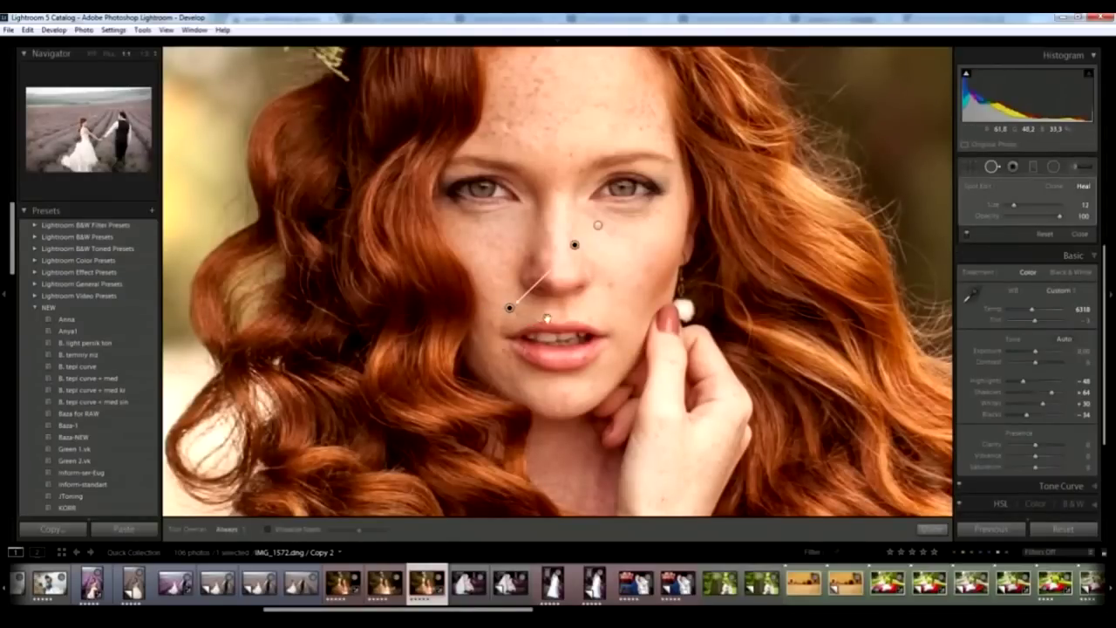
mouse_move(575, 246)
left_mouse_down()
mouse_move(574, 117)
mouse_move(591, 126)
left_mouse_up()
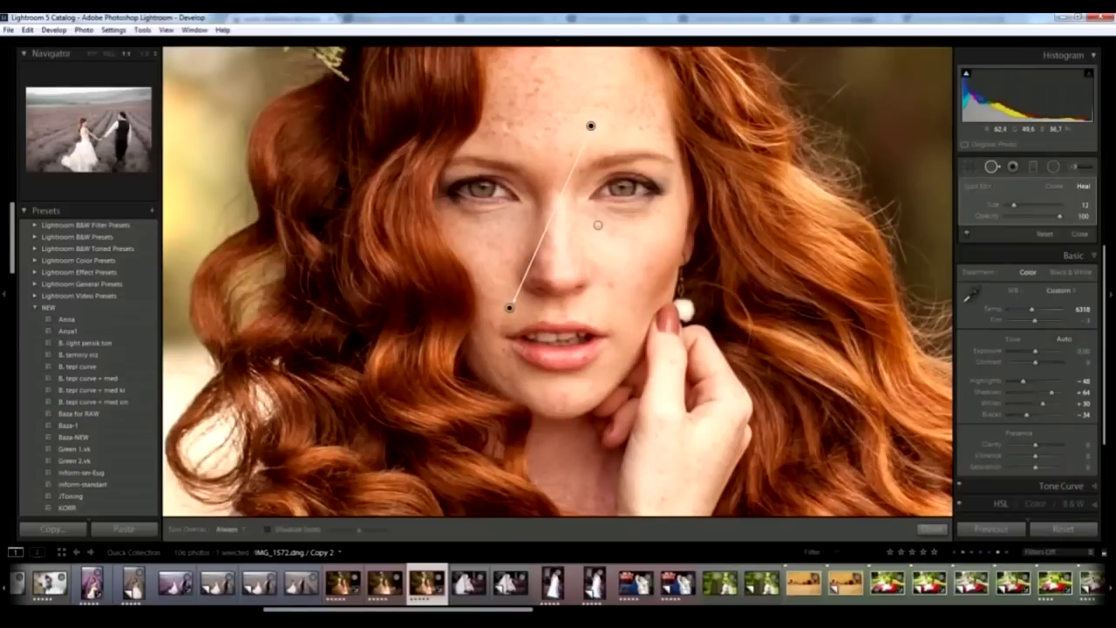
left_click(506, 353)
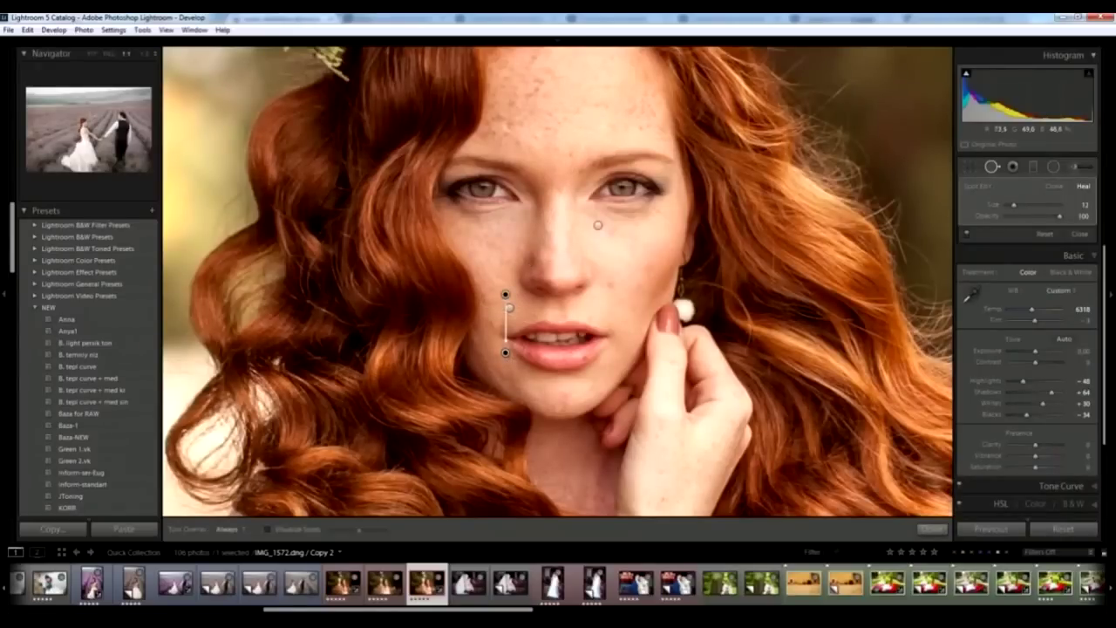
left_click(493, 349)
left_click(616, 226)
left_click_drag(609, 232, 635, 241)
left_click(466, 238)
key("Delete")
Step: Compare against the unedited copy, then show graded IMG_7892.dng at Fit view
key("q")
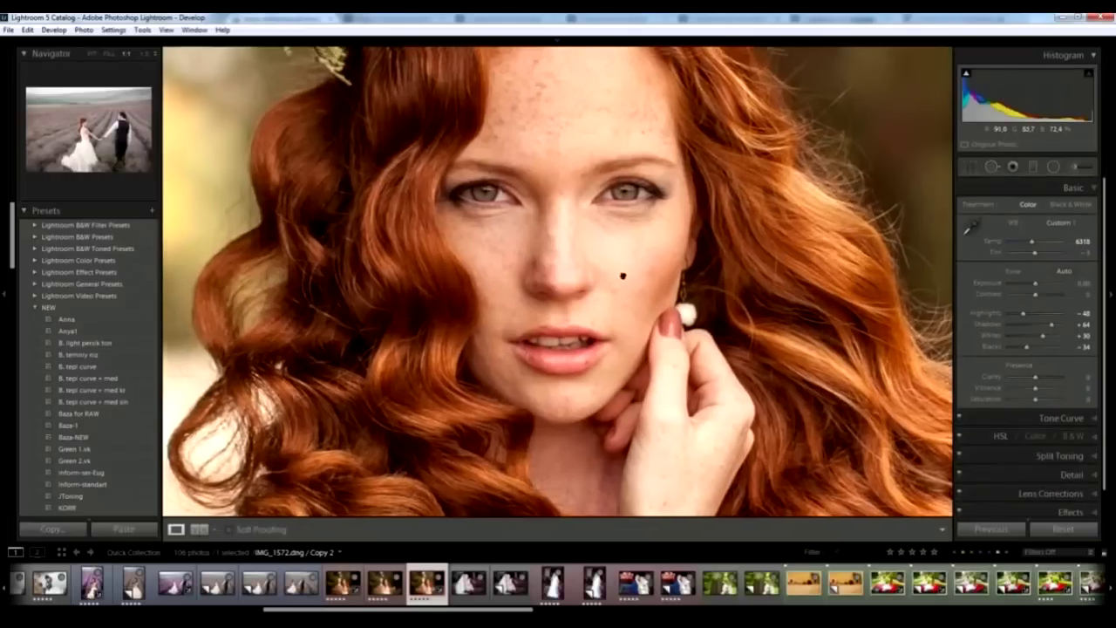
left_click_drag(621, 274, 662, 292)
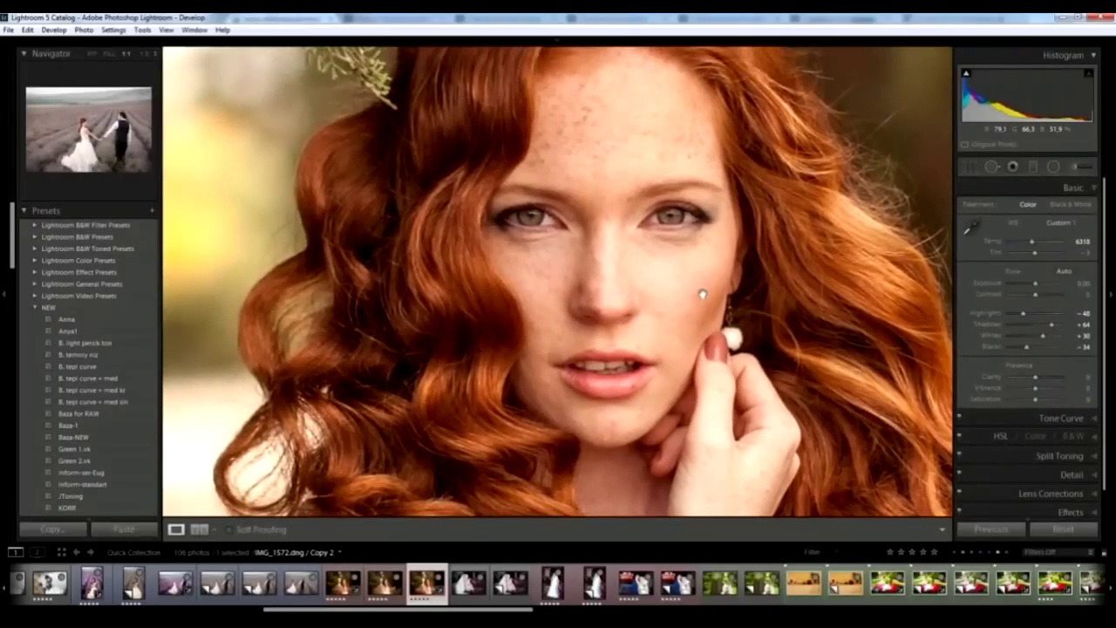
key("Left")
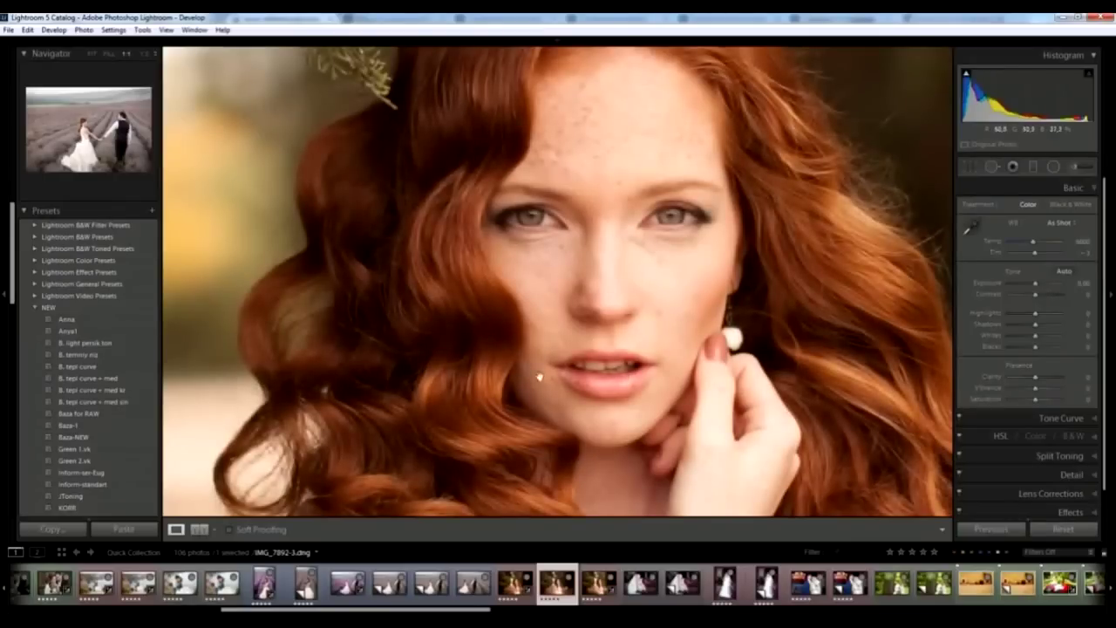
key("Right")
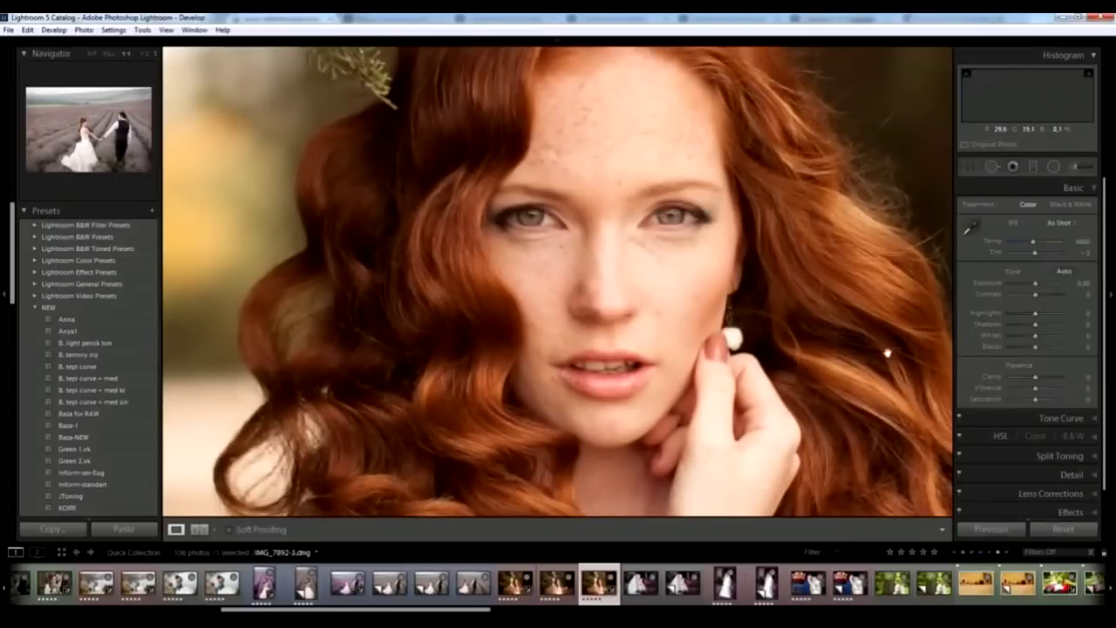
key("ctrl+alt+v")
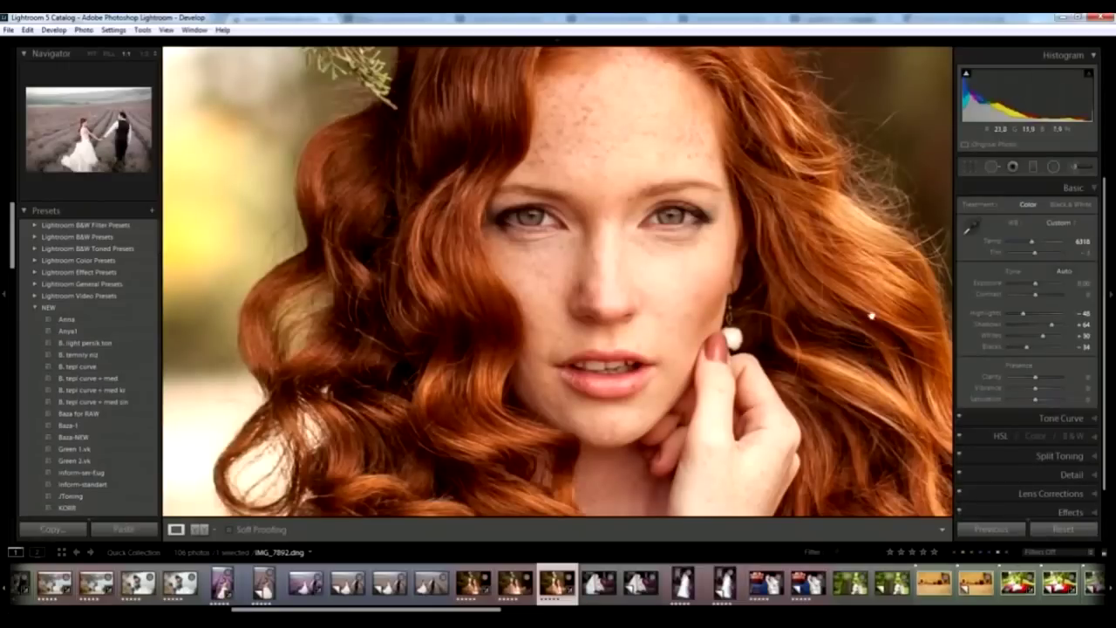
left_click(663, 301)
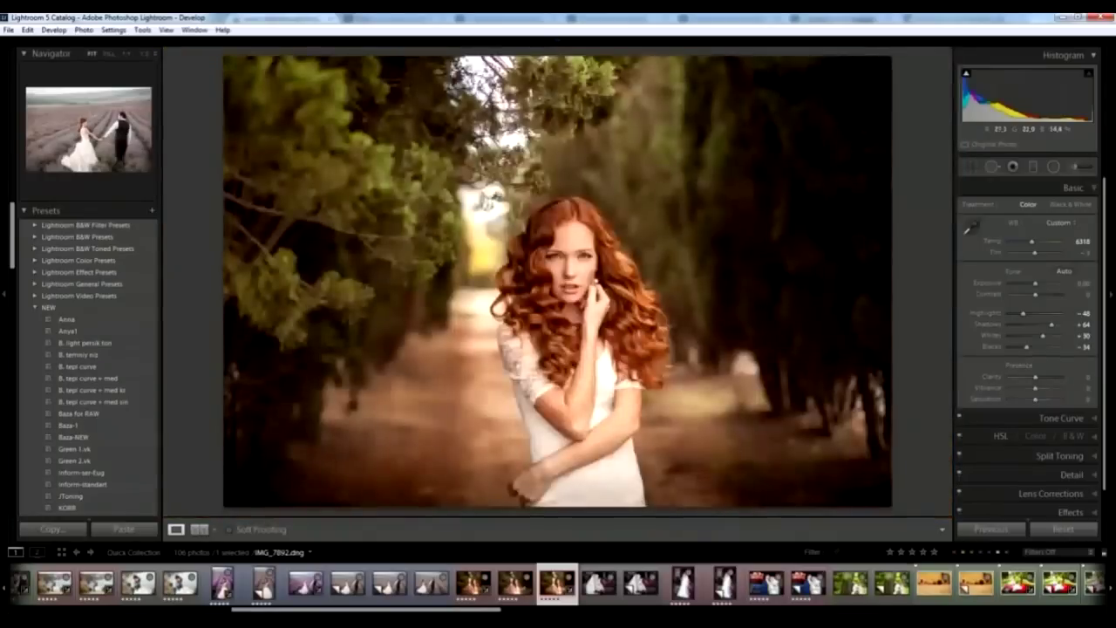
Step: Shift the split-toning Highlights Hue and boost Blue Primary saturation in Camera Calibration
scroll(1062, 475, "down", 1)
left_click(1055, 449)
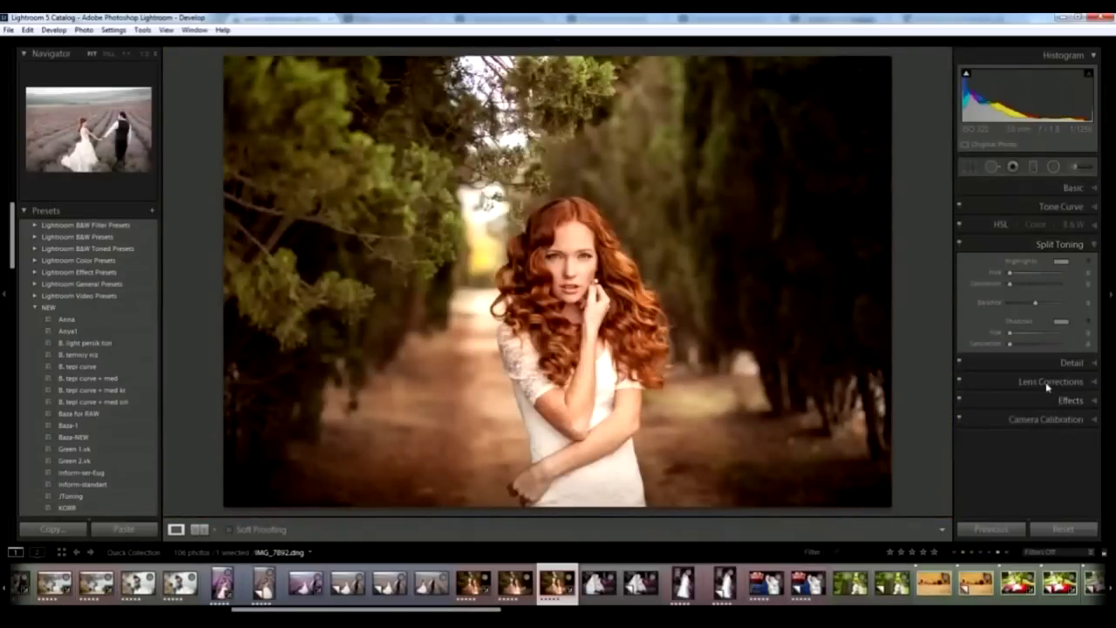
left_click_drag(1010, 274, 1013, 286)
left_click(1027, 420)
left_click_drag(1037, 504, 1046, 506)
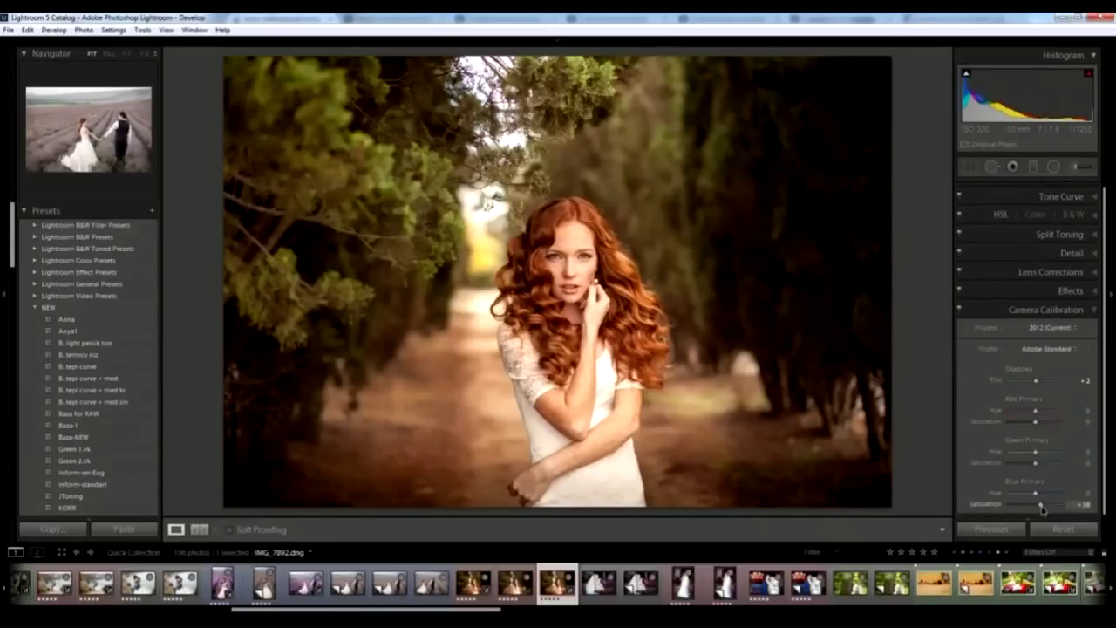
Step: Lower Yellow saturation in HSL and compare the result with the previous photo
left_click(1092, 215)
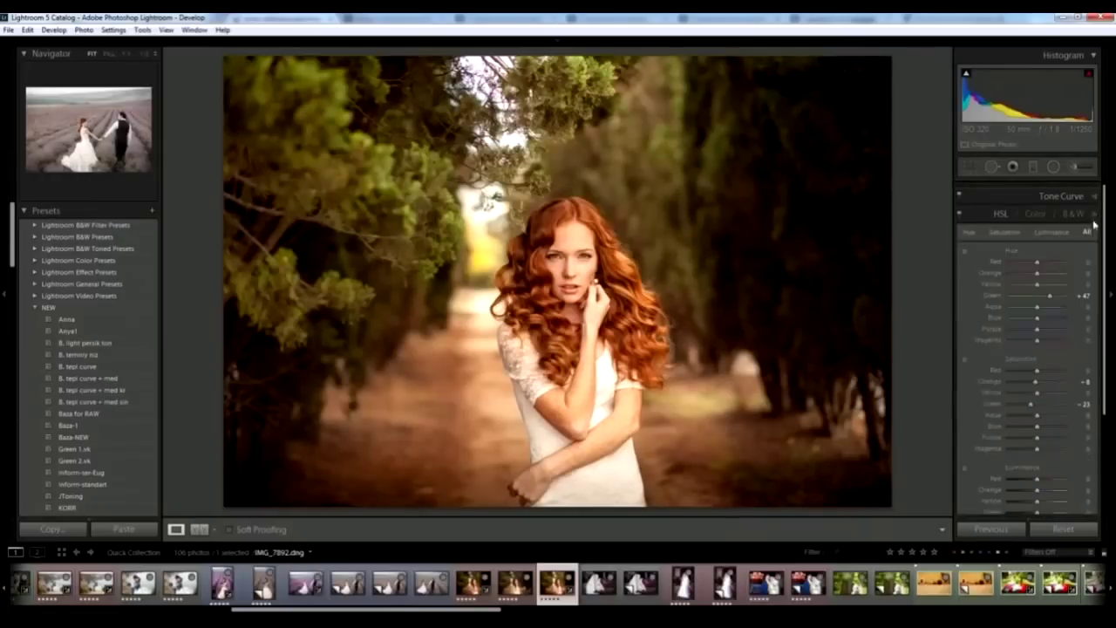
left_click_drag(1036, 395, 1033, 382)
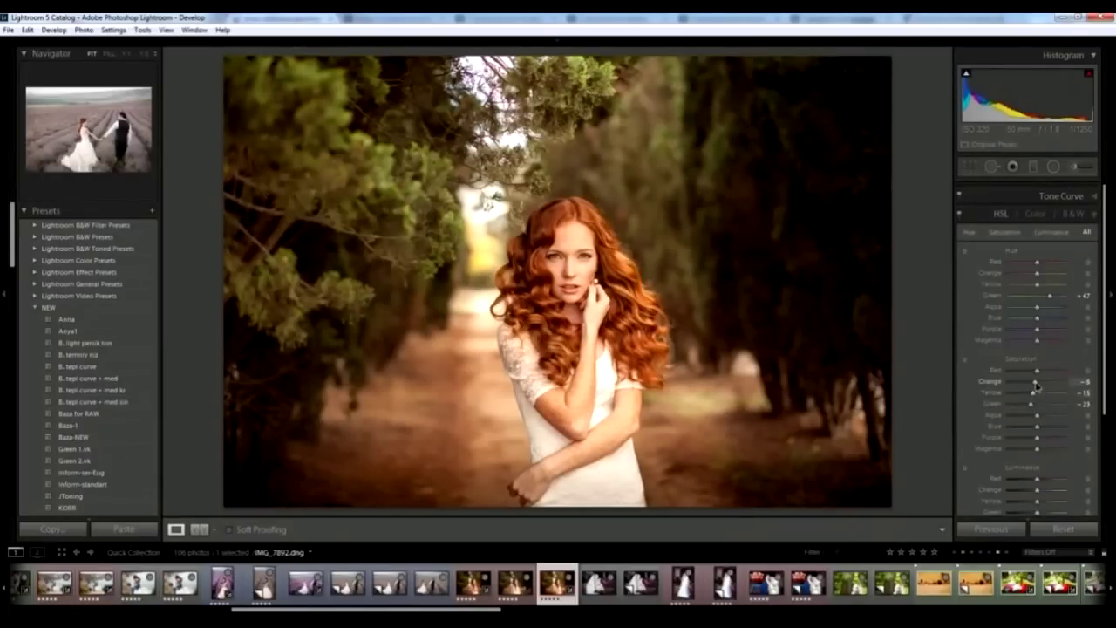
key("Left")
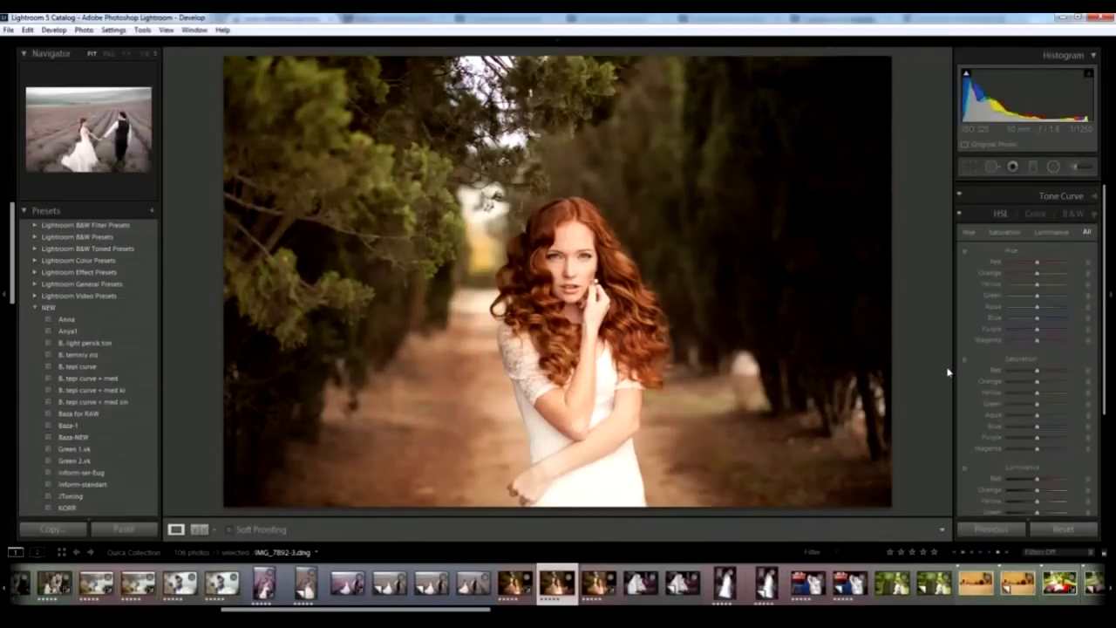
key("Right")
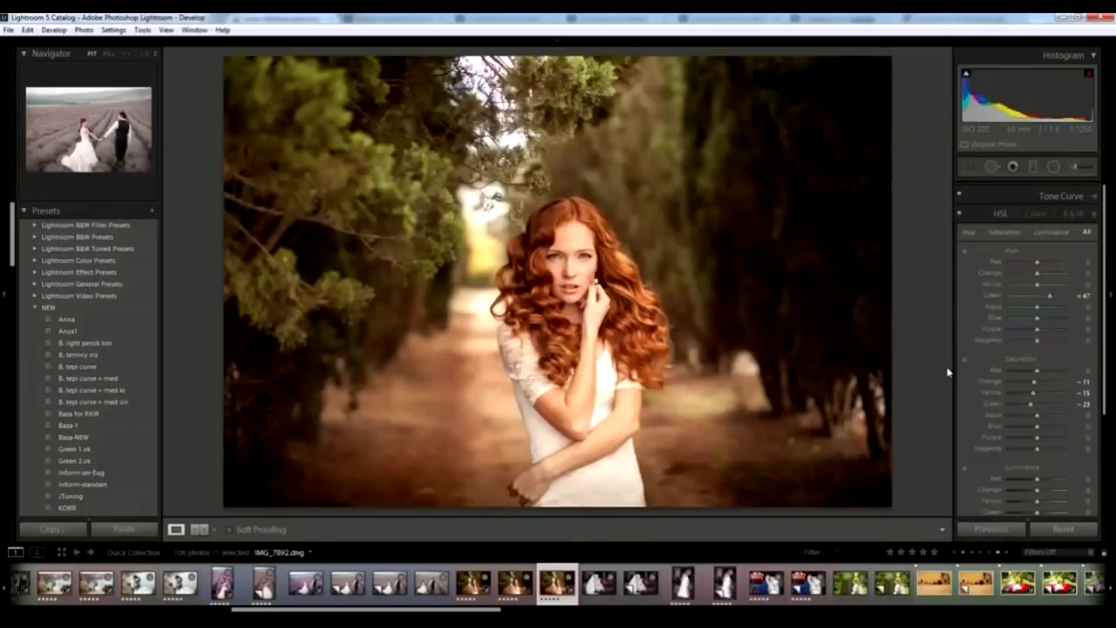
scroll(1064, 194, "up", 1)
Step: Raise Contrast to +9, check the Orange Saturation Shift history state, then return to Contrast
left_click(1068, 187)
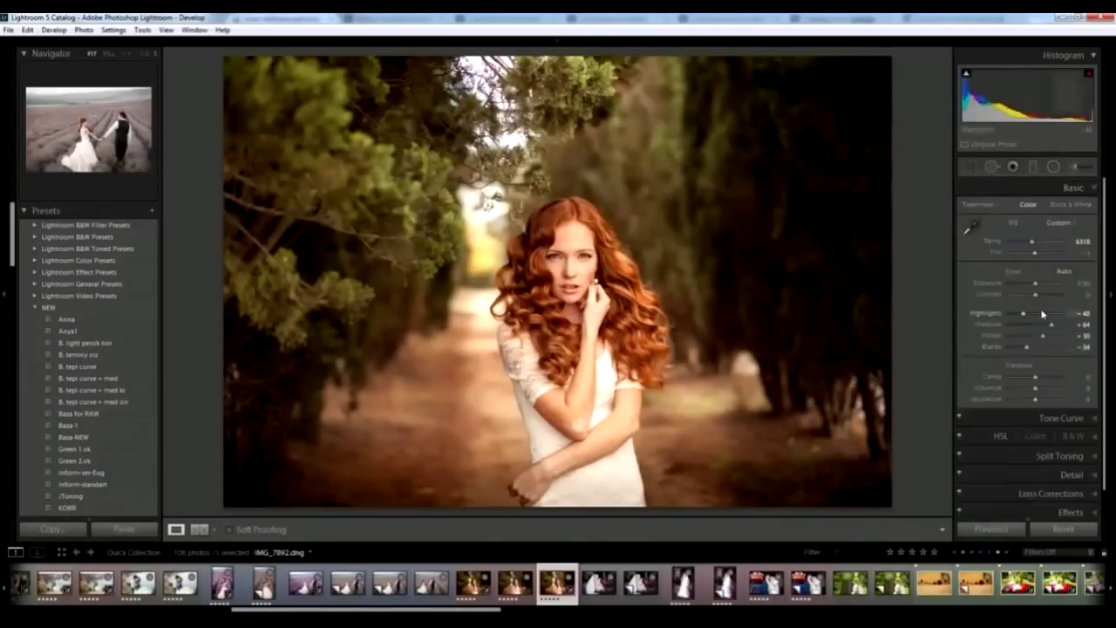
left_click_drag(1035, 296, 1031, 302)
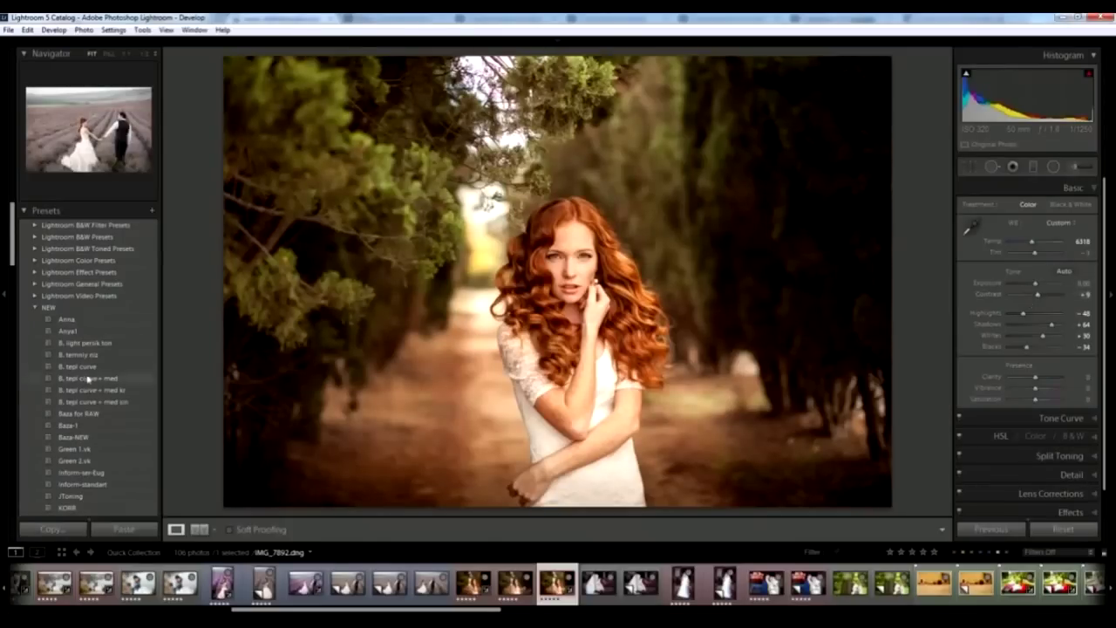
left_click_drag(12, 261, 12, 410)
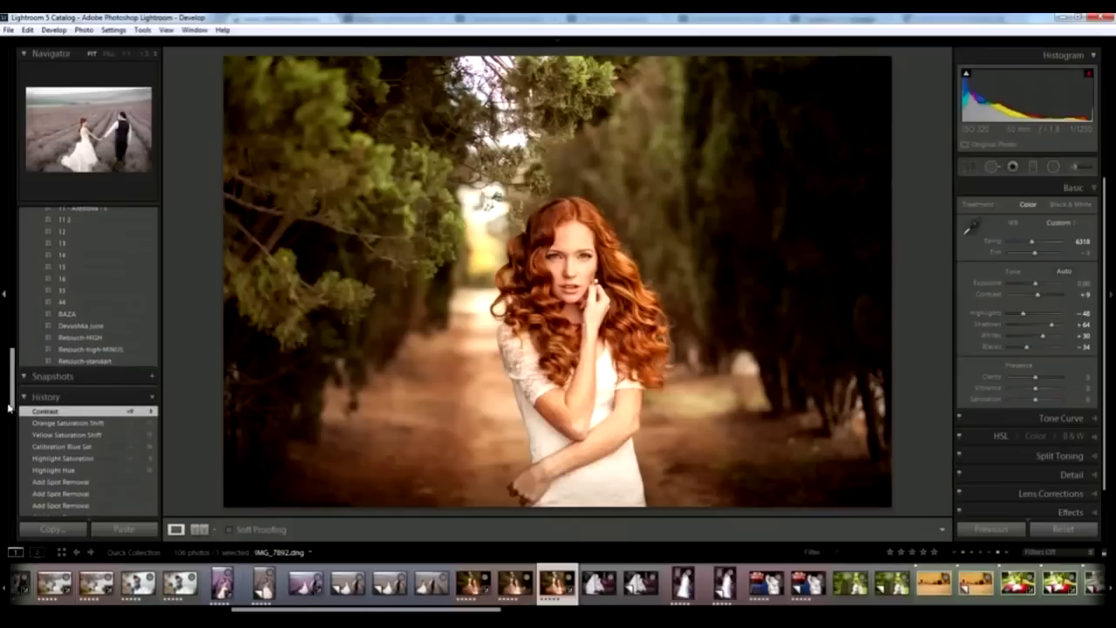
left_click(57, 423)
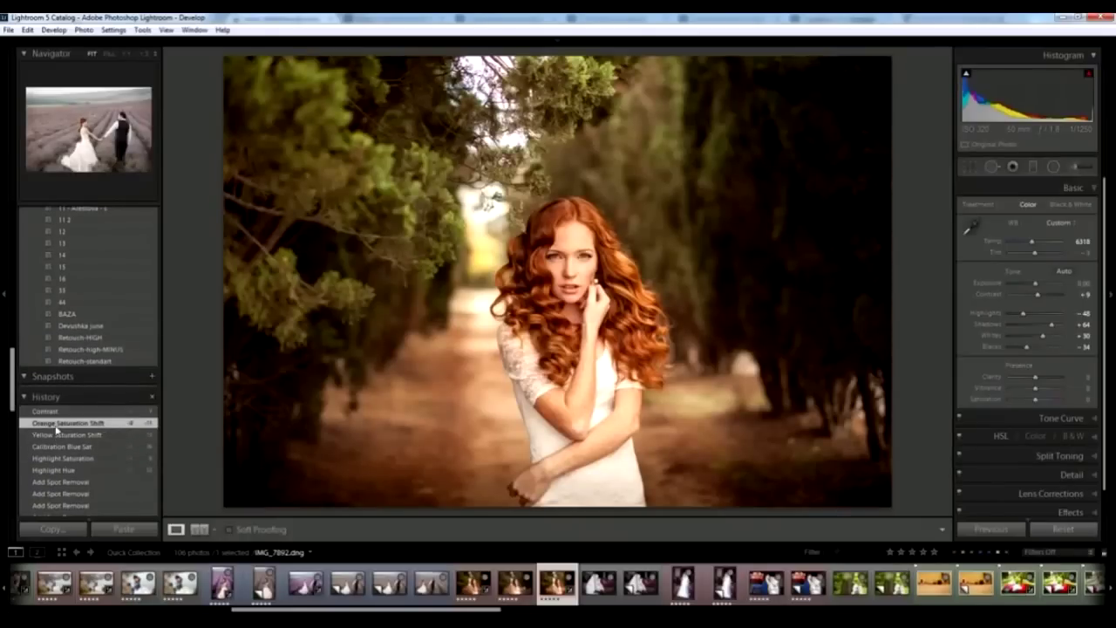
left_click(62, 411)
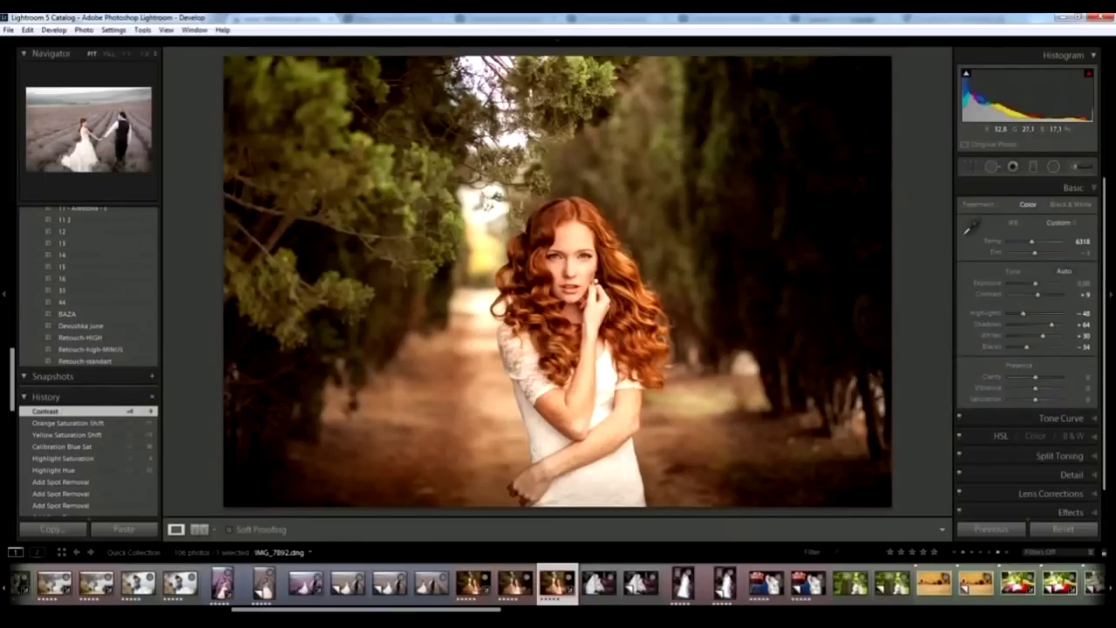
left_click(1112, 343)
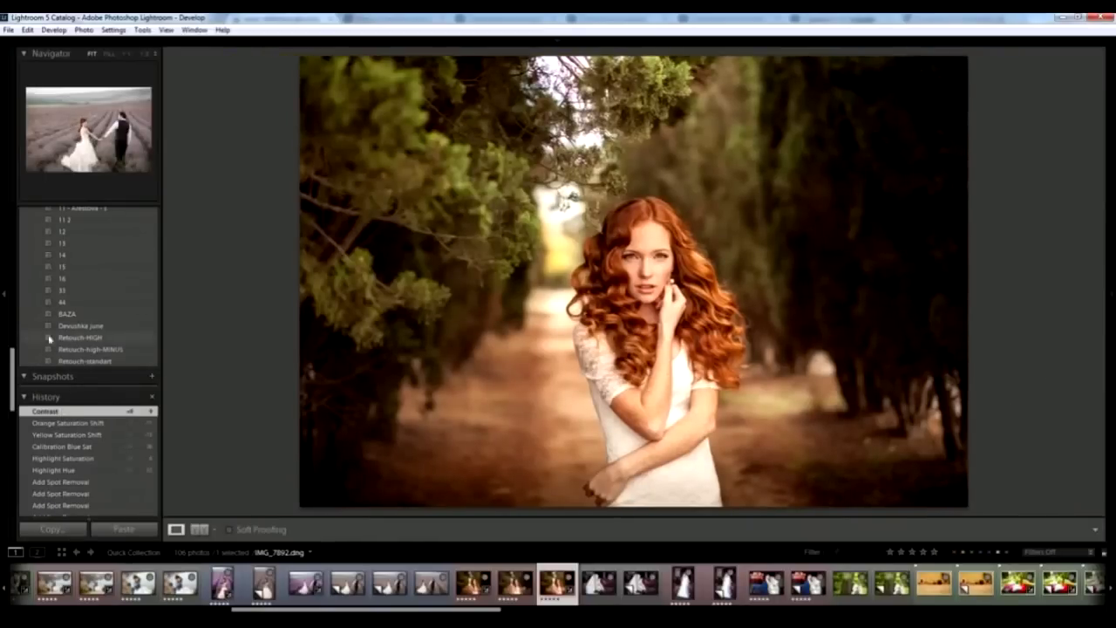
Step: Compare both versions of the redhead portrait side by side in Survey view
left_click(2, 327)
left_click(516, 591, "ctrl")
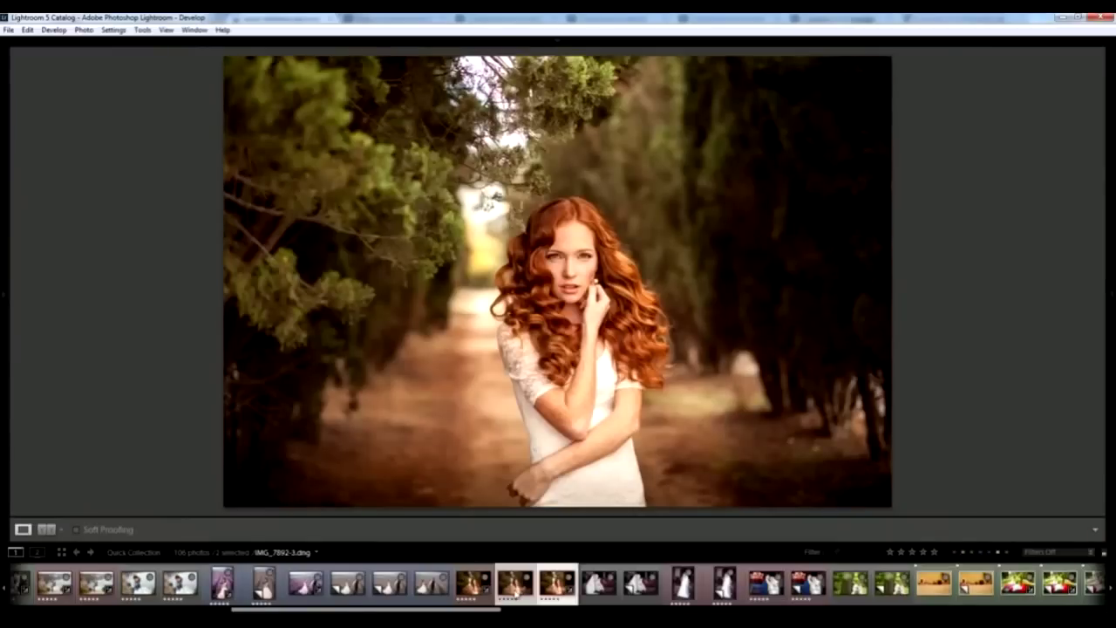
key("e")
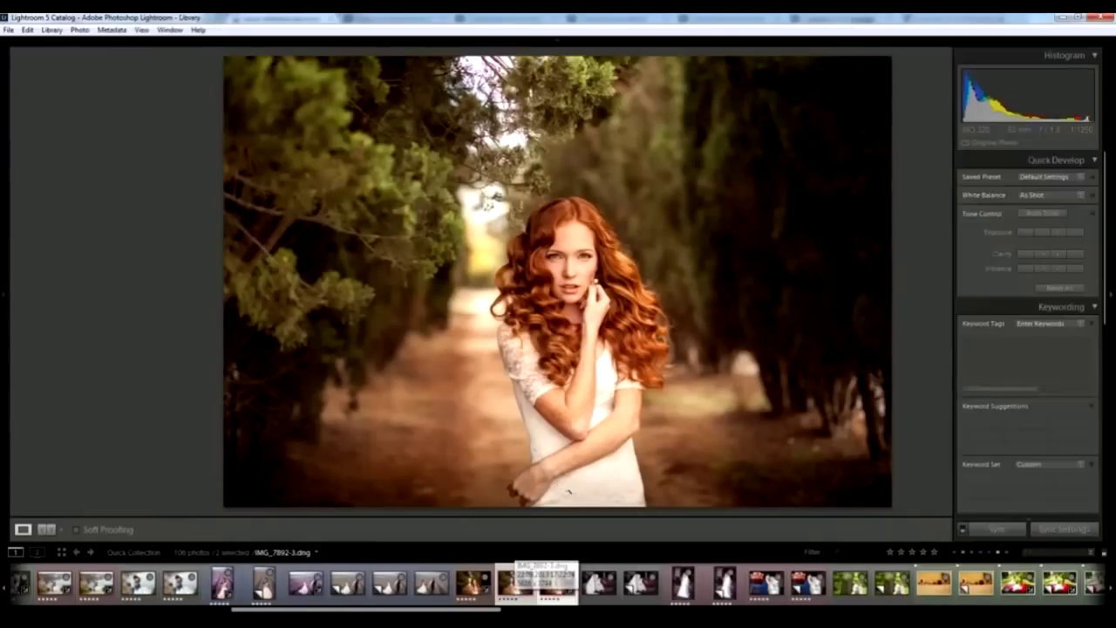
key("n")
key("Tab")
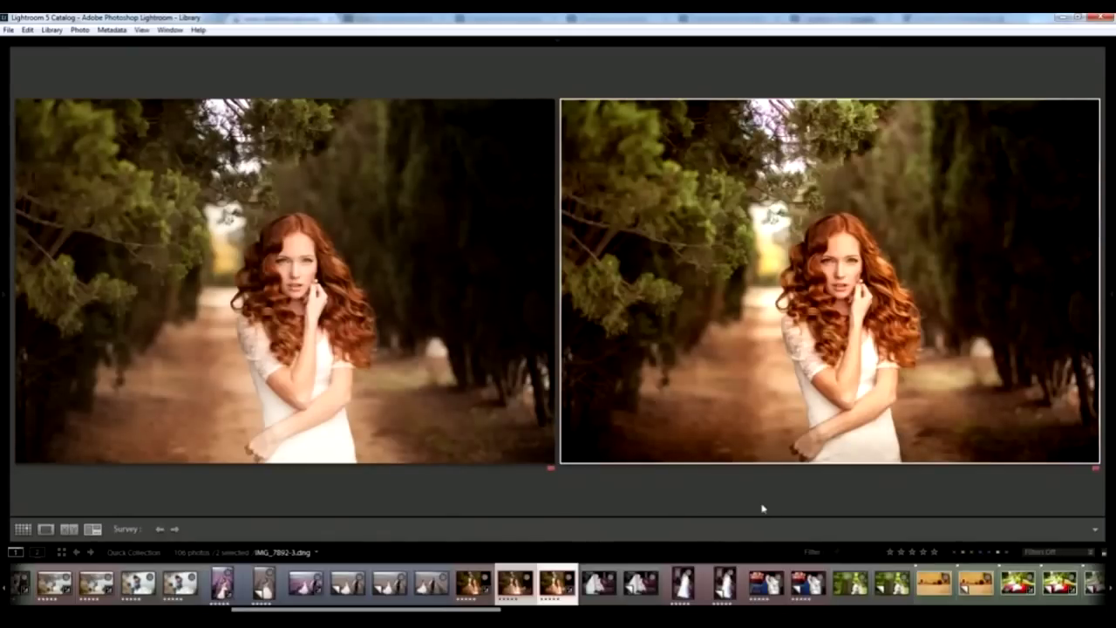
Step: Clear the selection and bring up the cliff-top couple photo IMG_1555 by the sea
key("ctrl+d")
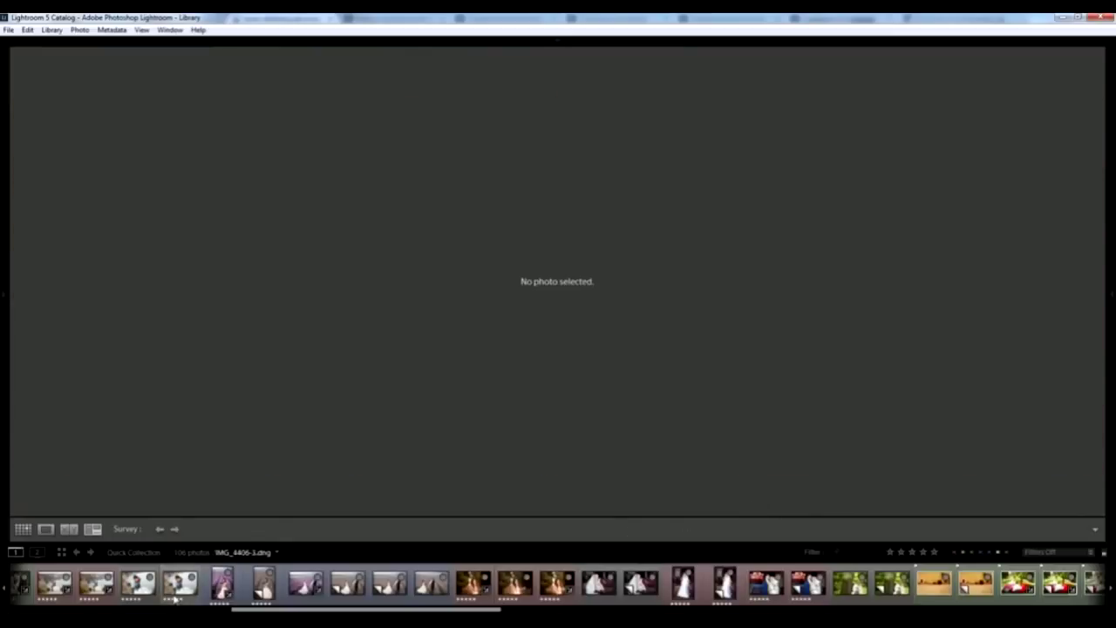
left_click(180, 586)
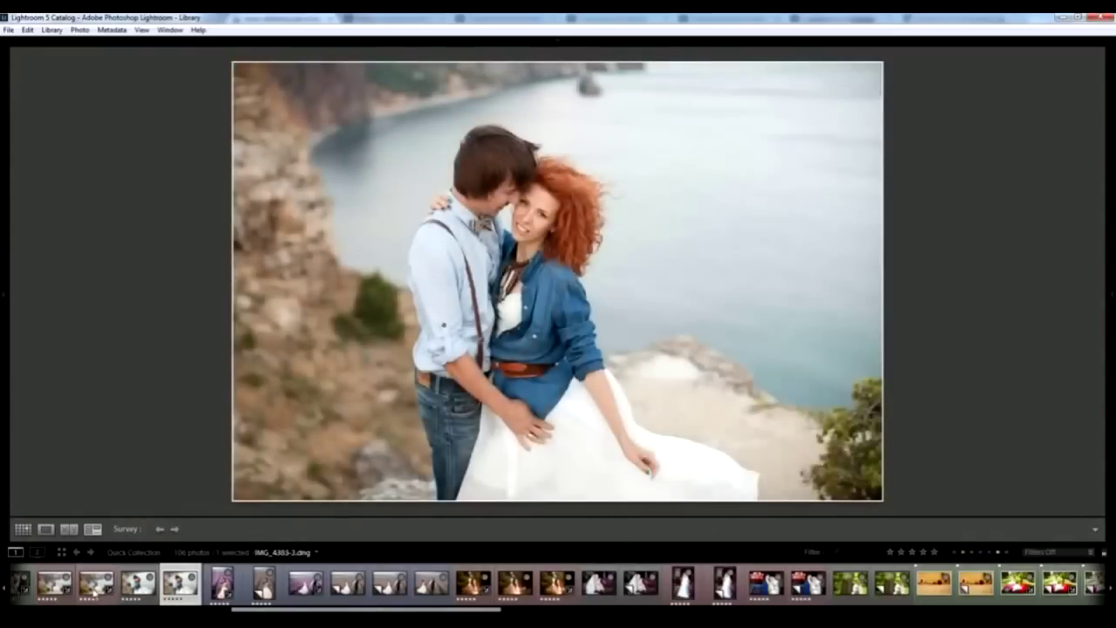
left_click(94, 586)
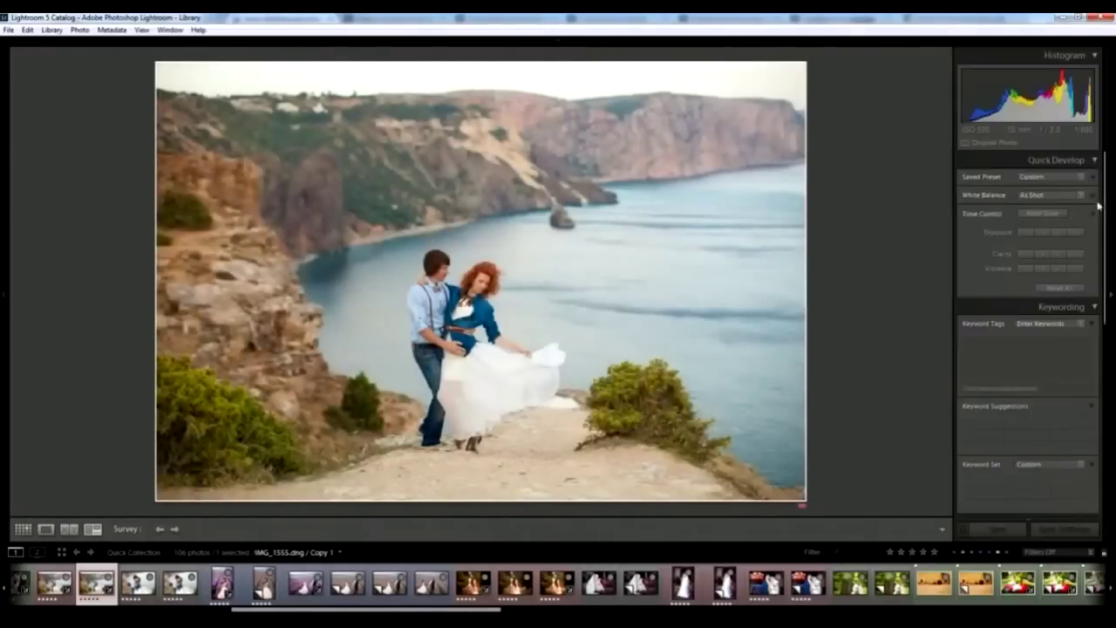
Step: Move the cliff photo into Develop, then view and close the круг colour-wheel image
left_click(876, 62)
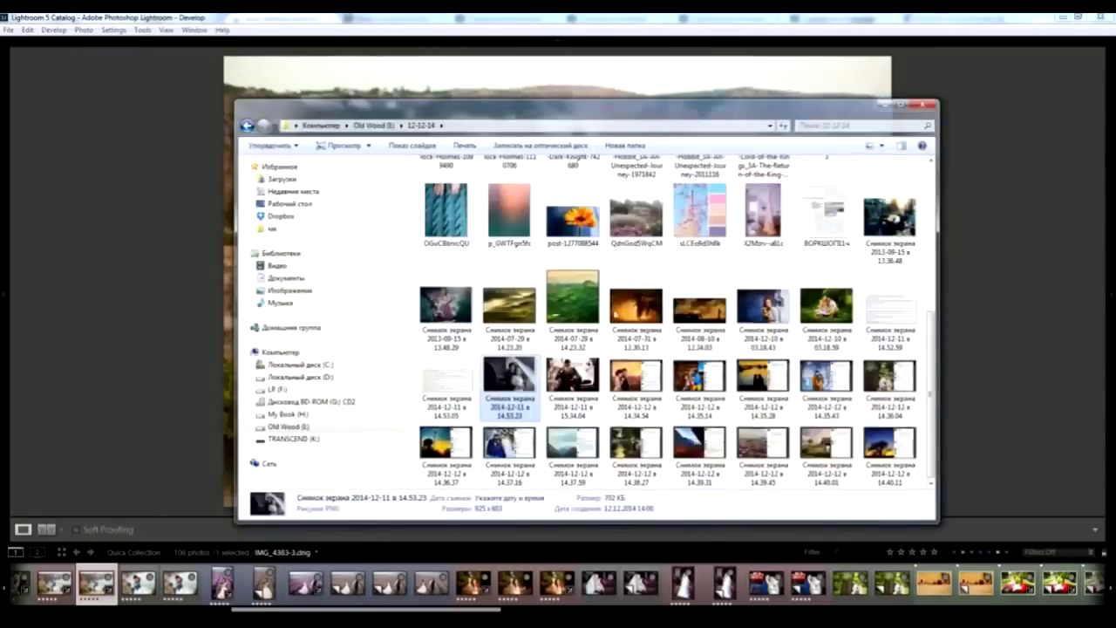
scroll(617, 315, "up", 10)
double_click(630, 199)
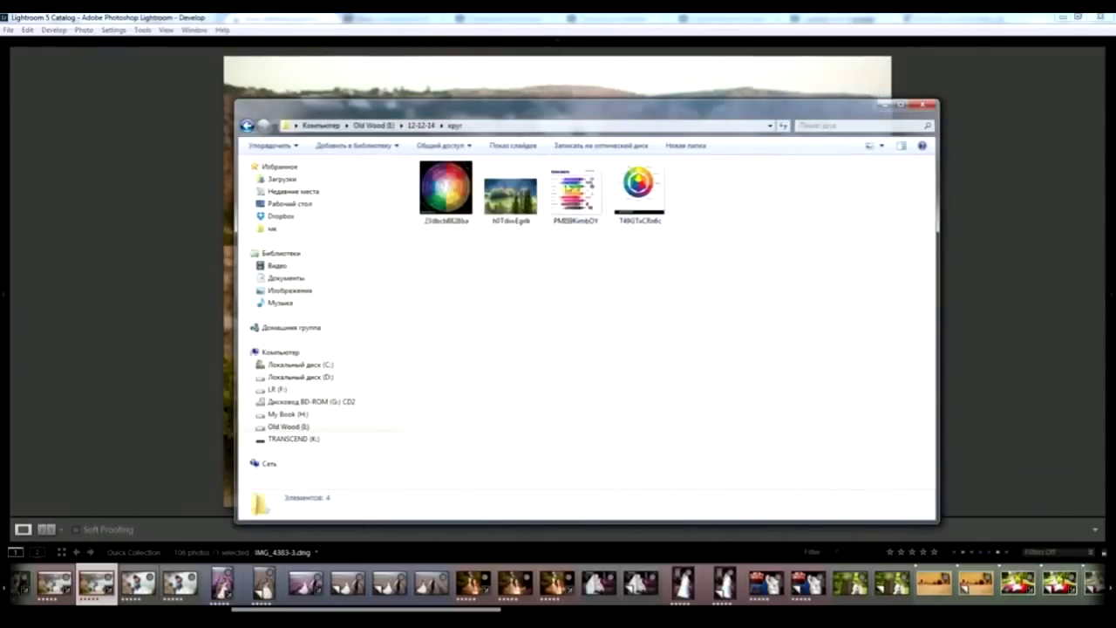
double_click(637, 187)
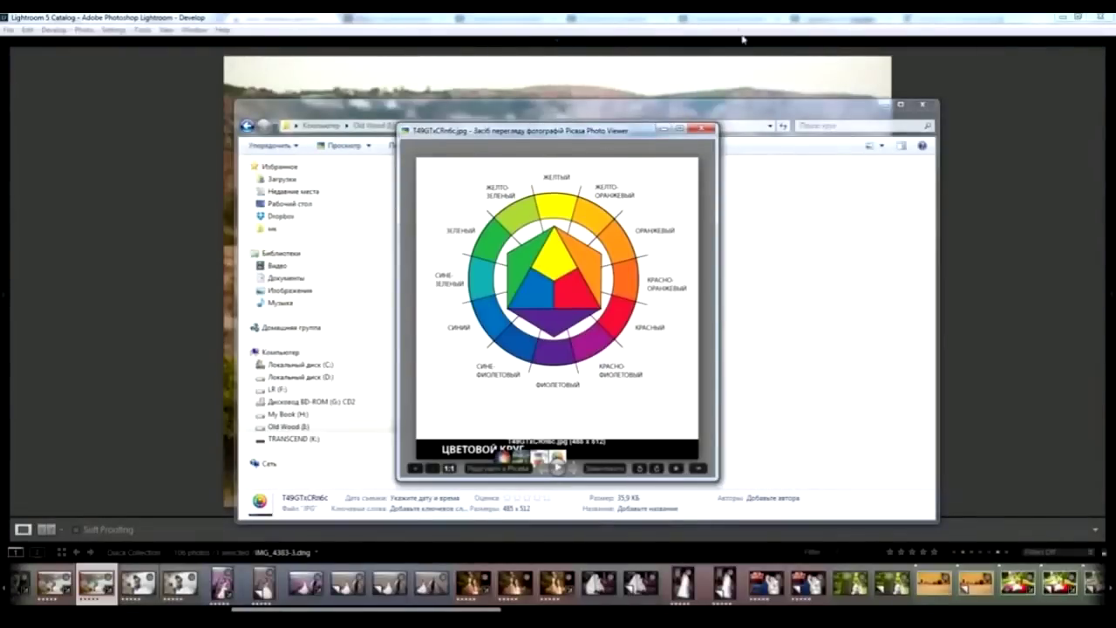
left_click(738, 23)
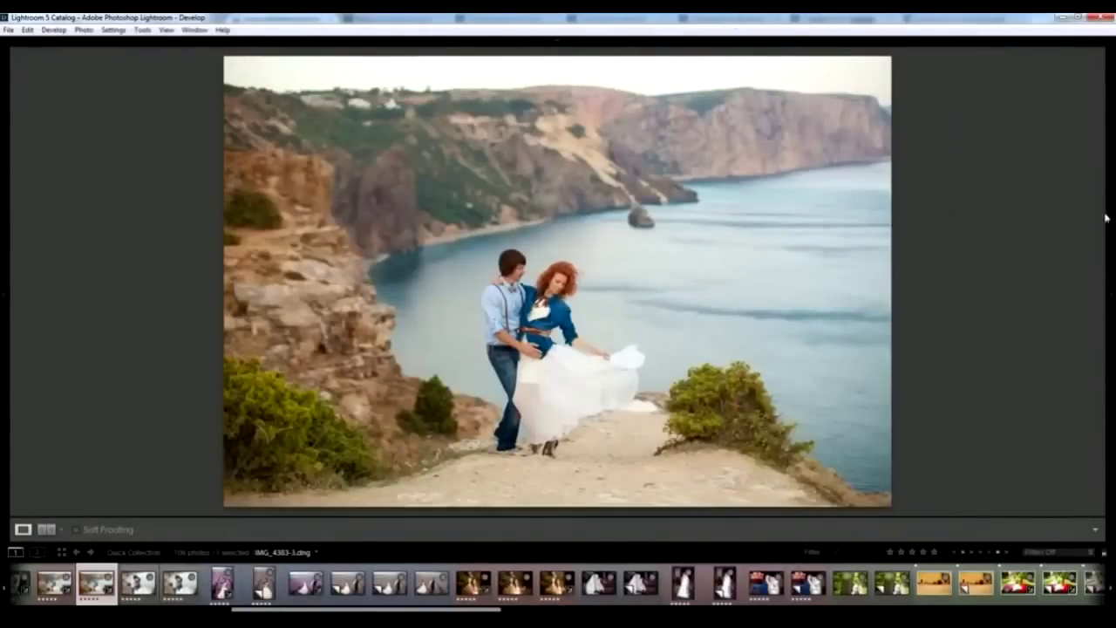
Step: Reset the cliff photo to its unedited settings, zeroing the Blacks and Whites sliders
left_click(1110, 240)
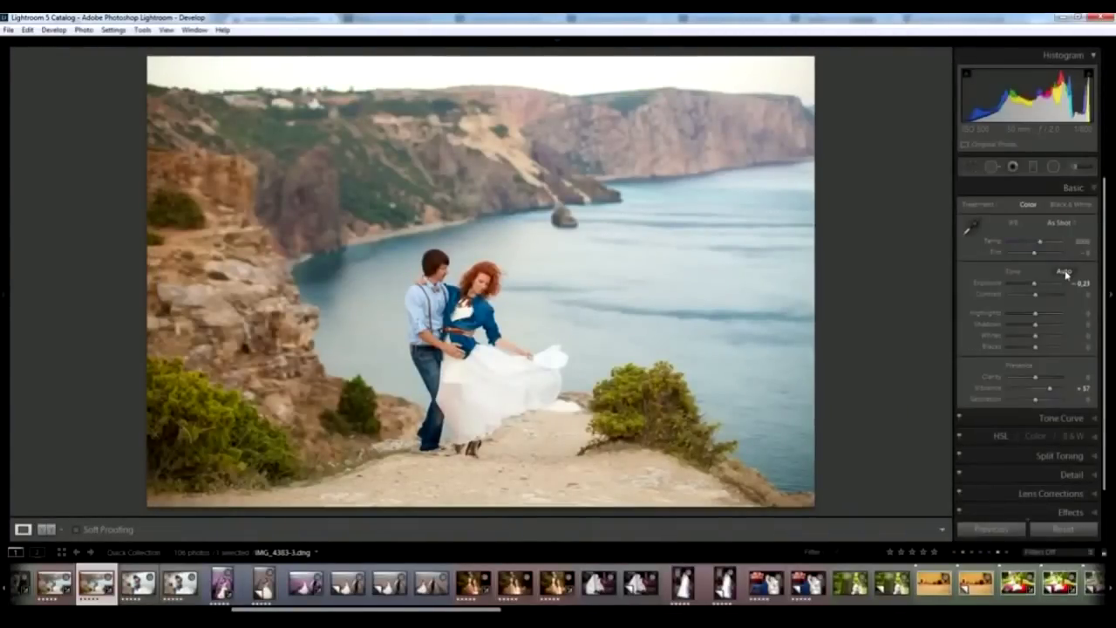
left_click(1073, 528)
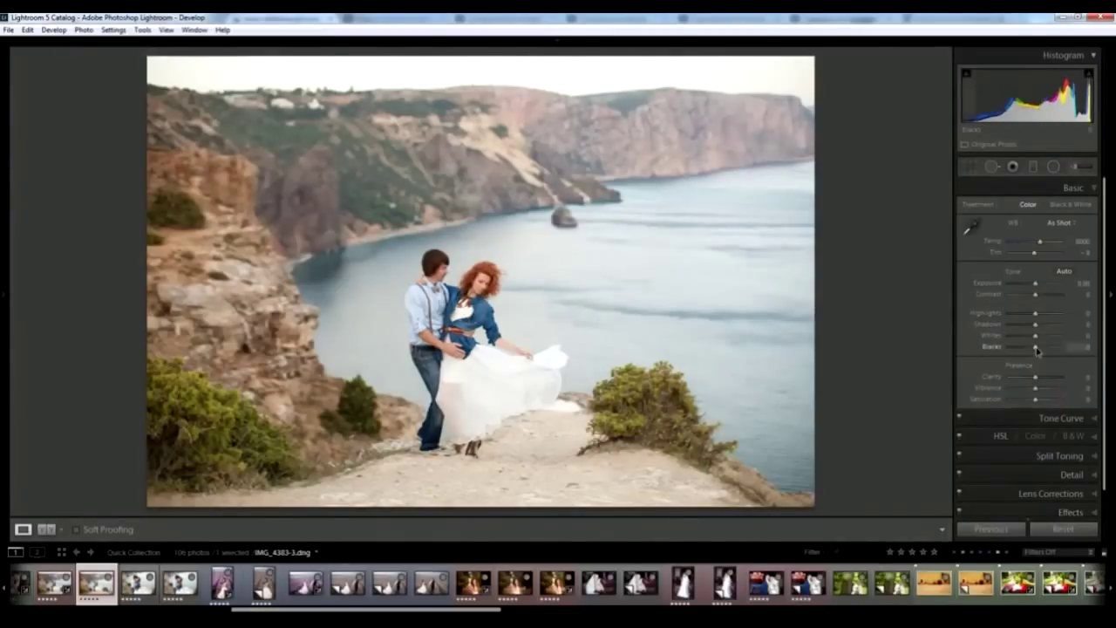
left_click_drag(1037, 349, 1046, 336)
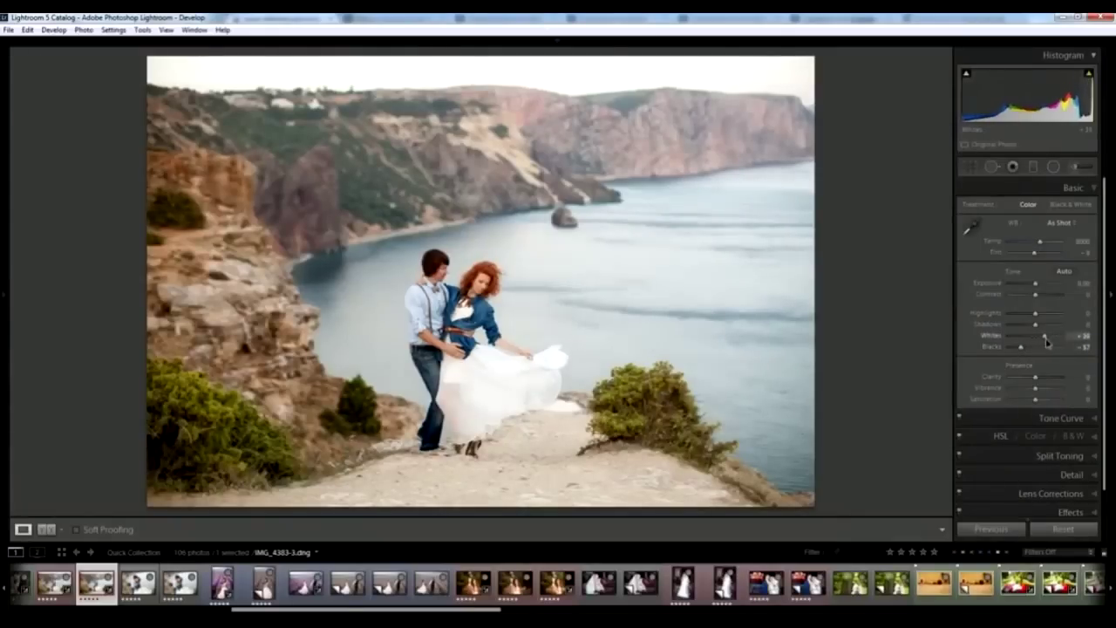
double_click(992, 346)
double_click(992, 335)
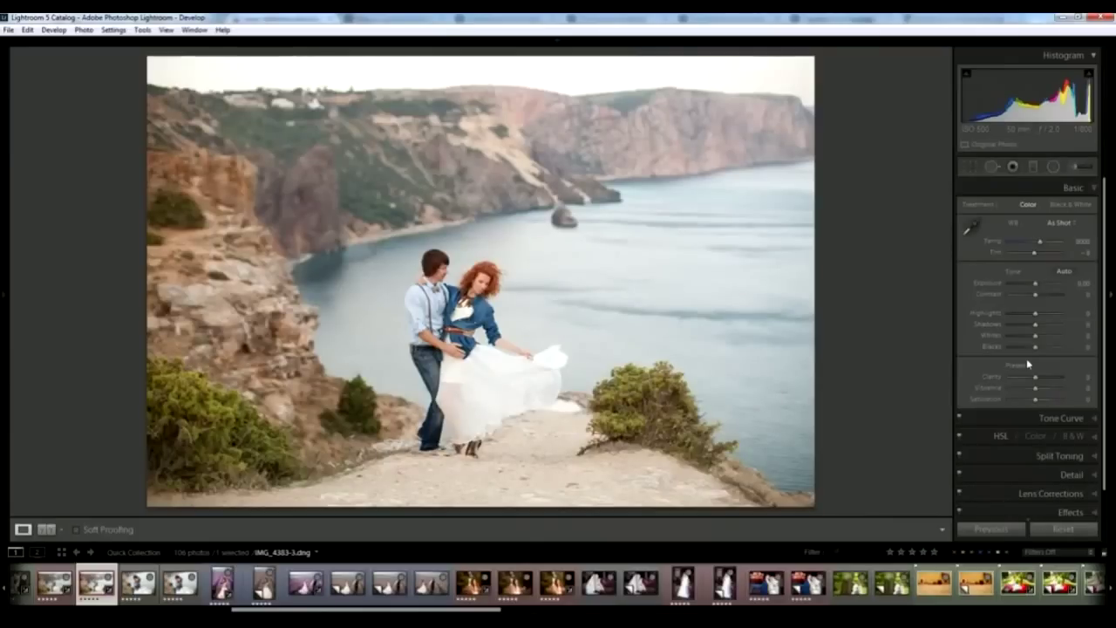
left_click(1022, 422)
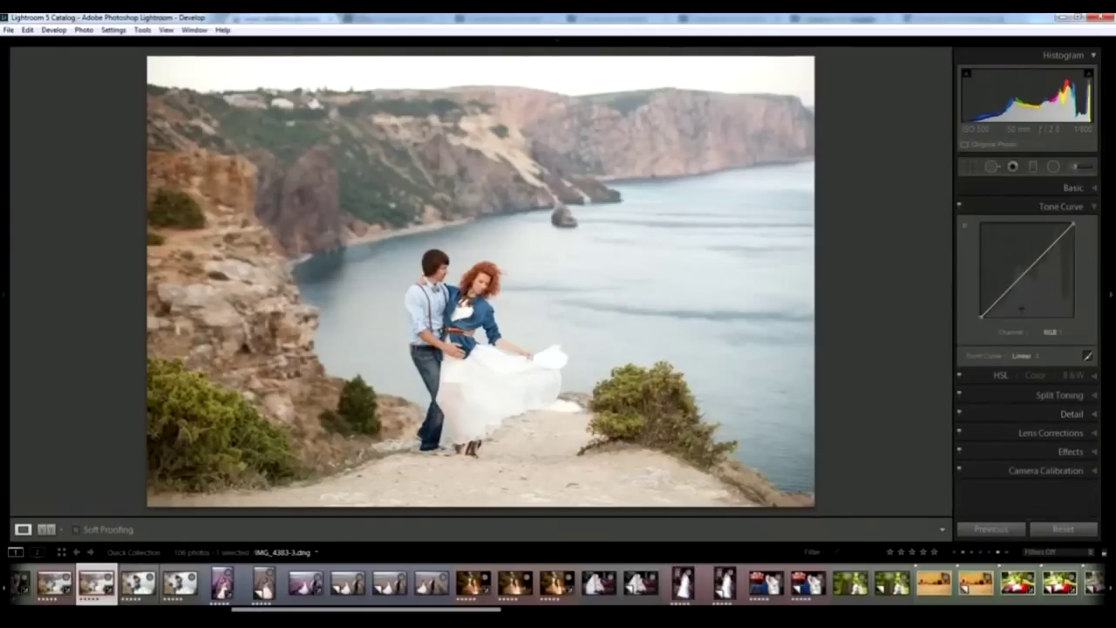
Step: Set Blacks −61, Whites +39, Shadows +39 and Highlights −100 in the Basic panel
left_click(999, 187)
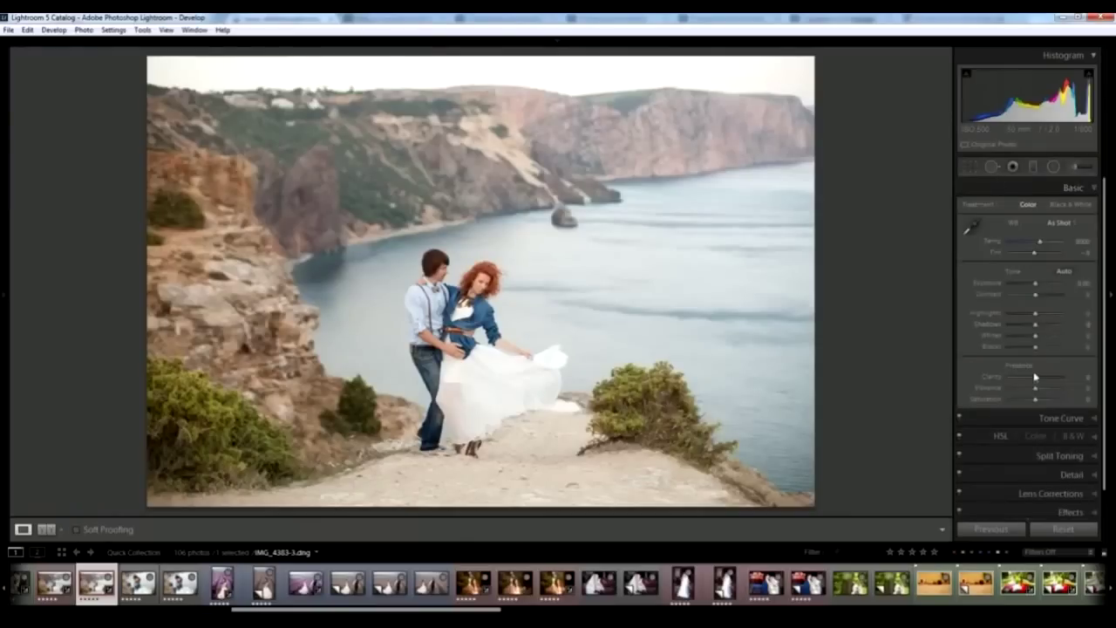
mouse_move(1036, 348)
left_mouse_down()
mouse_move(1024, 348)
mouse_move(1043, 339)
left_mouse_up()
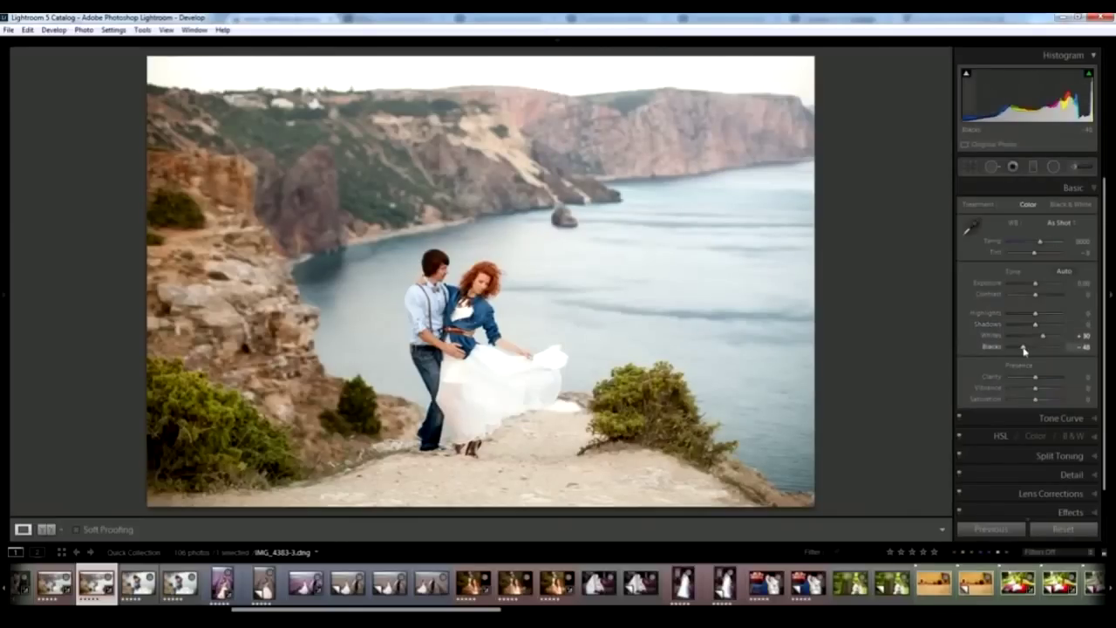
left_click_drag(1025, 351, 1045, 337)
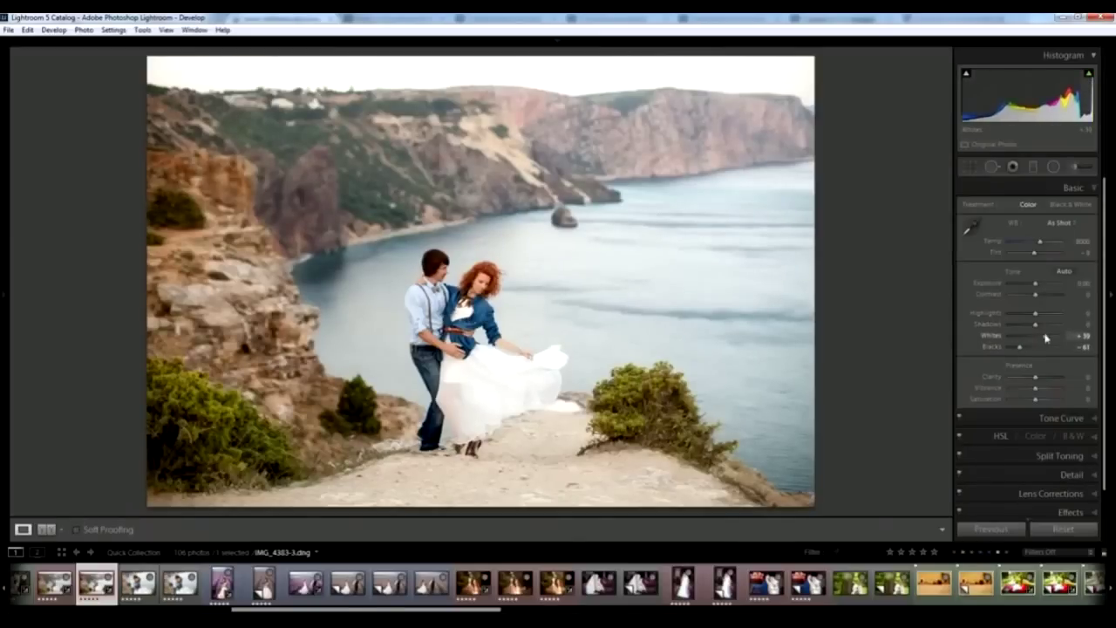
mouse_move(1036, 327)
left_mouse_down()
mouse_move(1047, 328)
mouse_move(1019, 316)
mouse_move(960, 326)
left_mouse_up()
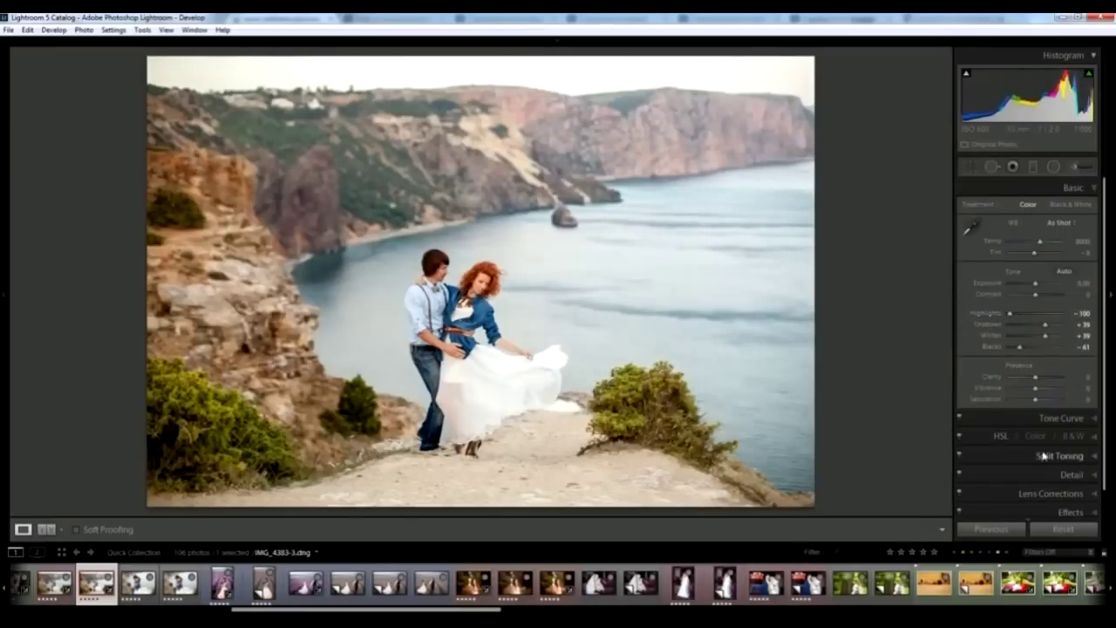
Step: Raise Blue Primary saturation to +81 in Camera Calibration and Contrast to +14
scroll(1043, 458, "down", 1)
left_click(1046, 504)
left_click_drag(1036, 504, 1061, 511)
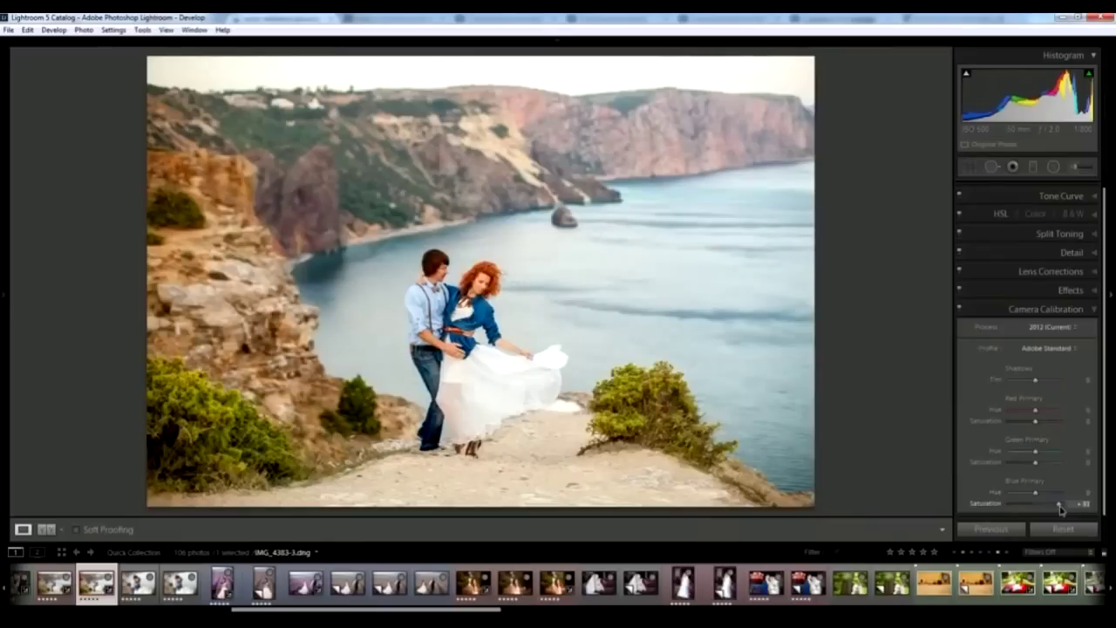
scroll(1064, 229, "up", 1)
left_click(1070, 190)
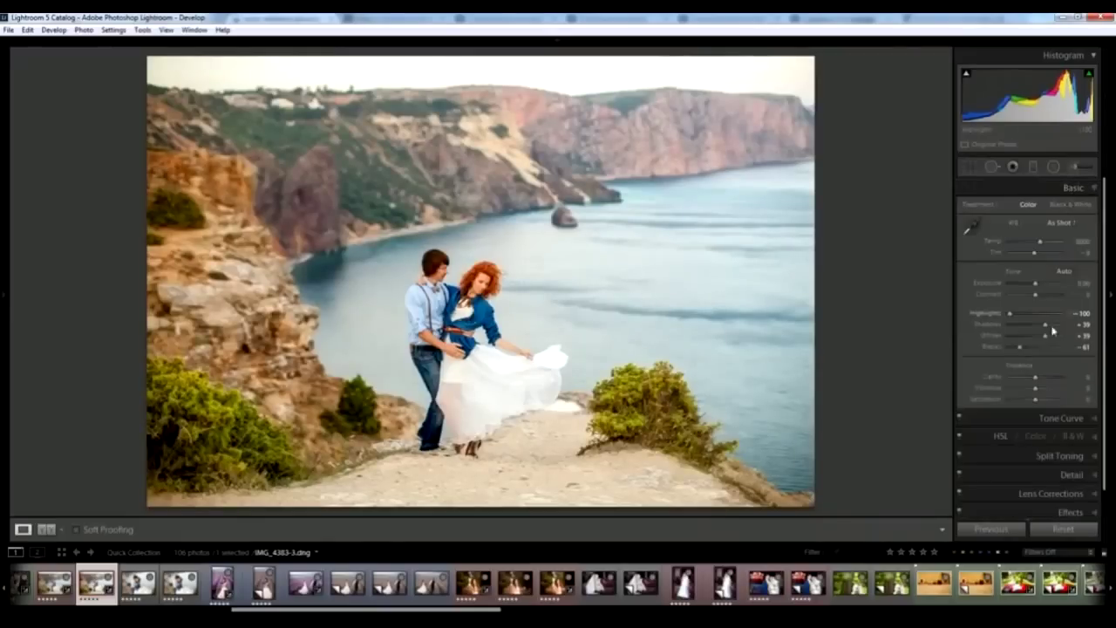
left_click_drag(1034, 295, 1039, 295)
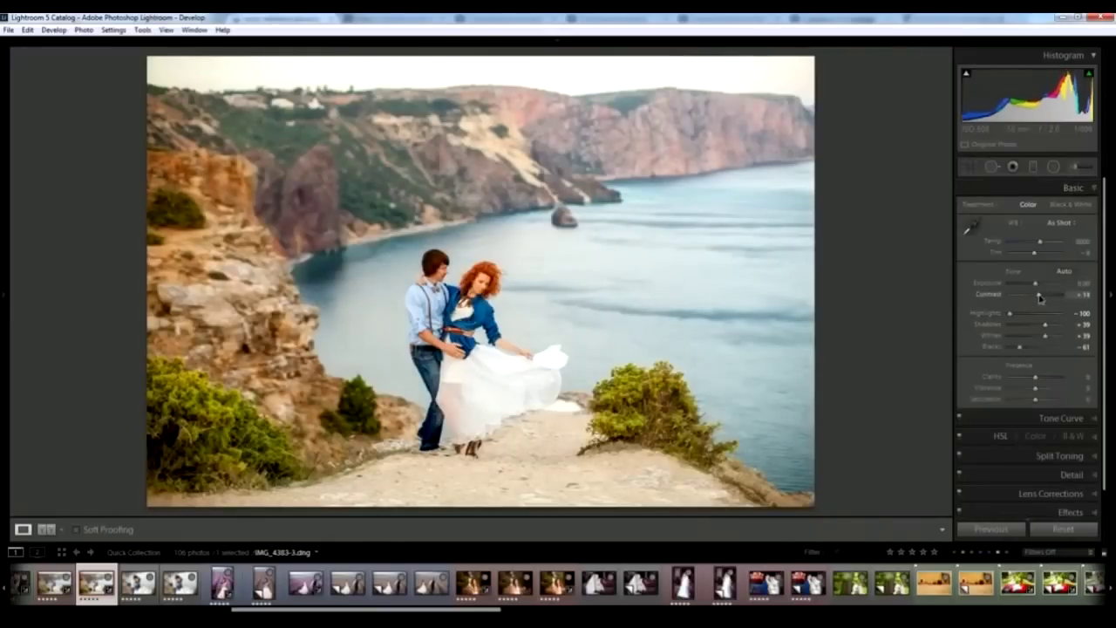
Step: Drag the HSL Orange saturation slider down to −21
left_click(1095, 439)
left_click_drag(1038, 364, 1033, 370)
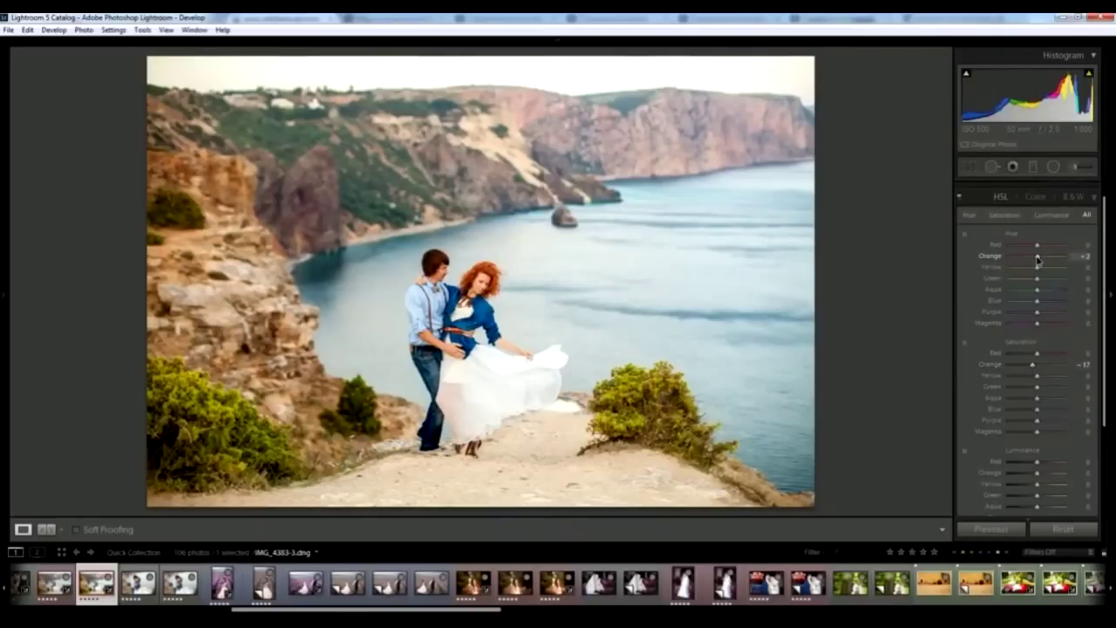
left_click_drag(1035, 366, 1033, 370)
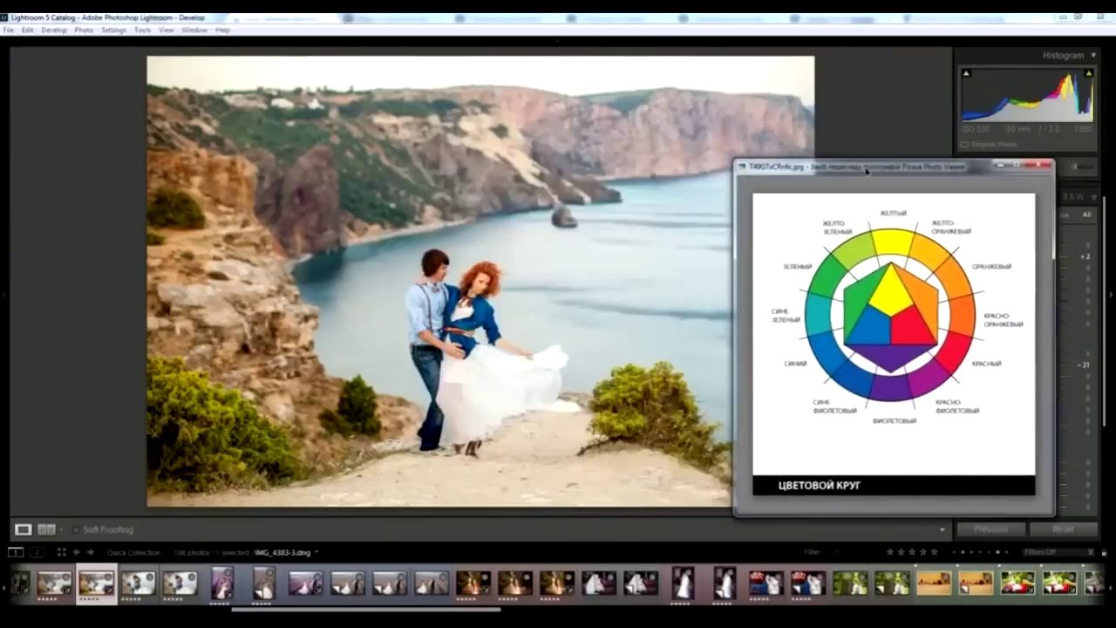
Step: Move the Picasa colour-wheel reference beside the photo to compare, then close it
left_click_drag(530, 125, 867, 171)
left_click(726, 19)
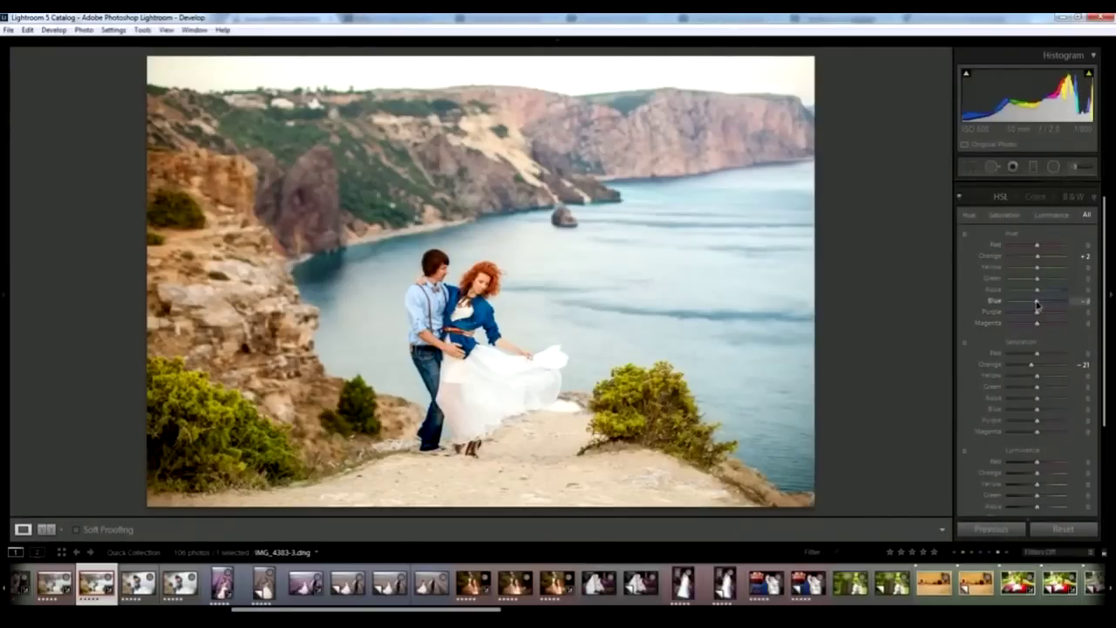
Step: Shift the cliff photo's HSL Blue hue to -15, pushing the sea toward cyan
left_click_drag(1037, 301, 1033, 308)
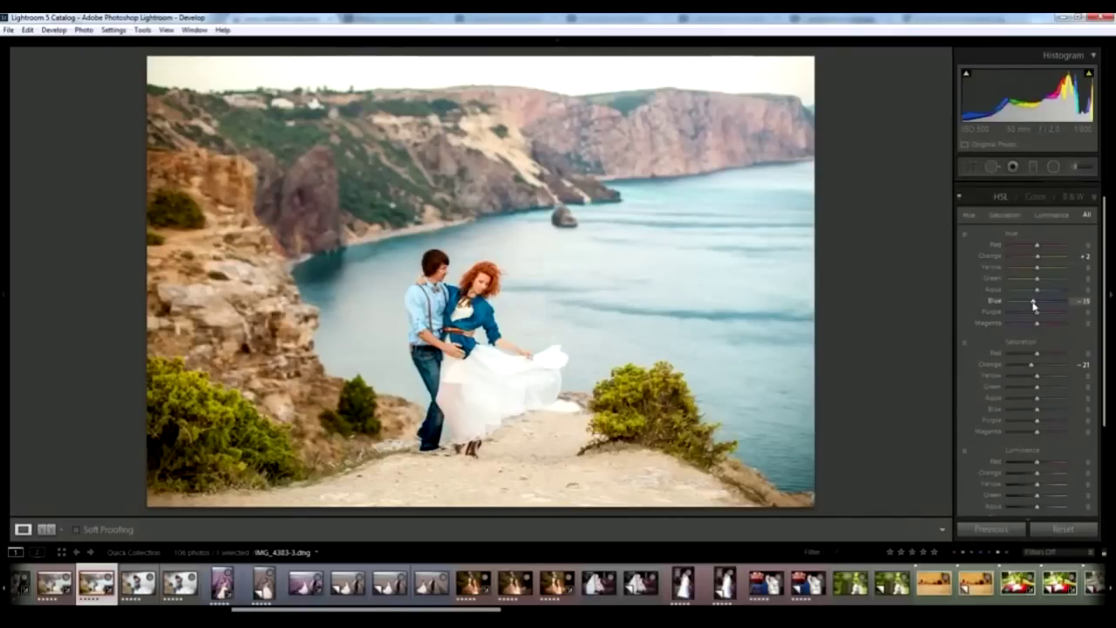
left_click_drag(1033, 304, 1036, 305)
left_click(1033, 166)
Step: Darken the photo's edges with Exposure -0.55 graduated filters: bottom, left cliffs, right, lower corners
double_click(973, 206)
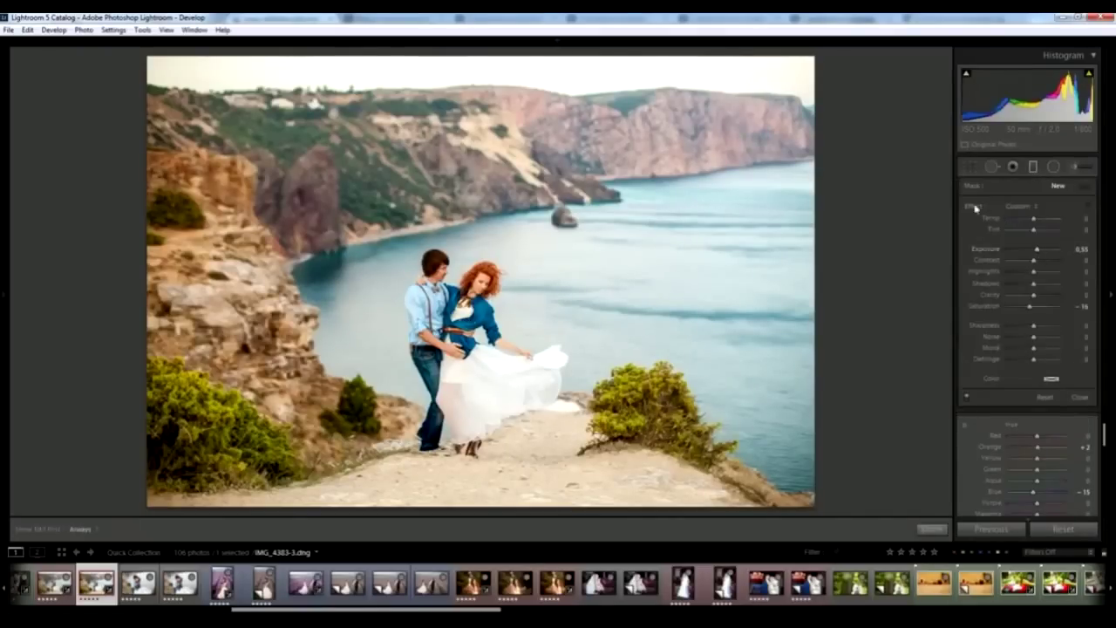
left_click_drag(1034, 249, 1031, 248)
left_click_drag(526, 492, 457, 271)
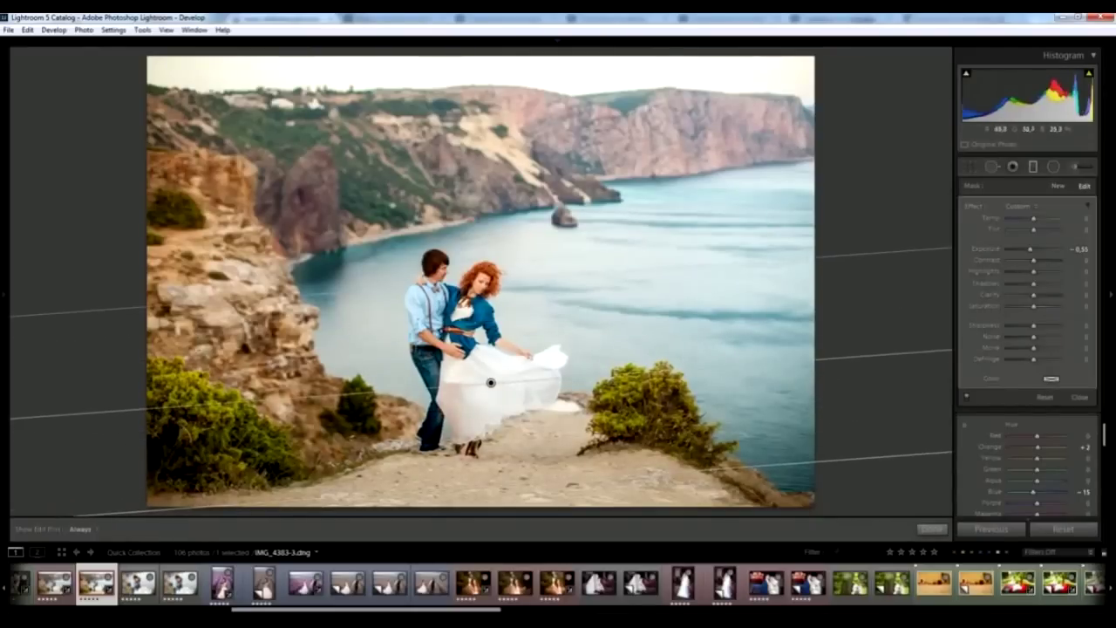
left_click_drag(201, 343, 386, 217)
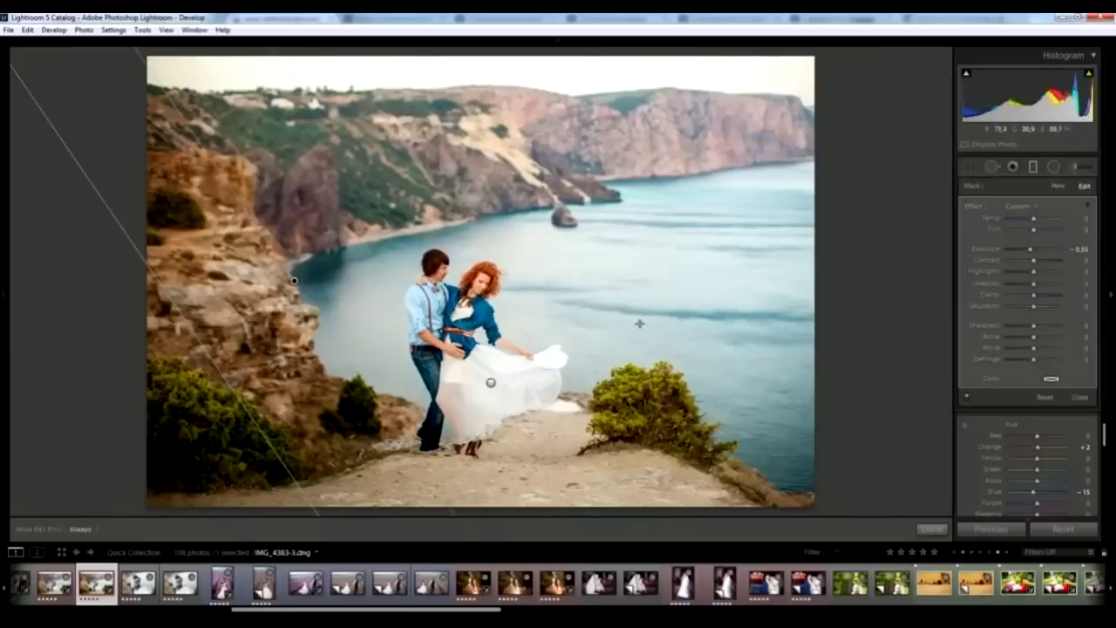
left_click_drag(638, 320, 443, 195)
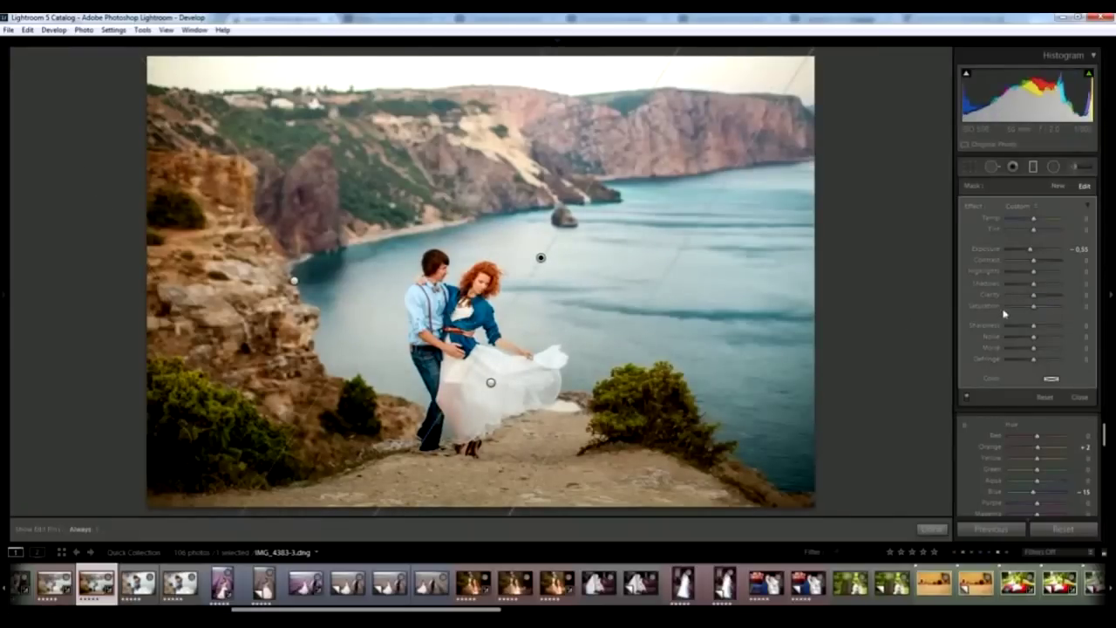
left_click_drag(541, 258, 602, 293)
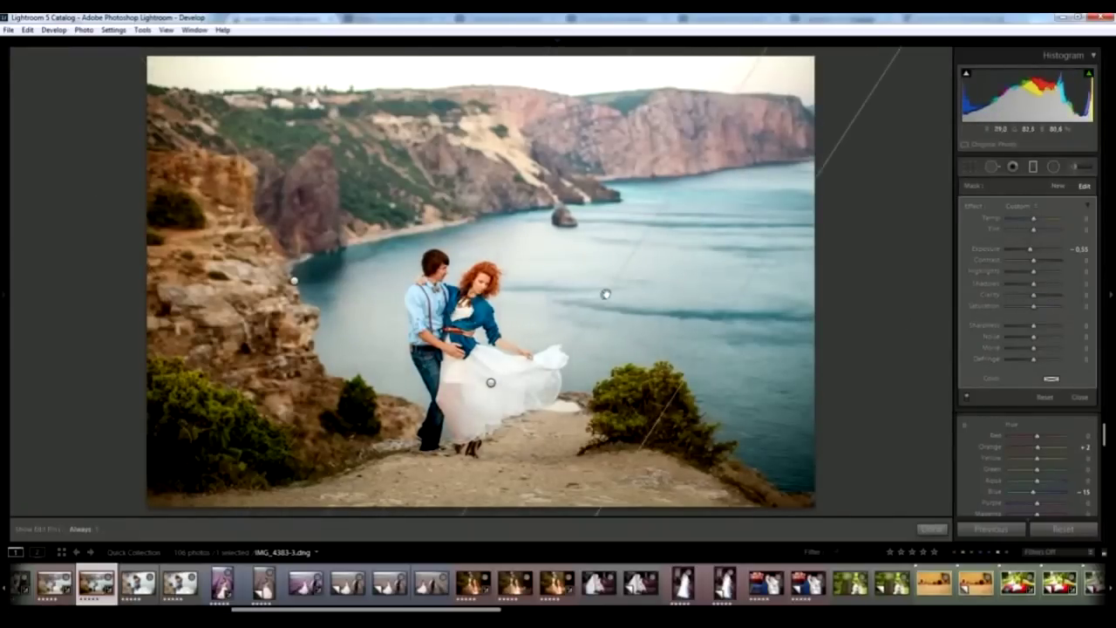
left_click_drag(1033, 250, 1036, 251)
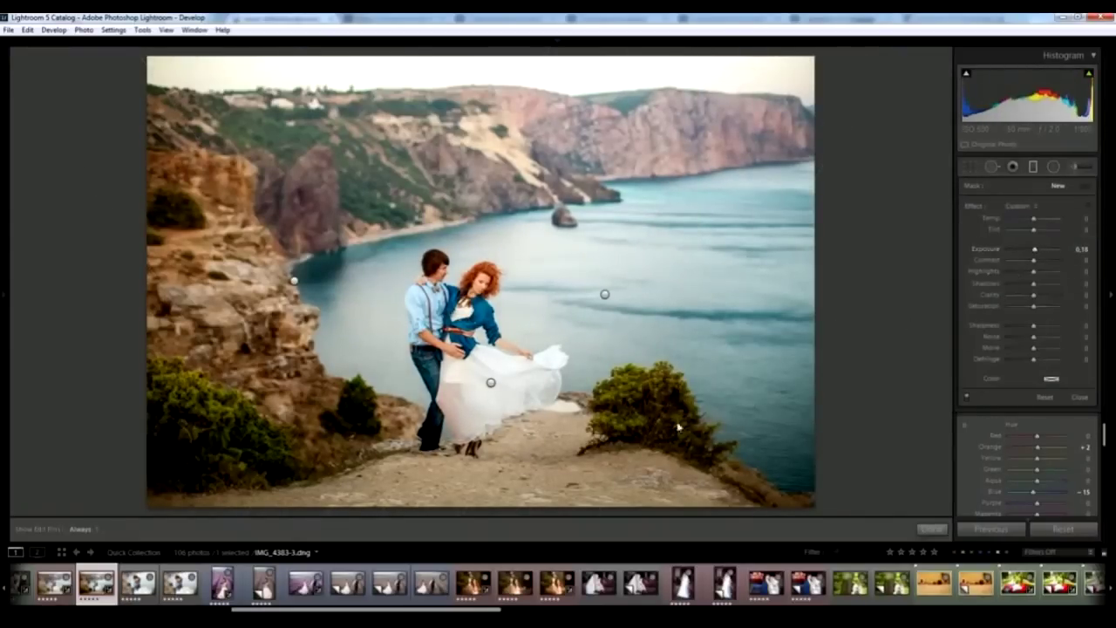
left_click_drag(659, 439, 616, 344)
left_click_drag(204, 451, 295, 350)
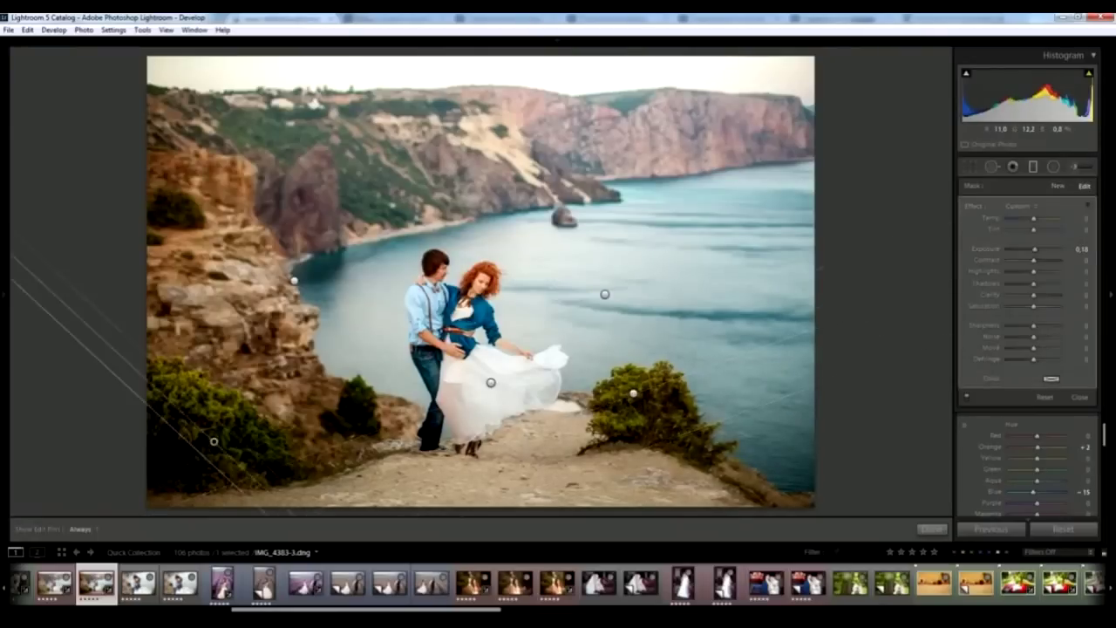
key("m")
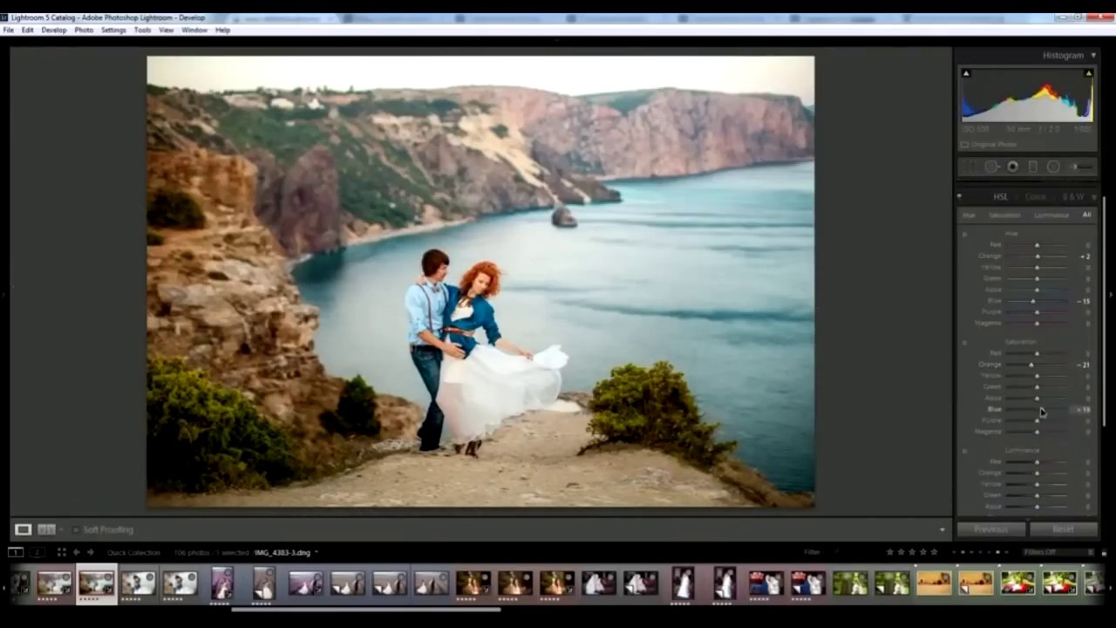
Step: Add a sky graduated filter with Highlights -100 and a light blue tint
left_click(1034, 166)
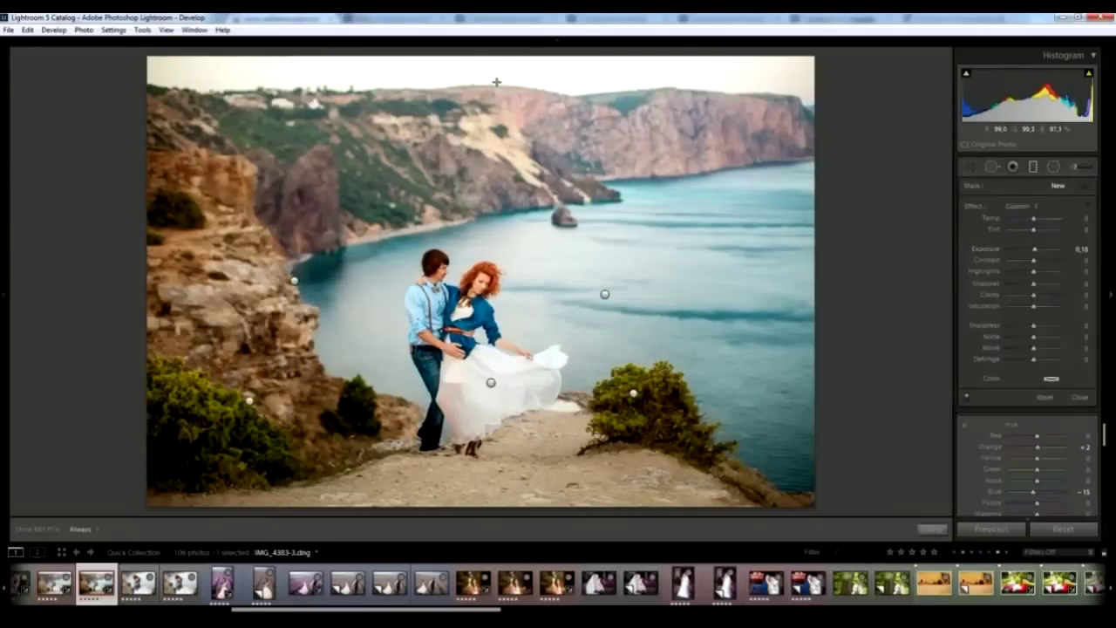
left_click_drag(496, 77, 497, 105)
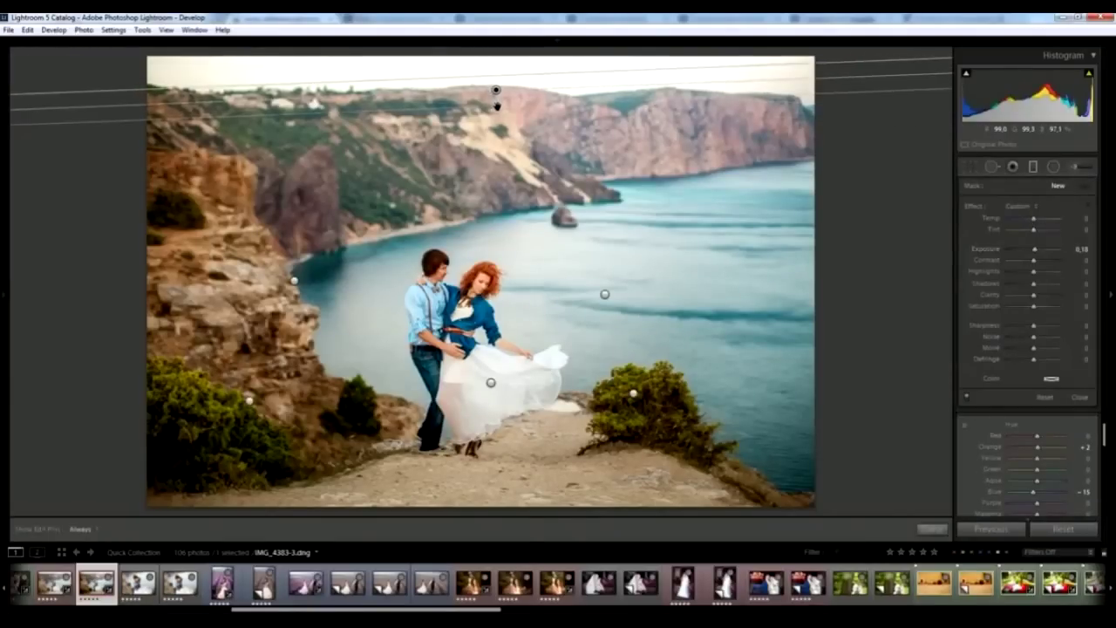
left_click_drag(497, 105, 502, 101)
mouse_move(1034, 271)
left_mouse_down()
mouse_move(1003, 273)
mouse_move(1030, 252)
left_mouse_up()
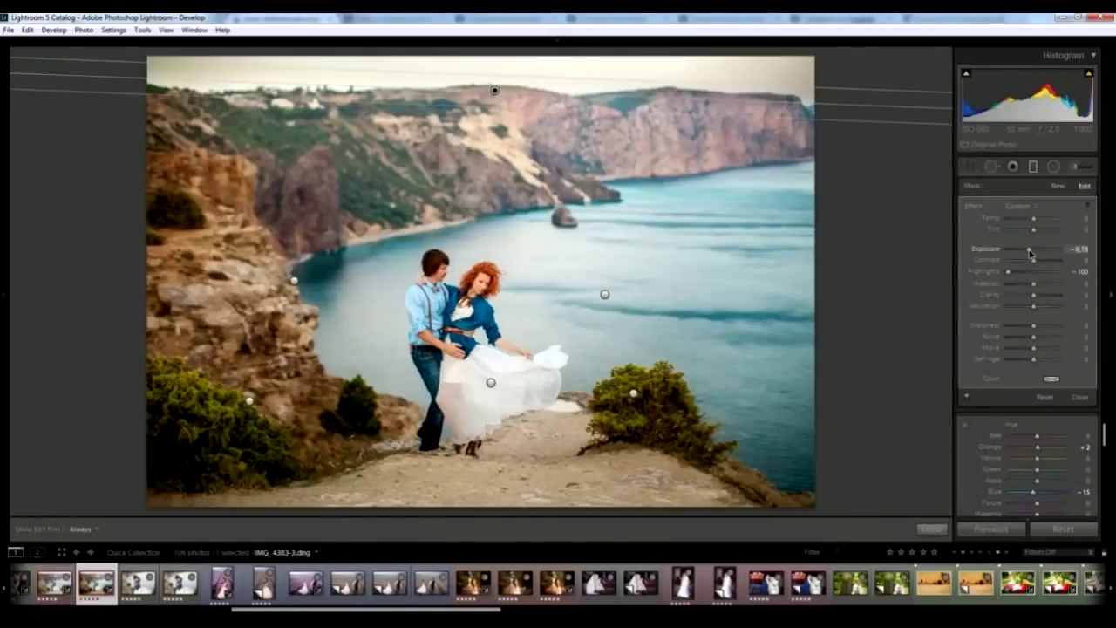
left_click(1051, 379)
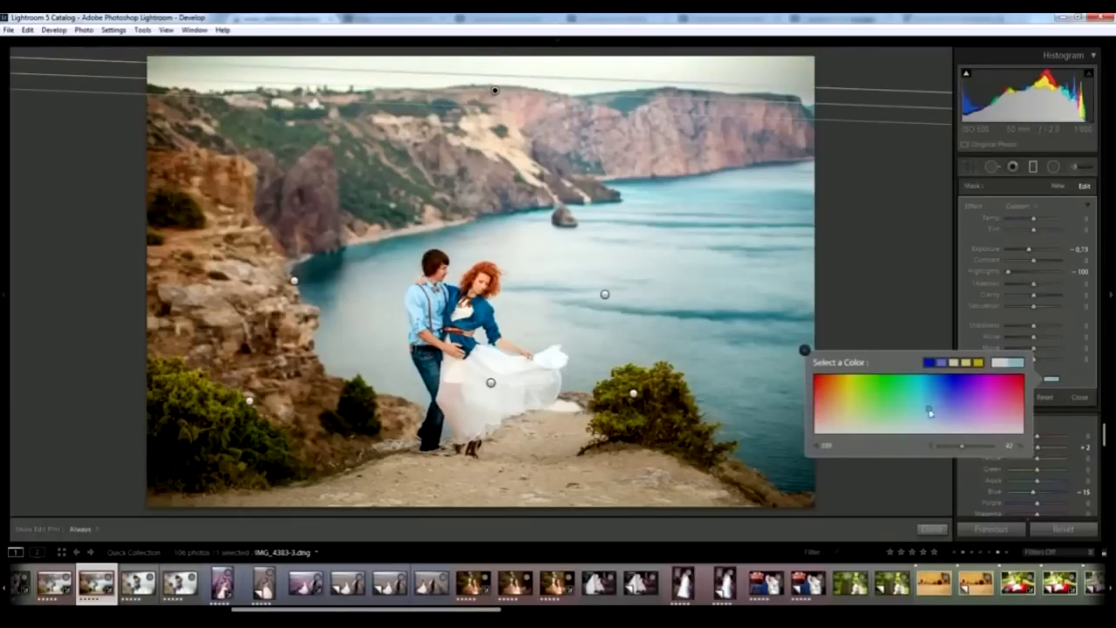
left_click_drag(936, 416, 929, 409)
left_click(804, 350)
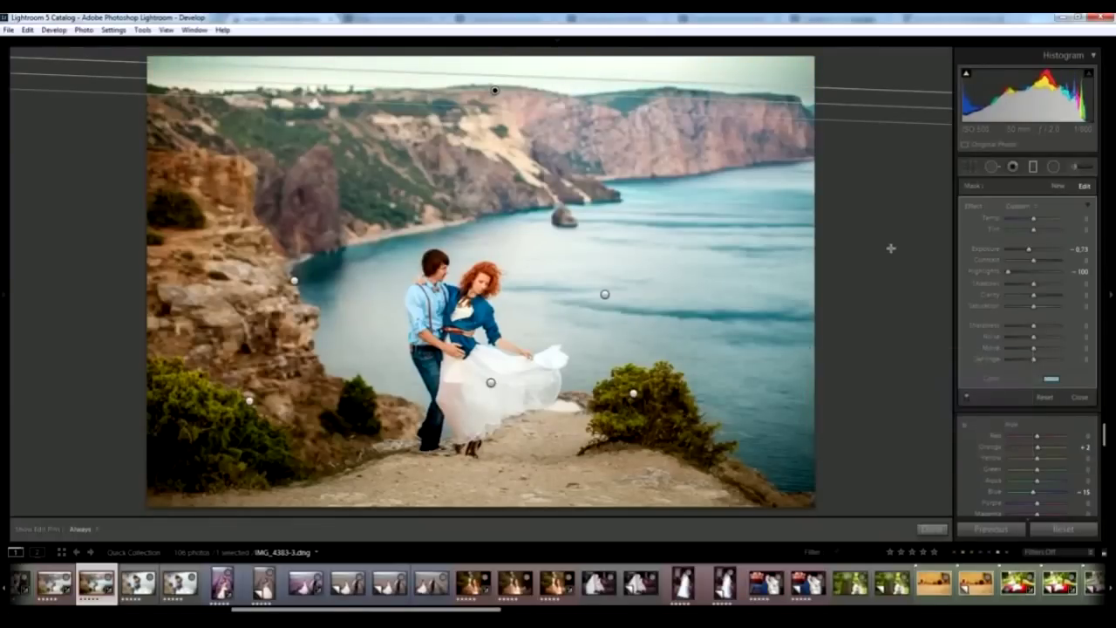
key("m")
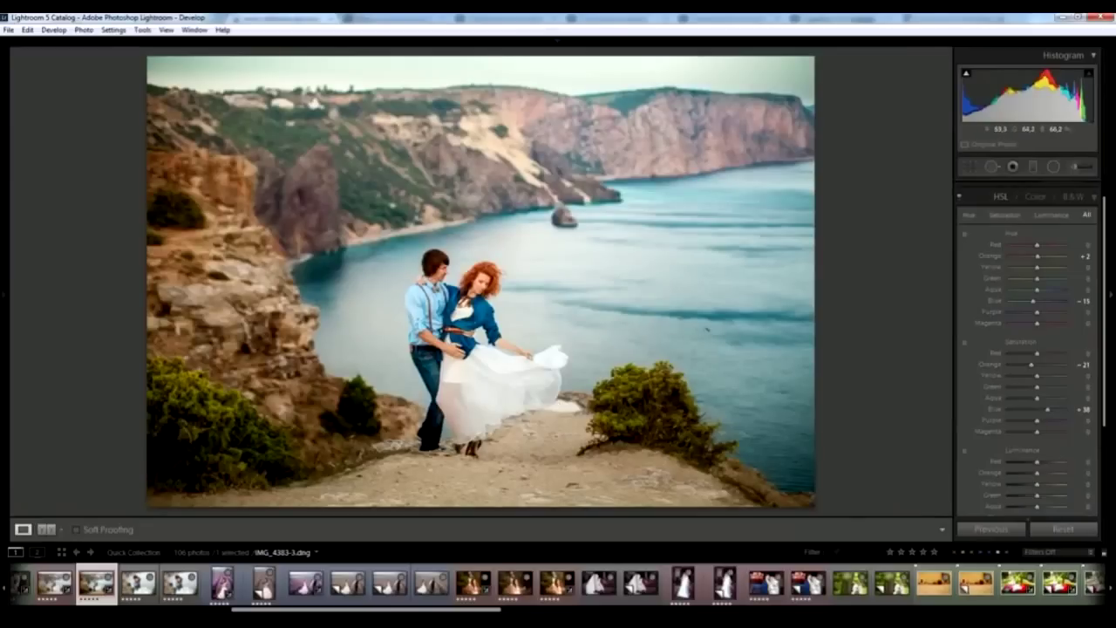
Step: Reset the unedited copy of the cliff-top photo and select it alongside the graded version
left_click(1113, 324)
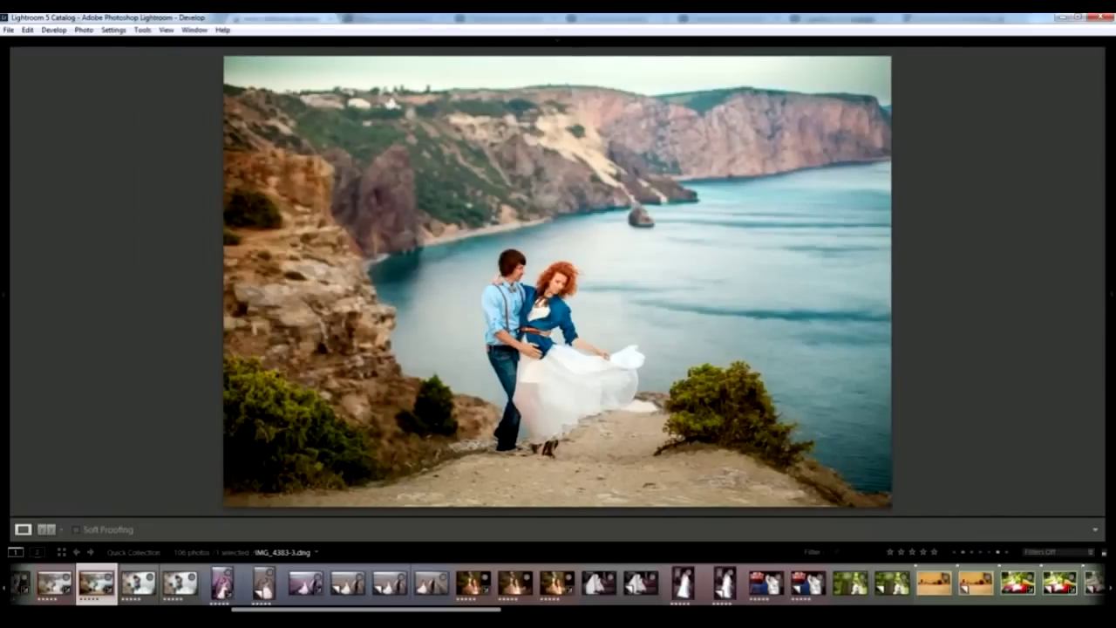
key("Left")
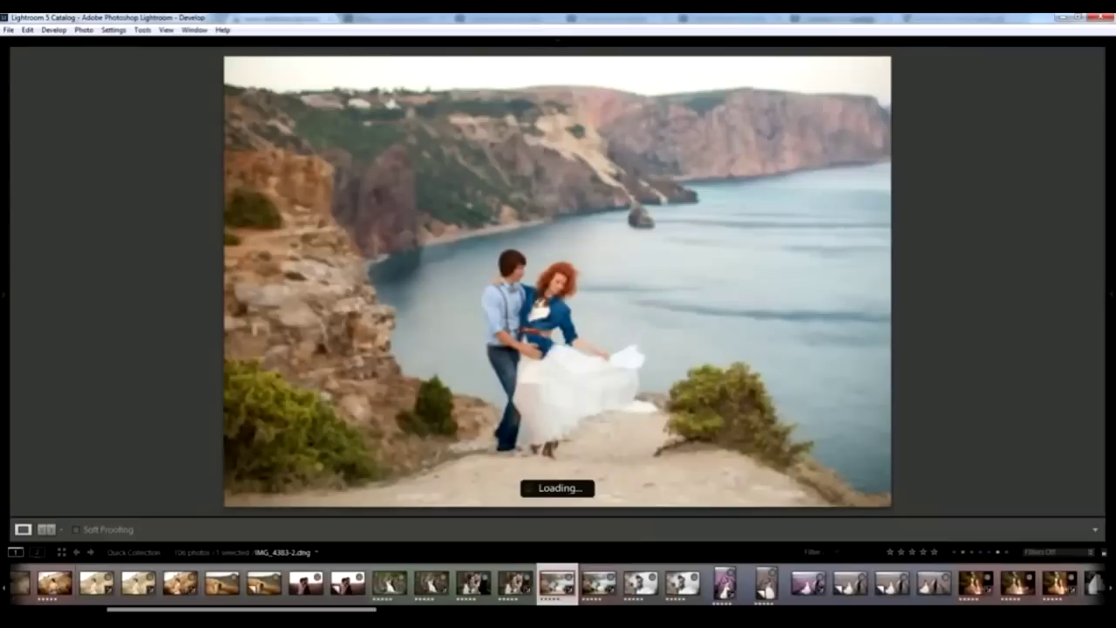
left_click(1111, 316)
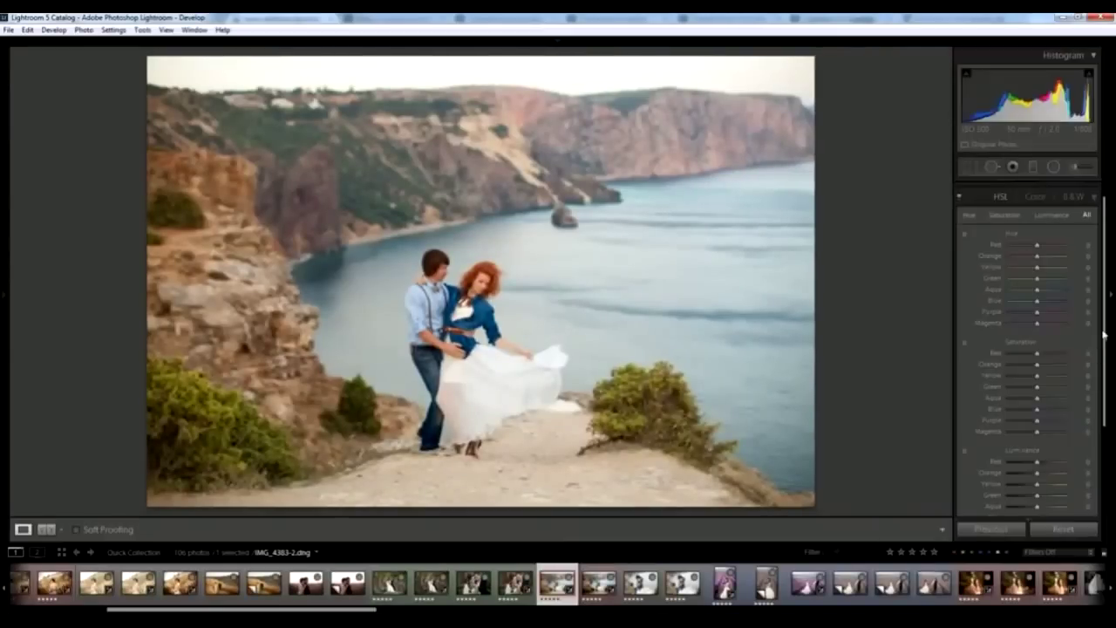
left_click(1074, 533)
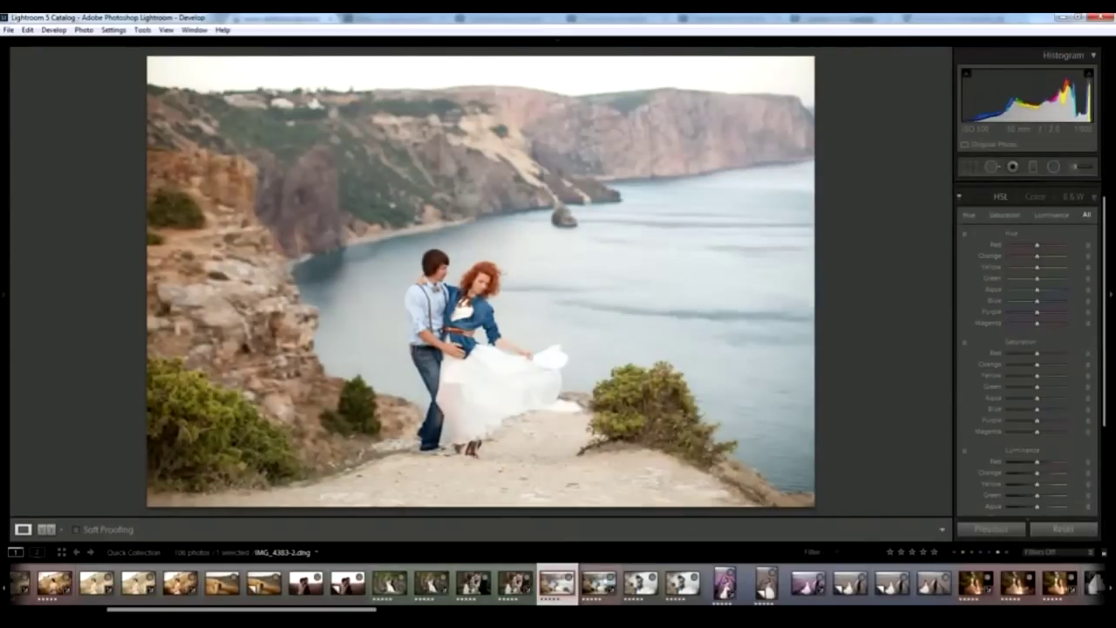
left_click(600, 582, "ctrl")
Step: View both versions side by side in Survey, then hide the panel and deselect all photos
key("n")
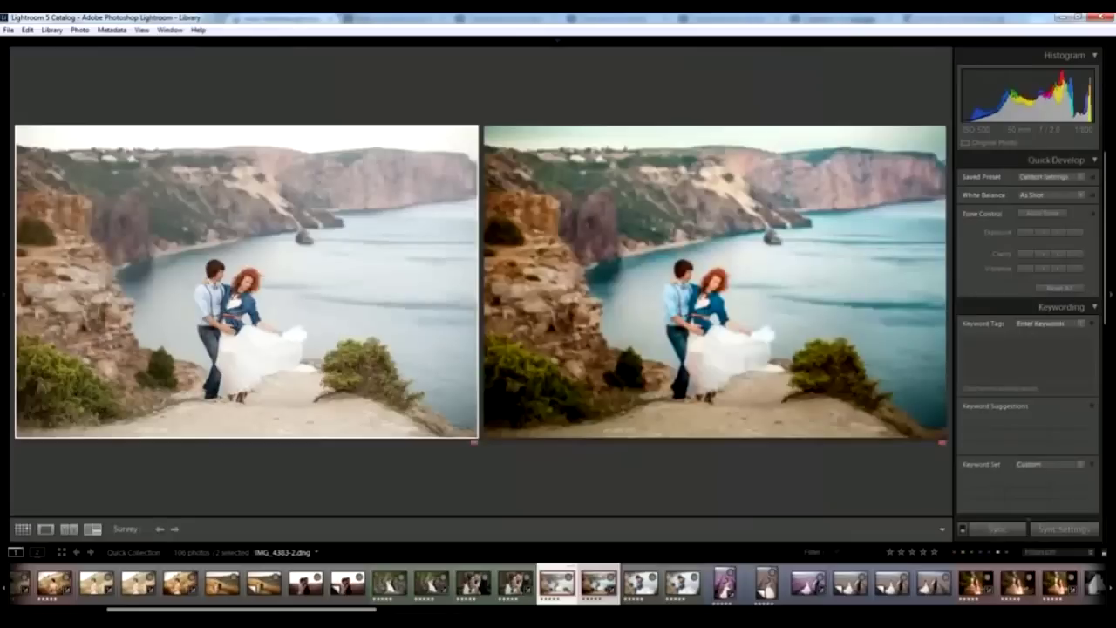
left_click(1109, 294)
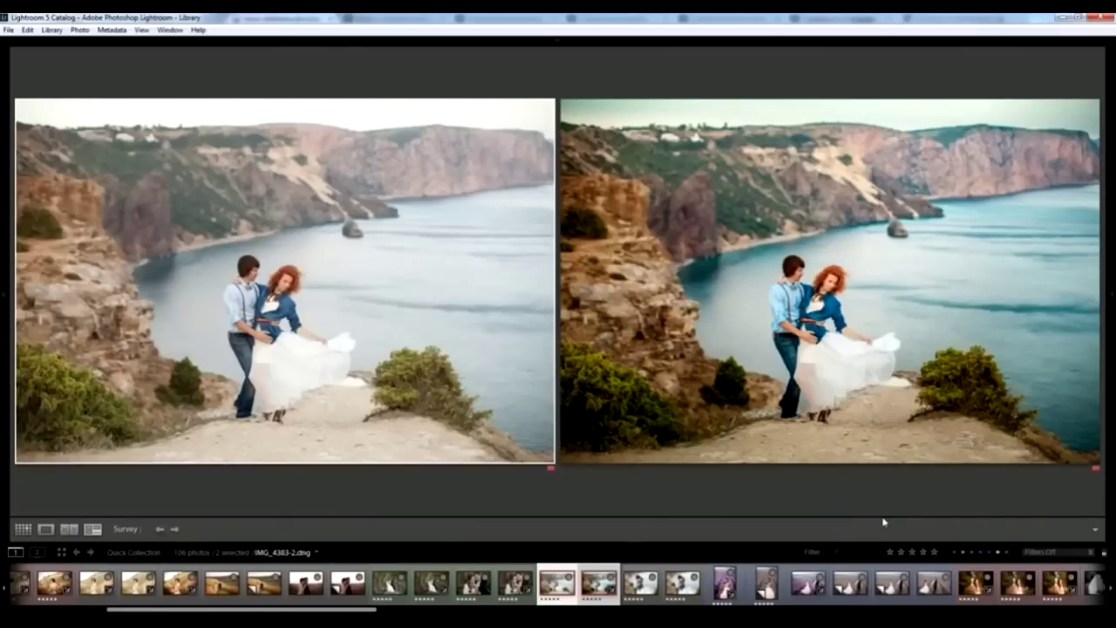
key("ctrl+d")
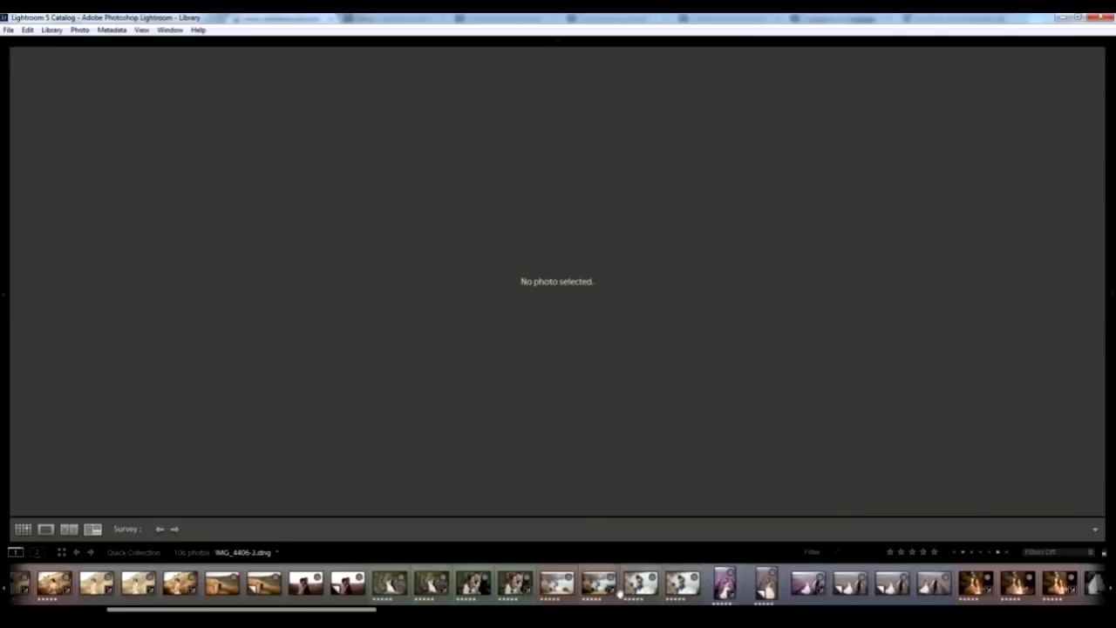
Step: Lift the graded cliff-top photo's Shadows to +43, then bring up the sunset couple portrait
left_click(602, 583)
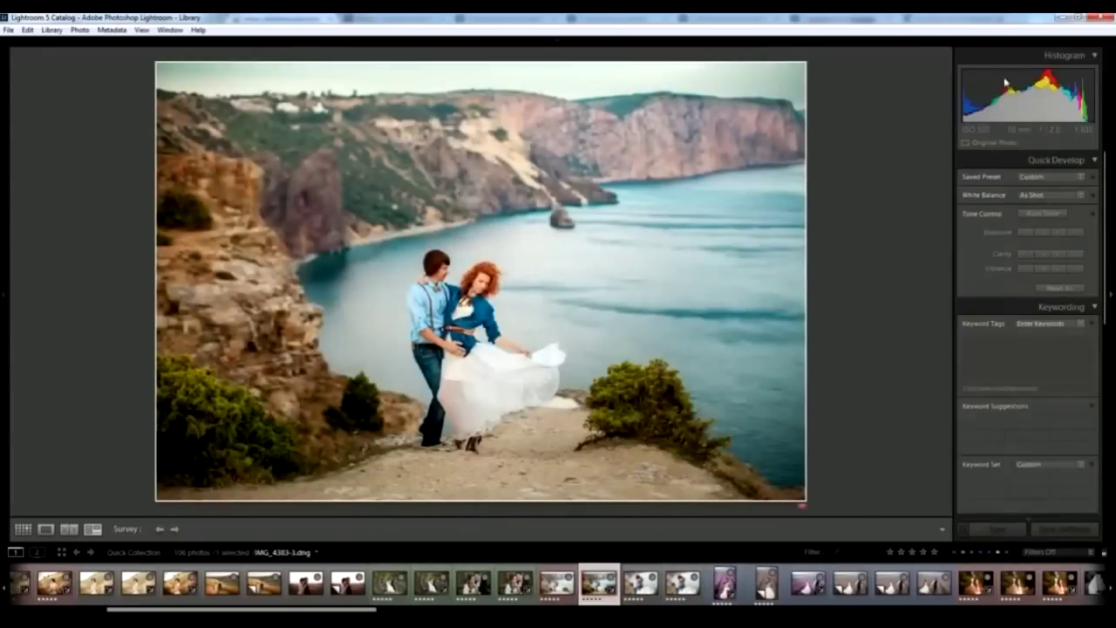
left_click(876, 63)
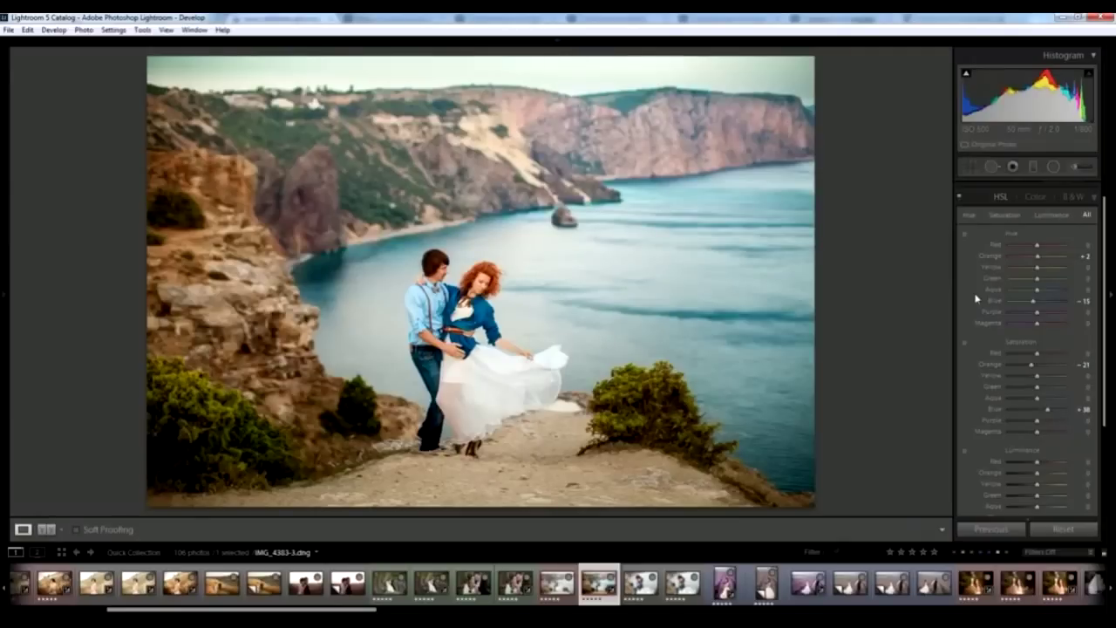
scroll(977, 299, "up", 2)
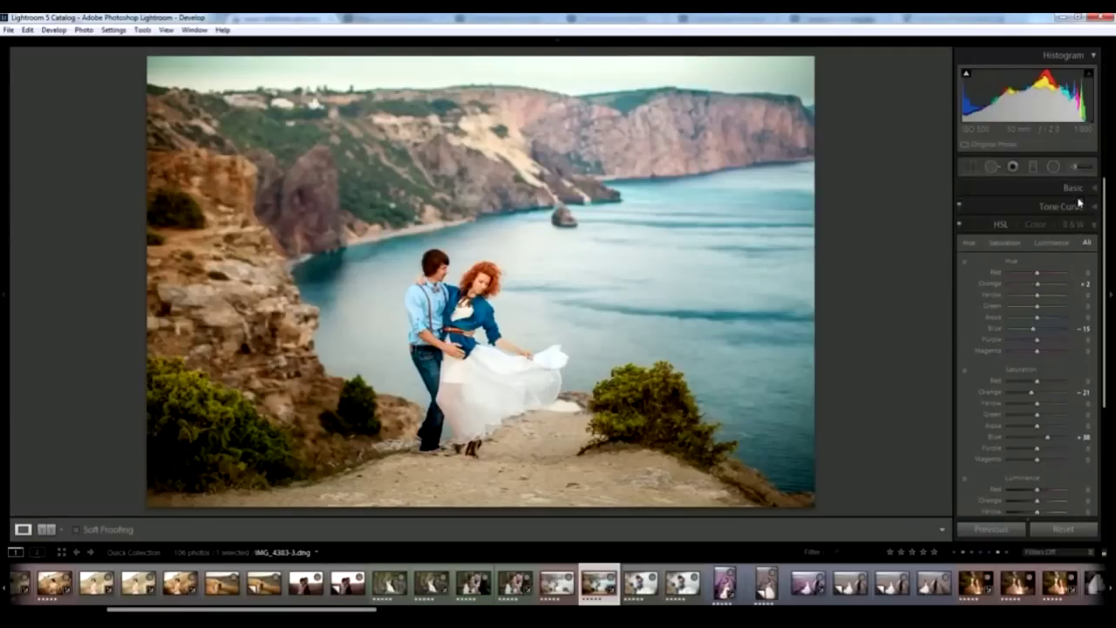
left_click(1074, 187)
left_click_drag(1050, 326, 1050, 328)
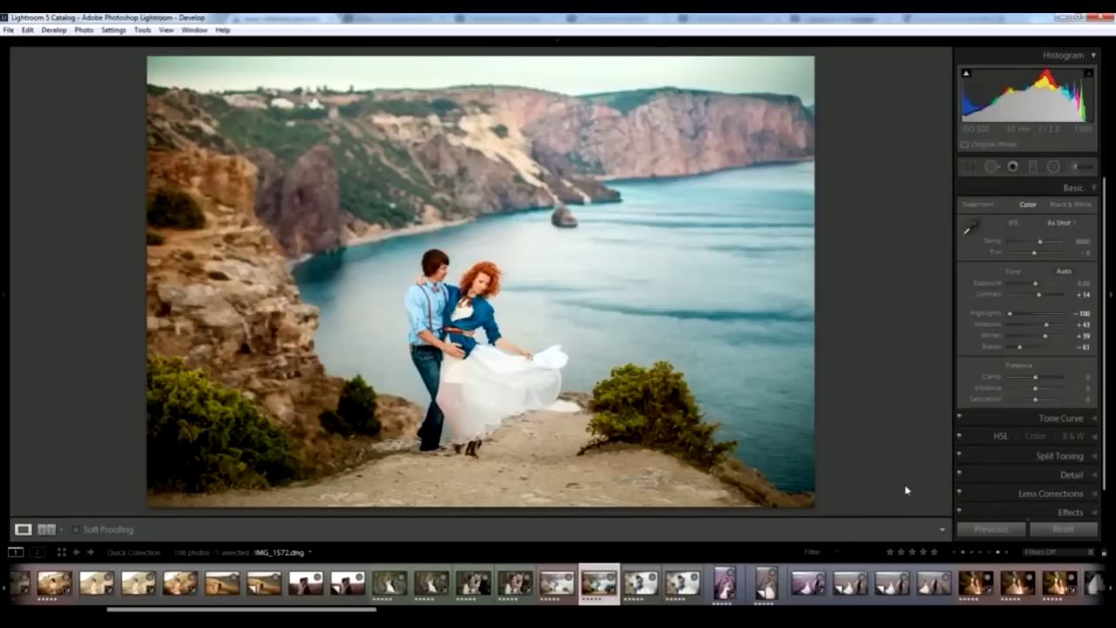
left_click(354, 596)
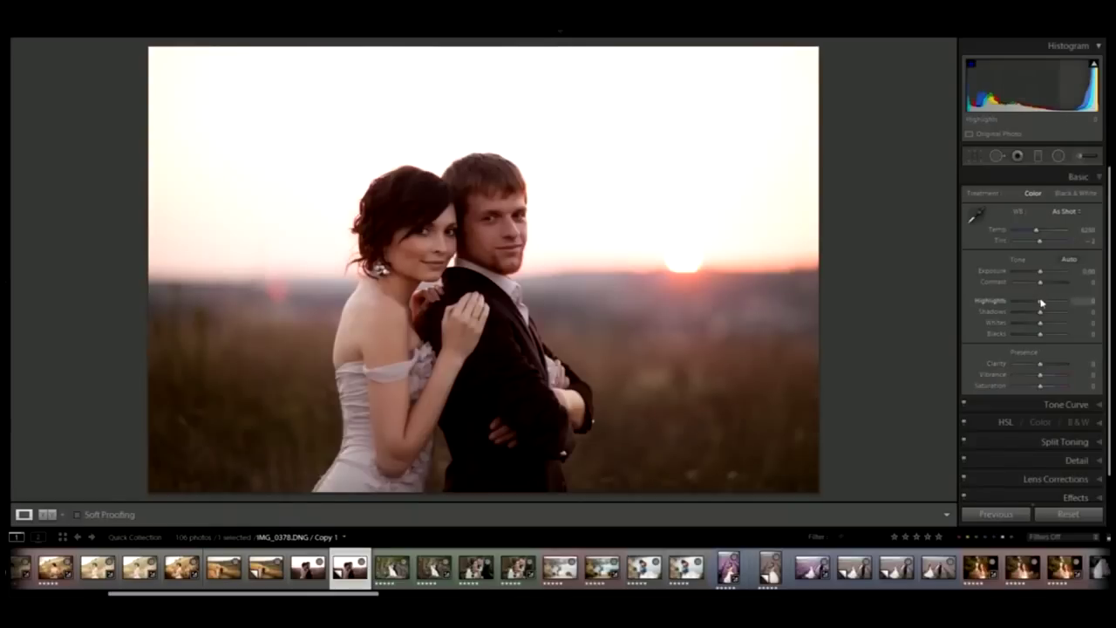
Step: Set the sunset photo's Highlights to -100, Exposure to -0.34 and Shadows to +55
left_click_drag(1041, 302, 1003, 301)
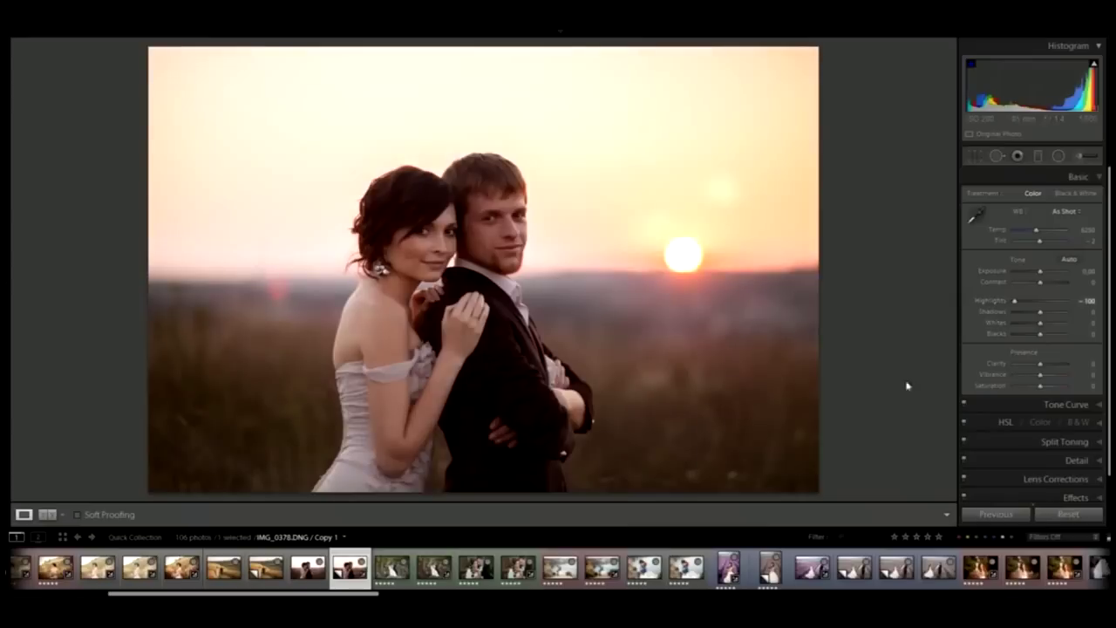
double_click(997, 304)
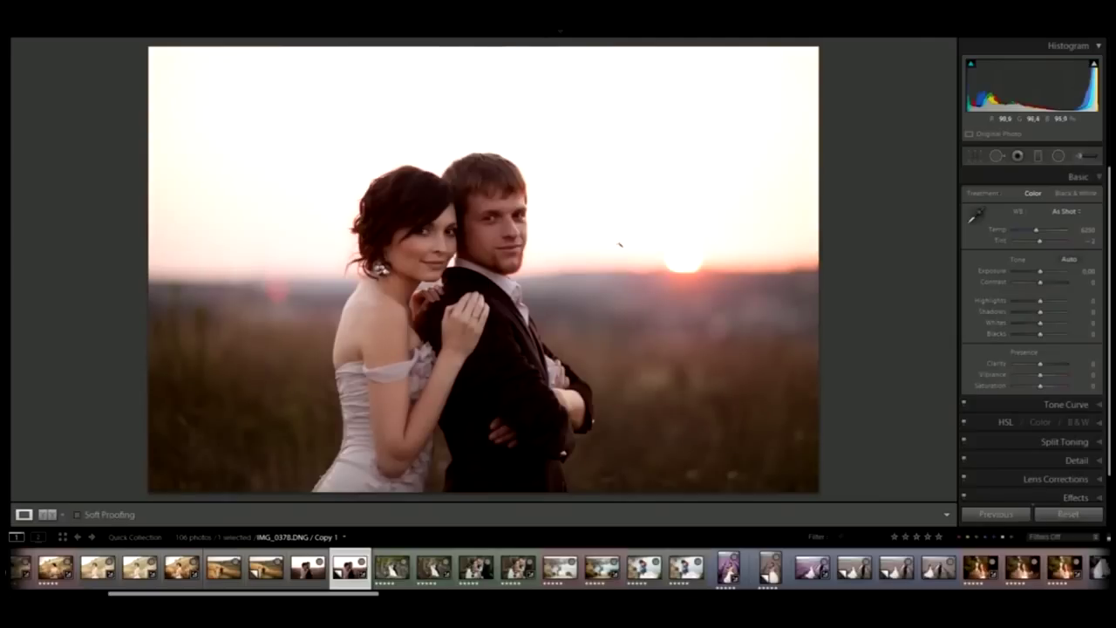
left_click_drag(1040, 302, 972, 305)
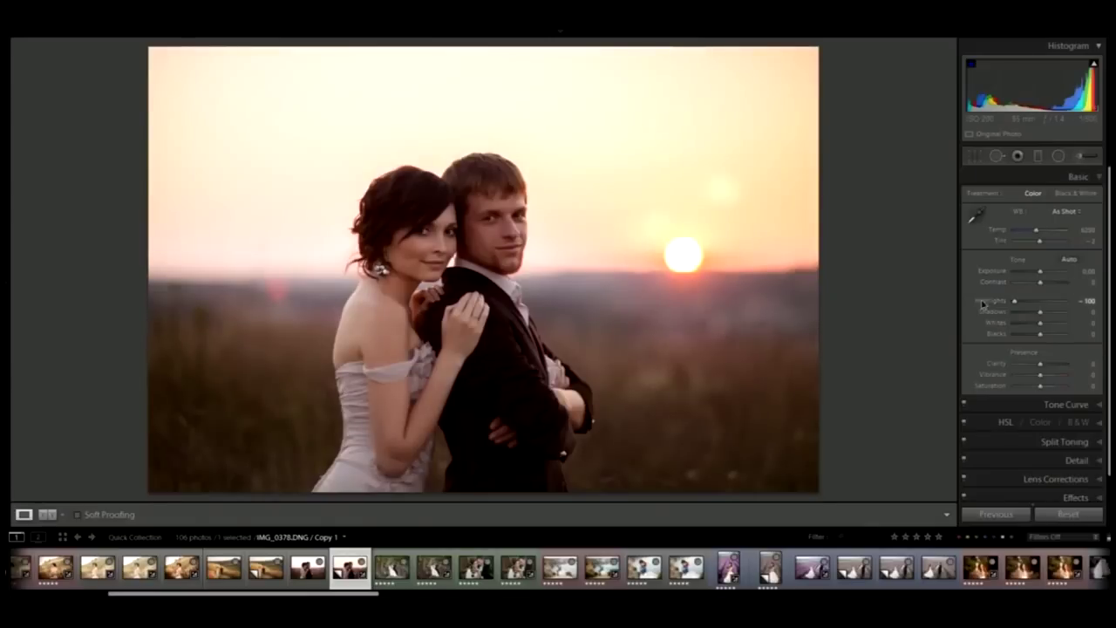
key("ctrl+z")
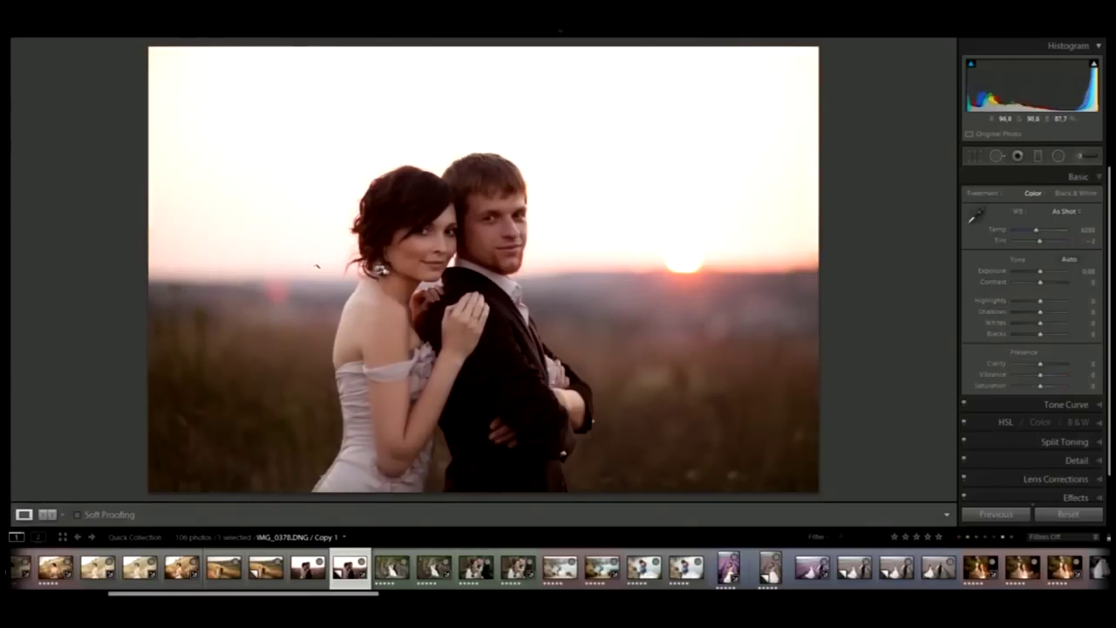
left_click_drag(1040, 301, 940, 325)
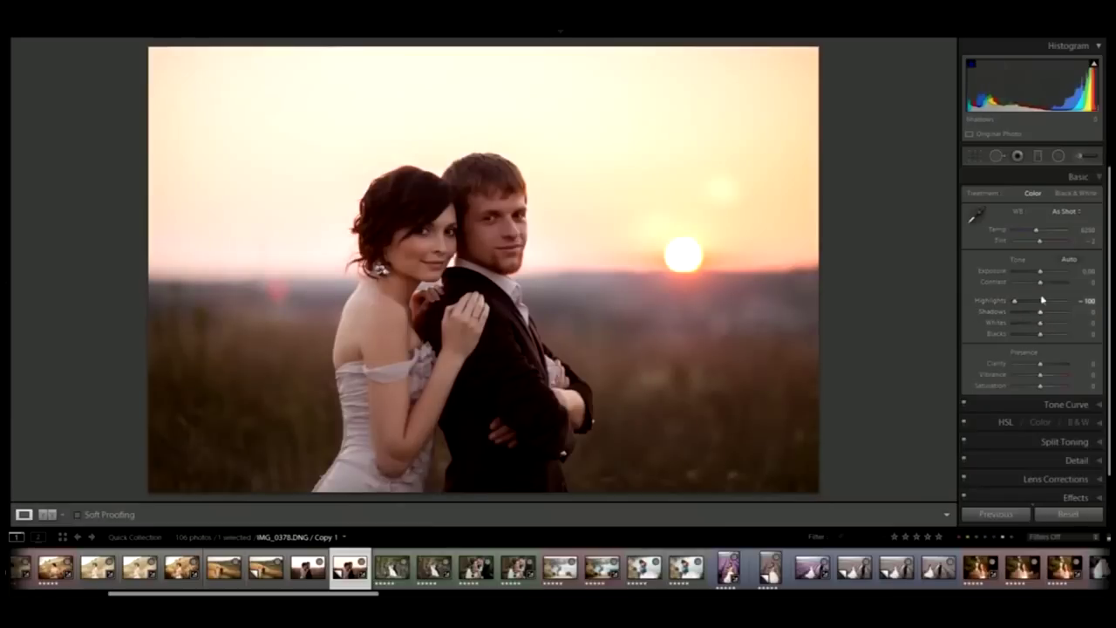
left_click_drag(1040, 272, 1039, 276)
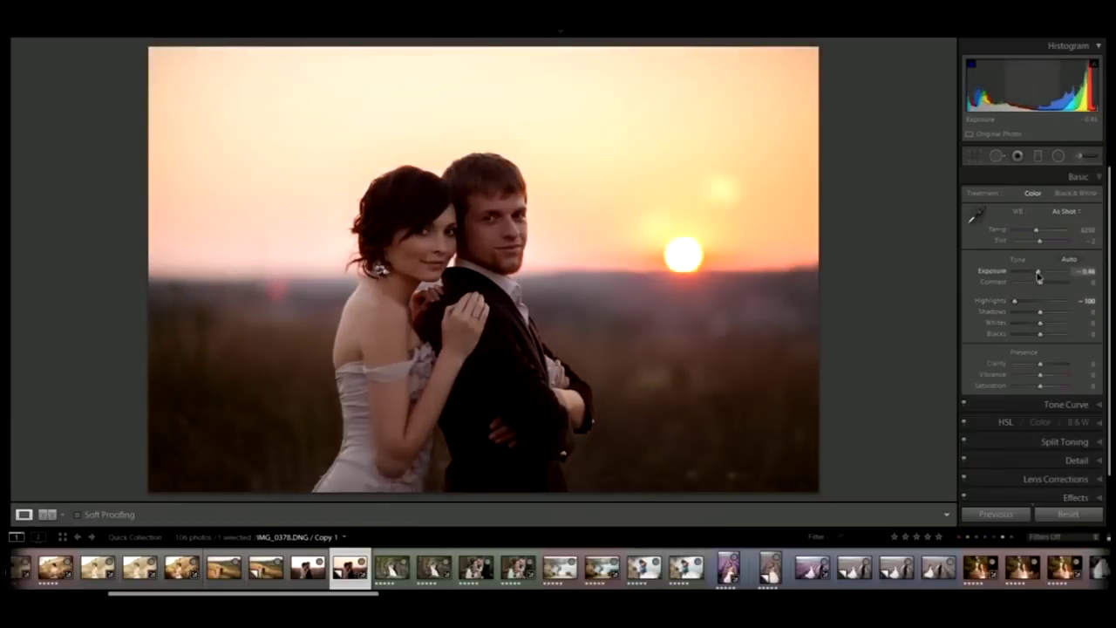
mouse_move(1041, 311)
left_mouse_down()
mouse_move(1060, 317)
mouse_move(1030, 341)
mouse_move(1055, 328)
left_mouse_up()
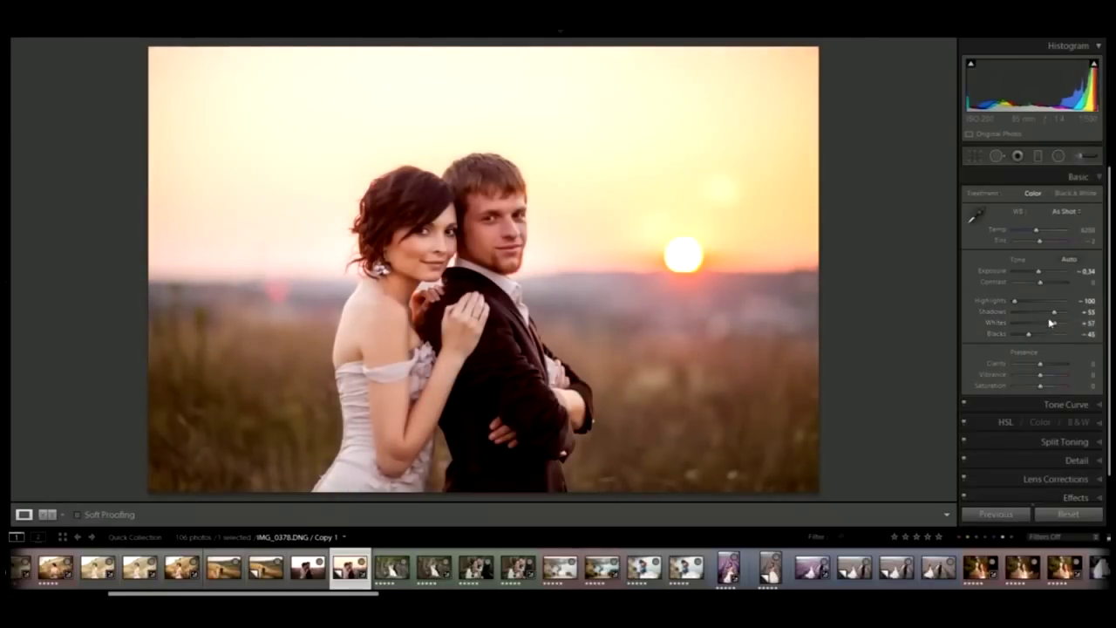
Step: Split-tone the highlights with Hue 52 and Saturation 12, plus slight shadow saturation
left_click(1043, 442)
left_click_drag(1022, 263, 1028, 263)
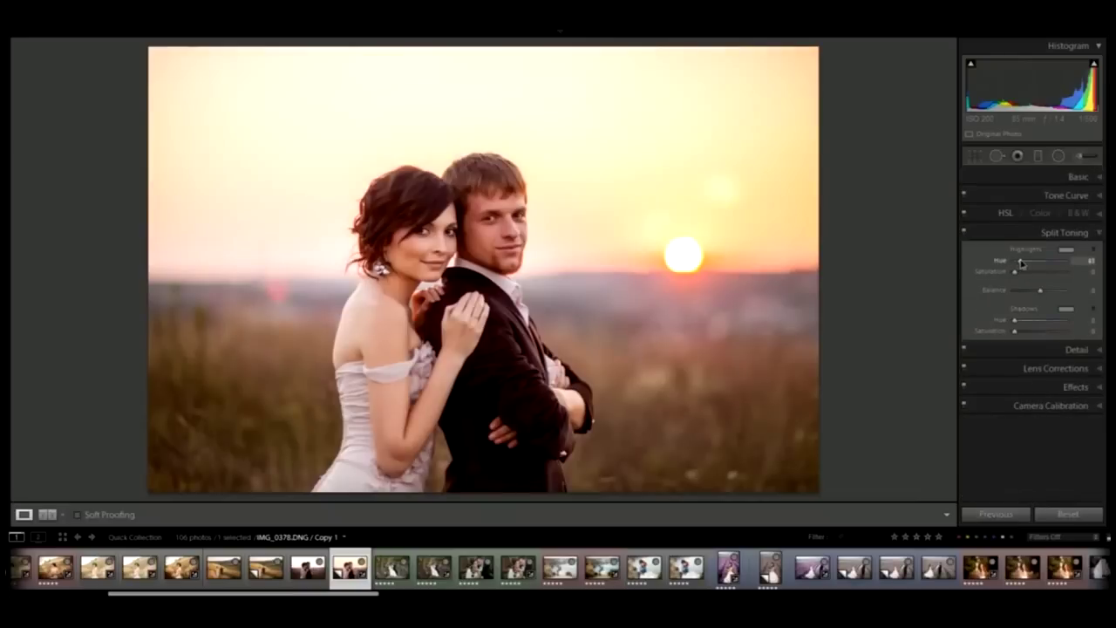
left_click(1086, 261)
type("52")
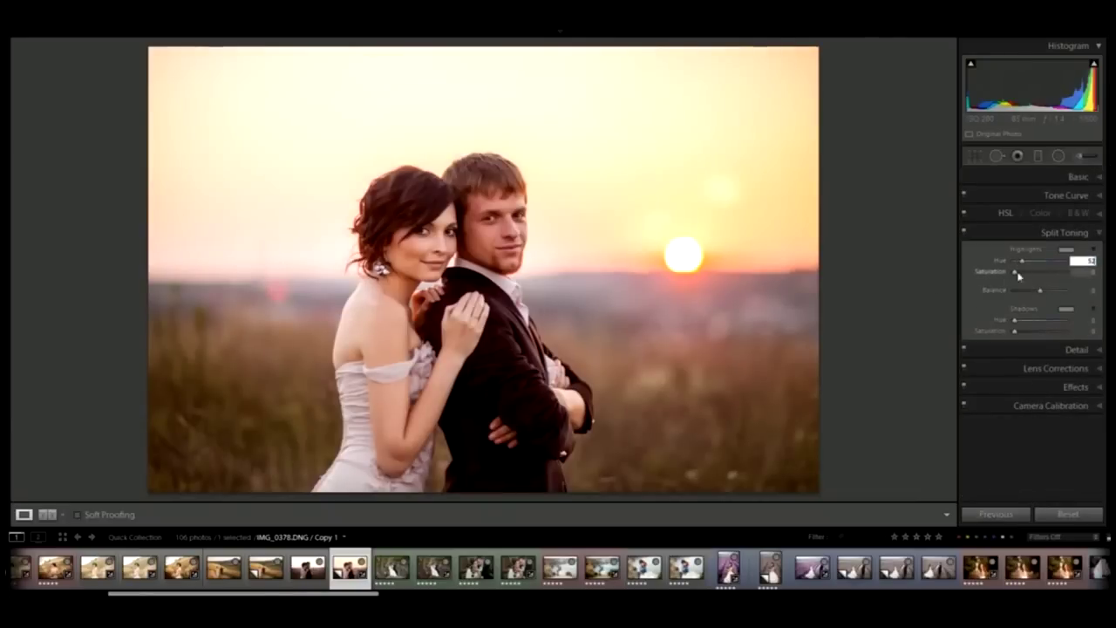
key("Return")
left_click_drag(1015, 272, 1021, 278)
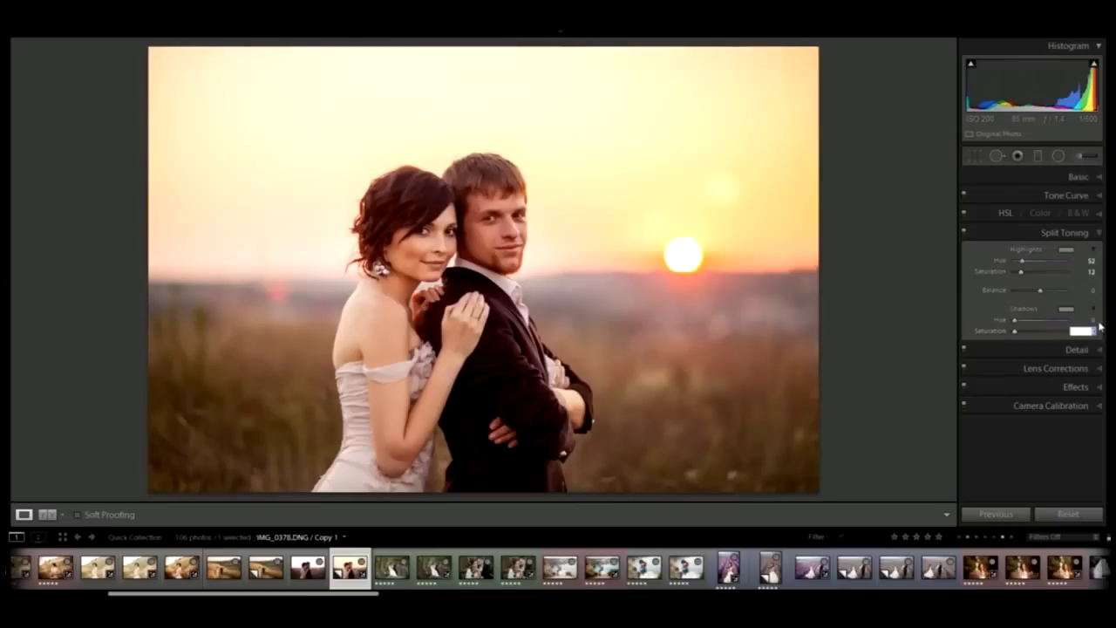
left_click_drag(1095, 329, 1101, 329)
Step: Lower Whites to +52 and deepen Blacks to -52 in the Basic panel
left_click(1053, 178)
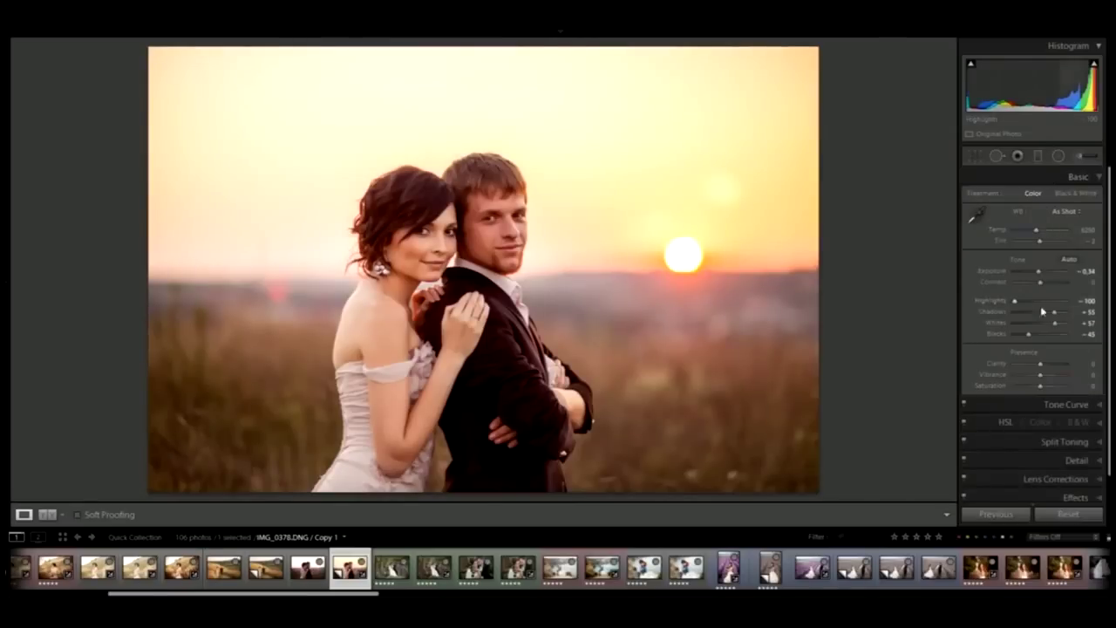
left_click_drag(1056, 327, 1053, 327)
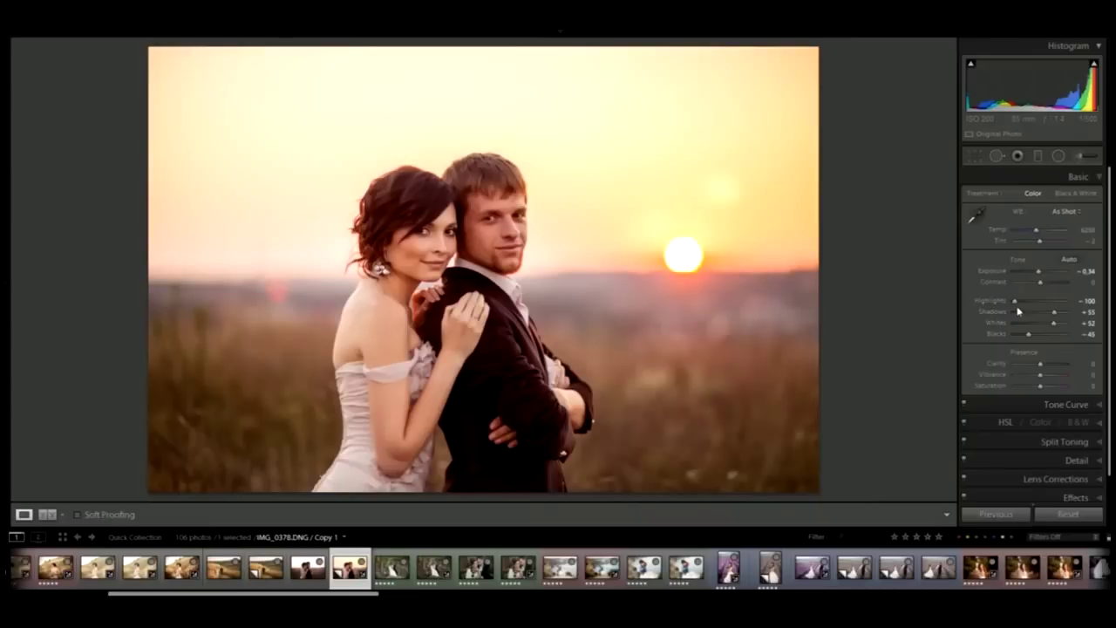
left_click_drag(1029, 335, 1054, 316)
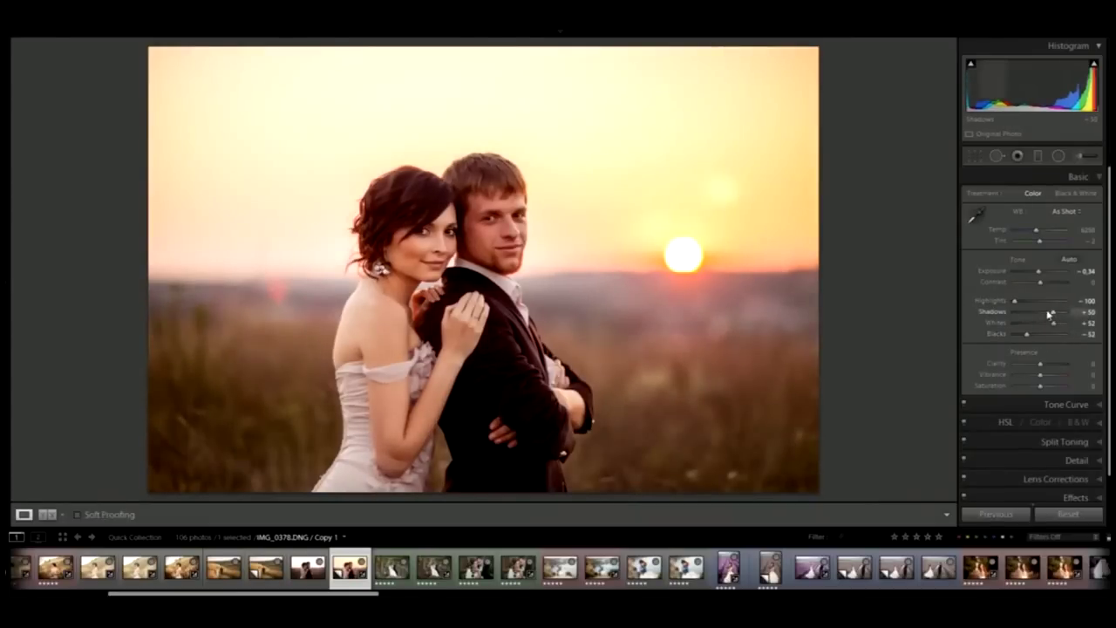
Step: Darken the sun side with a graduated filter of Exposure -0.27 and Highlights -34
left_click(1038, 155)
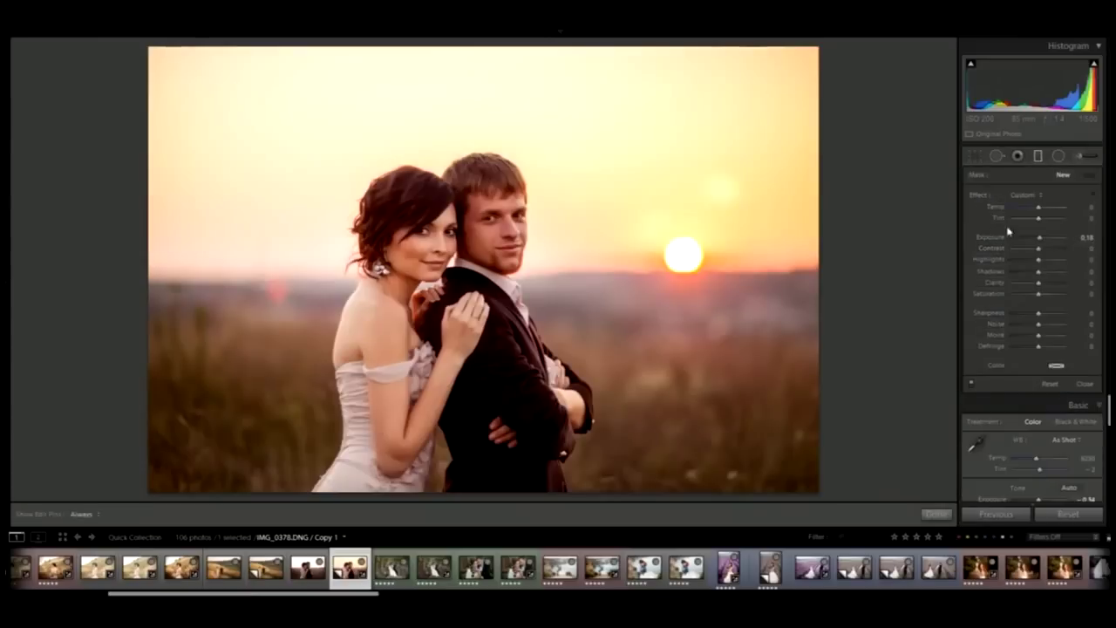
left_click_drag(1040, 239, 1030, 259)
left_click_drag(405, 205, 400, 203)
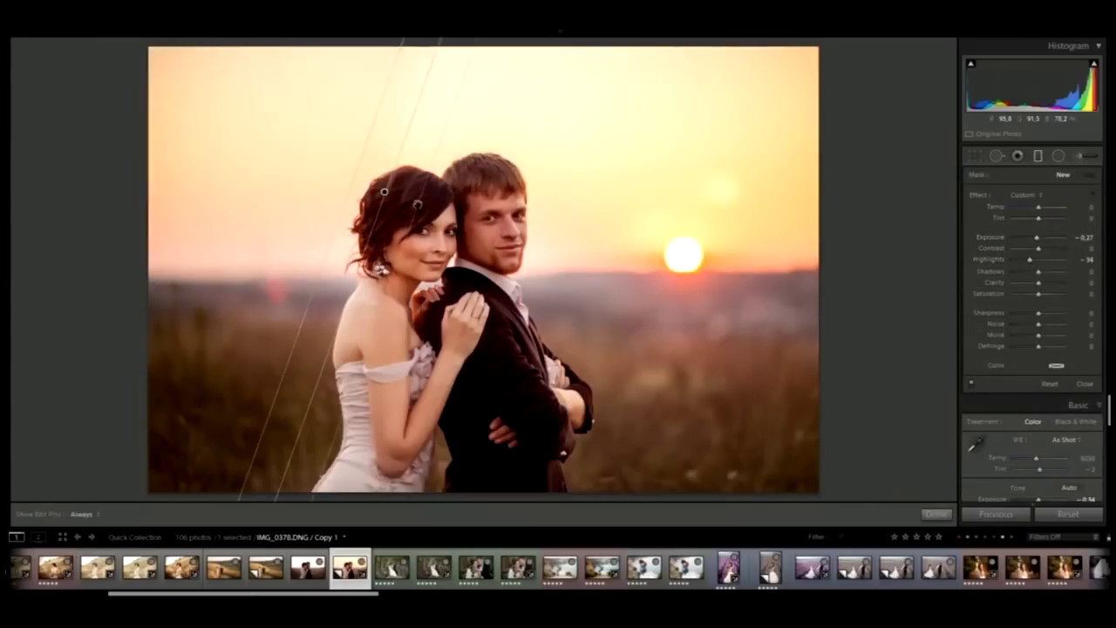
mouse_move(578, 165)
left_mouse_down()
mouse_move(535, 250)
mouse_move(576, 244)
mouse_move(545, 378)
left_mouse_up()
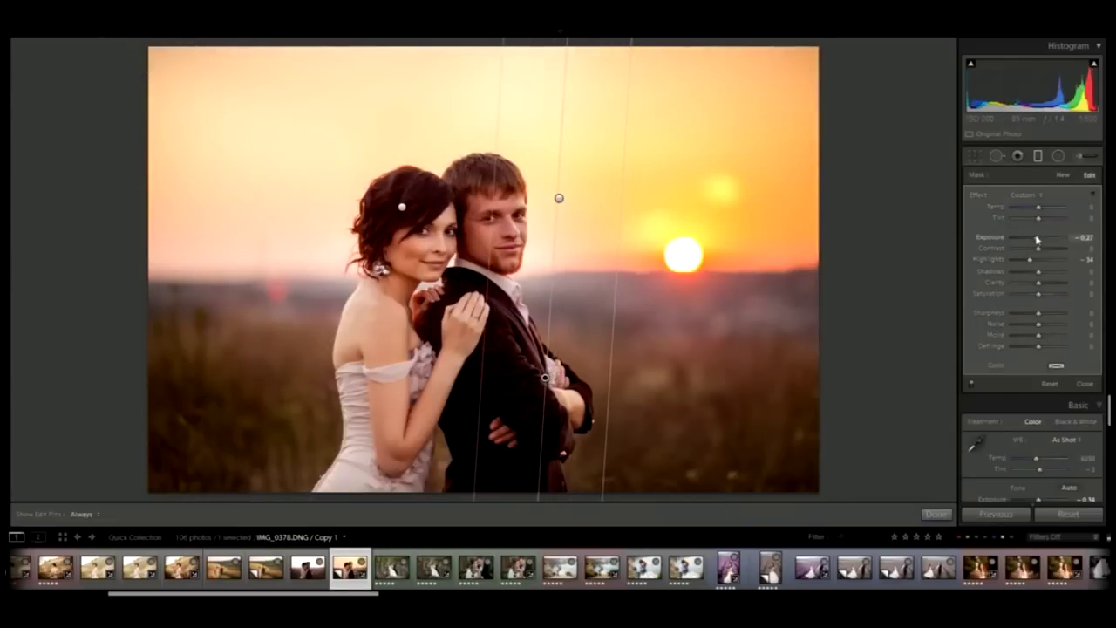
left_click_drag(1036, 239, 1038, 239)
key("m")
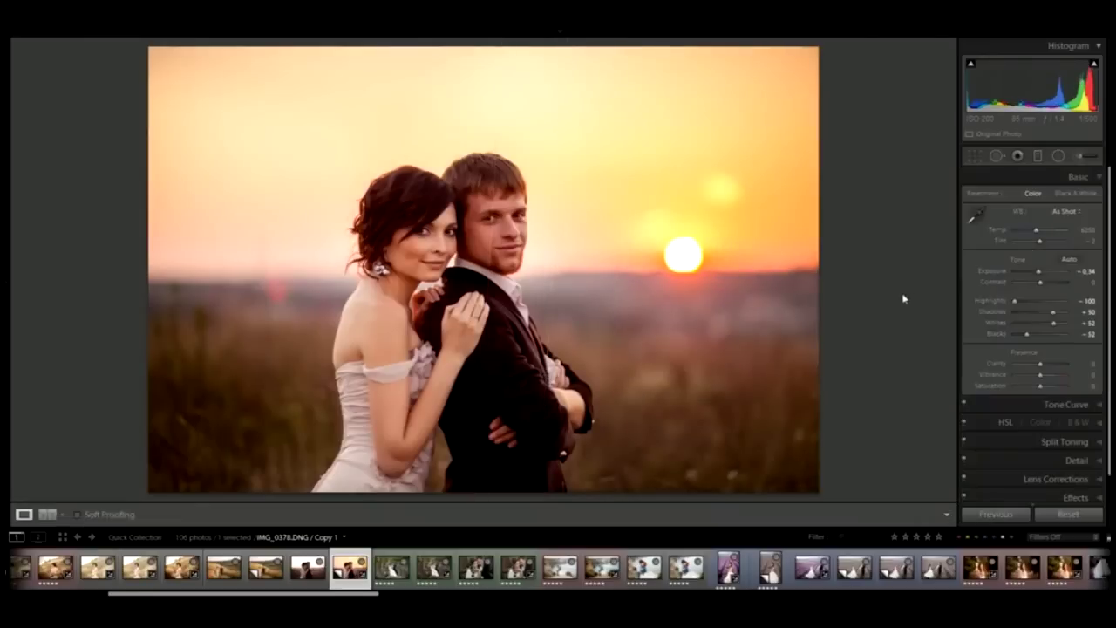
Step: Deepen the sky's orange with a Saturation 43 gradient drawn down from the top
left_click(1038, 155)
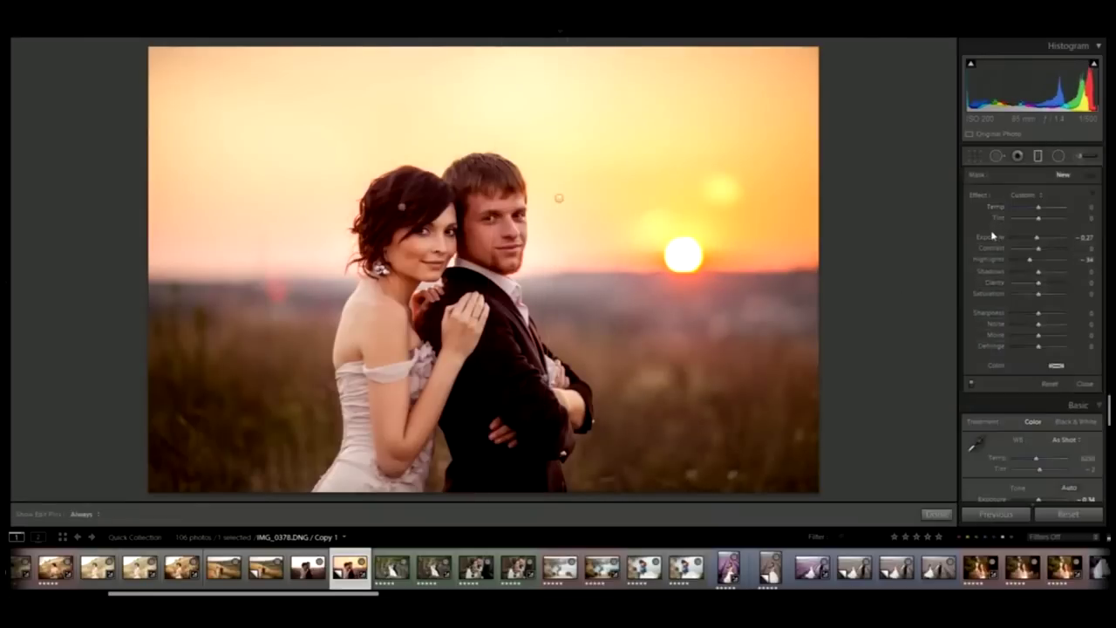
left_click_drag(1038, 294, 1050, 294)
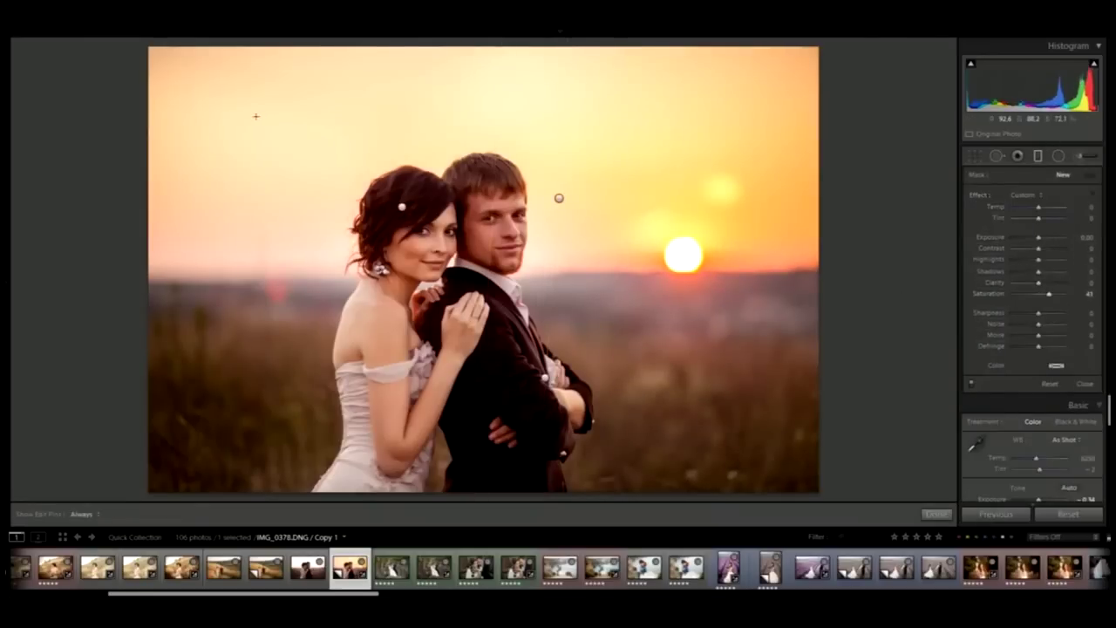
mouse_move(253, 114)
left_mouse_down()
mouse_move(490, 168)
mouse_move(457, 127)
left_mouse_up()
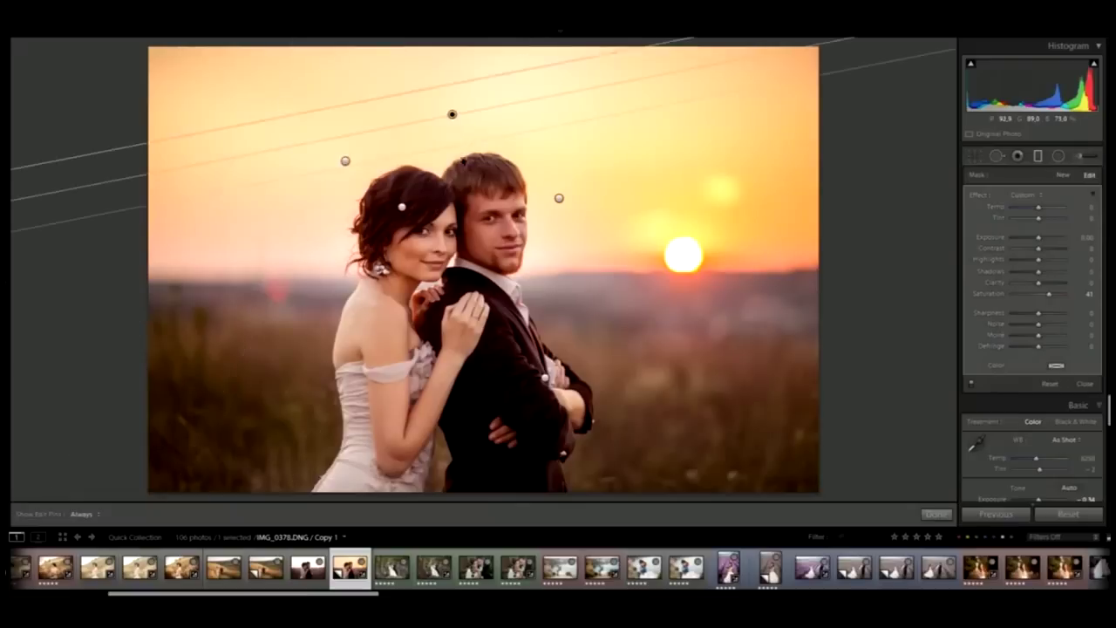
key("m")
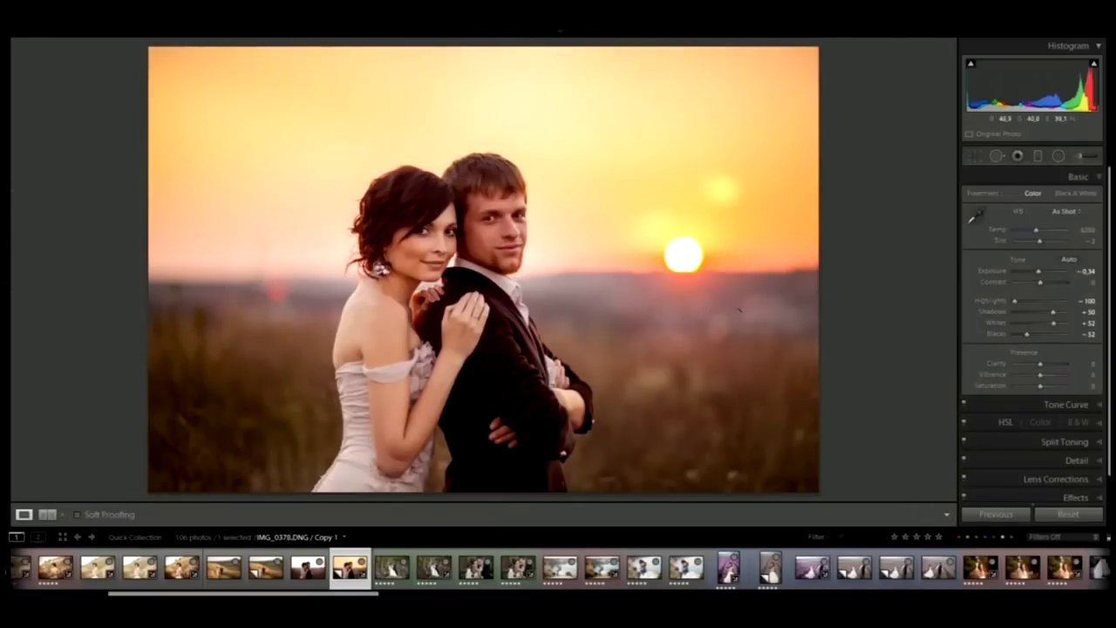
Step: Add lower-right and lower-left field gradients with Clarity 61, Saturation 16, Exposure 0.09
left_click(1038, 156)
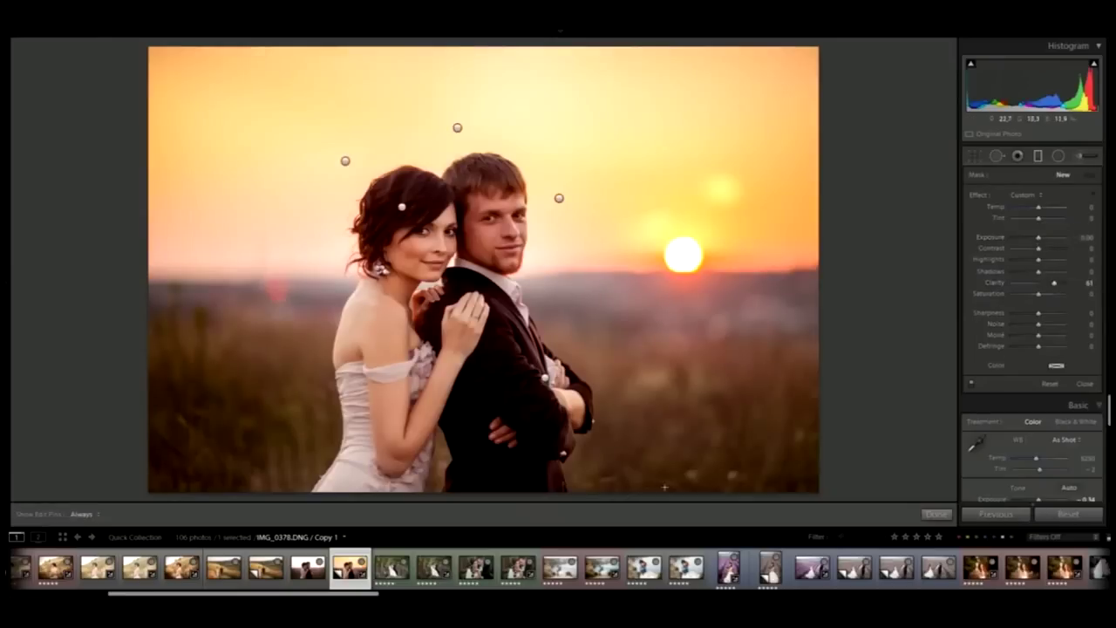
left_click_drag(662, 485, 608, 373)
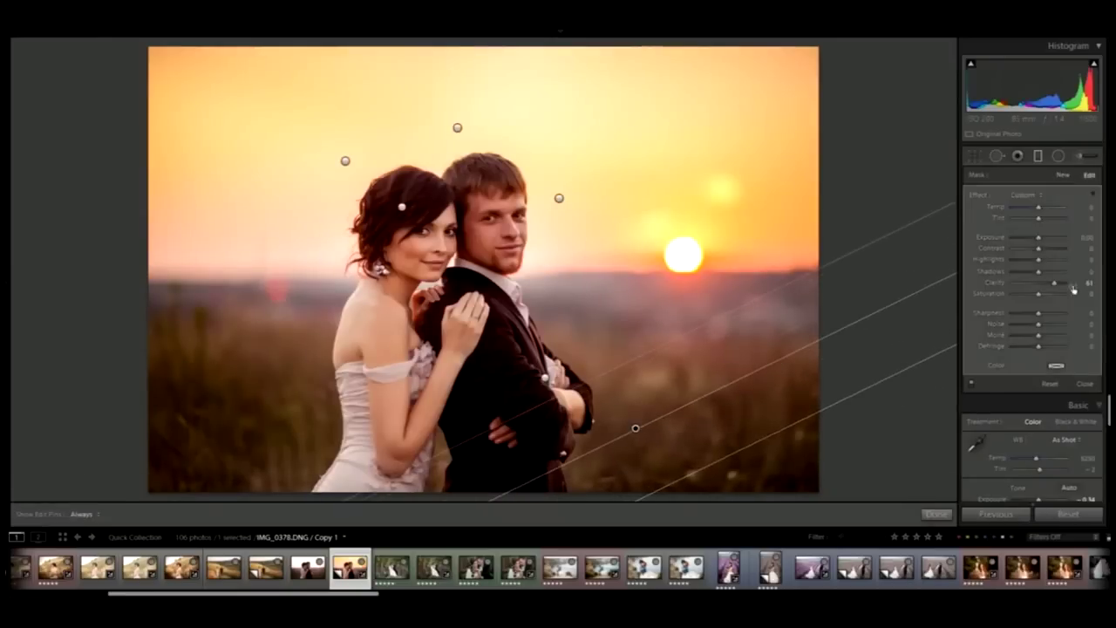
left_click_drag(1038, 293, 1043, 293)
left_click_drag(1039, 238, 1040, 241)
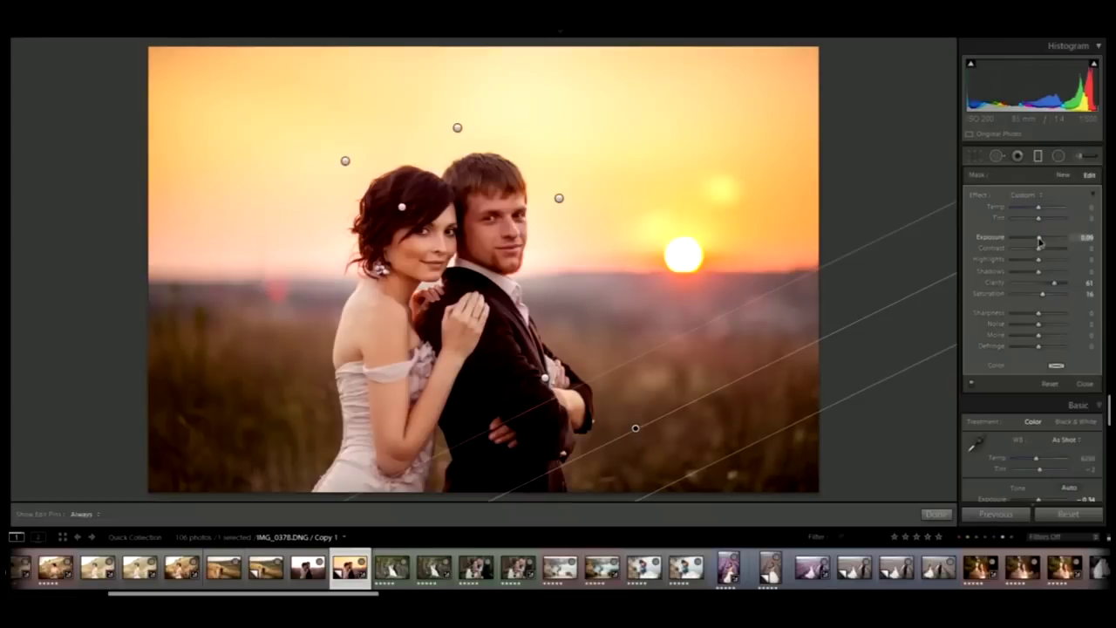
left_click_drag(281, 480, 353, 366)
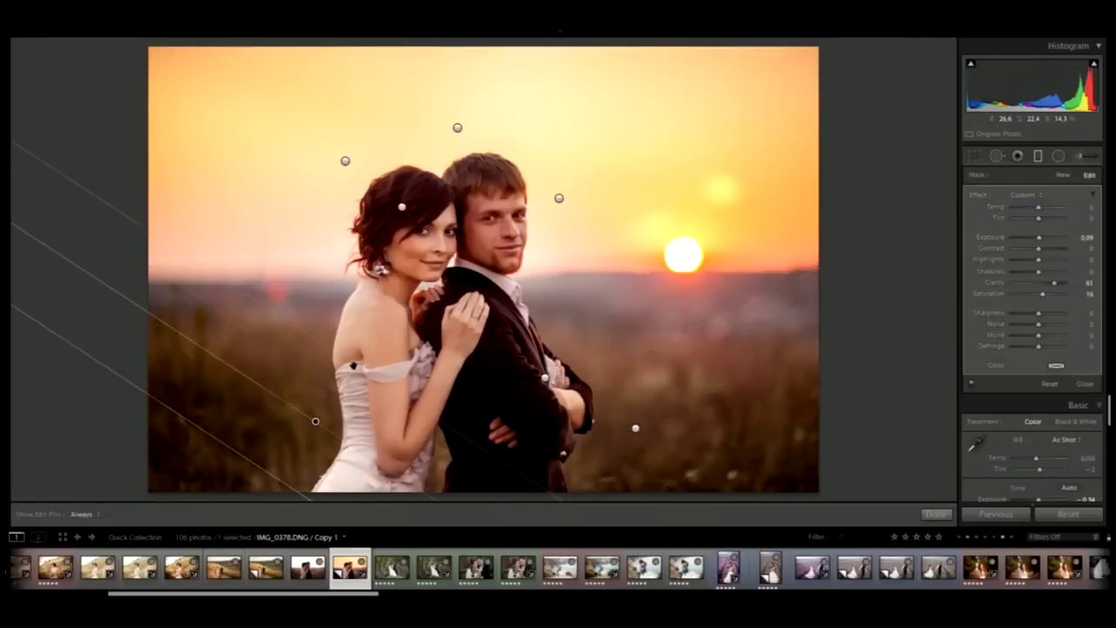
key("m")
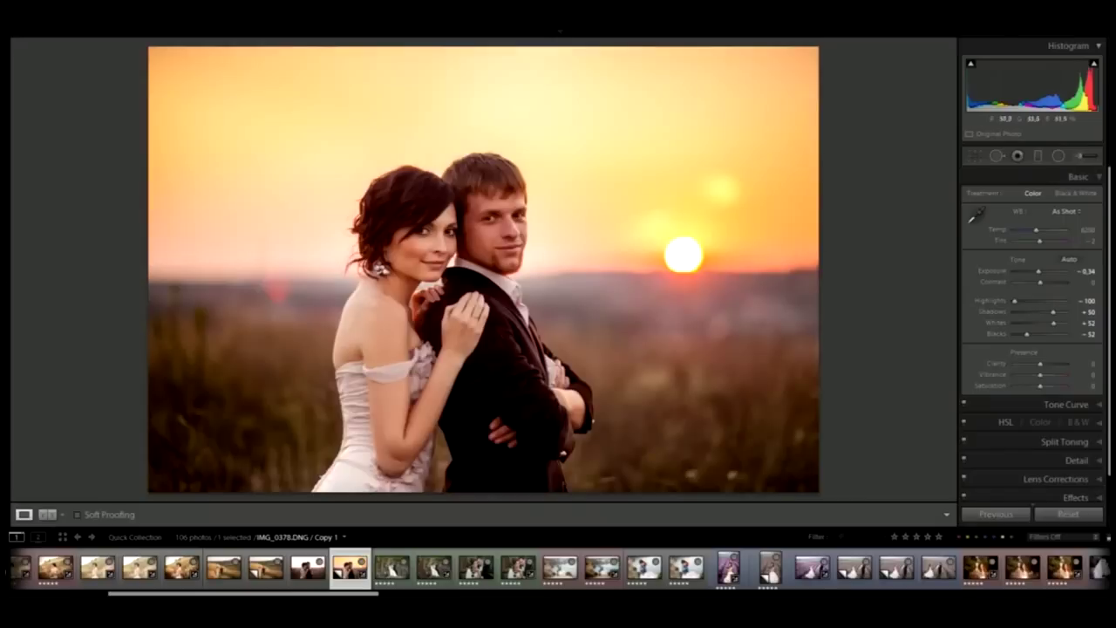
Step: Brighten the man's face with an Exposure +0.27 brush stroke, Auto Mask off, and show its pin
left_click(1079, 157)
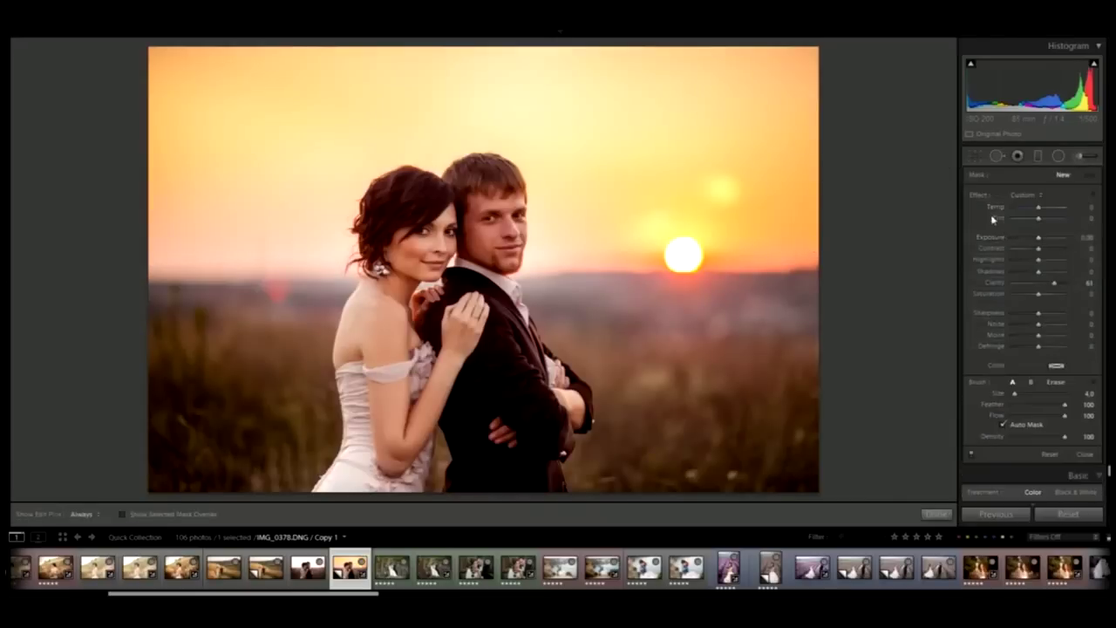
left_click(1003, 424)
key("h")
scroll(484, 212, "up", 5)
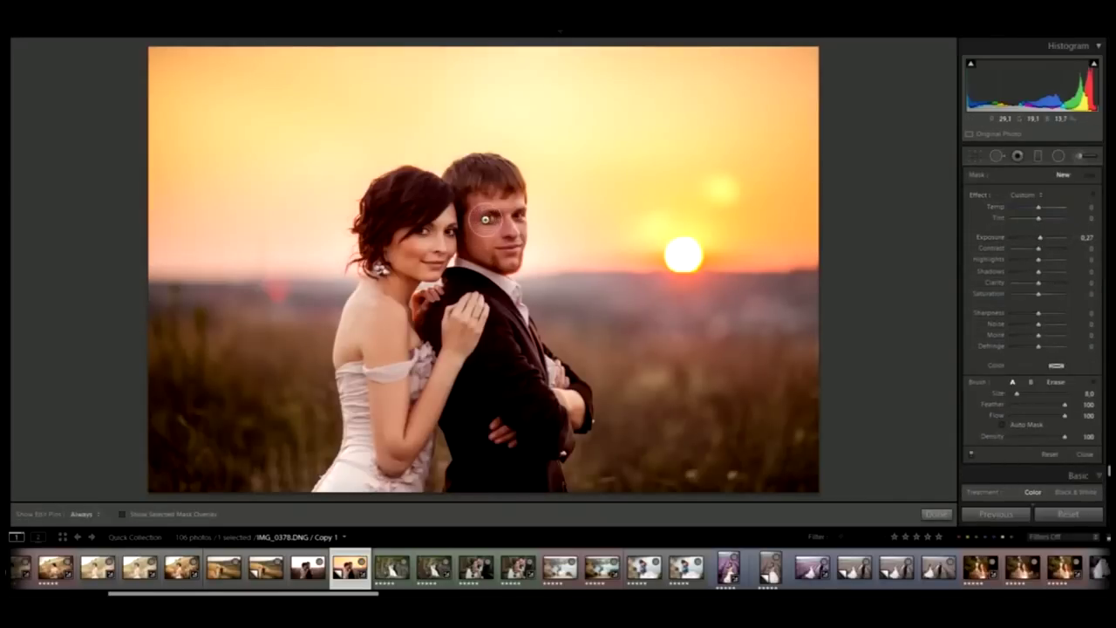
left_click_drag(485, 212, 493, 261)
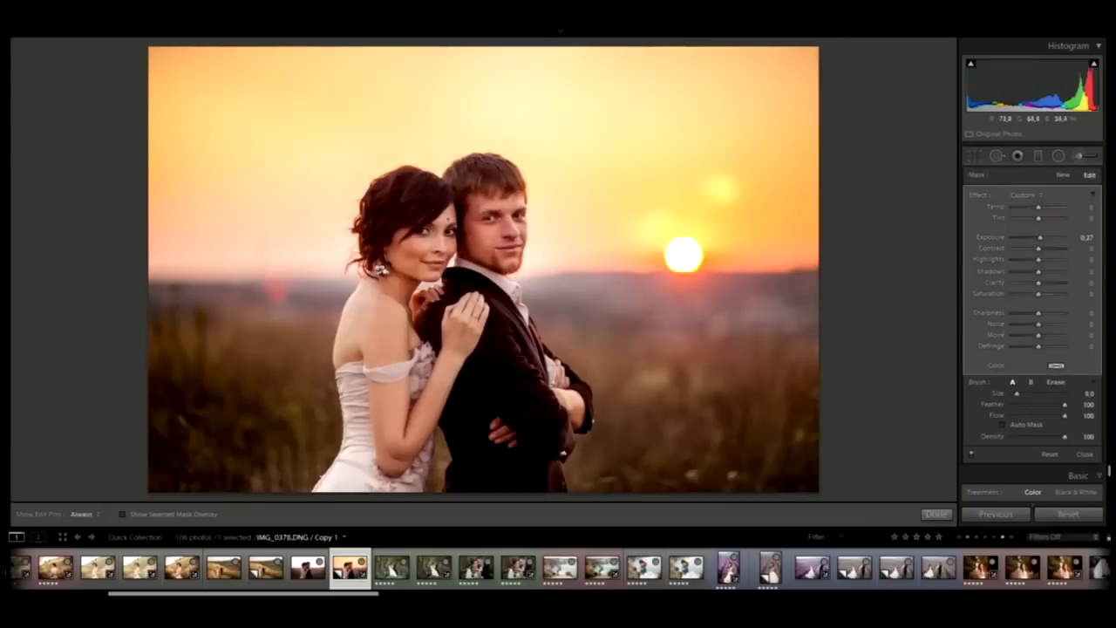
key("h")
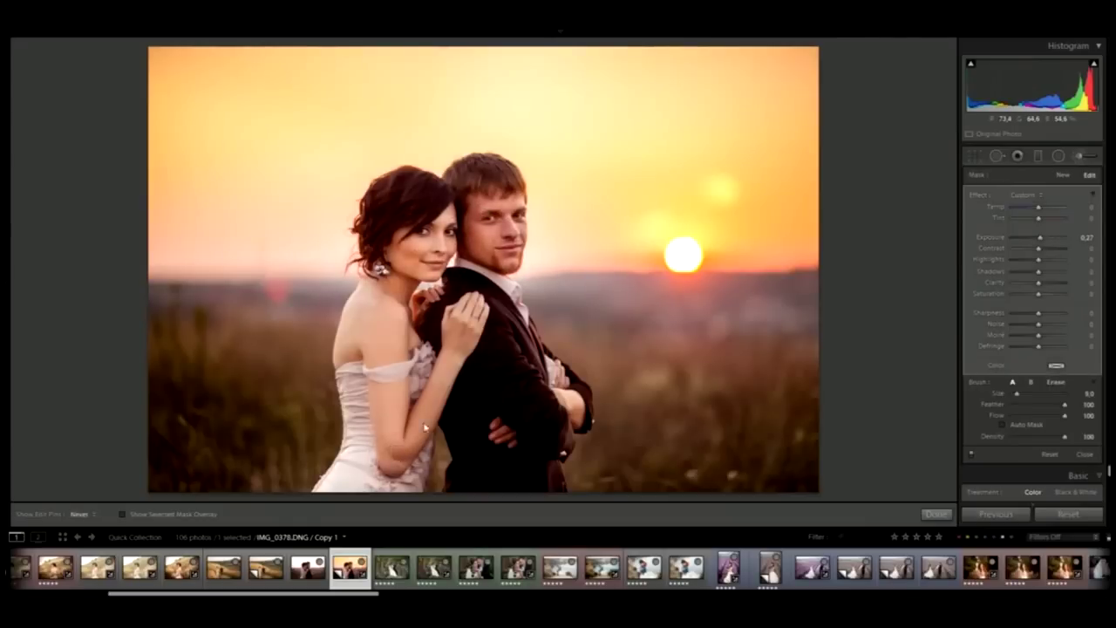
key("h")
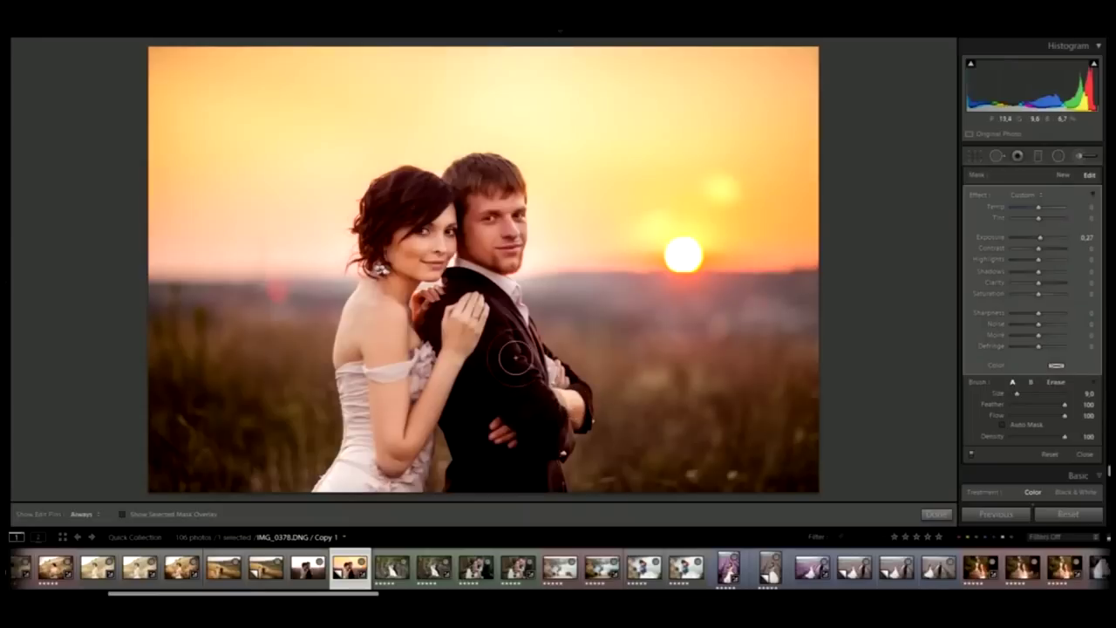
left_click(1080, 156)
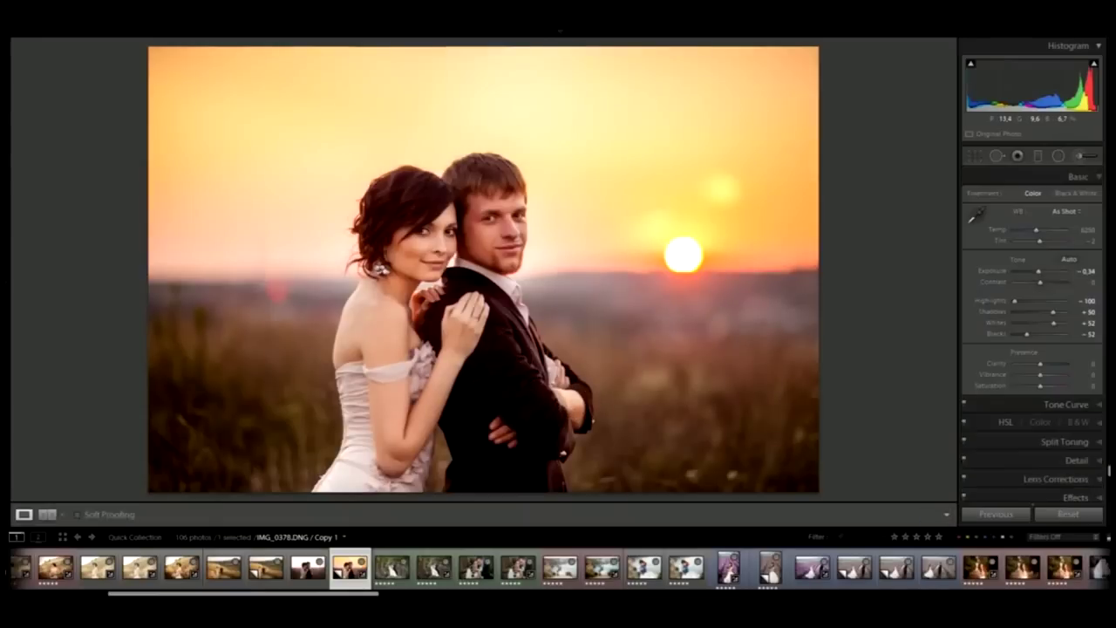
left_click(1084, 161)
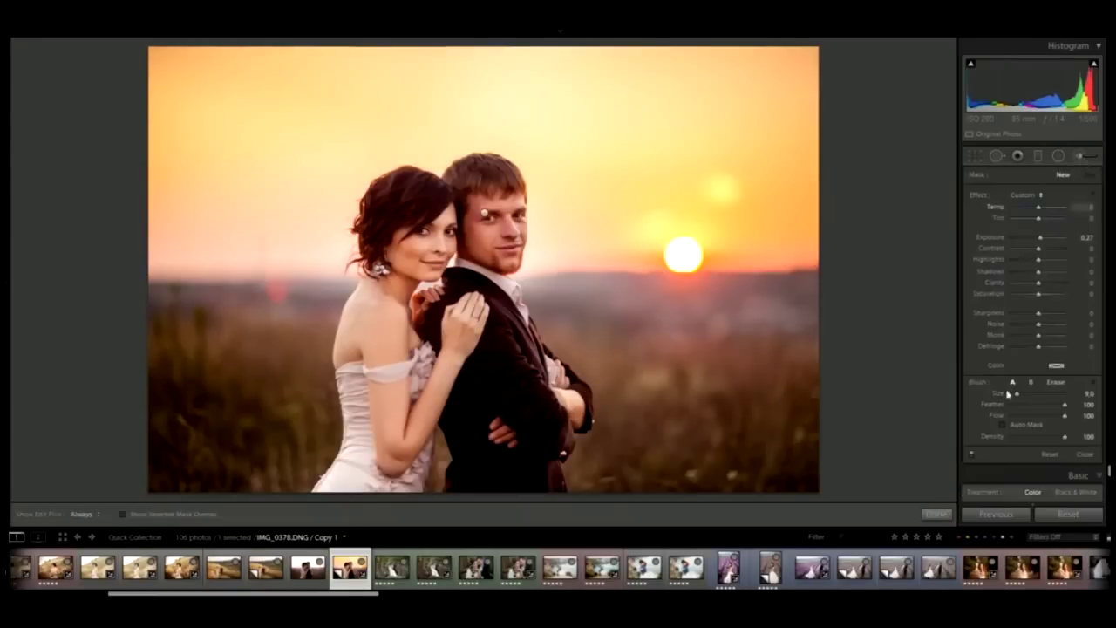
Step: Reset the brush Exposure to 0.00, enable Auto Mask and choose a purple colour tint
double_click(994, 237)
left_click(1004, 424)
left_click(1056, 367)
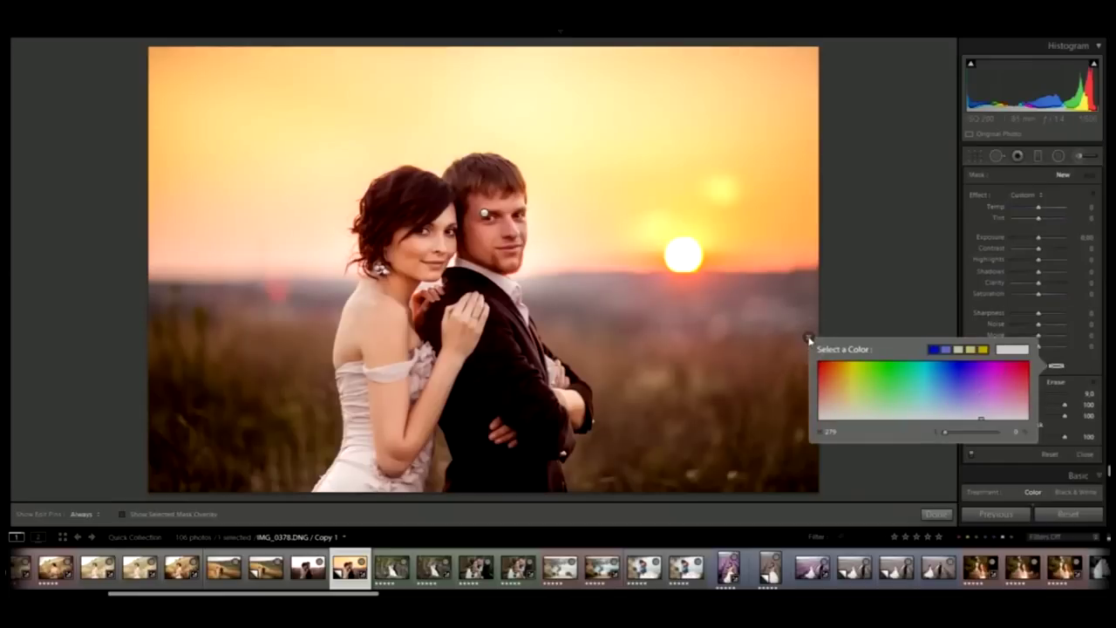
left_click(508, 514)
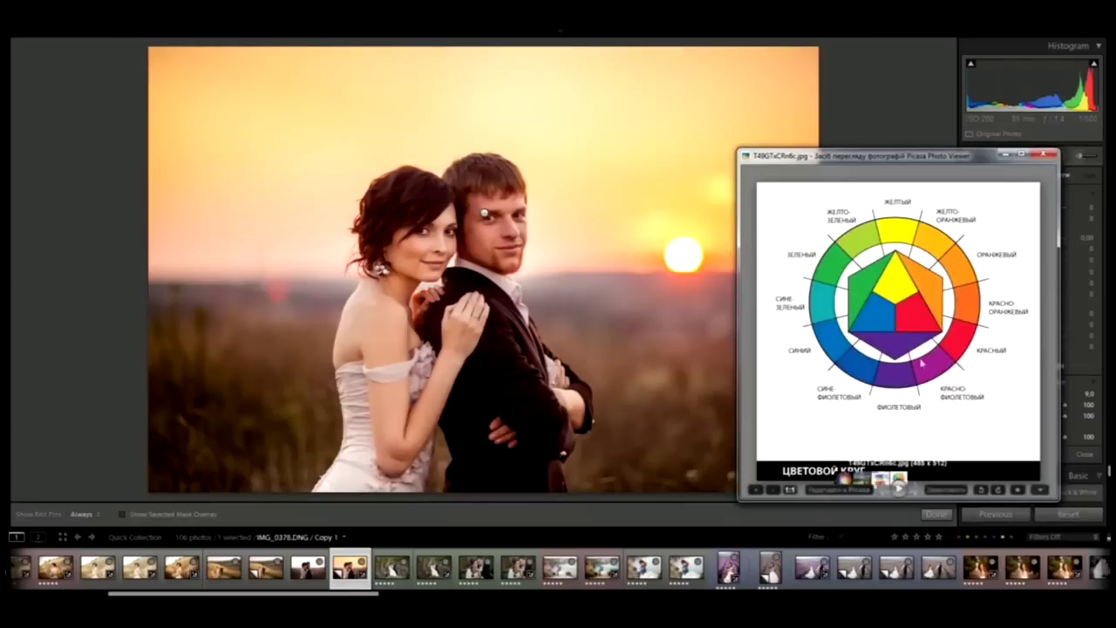
key("Escape")
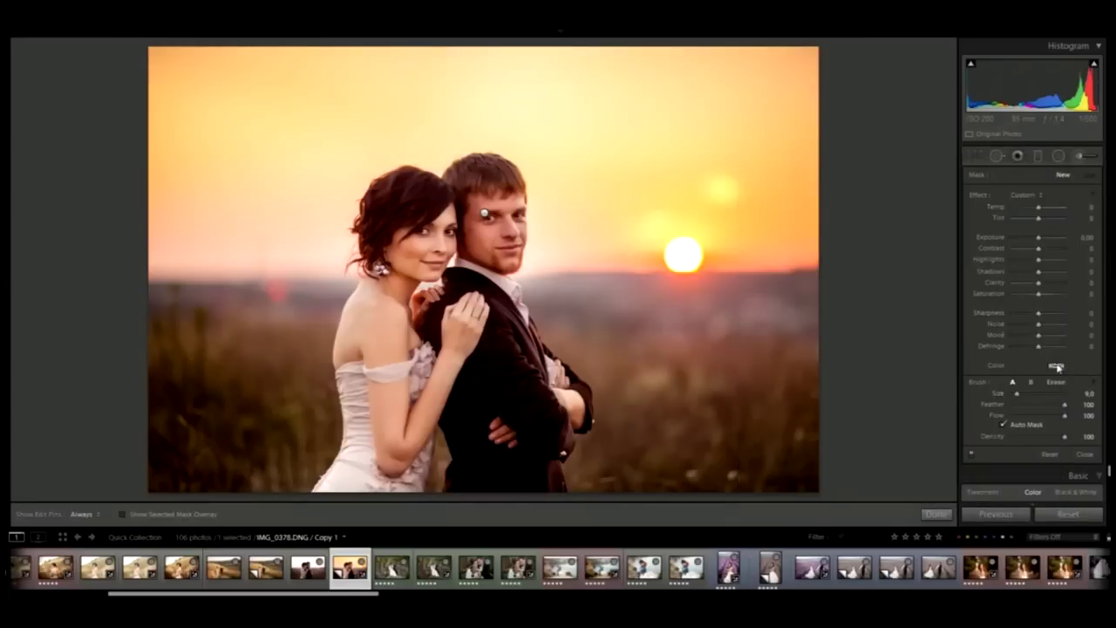
left_click(1056, 366)
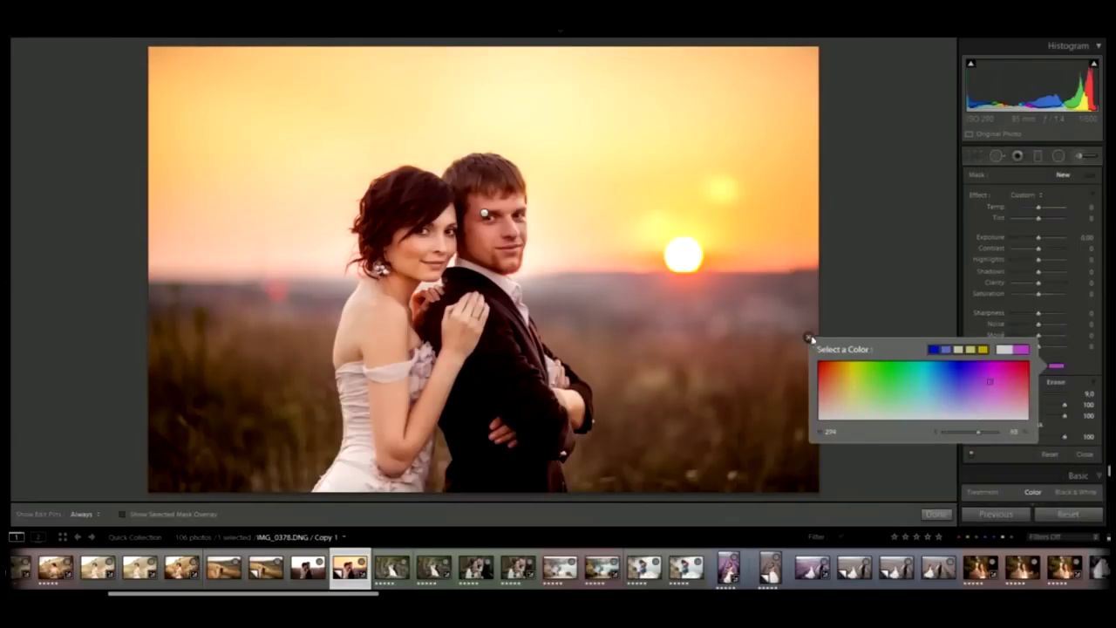
left_click(808, 337)
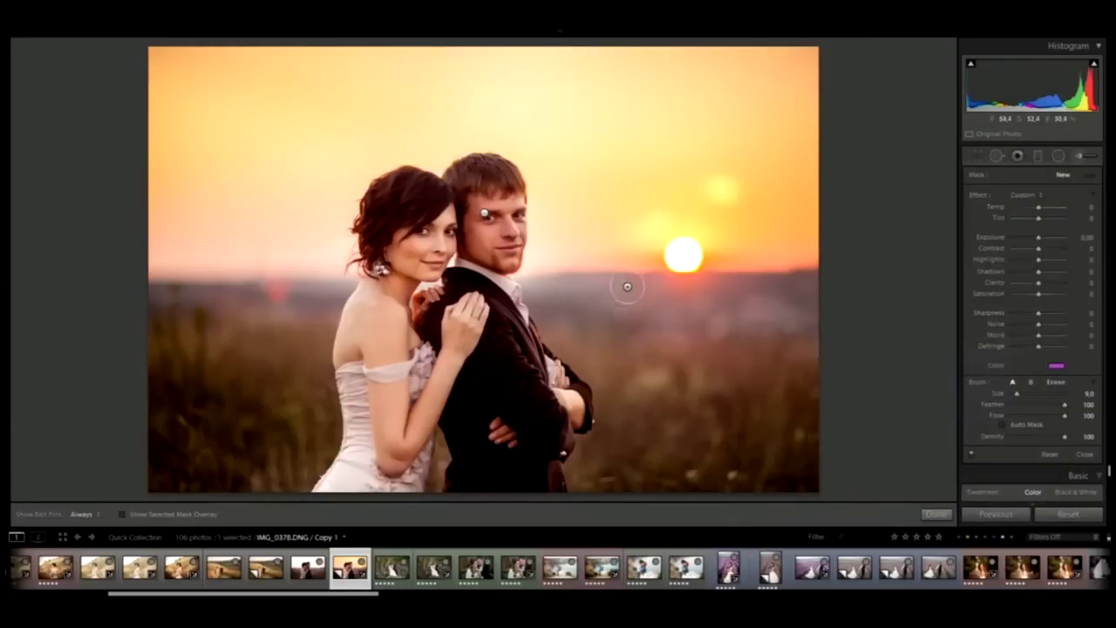
Step: Paint the purple tint along the right horizon toward the man's shoulder with Auto Mask on
scroll(615, 295, "up", 5)
key("h")
left_click_drag(609, 297, 804, 251)
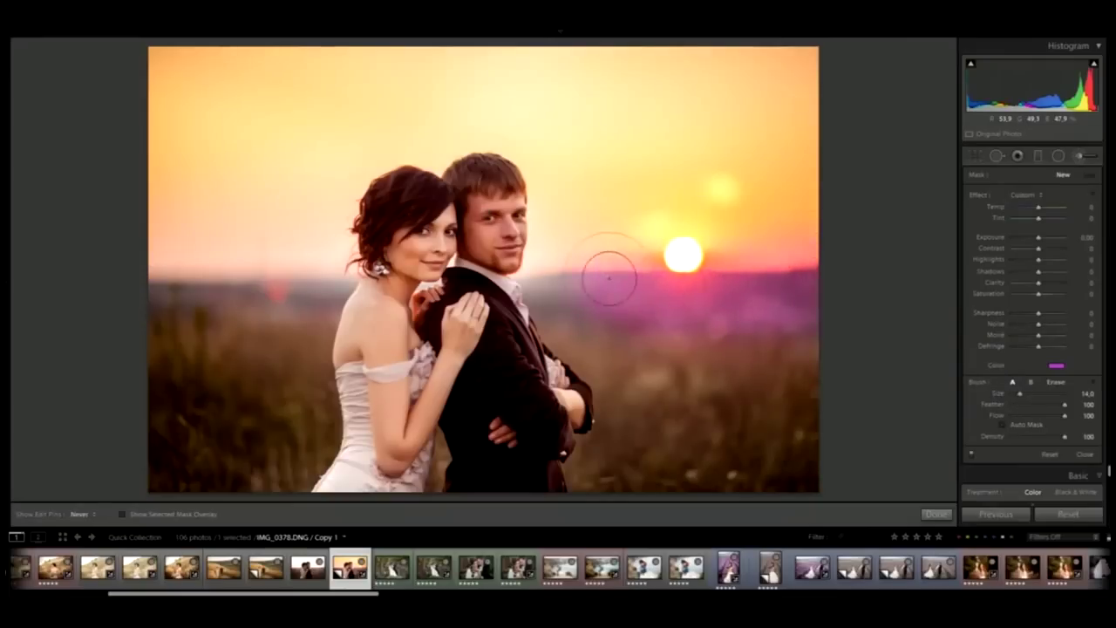
key("h")
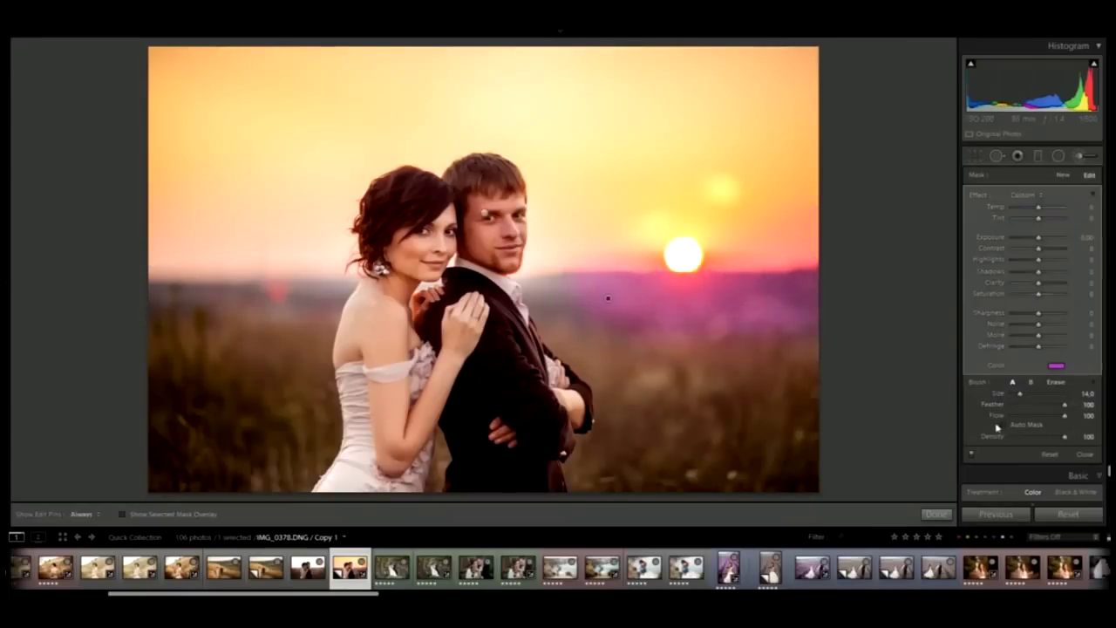
left_click(1003, 424)
key("bracketleft")
left_click_drag(608, 297, 543, 295)
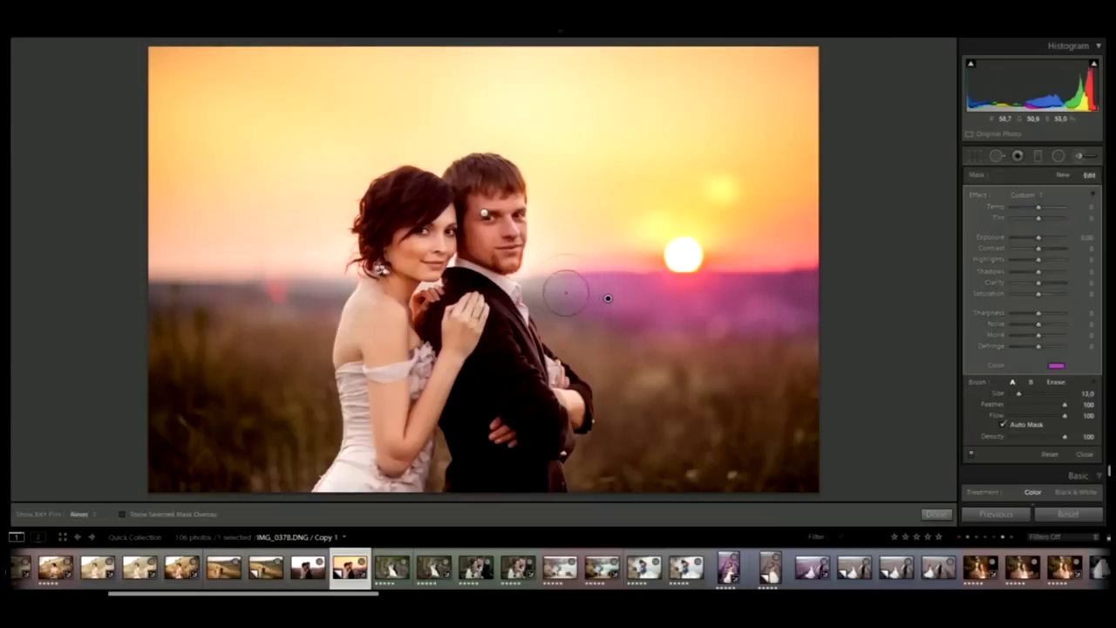
key("bracketleft")
key("bracketleft")
key("bracketleft")
key("h")
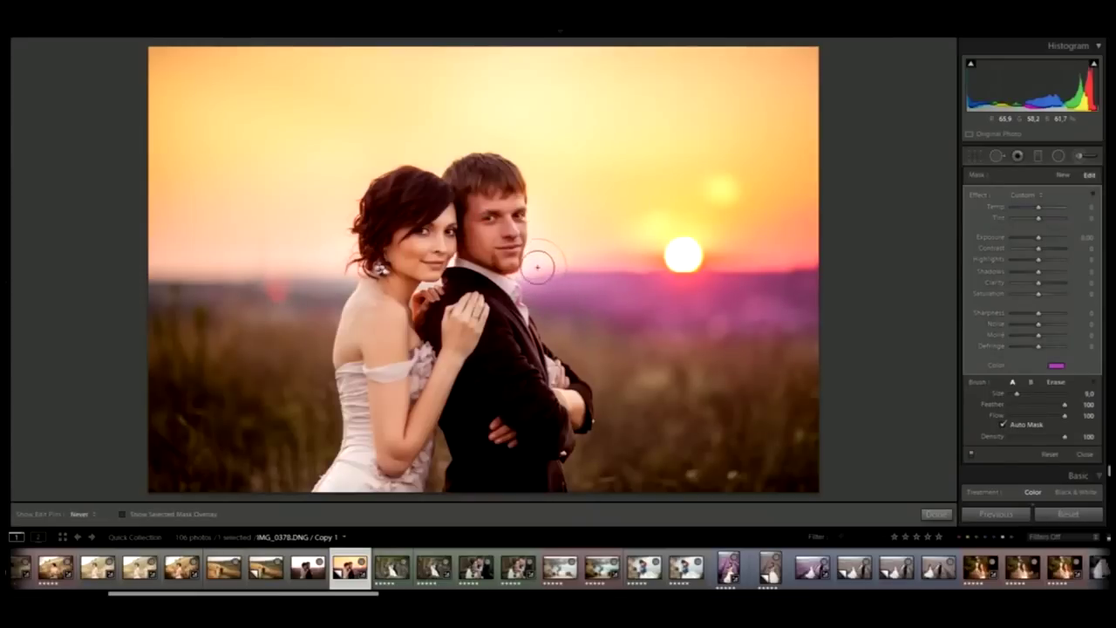
key("h")
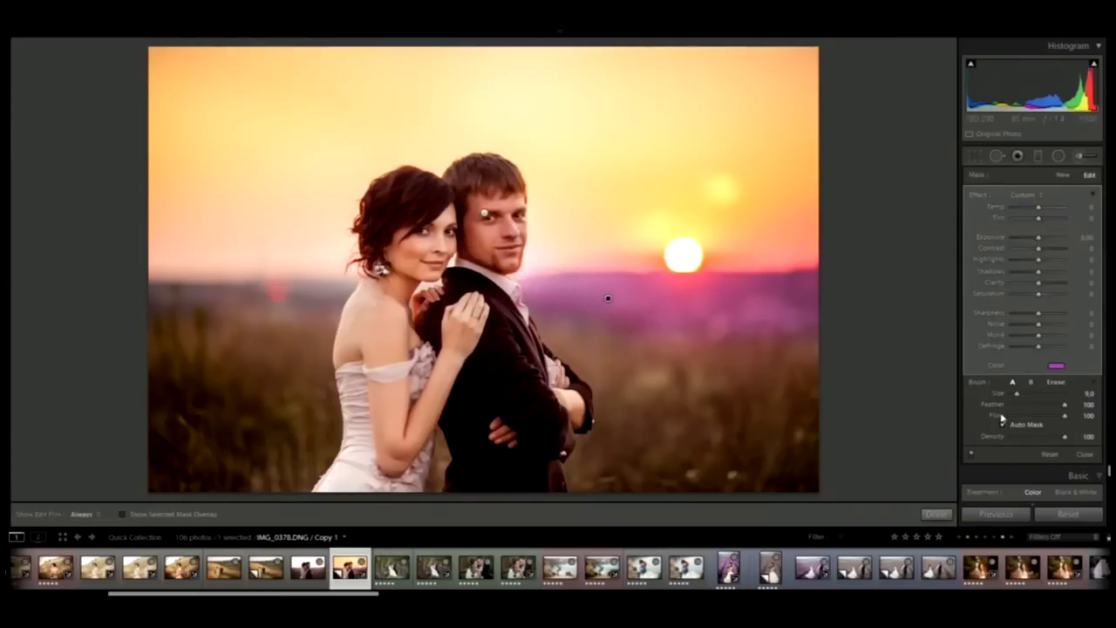
Step: Paint the tint across the left horizon with a larger brush and Auto Mask off
left_click(1003, 425)
key("bracketright")
key("bracketright")
key("bracketright")
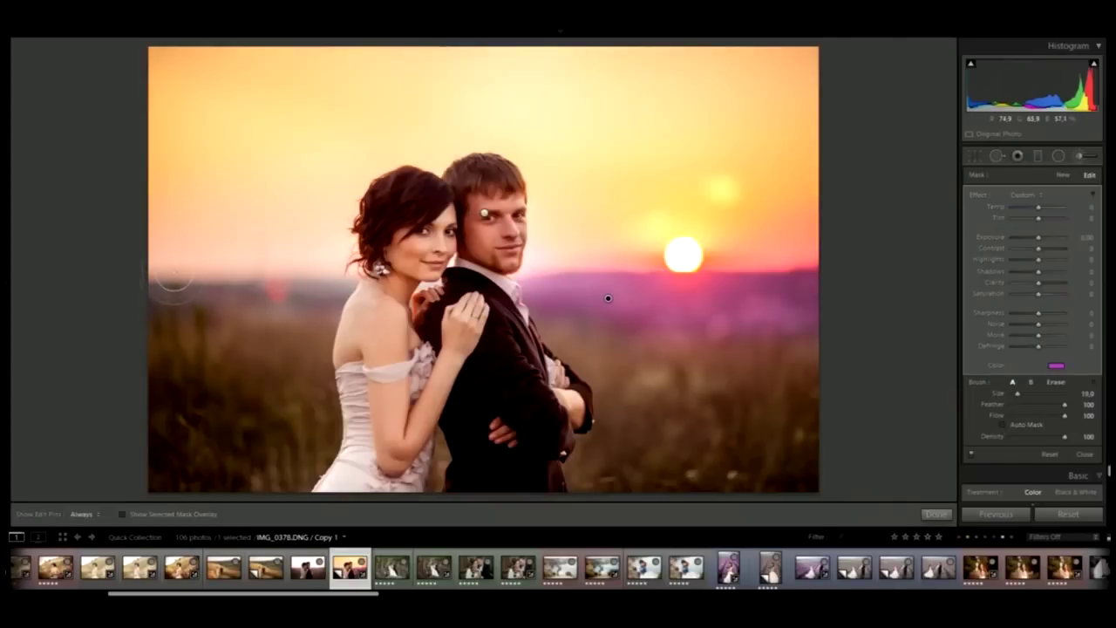
key("bracketright")
key("bracketright")
key("bracketright")
left_click_drag(162, 262, 249, 281)
key("h")
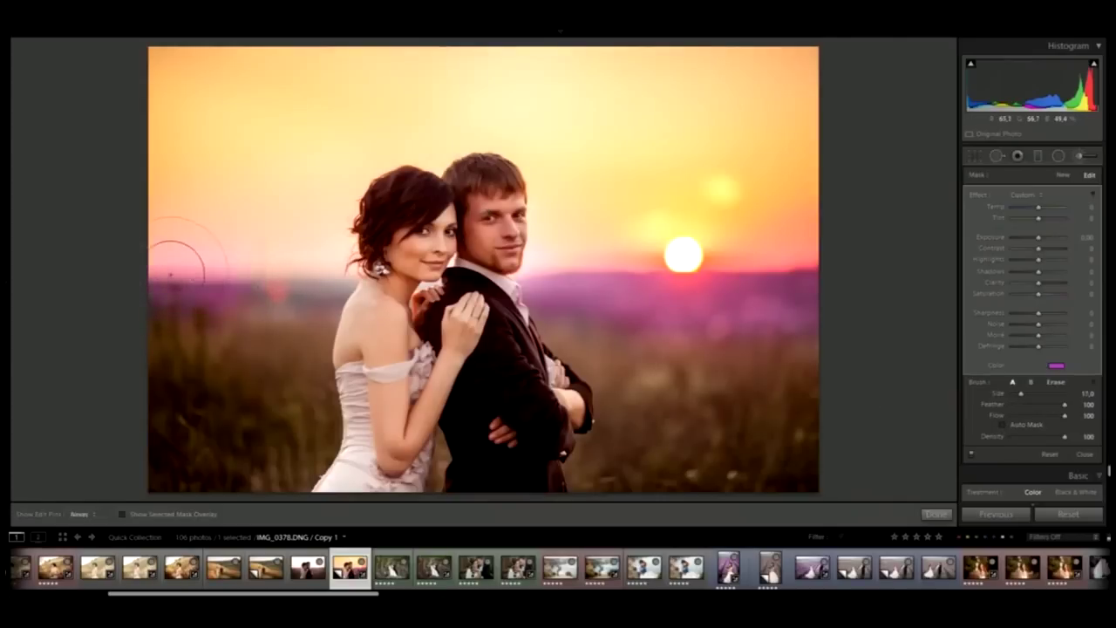
left_click_drag(180, 254, 285, 288)
key("h")
left_click(1003, 425)
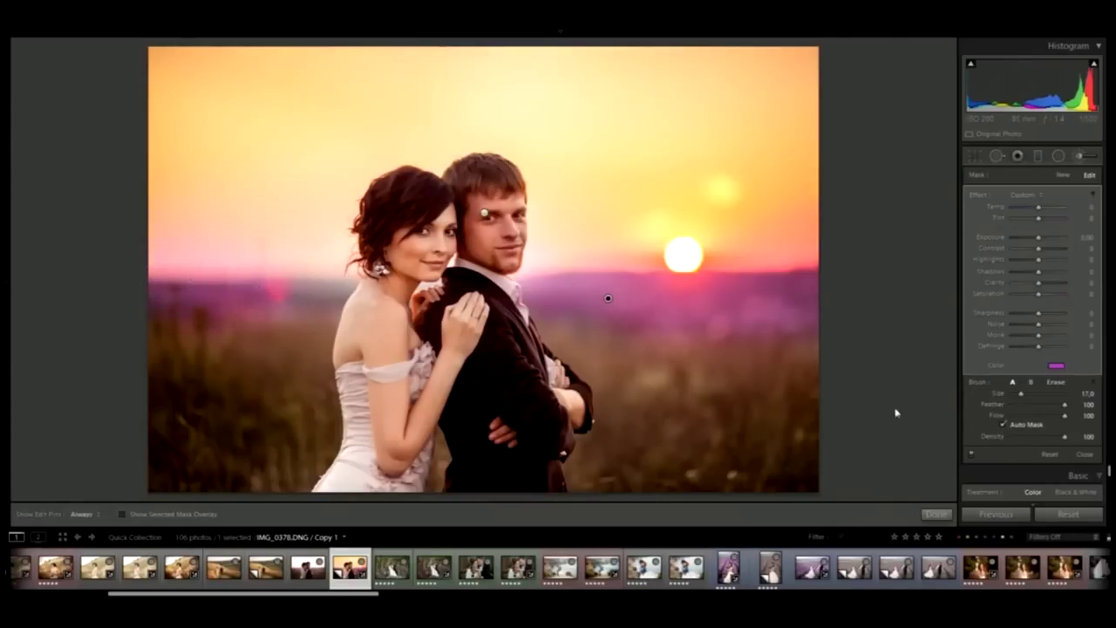
key("h")
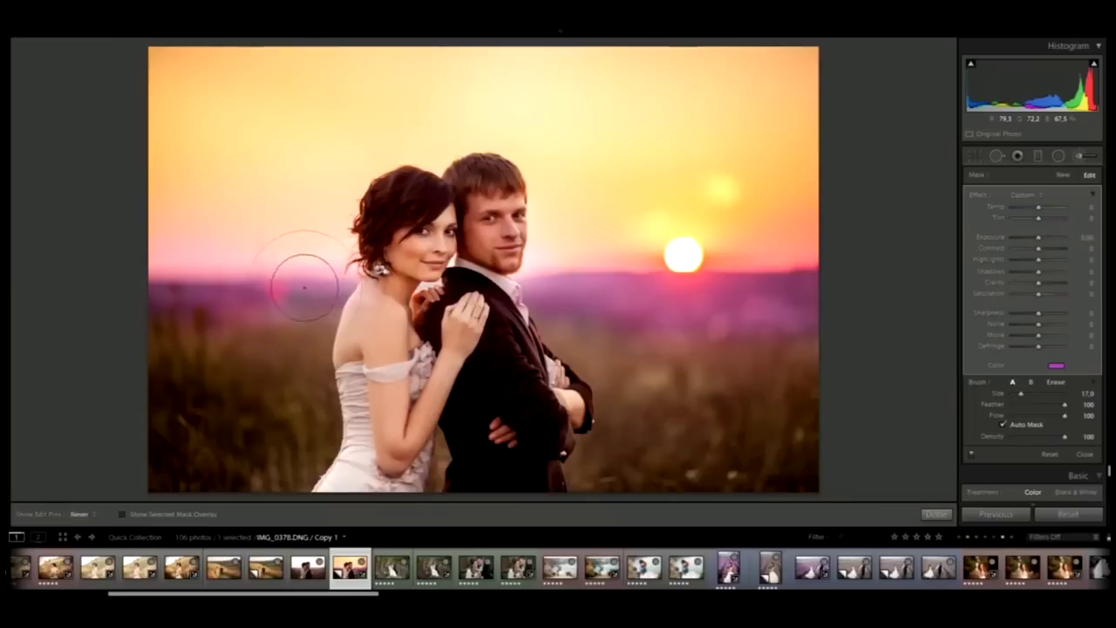
key("h")
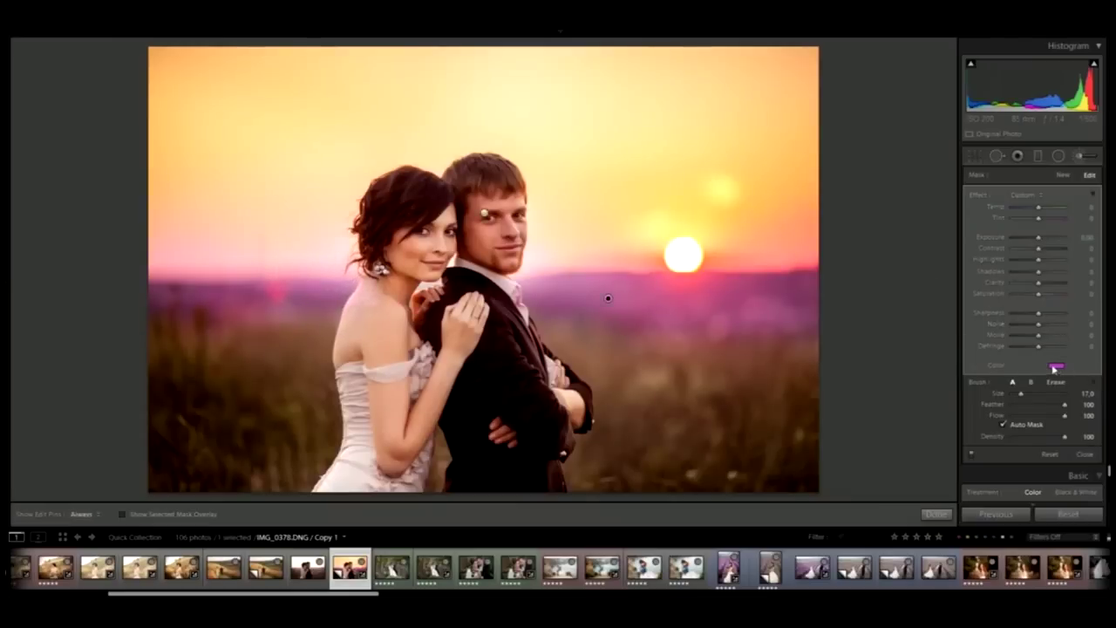
Step: Make the purple tint paler and less saturated, then finish the brush adjustment
left_click(1057, 366)
mouse_move(991, 382)
left_mouse_down()
mouse_move(985, 392)
mouse_move(1005, 383)
left_mouse_up()
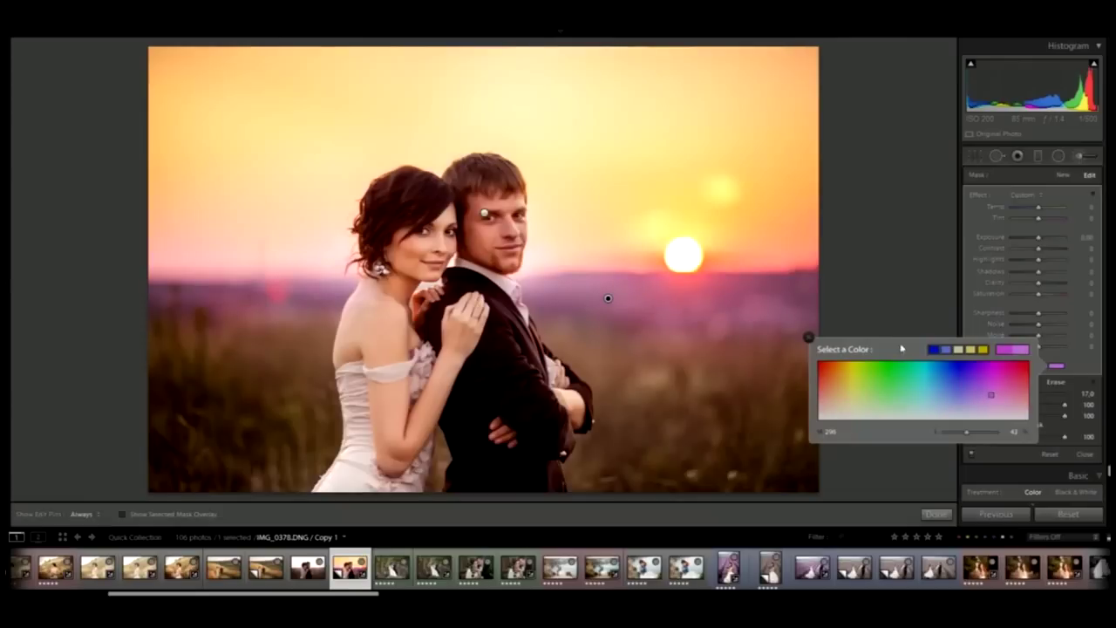
left_click(809, 337)
key("k")
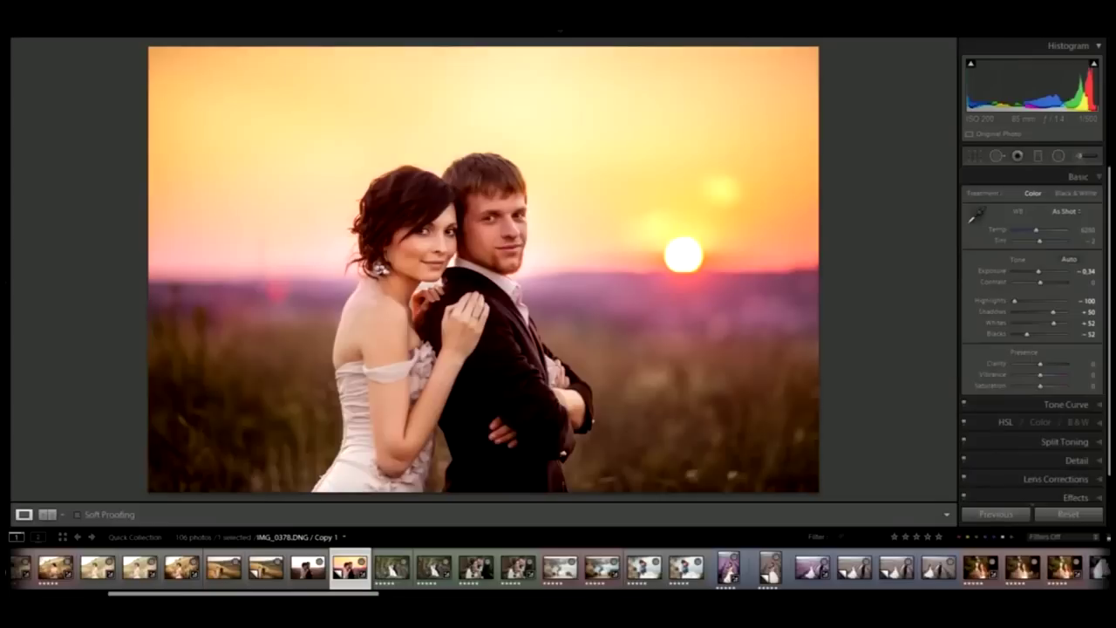
Step: Compare the original IMG_0378 and its edited copy in Survey view, then select only the copy
left_click(1106, 332)
left_click(308, 568, "ctrl")
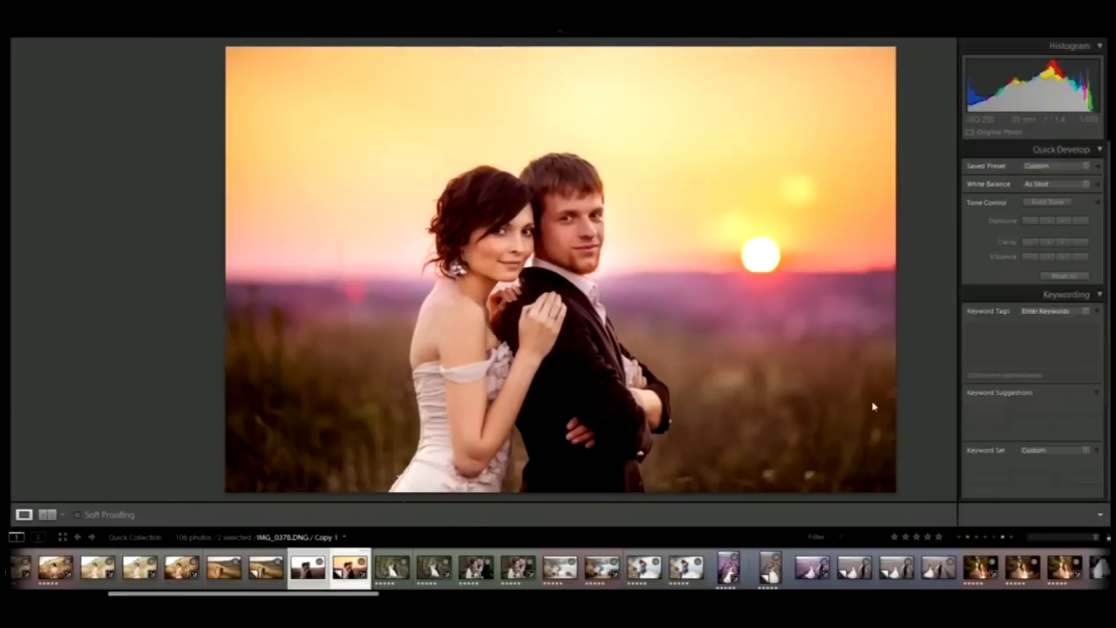
key("n")
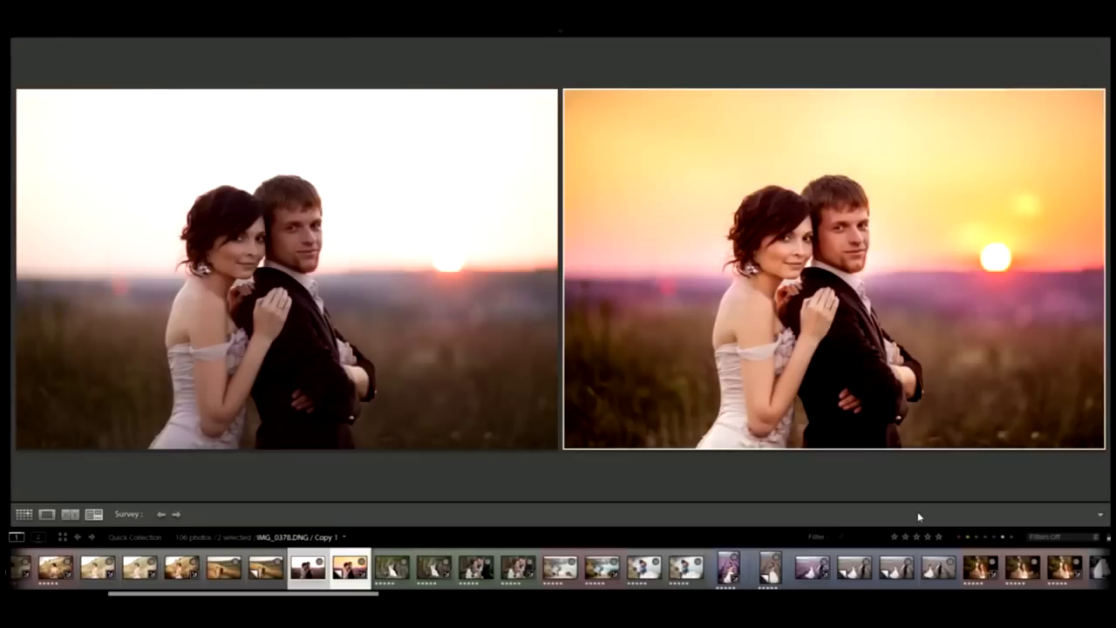
key("ctrl+d")
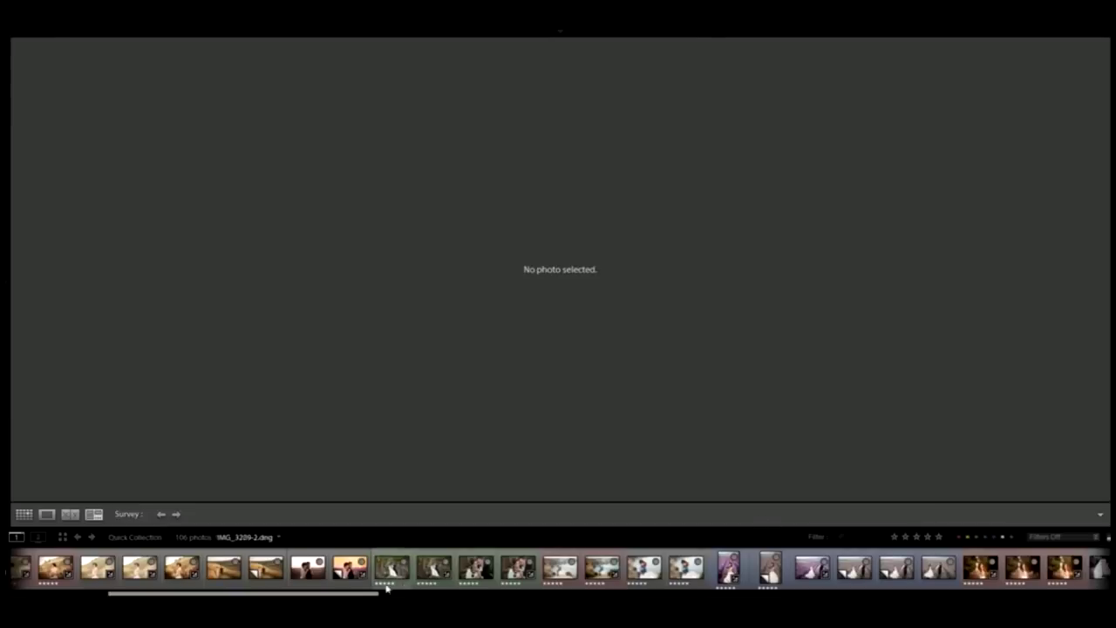
left_click(348, 571)
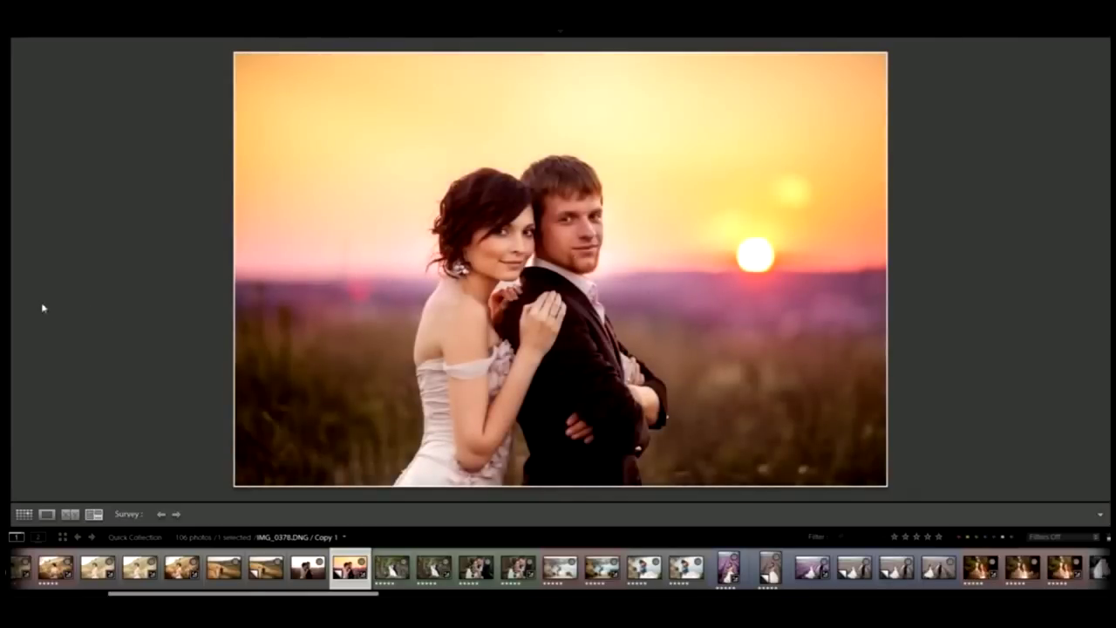
Step: Zoom the edited sunset portrait to half size on the couple's faces and return to Develop
left_click(7, 299)
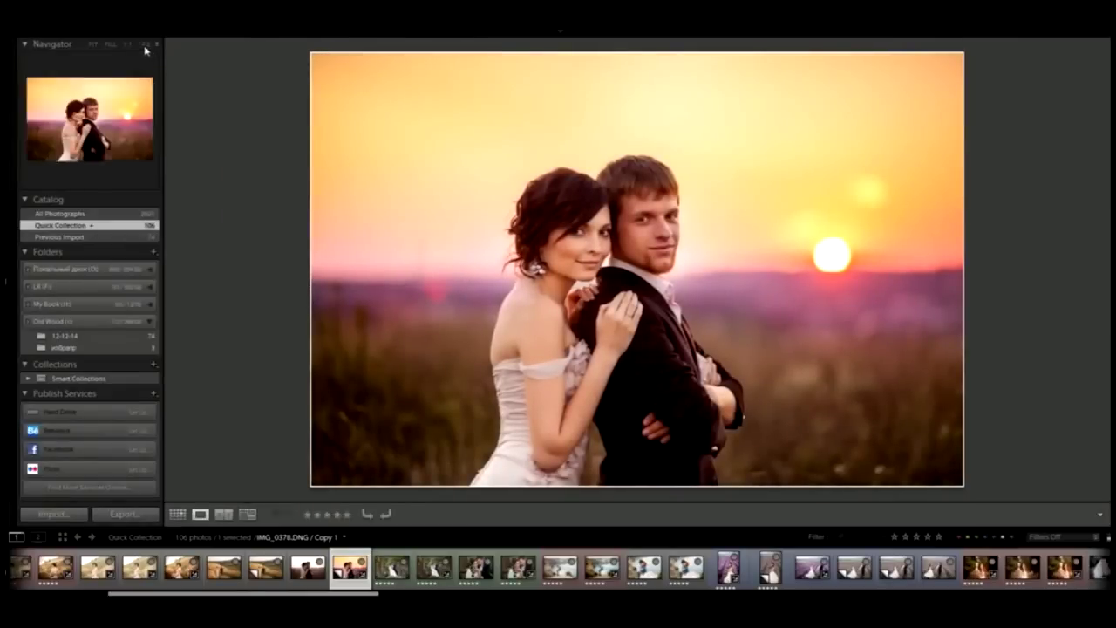
left_click(144, 45)
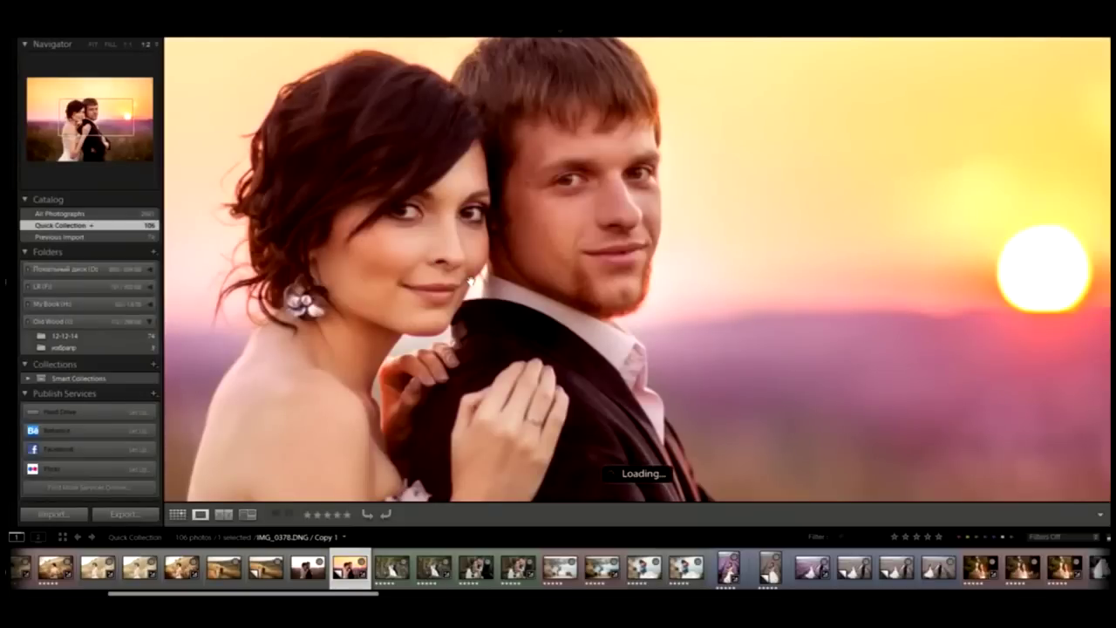
mouse_move(466, 275)
left_mouse_down()
mouse_move(518, 320)
mouse_move(520, 307)
left_mouse_up()
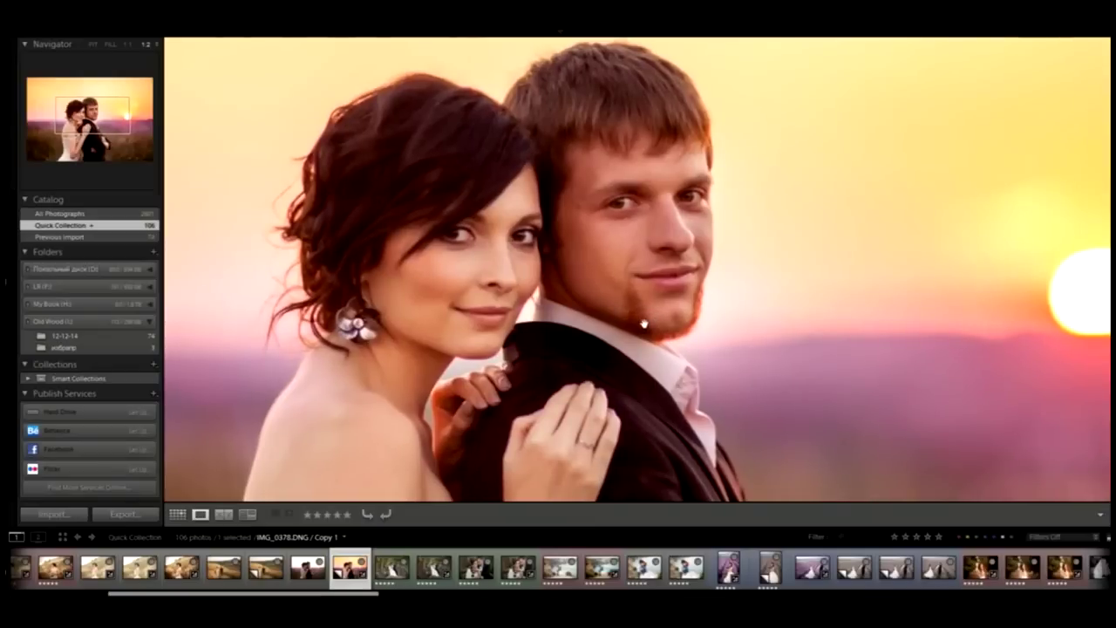
mouse_move(634, 317)
left_mouse_down()
mouse_move(664, 349)
mouse_move(698, 347)
left_mouse_up()
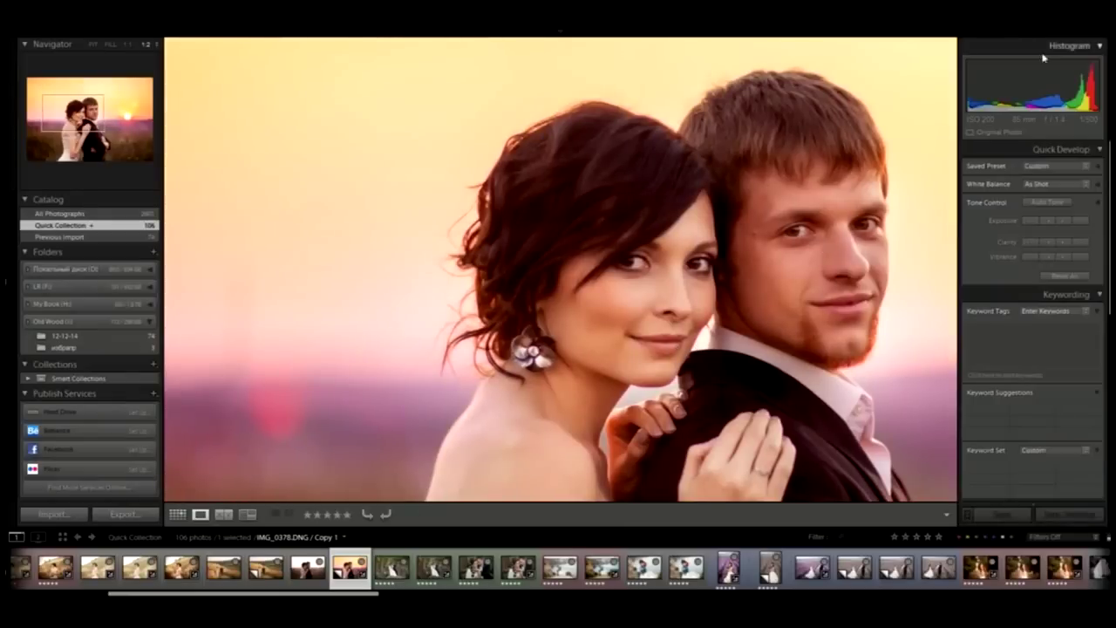
left_click(881, 59)
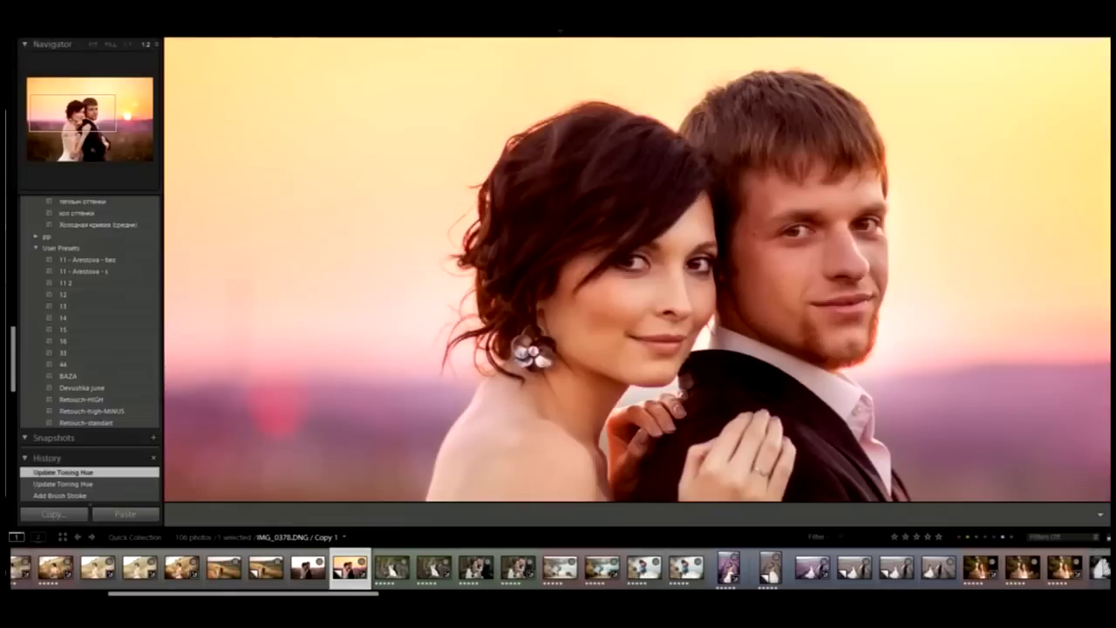
mouse_move(12, 278)
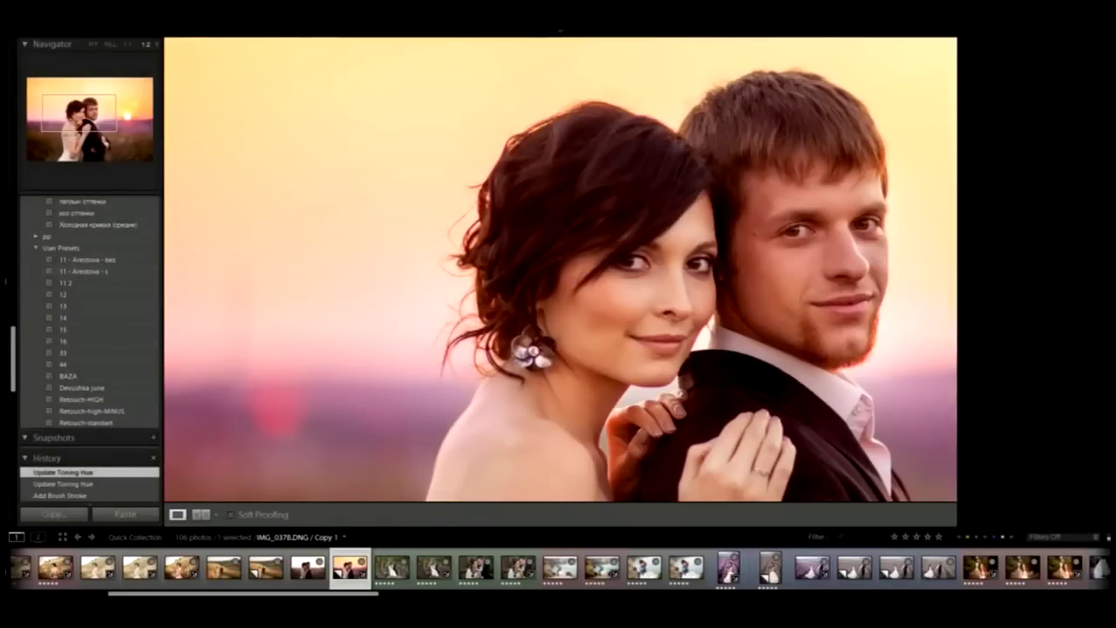
Step: Set a Purple defringe amount and Purple Hue 26/76, zooming 1:1 on the bride's hair
scroll(1037, 393, "down", 2)
scroll(1037, 456, "down", 3)
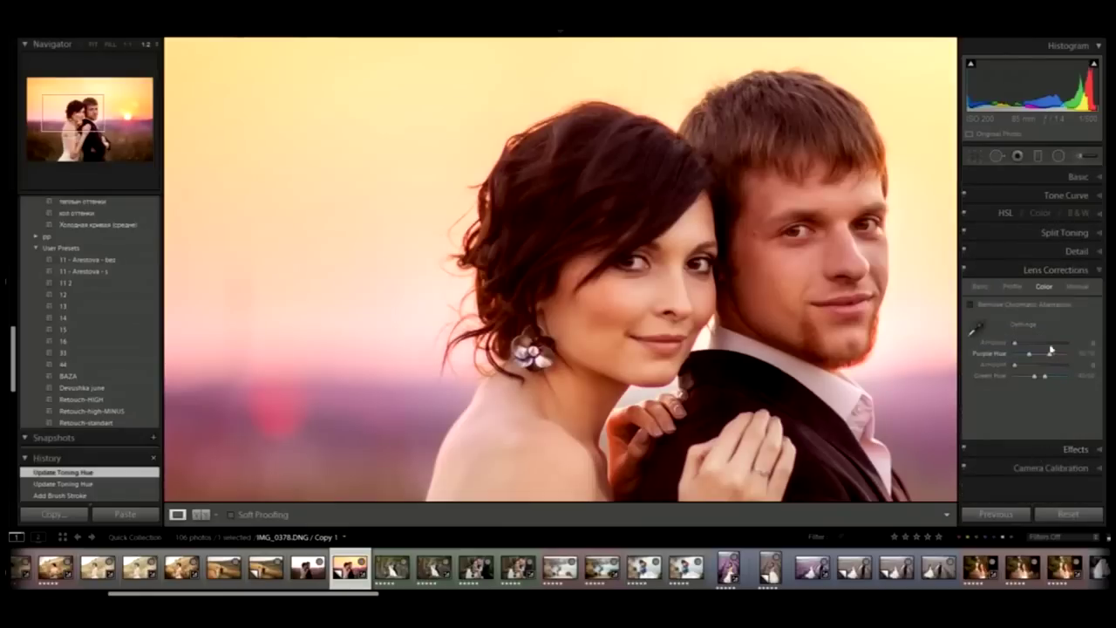
left_click(1086, 343)
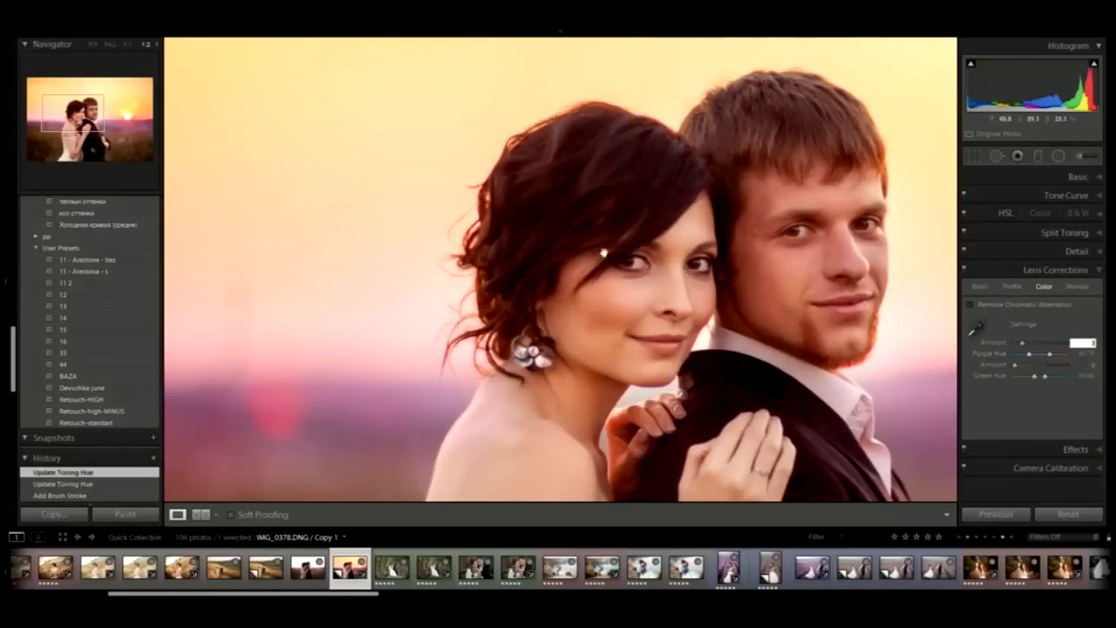
left_click_drag(1051, 358, 1054, 357)
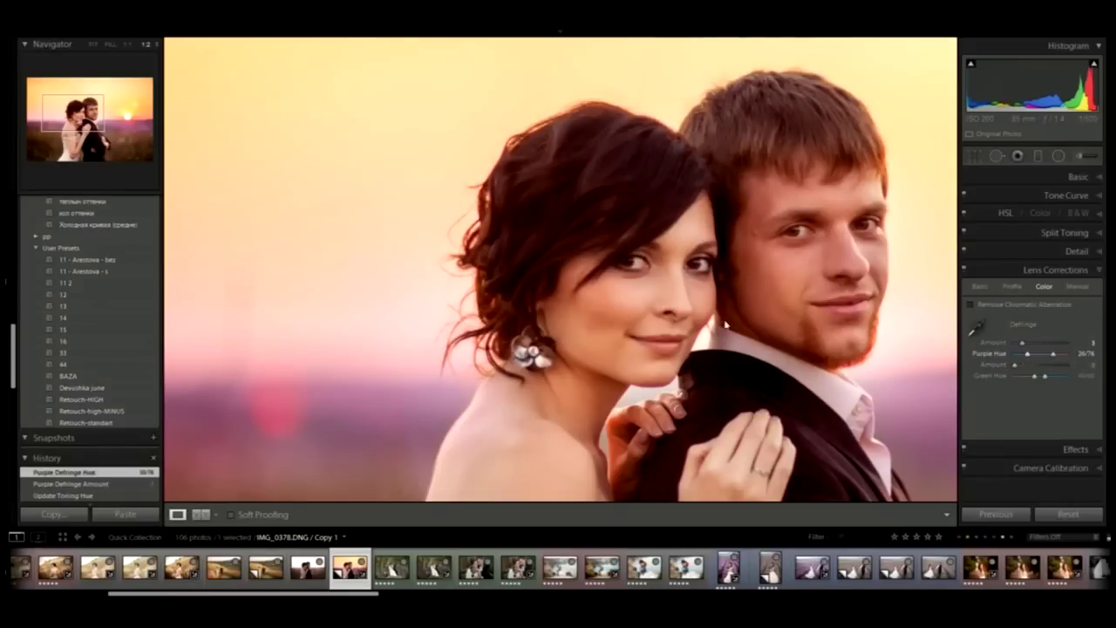
left_click(127, 46)
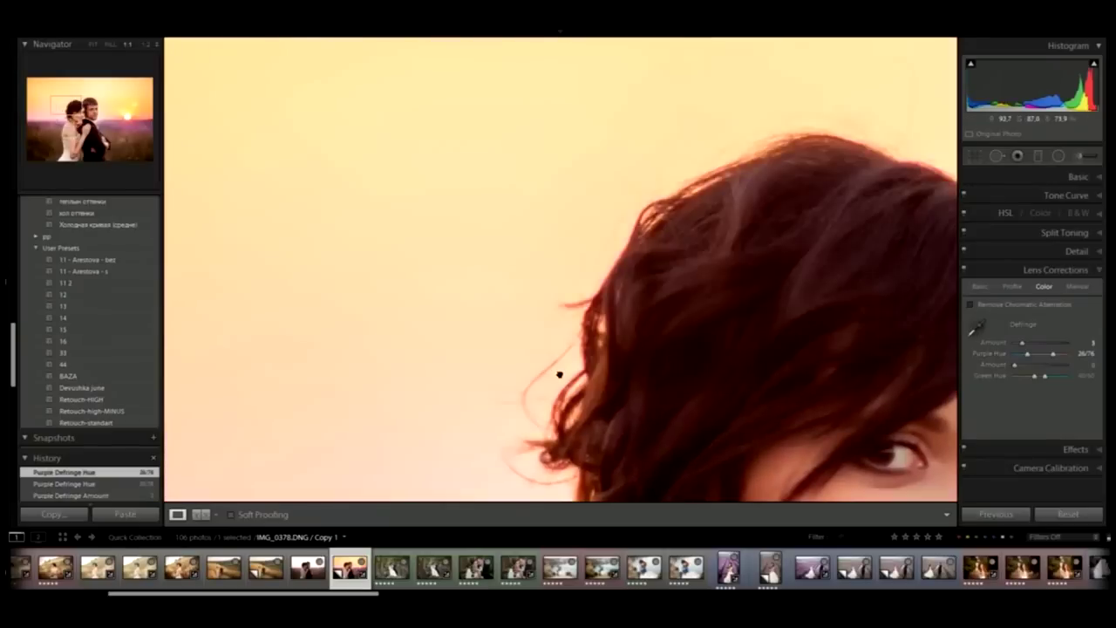
mouse_move(638, 331)
left_mouse_down()
mouse_move(603, 330)
mouse_move(670, 386)
left_mouse_up()
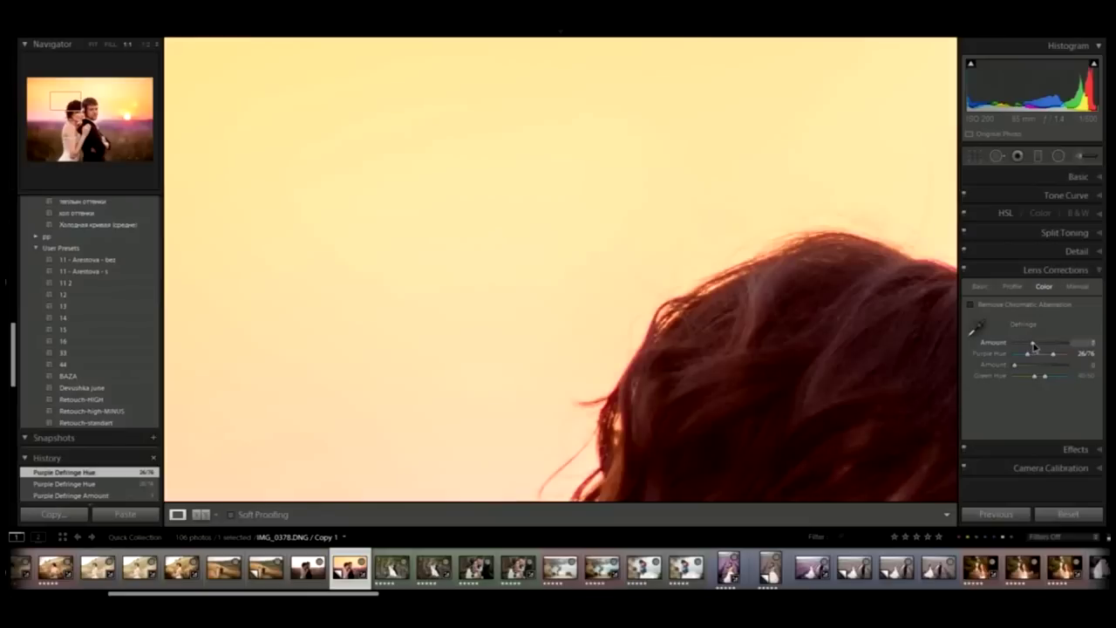
Step: Settle the Purple defringe Amount at 6 and try the fringe colour eyedropper on the hair
left_click_drag(1033, 345, 1047, 344)
left_click_drag(1035, 346, 1014, 345)
left_click(978, 326)
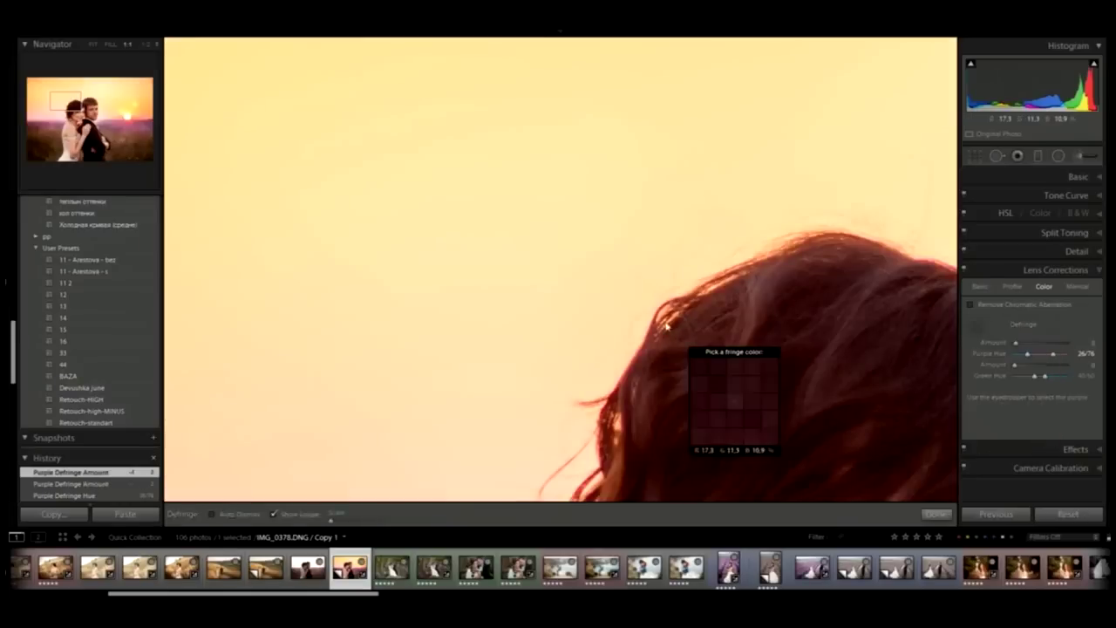
left_click(687, 289)
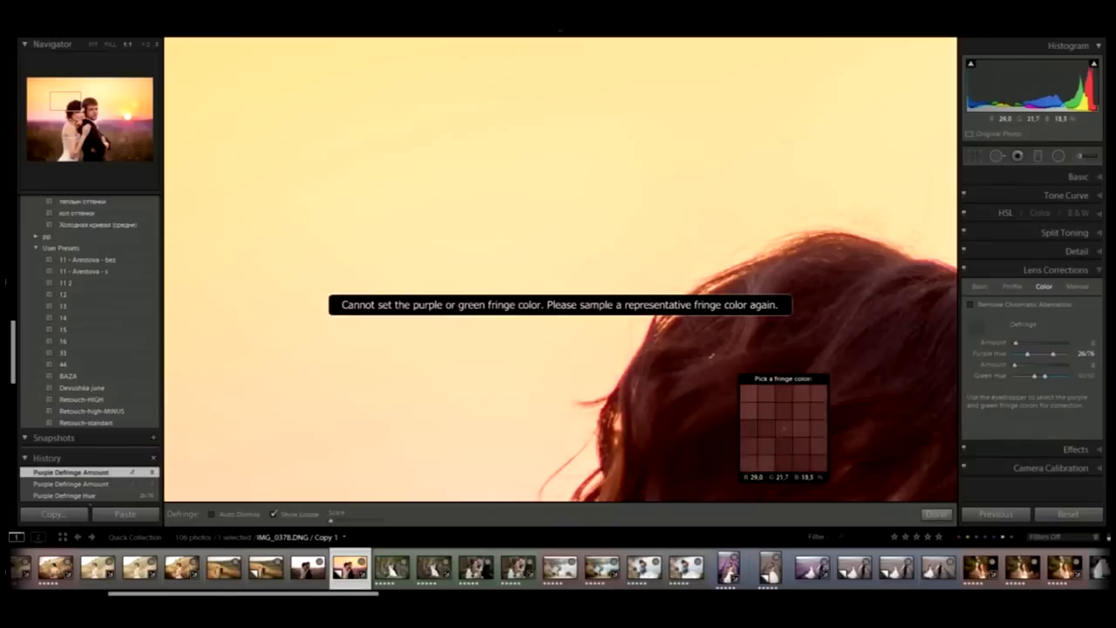
left_click(1030, 347)
Step: Set Color noise reduction 55, Luminance 12 and Sharpening Amount 56, checking the bride's face at 1:1
key("Escape")
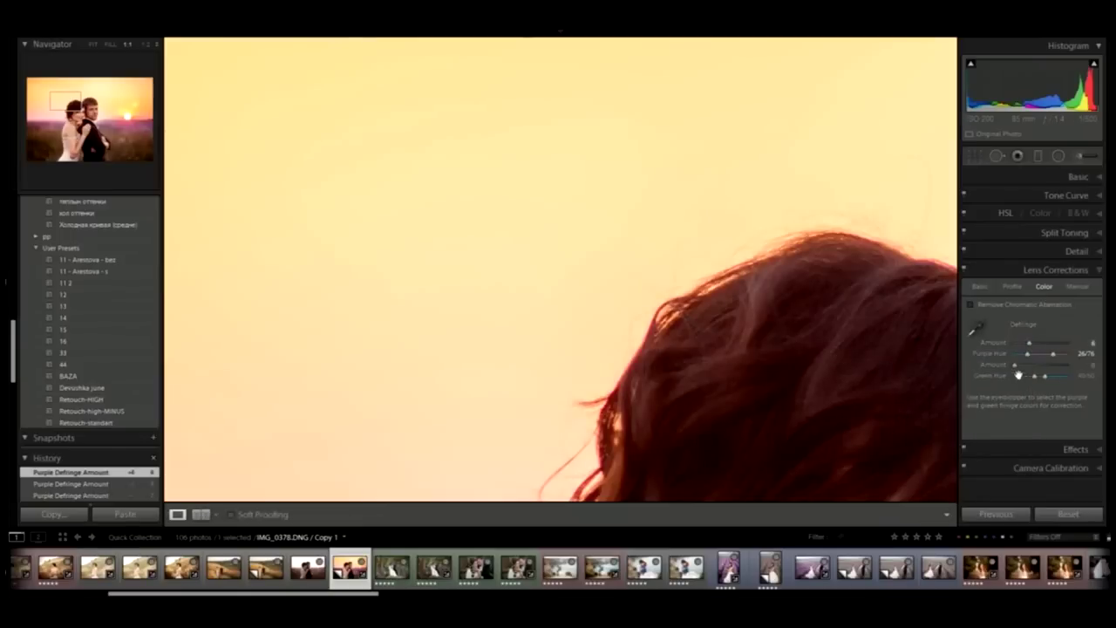
left_click(1078, 251)
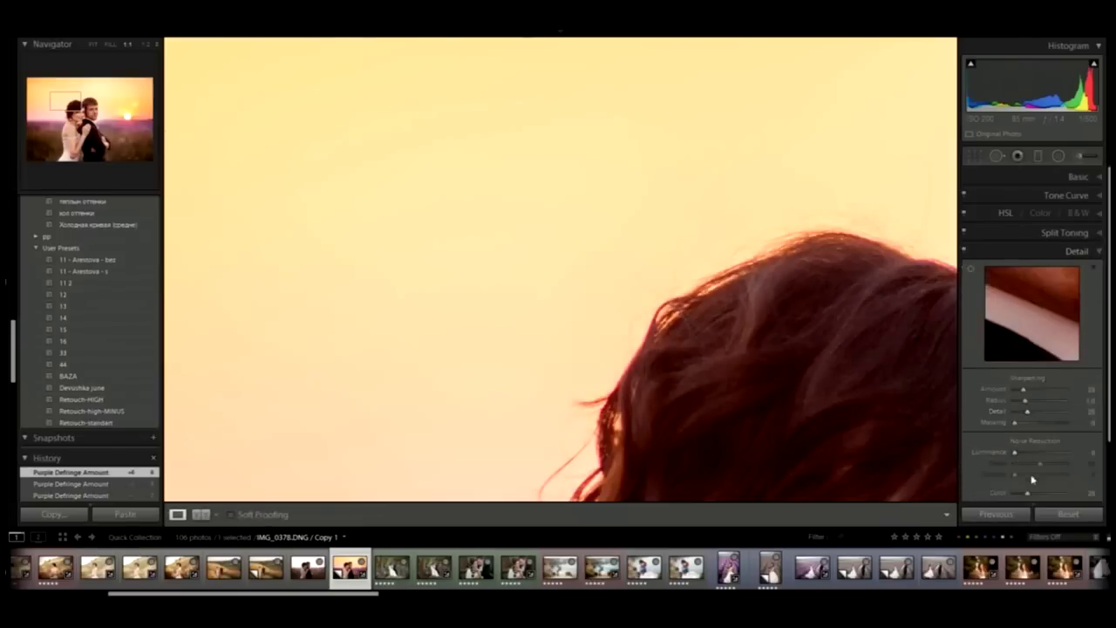
scroll(1090, 416, "down", 2)
left_click_drag(1027, 422, 1043, 423)
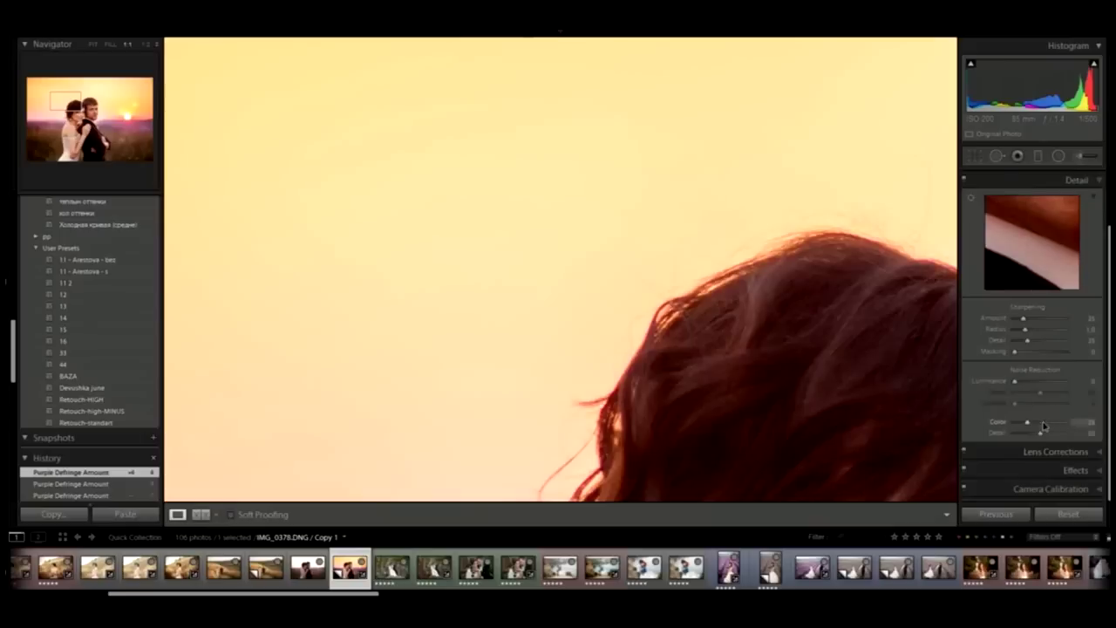
left_click_drag(1015, 382, 1022, 381)
left_click_drag(1024, 318, 1038, 322)
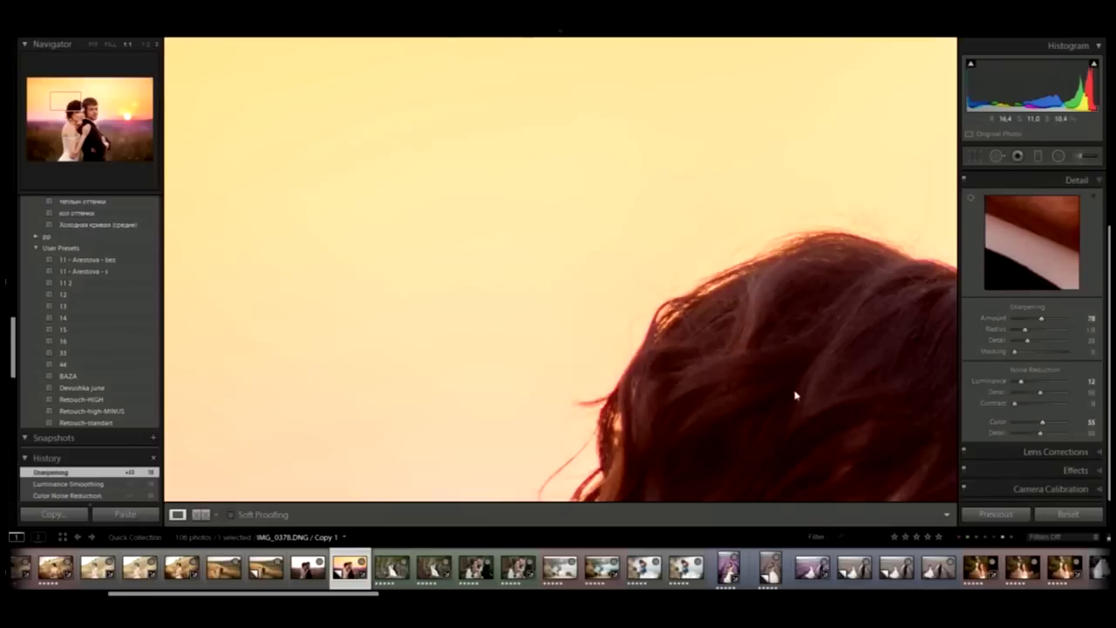
mouse_move(797, 397)
left_mouse_down()
mouse_move(659, 236)
mouse_move(668, 166)
left_mouse_up()
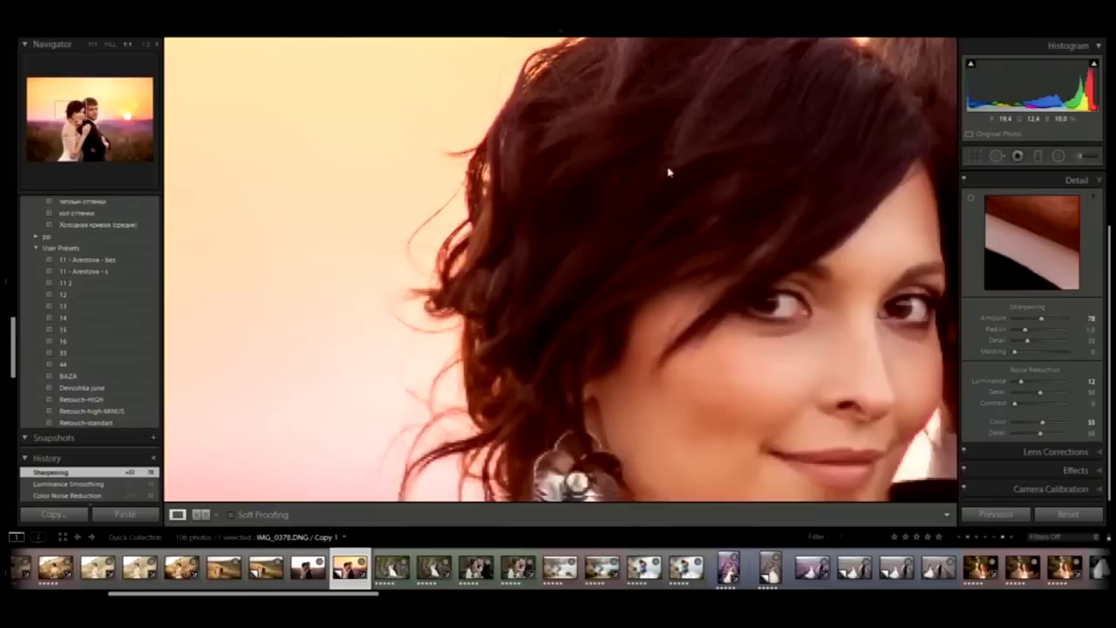
left_click_drag(728, 372, 787, 346)
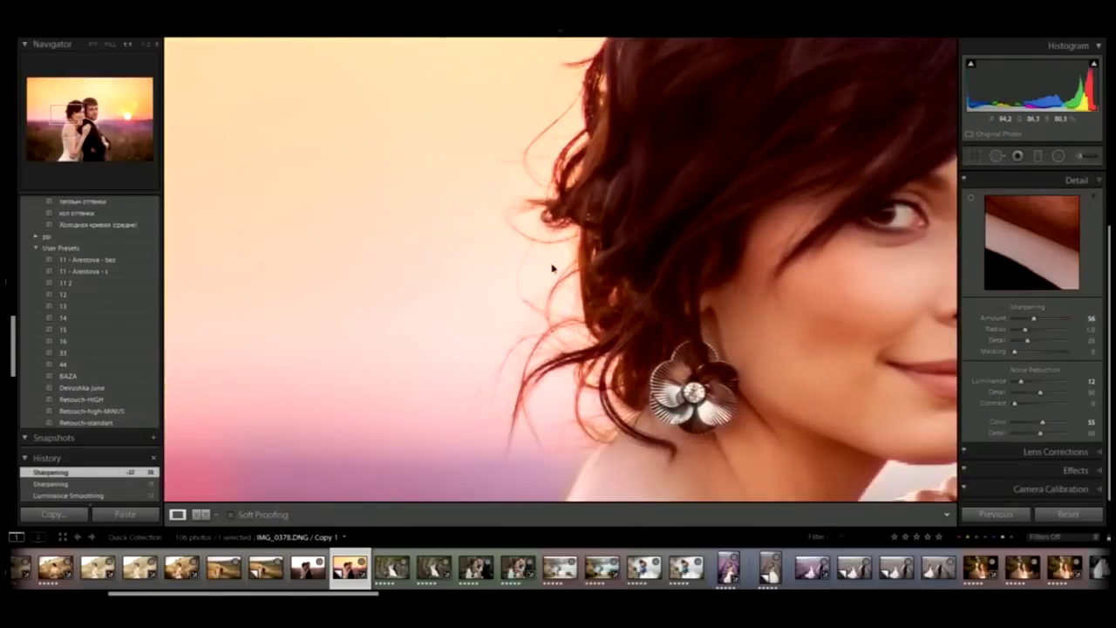
left_click_drag(553, 267, 669, 395)
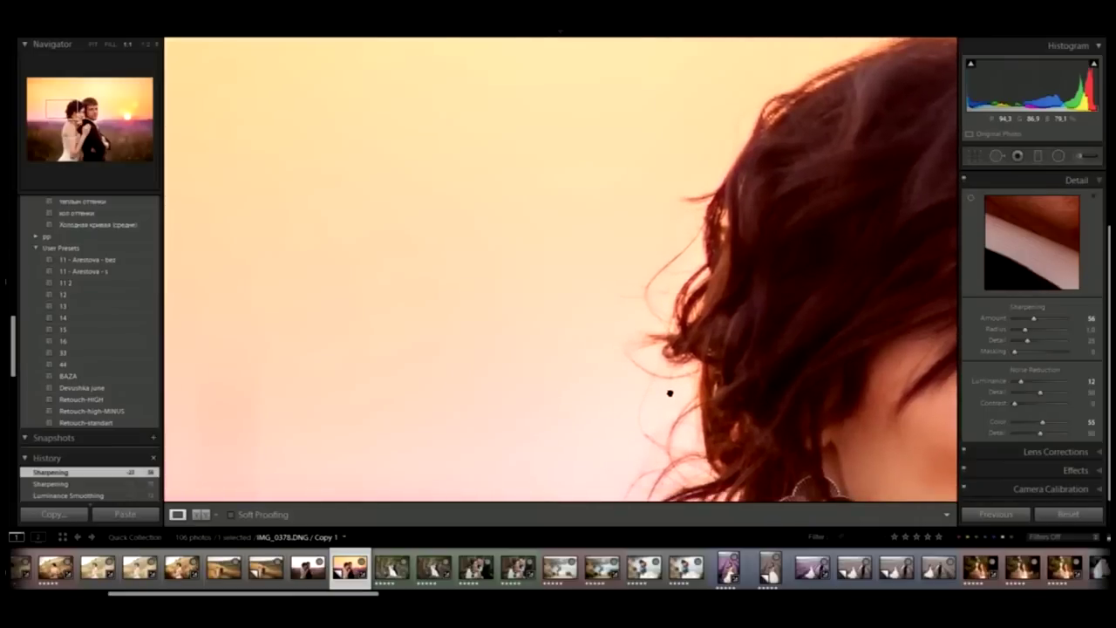
Step: On the original IMG_0378, attempt a Defringe eyedropper sample on the hair, cancel it, and fit the photo
left_click(308, 567)
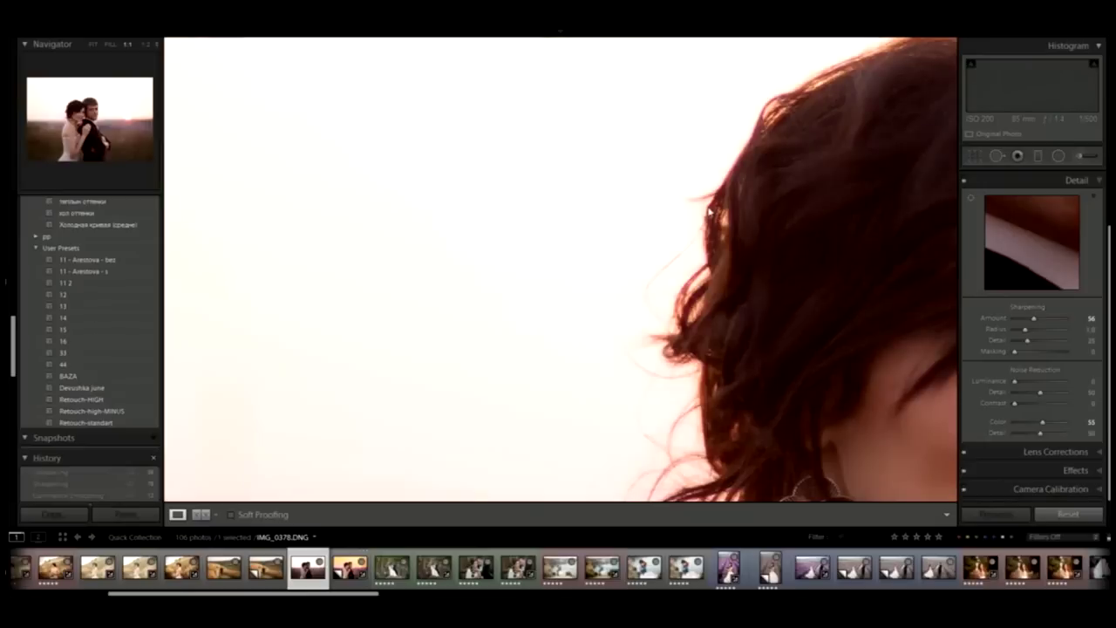
left_click(1069, 471)
left_click(1071, 251)
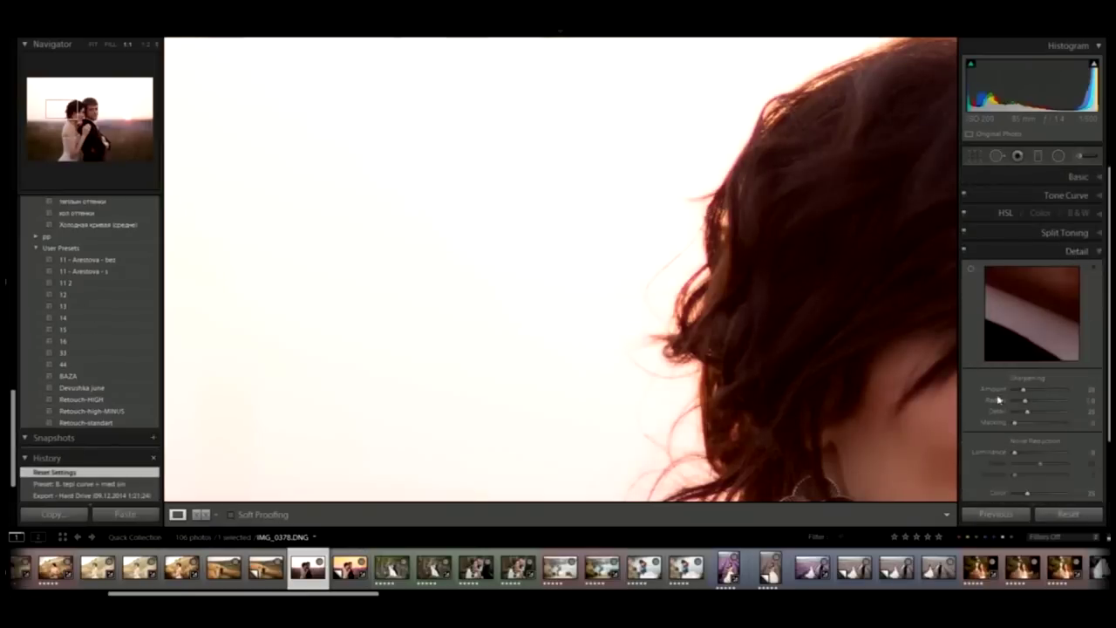
scroll(1074, 456, "down", 1)
left_click(1061, 471)
left_click(975, 324)
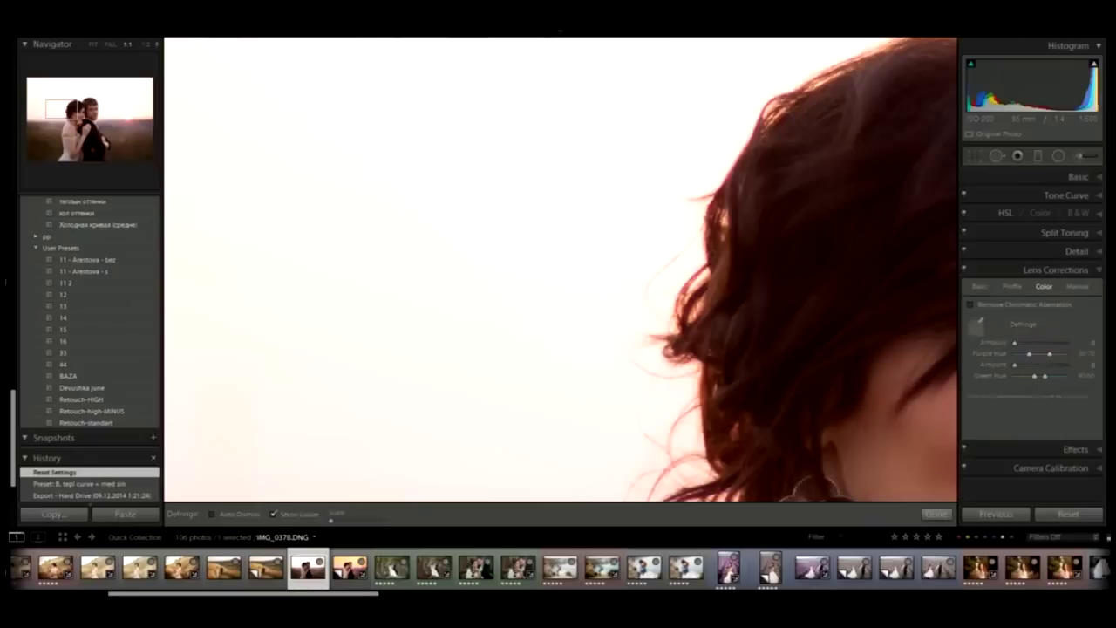
left_click(755, 133)
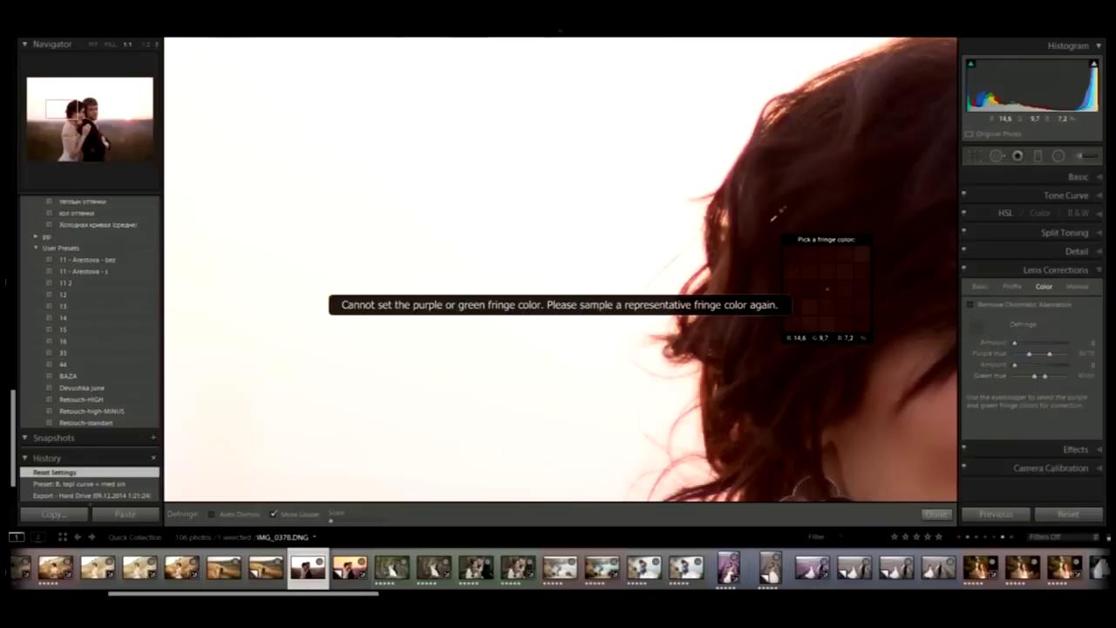
key("Escape")
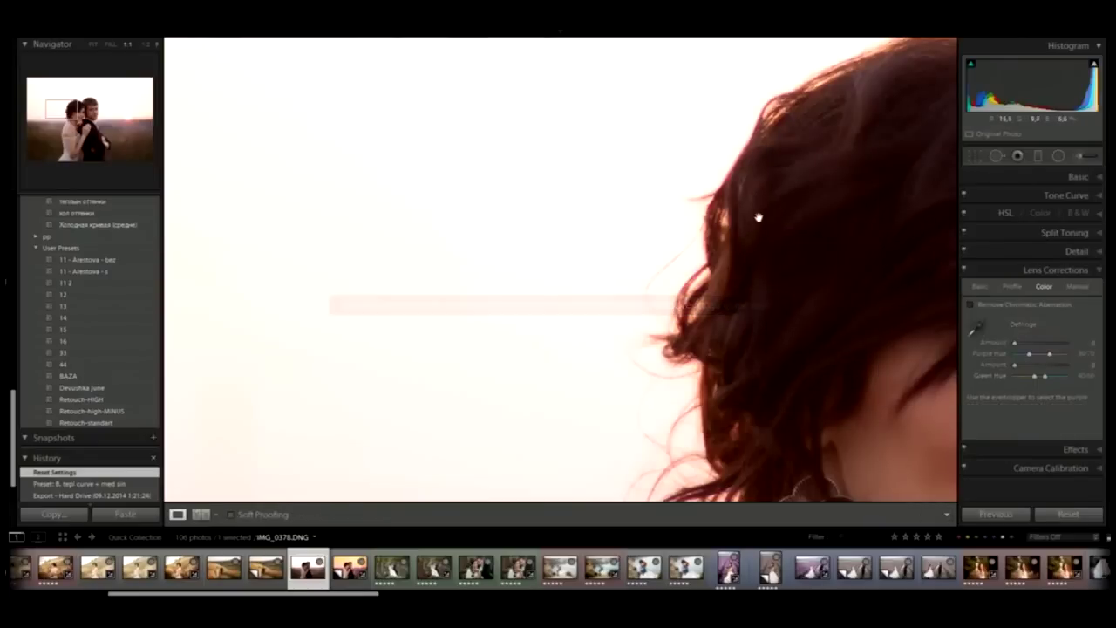
left_click(833, 397)
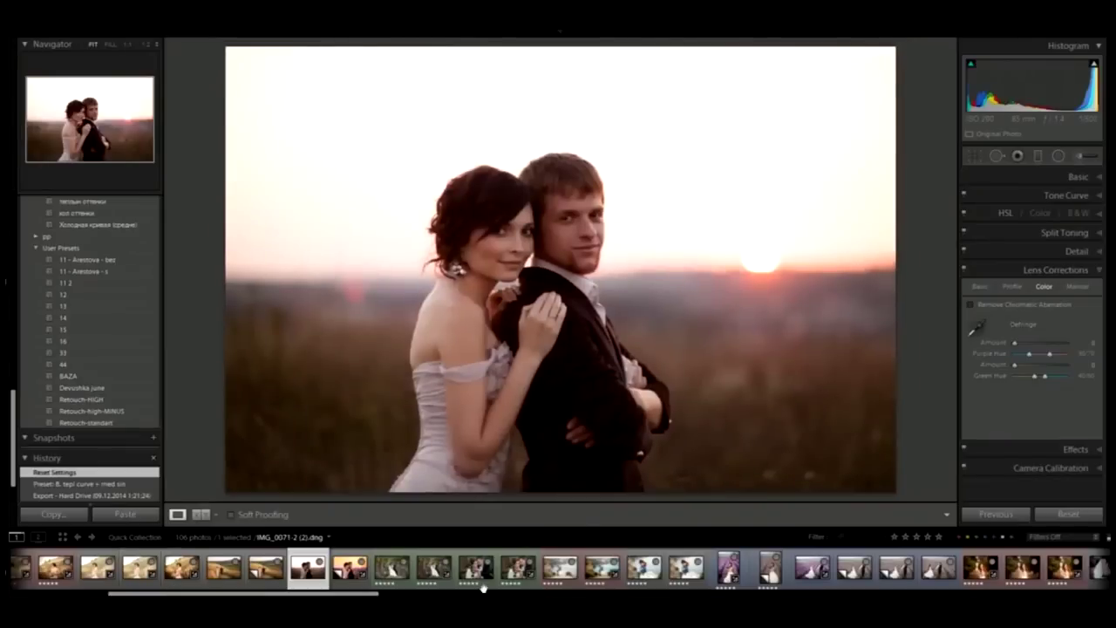
Step: On the red-haired woman's portrait, set Purple defringe Amount 1 and Purple Hue 30/78 at 1:1
mouse_move(978, 569)
left_click(1064, 567)
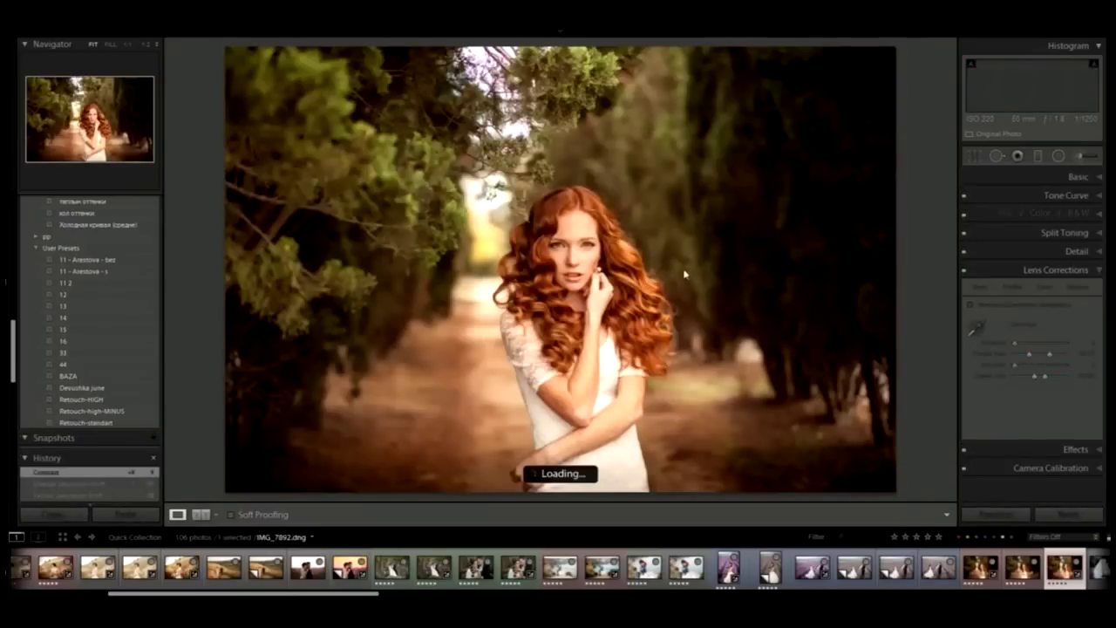
left_click(510, 130)
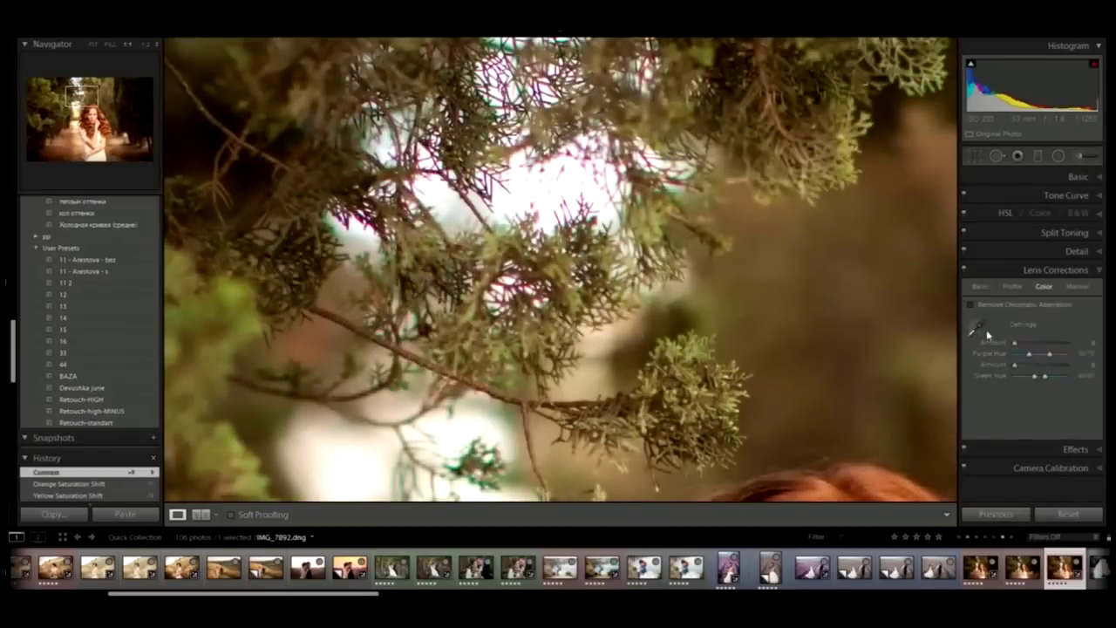
left_click_drag(712, 287, 746, 327)
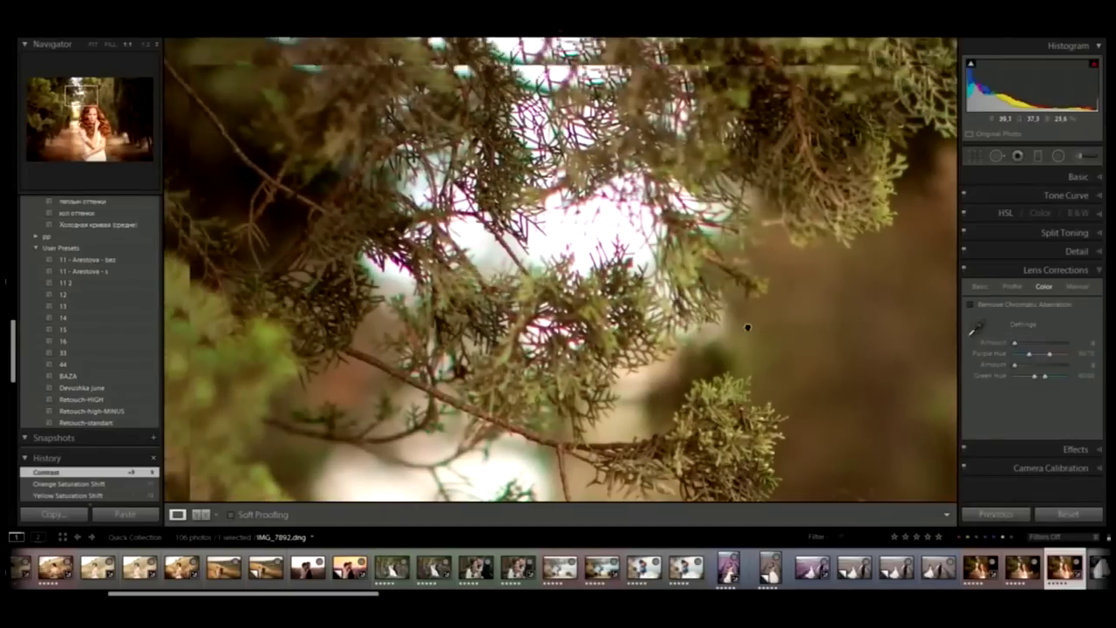
left_click(1089, 342)
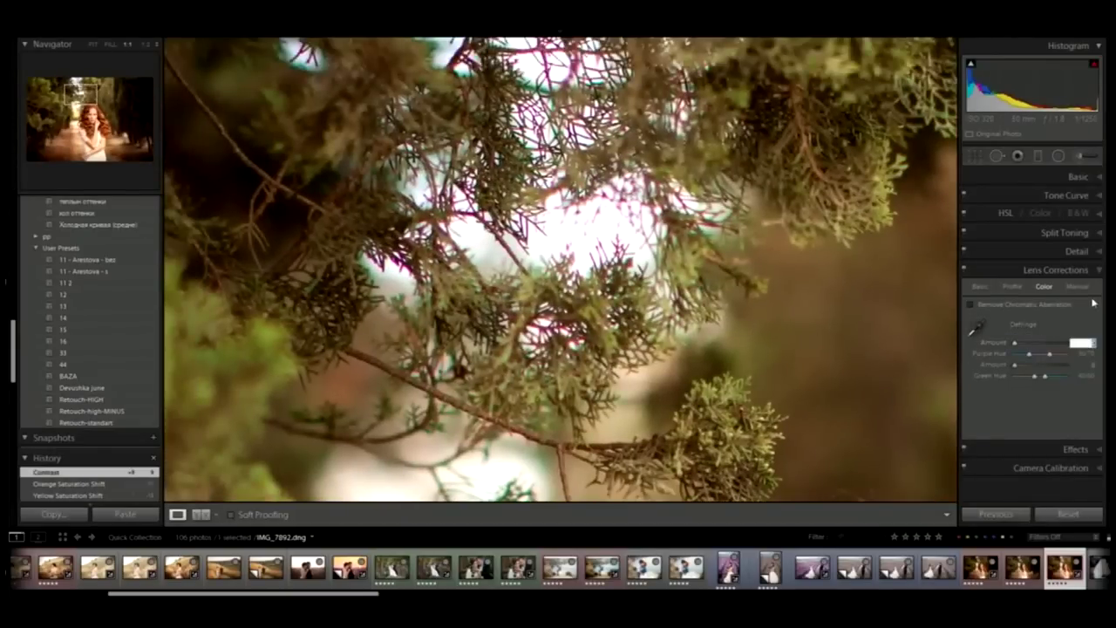
type("1")
key("Tab")
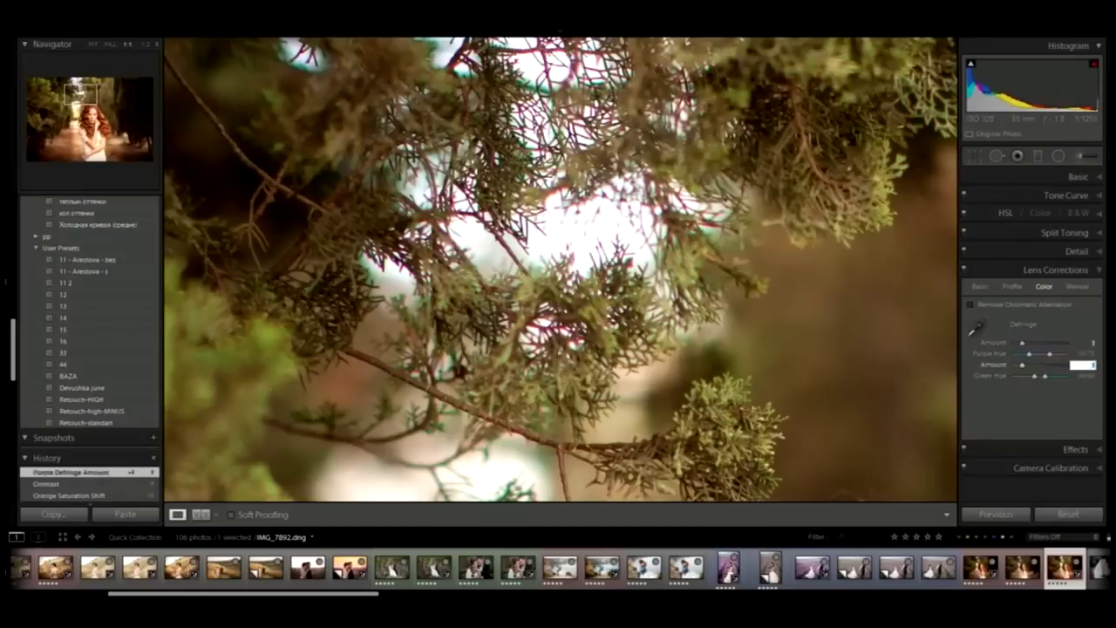
mouse_move(1049, 353)
left_mouse_down()
mouse_move(1065, 376)
mouse_move(1024, 376)
left_mouse_up()
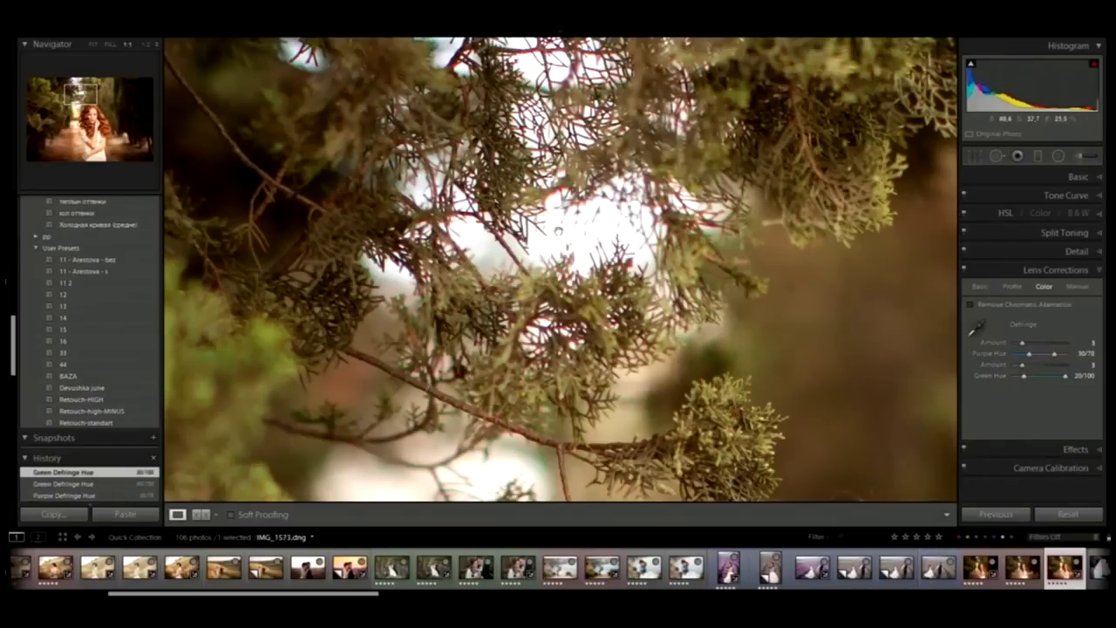
Step: Pan the branch close-up, step between neighbouring photos and return to the whole-photo view
left_click_drag(558, 236, 593, 261)
key("Left")
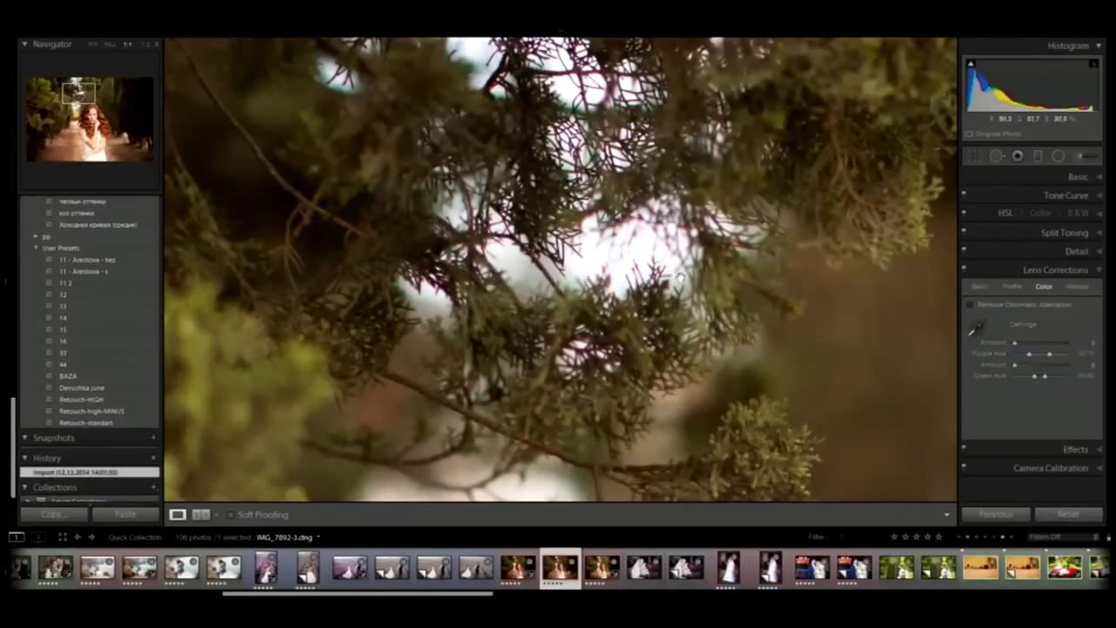
key("Right")
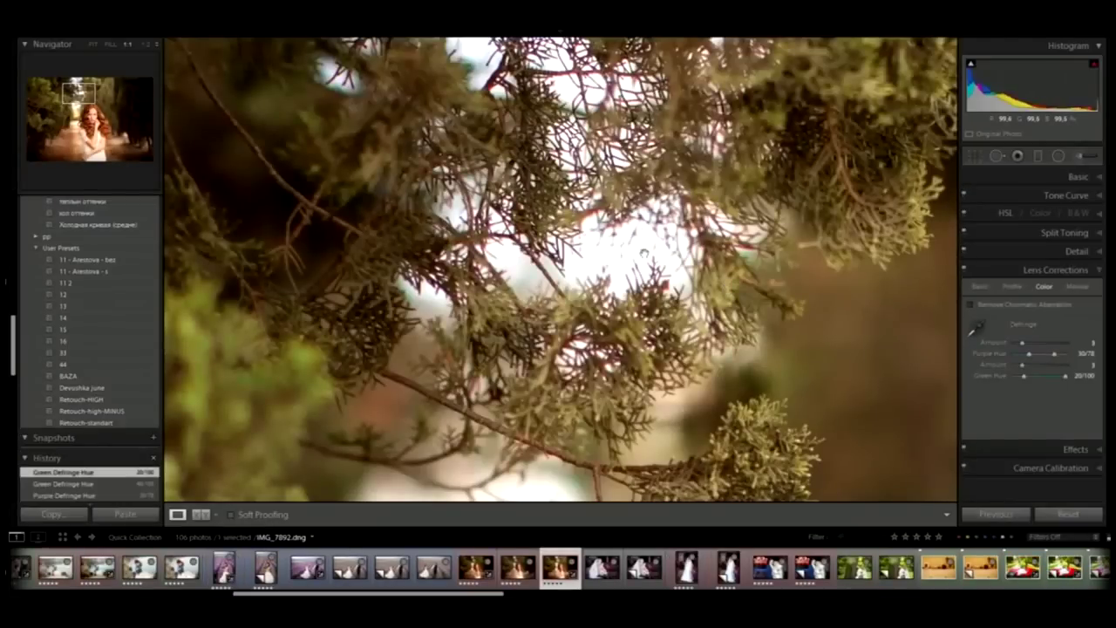
left_click(645, 253)
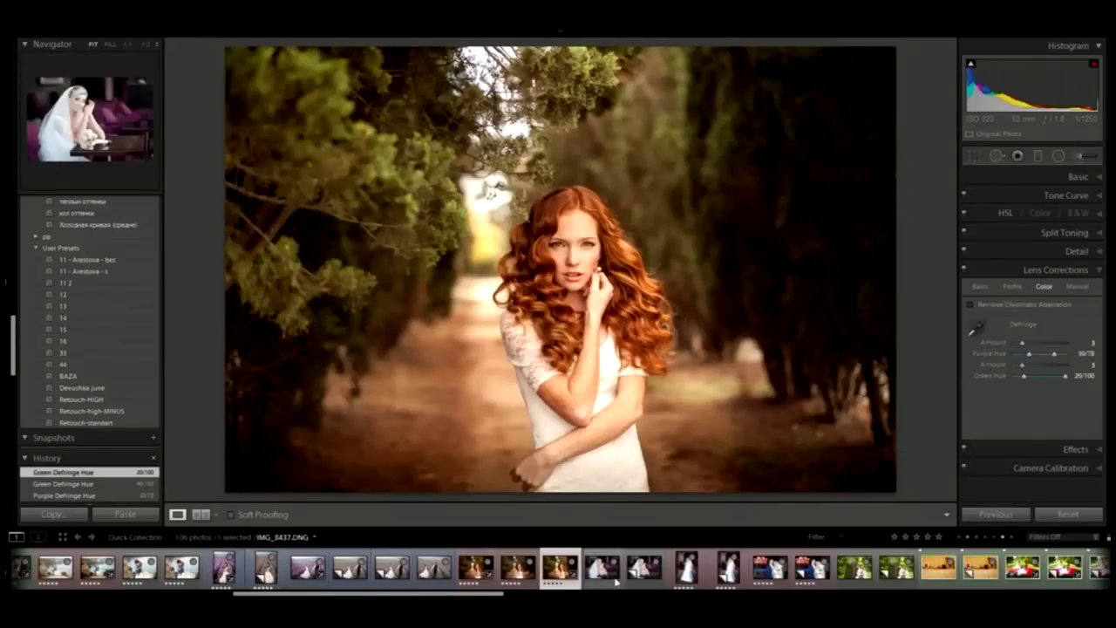
scroll(612, 581, "up", 3)
scroll(611, 580, "up", 3)
Step: On the sunset couple photo, lower HSL Magenta and Purple Saturation, zooming 1:1 on the hair
left_click(398, 570)
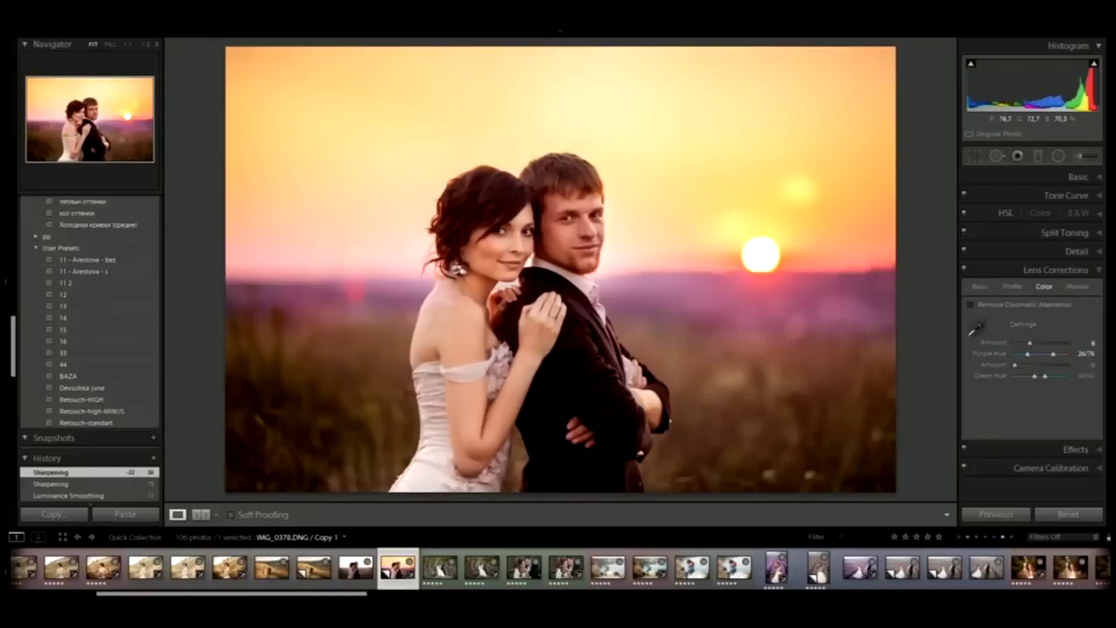
left_click(1097, 213)
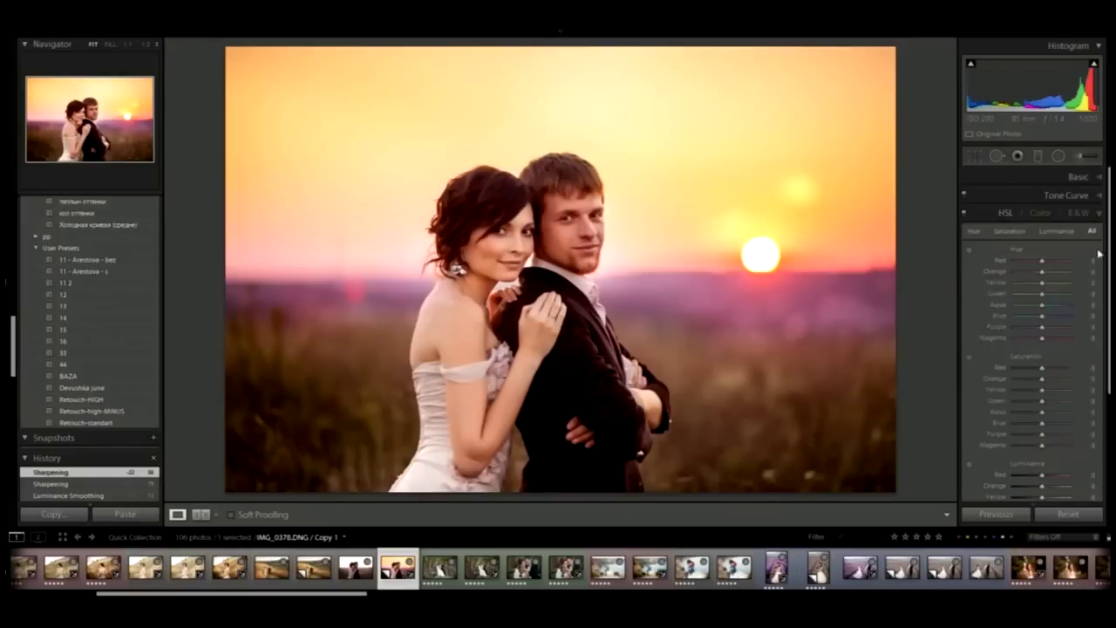
left_click_drag(1021, 447, 1024, 443)
left_click(1022, 436)
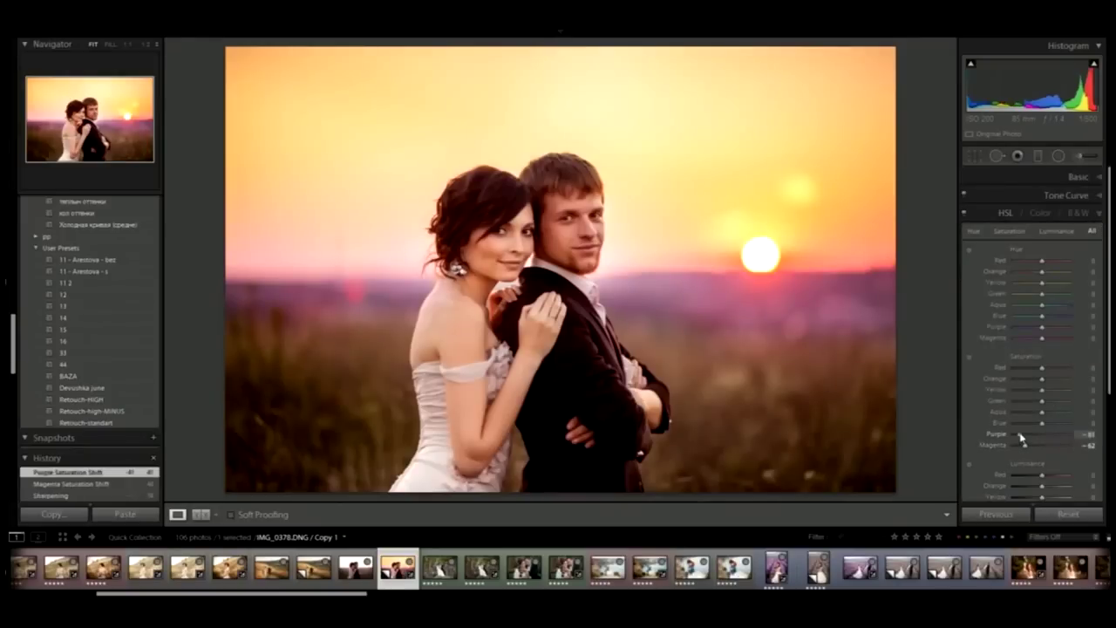
left_click(436, 196)
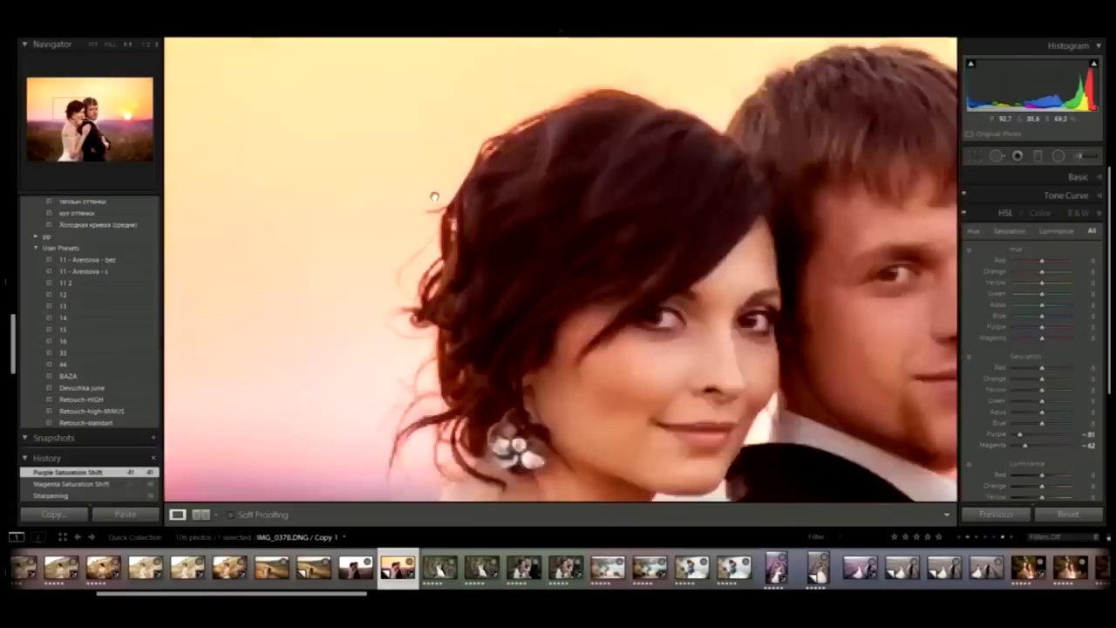
left_click_drag(568, 299, 618, 319)
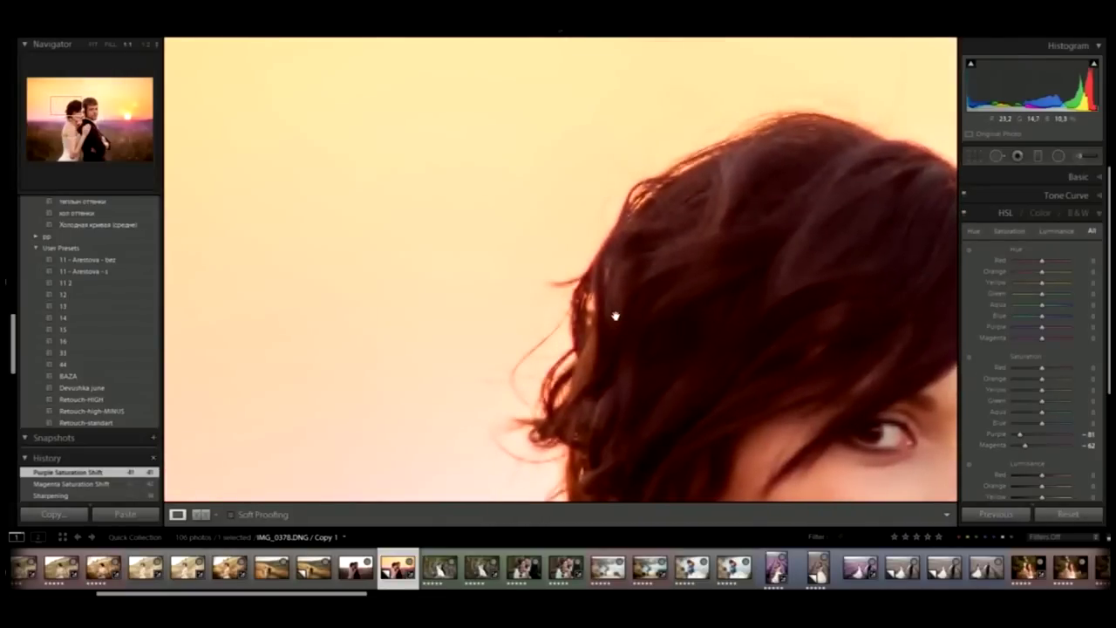
Step: Take Purple and Magenta Saturation to -100, and Magenta and Red Hue to +100
left_click(1012, 435)
left_click_drag(1023, 452, 1008, 447)
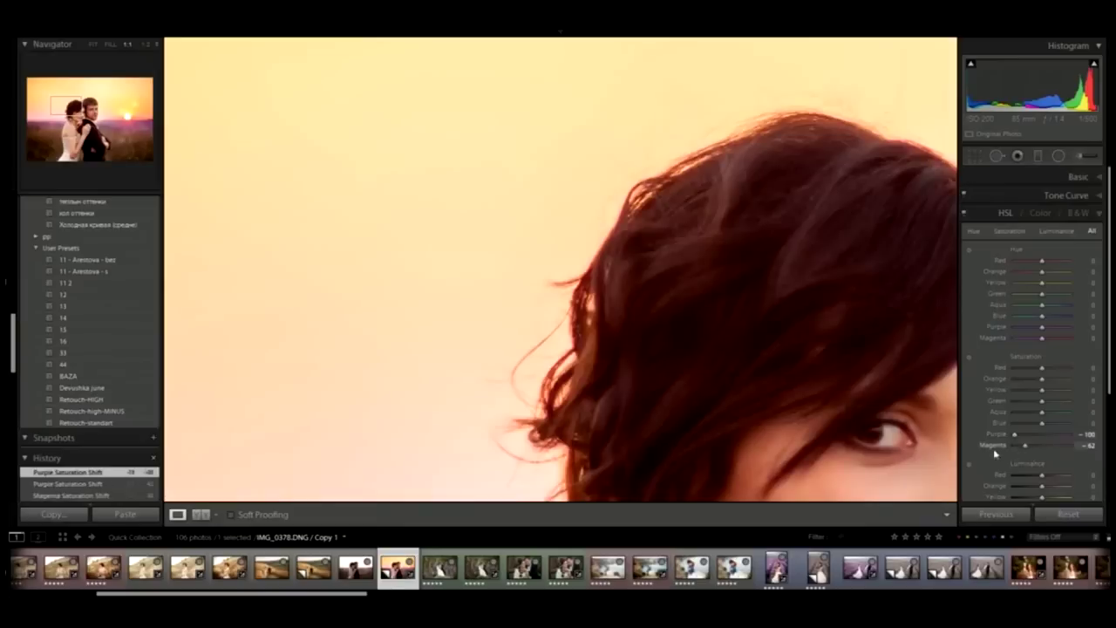
mouse_move(1041, 339)
left_mouse_down()
mouse_move(1071, 340)
mouse_move(1071, 327)
left_mouse_up()
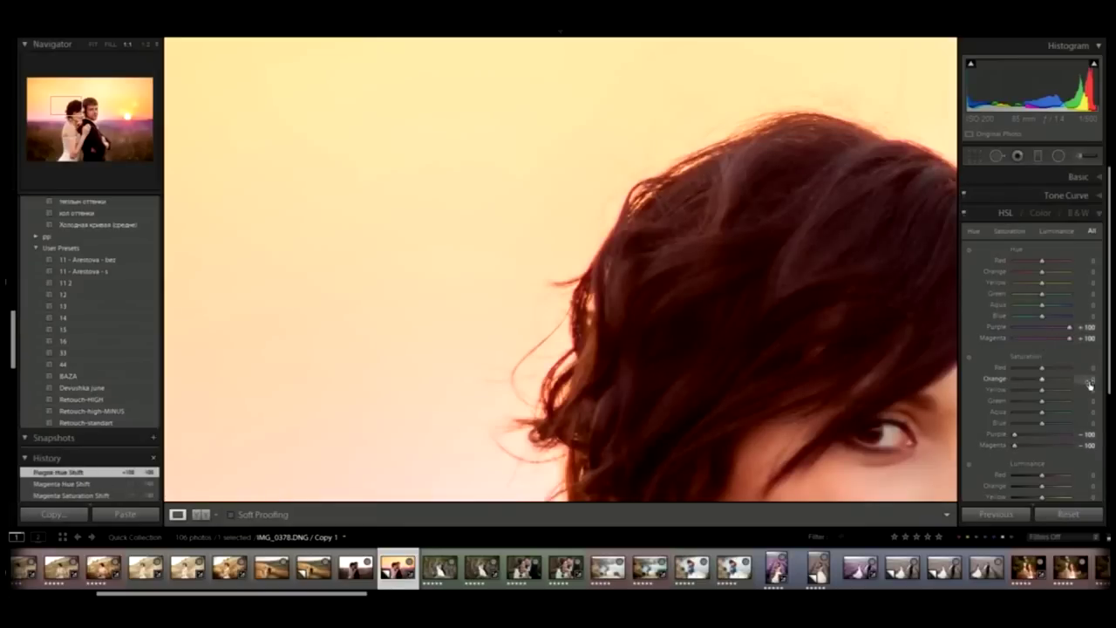
left_click_drag(1041, 260, 1072, 260)
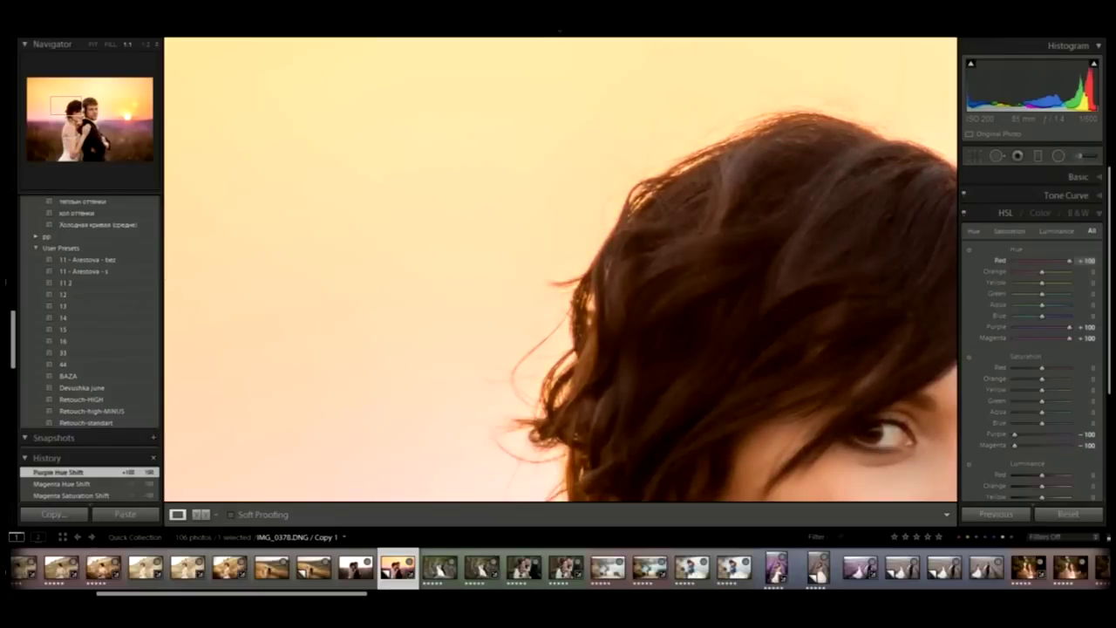
Step: Reset Red Hue to 0, then try Red Hue values from +21 to +36 while inspecting the hair
double_click(1000, 262)
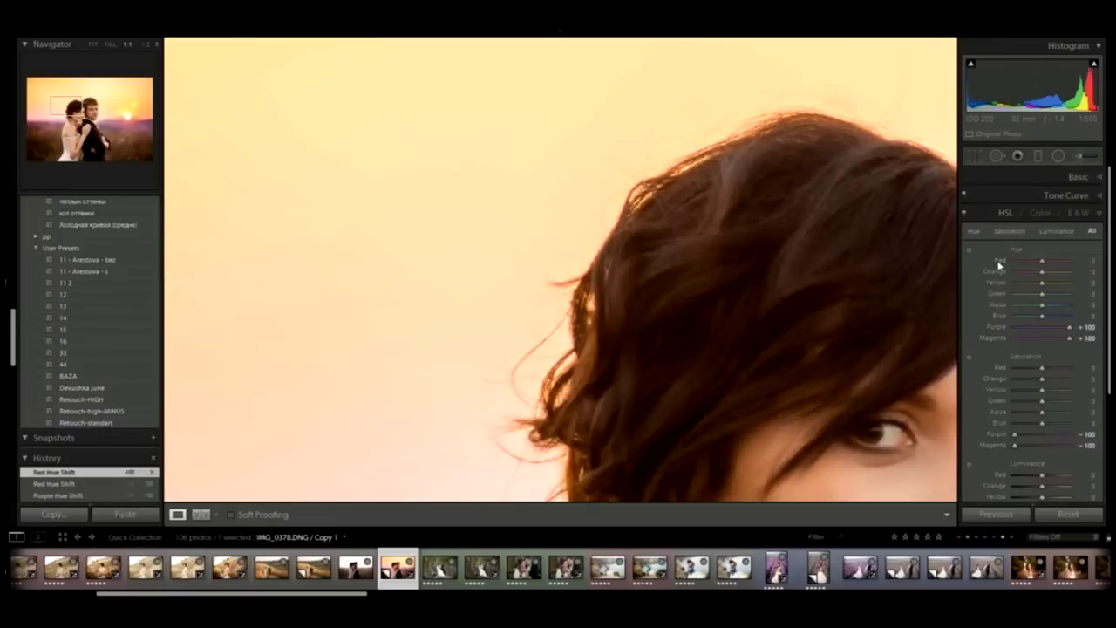
left_click(804, 298)
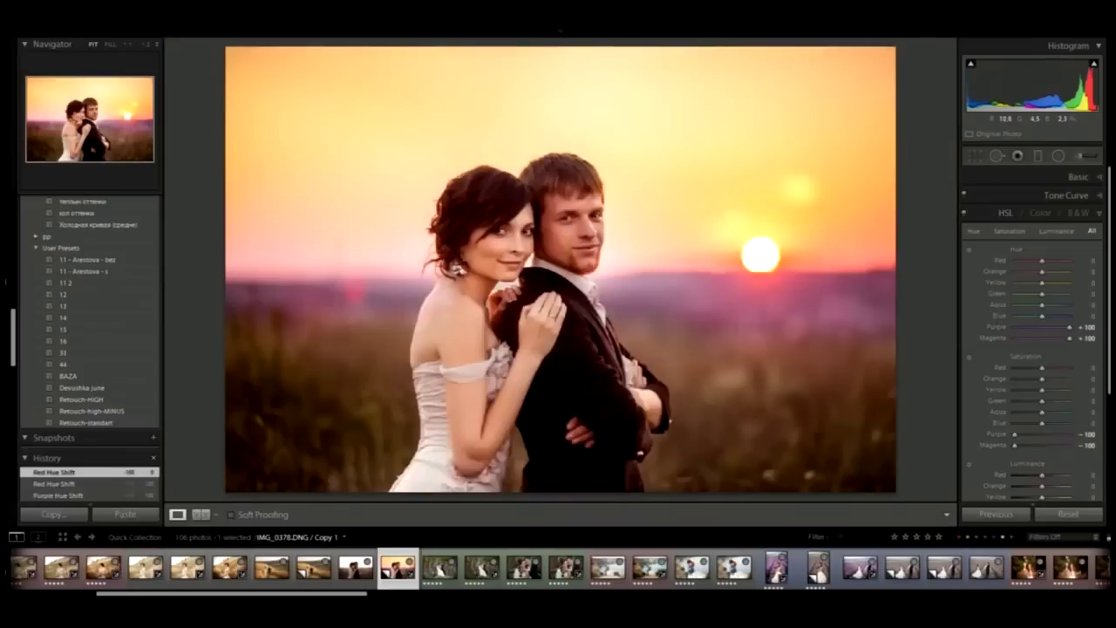
left_click_drag(1041, 261, 1054, 262)
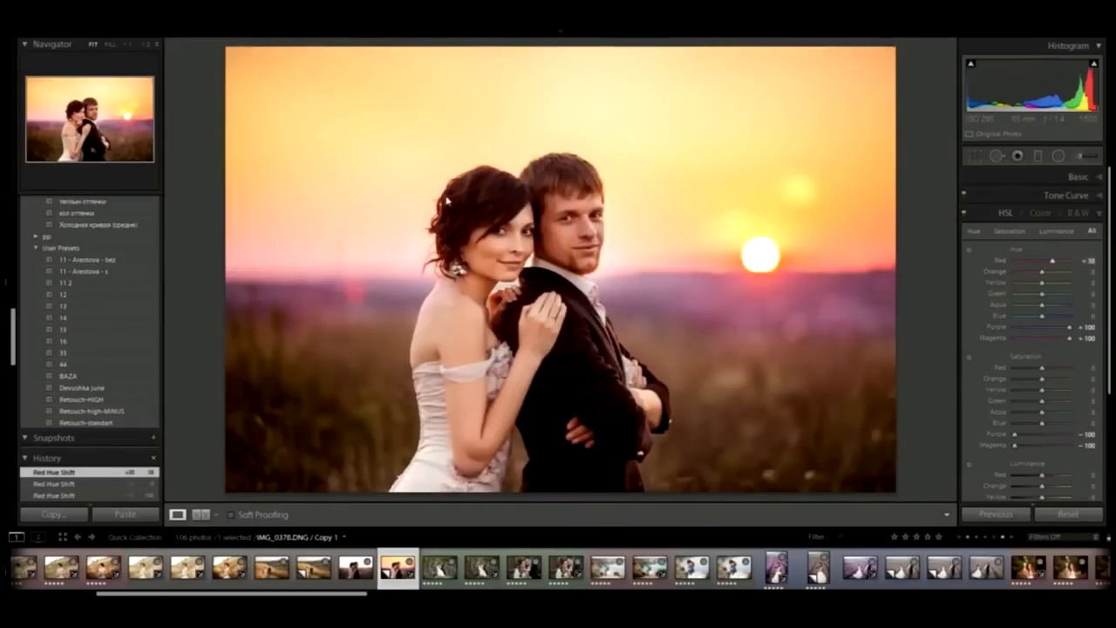
left_click_drag(1054, 262, 1048, 262)
left_click_drag(434, 187, 563, 282)
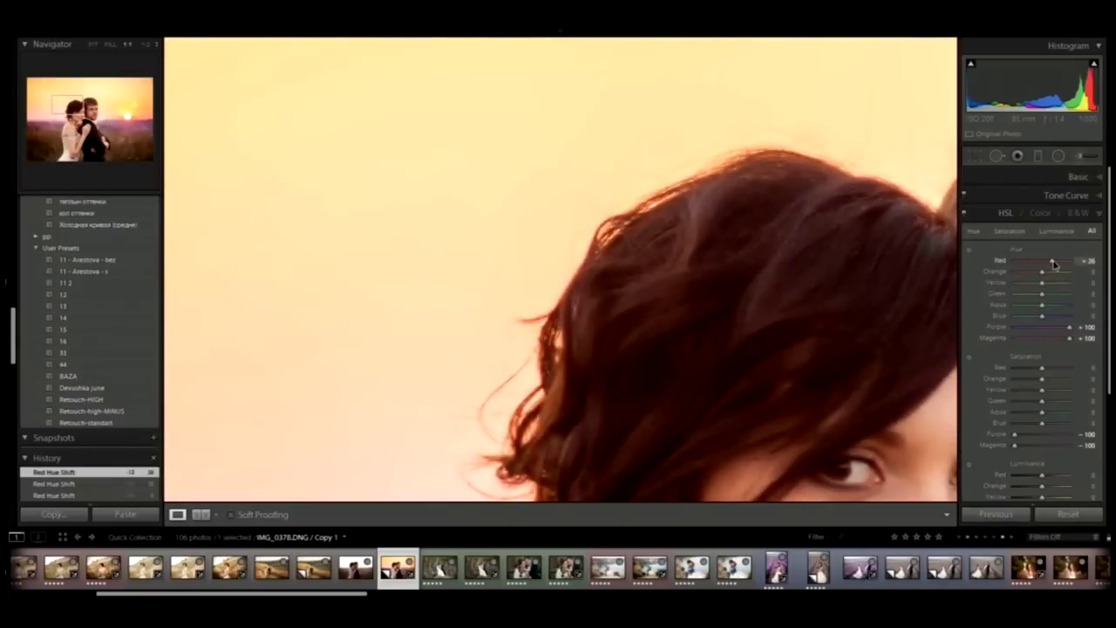
left_click_drag(1054, 264, 1057, 263)
left_click(625, 302)
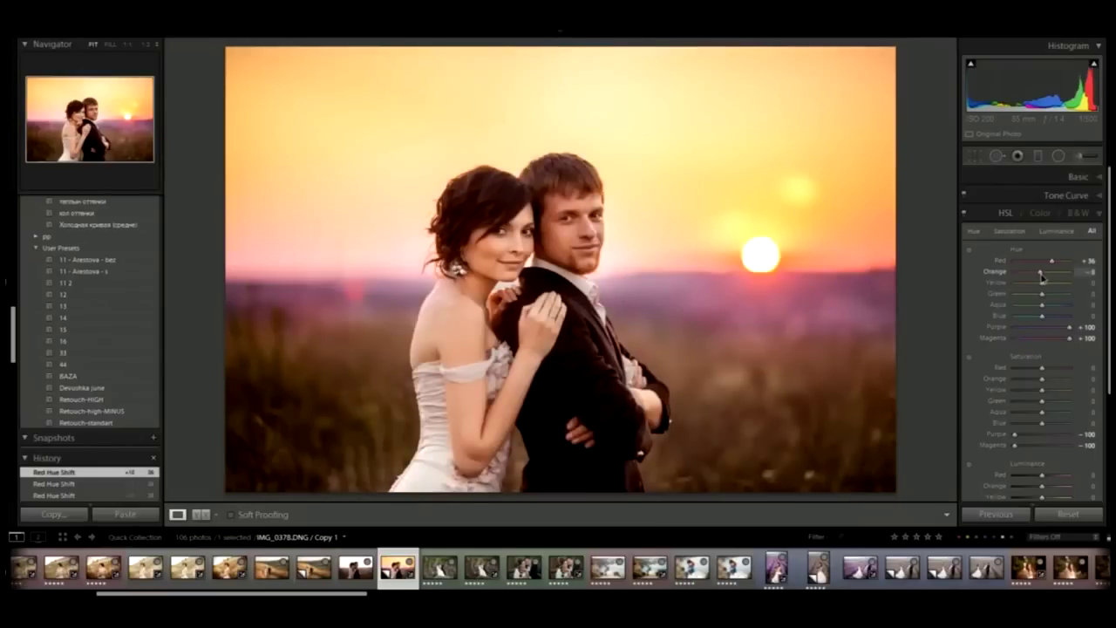
Step: Set Orange Hue to -4 and Red Hue to +21, then also select the original thumbnail
left_click_drag(1040, 272, 1043, 277)
left_click_drag(1052, 261, 1048, 263)
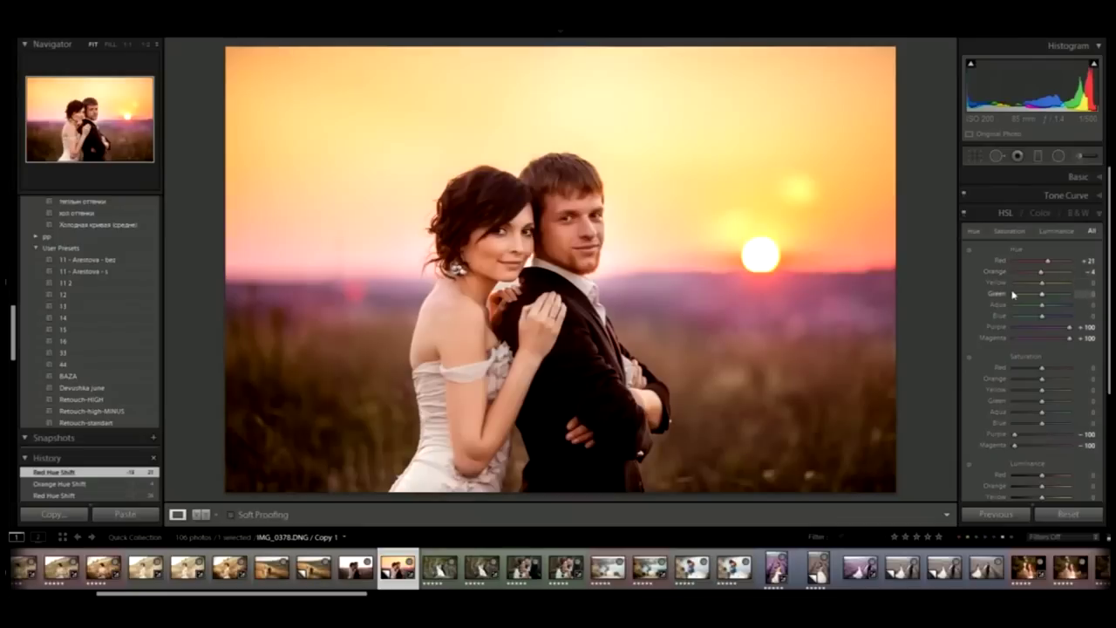
left_click(349, 571, "ctrl")
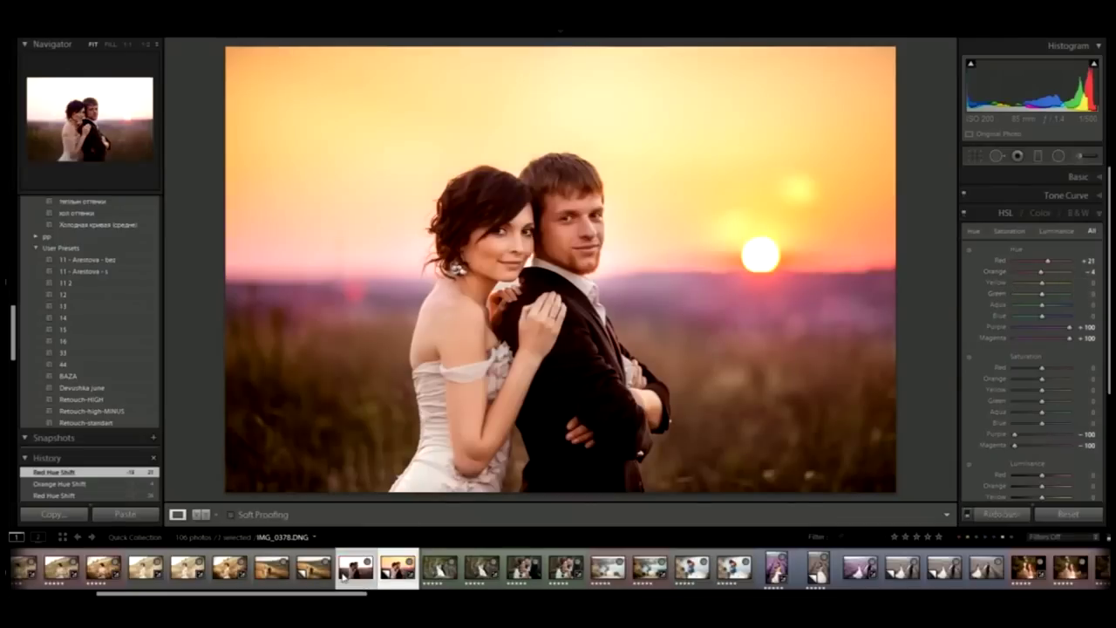
Step: Compare the original and graded portraits in Survey view with both side panels hidden, then deselect all
key("n")
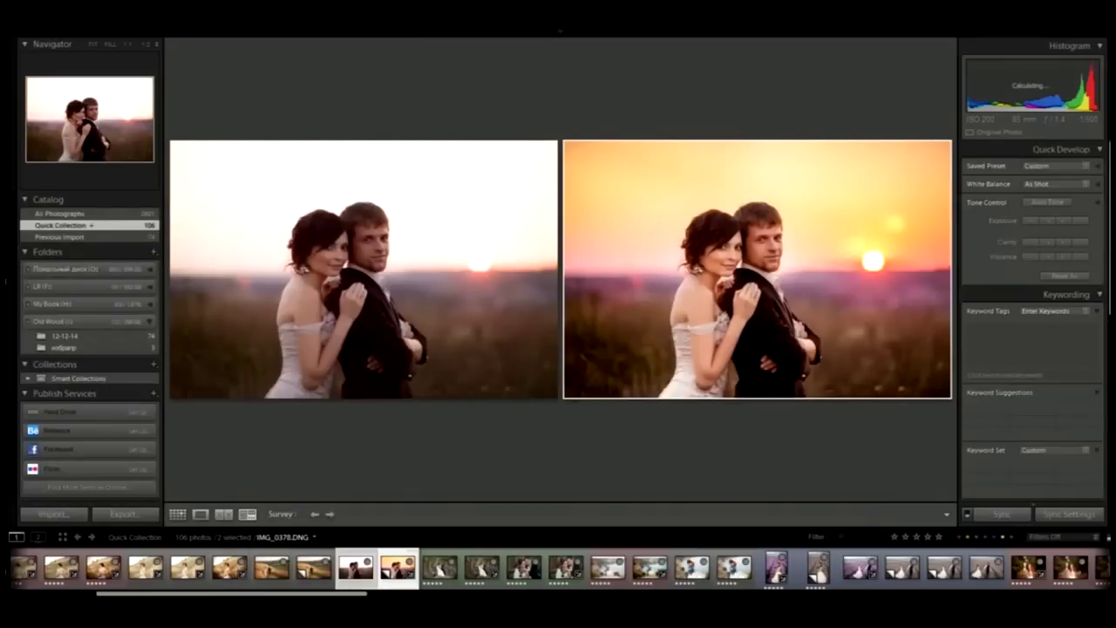
key("F8")
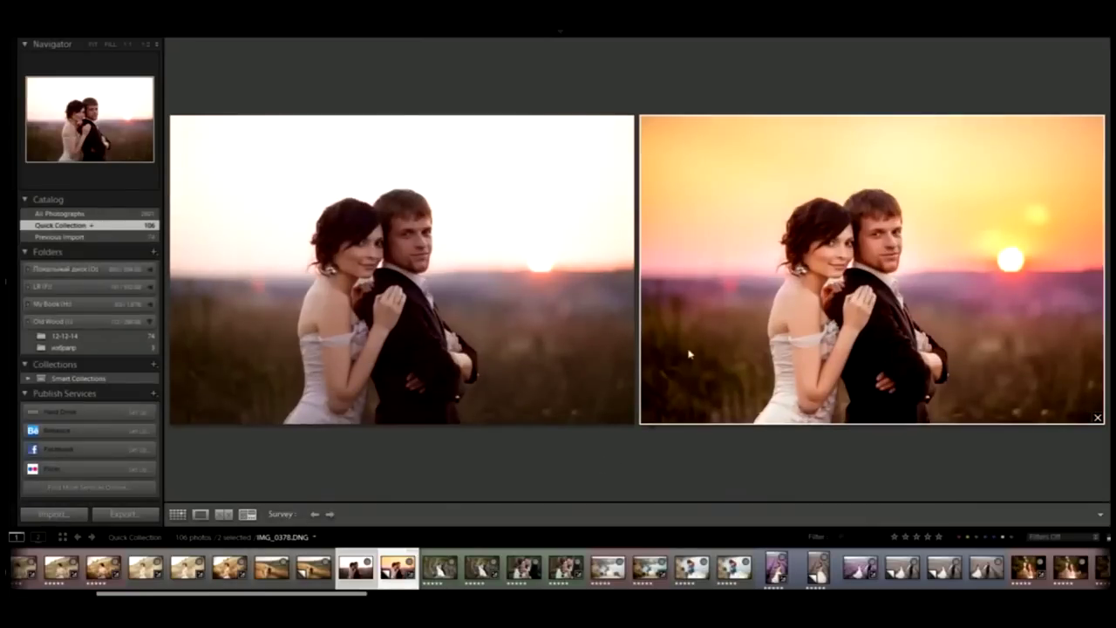
left_click(8, 293)
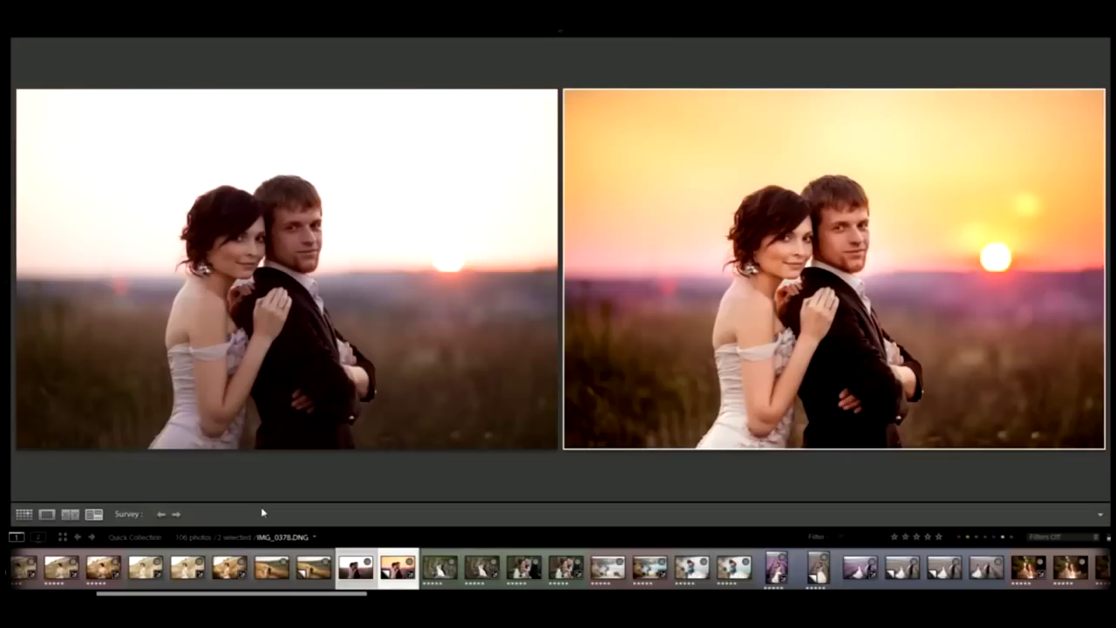
key("ctrl+d")
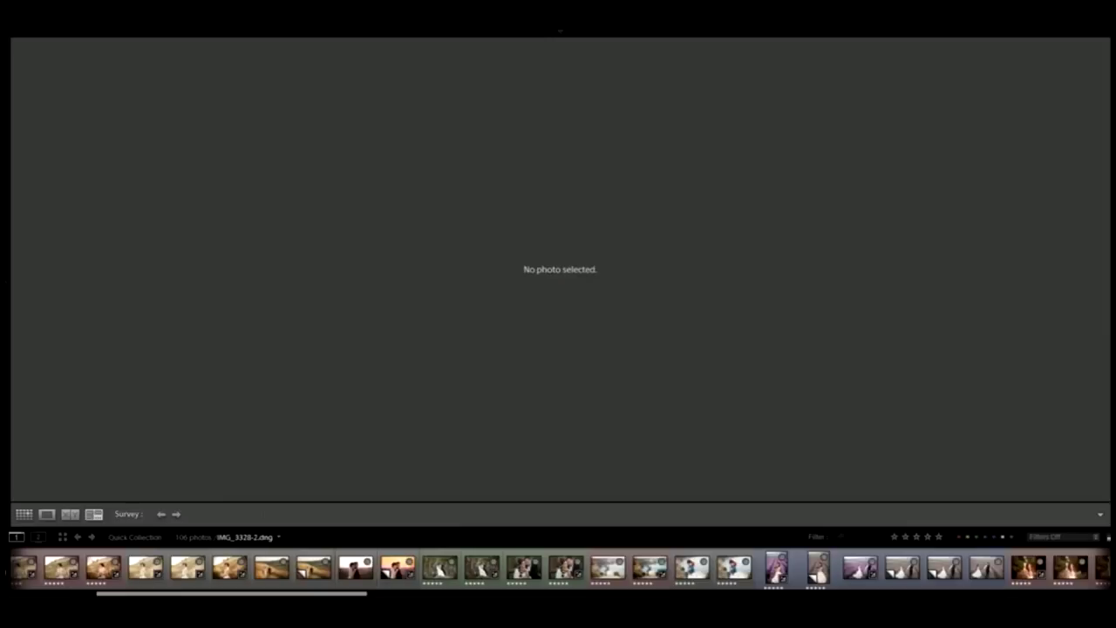
Step: Open the wheat-field bride photo IMG_0038 in the Develop module, briefly hiding the left panel
left_click(103, 567)
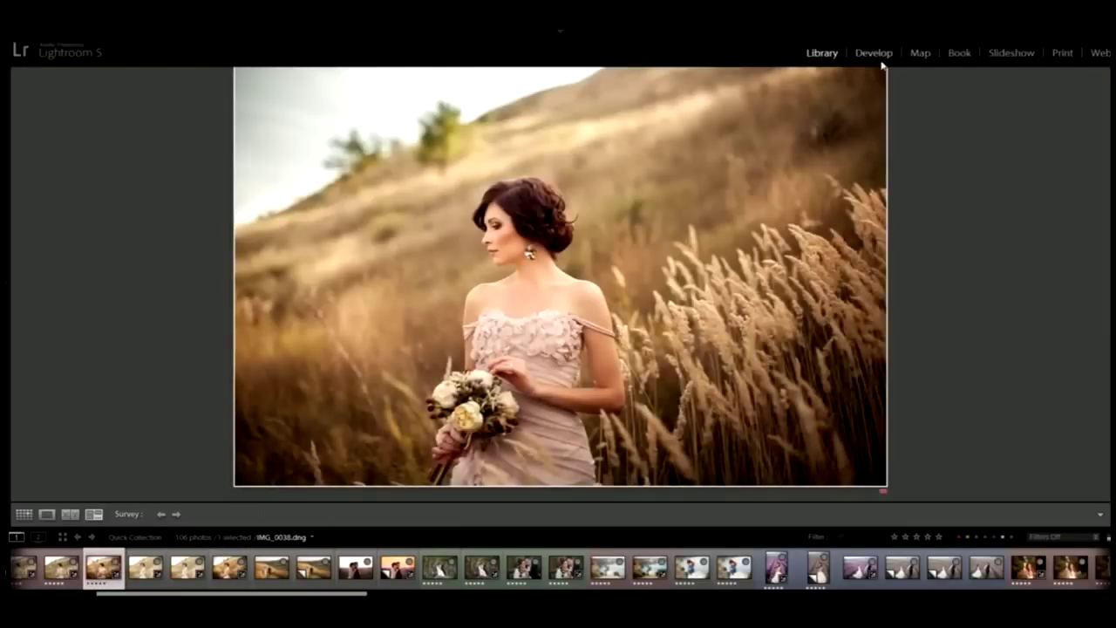
left_click(875, 56)
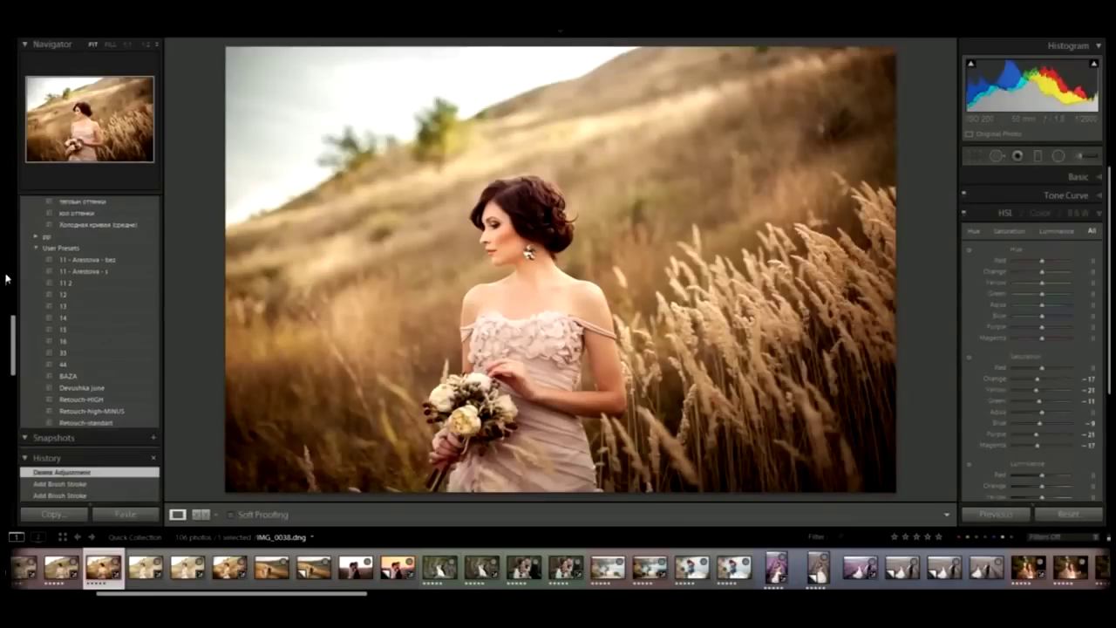
left_click(7, 278)
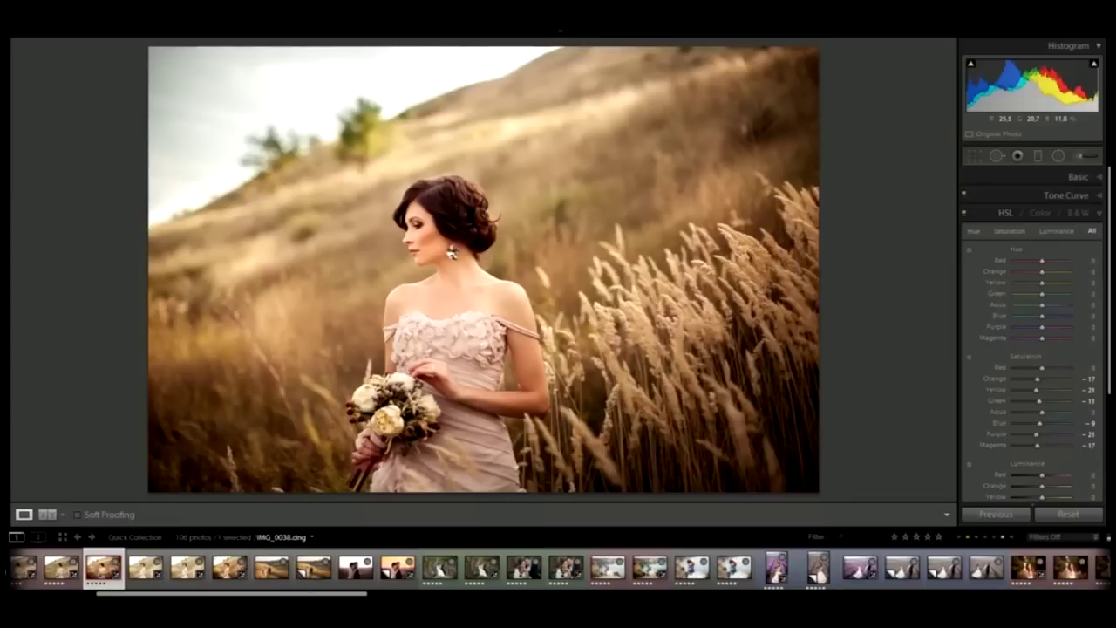
left_click(8, 297)
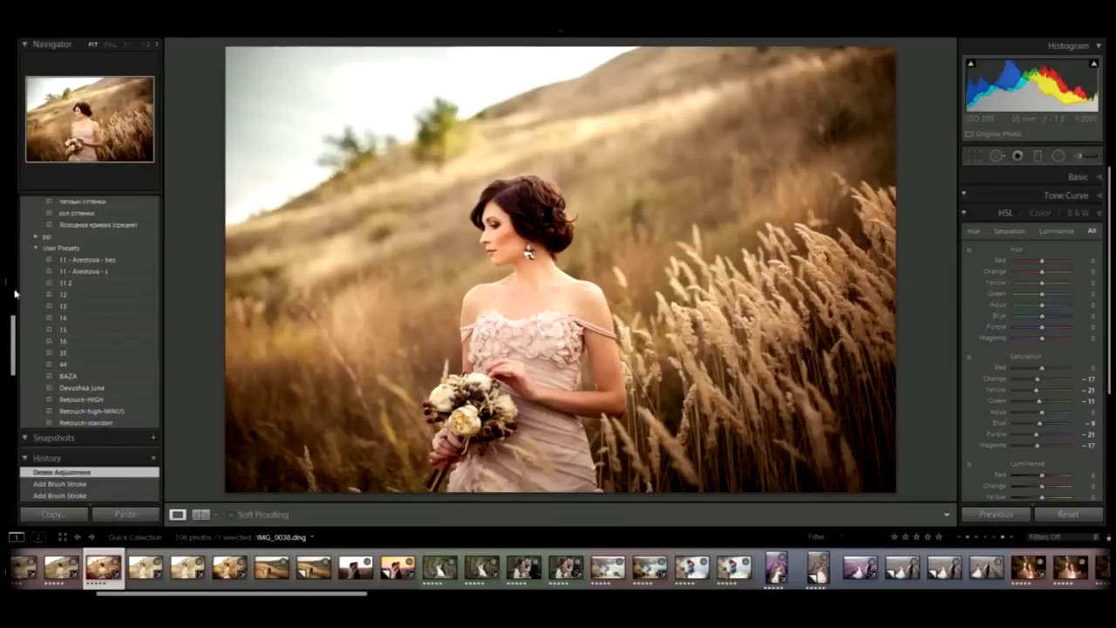
Step: Zoom to 1:1 on the bride's face and add film grain in the Effects panel
left_click(127, 43)
left_click_drag(182, 75, 549, 391)
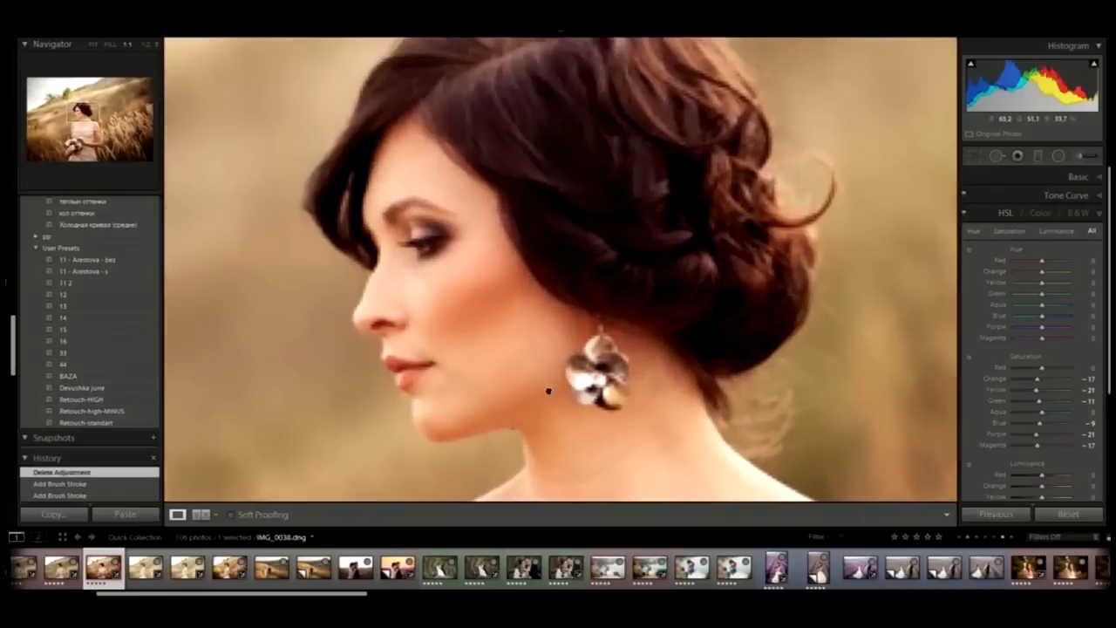
scroll(1044, 403, "down", 1)
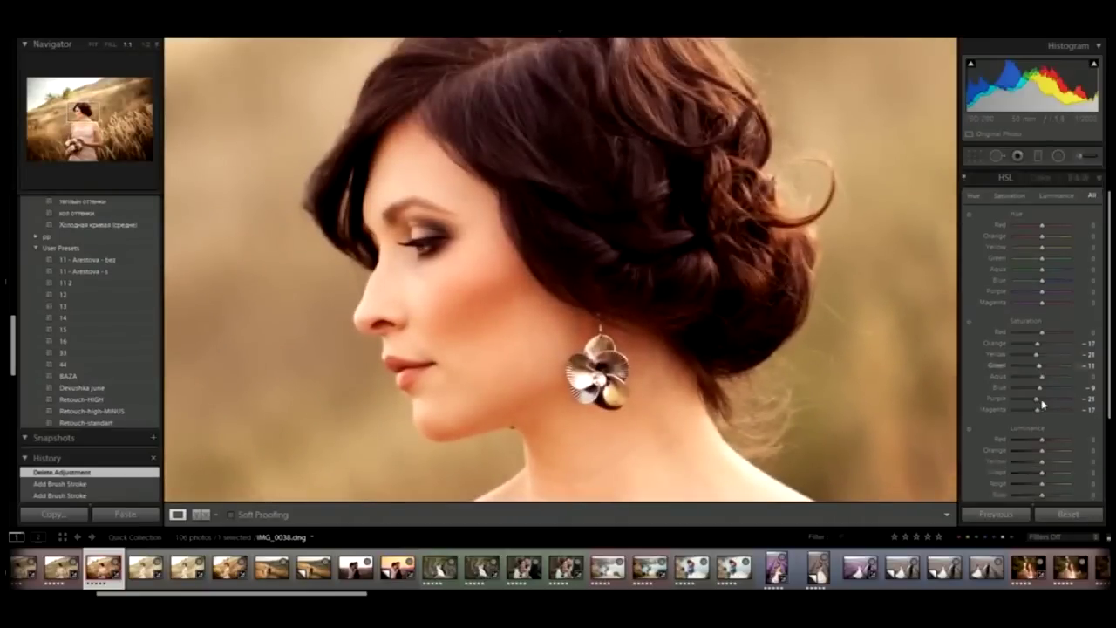
scroll(1043, 403, "down", 3)
left_click(1055, 473)
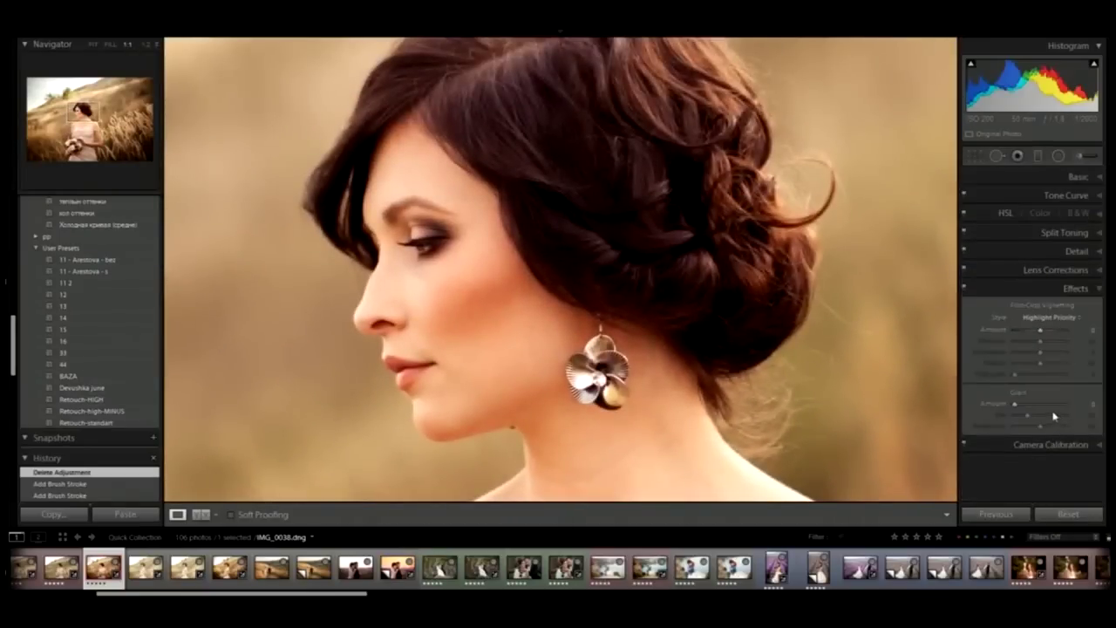
left_click(1083, 404)
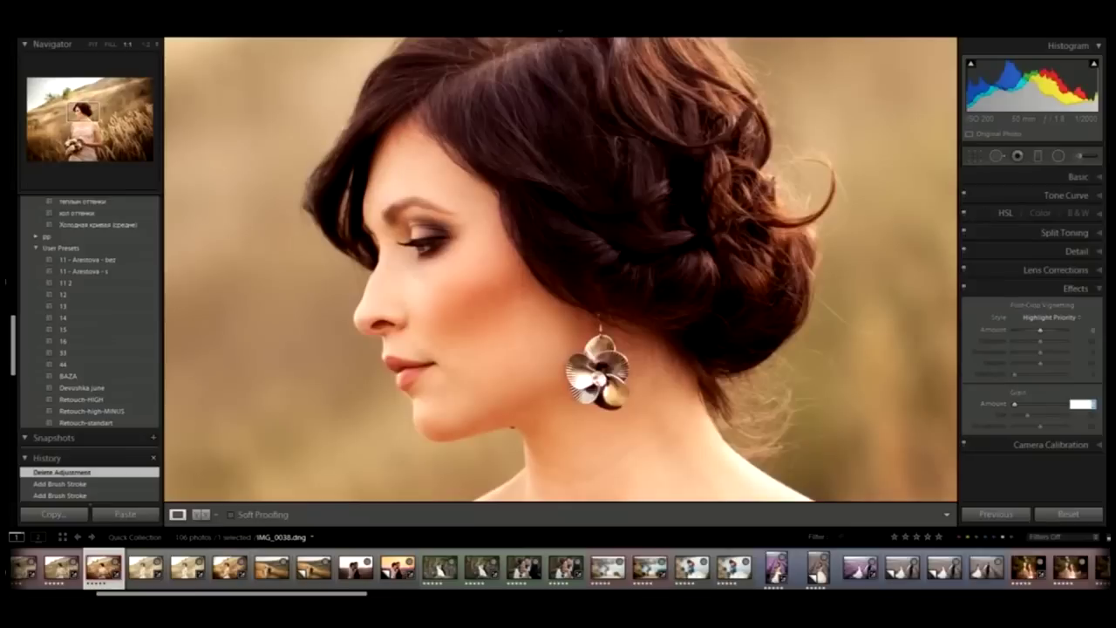
type("5")
key("Return")
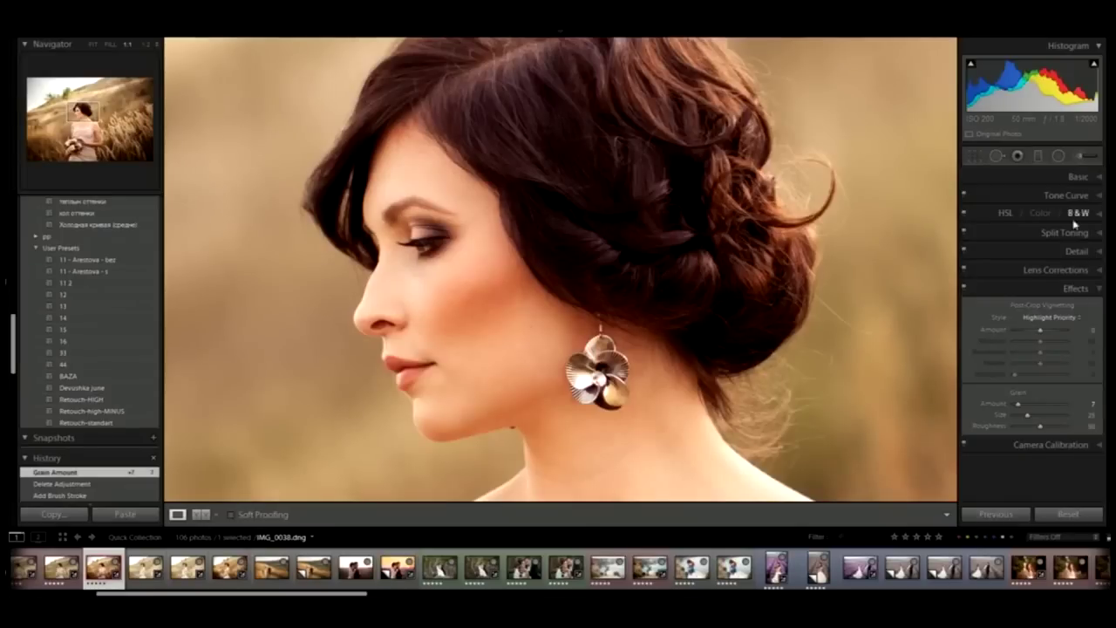
Step: In the Detail panel, set Sharpening Amount 36 and Detail 44, then preview and raise Masking to 55
left_click(1065, 251)
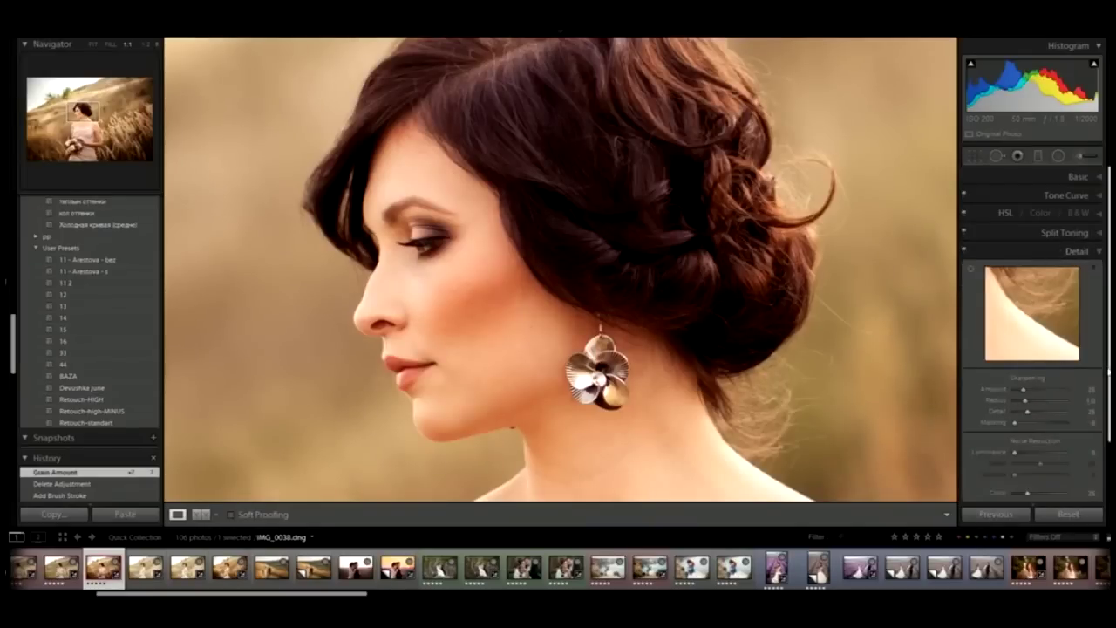
scroll(1108, 403, "down", 3)
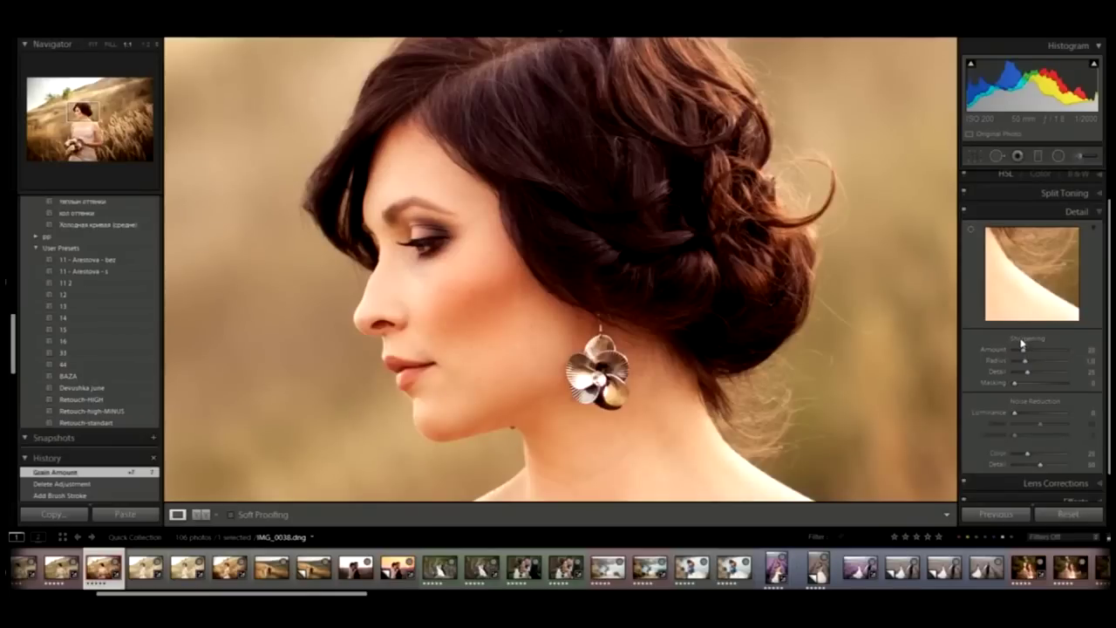
left_click_drag(1023, 349, 1029, 353)
left_click_drag(1028, 353, 1022, 355)
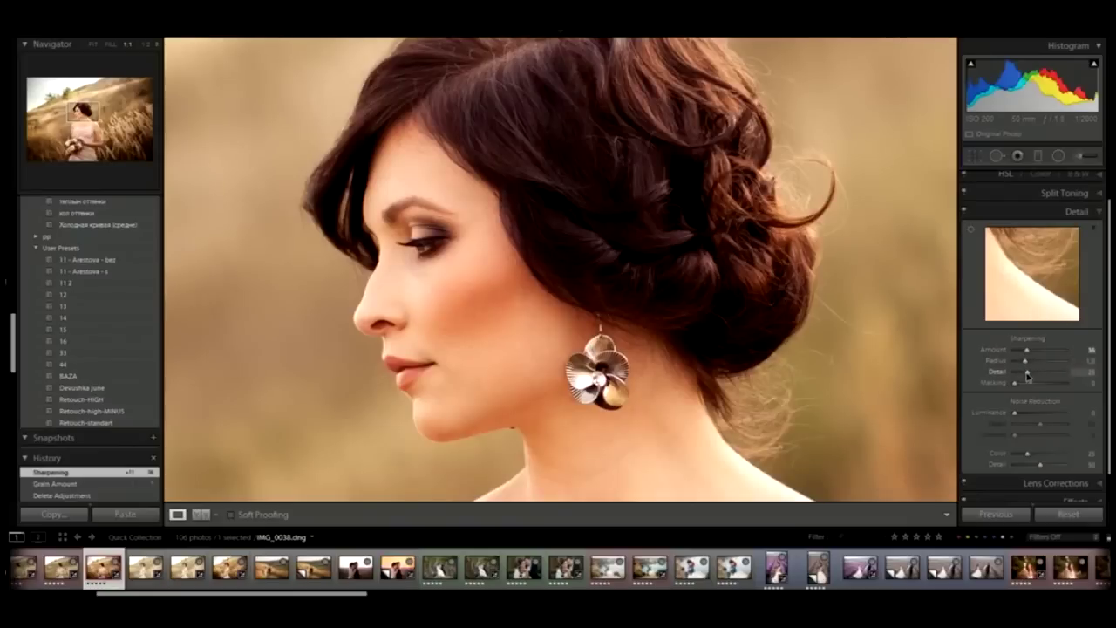
left_click_drag(1026, 374, 1038, 380)
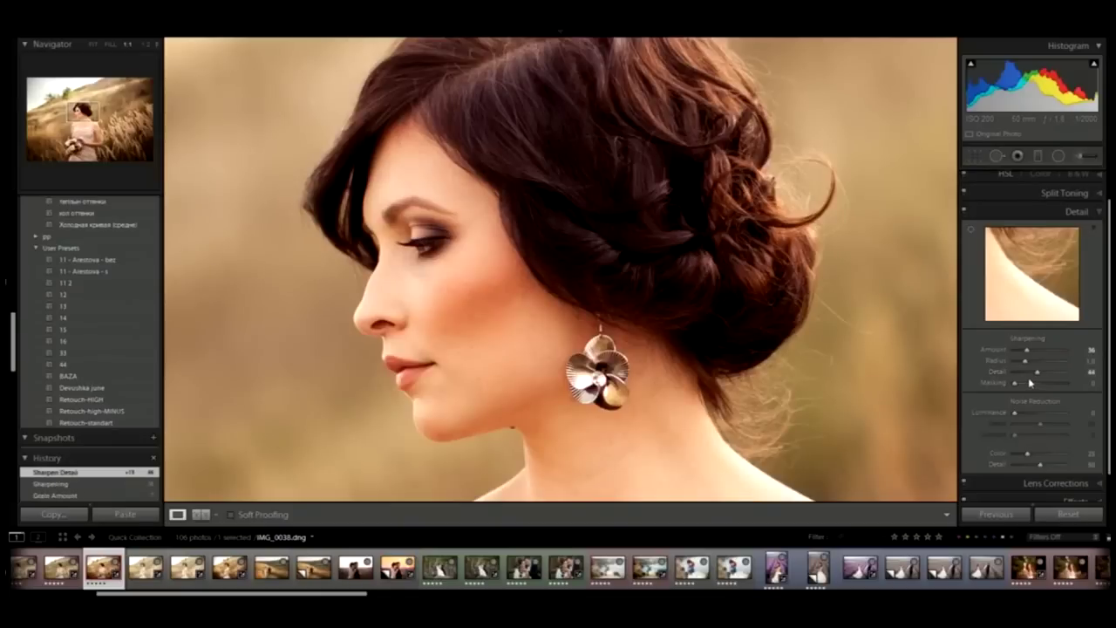
left_click(1016, 384, "alt")
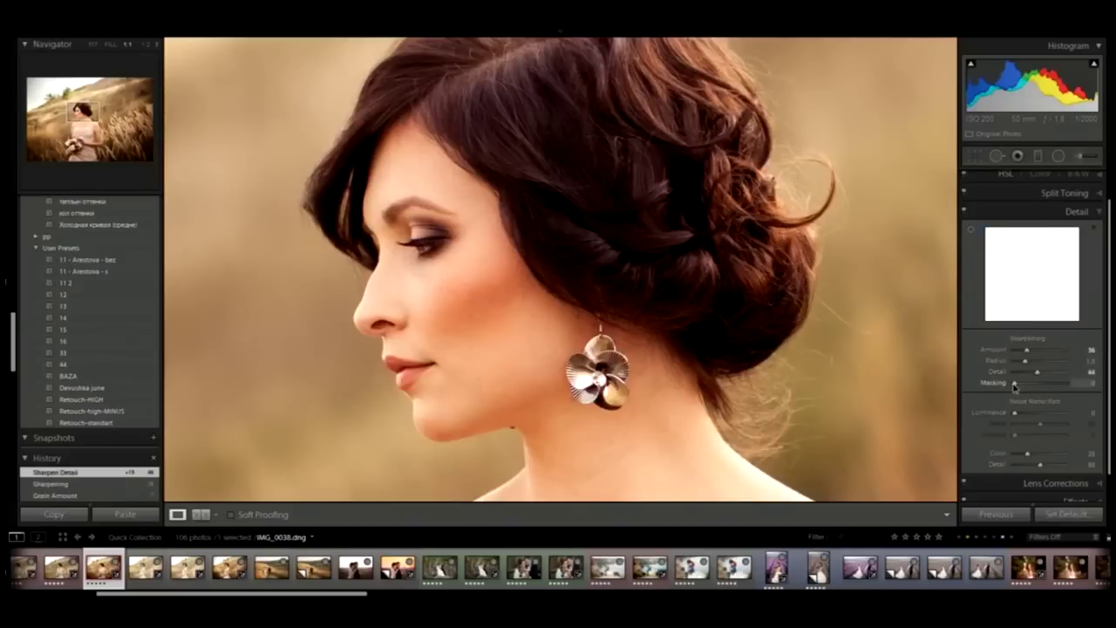
left_click_drag(1016, 385, 1036, 390)
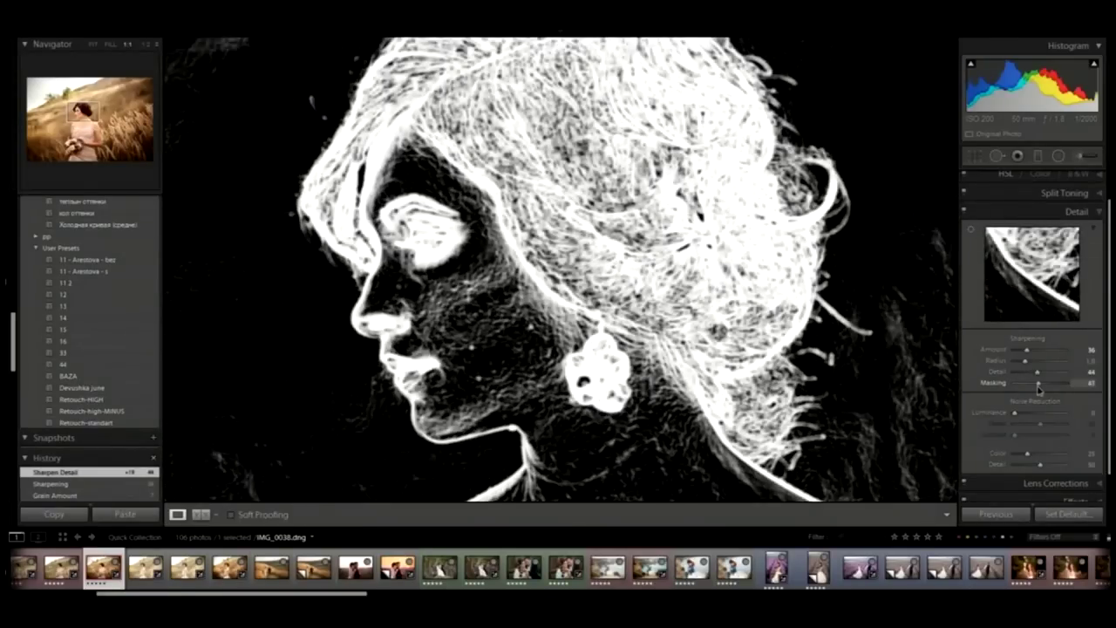
left_click_drag(1035, 390, 1043, 390)
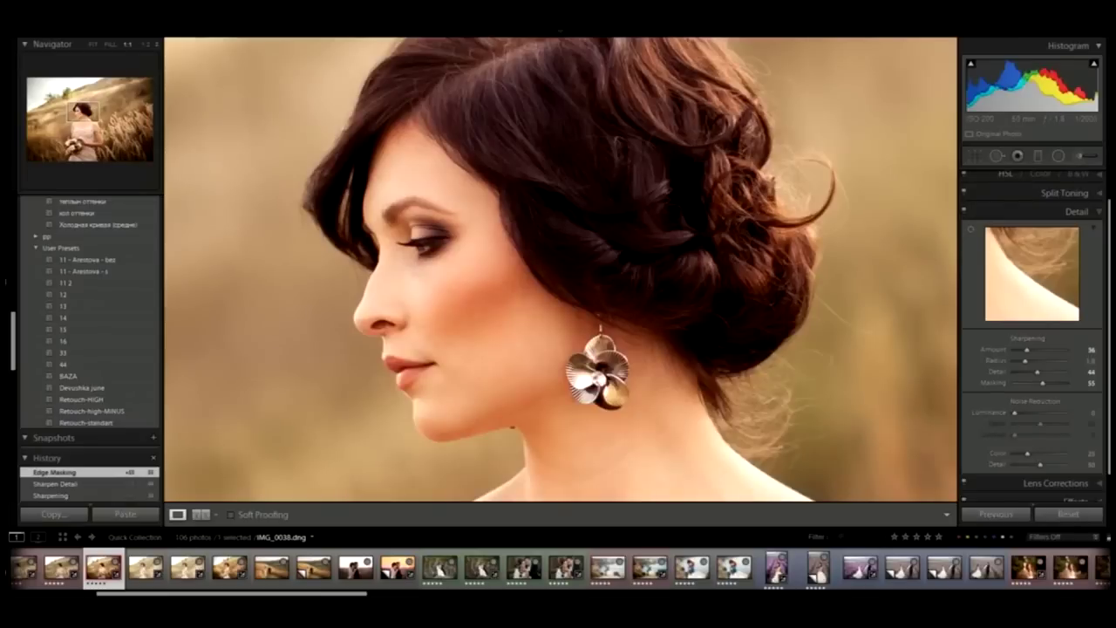
Step: Open File > Export for IMG_0038 and review the Export One File settings
key("alt+f")
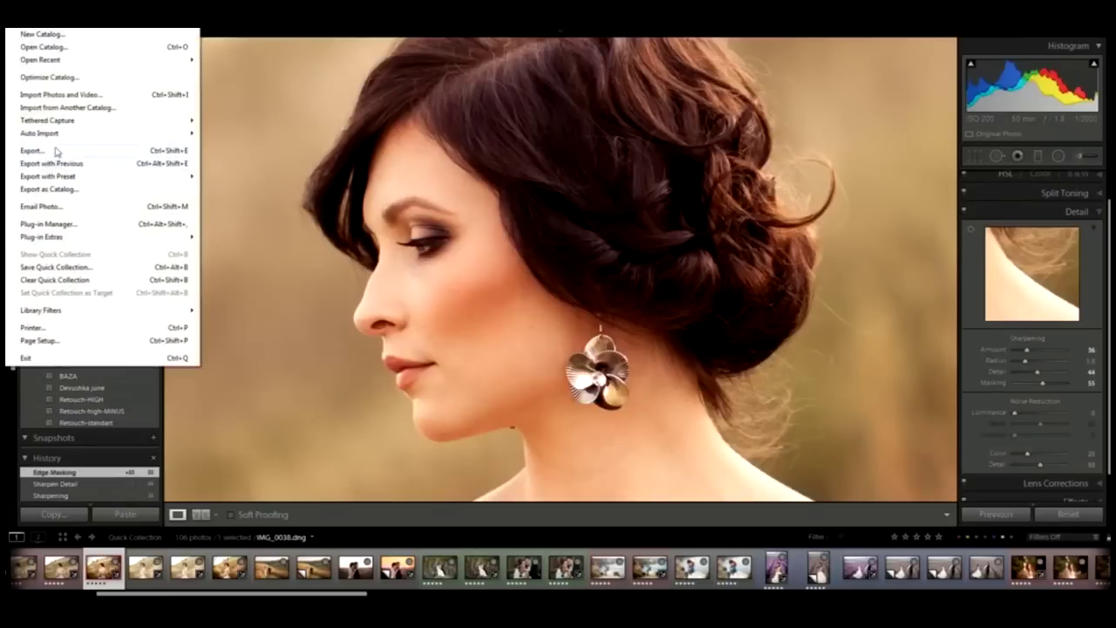
left_click(54, 149)
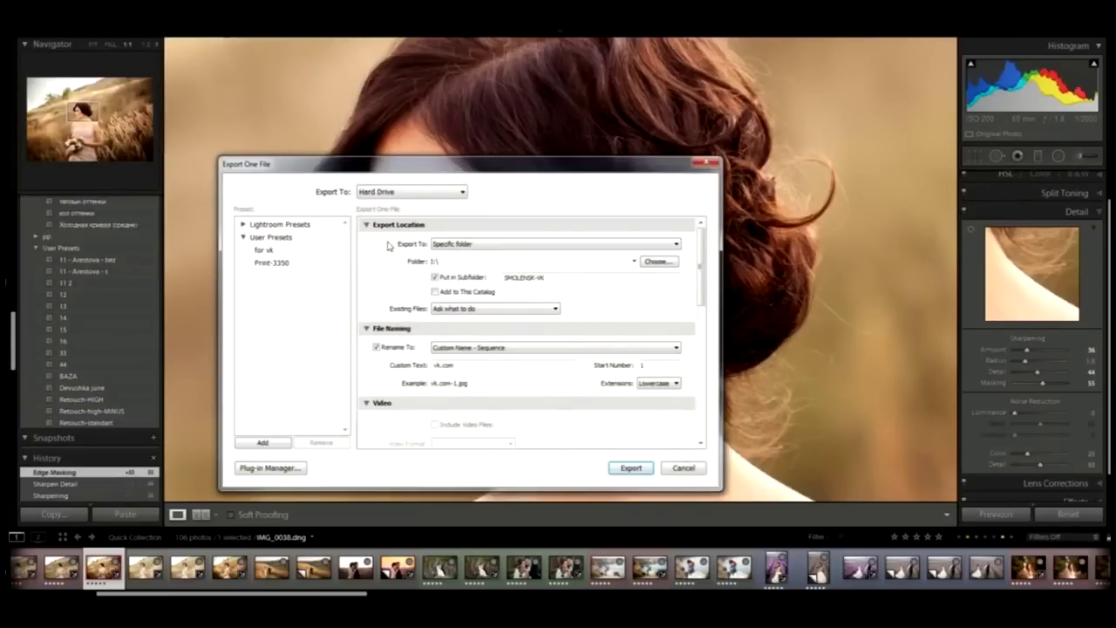
scroll(584, 331, "down", 5)
scroll(584, 331, "down", 5)
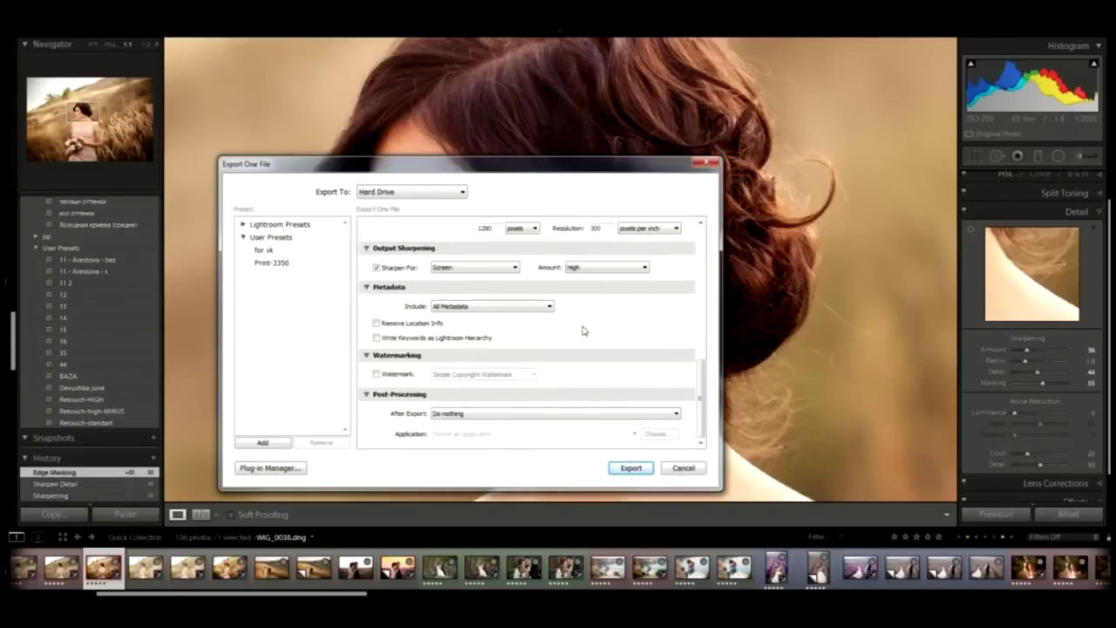
scroll(584, 331, "up", 5)
scroll(584, 330, "down", 5)
scroll(585, 330, "up", 5)
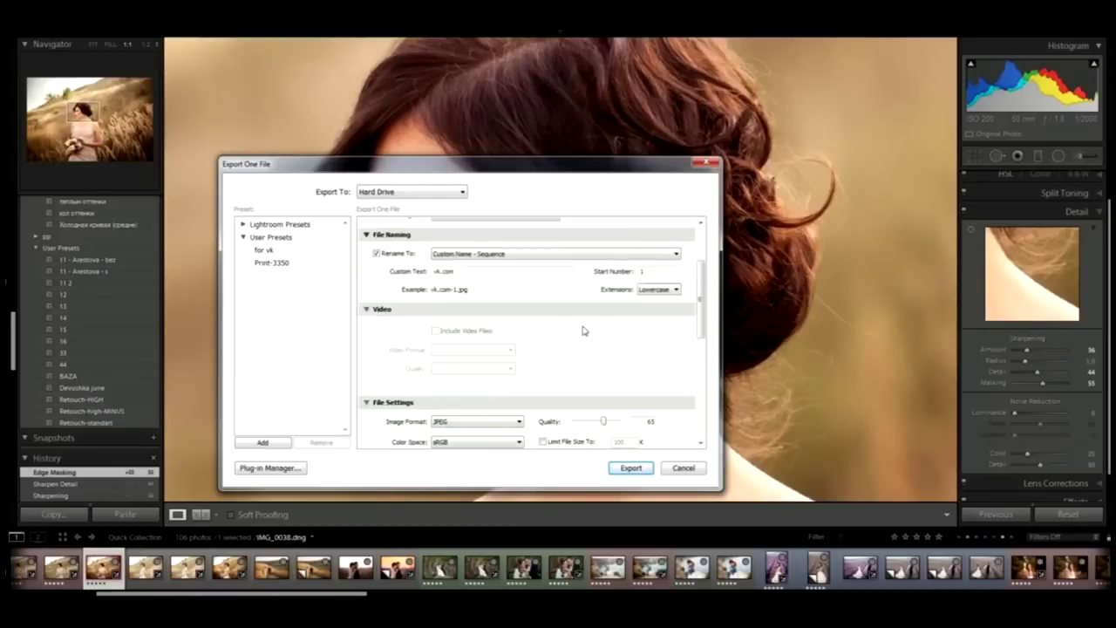
scroll(585, 330, "down", 5)
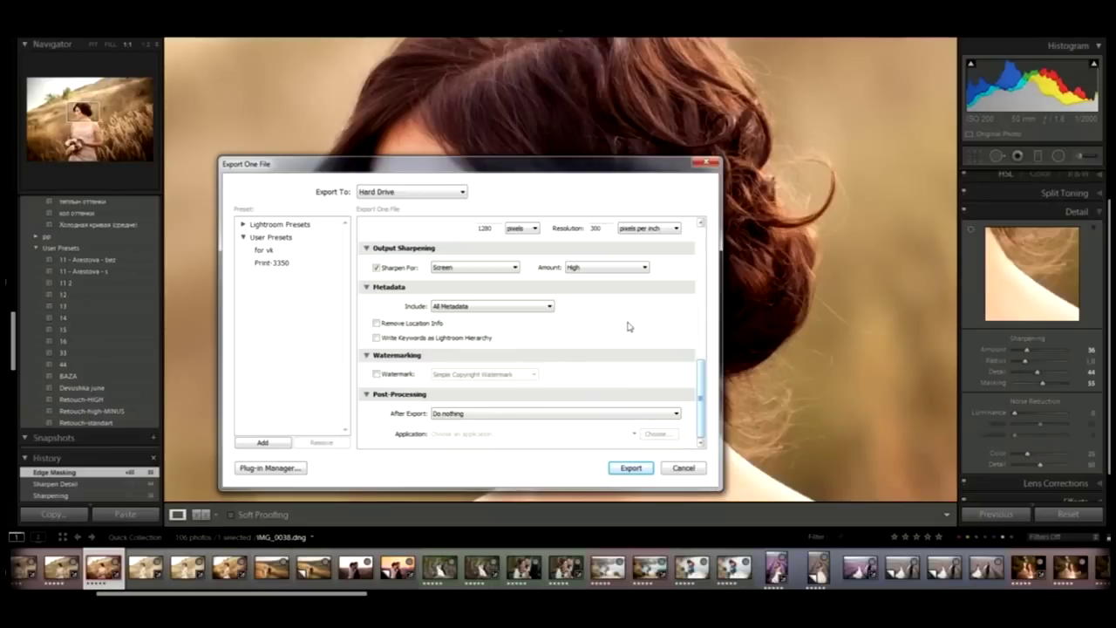
Step: Set JPEG quality to 100 and resize to fit the long edge at 4000 pixels
left_click_drag(702, 432, 703, 366)
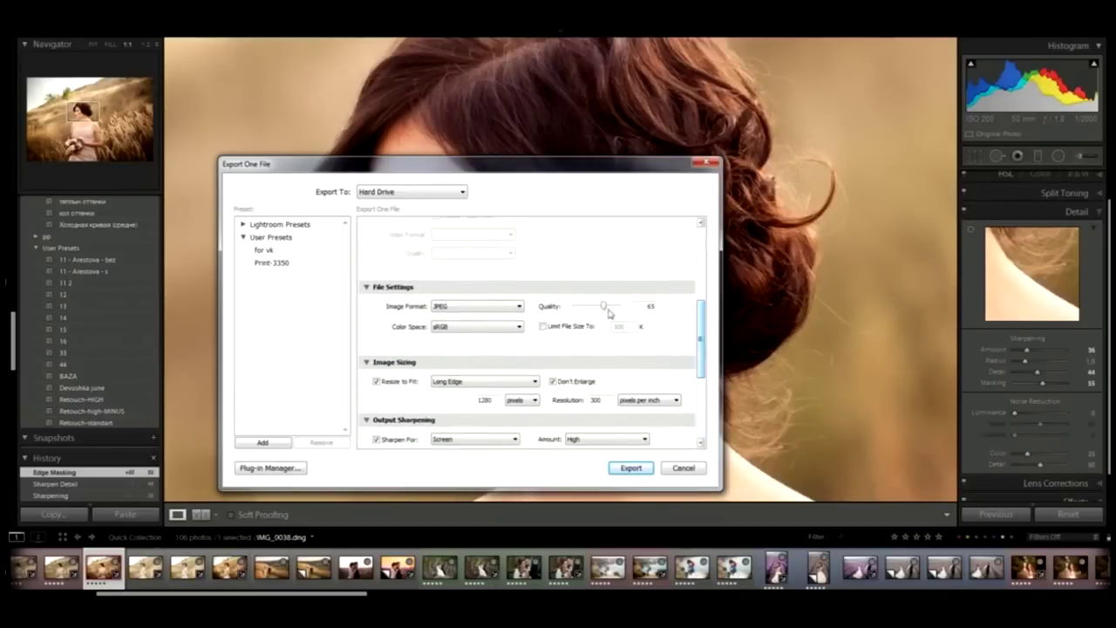
left_click_drag(603, 307, 619, 306)
left_click(453, 382)
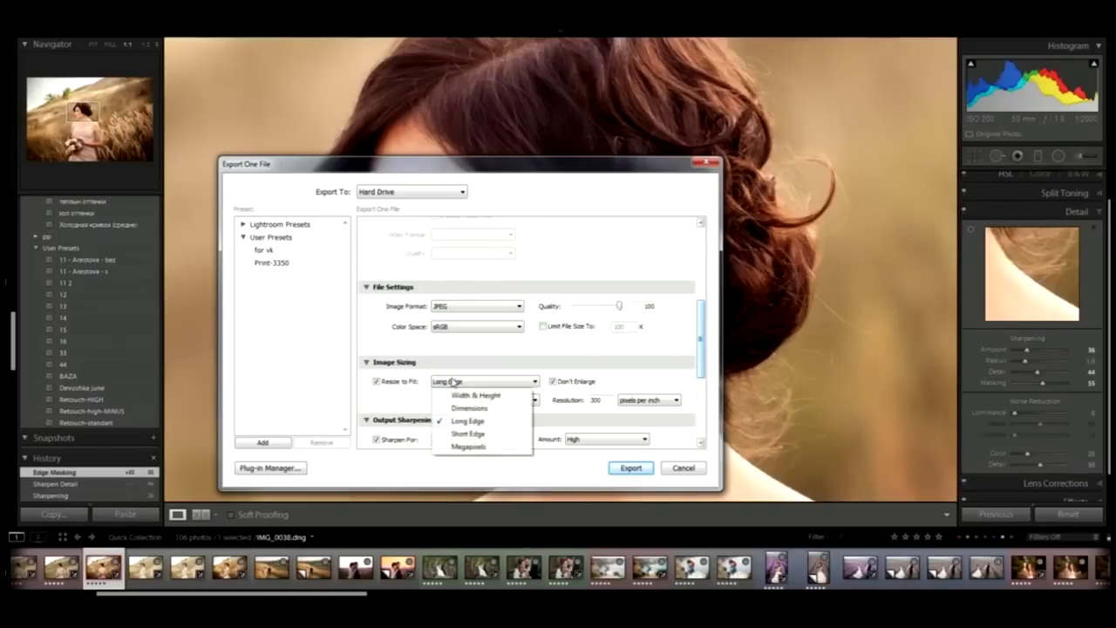
left_click(457, 422)
left_click(485, 399)
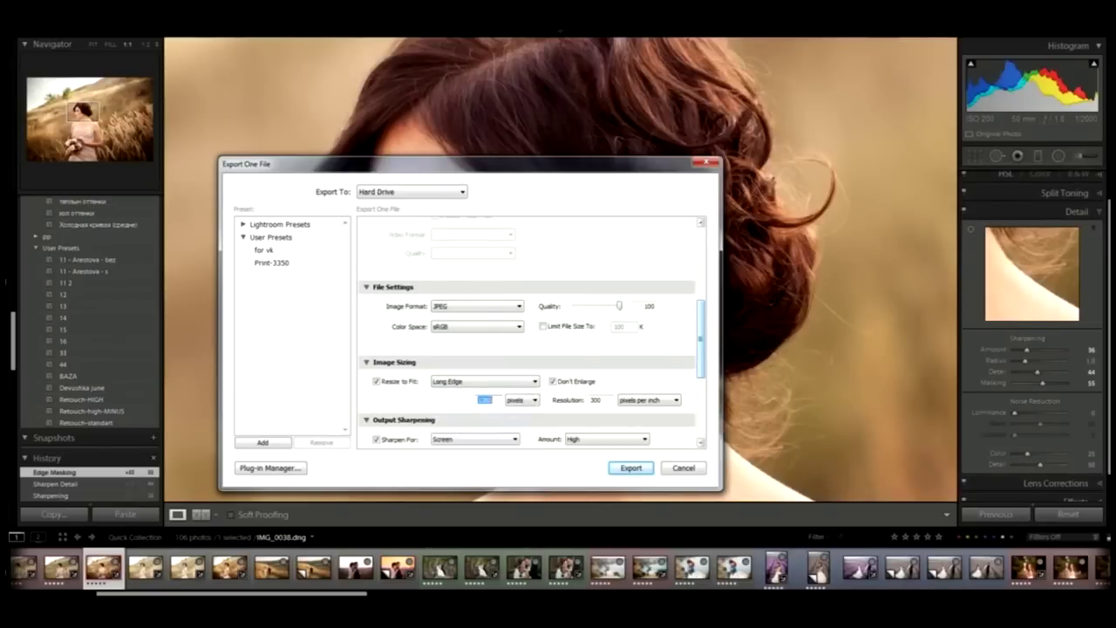
type("4000")
Step: Keep output sharpening on, for Screen at High strength
scroll(705, 333, "down", 1)
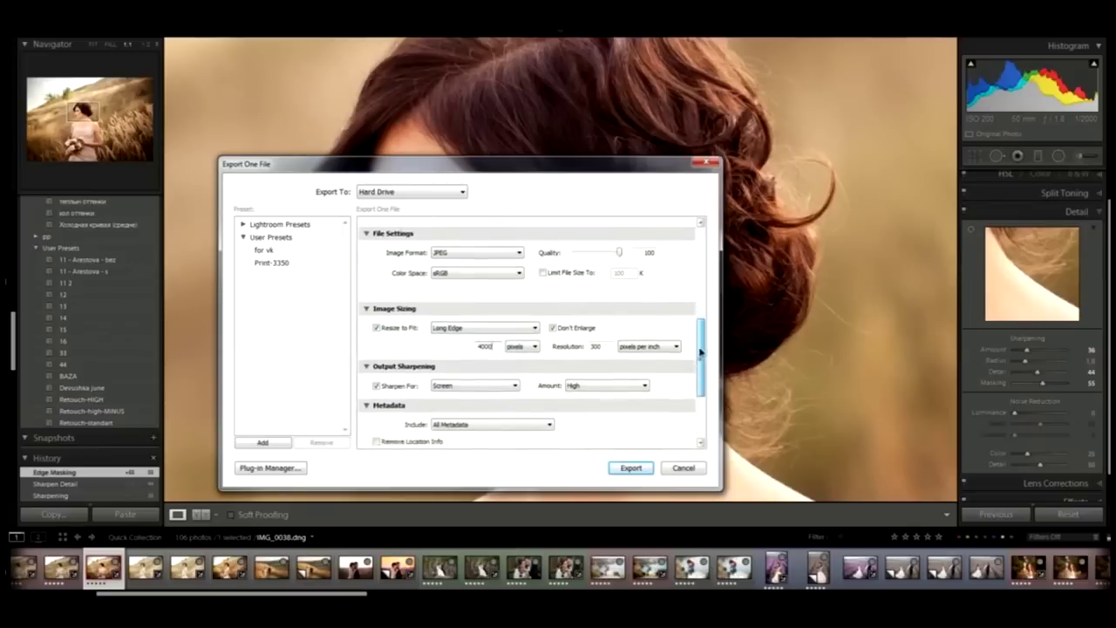
left_click(388, 385)
left_click(389, 385)
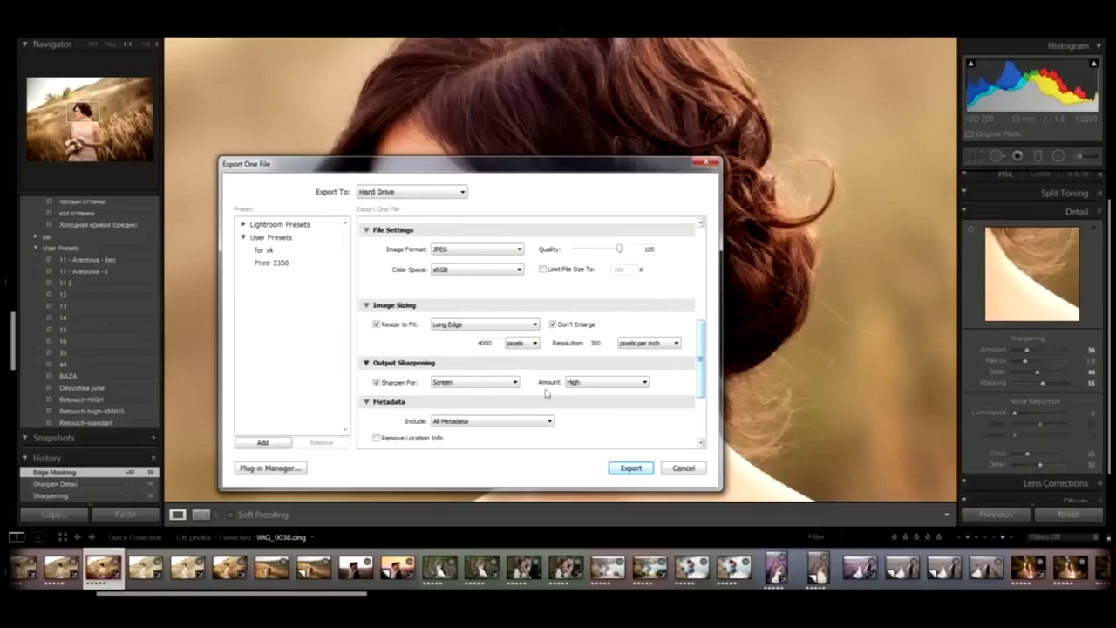
left_click(602, 385)
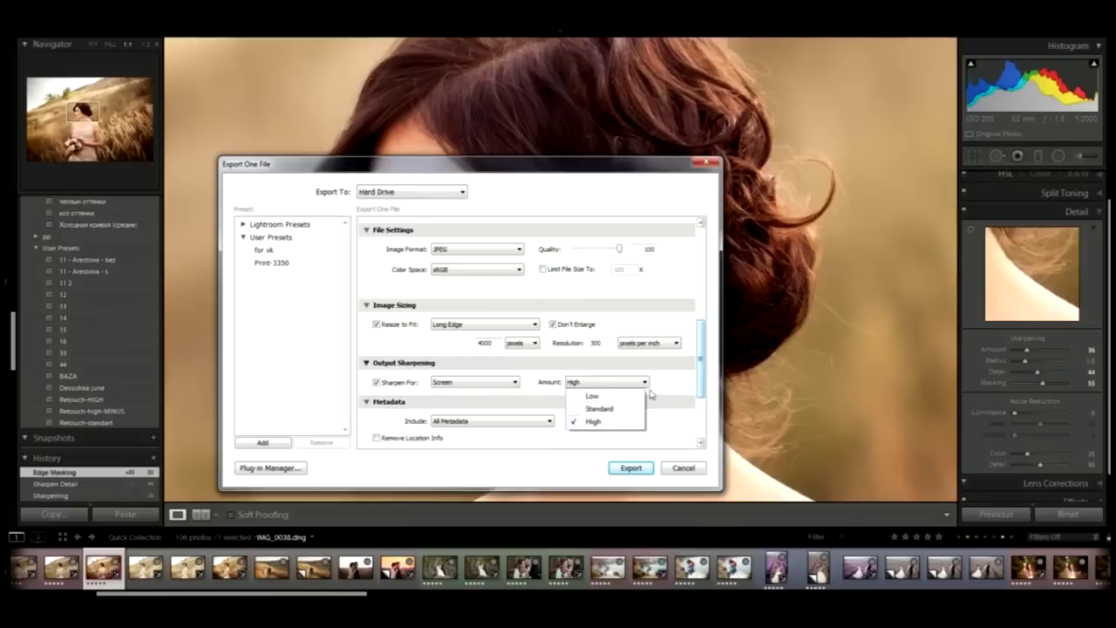
left_click(596, 422)
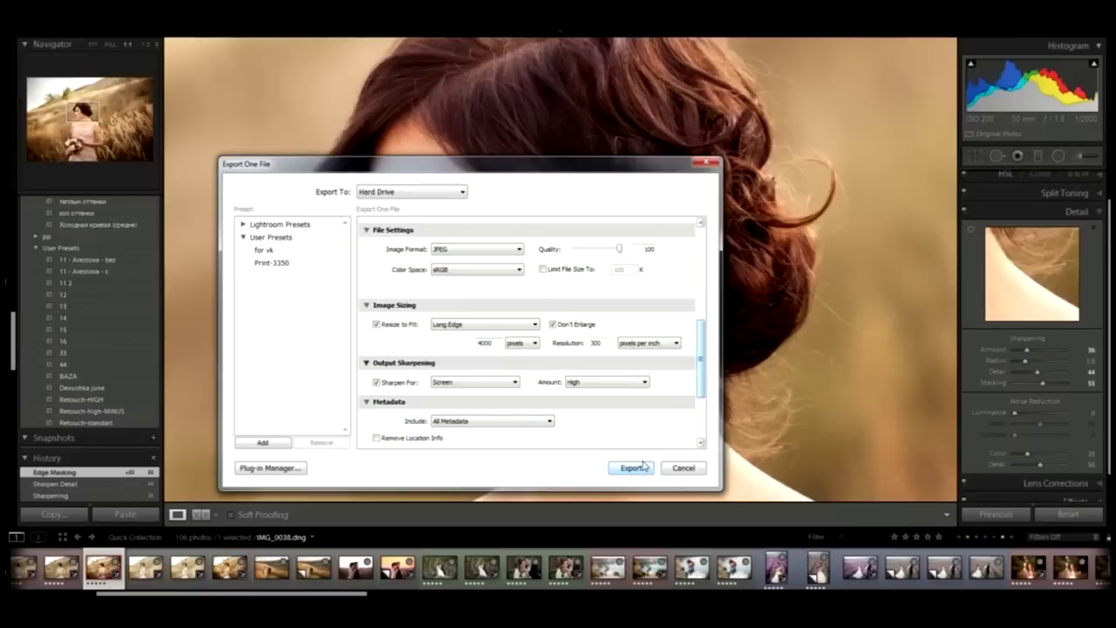
Step: Export the portrait, fit the photo in view, then switch to the couple's embrace photo
left_click(684, 470)
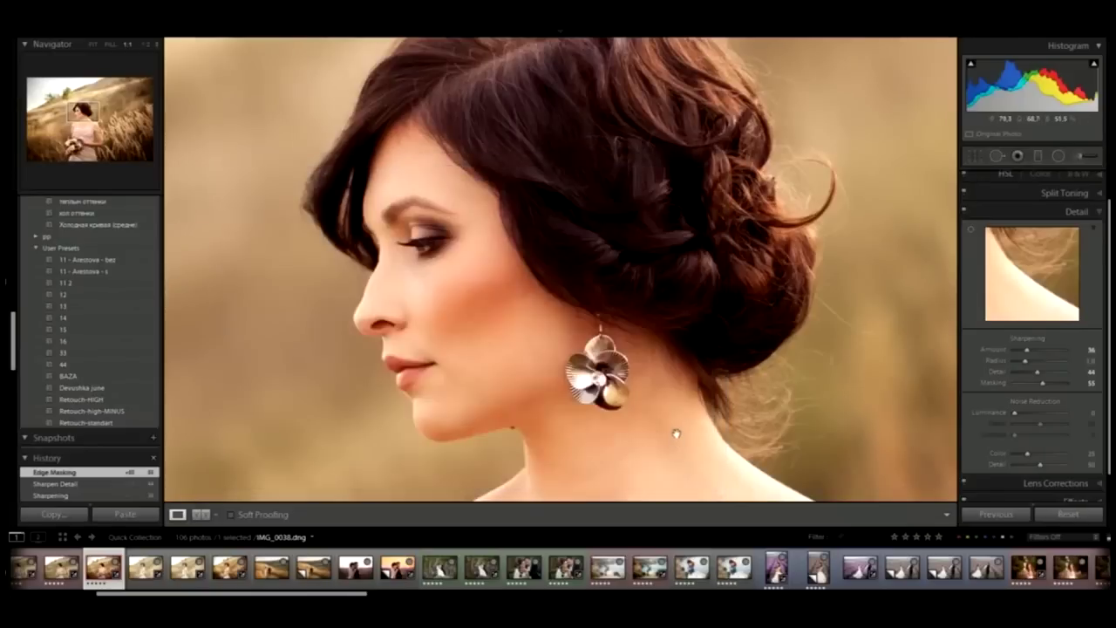
left_click(676, 433)
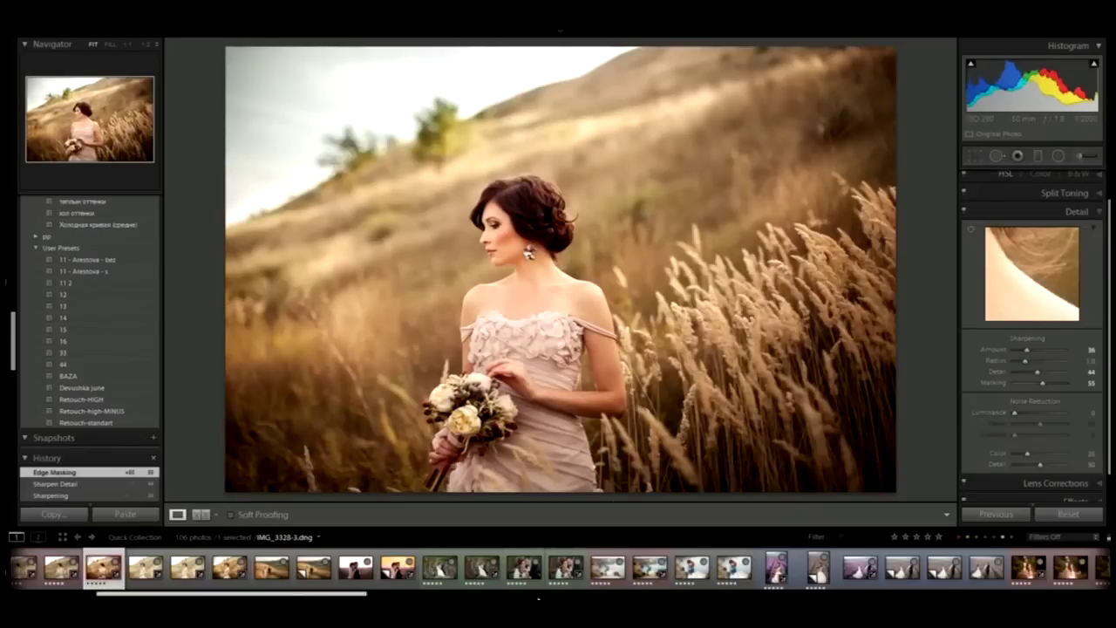
left_click(562, 571)
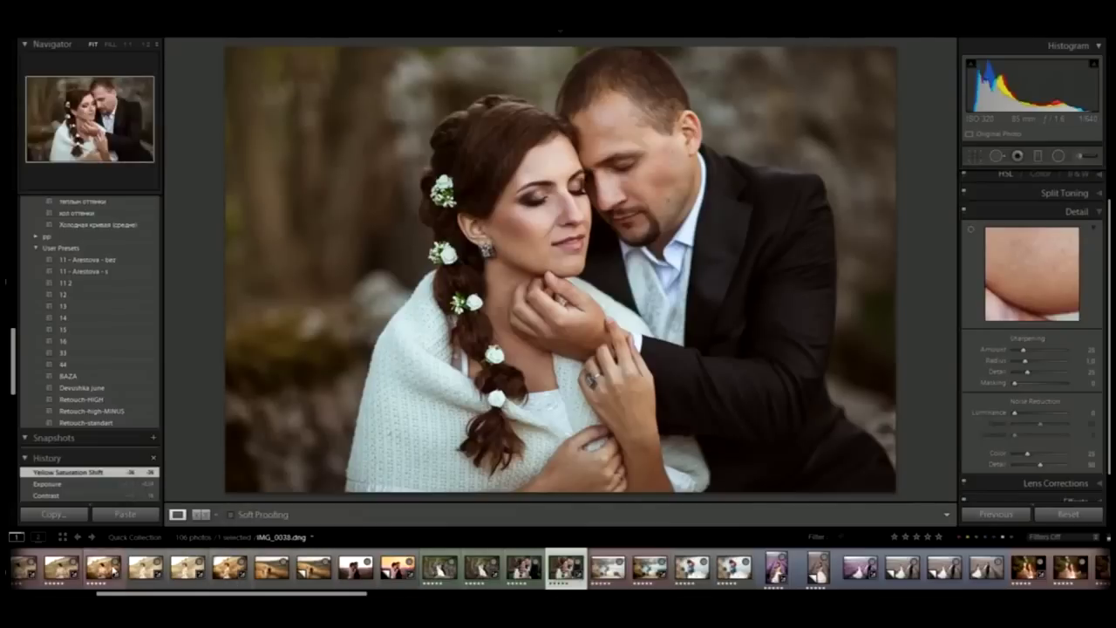
Step: Return to the wheat-field bride portrait IMG_0038 from the filmstrip
left_click(102, 572)
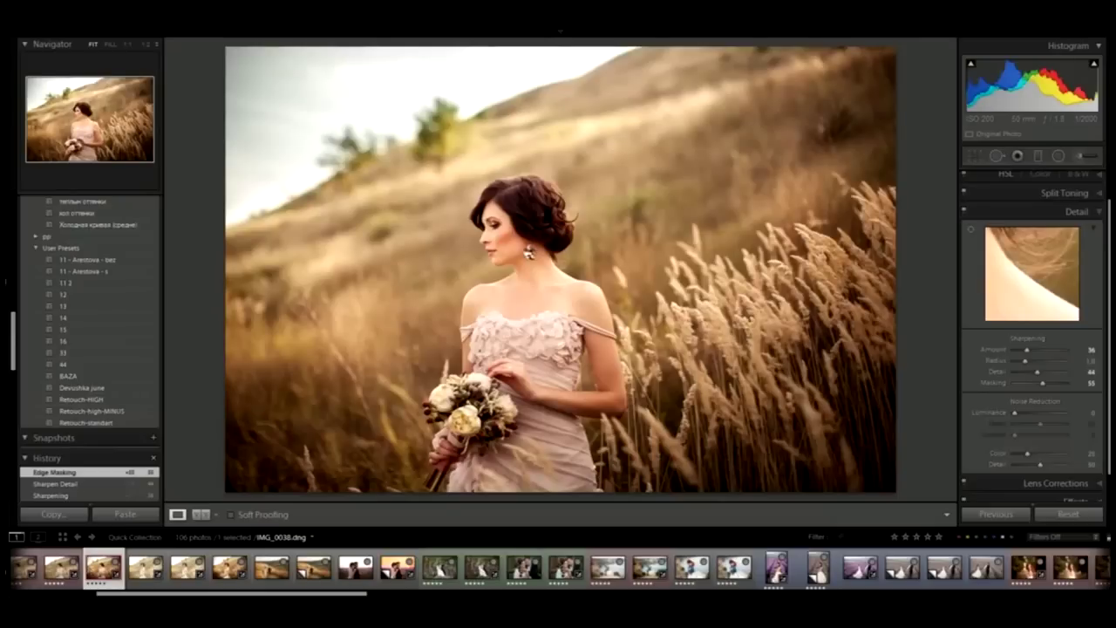
left_click_drag(114, 595, 160, 595)
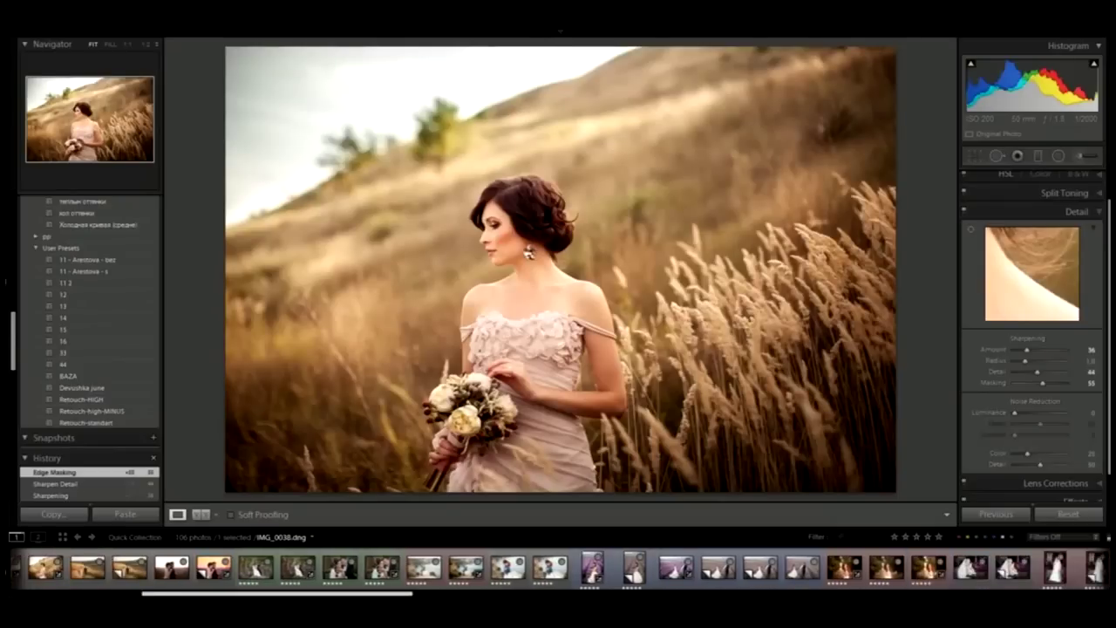
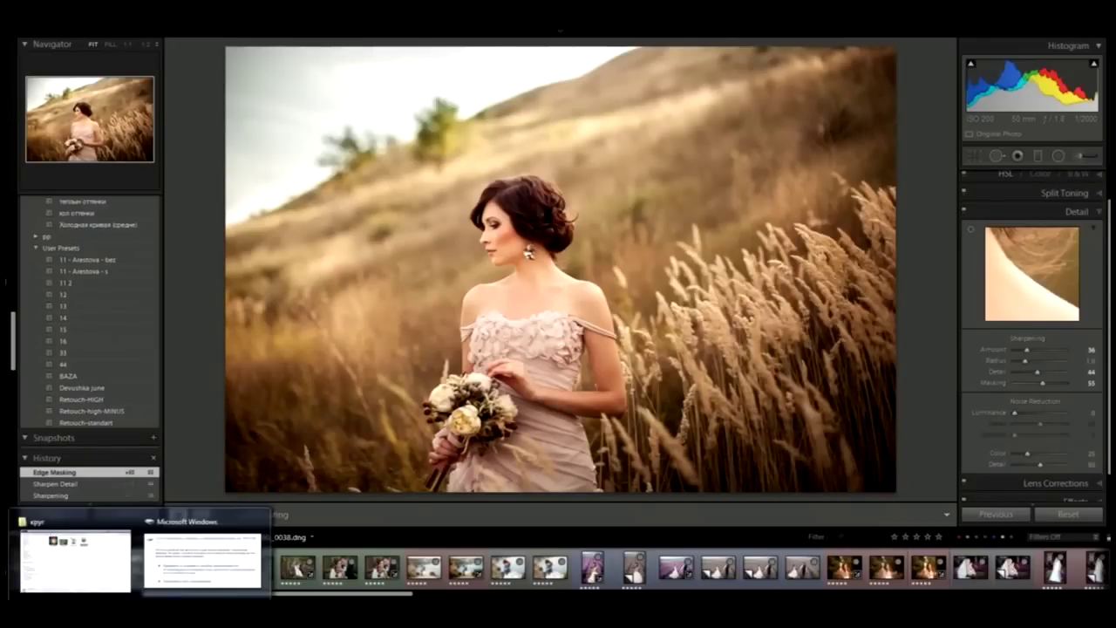
Step: Browse from Computer to the YELLOW drive and open the 380x192_mat_24 album folder
left_click(17, 611)
left_click(211, 472)
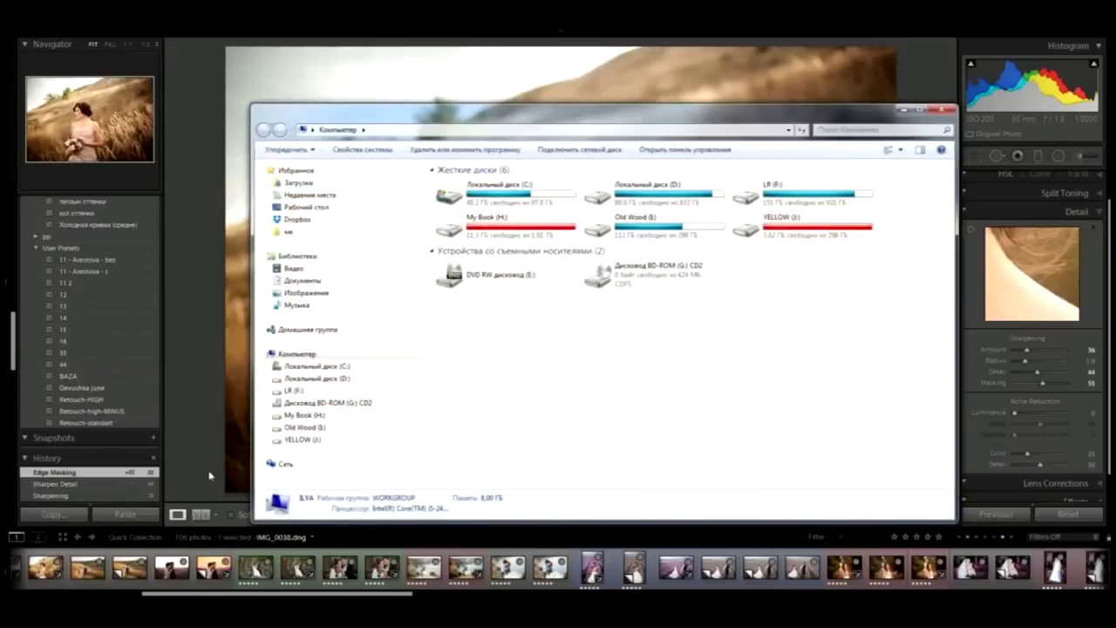
double_click(818, 223)
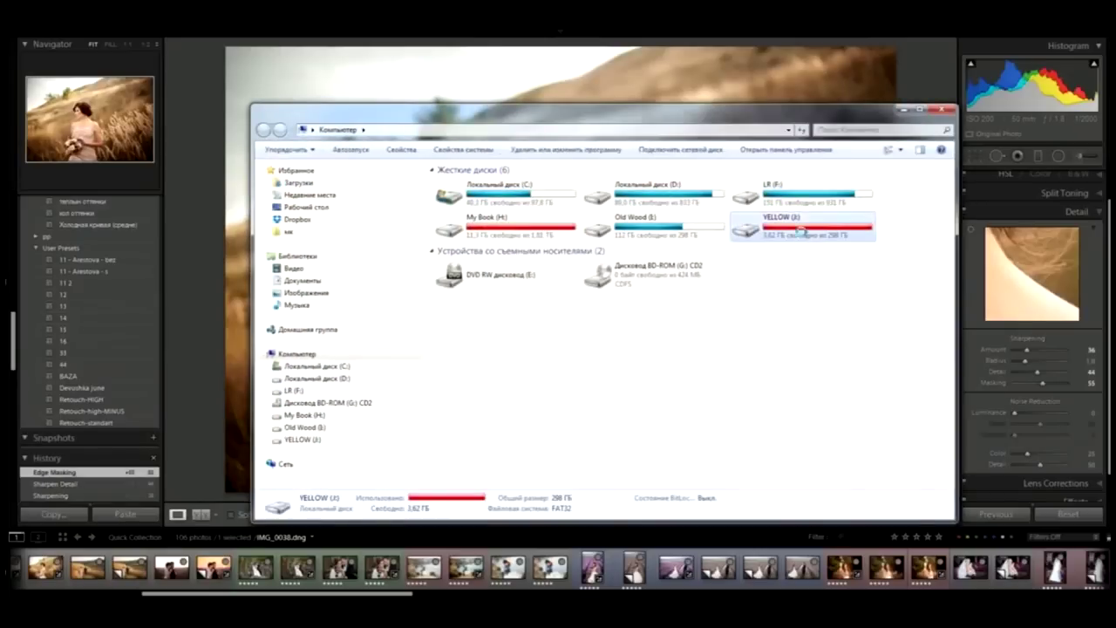
scroll(785, 353, "down", 5)
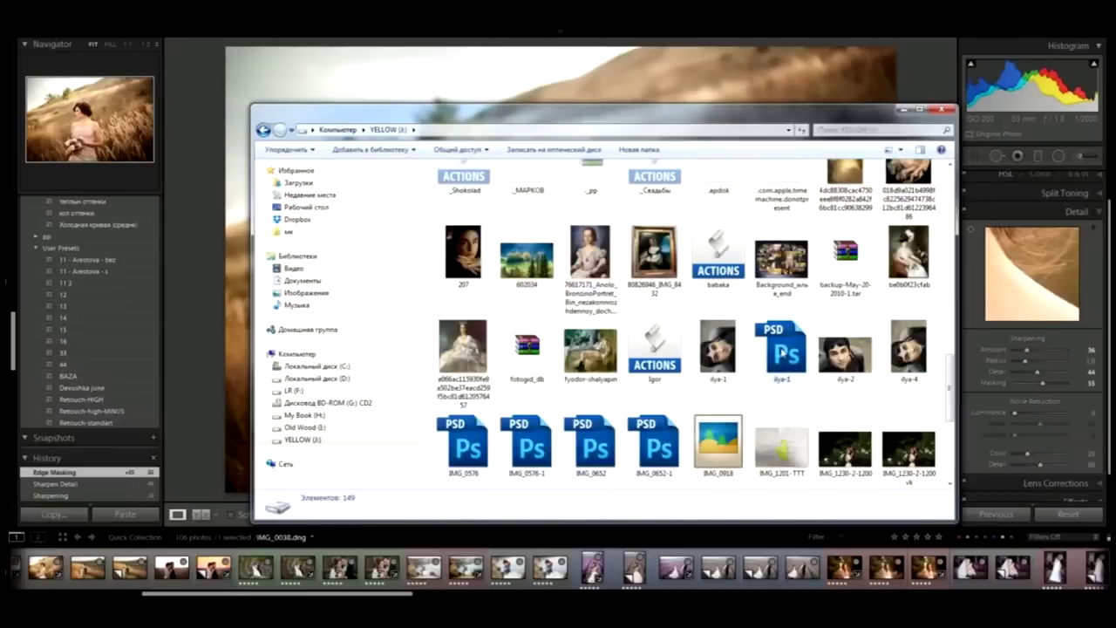
scroll(771, 375, "up", 5)
scroll(771, 375, "up", 5)
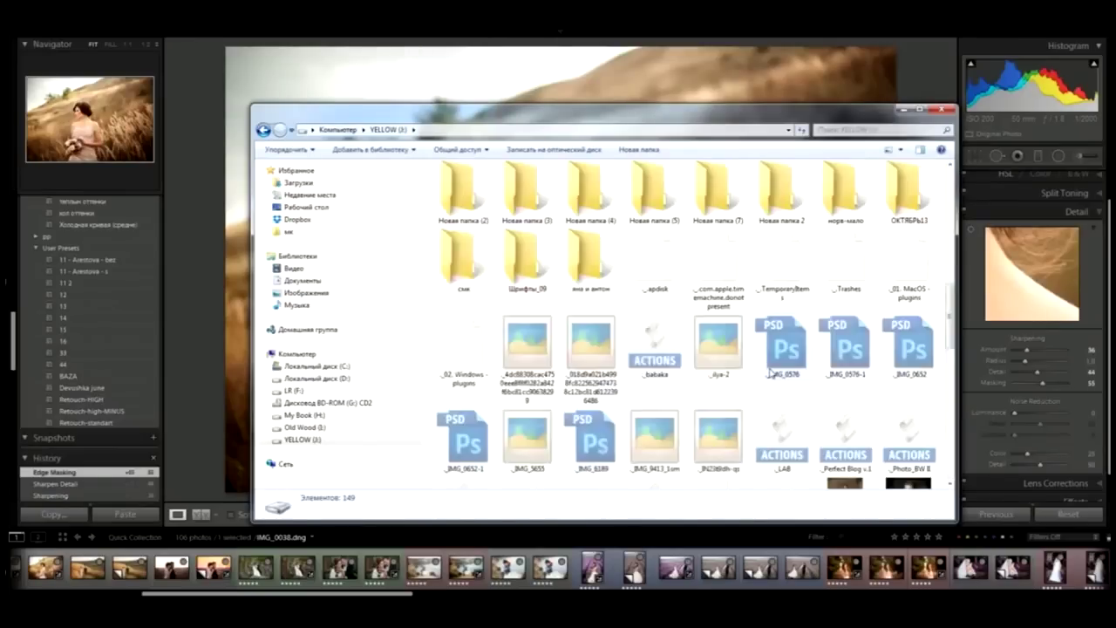
scroll(771, 375, "up", 3)
key("alt+Tab")
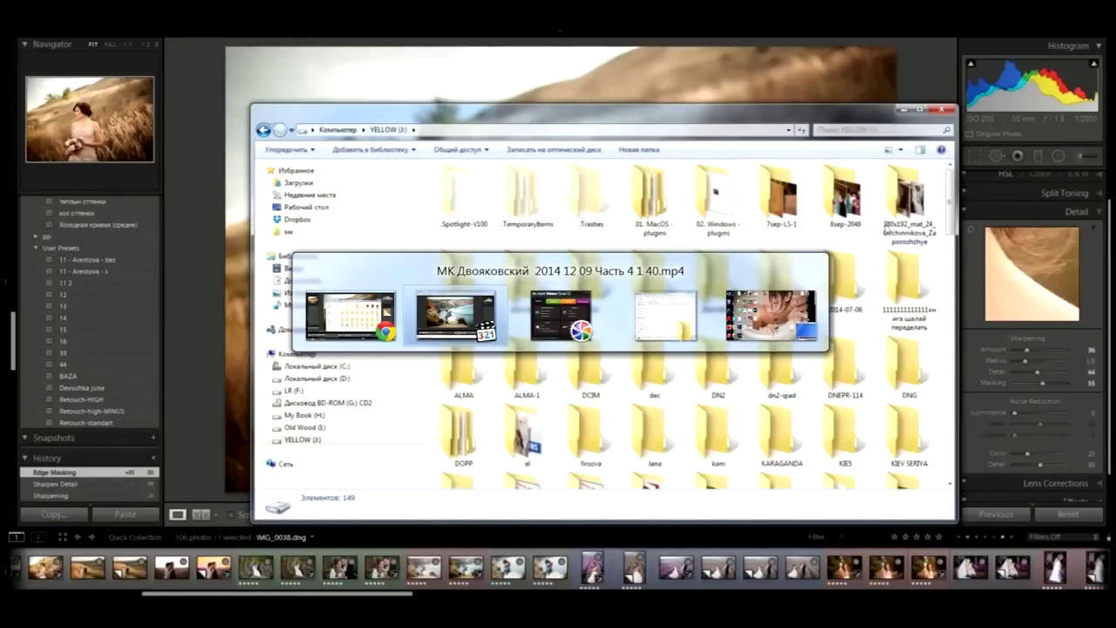
key("alt+Tab")
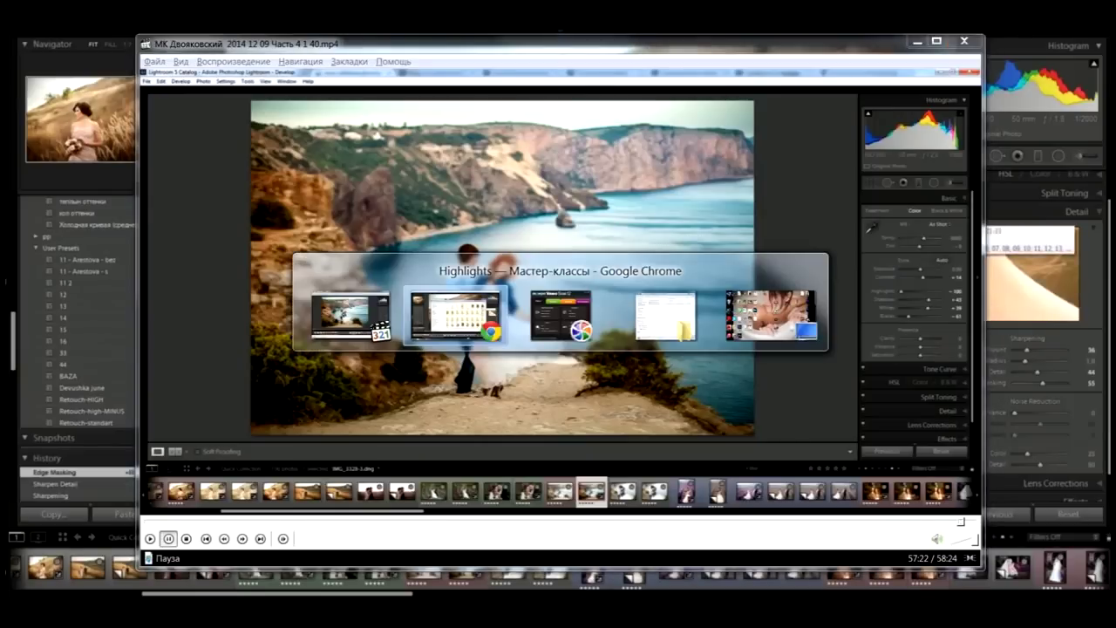
key("alt+Tab")
double_click(589, 223)
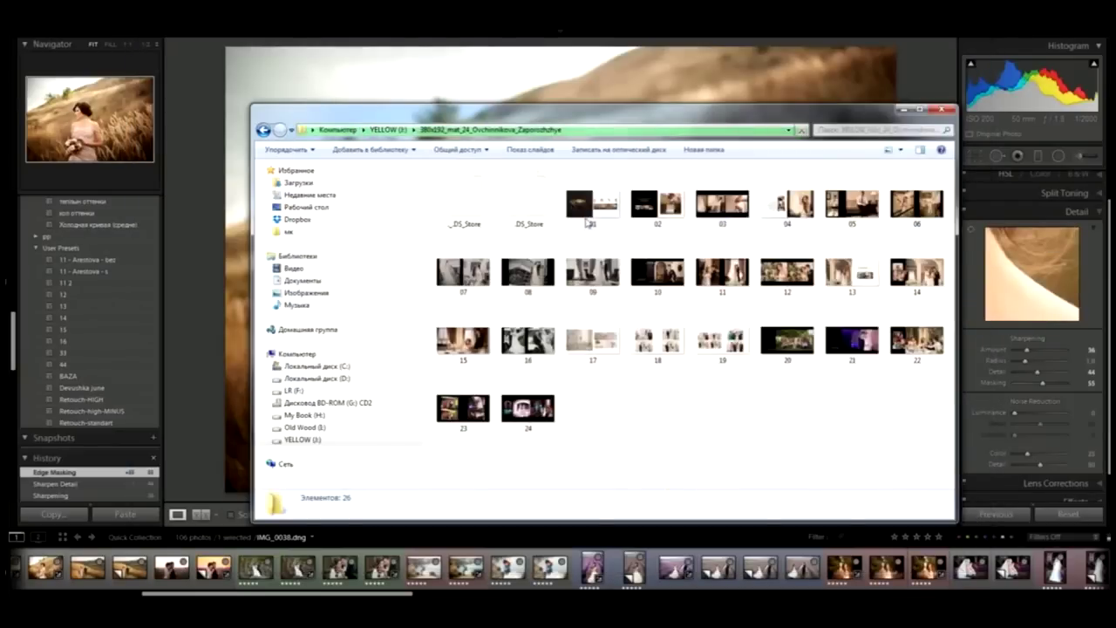
Step: View spread 01.jpg full-screen in Windows Photo Viewer and page forward through five more spreads
double_click(589, 222)
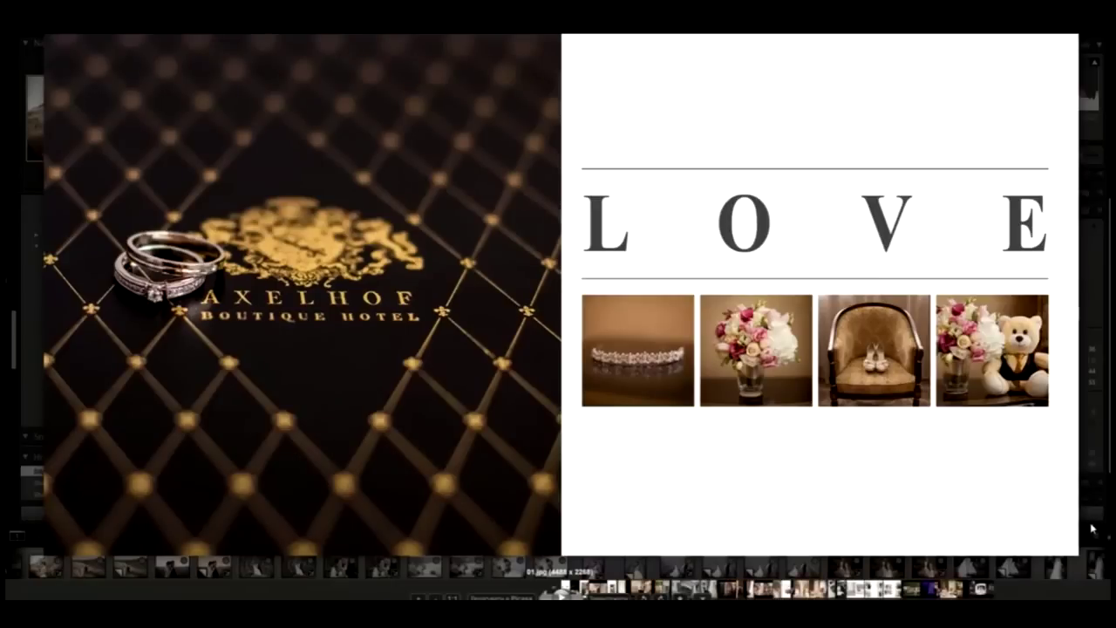
key("Right")
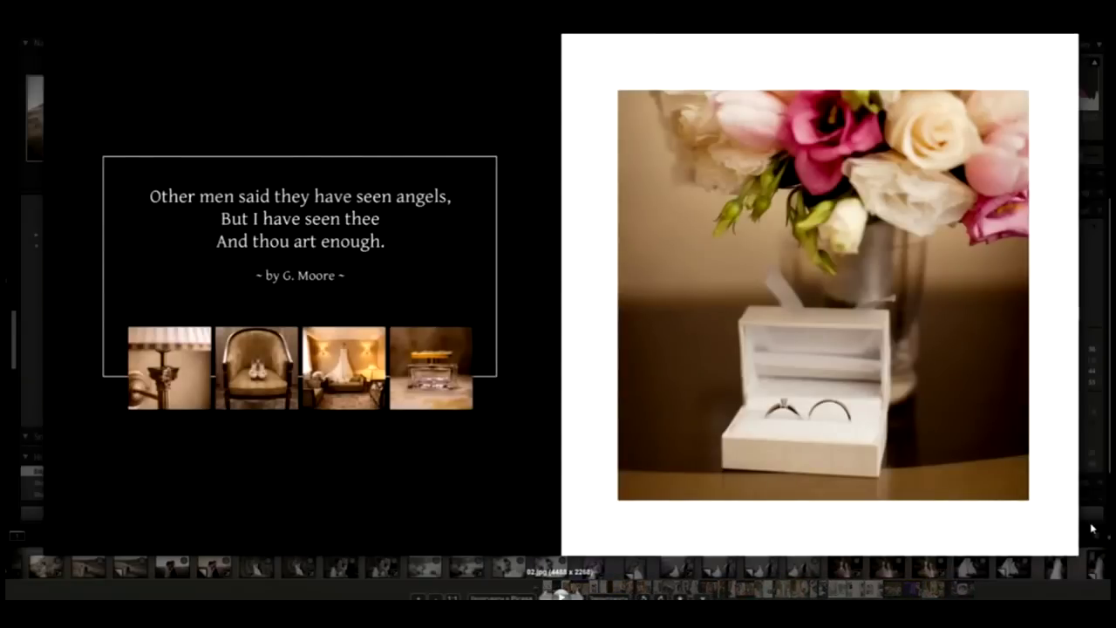
key("Right")
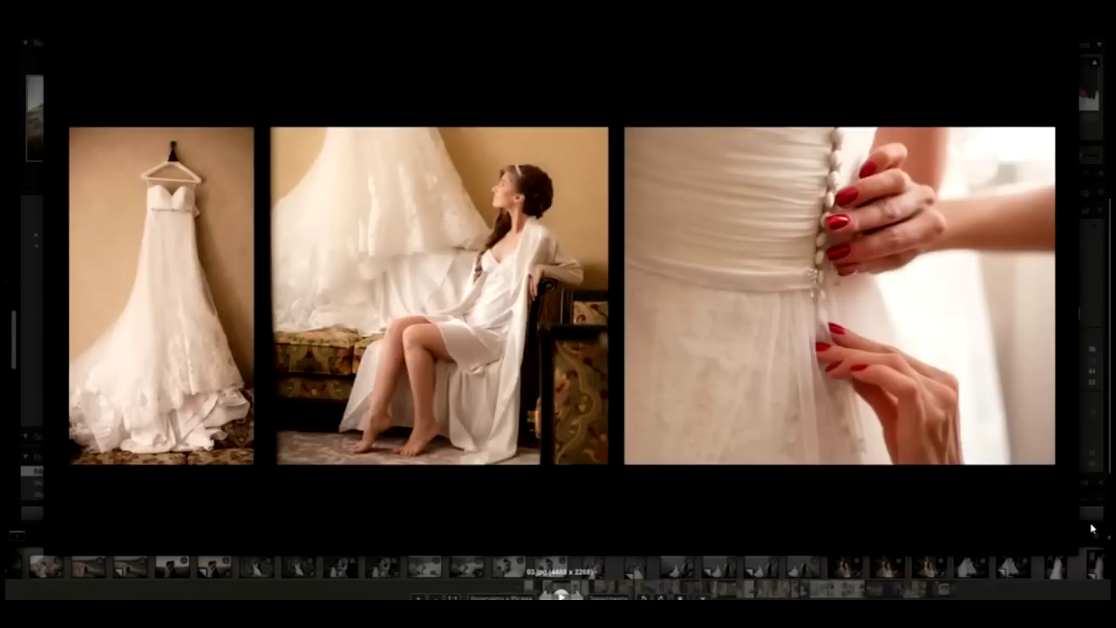
key("Right")
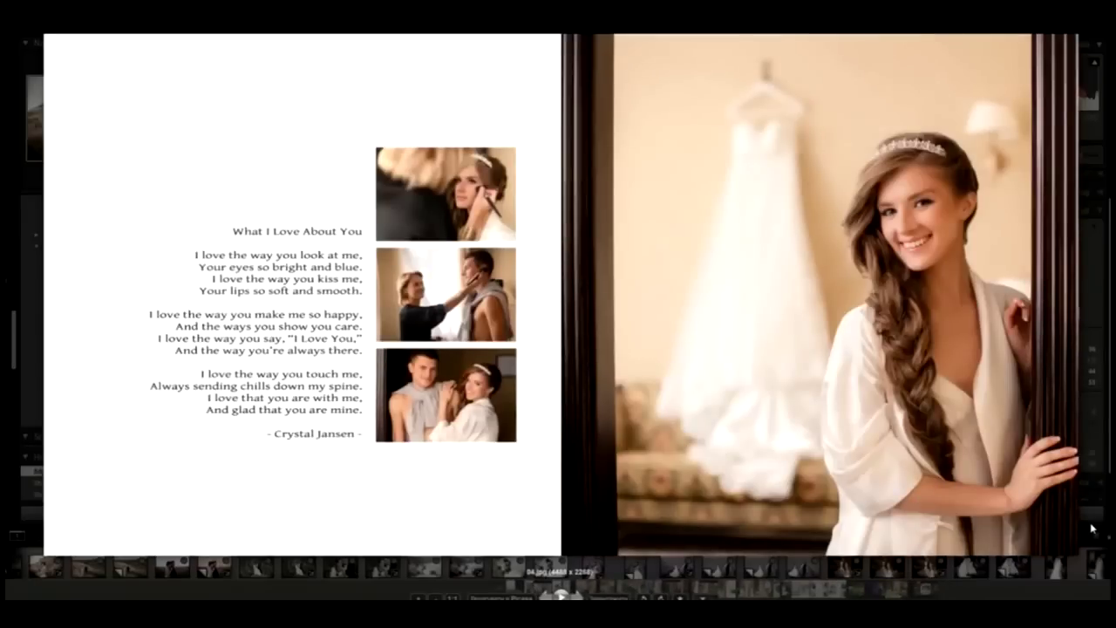
key("Right")
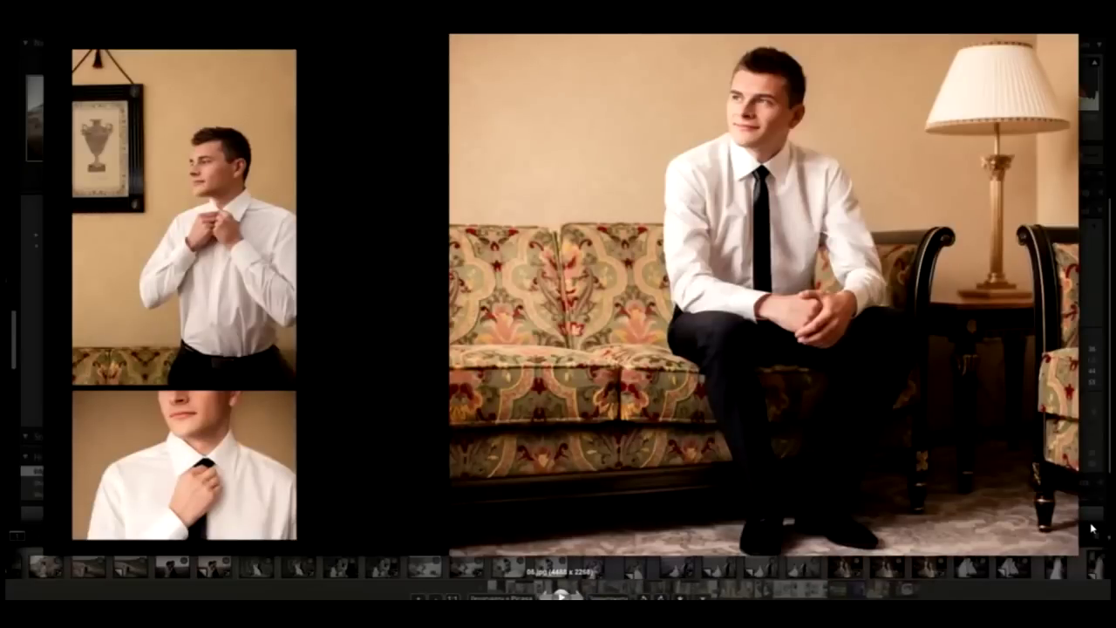
key("Right")
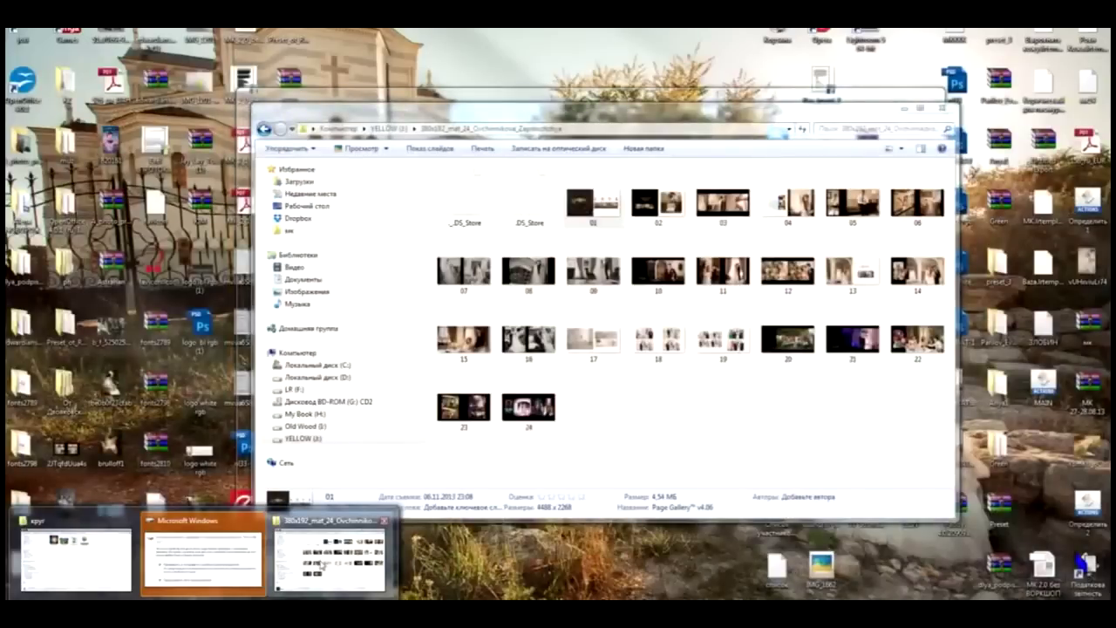
Step: Open the untitled folder on the YELLOW drive and switch Lightroom to the Library module
left_click(330, 558)
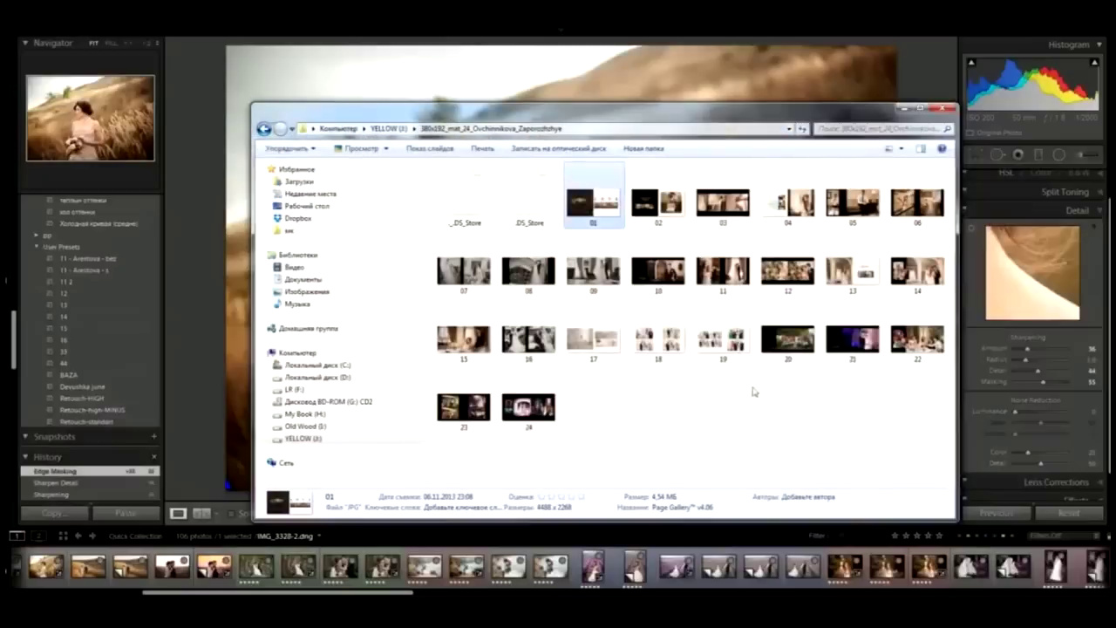
left_click(264, 128)
scroll(646, 347, "down", 3)
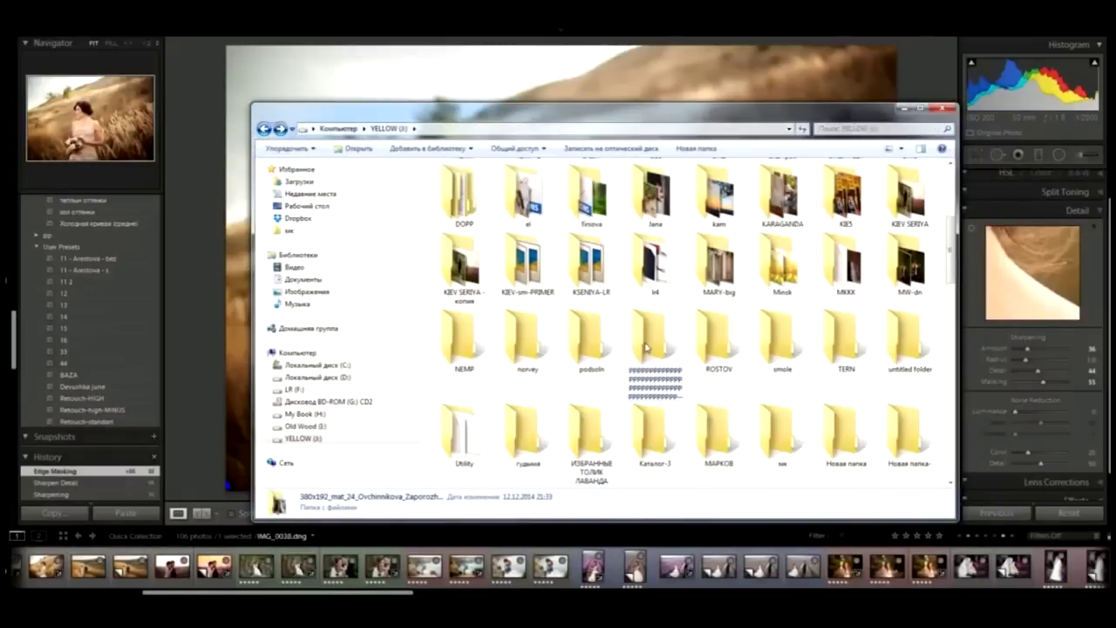
scroll(647, 348, "down", 2)
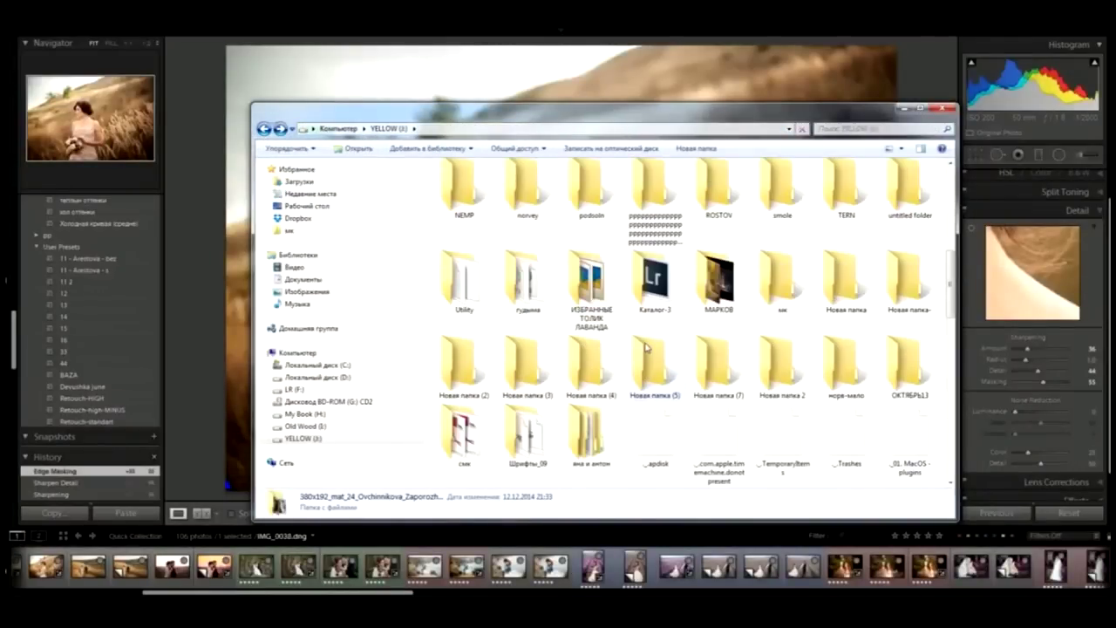
double_click(916, 206)
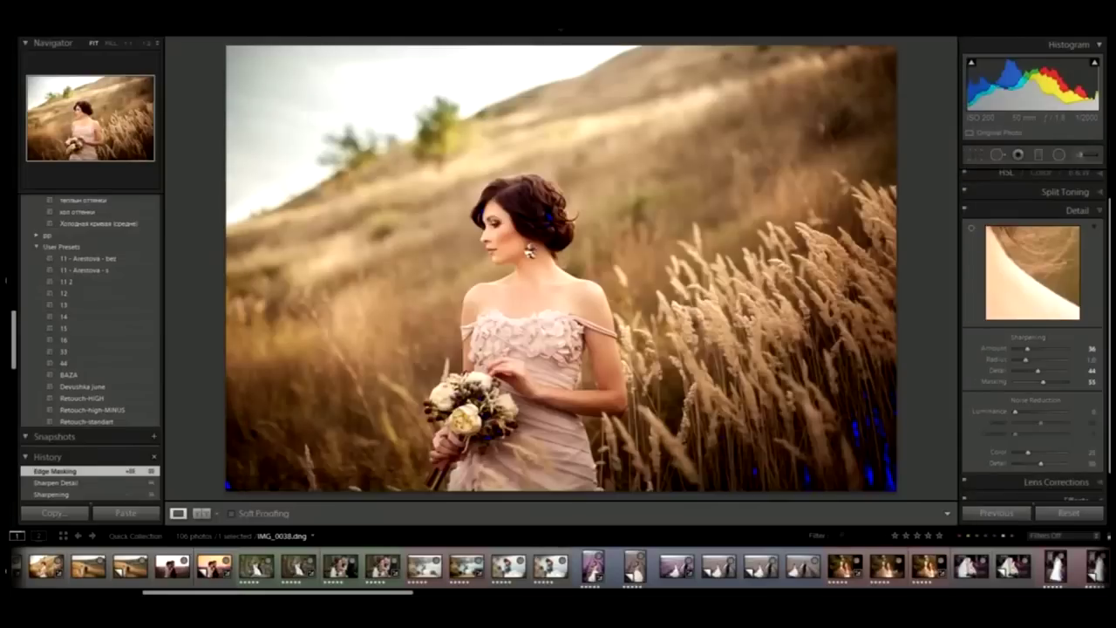
left_click(950, 37)
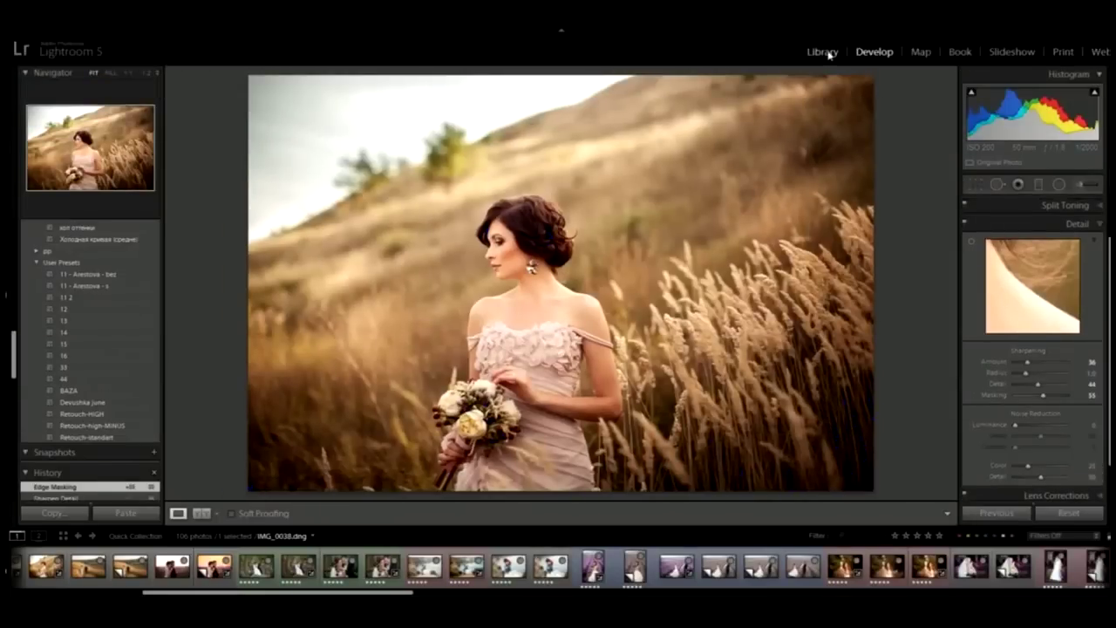
left_click(822, 51)
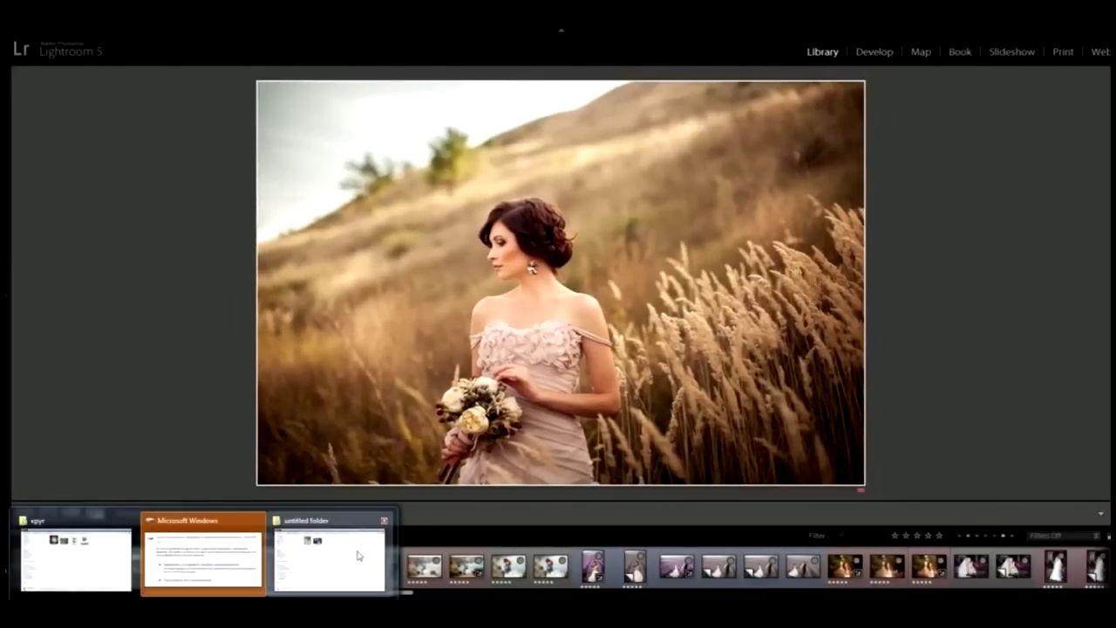
Step: Select both IMG_7890 files, DNG and JPG, then return to Lightroom
left_click(358, 553)
mouse_move(738, 304)
left_mouse_down()
mouse_move(441, 162)
mouse_move(186, 307)
mouse_move(463, 224)
left_mouse_up()
left_click(535, 297)
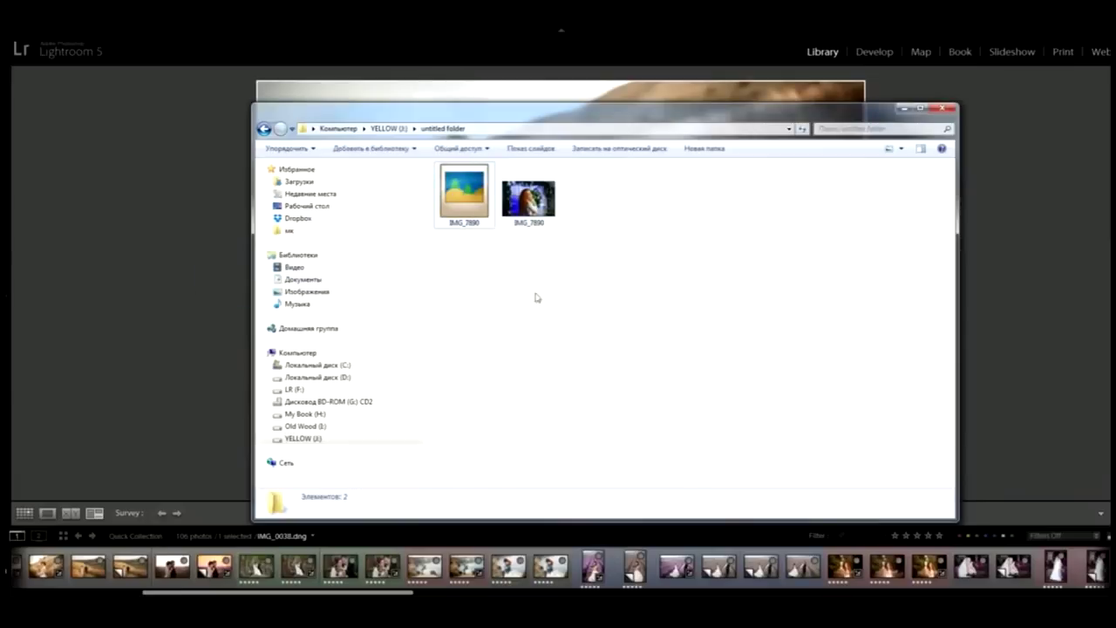
left_click(458, 201)
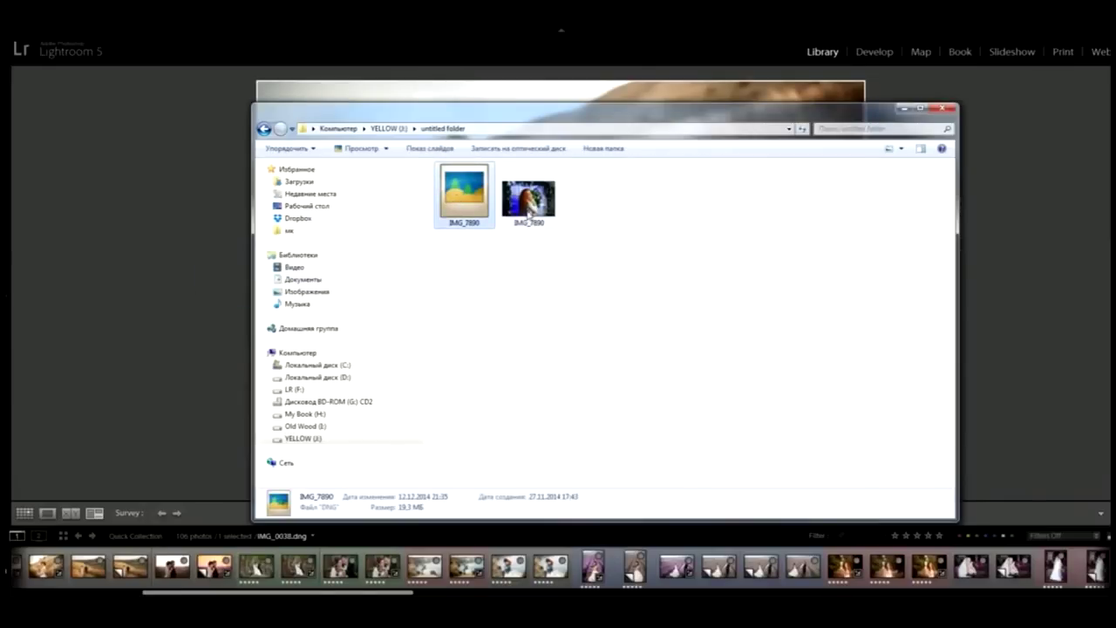
left_click(530, 205)
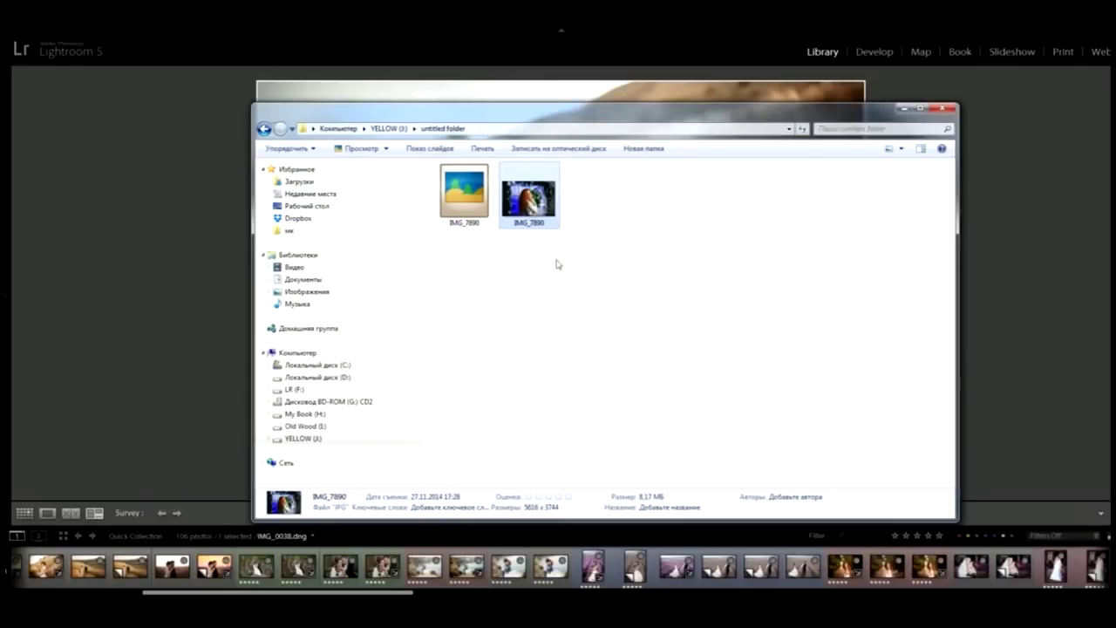
left_click_drag(583, 277, 597, 285)
key("ctrl+a")
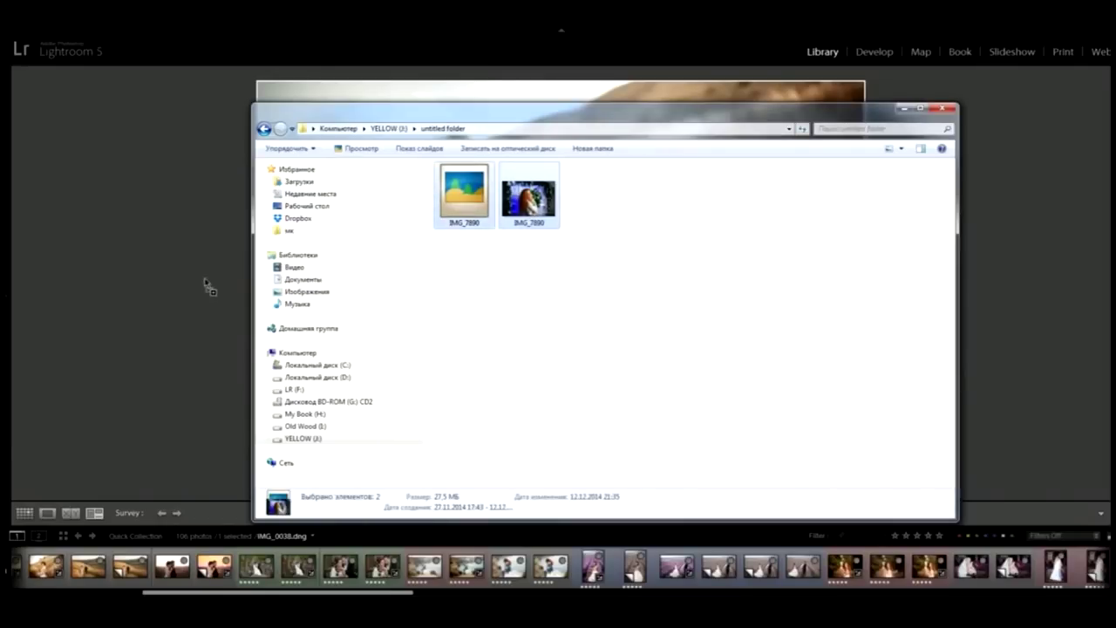
left_click(178, 345)
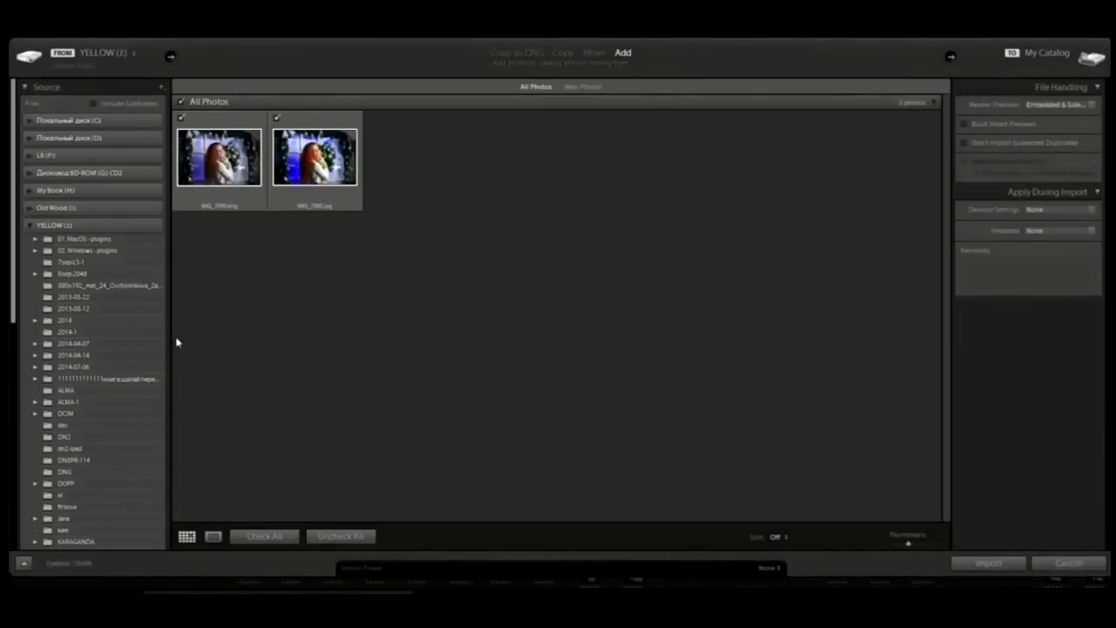
Step: Import both IMG_7890 photos, view them in Grid, and open the DNG large
left_click(990, 563)
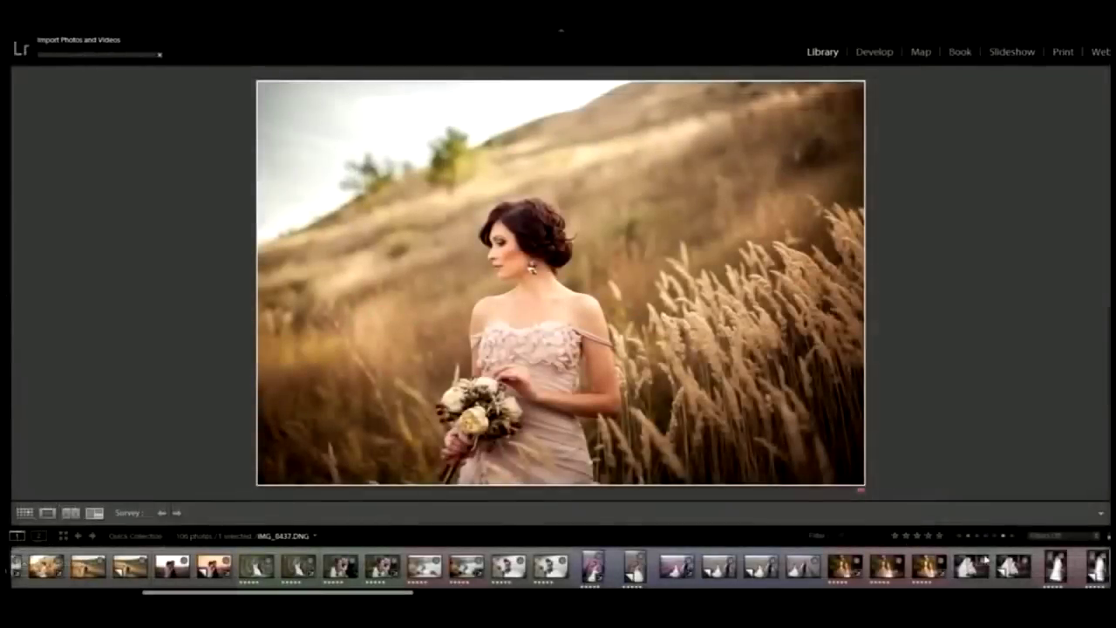
key("g")
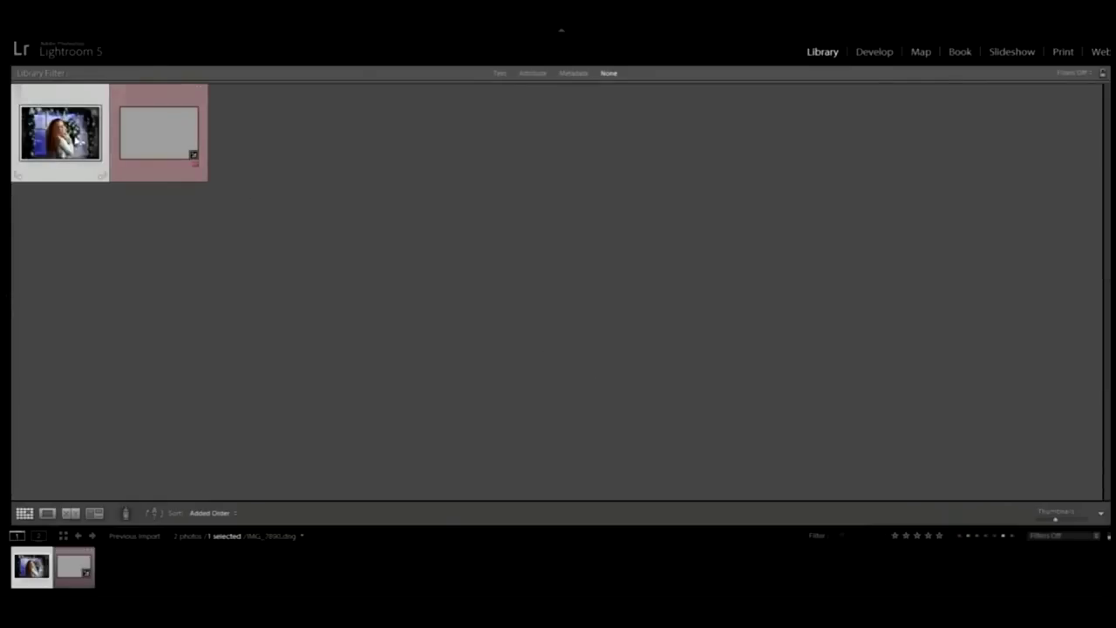
mouse_move(60, 134)
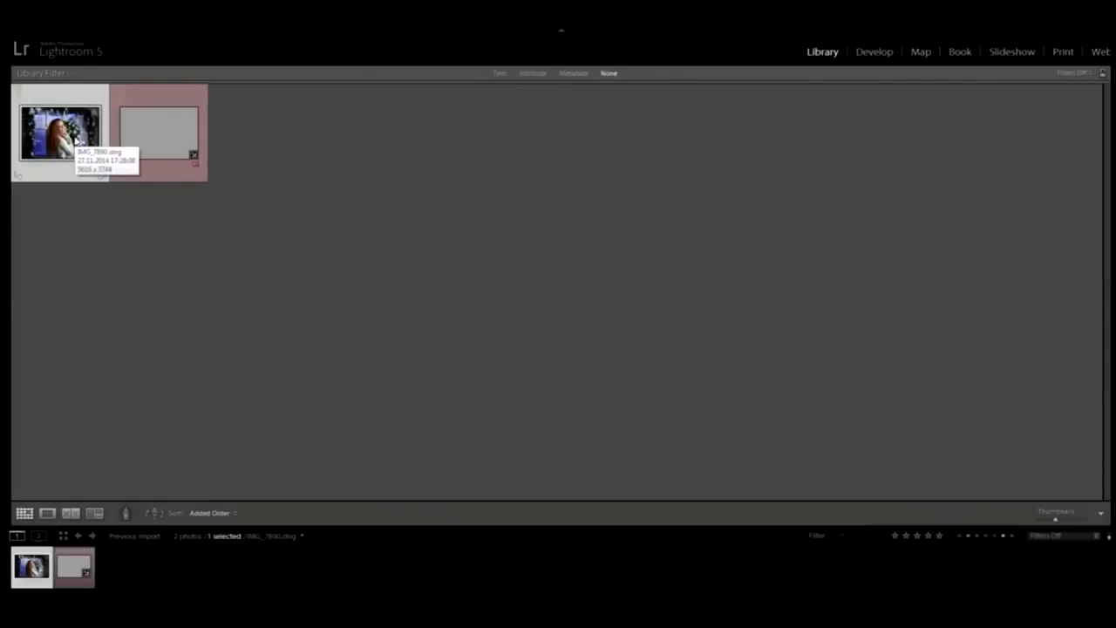
double_click(76, 139)
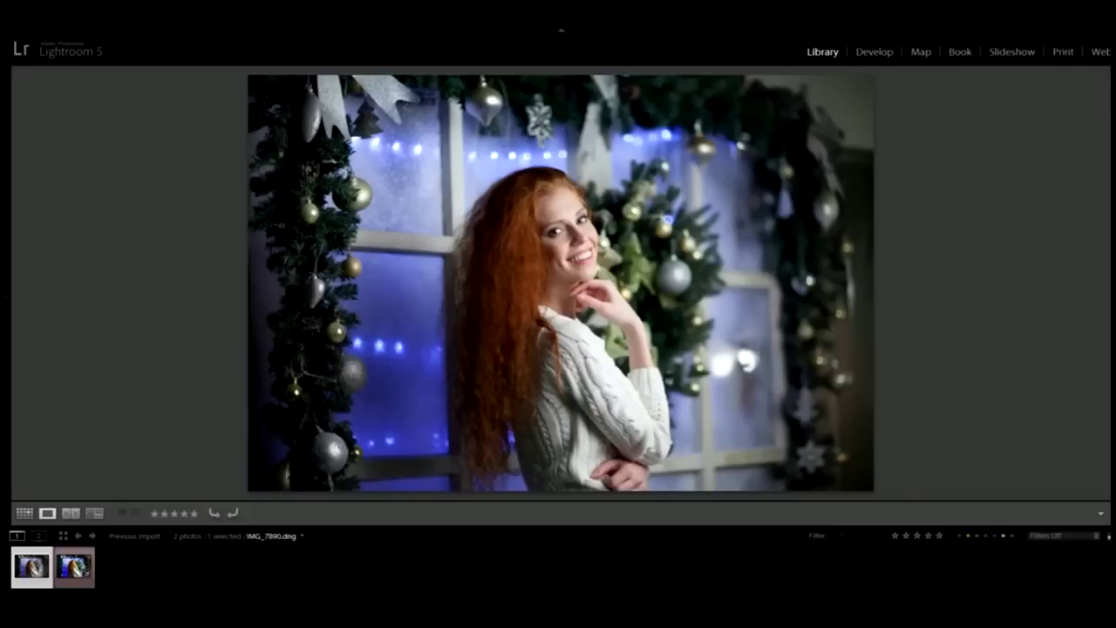
Step: In Develop, reset the develop settings of both the DNG and JPG IMG_7890 photos
left_click(874, 54)
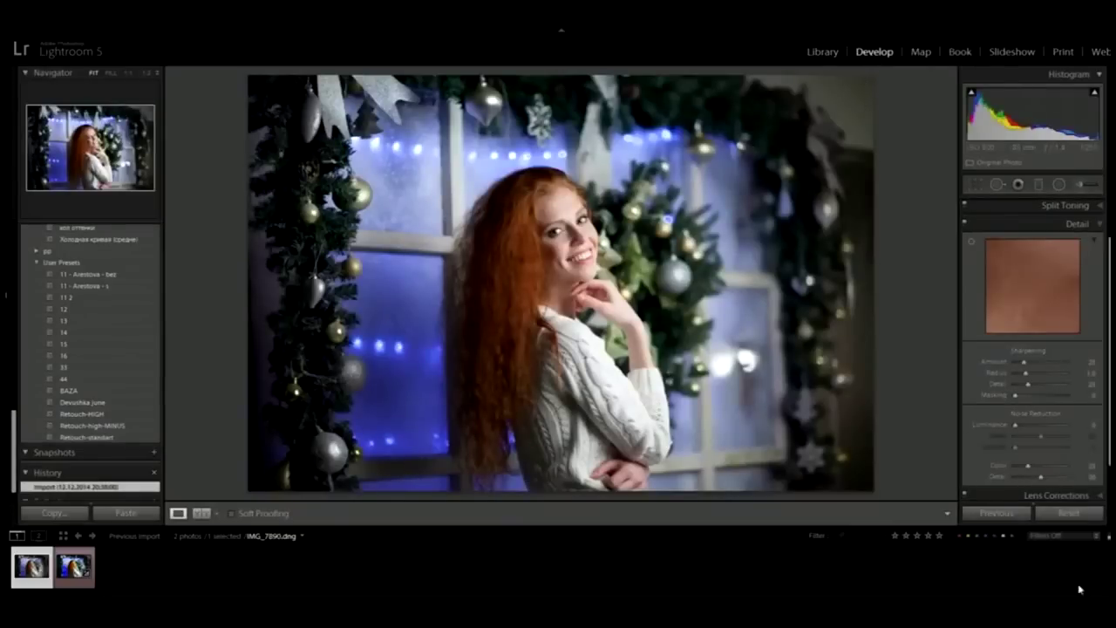
left_click(1063, 513)
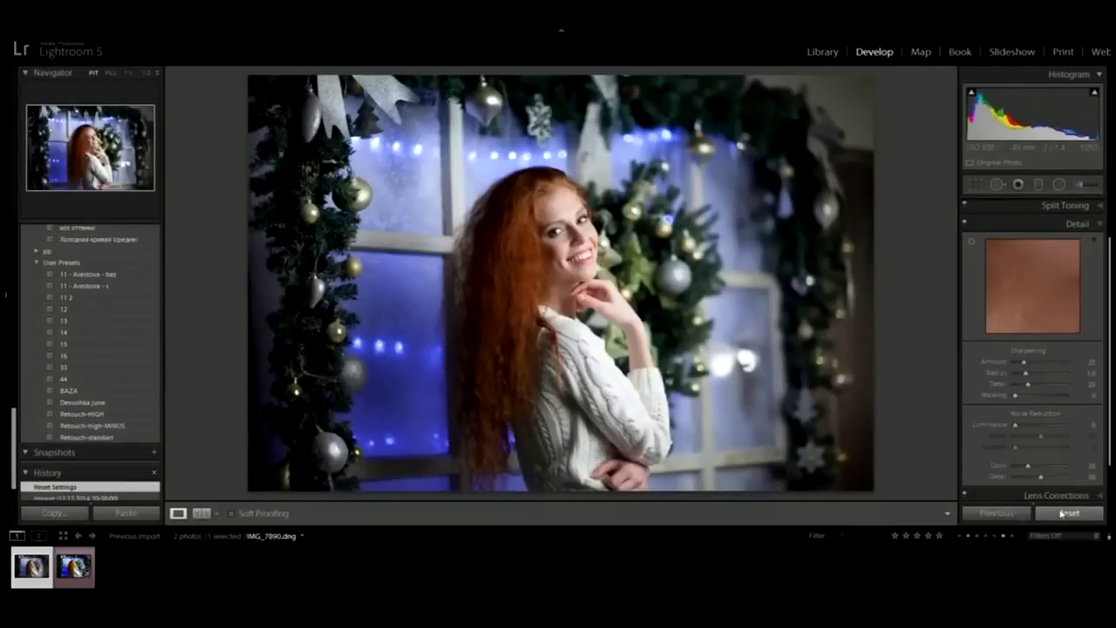
key("Right")
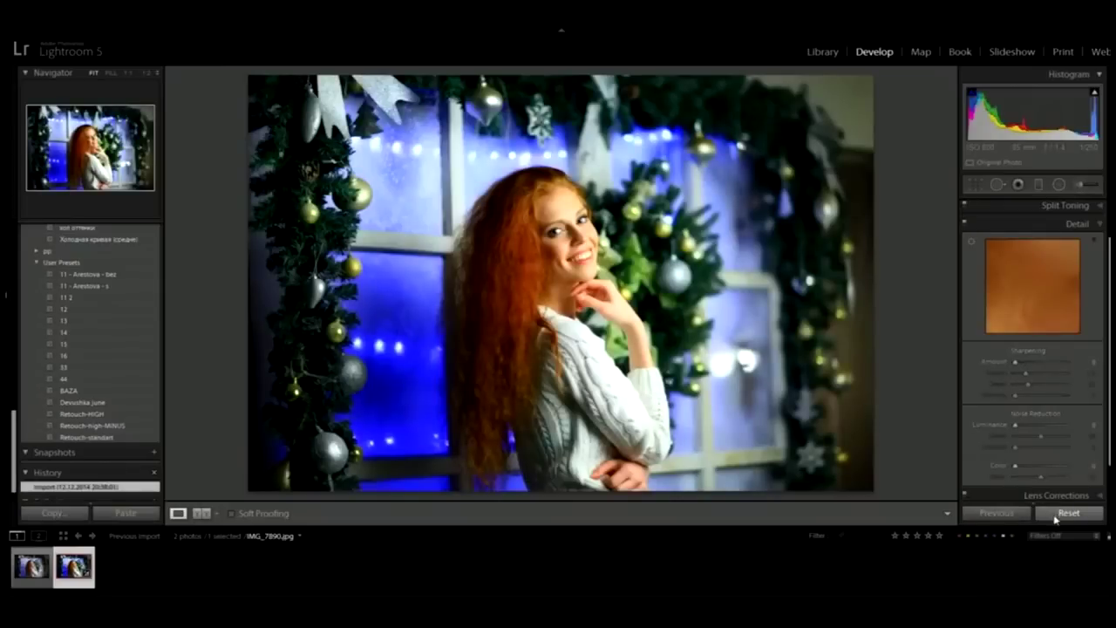
left_click(1062, 515)
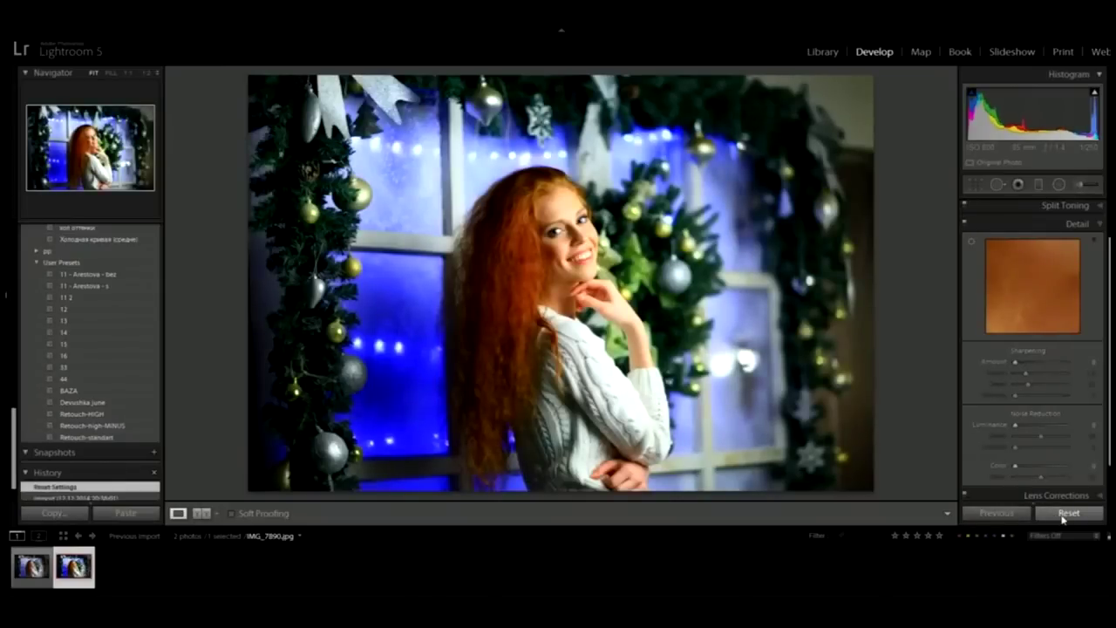
left_click(1062, 515)
left_click(1062, 514)
left_click(1063, 514)
Step: Flip back and forth between the DNG and JPG versions to compare them
key("Left")
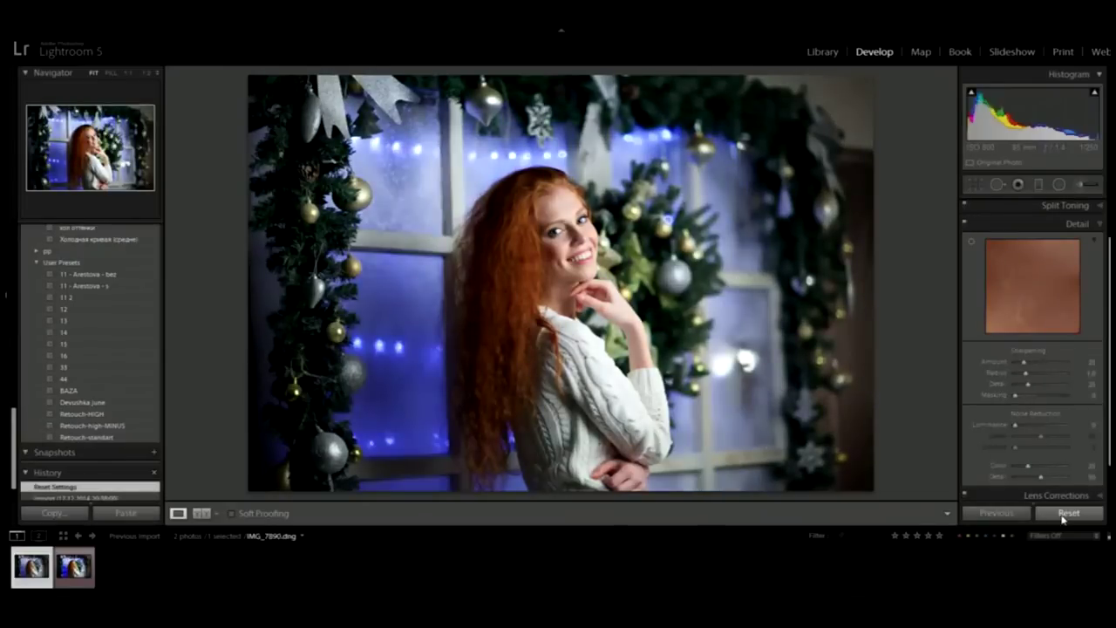
key("Right")
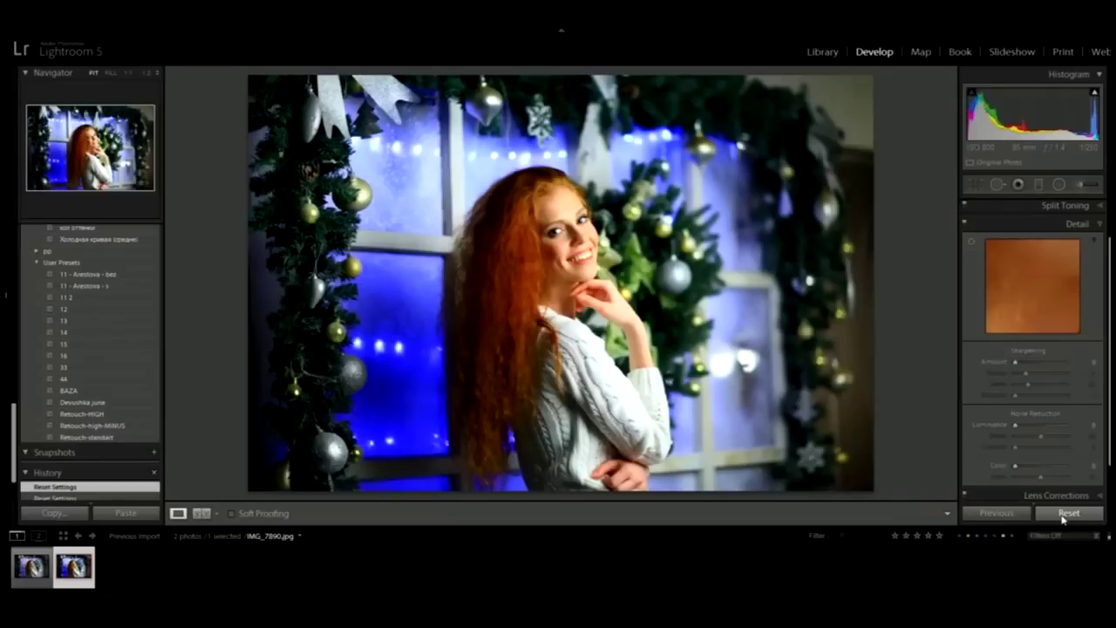
key("Left")
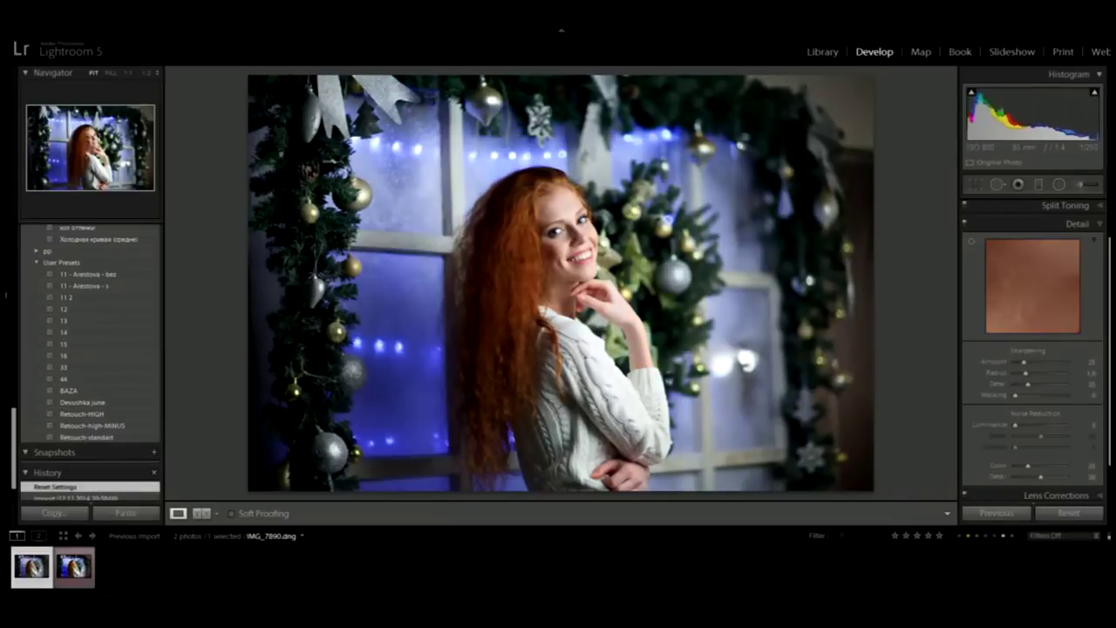
key("Right")
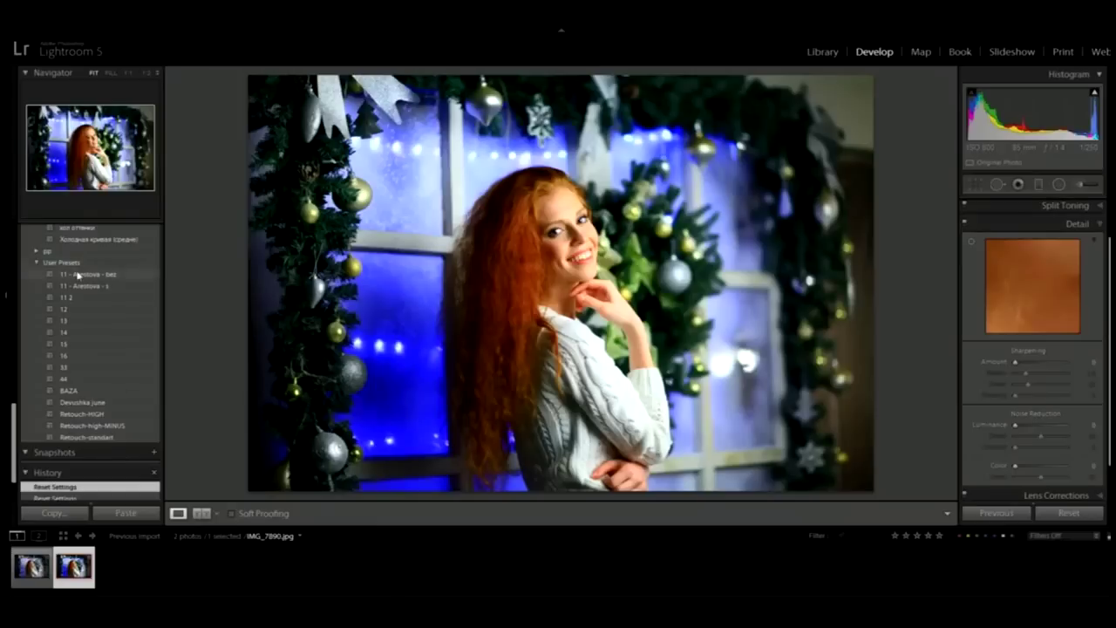
Step: Show the Quick Collection as a Library grid and pick the wheat-field bride photo IMG_0038
left_click(821, 52)
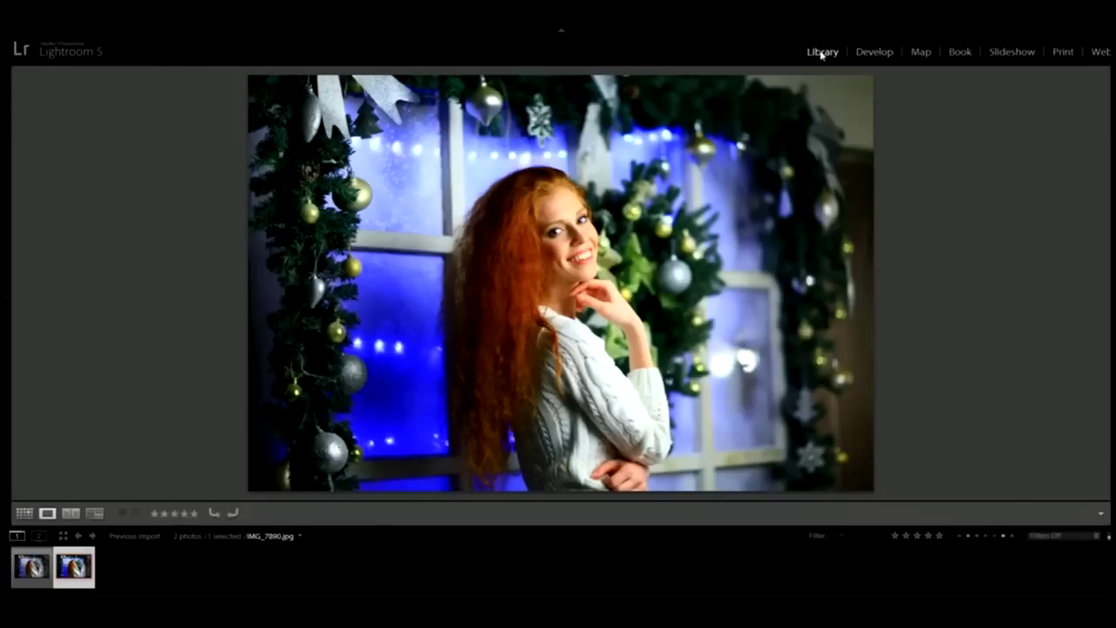
left_click(7, 304)
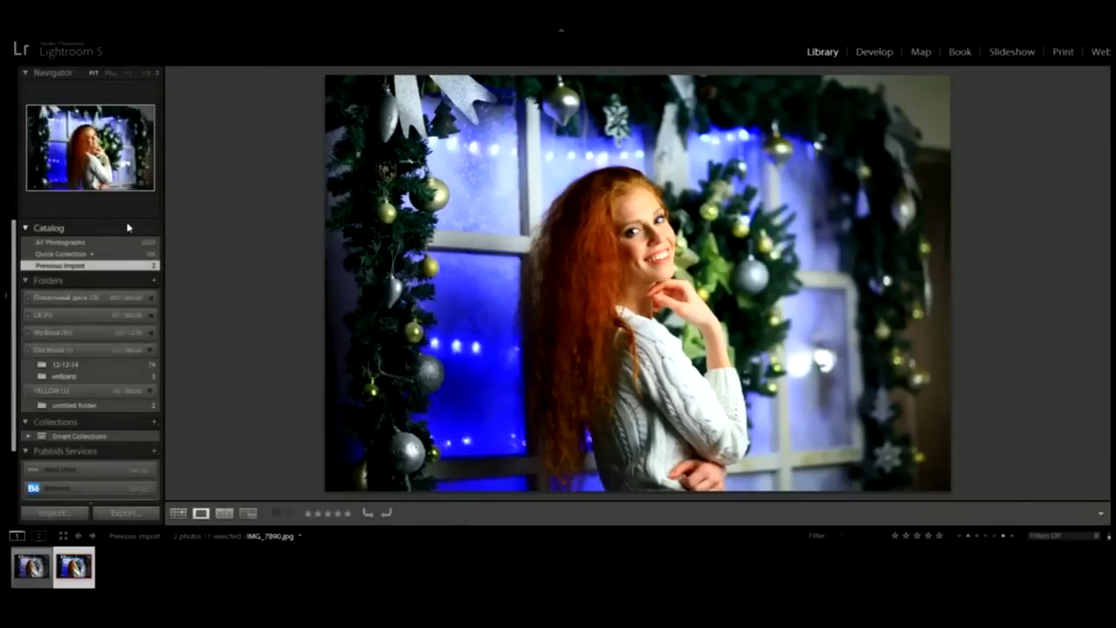
left_click(98, 254)
key("g")
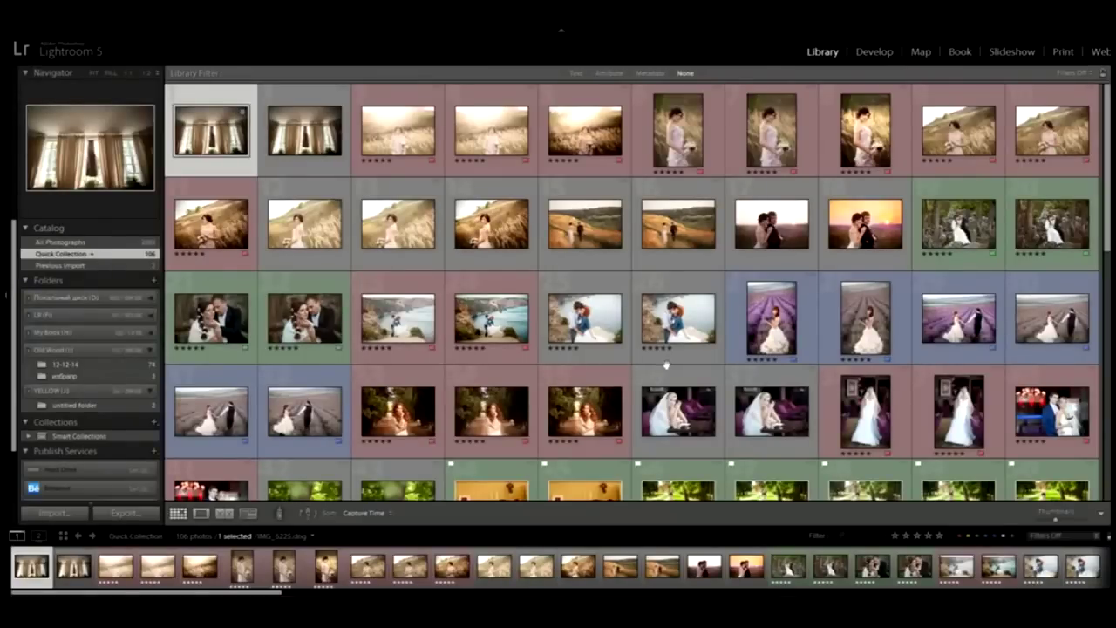
scroll(657, 375, "down", 2)
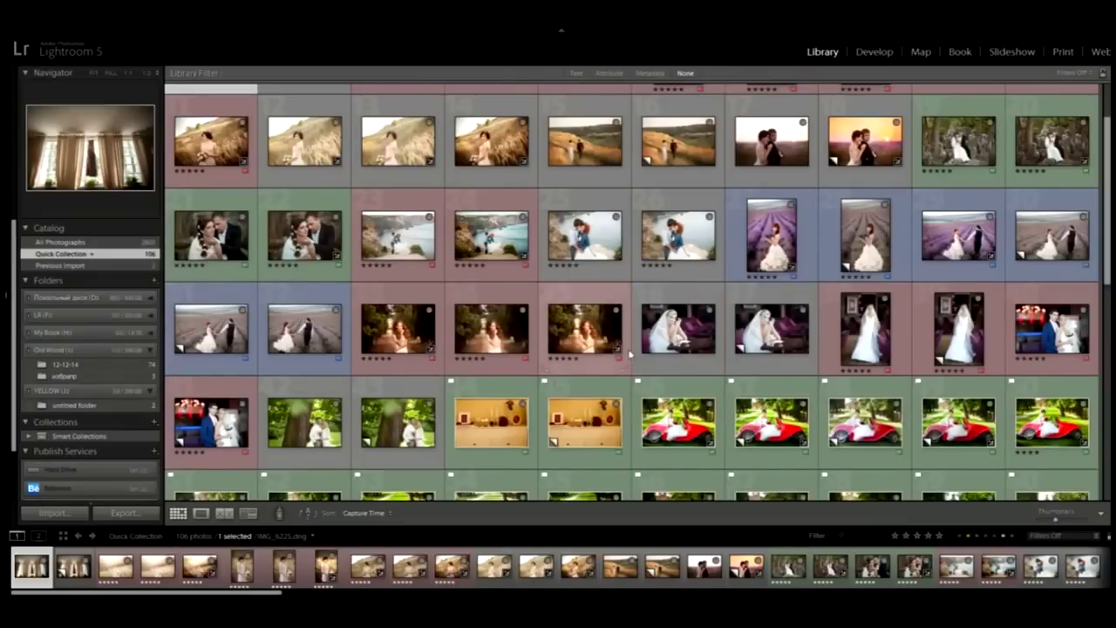
left_click(245, 143)
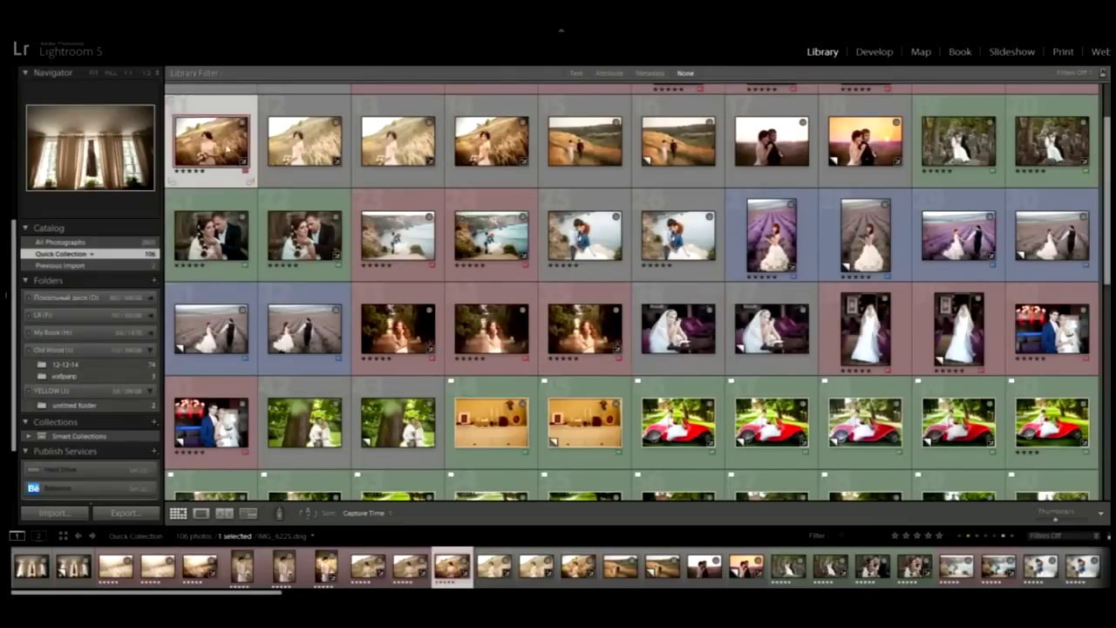
double_click(245, 144)
Step: Open the bride photo in Develop and apply B&W in the HSL/Color/B&W panel
left_click(882, 54)
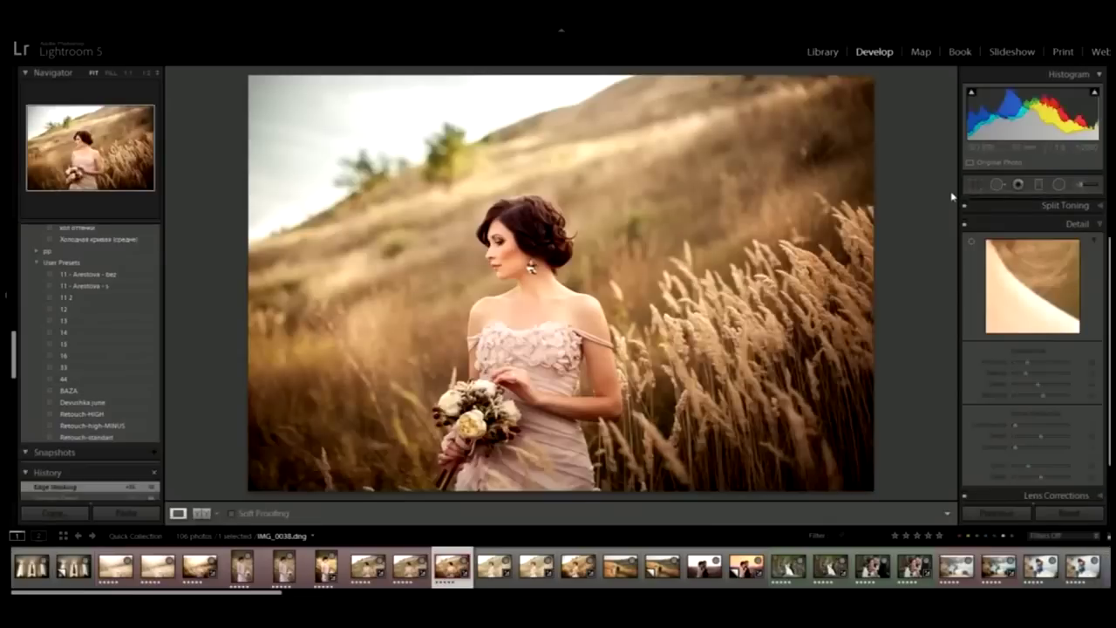
scroll(1087, 231, "up", 2)
left_click(1081, 236)
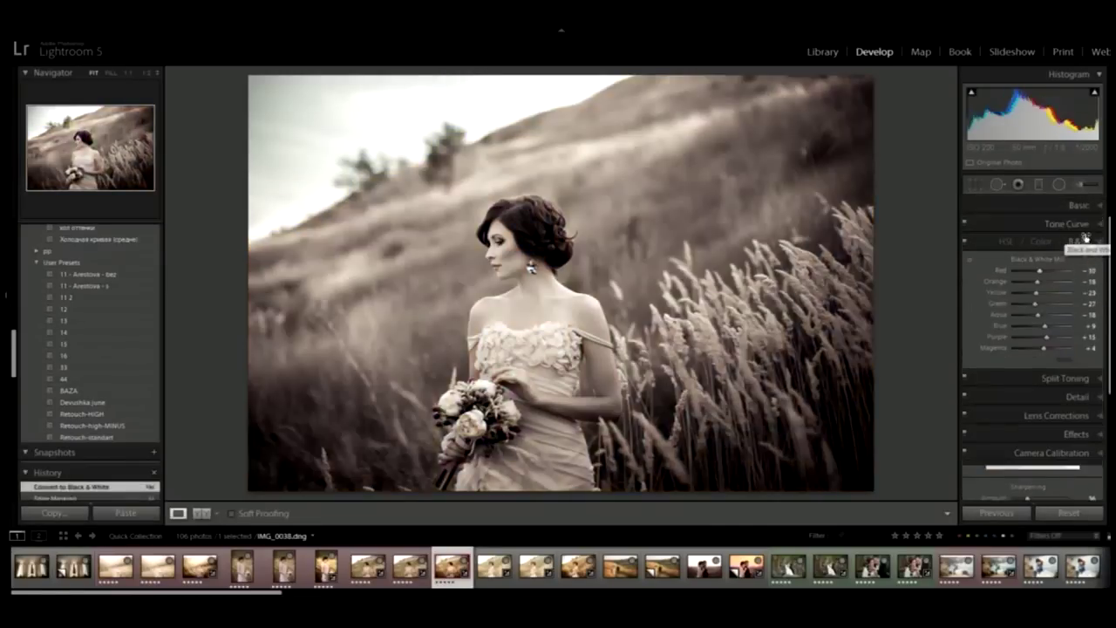
Step: Reset the Split Toning sliders to zero and set shadows saturation to 2
left_click(1058, 379)
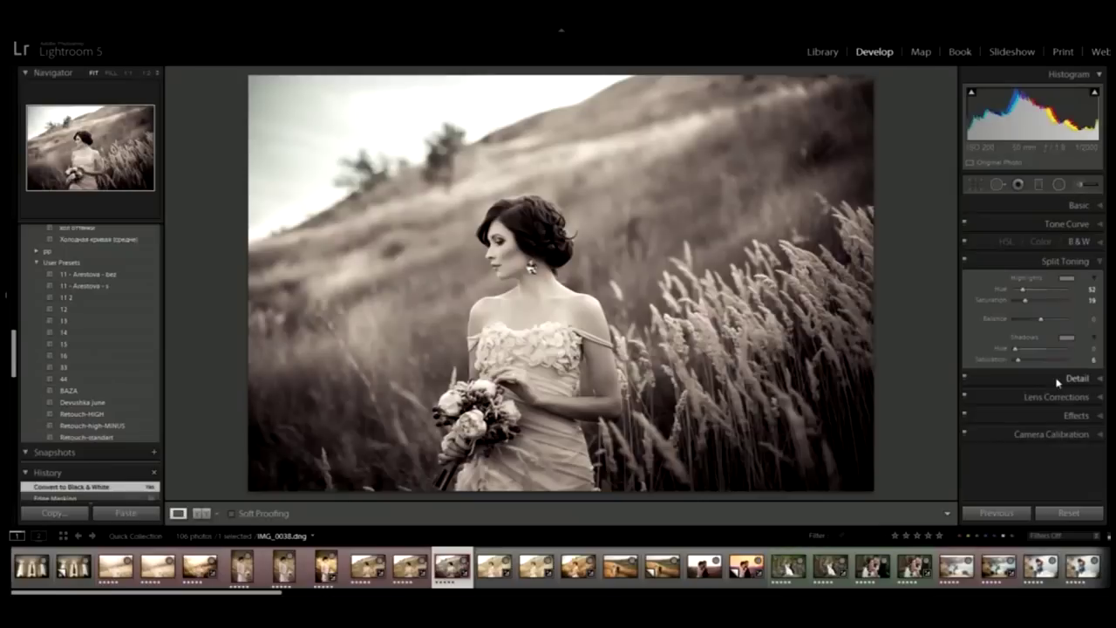
double_click(990, 300)
double_click(1002, 289)
double_click(995, 359)
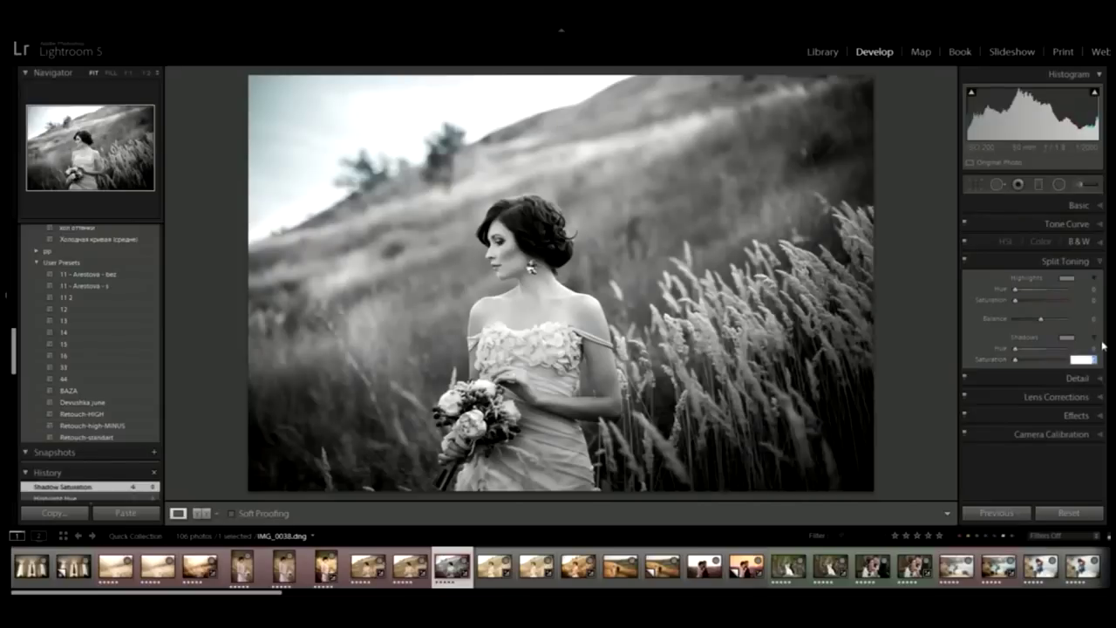
type("2")
key("Return")
Step: Set the split-toning highlights to saturation 6 and hue 57
left_click(1095, 299)
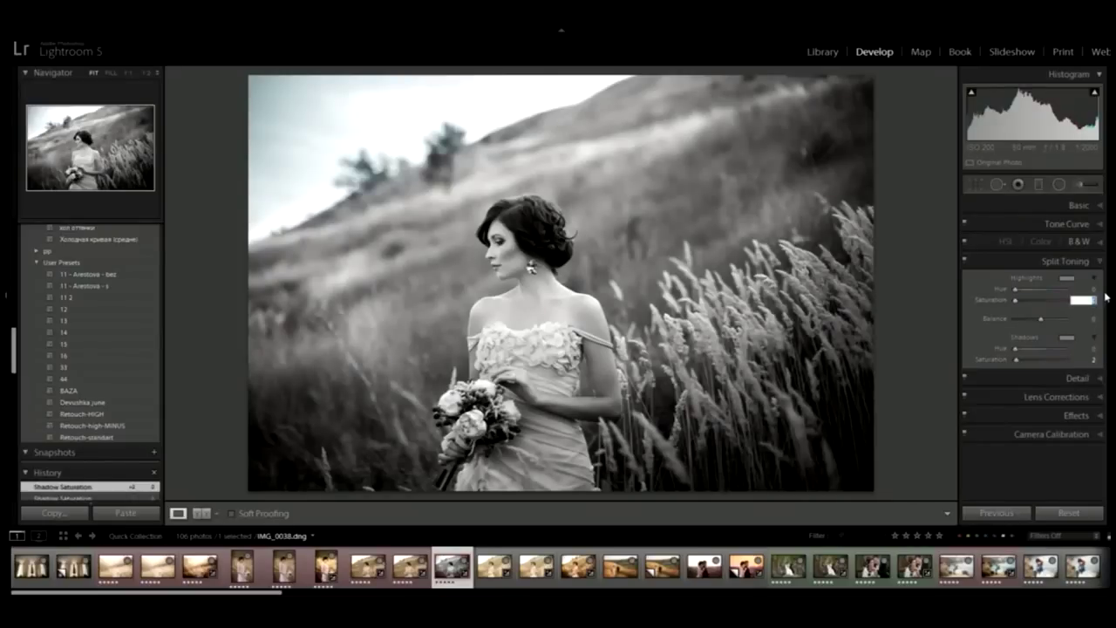
type("40")
key("Tab")
type("6")
key("Return")
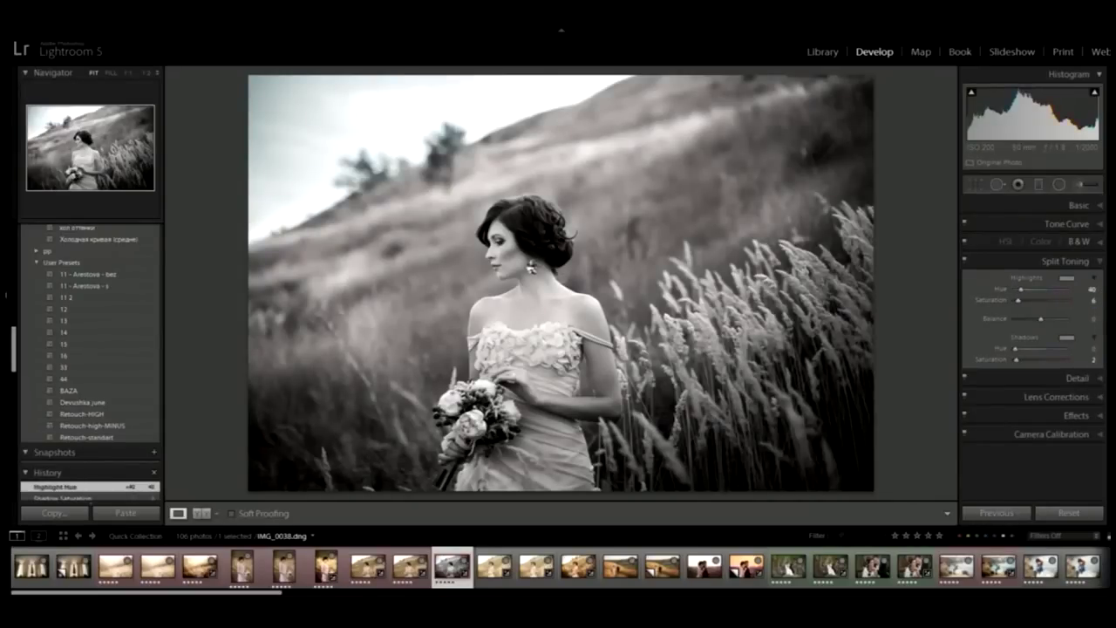
left_click_drag(1021, 294, 1026, 294)
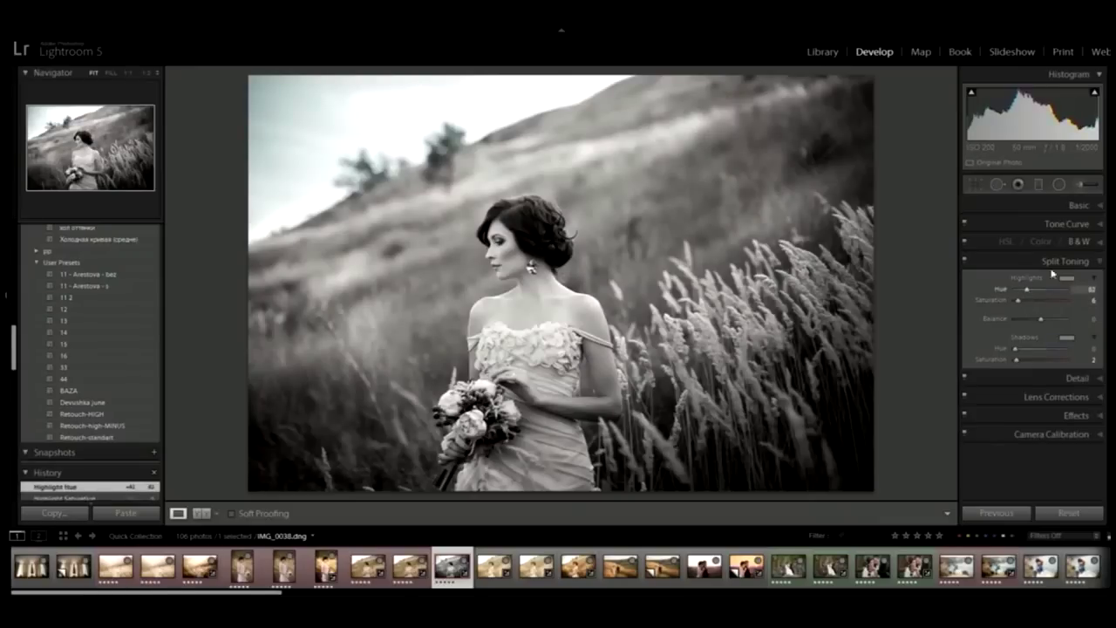
Step: Pull the tone curve's white point in to 95% and nudge its black point slightly
left_click(1078, 225)
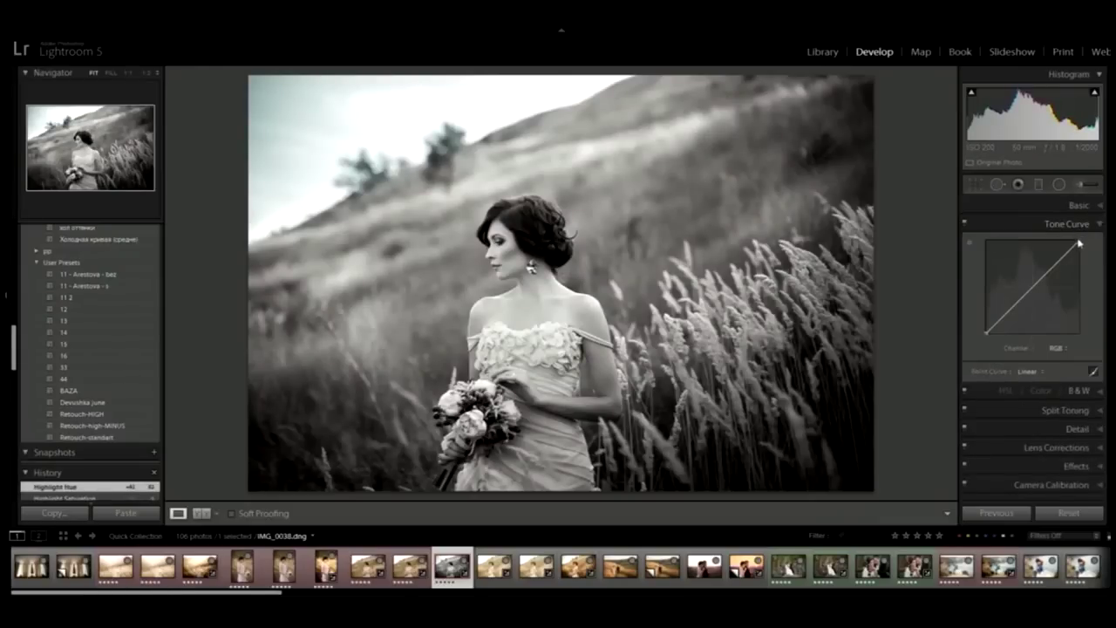
left_click_drag(1079, 240, 1072, 241)
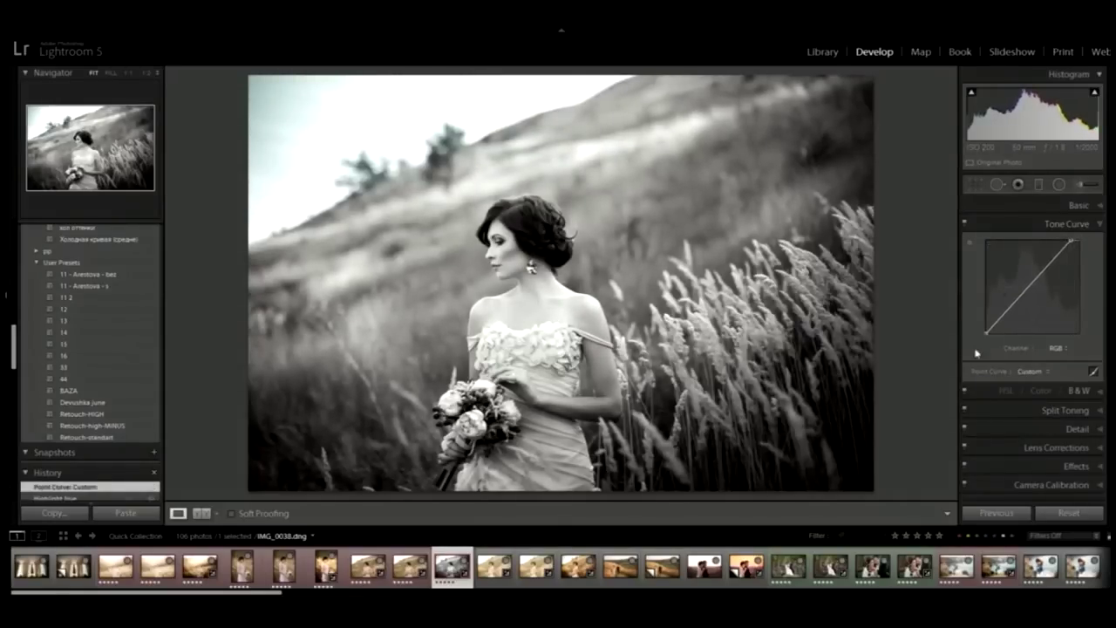
left_click_drag(987, 332, 990, 333)
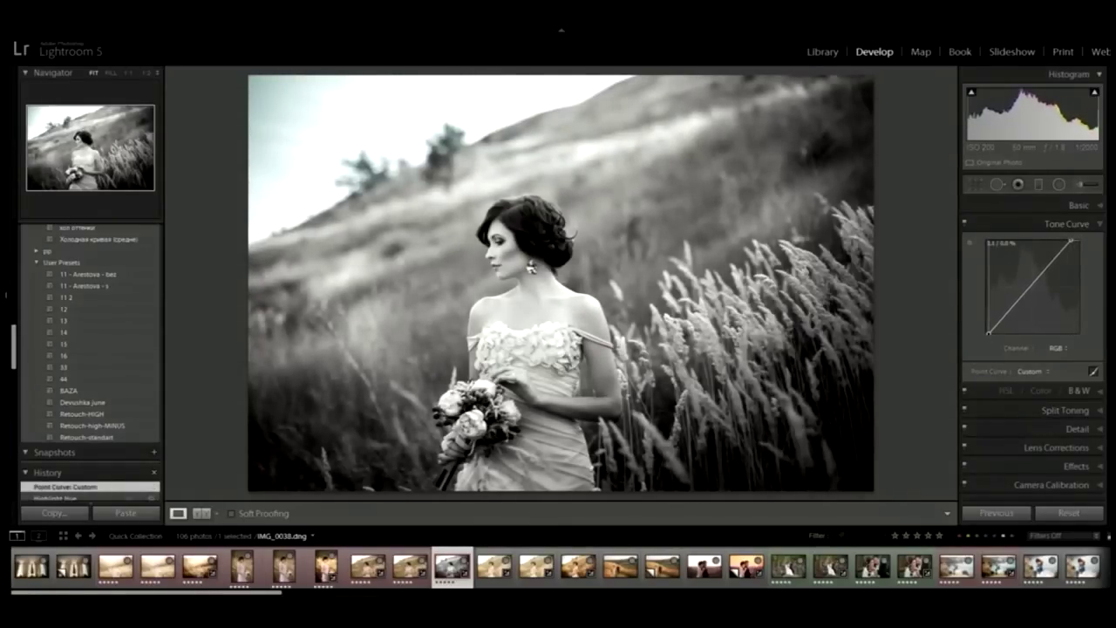
Step: Give the sky graduated filter a warm sepia colour tint and -0.75 exposure
left_click(1039, 184)
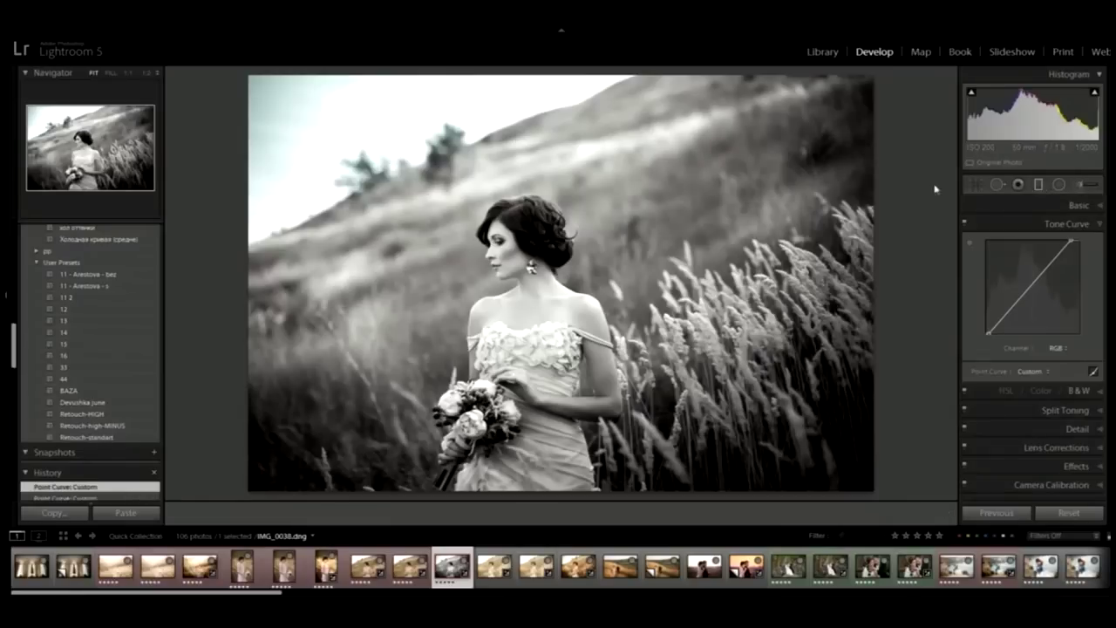
left_click(403, 166)
left_click(1058, 395)
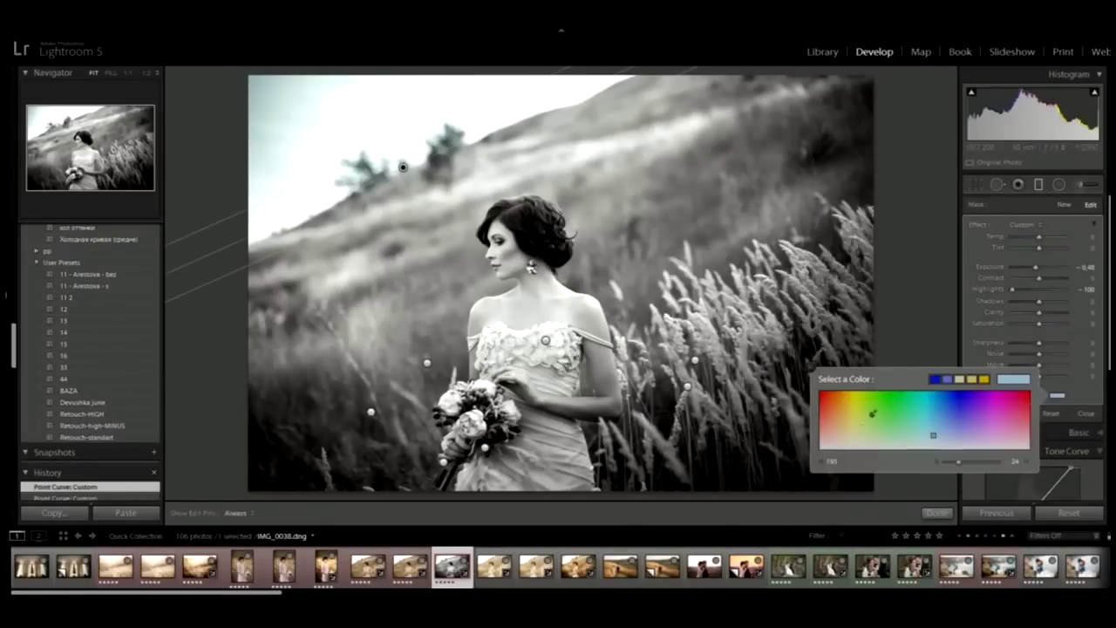
left_click(823, 449)
left_click(811, 370)
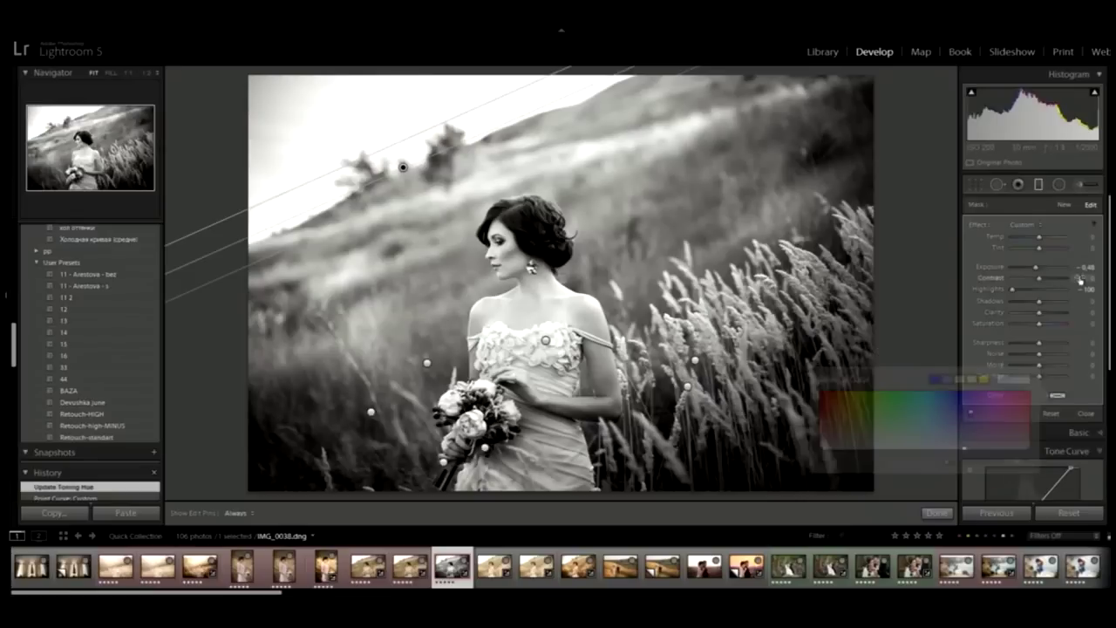
left_click_drag(1039, 268, 1036, 272)
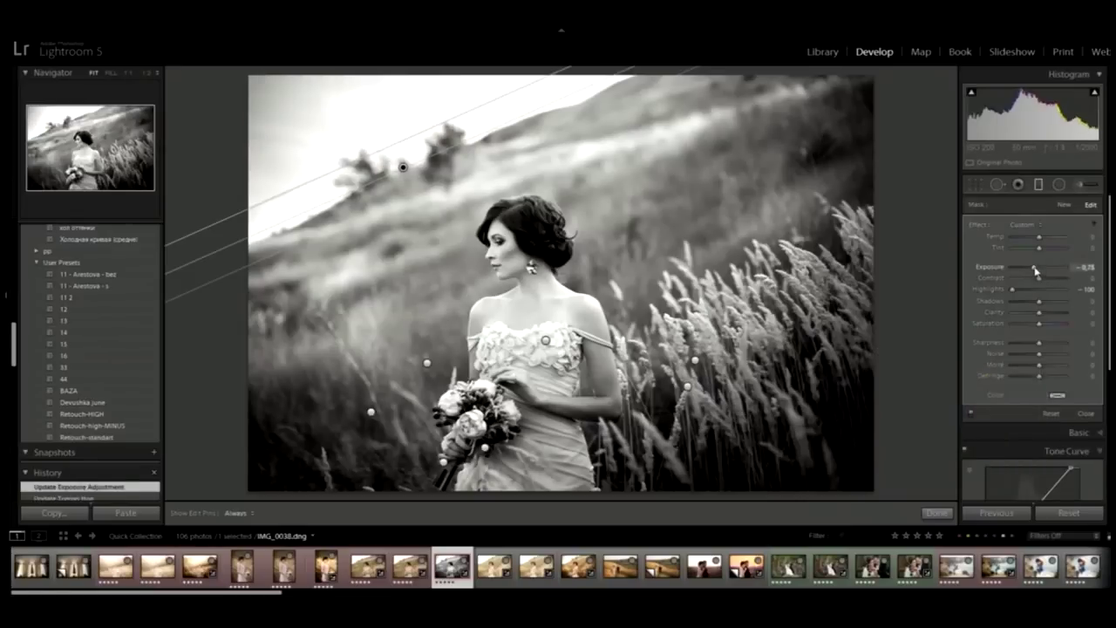
key("m")
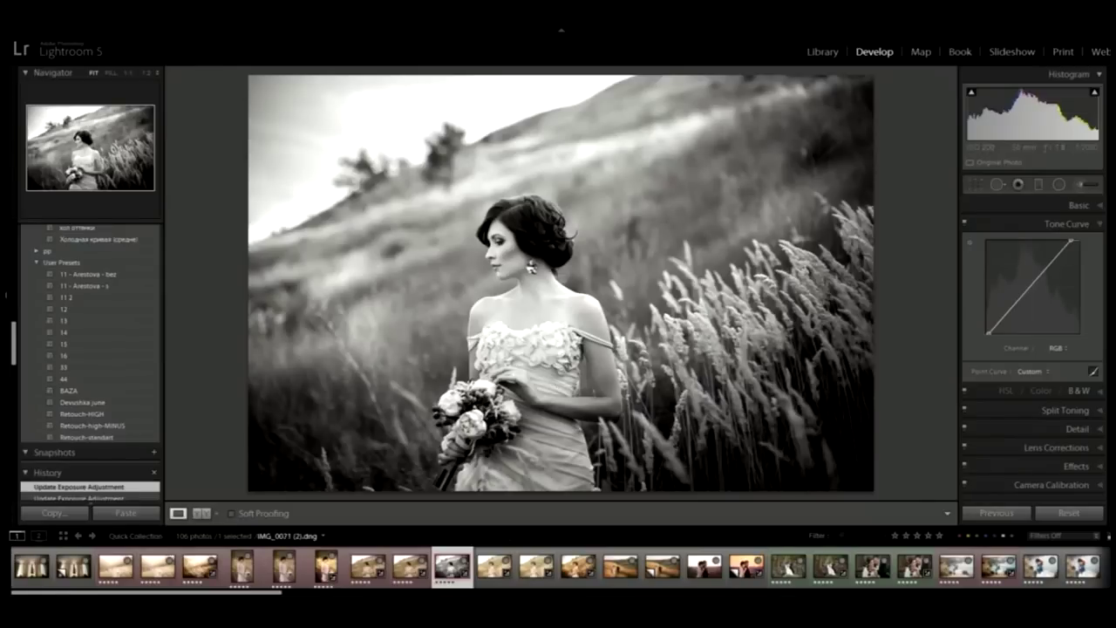
Step: Compare colour original IMG_0038-3 with its black-and-white version in Survey view, left panel hidden, nothing selected
left_click(410, 567, "ctrl")
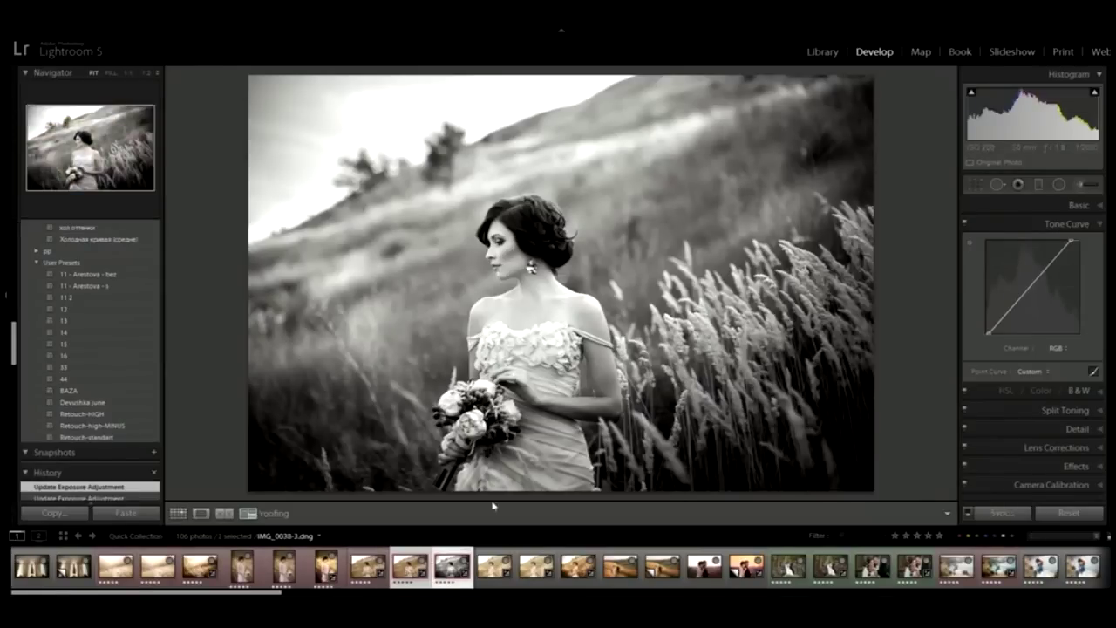
key("n")
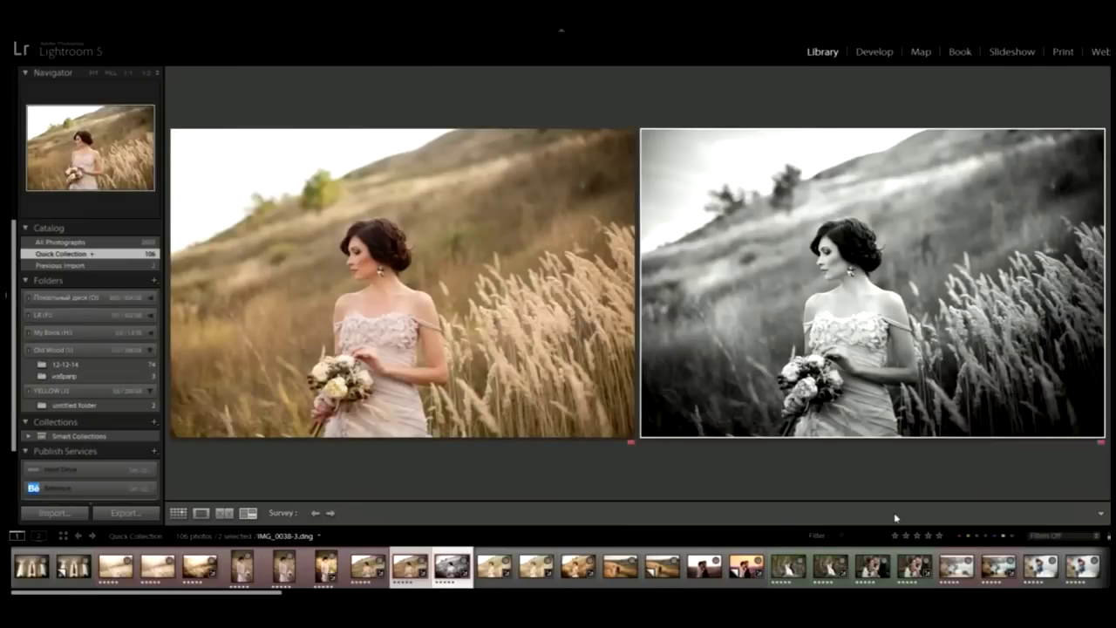
left_click(7, 305)
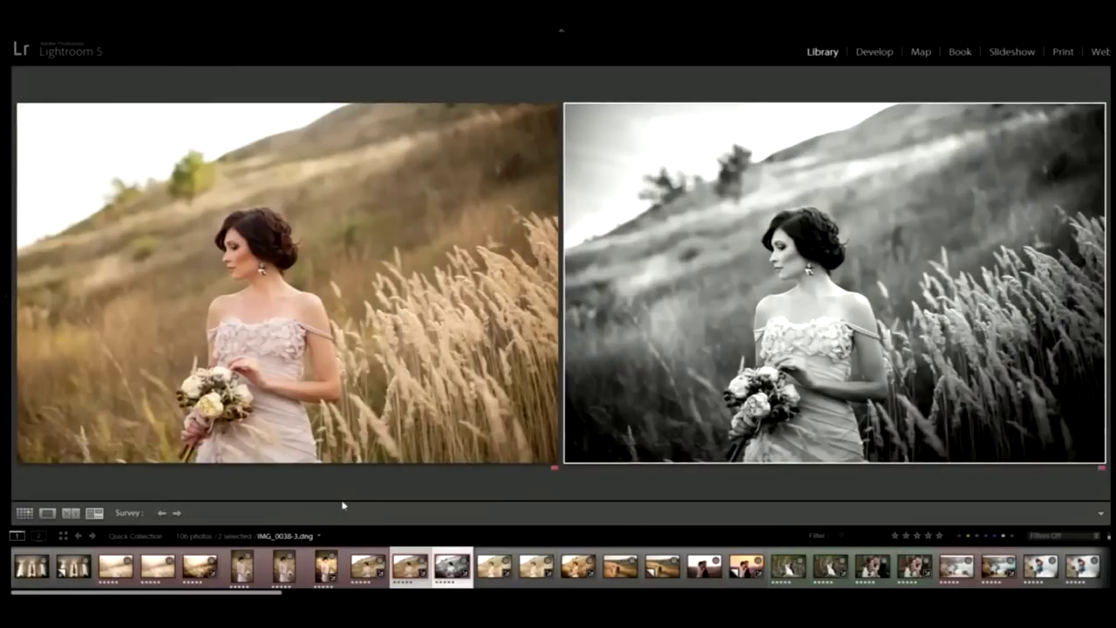
key("ctrl+d")
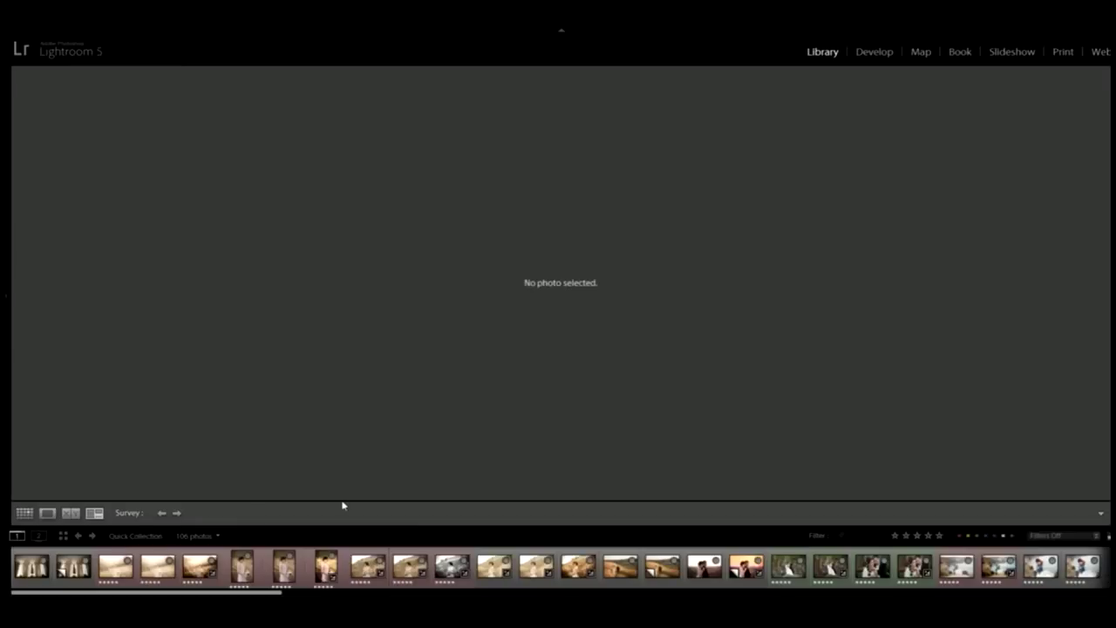
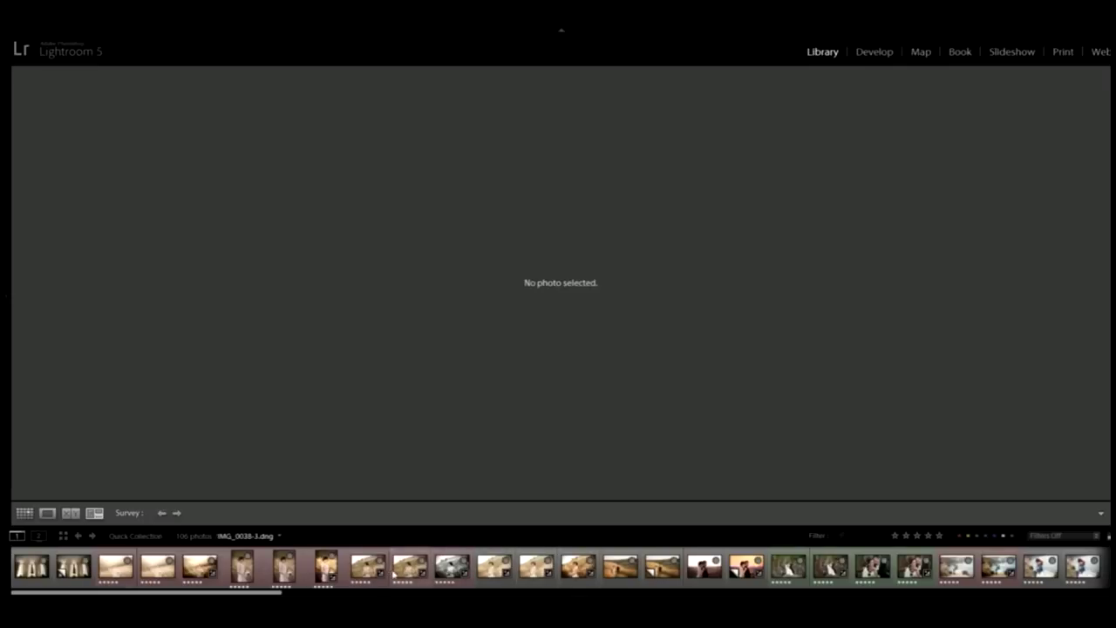
Step: Show the warm sunset wedding-couple photo from the Filmstrip in the main view
left_click(748, 569)
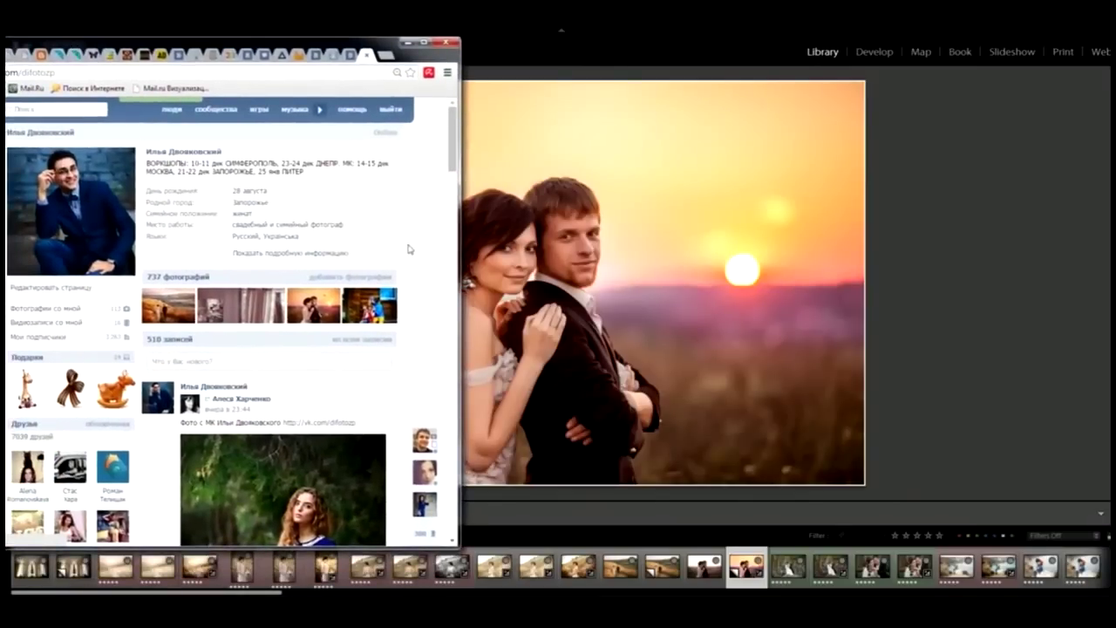
Step: Scroll the VK profile feed to the reposted photo of the woman holding flowers
scroll(408, 249, "down", 2)
scroll(408, 250, "down", 1)
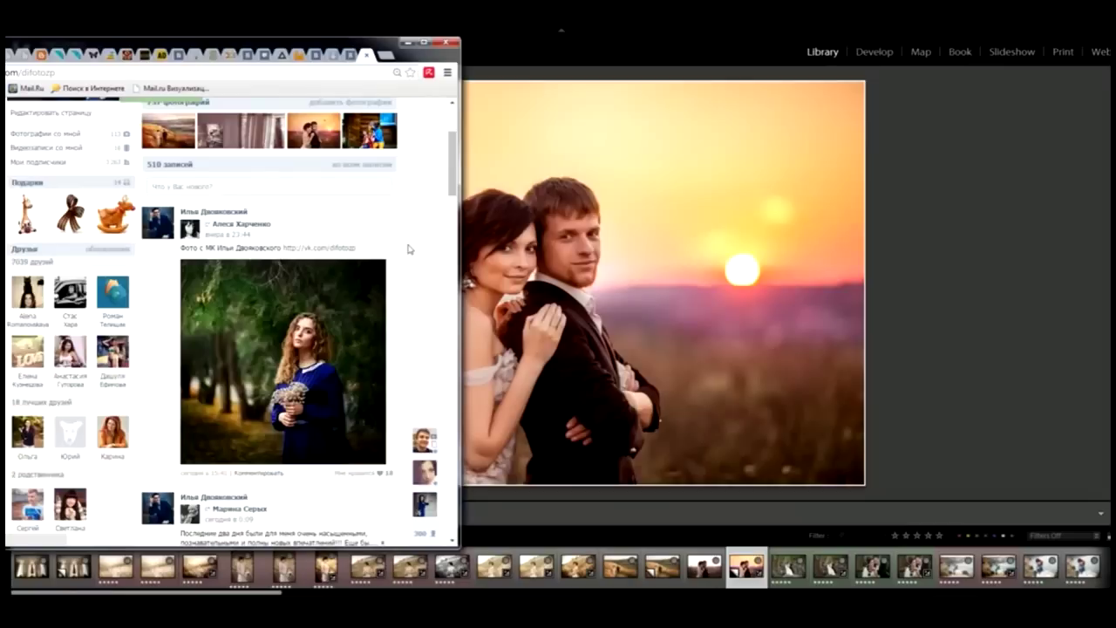
scroll(408, 250, "down", 1)
scroll(408, 249, "down", 1)
scroll(408, 250, "up", 1)
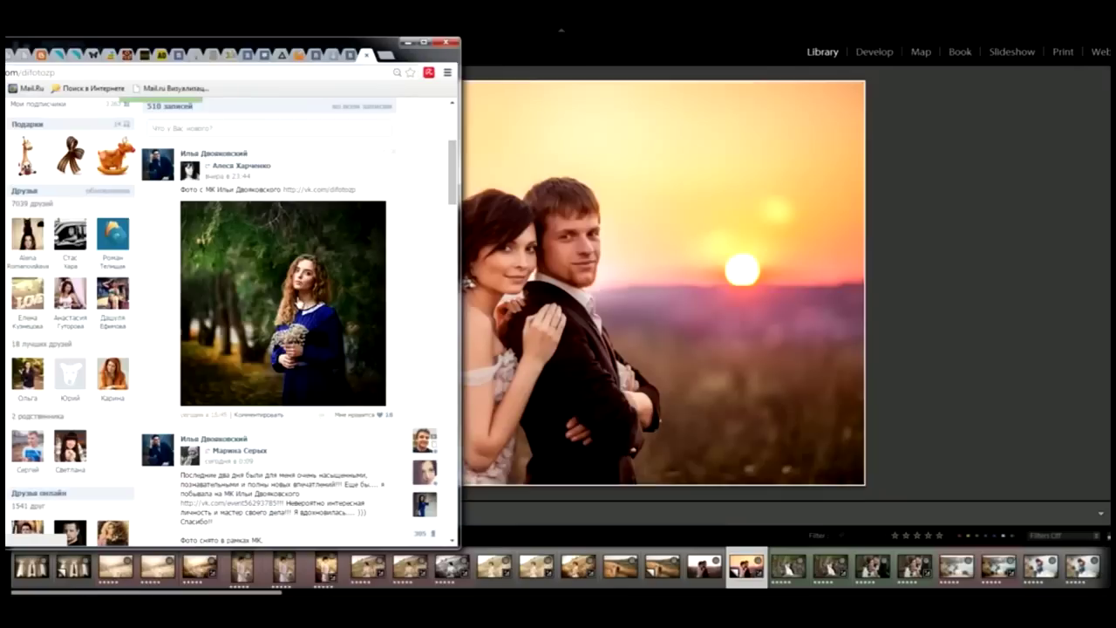
Step: Open the woman's feed photo enlarged and move the browser window aside
left_click(294, 302)
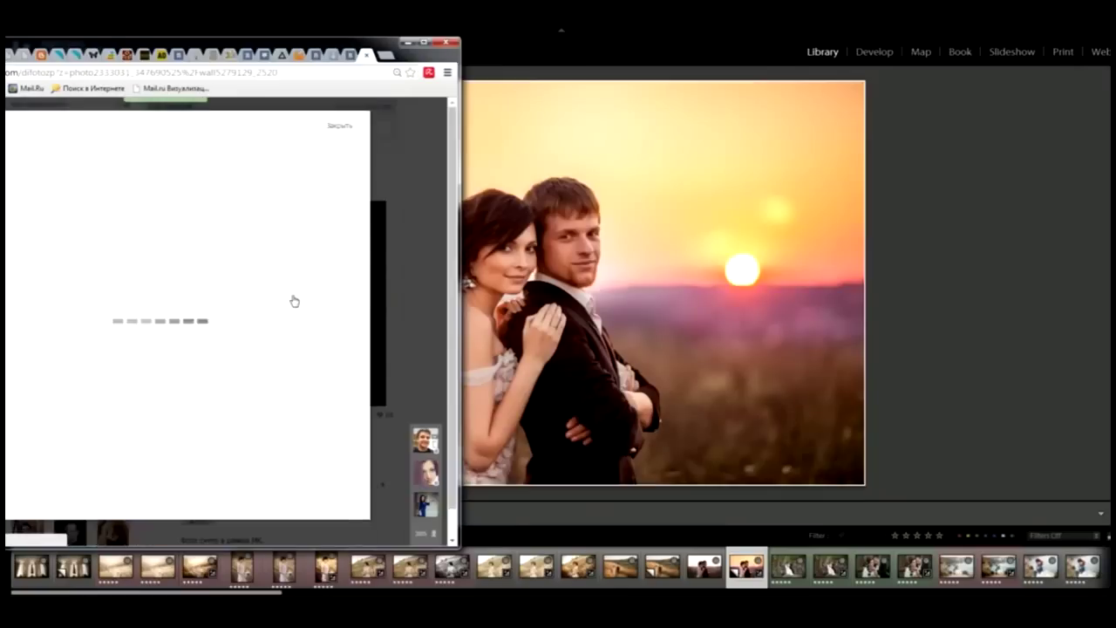
left_click_drag(286, 64, 468, 53)
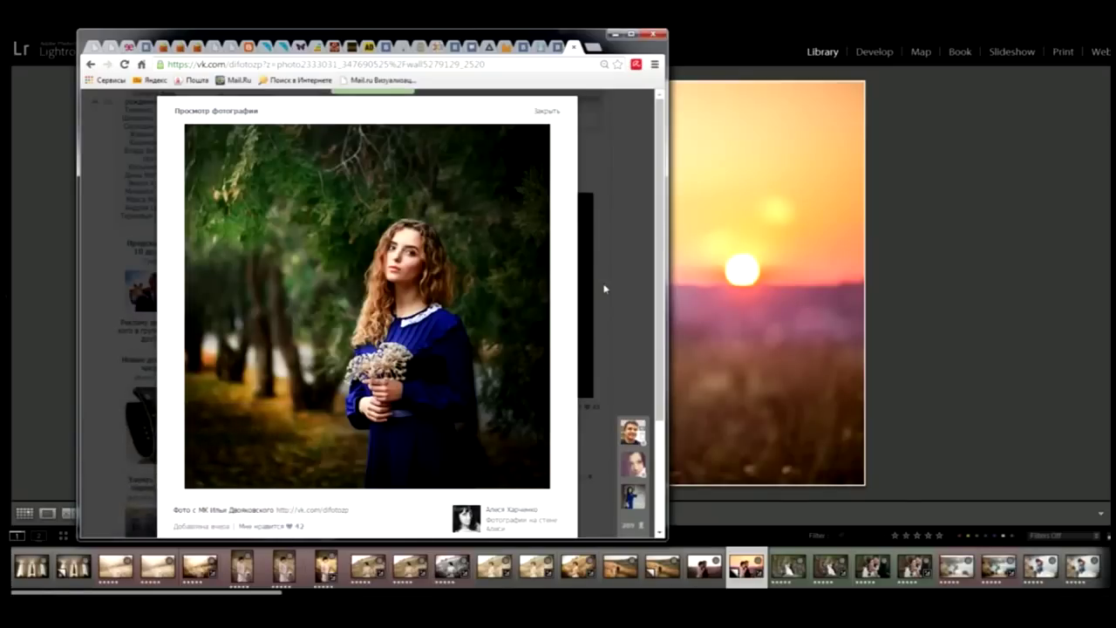
left_click_drag(556, 36, 20, 49)
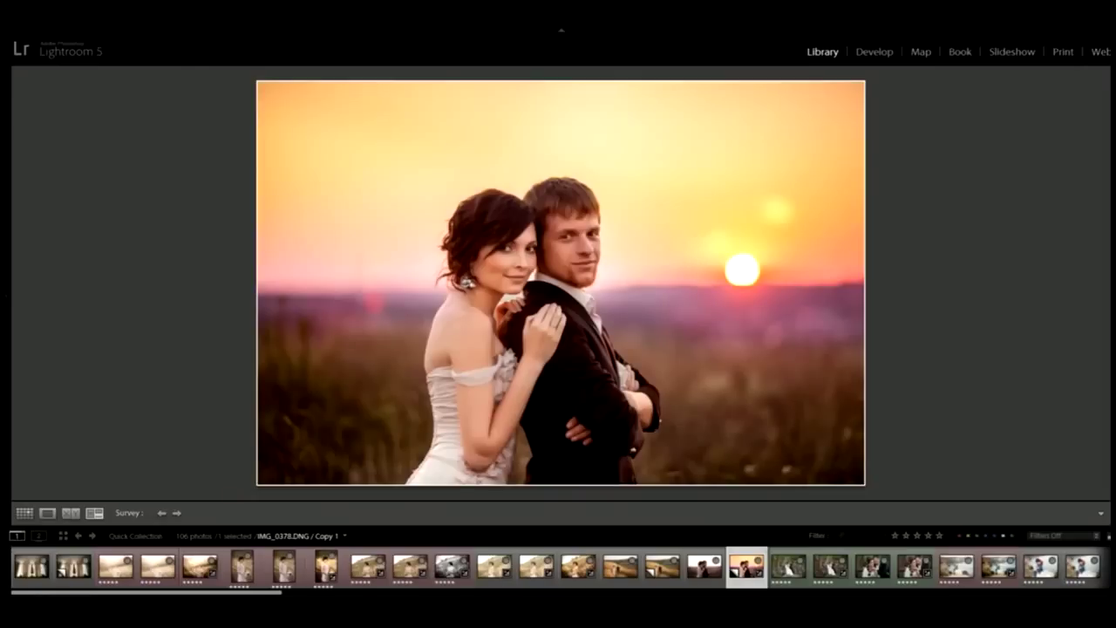
Step: Bring the browser back, select the profile URL, and minimize it to reveal Lightroom
left_click_drag(5, 68, 209, 68)
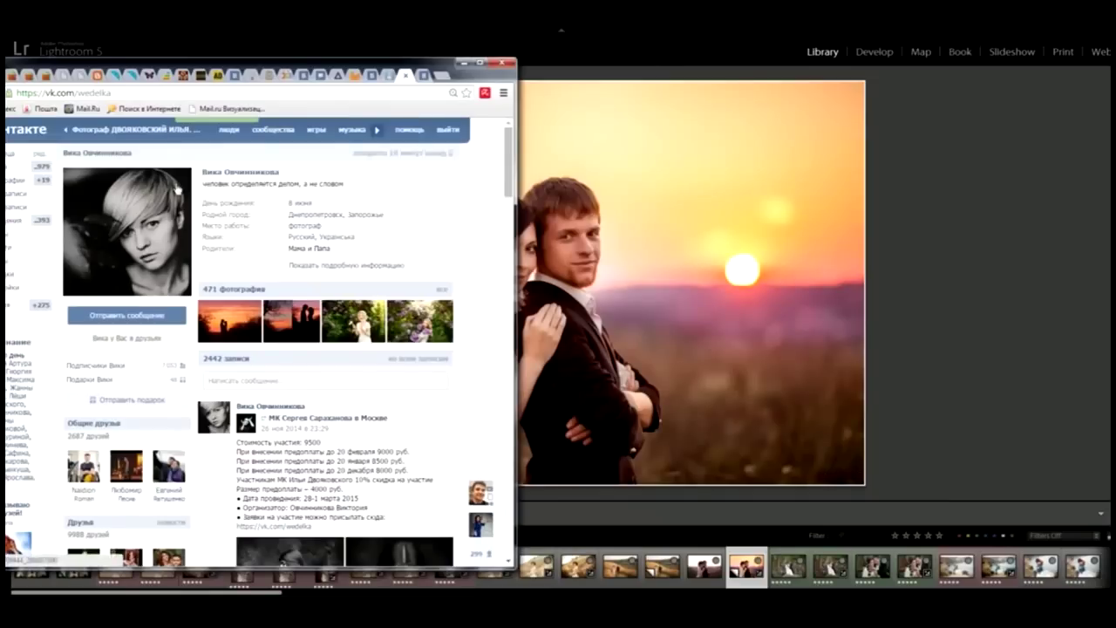
left_click(62, 92)
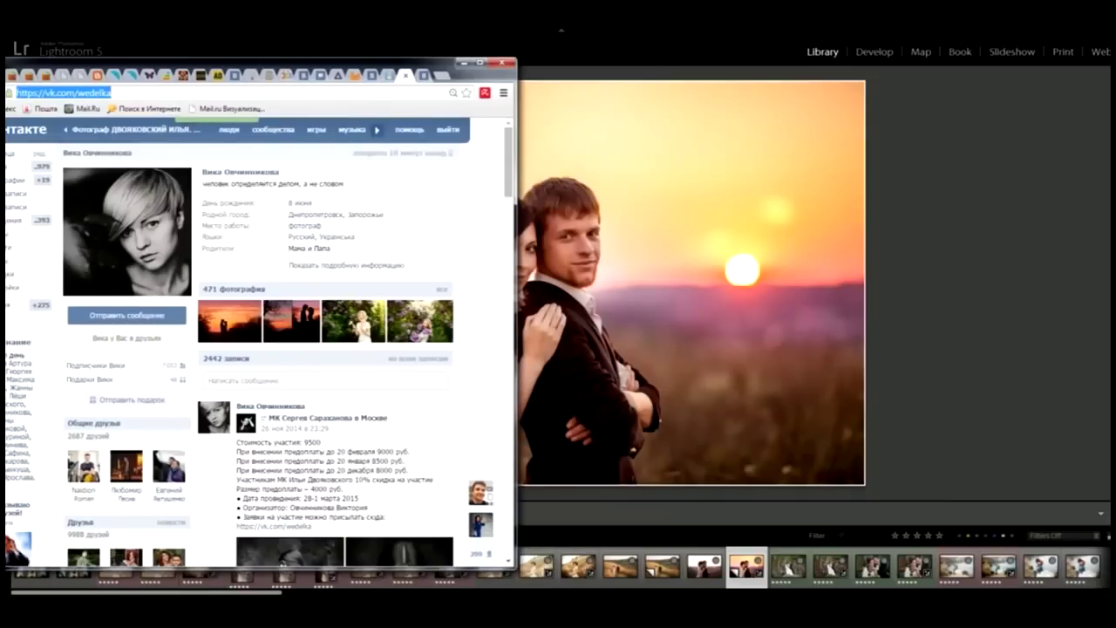
left_click(463, 62)
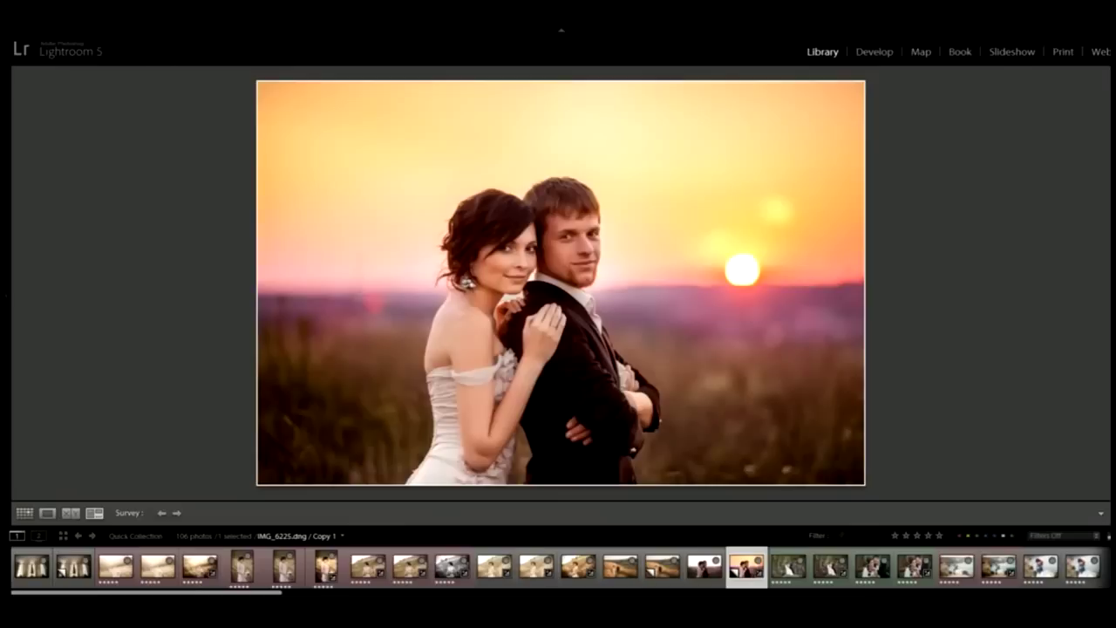
Step: Add original IMG_0378 beside warm-edited IMG_6225 in Survey view, then open a streaming app
left_click(705, 567, "ctrl")
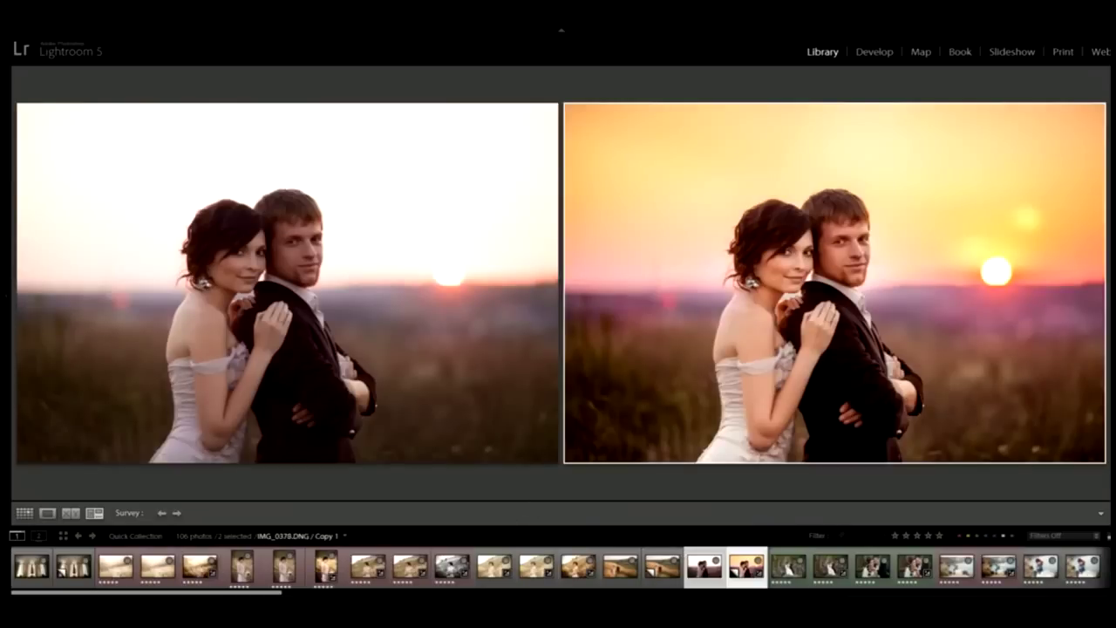
left_click(378, 551)
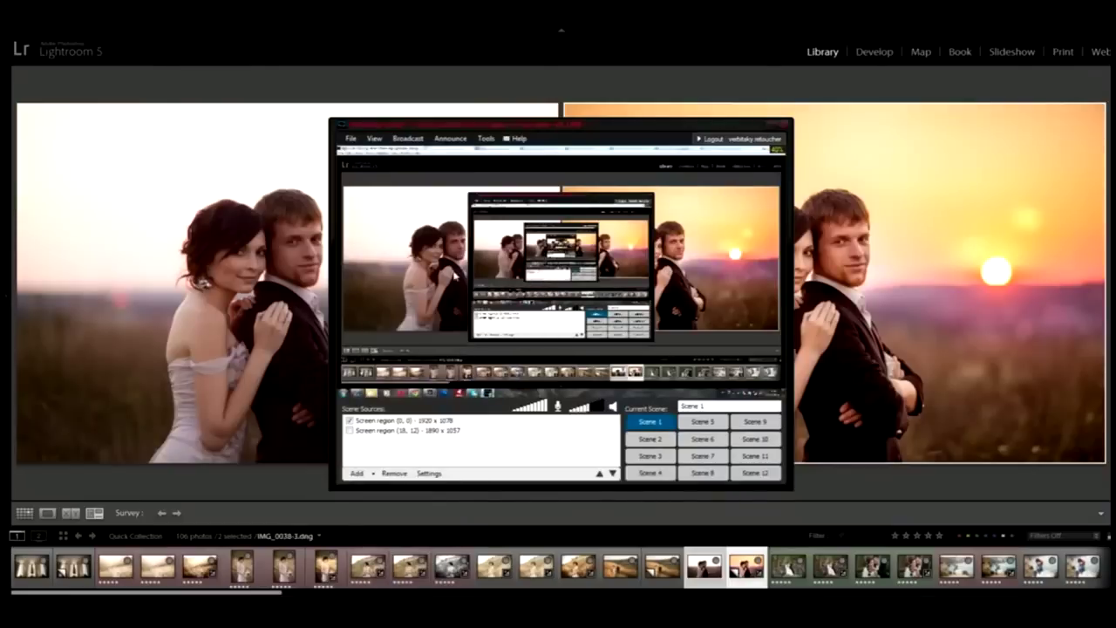
left_click(407, 138)
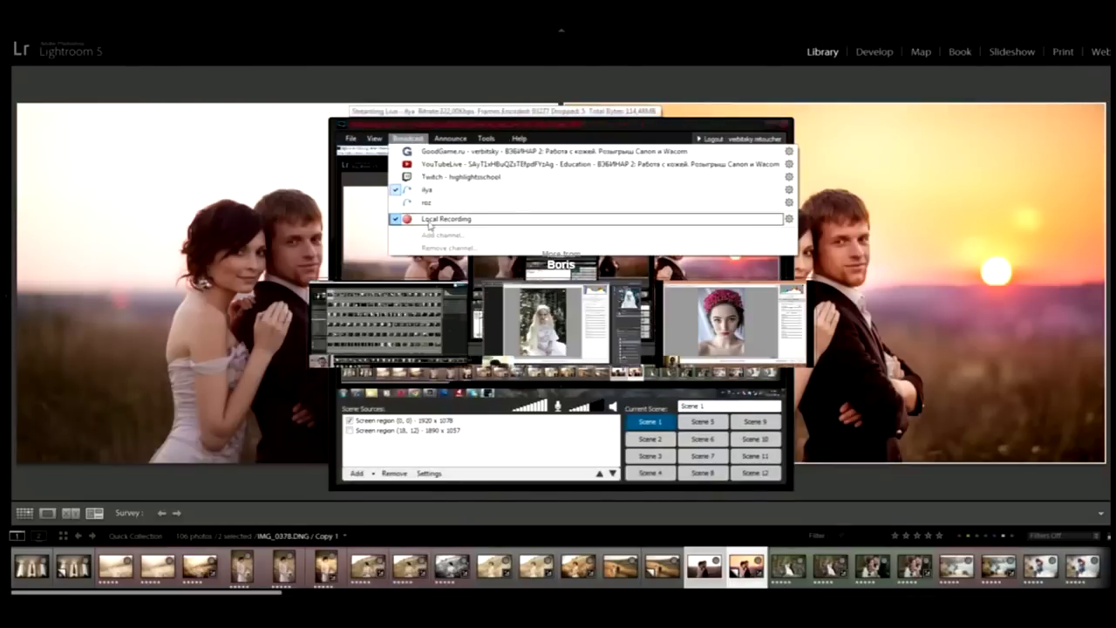